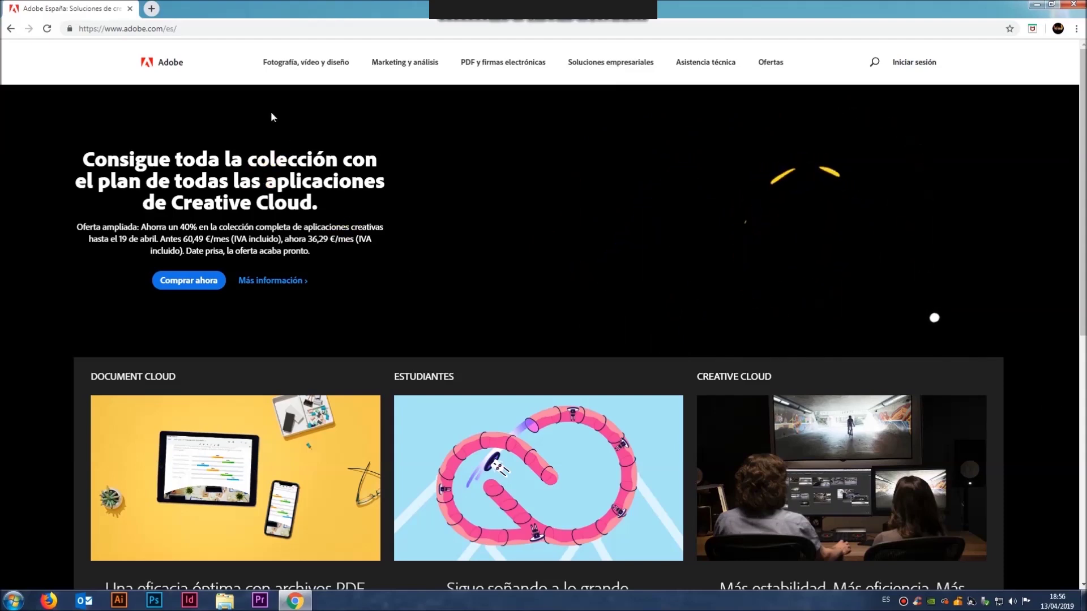
# Step: Browse to Adobe's Illustrator product page, scroll to its Creative Cloud discount offer, then return to Illustrator
pyautogui.click(290, 65)
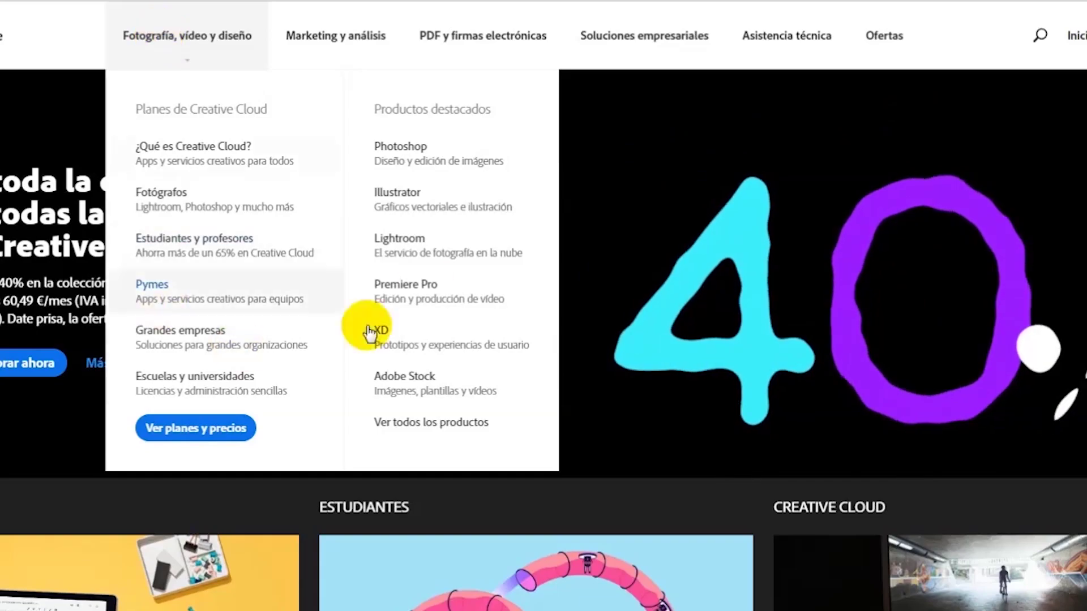
pyautogui.click(421, 199)
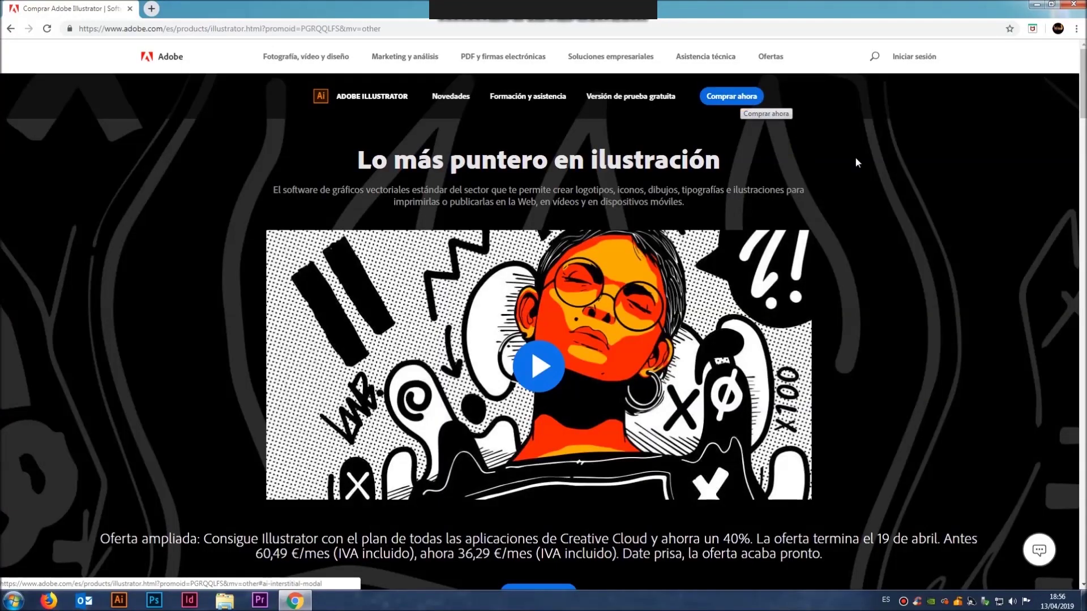
pyautogui.scroll(-1, 973, 199)
pyautogui.scroll(-3, 975, 202)
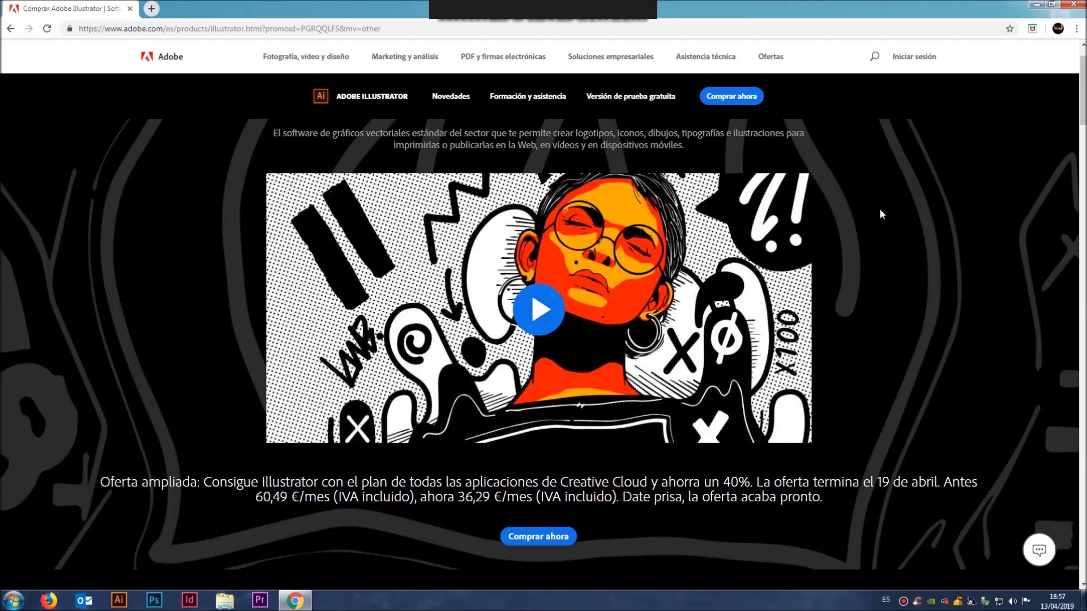
pyautogui.click(121, 602)
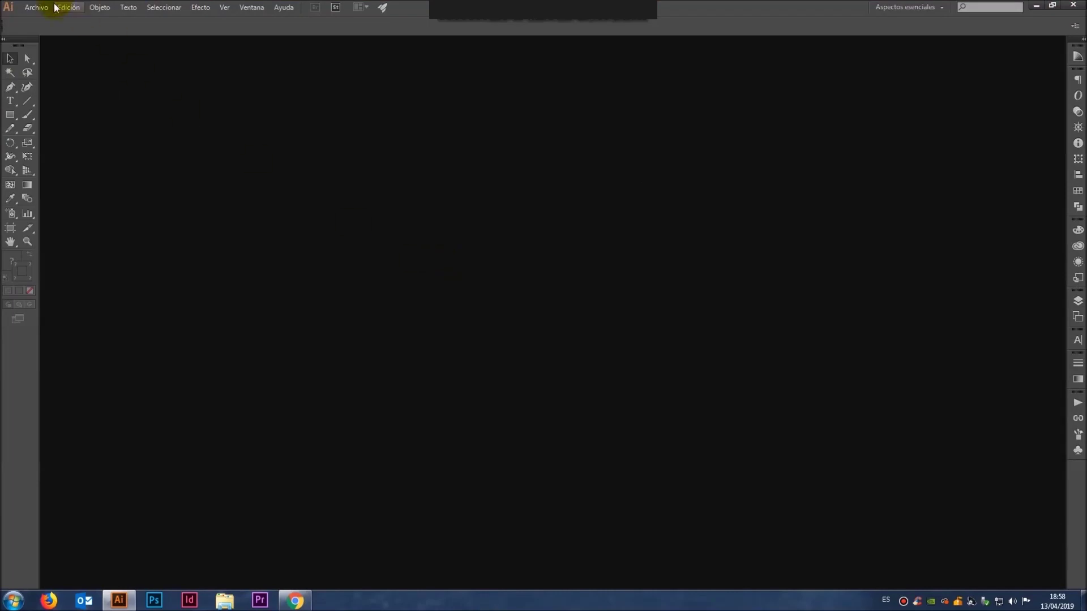
# Step: Create a new A4 document named 'Hoja A4' with units set to Centímetros
pyautogui.click(37, 7)
pyautogui.click(42, 30)
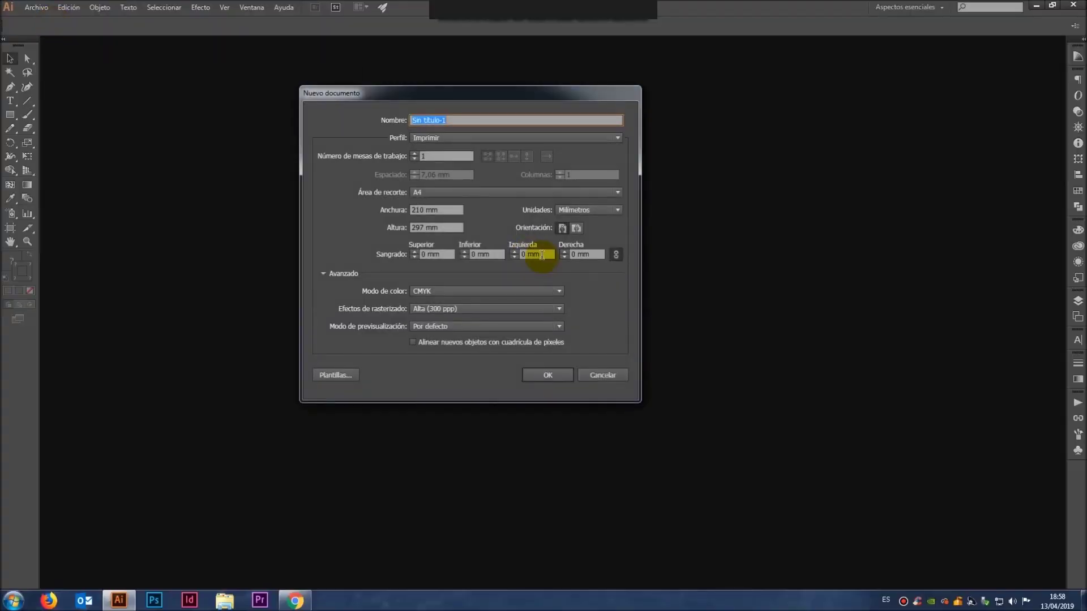
pyautogui.moveTo(500, 91); pyautogui.dragTo(592, 122)
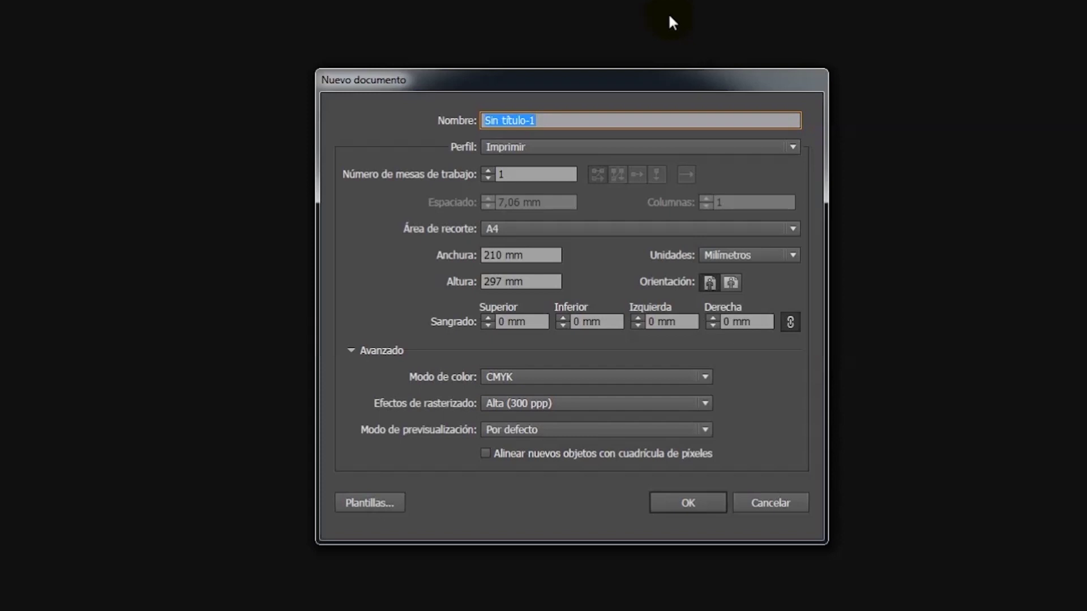
pyautogui.write('Hoja A4')
pyautogui.click(725, 253)
pyautogui.click(733, 351)
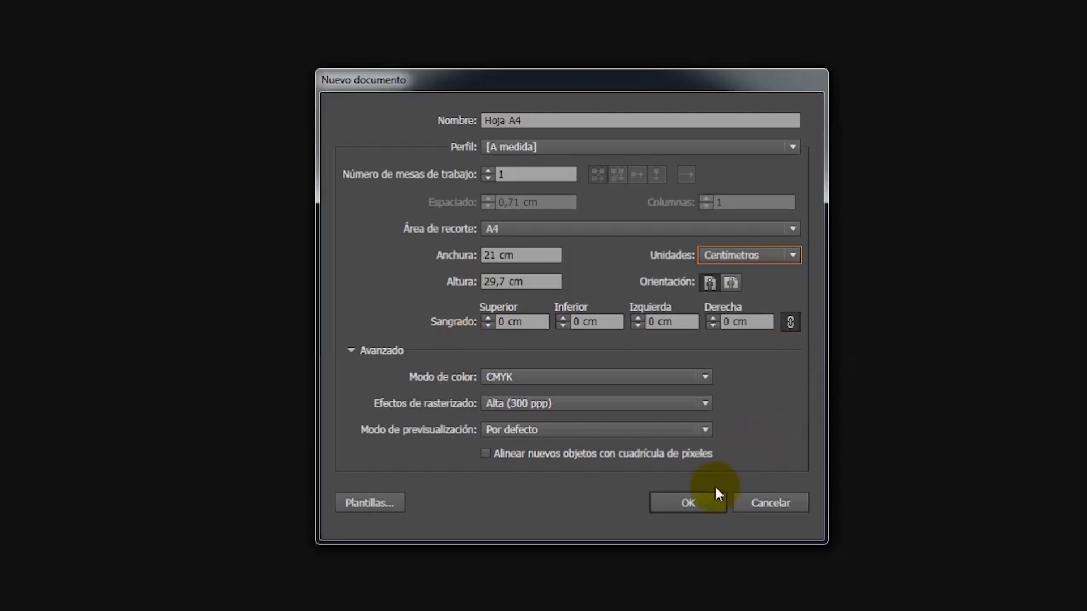
pyautogui.click(689, 498)
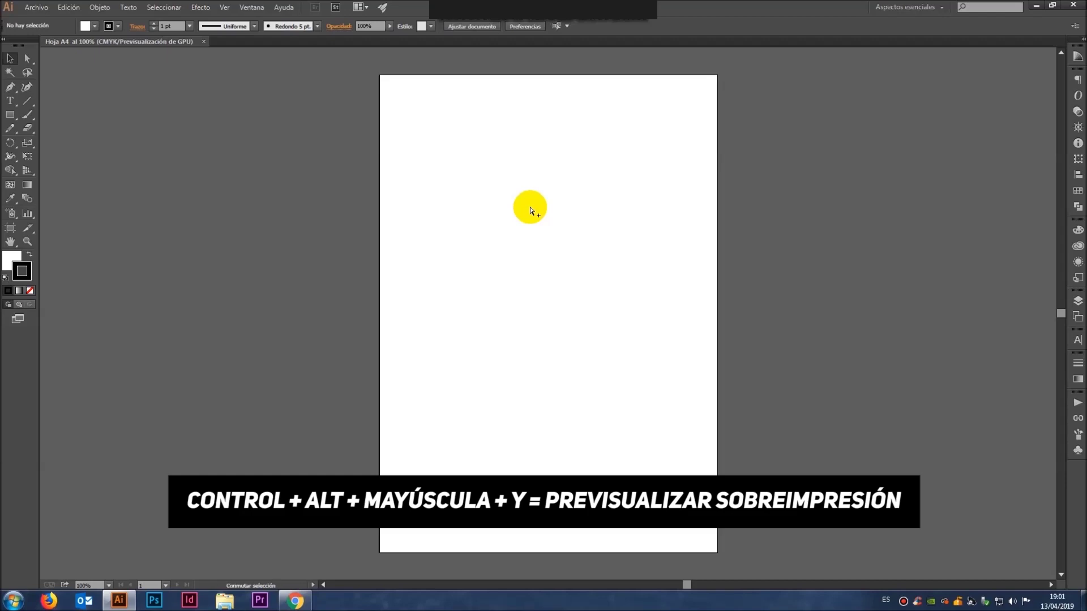
# Step: Turn on Previsualizar sobreimpresión (overprint preview) with Ctrl+Alt+Shift+Y
pyautogui.hotkey('ctrl', 'alt', 'shift', 'y')
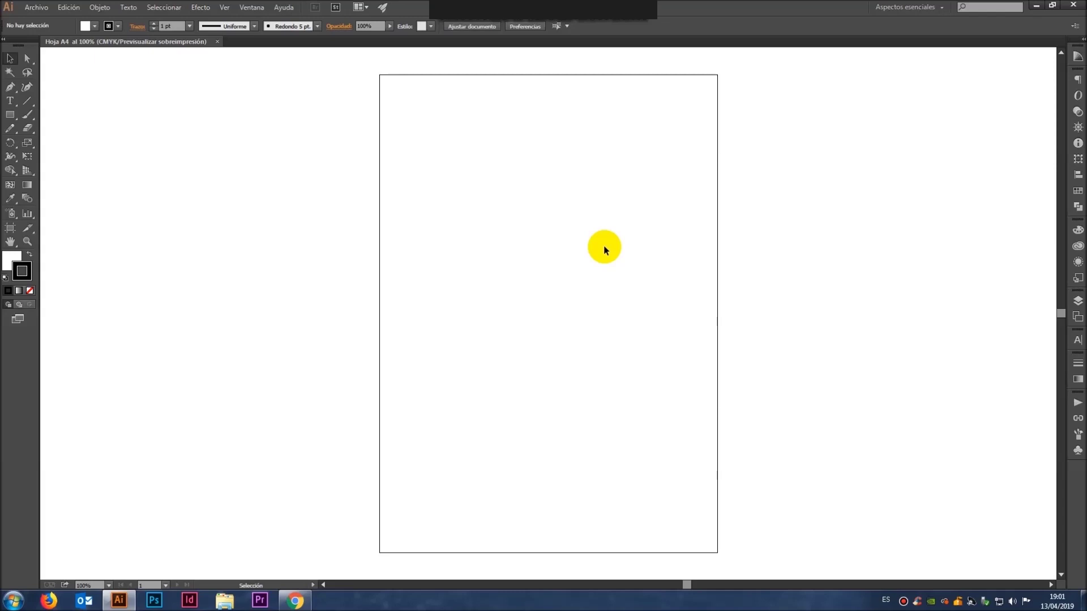
# Step: Save the document on Escritorio inside a newly created folder 'papeleria nuestra empresa'
pyautogui.click(36, 6)
pyautogui.click(86, 151)
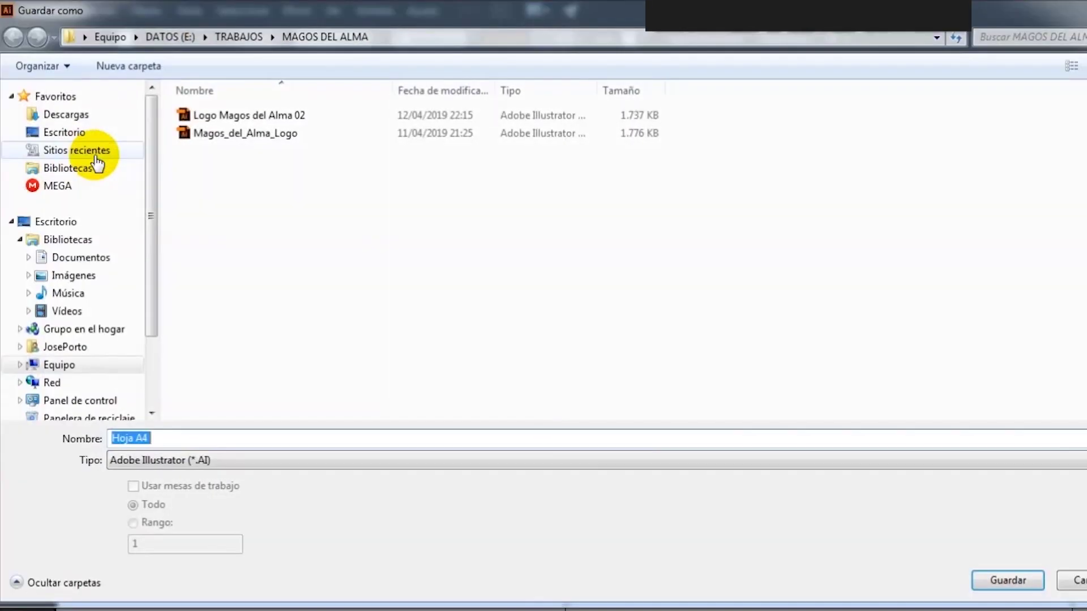
pyautogui.click(84, 132)
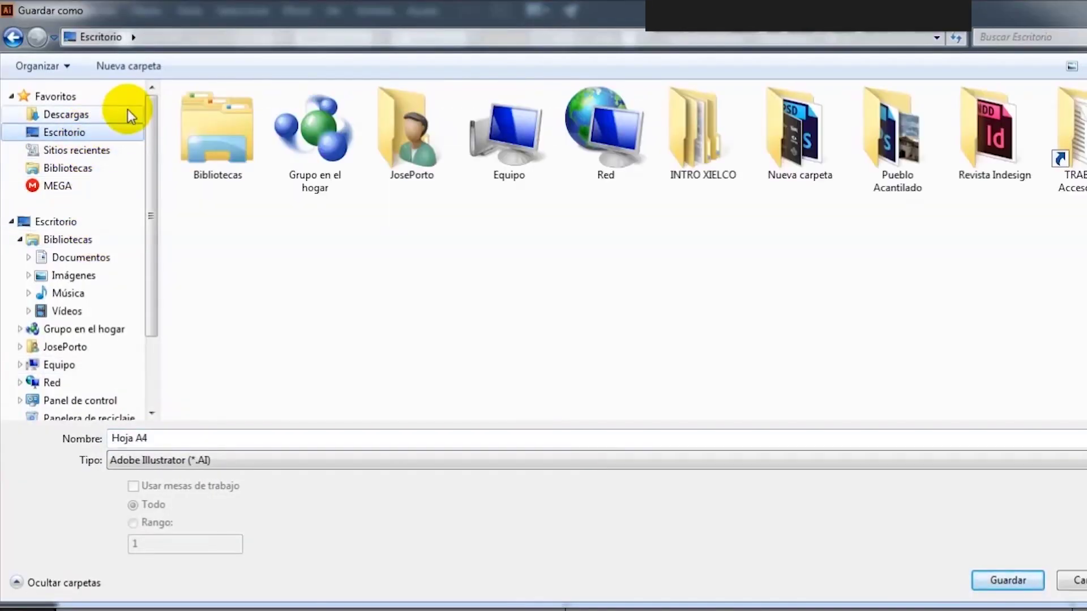
pyautogui.click(118, 66)
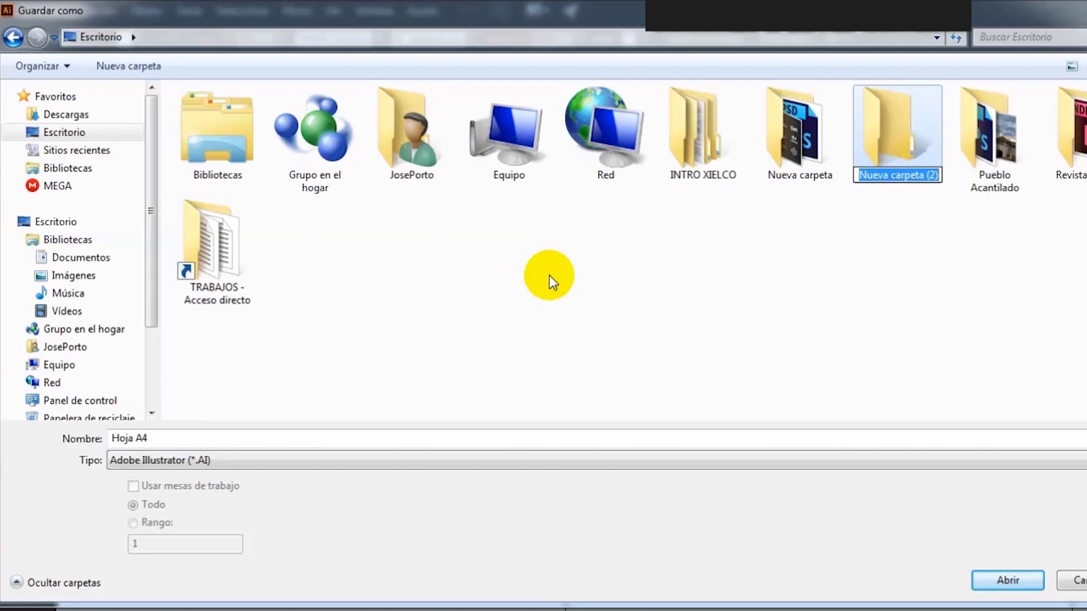
pyautogui.write('papeleria')
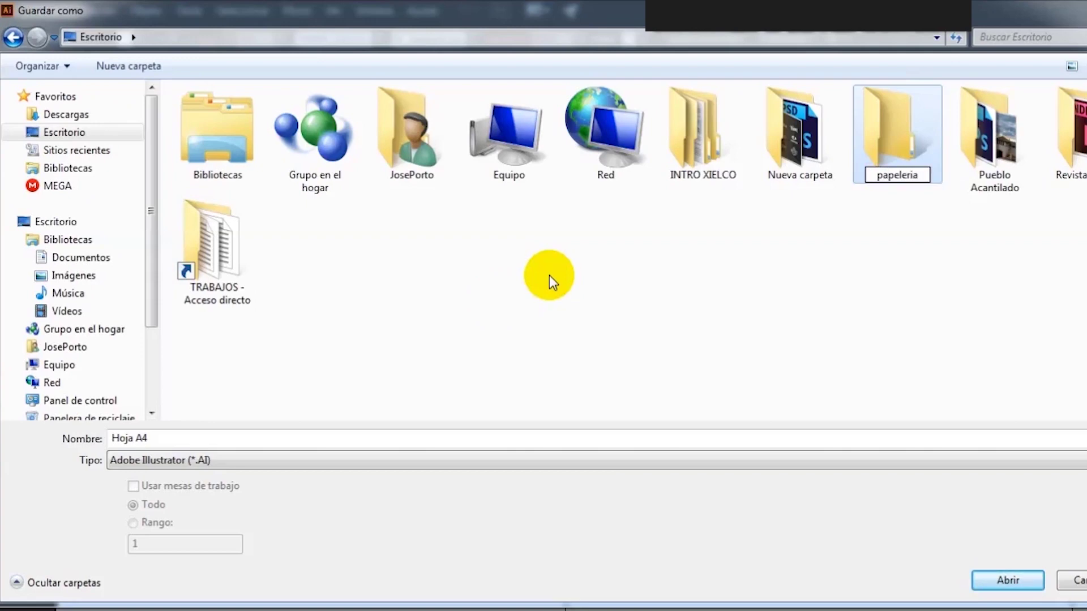
pyautogui.write(' nuestra empresa')
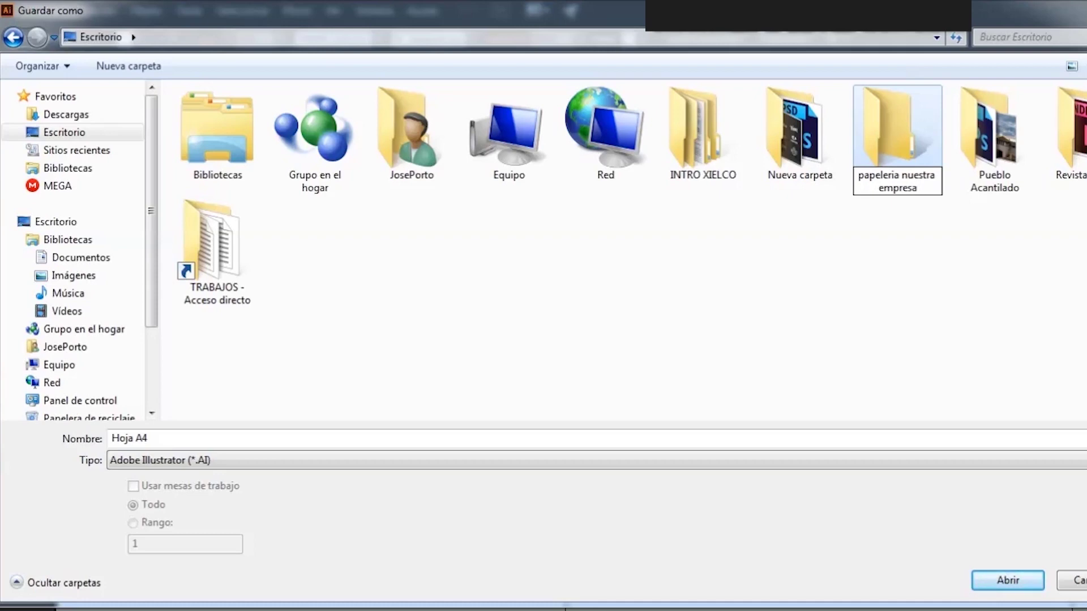
pyautogui.press('Return')
pyautogui.press('Return')
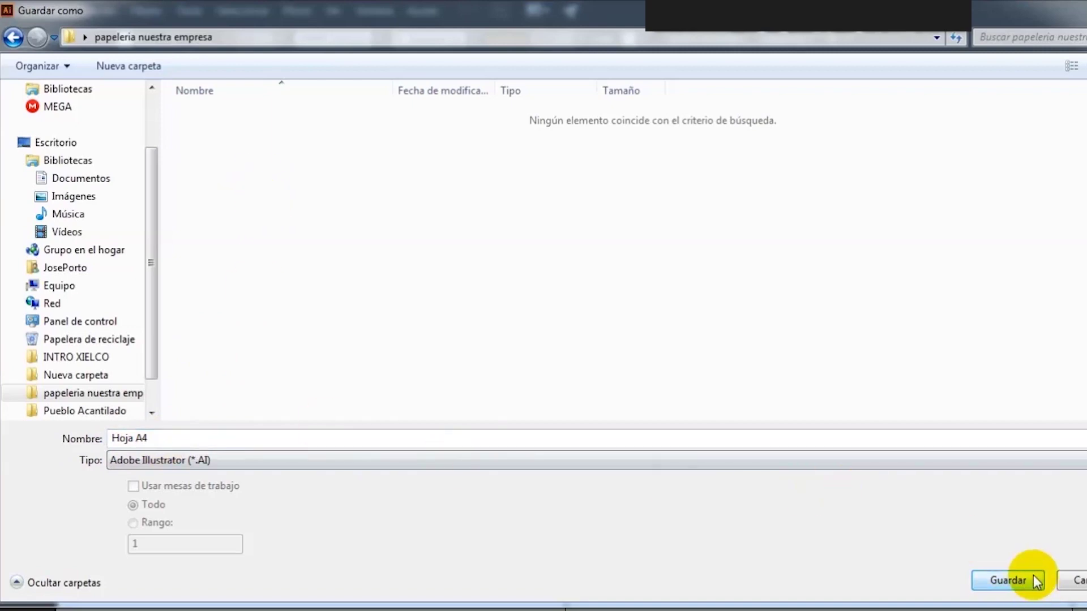
pyautogui.click(1010, 580)
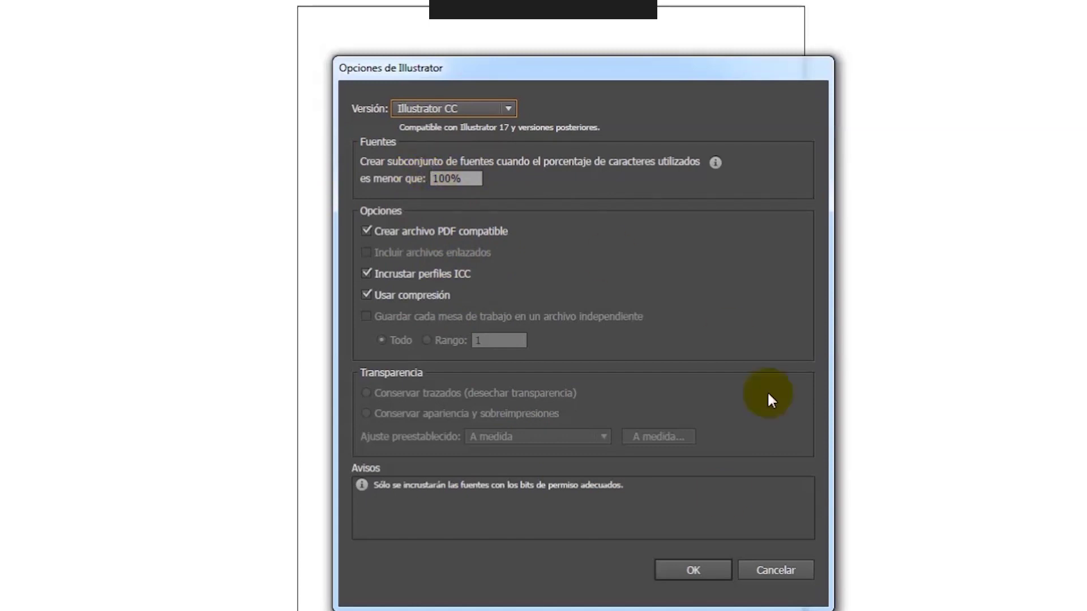
# Step: Confirm the Illustrator save options, then open the 'Documentos escaneados' sketch PDF
pyautogui.click(676, 566)
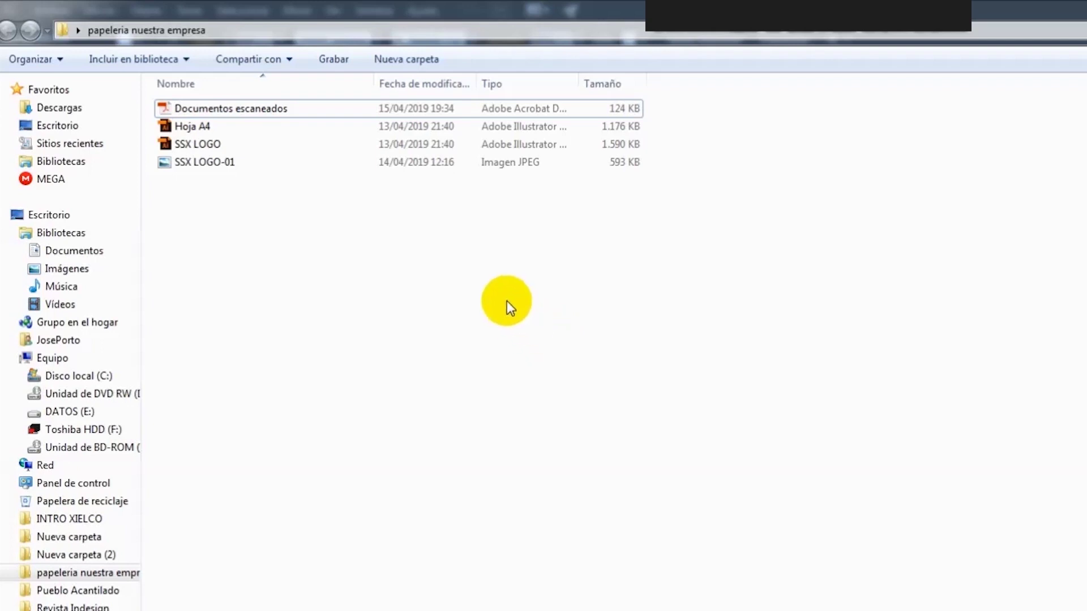
pyautogui.doubleClick(226, 108)
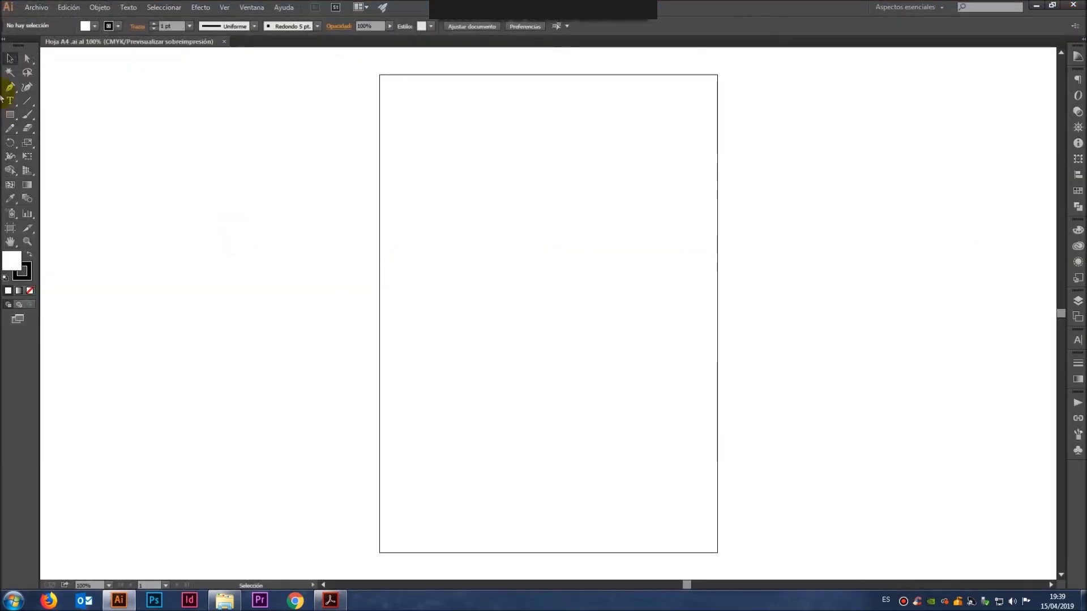
# Step: Return to Illustrator with the Archivo menu open
pyautogui.click(36, 8)
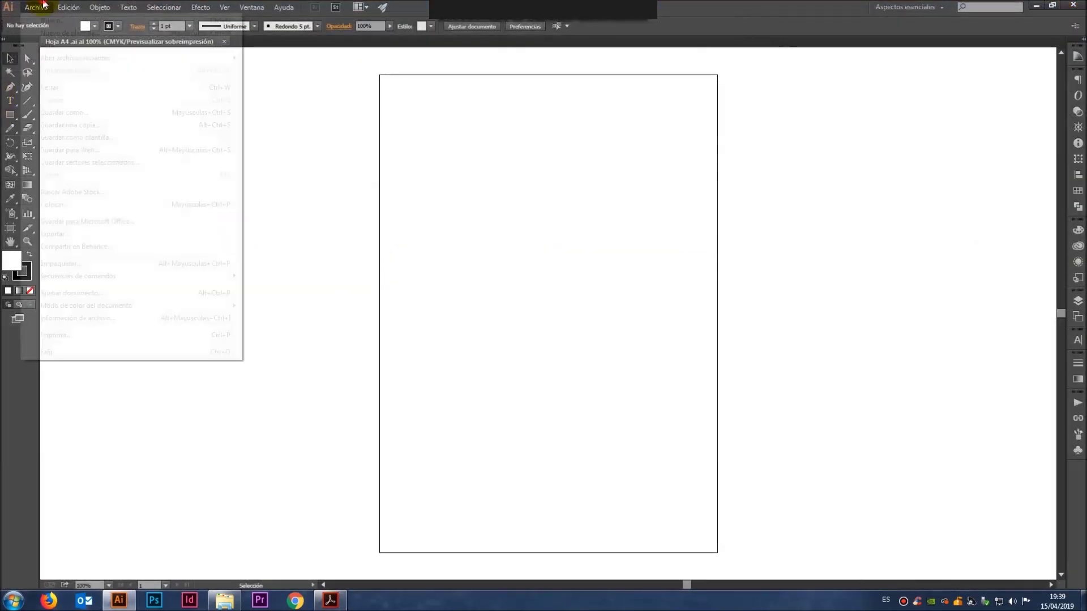
# Step: Open the SSX LOGO file from the Desktop folder 'papeleria nuestra empresa'
pyautogui.click(54, 50)
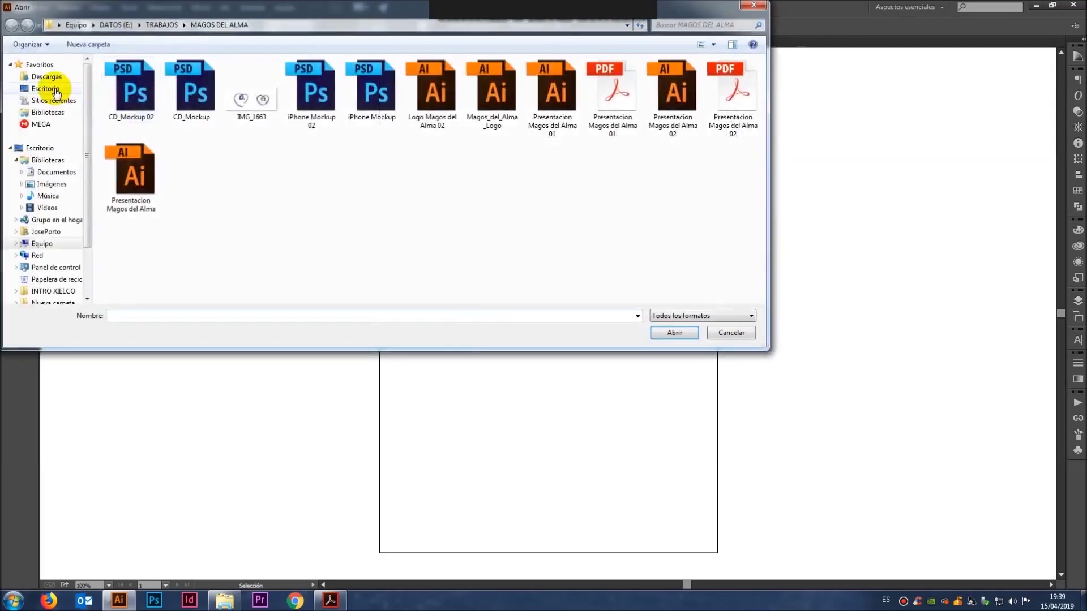
pyautogui.click(57, 88)
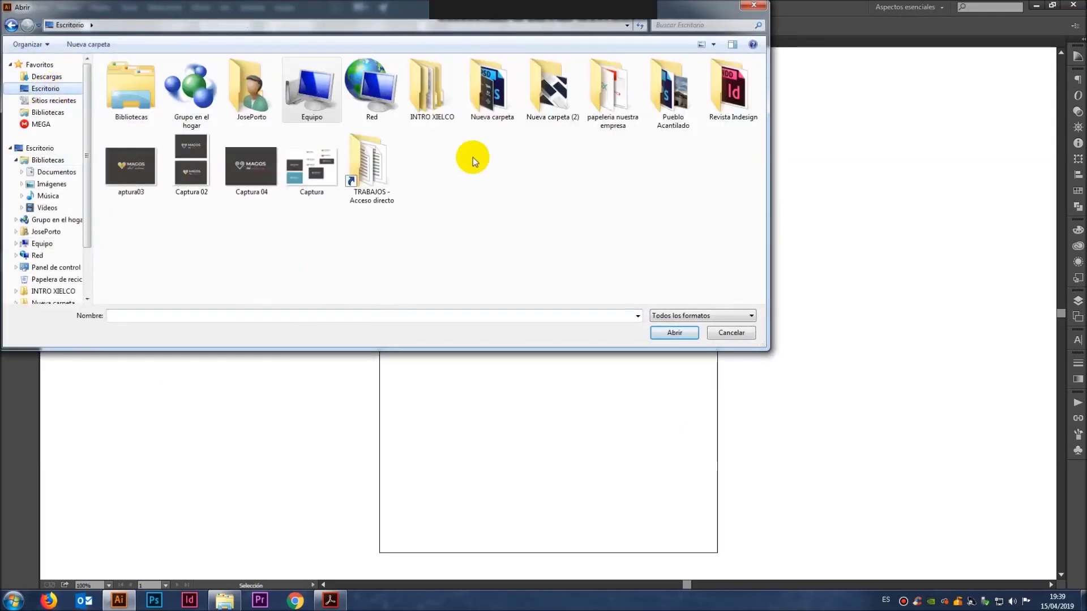
pyautogui.doubleClick(616, 108)
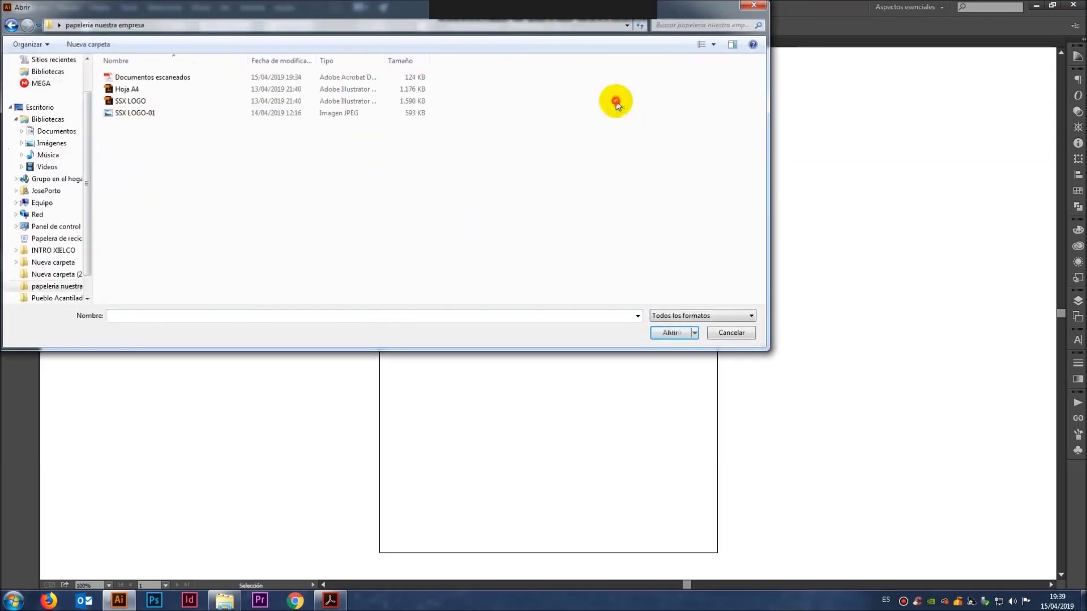
pyautogui.click(136, 102)
pyautogui.click(669, 334)
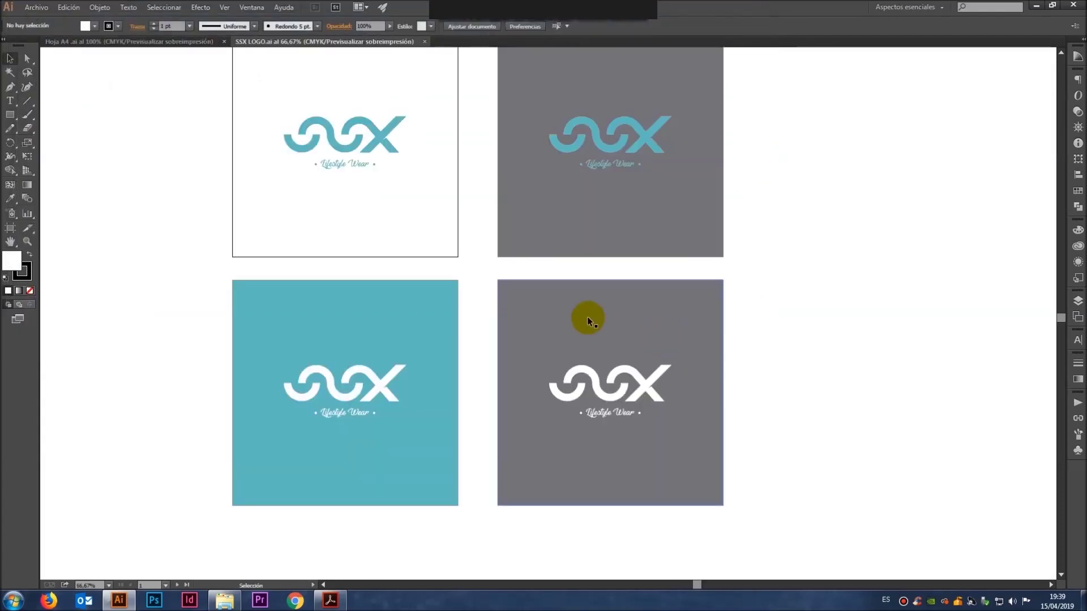
# Step: Zoom and pan the canvas to frame all four SSX logo artboards at 100%
pyautogui.moveTo(458, 195); pyautogui.dragTo(510, 265)
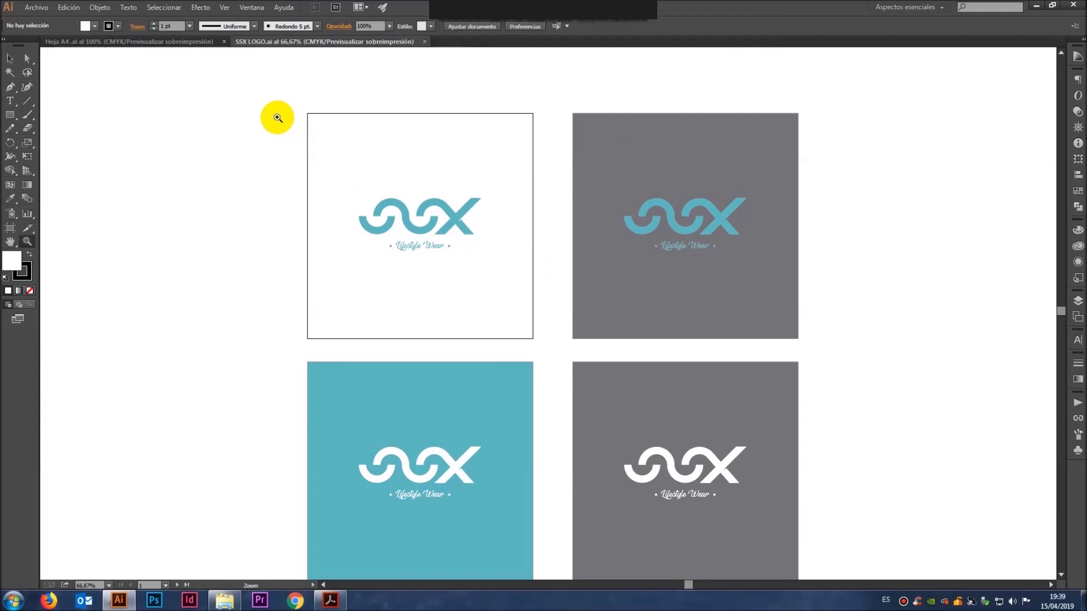
pyautogui.press('z')
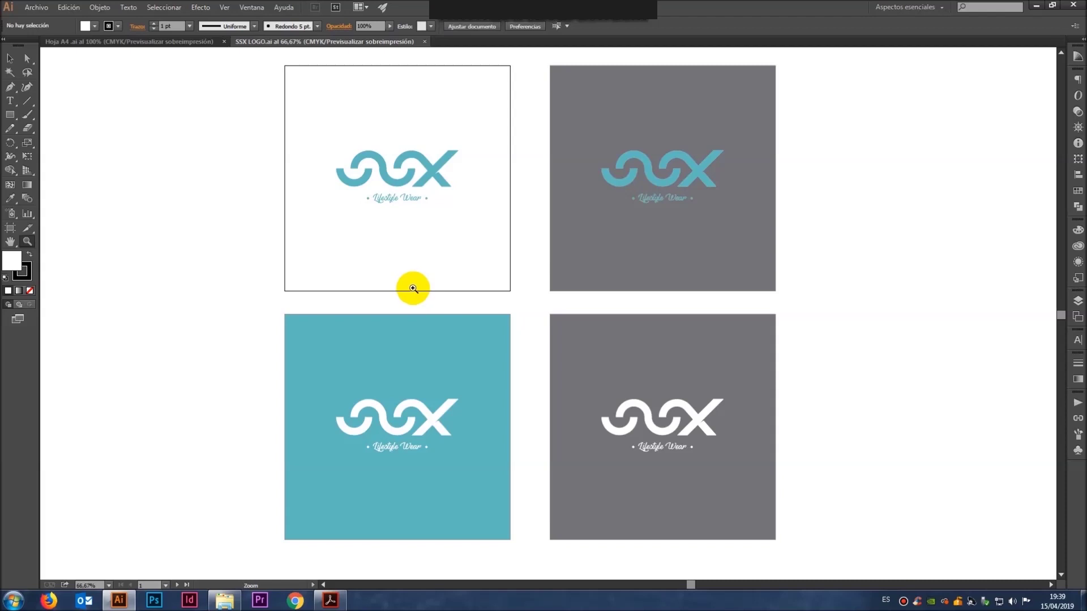
pyautogui.moveTo(332, 169)
pyautogui.mouseDown()
pyautogui.moveTo(396, 382)
pyautogui.moveTo(481, 160)
pyautogui.moveTo(350, 299)
pyautogui.moveTo(358, 214)
pyautogui.moveTo(364, 287)
pyautogui.mouseUp()
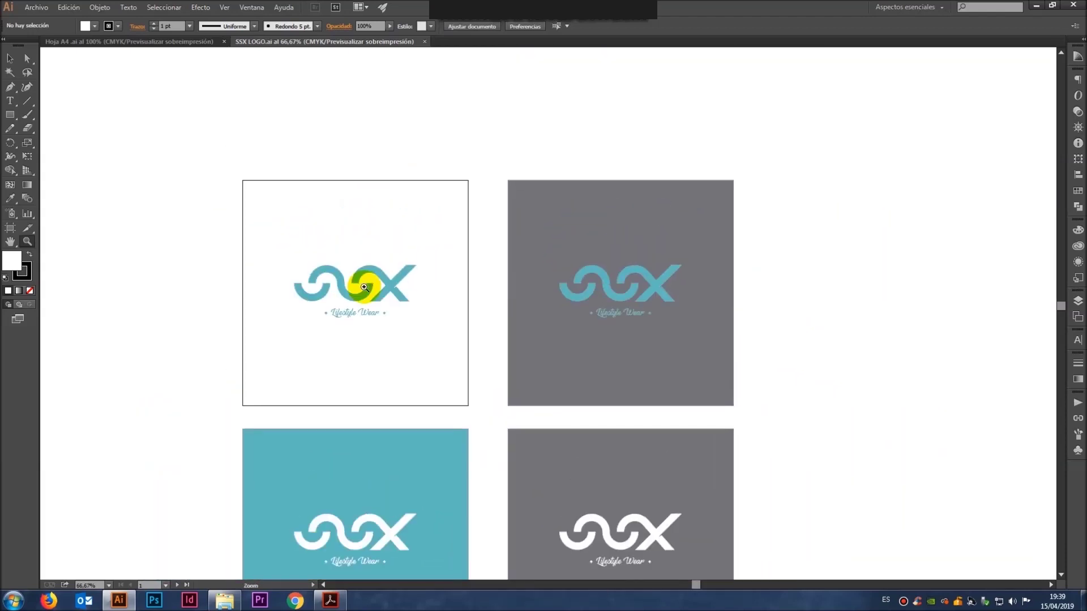
pyautogui.hotkey('ctrl', '+')
pyautogui.hotkey('ctrl', '+')
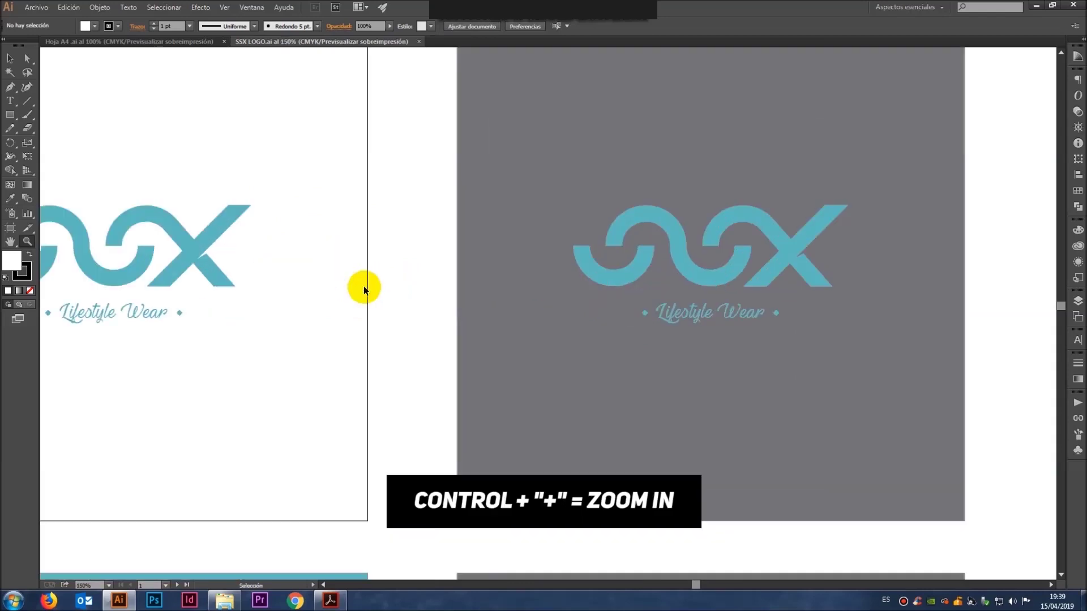
pyautogui.hotkey('ctrl', '-')
pyautogui.hotkey('ctrl', '-')
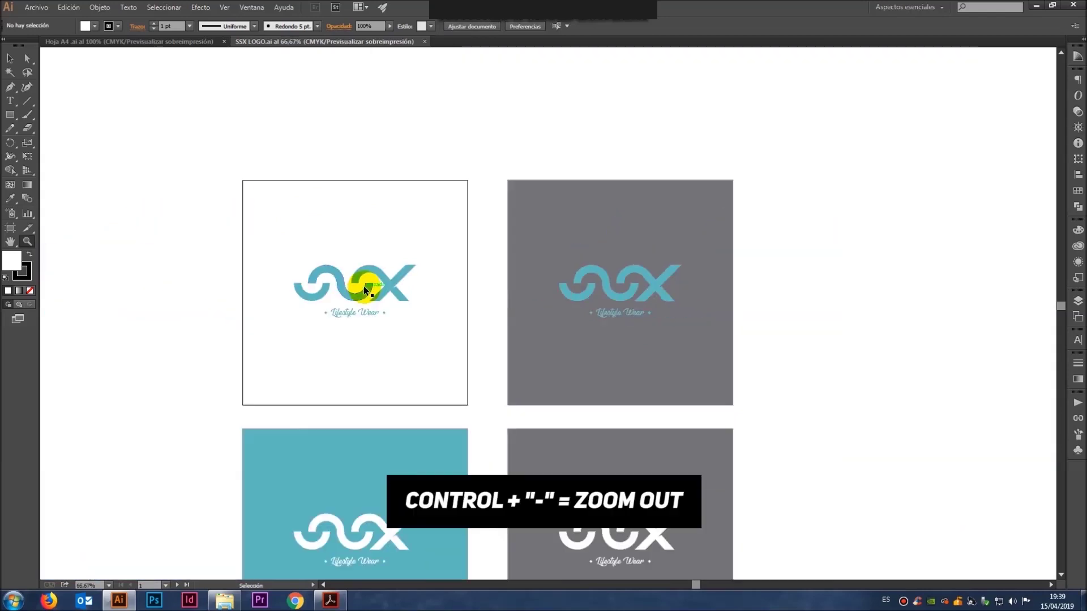
pyautogui.hotkey('ctrl', '-')
pyautogui.hotkey('ctrl', '+')
pyautogui.hotkey('ctrl', '+')
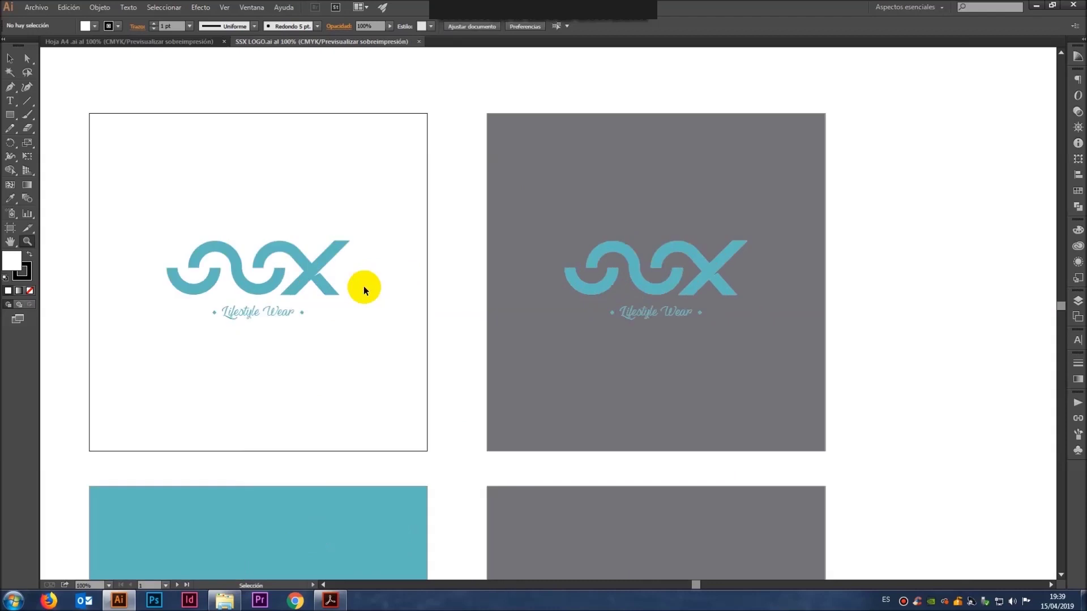
pyautogui.hotkey('ctrl', '+')
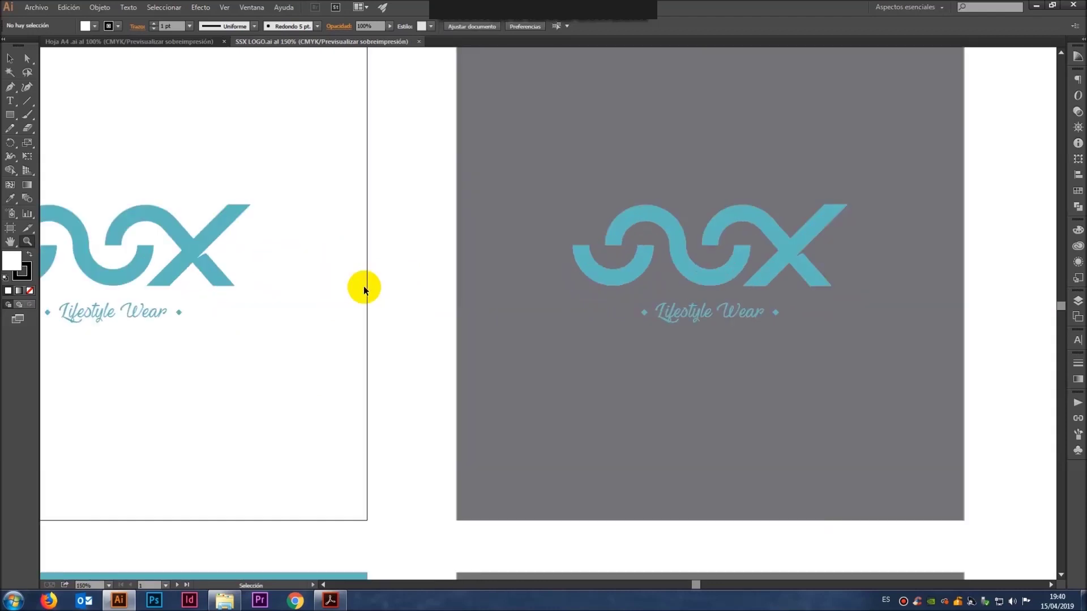
pyautogui.hotkey('ctrl', '-')
pyautogui.hotkey('ctrl', '-')
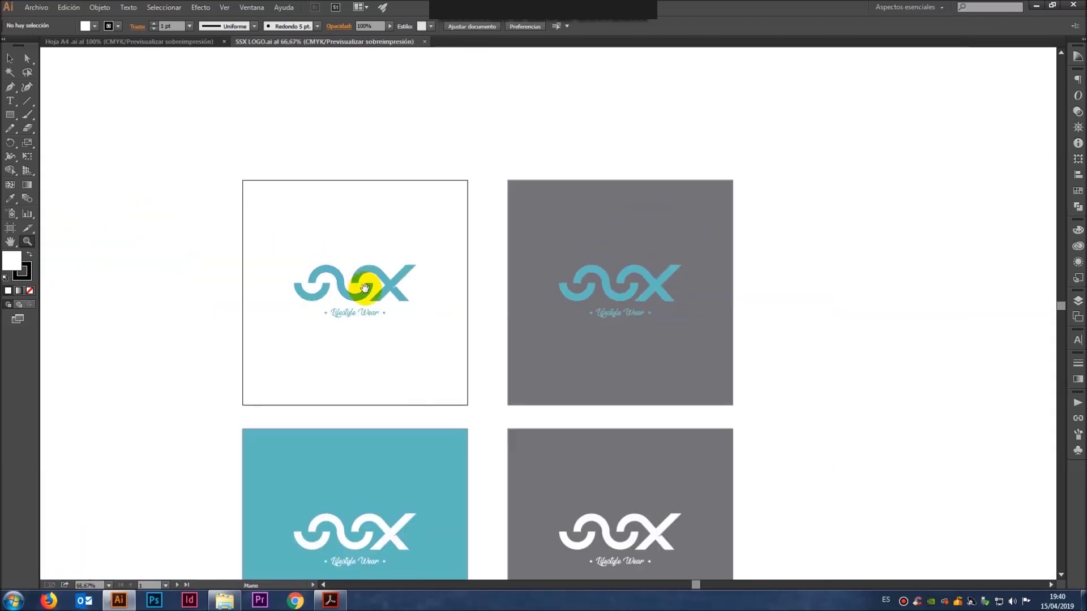
pyautogui.moveTo(364, 286); pyautogui.dragTo(374, 158)
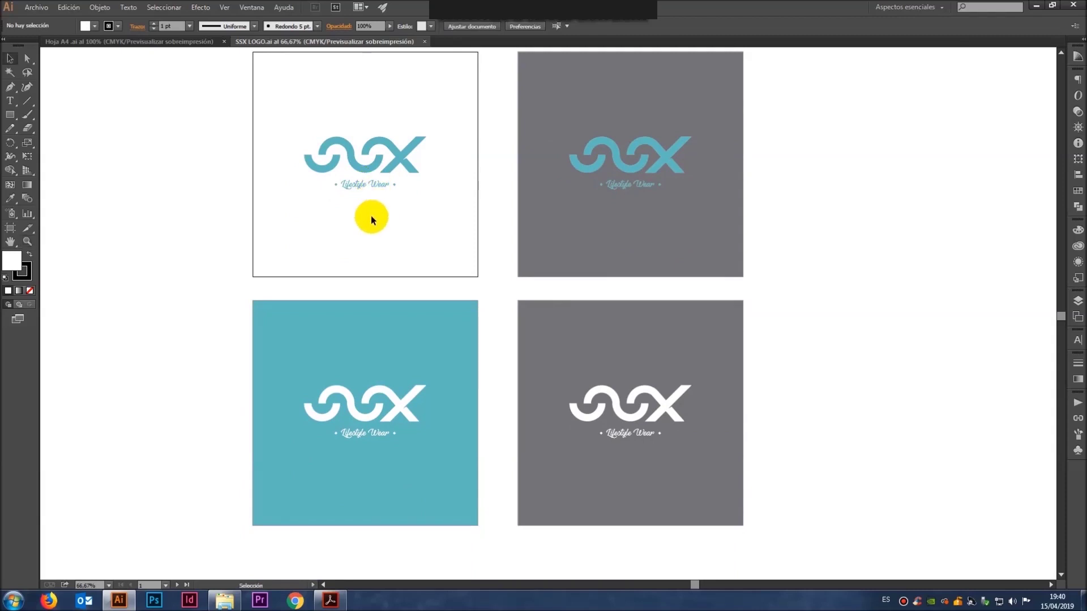
pyautogui.hotkey('ctrl', '+')
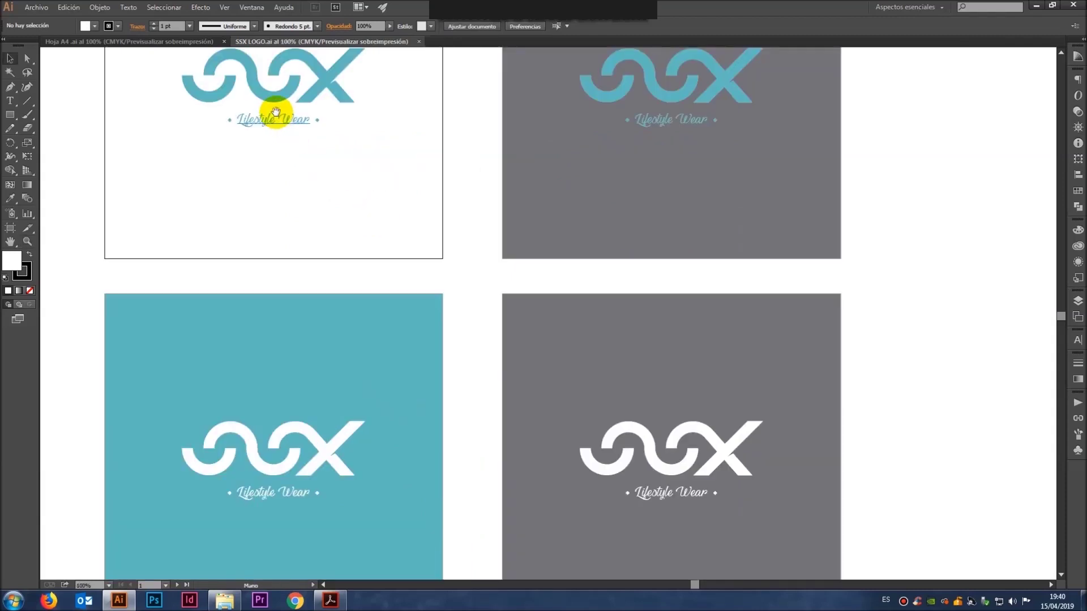
# Step: Marquee-select the teal logo on the white artboard and copy it
pyautogui.moveTo(276, 112); pyautogui.dragTo(359, 267)
pyautogui.moveTo(210, 150); pyautogui.dragTo(481, 315)
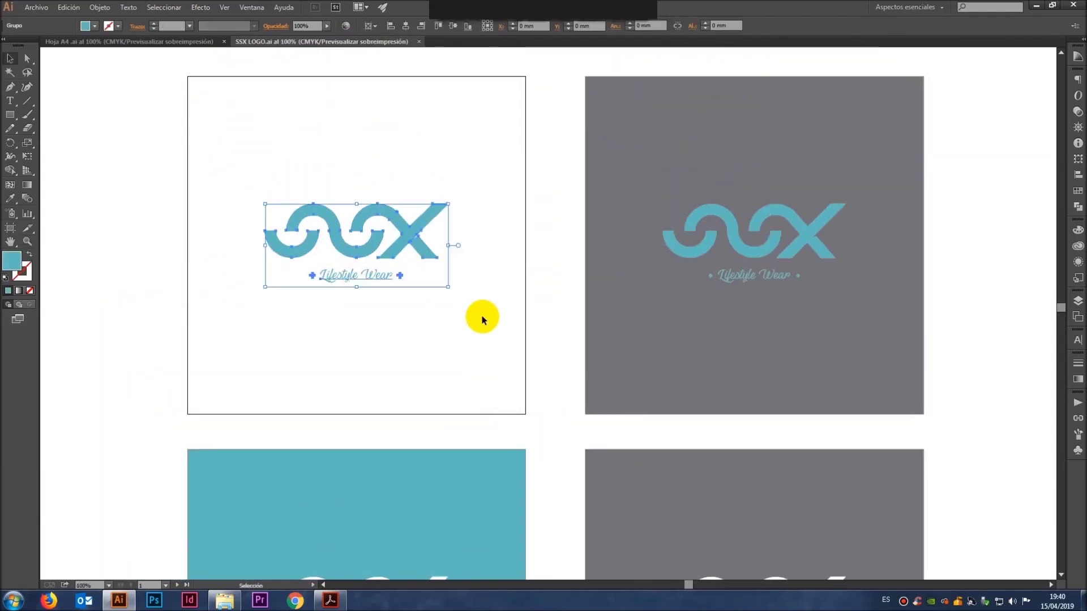
pyautogui.hotkey('ctrl', 'c')
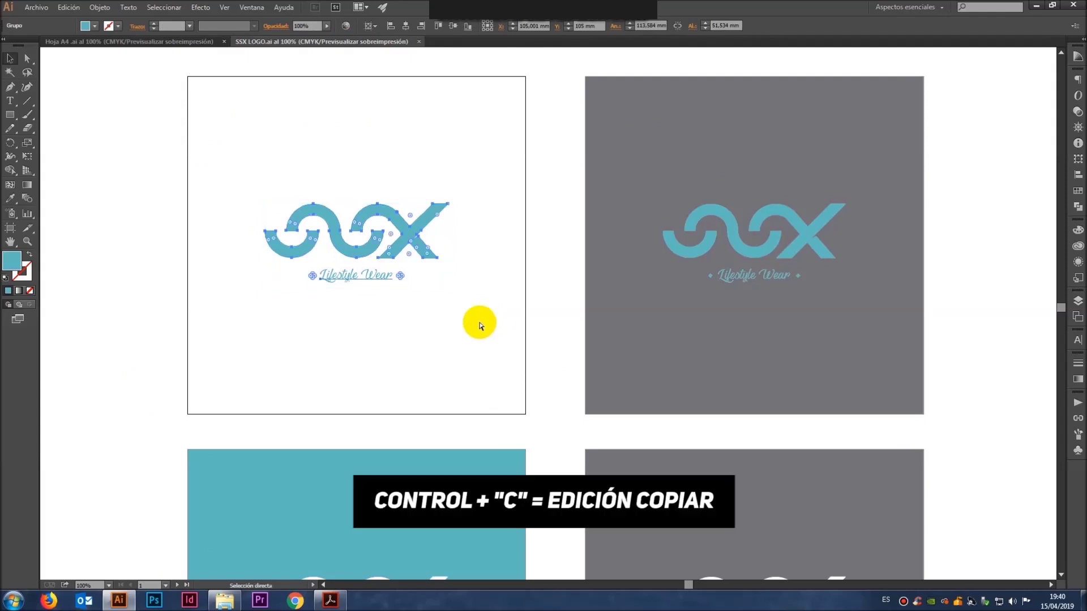
pyautogui.click(69, 7)
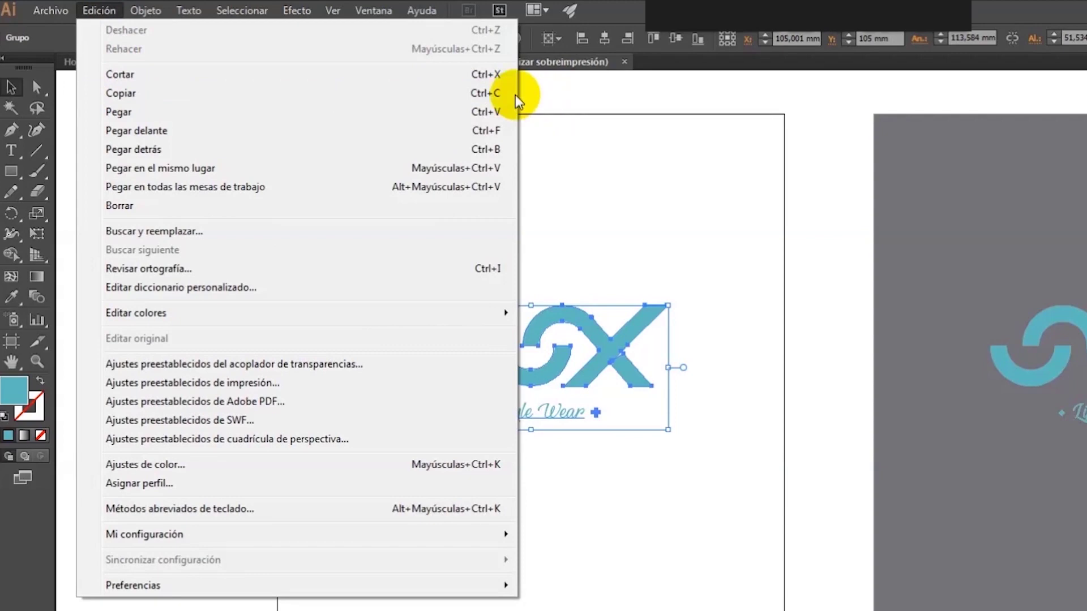
pyautogui.click(606, 189)
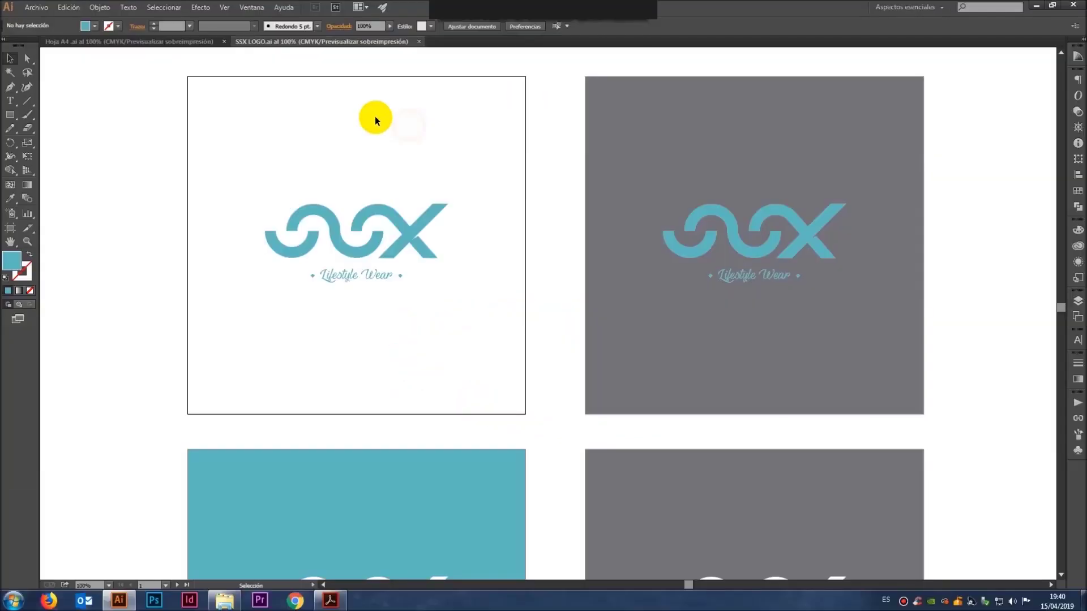
# Step: Paste the SSX logo into Hoja A4 and place it at the page's top-left
pyautogui.click(217, 43)
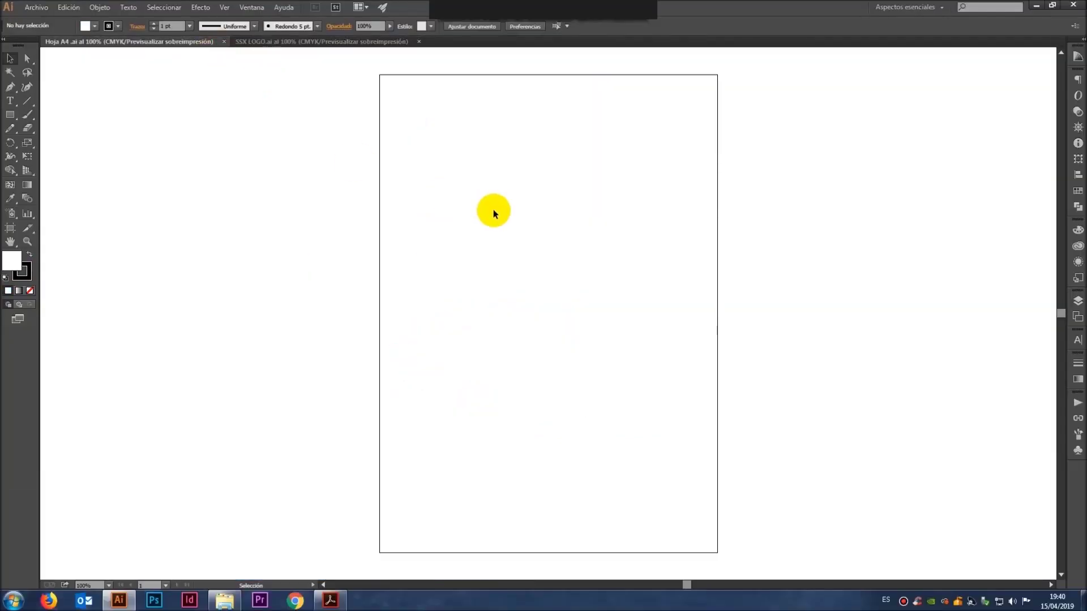
pyautogui.hotkey('ctrl', 'v')
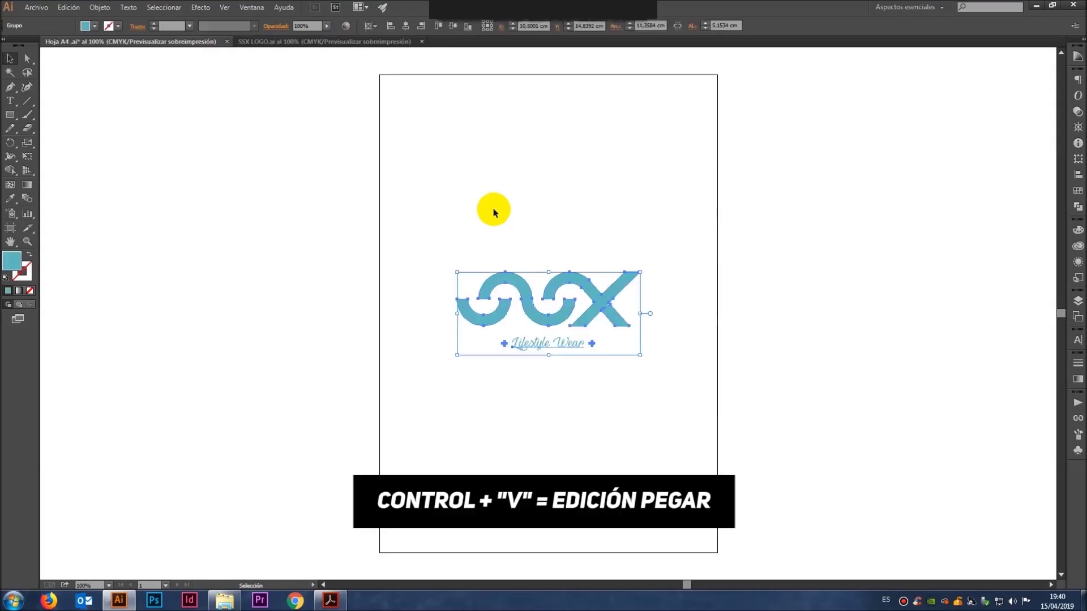
pyautogui.moveTo(558, 318)
pyautogui.mouseDown()
pyautogui.moveTo(548, 180)
pyautogui.moveTo(527, 122)
pyautogui.moveTo(608, 277)
pyautogui.moveTo(532, 161)
pyautogui.mouseUp()
pyautogui.moveTo(540, 139); pyautogui.dragTo(541, 139)
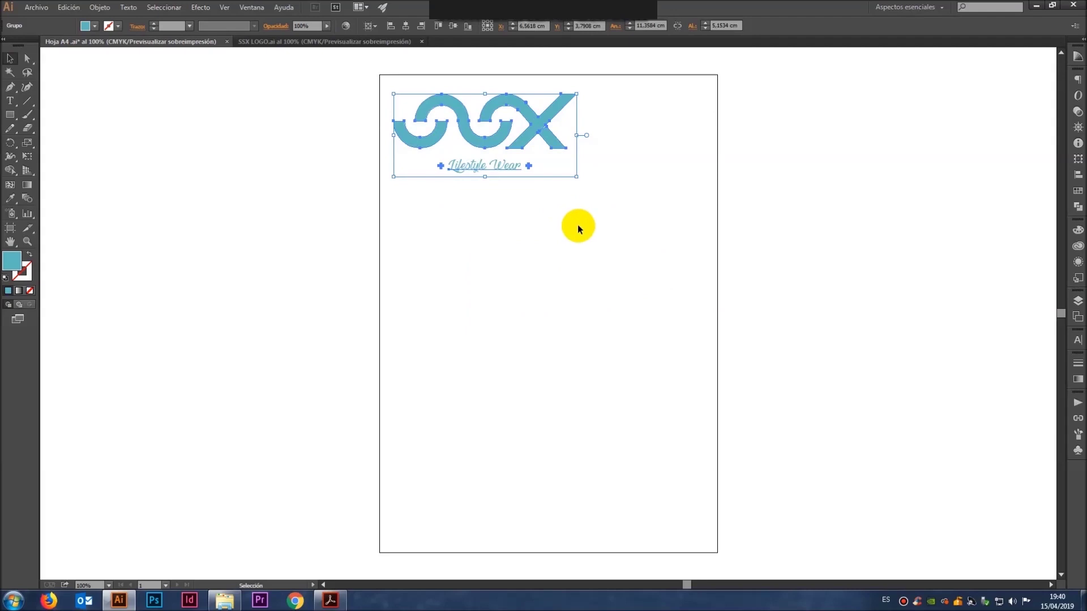
pyautogui.click(577, 224)
# Step: Save Hoja A4 with Ctrl+S, then open Save As and cancel it
pyautogui.hotkey('ctrl', 's')
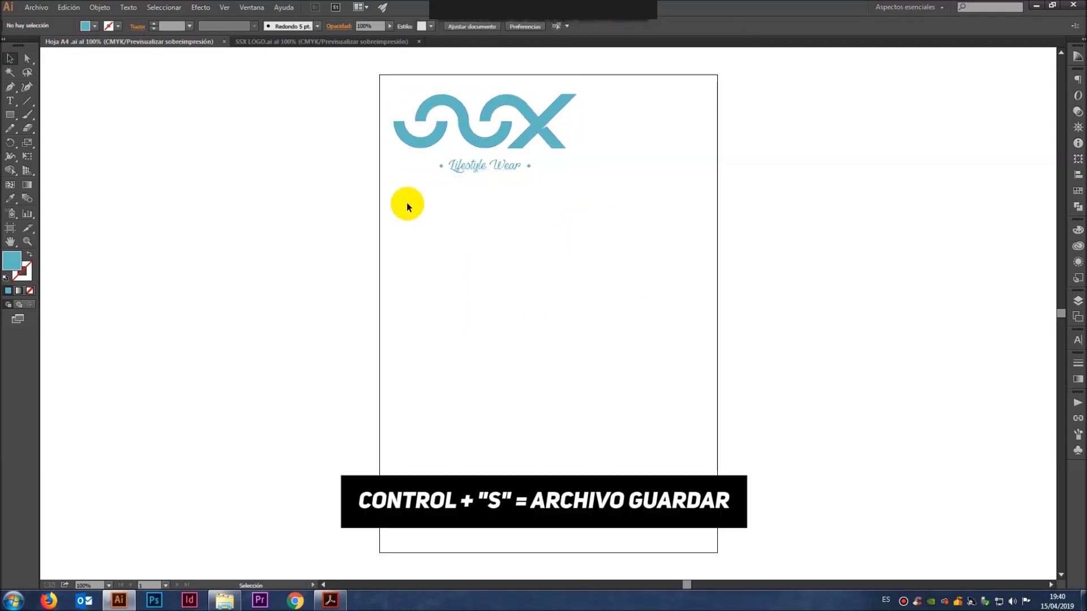
pyautogui.click(36, 8)
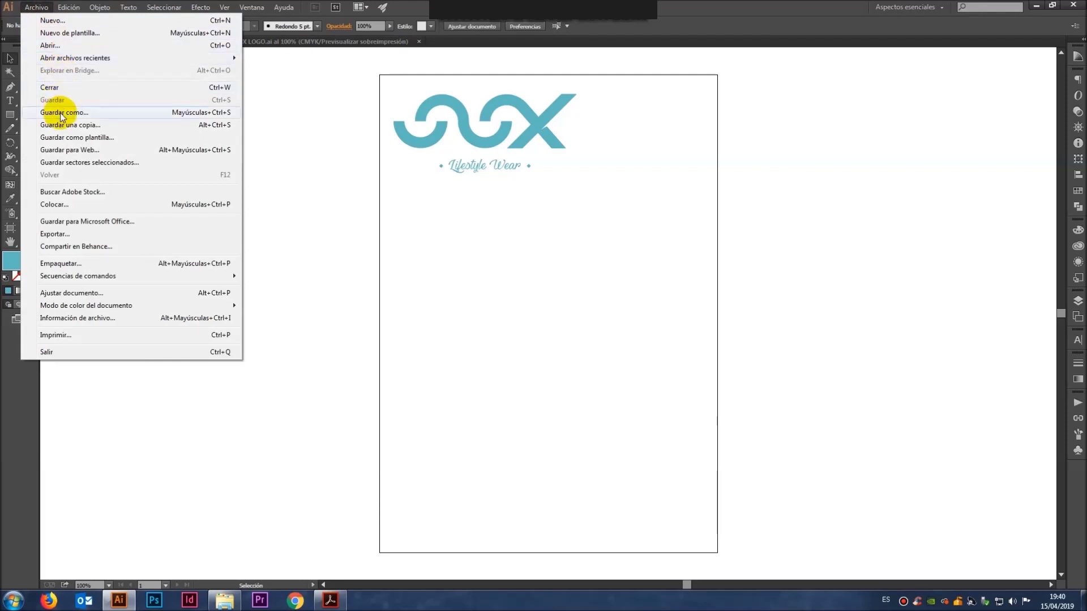
pyautogui.click(56, 112)
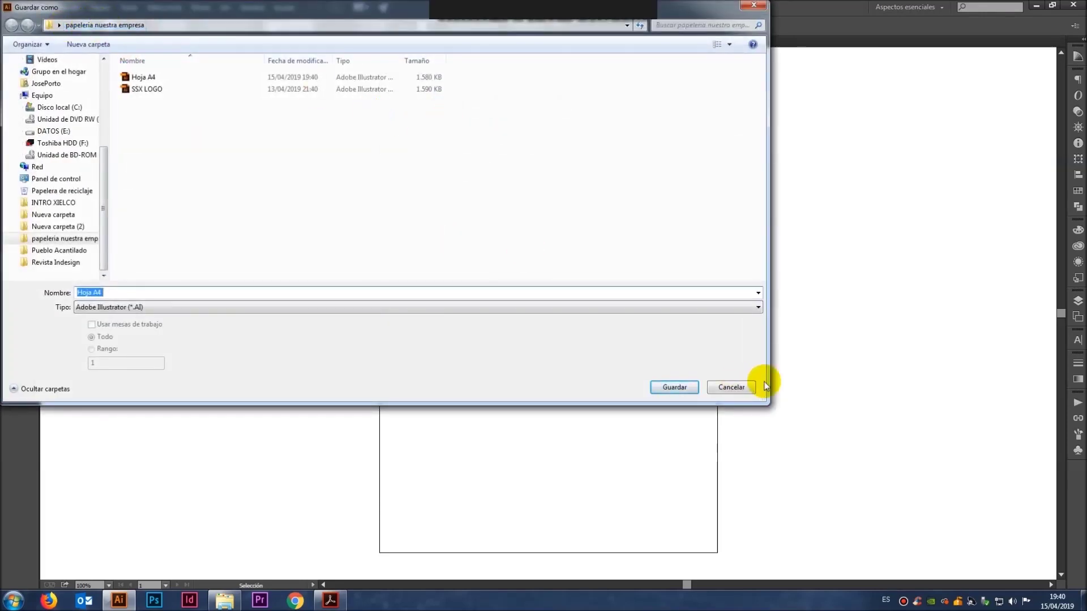
pyautogui.click(735, 386)
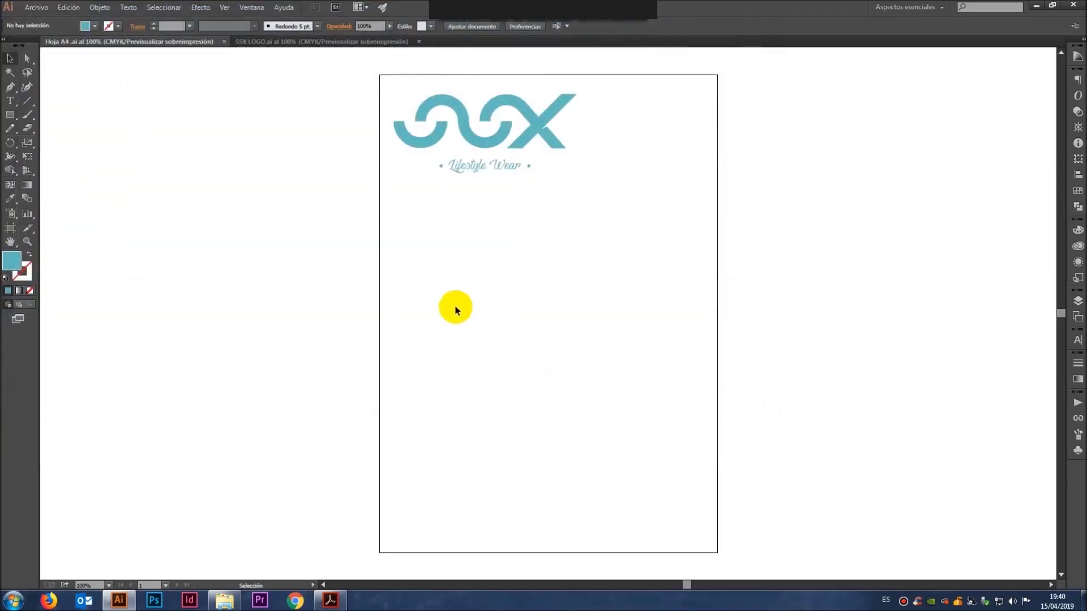
pyautogui.click(46, 8)
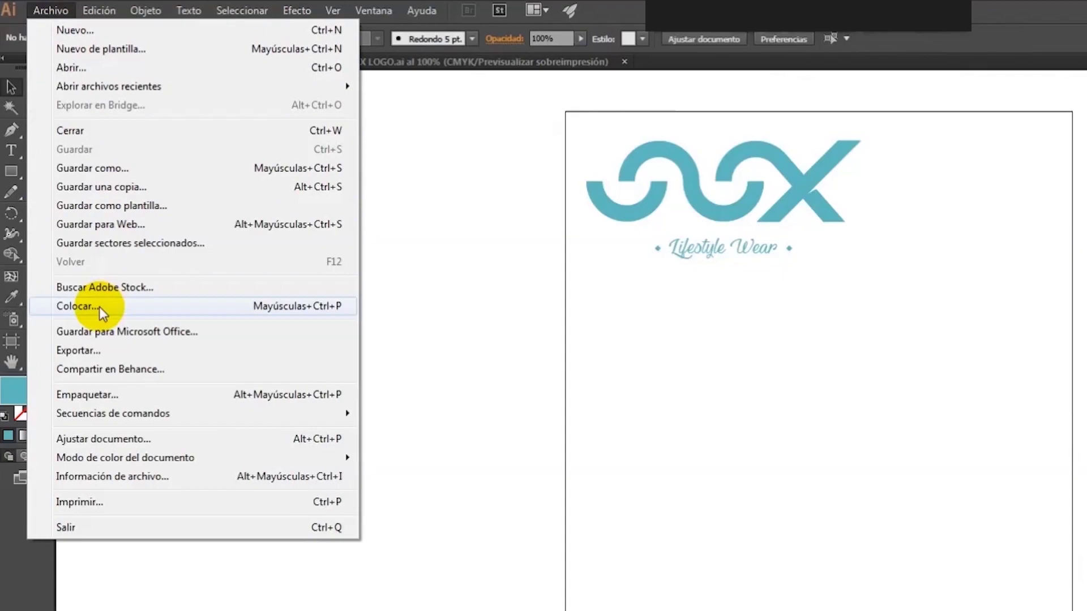
pyautogui.click(99, 307)
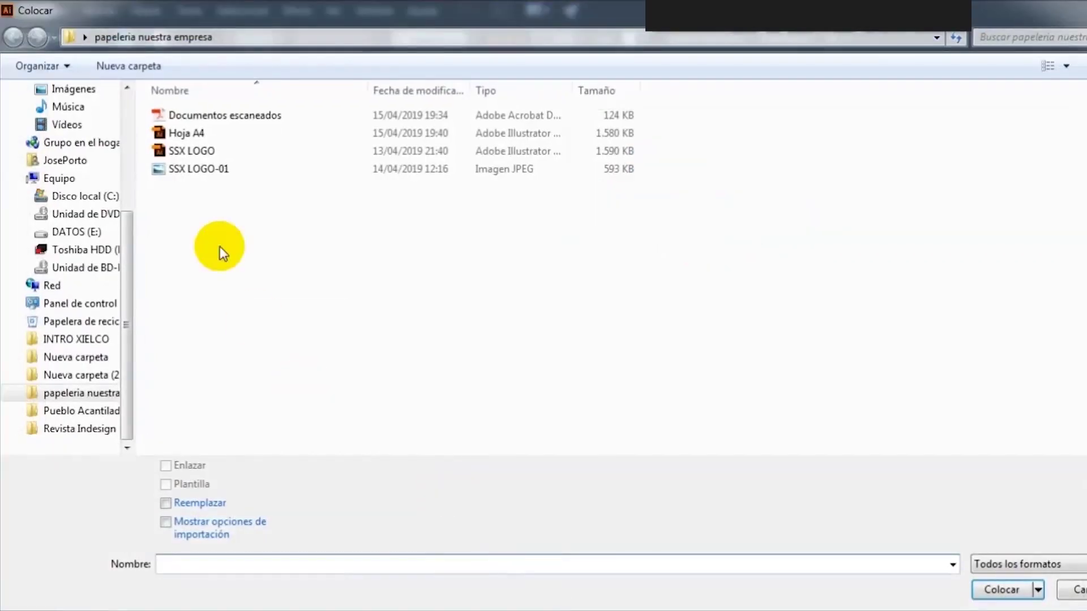
pyautogui.click(191, 172)
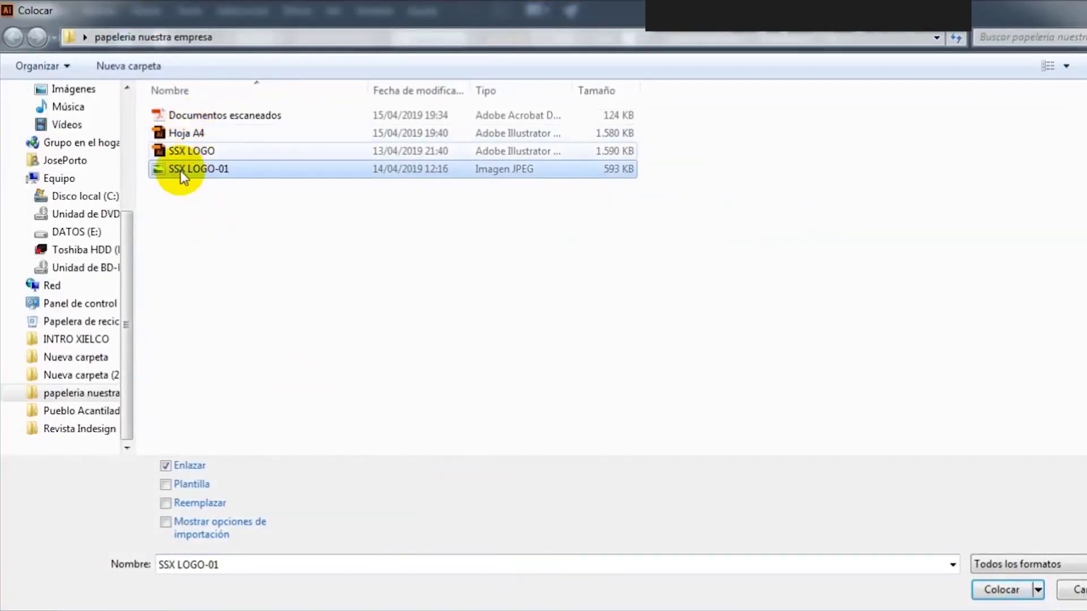
pyautogui.click(1000, 589)
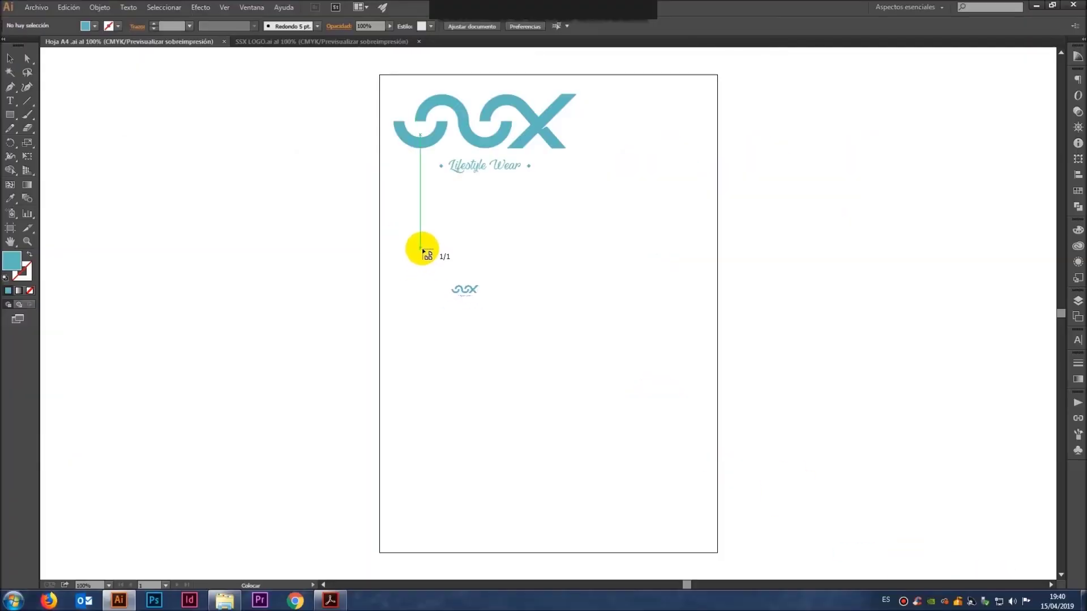
pyautogui.moveTo(420, 248); pyautogui.dragTo(689, 446)
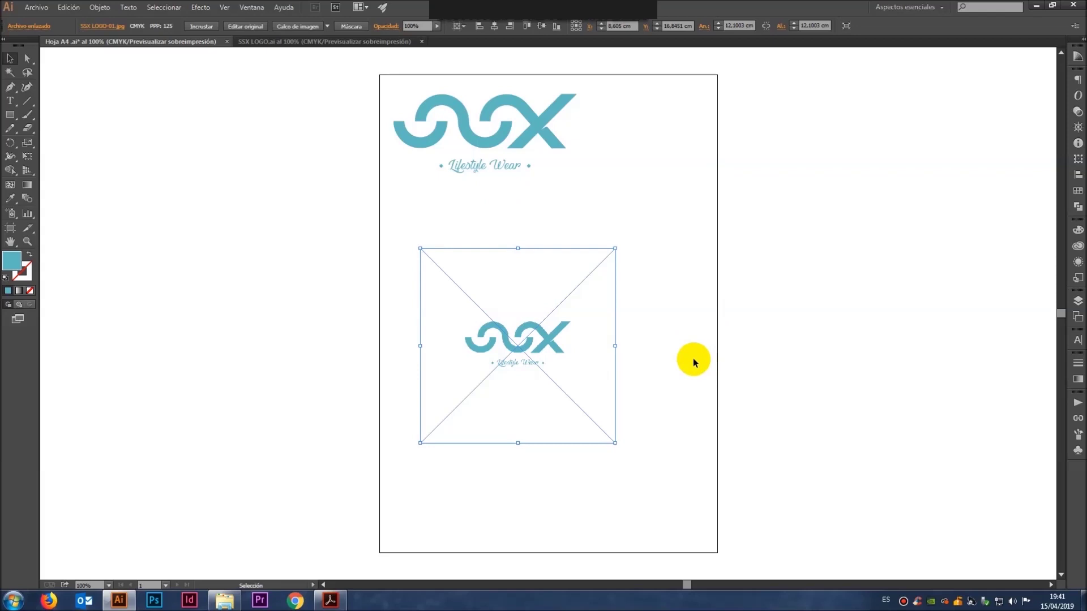
pyautogui.press('Delete')
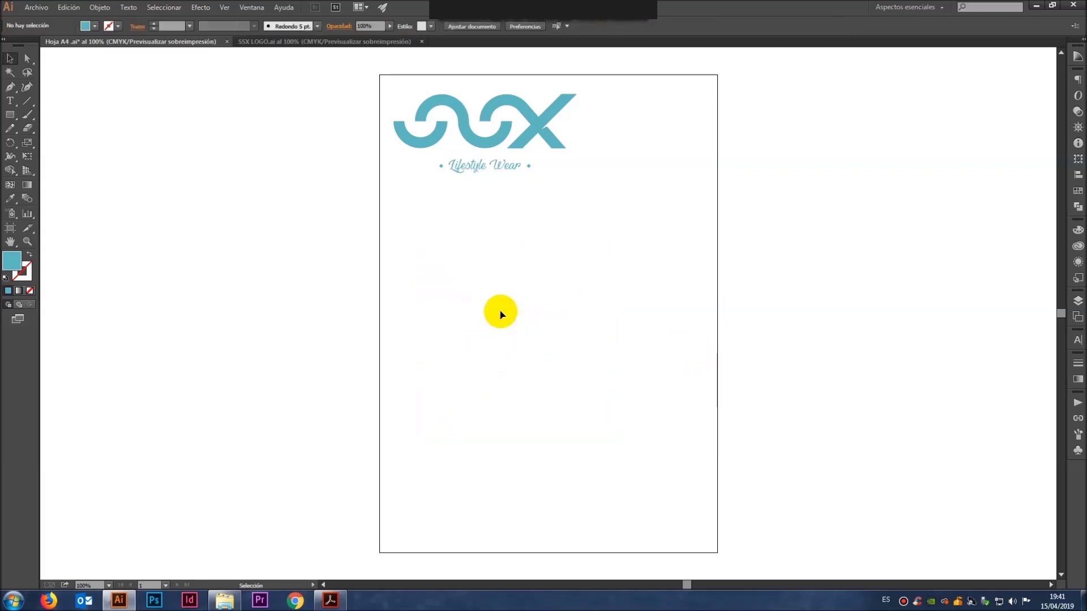
# Step: At 200% zoom, drag the logo's corner handle to scale it to about 7.74 cm wide
pyautogui.hotkey('ctrl', '+')
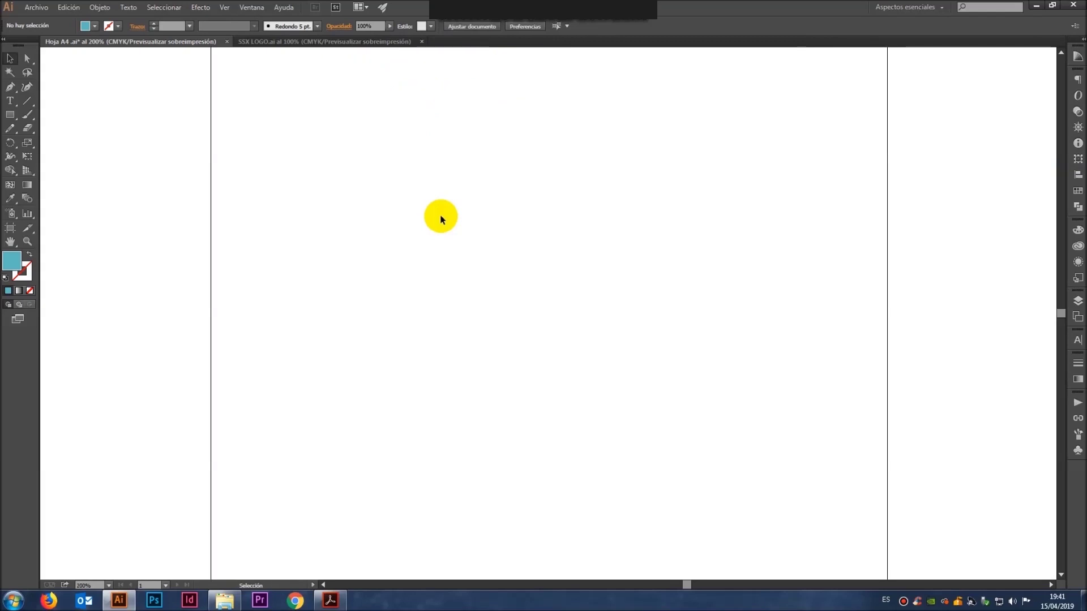
pyautogui.moveTo(449, 168)
pyautogui.mouseDown()
pyautogui.moveTo(475, 415)
pyautogui.moveTo(459, 240)
pyautogui.moveTo(423, 288)
pyautogui.mouseUp()
pyautogui.click(9, 58)
pyautogui.click(545, 332)
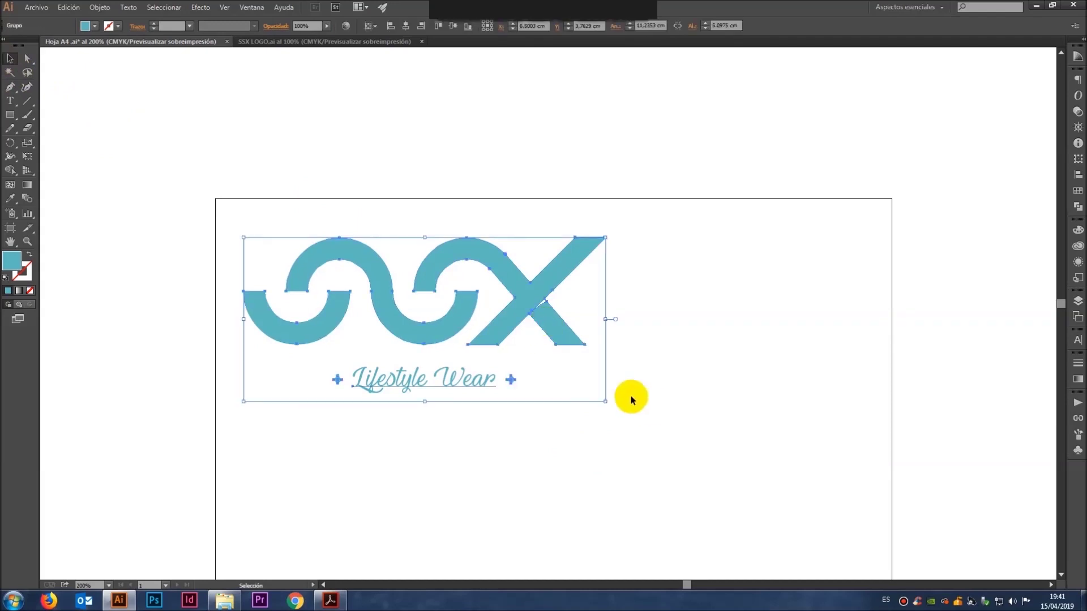
pyautogui.moveTo(604, 403)
pyautogui.mouseDown()
pyautogui.moveTo(533, 377)
pyautogui.moveTo(582, 431)
pyautogui.moveTo(630, 454)
pyautogui.moveTo(464, 358)
pyautogui.moveTo(427, 311)
pyautogui.moveTo(477, 368)
pyautogui.moveTo(602, 444)
pyautogui.moveTo(601, 398)
pyautogui.moveTo(430, 410)
pyautogui.moveTo(775, 519)
pyautogui.moveTo(792, 366)
pyautogui.moveTo(618, 252)
pyautogui.moveTo(524, 425)
pyautogui.moveTo(772, 376)
pyautogui.moveTo(766, 358)
pyautogui.moveTo(504, 323)
pyautogui.moveTo(449, 400)
pyautogui.moveTo(393, 356)
pyautogui.moveTo(422, 391)
pyautogui.moveTo(388, 357)
pyautogui.mouseUp()
pyautogui.click(395, 337)
pyautogui.moveTo(386, 279)
pyautogui.mouseDown()
pyautogui.moveTo(356, 157)
pyautogui.moveTo(360, 222)
pyautogui.mouseUp()
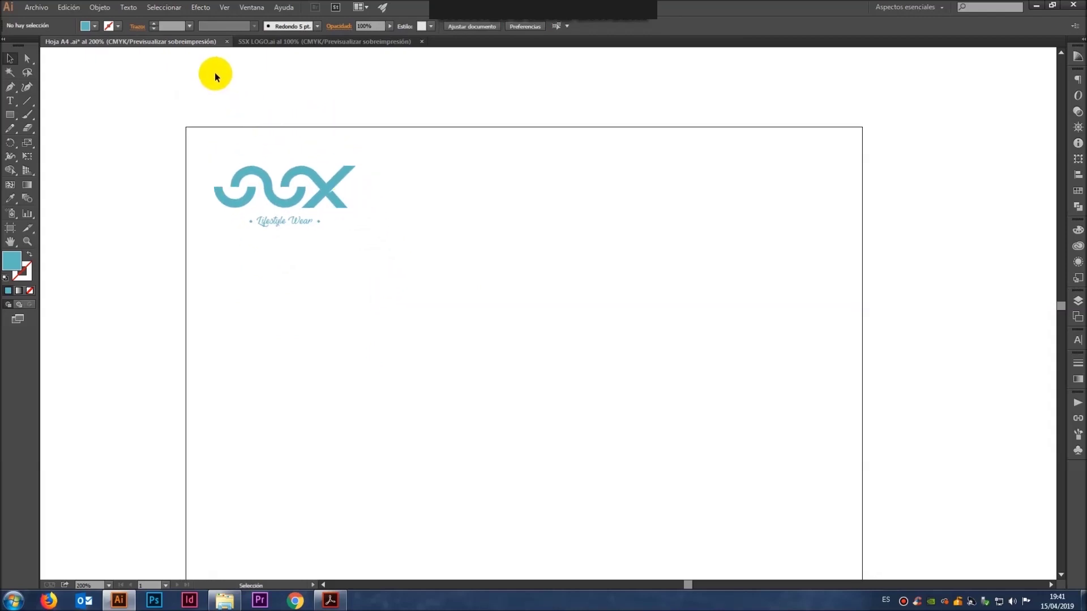
# Step: Show the rulers and add guides near the page top and the logo's left edge
pyautogui.hotkey('ctrl', 'r')
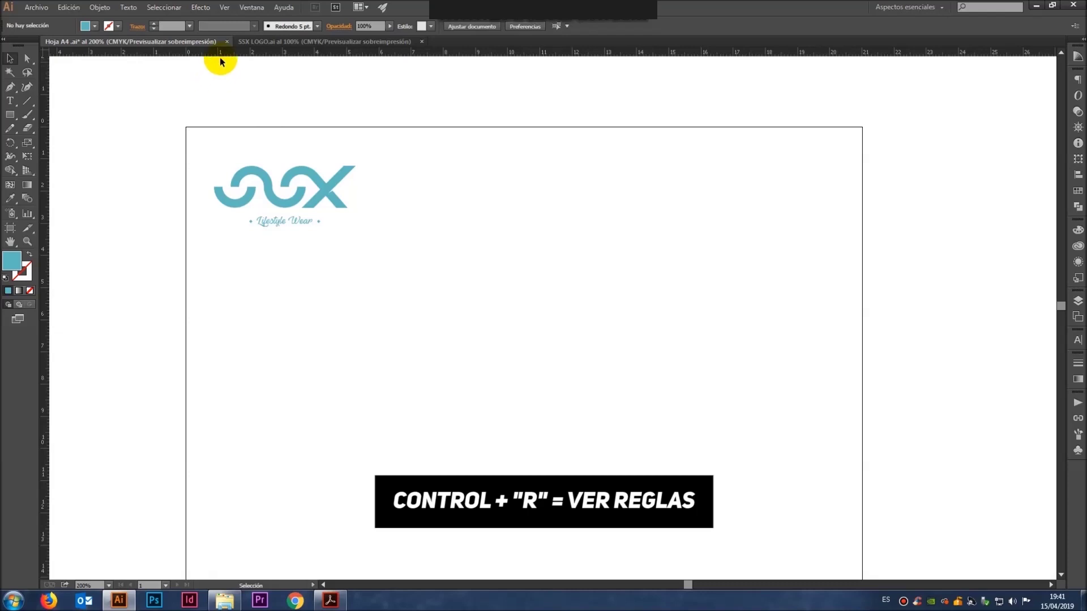
pyautogui.moveTo(45, 68)
pyautogui.mouseDown()
pyautogui.moveTo(65, 73)
pyautogui.moveTo(18, 72)
pyautogui.moveTo(213, 92)
pyautogui.moveTo(216, 66)
pyautogui.mouseUp()
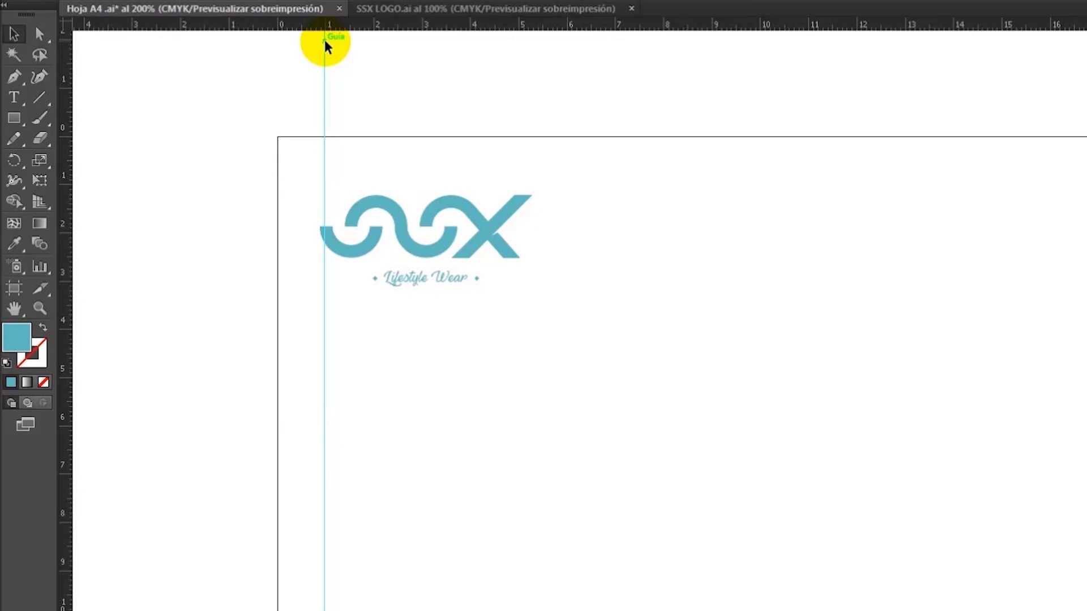
pyautogui.moveTo(291, 26)
pyautogui.mouseDown()
pyautogui.moveTo(279, 194)
pyautogui.moveTo(276, 184)
pyautogui.mouseUp()
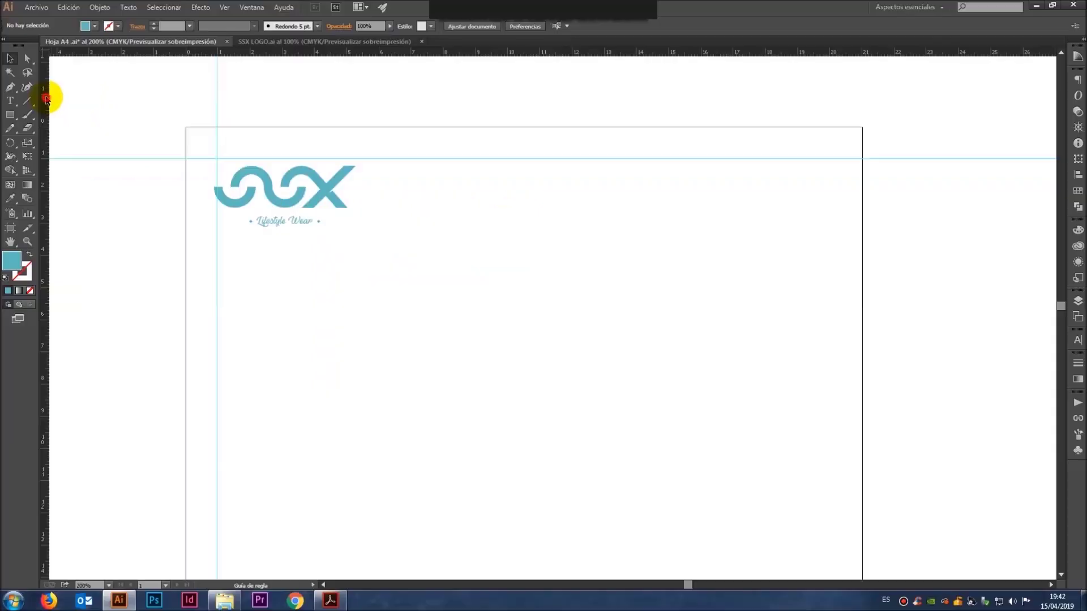
pyautogui.moveTo(560, 126)
pyautogui.mouseDown()
pyautogui.moveTo(865, 113)
pyautogui.moveTo(828, 109)
pyautogui.mouseUp()
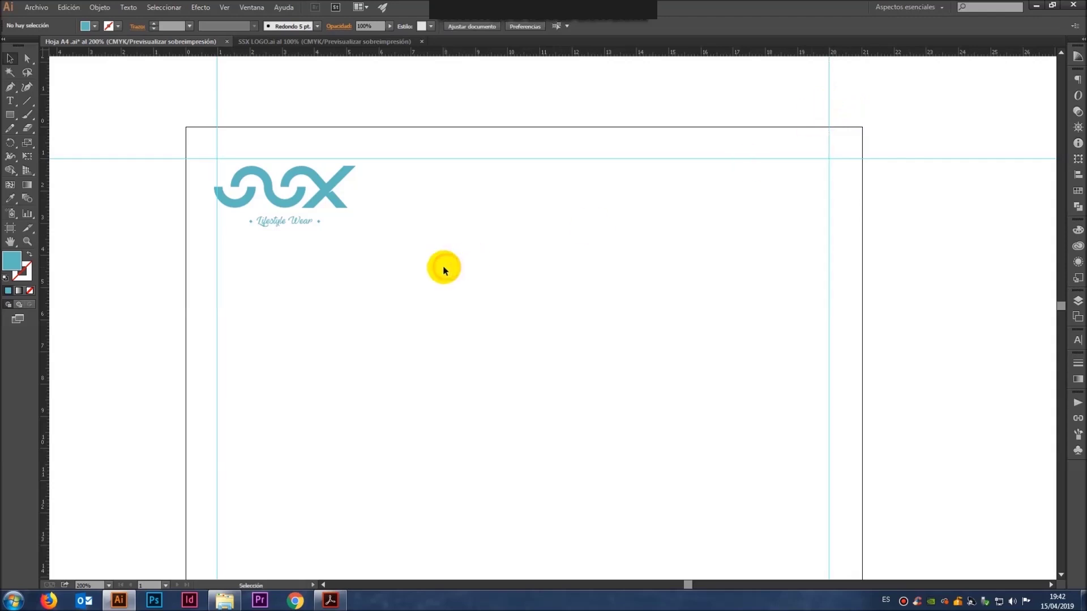
# Step: Add a horizontal guide just above the artboard's bottom edge, then zoom out to the full page
pyautogui.scroll(-5, 390, 87)
pyautogui.scroll(-5, 417, 204)
pyautogui.scroll(-4, 459, 342)
pyautogui.moveTo(296, 53)
pyautogui.mouseDown()
pyautogui.moveTo(232, 259)
pyautogui.moveTo(226, 219)
pyautogui.mouseUp()
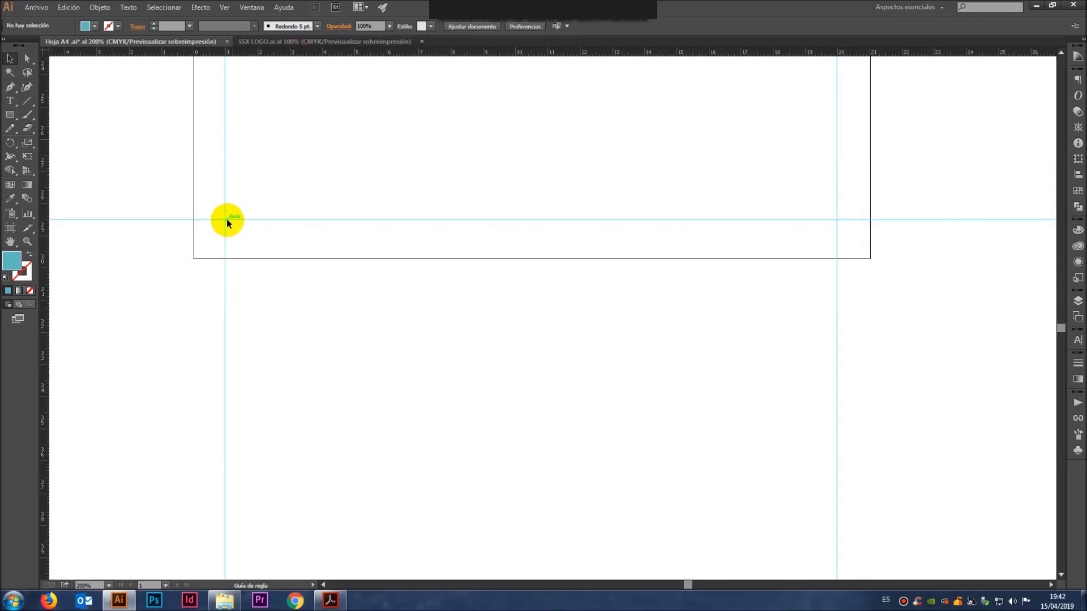
pyautogui.hotkey('ctrl', '-')
pyautogui.hotkey('ctrl', '-')
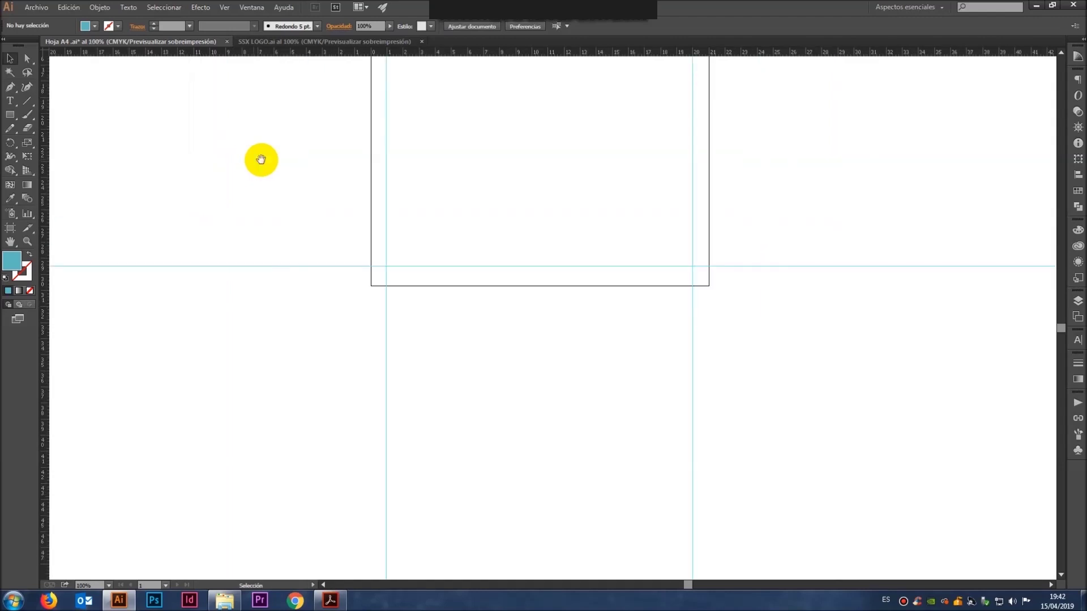
pyautogui.moveTo(526, 396)
pyautogui.mouseDown()
pyautogui.moveTo(423, 245)
pyautogui.moveTo(442, 323)
pyautogui.mouseUp()
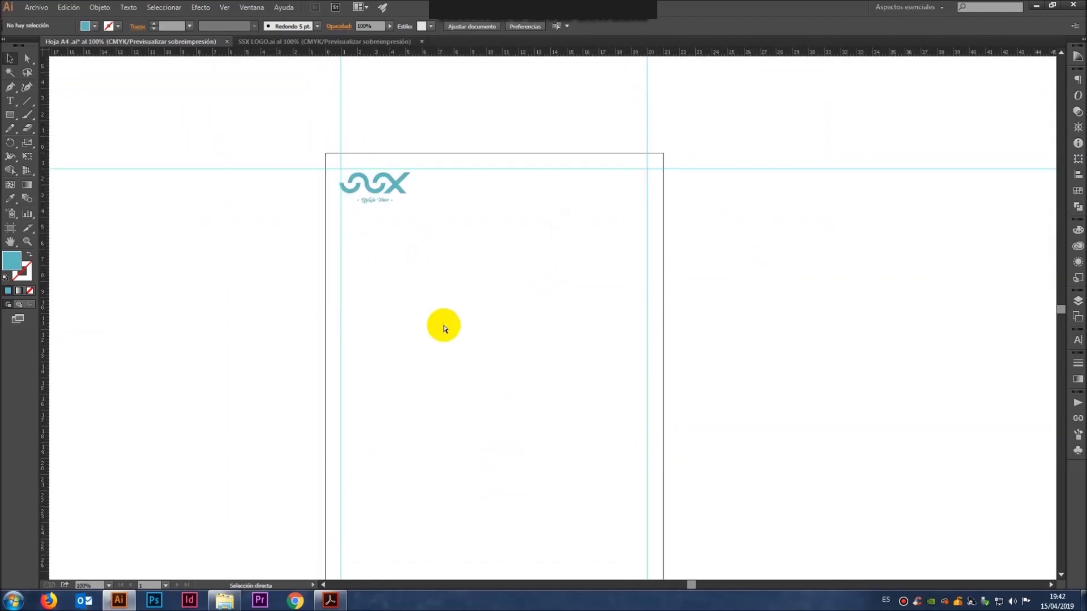
# Step: Zoom in and nudge the SSX logo one step up and right onto the margin guides
pyautogui.click(393, 189)
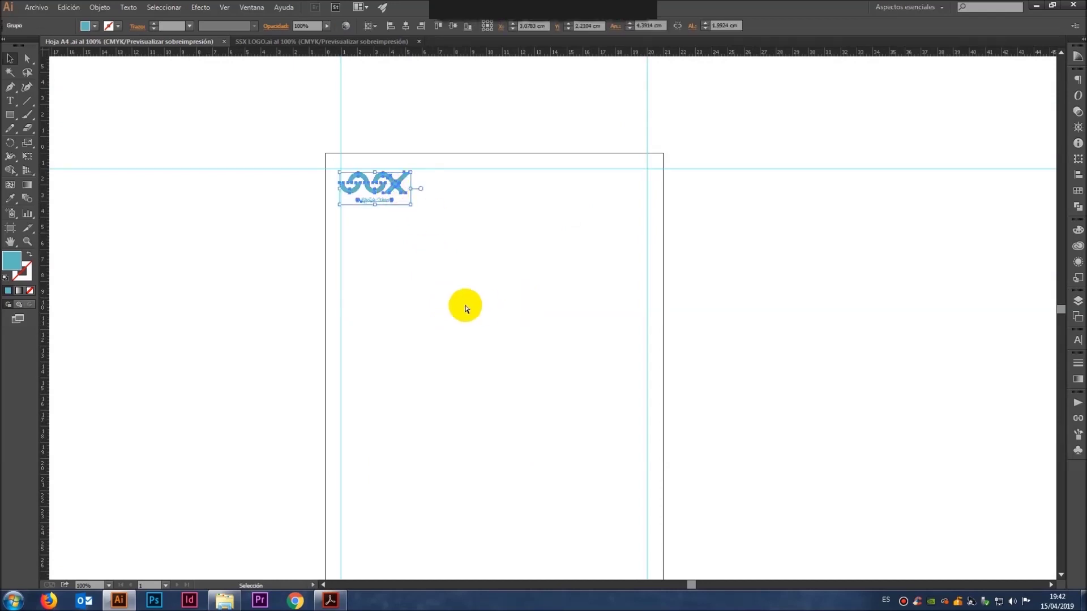
pyautogui.hotkey('ctrl', '+')
pyautogui.hotkey('ctrl', '+')
pyautogui.moveTo(240, 130); pyautogui.dragTo(379, 310)
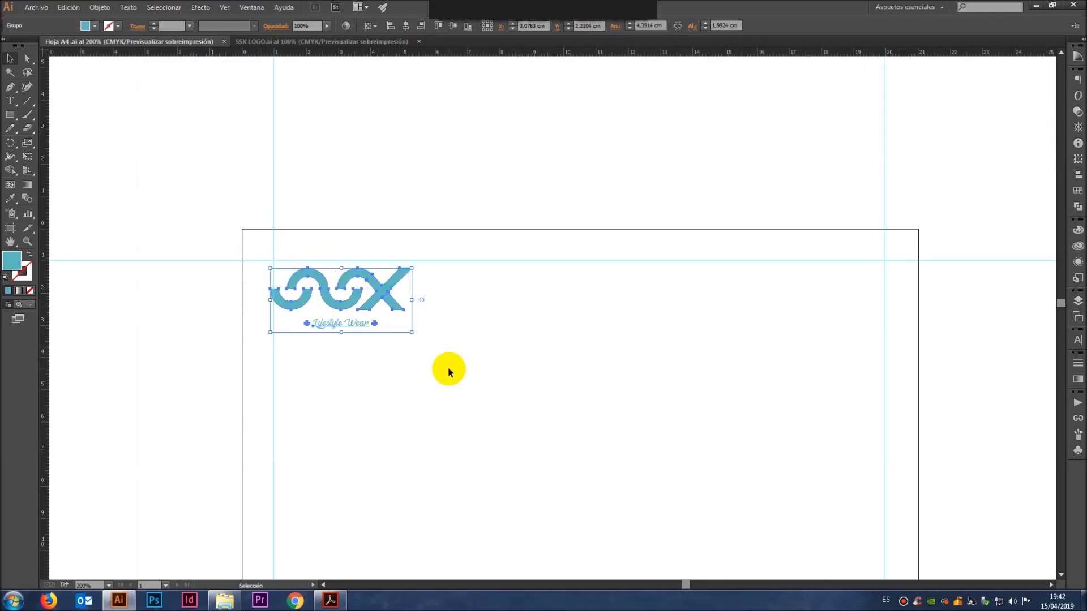
pyautogui.press('Up')
pyautogui.press('Up')
pyautogui.press('Up')
pyautogui.press('Up')
pyautogui.press('Up')
pyautogui.press('Up')
pyautogui.press('Right')
pyautogui.press('Right')
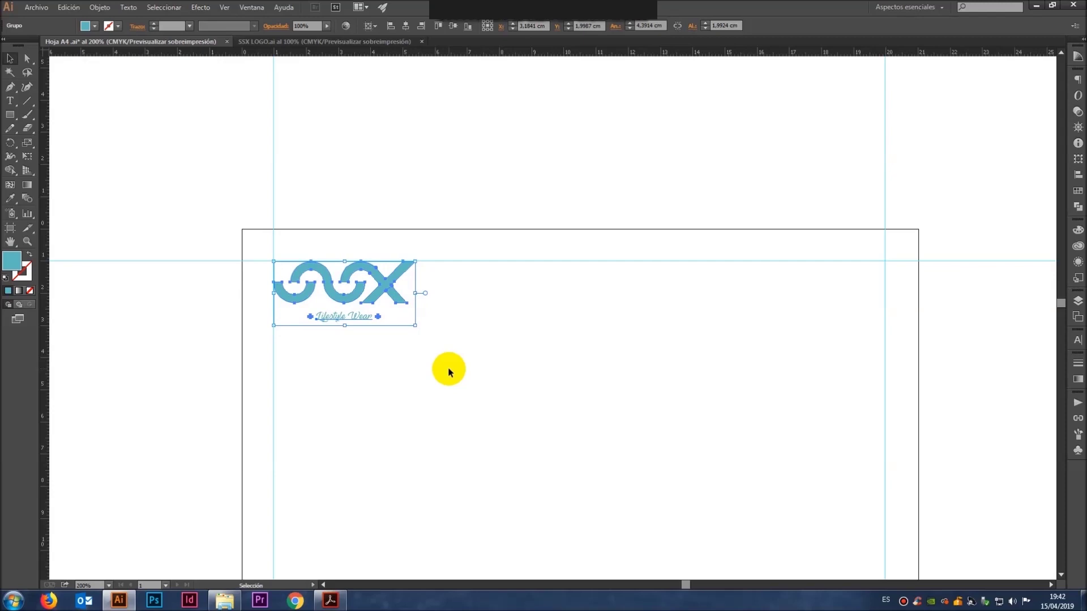
pyautogui.click(434, 398)
pyautogui.moveTo(501, 430); pyautogui.dragTo(492, 198)
pyautogui.moveTo(494, 376)
pyautogui.mouseDown()
pyautogui.moveTo(494, 348)
pyautogui.moveTo(472, 320)
pyautogui.mouseUp()
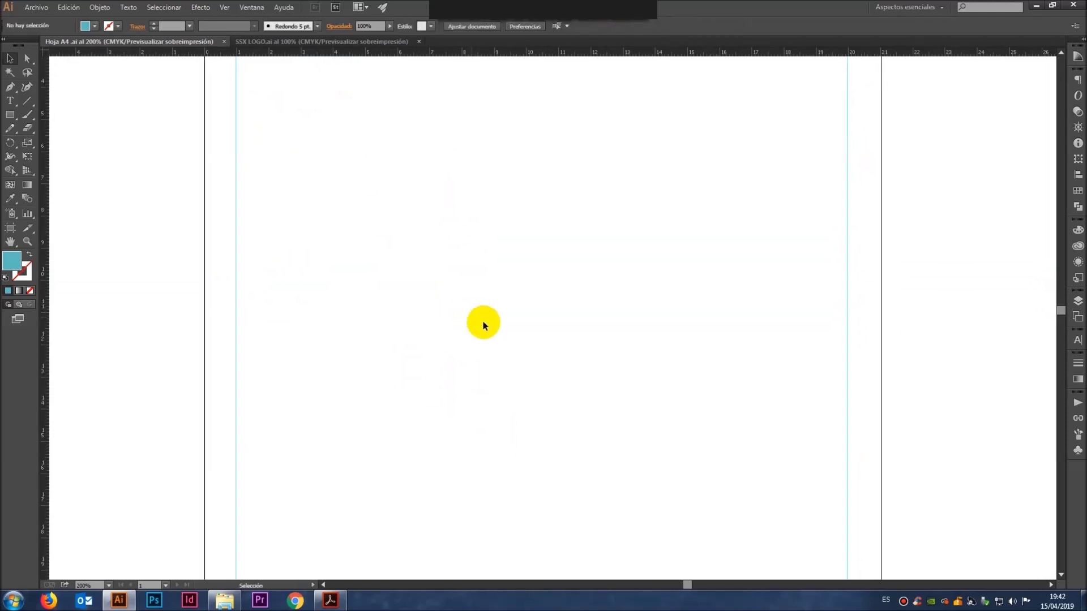
pyautogui.moveTo(484, 375)
pyautogui.mouseDown()
pyautogui.moveTo(451, 168)
pyautogui.moveTo(471, 456)
pyautogui.mouseUp()
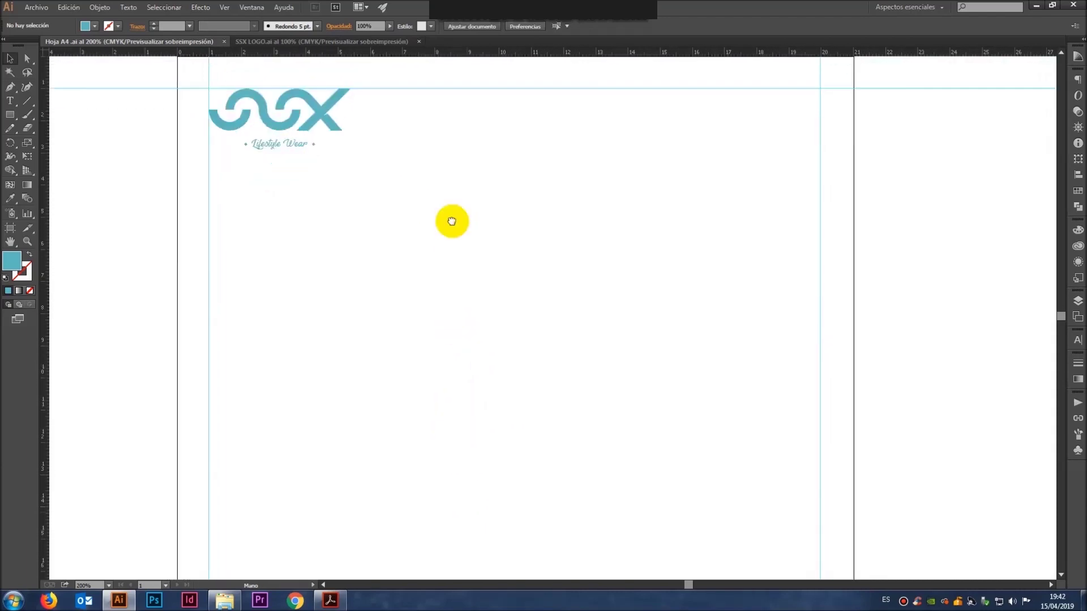
pyautogui.moveTo(477, 342)
pyautogui.mouseDown()
pyautogui.moveTo(440, 147)
pyautogui.moveTo(444, 258)
pyautogui.mouseUp()
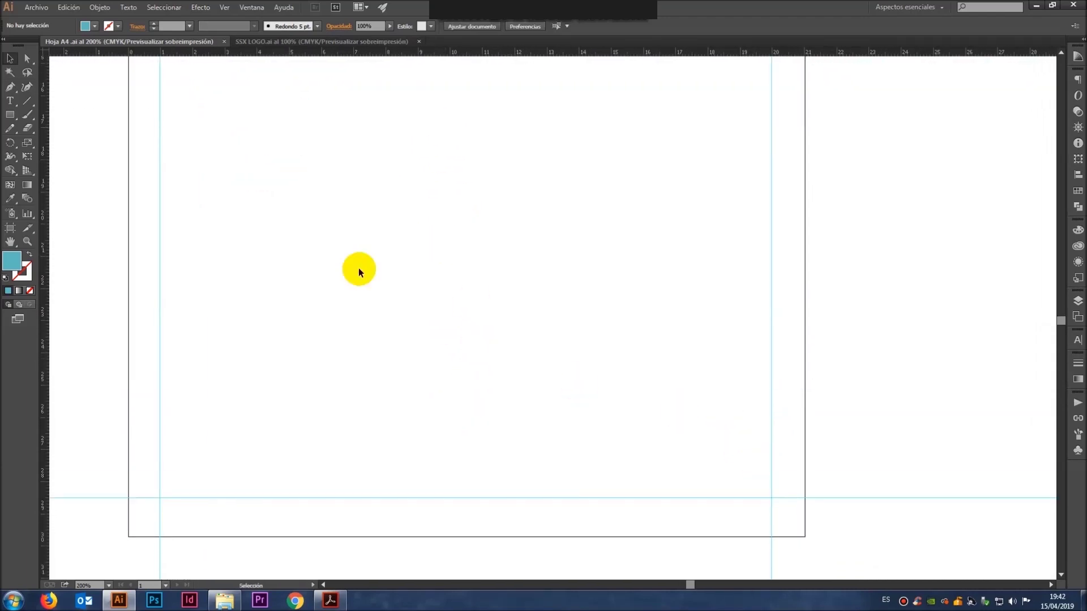
# Step: Set the text font to Uni Sans Book and add a street-address line on the card
pyautogui.click(8, 100)
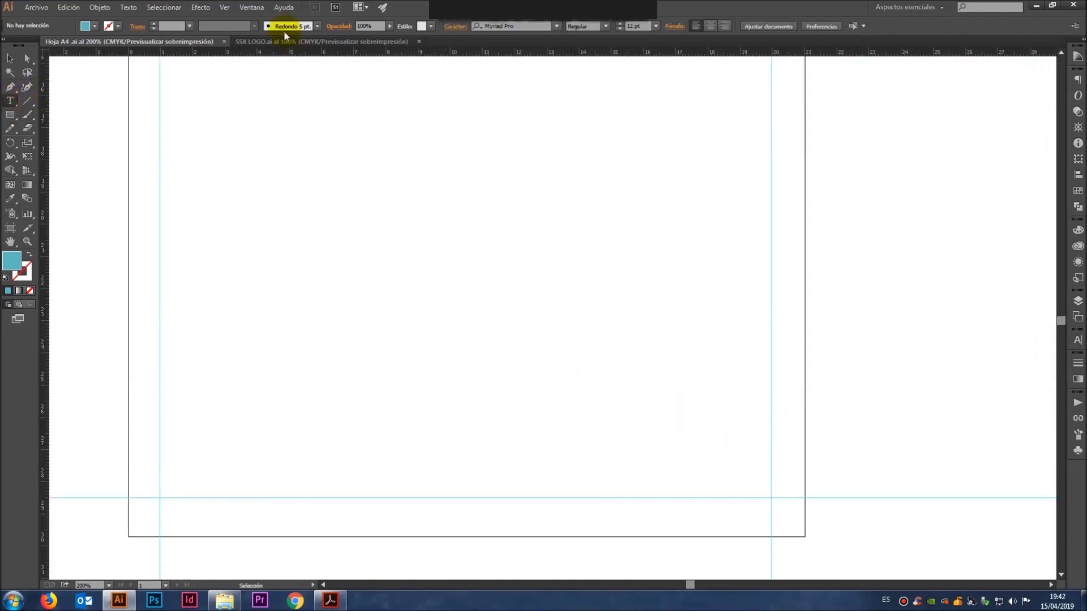
pyautogui.click(540, 26)
pyautogui.write('uni')
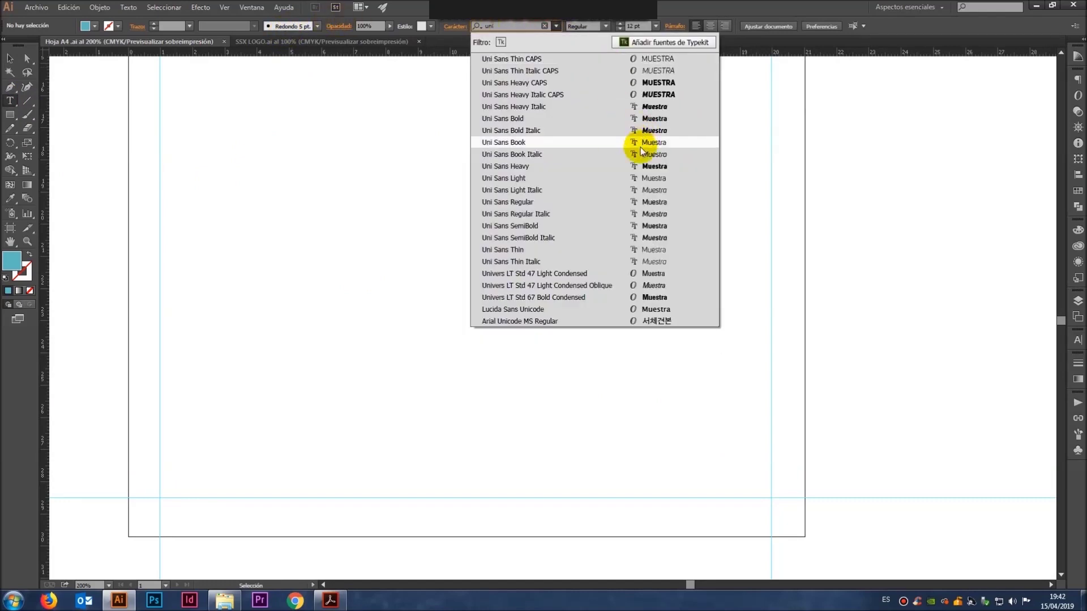
pyautogui.click(640, 143)
pyautogui.click(476, 310)
pyautogui.write('Calle Nombre Nombre, número 001')
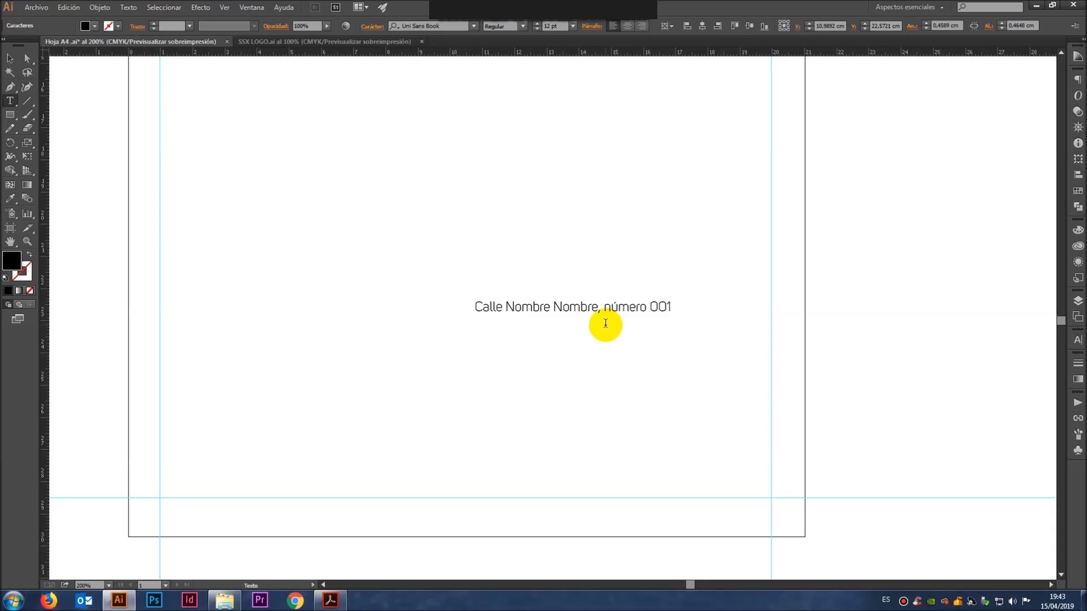
pyautogui.click(9, 58)
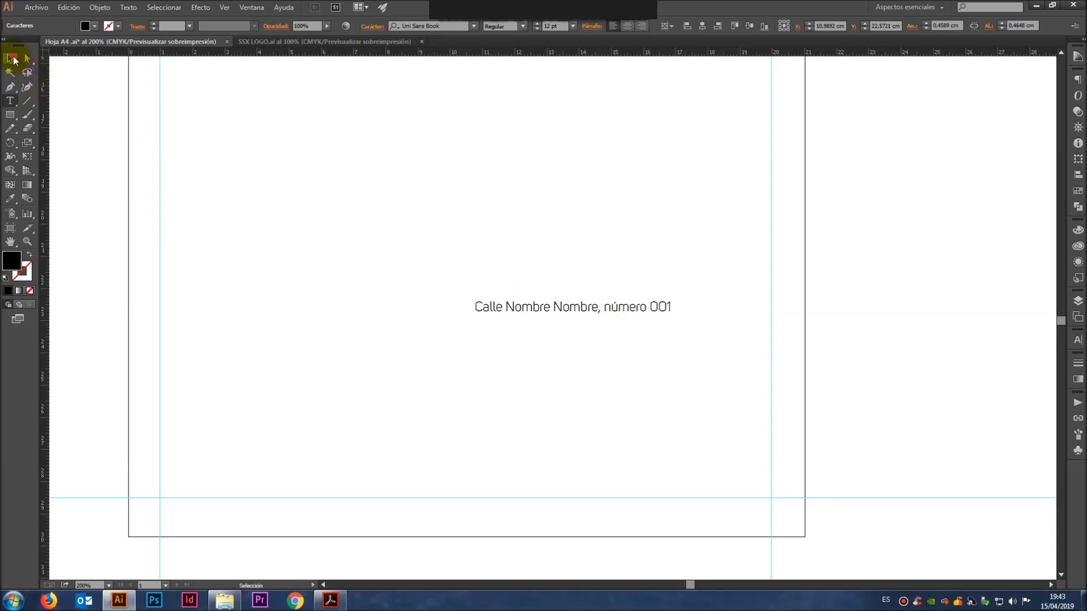
pyautogui.click(466, 179)
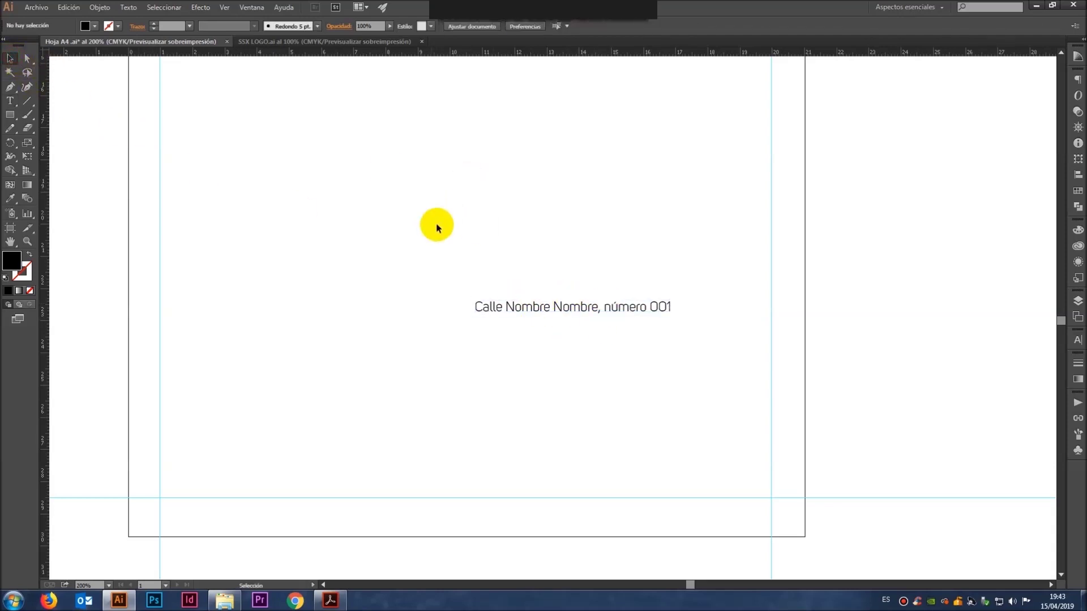
# Step: Add a test text line 'sdsdsdsds' above the address
pyautogui.click(10, 102)
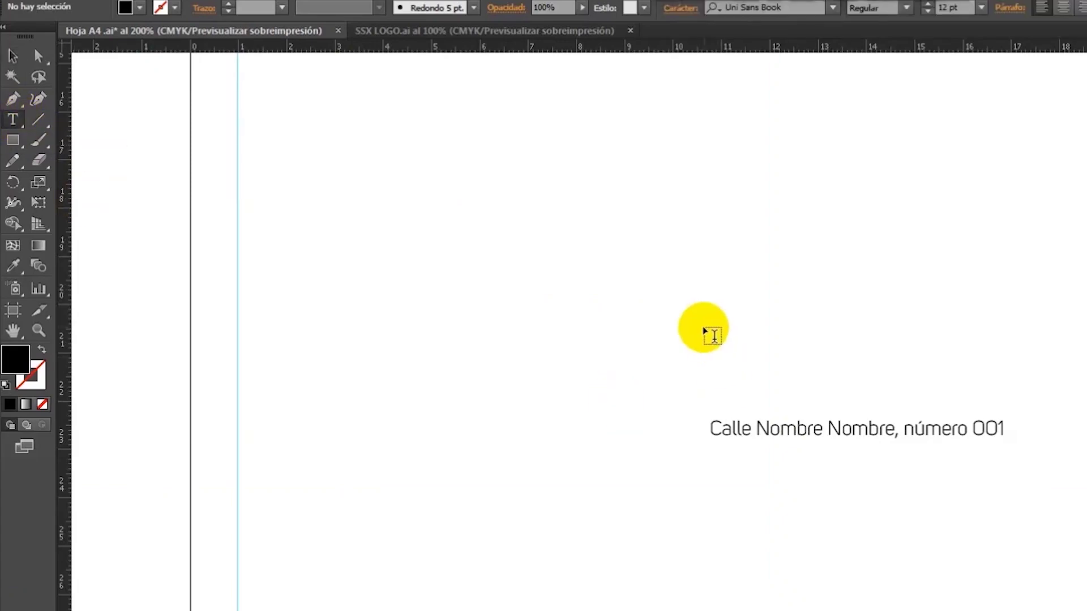
pyautogui.click(470, 239)
pyautogui.write('sdsdsdsds')
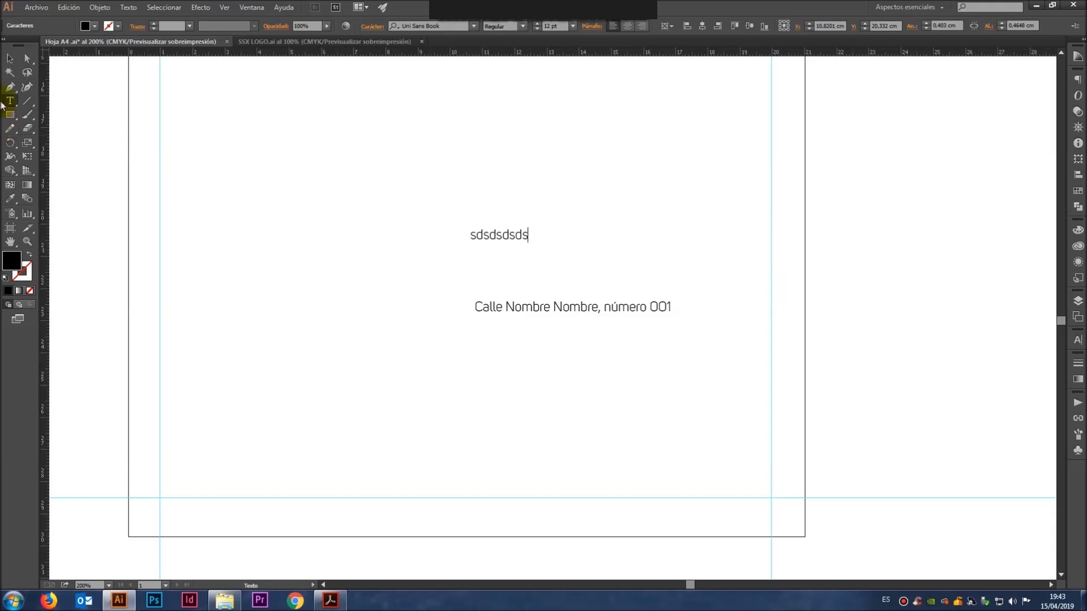
pyautogui.click(11, 63)
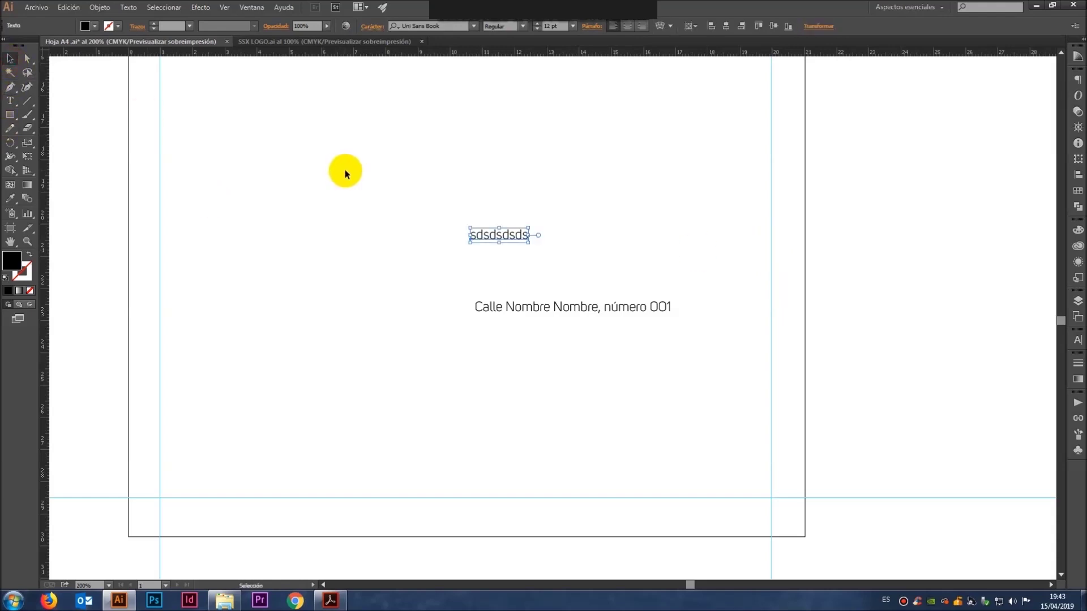
# Step: Delete the test line, set the address text to 8 pt, and drag it toward the lower right
pyautogui.press('Delete')
pyautogui.click(615, 307)
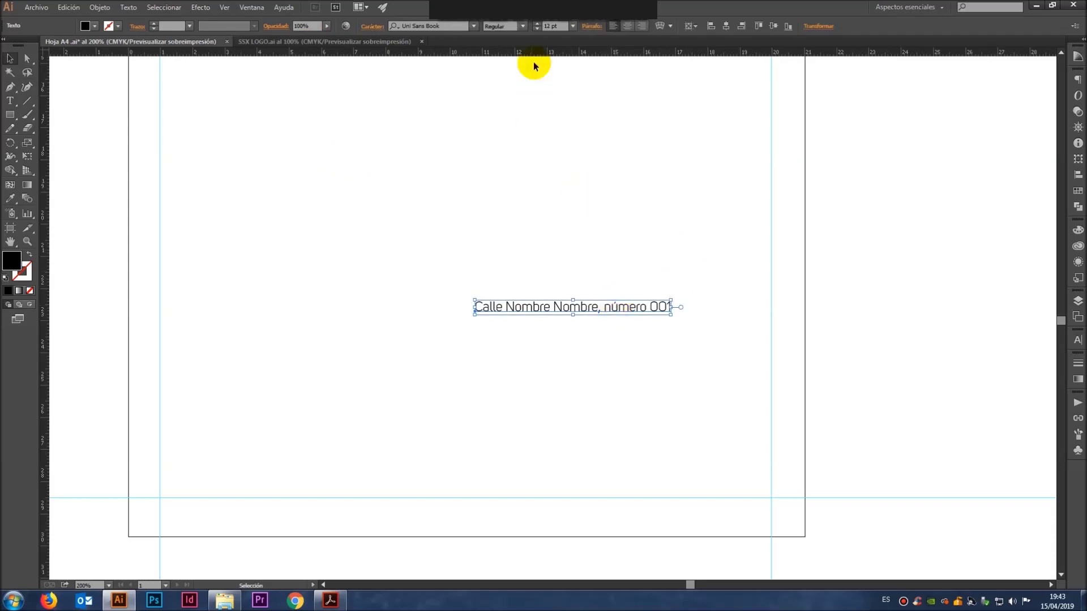
pyautogui.click(572, 26)
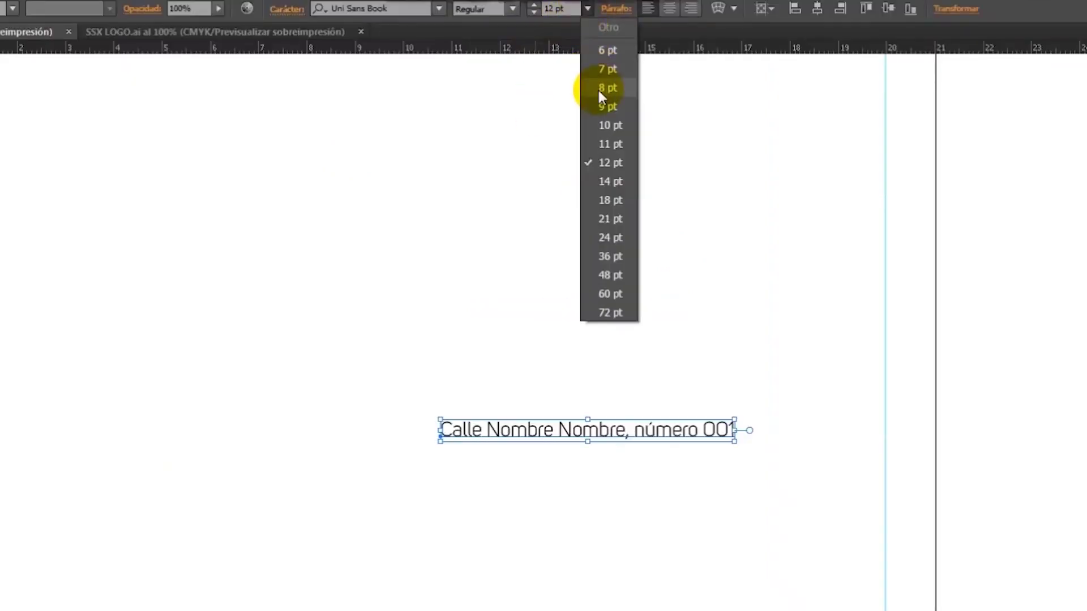
pyautogui.click(581, 81)
pyautogui.click(589, 294)
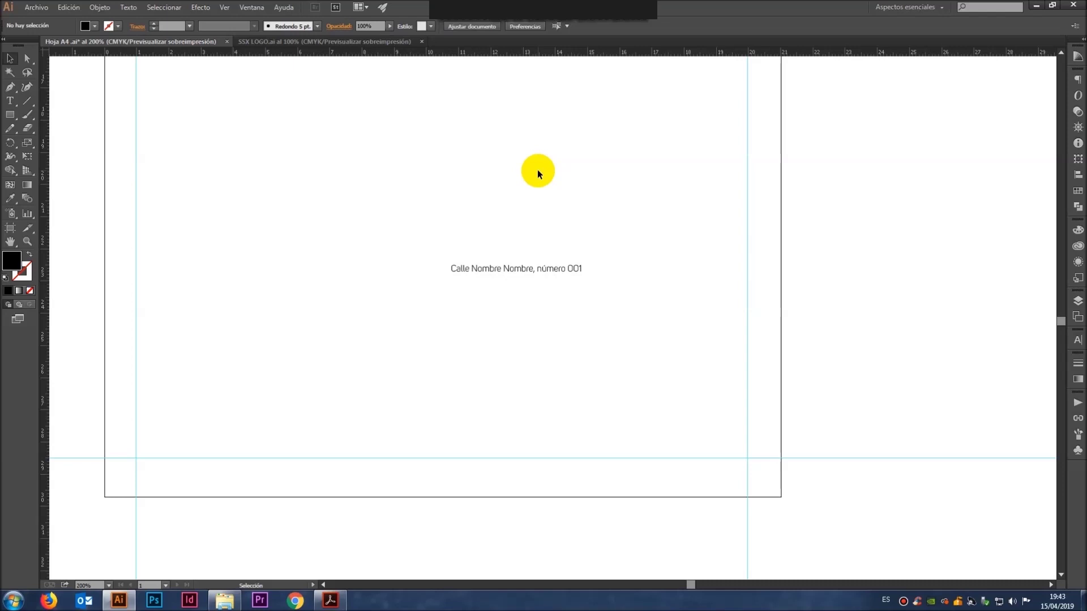
pyautogui.moveTo(490, 269); pyautogui.dragTo(618, 380)
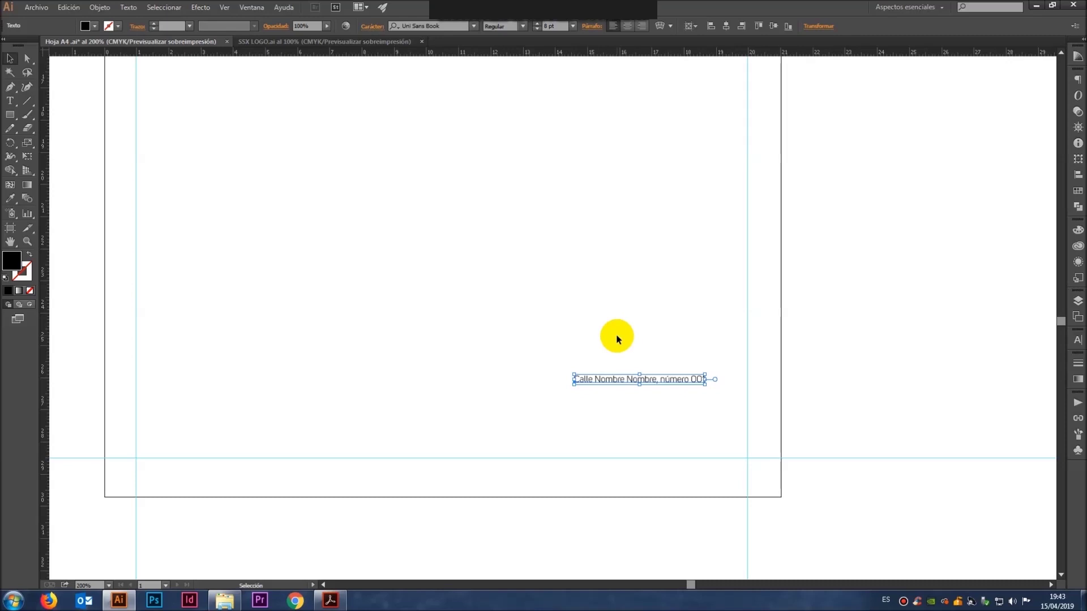
# Step: Add 'SSX S.L.' as a heading line and a telephone-number line to the address text
pyautogui.doubleClick(606, 378)
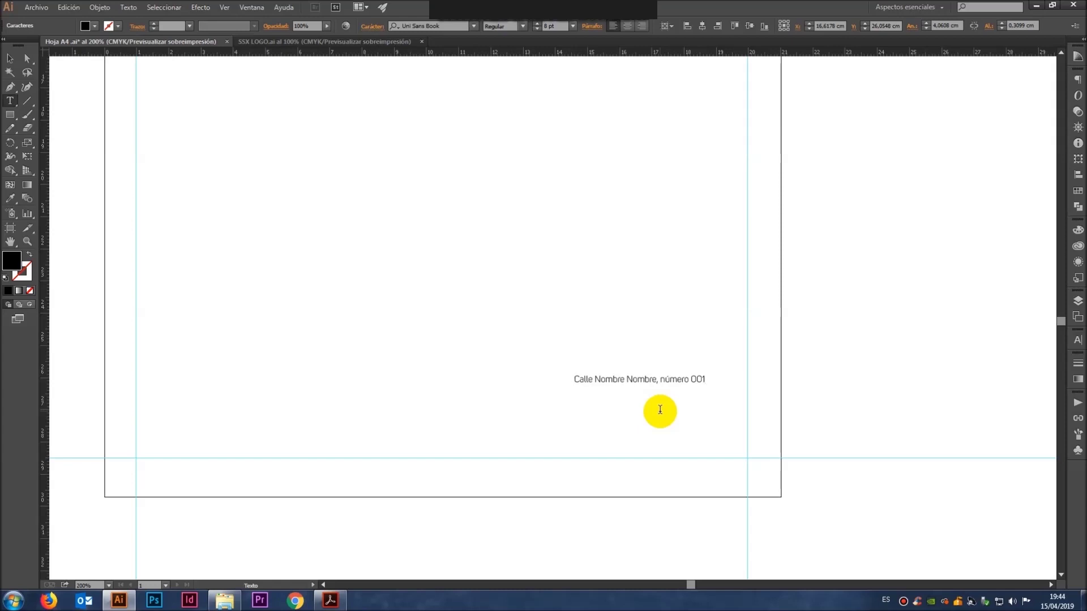
pyautogui.write('SSX')
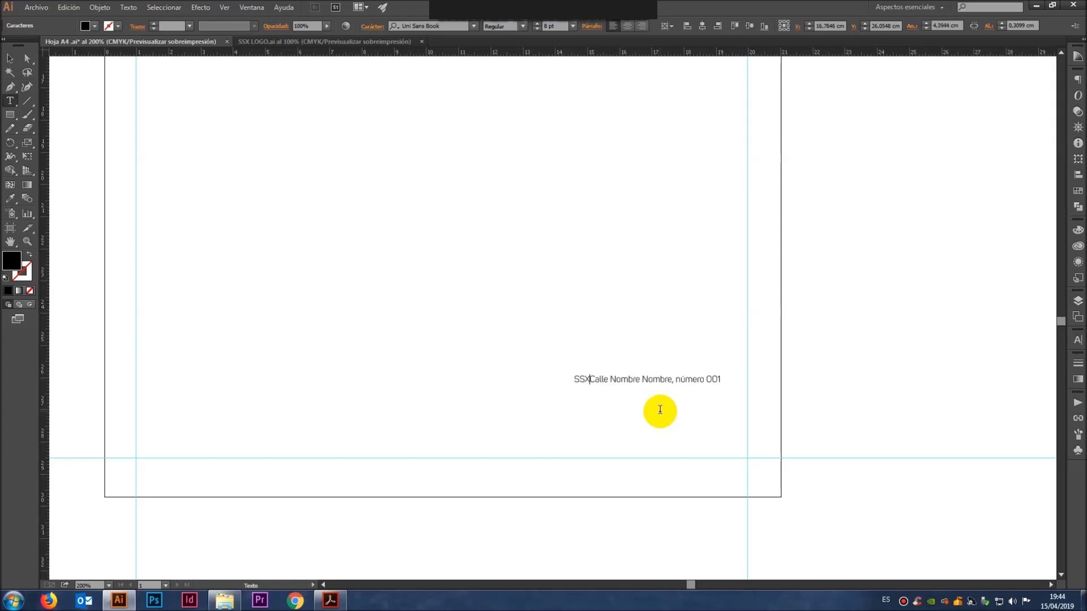
pyautogui.write(' S.L.')
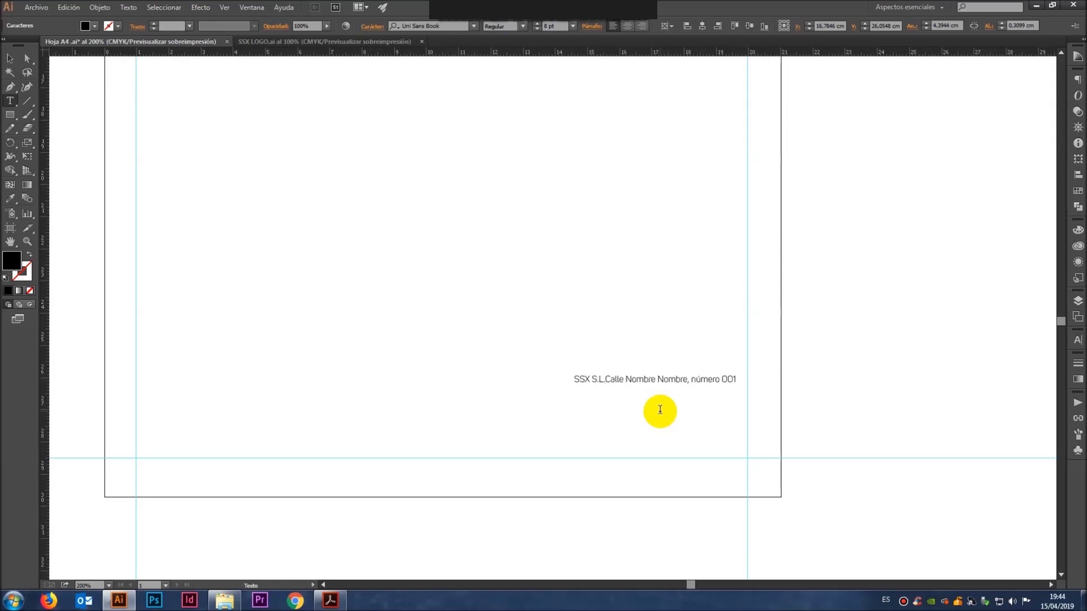
pyautogui.press('Return')
pyautogui.write('Alicante -España')
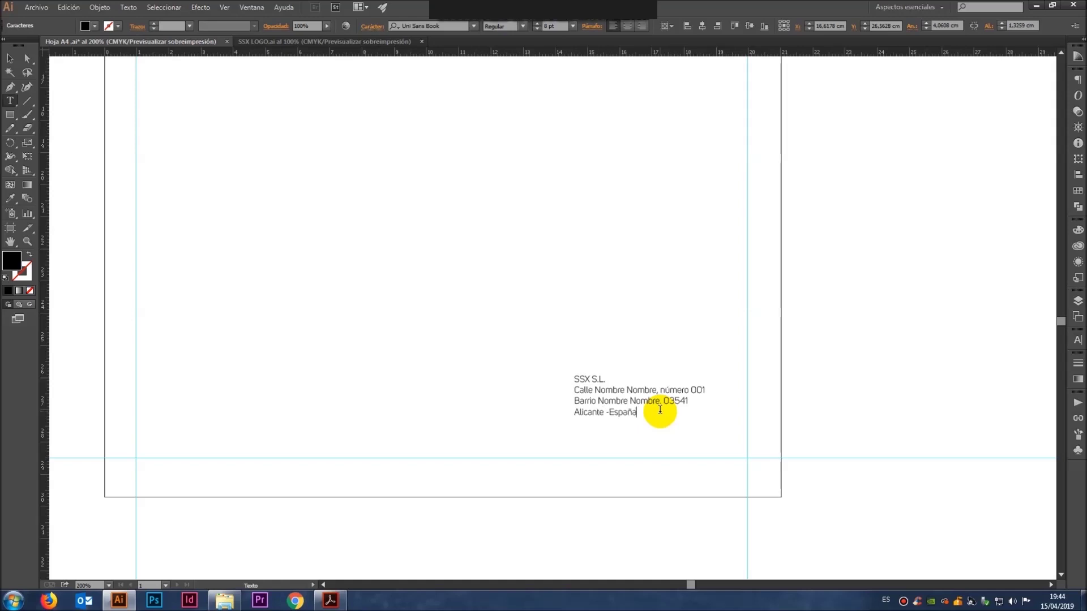
pyautogui.click(573, 411)
pyautogui.write('Tel.')
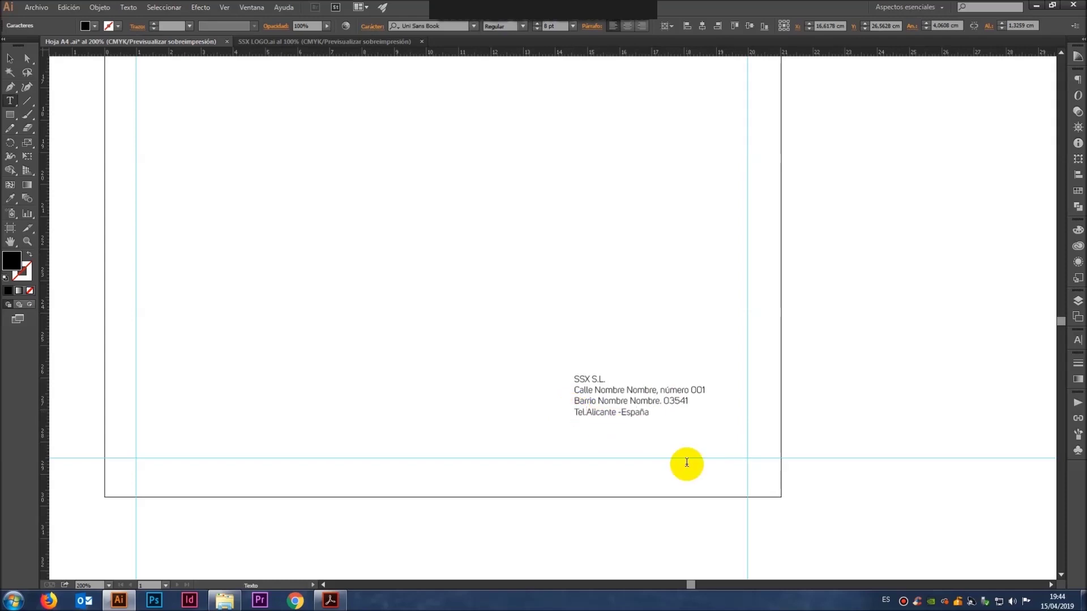
pyautogui.write(' 123 456 789')
pyautogui.press('Return')
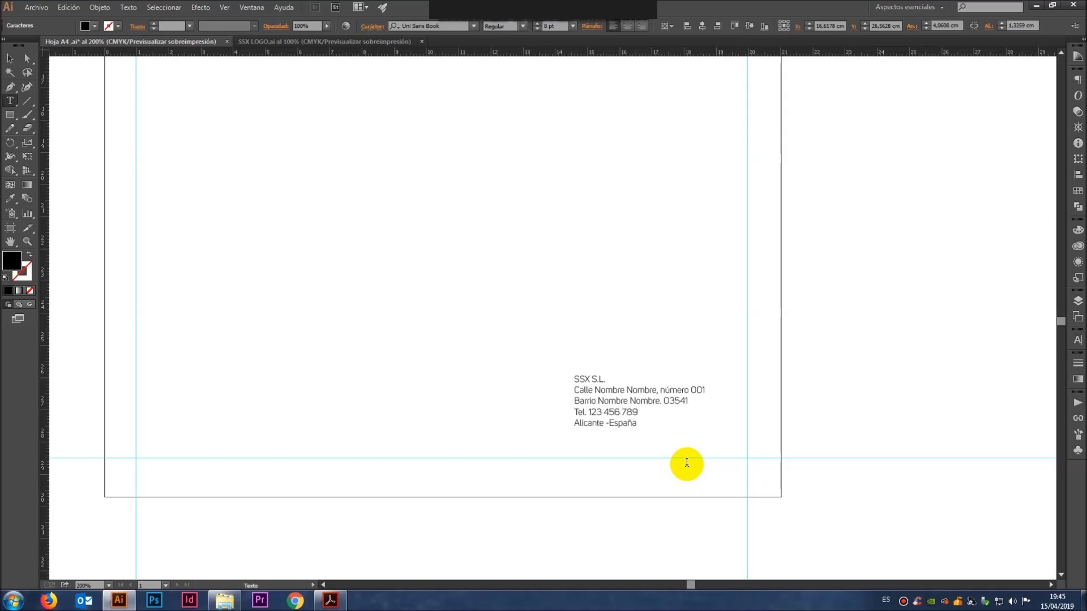
# Step: Move the contact block against the right margin and nudge it down twice above the bottom guide
pyautogui.click(10, 58)
pyautogui.click(517, 247)
pyautogui.moveTo(642, 324); pyautogui.dragTo(579, 258)
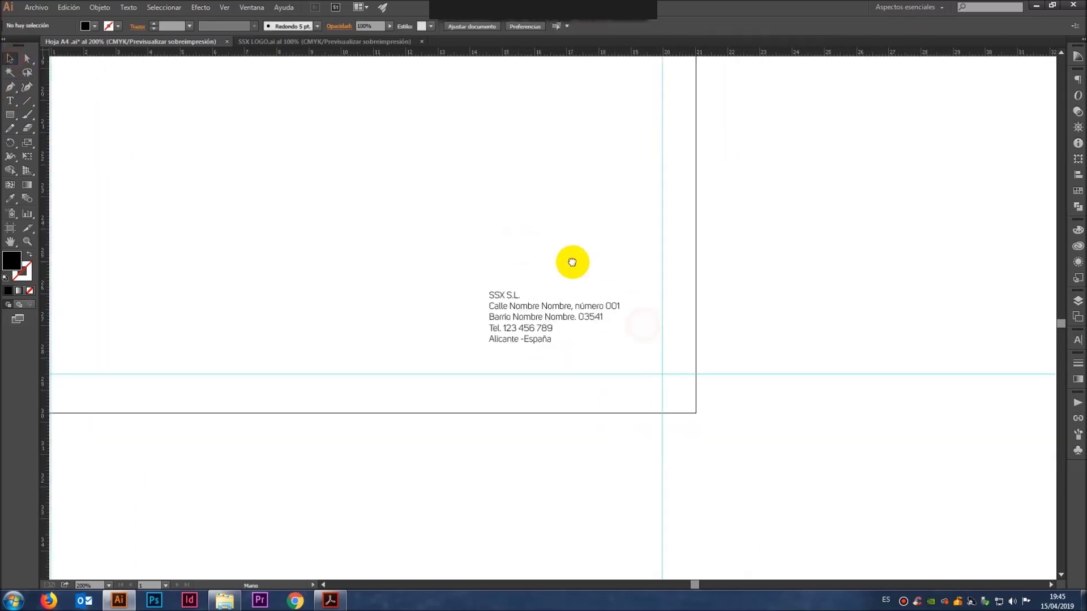
pyautogui.moveTo(552, 336)
pyautogui.mouseDown()
pyautogui.moveTo(603, 370)
pyautogui.moveTo(592, 366)
pyautogui.mouseUp()
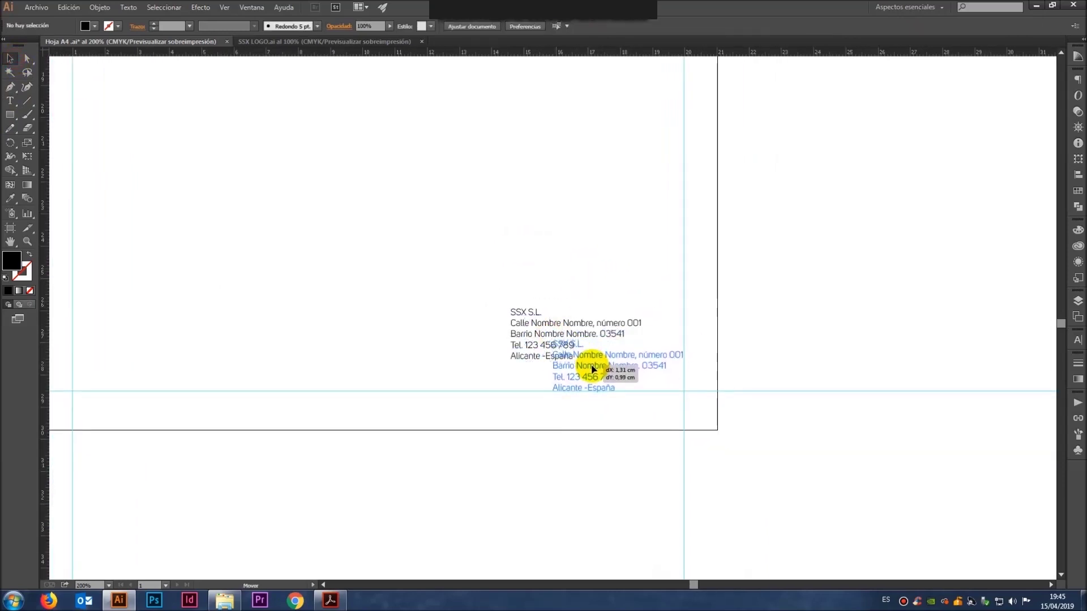
pyautogui.moveTo(592, 366); pyautogui.dragTo(591, 365)
pyautogui.click(563, 255)
pyautogui.click(583, 367)
pyautogui.press('Down')
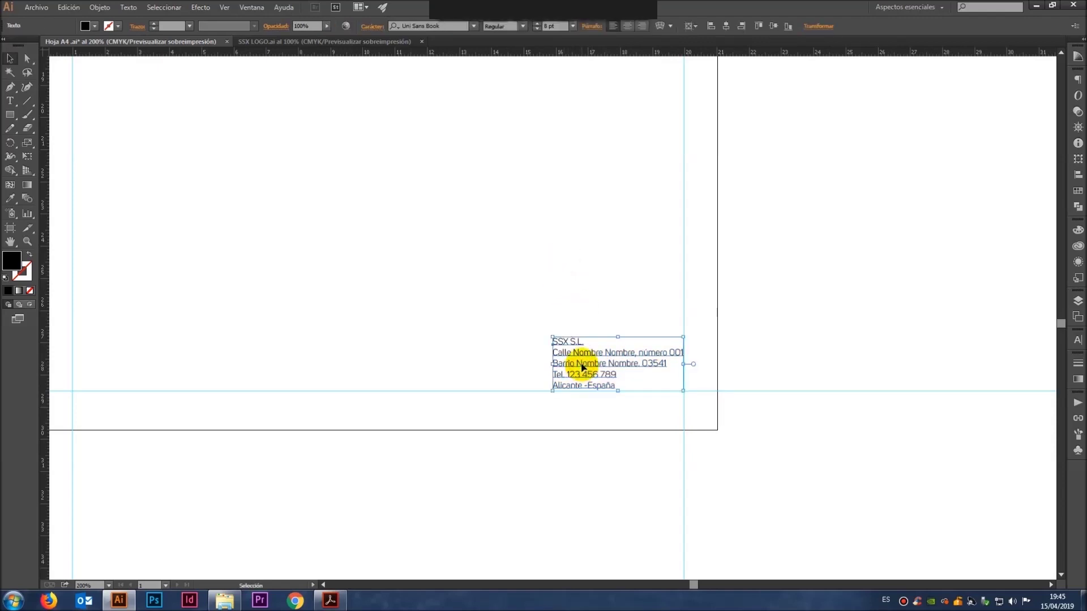
pyautogui.press('Down')
pyautogui.press('Down')
pyautogui.press('Down')
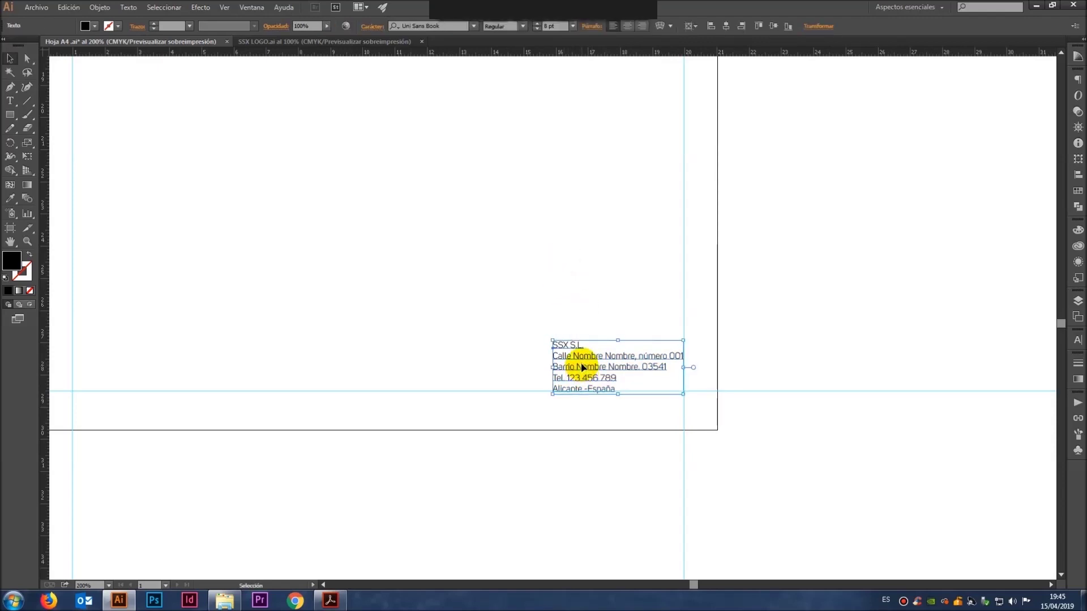
pyautogui.click(575, 274)
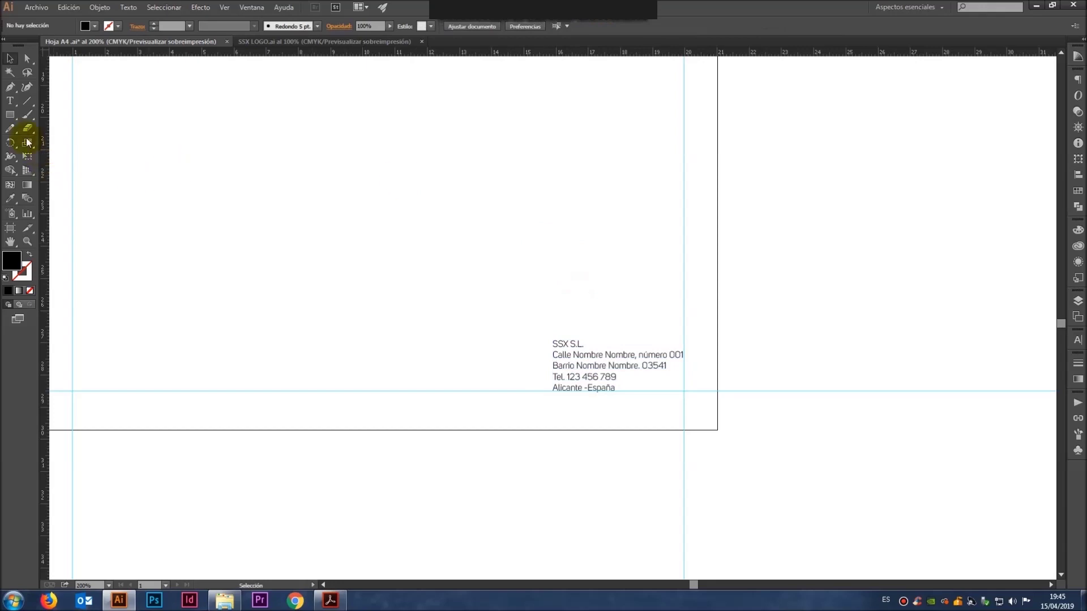
# Step: Set the telephone line of the contact block in Uni Sans SemiBold
pyautogui.click(9, 102)
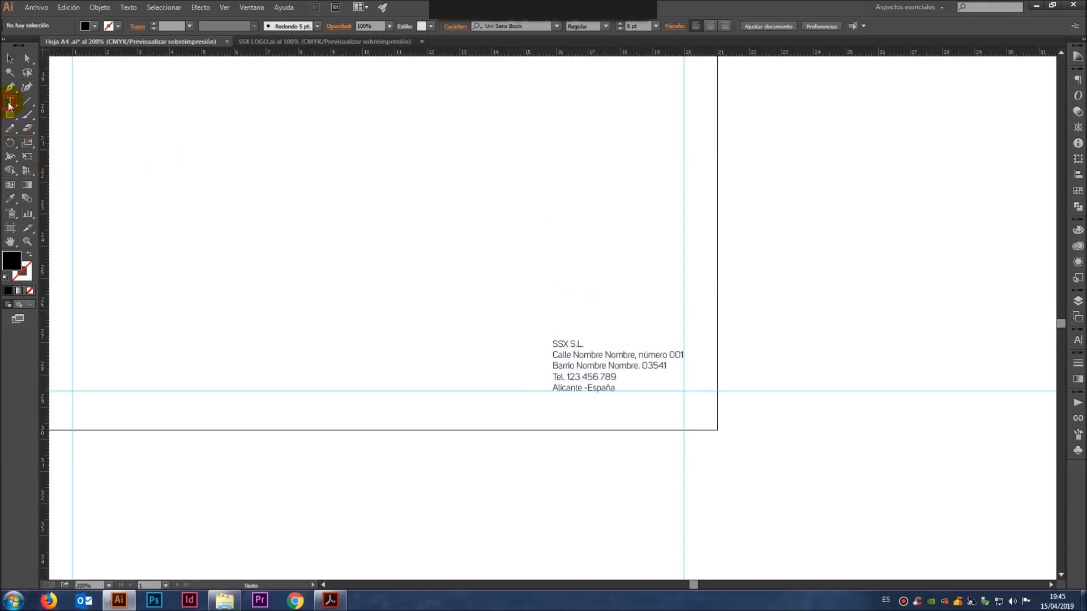
pyautogui.tripleClick(599, 376)
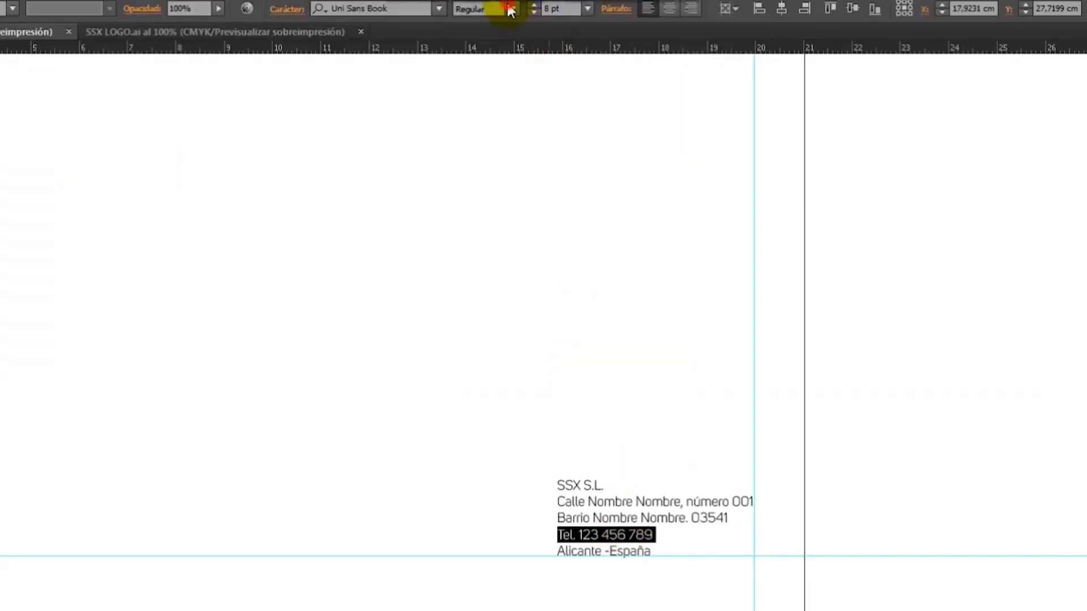
pyautogui.click(439, 9)
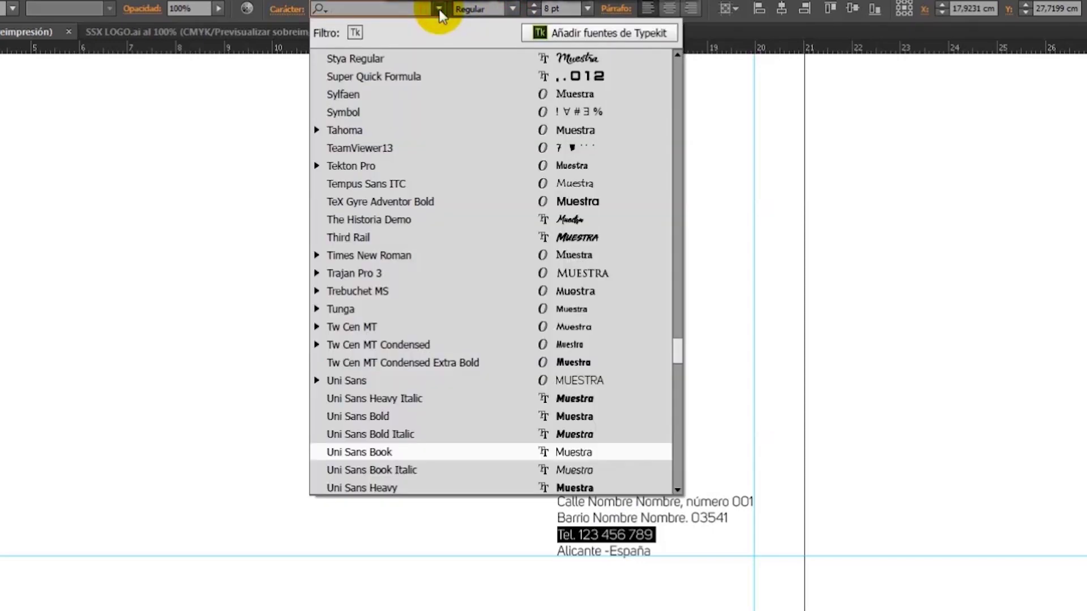
pyautogui.scroll(-3, 481, 139)
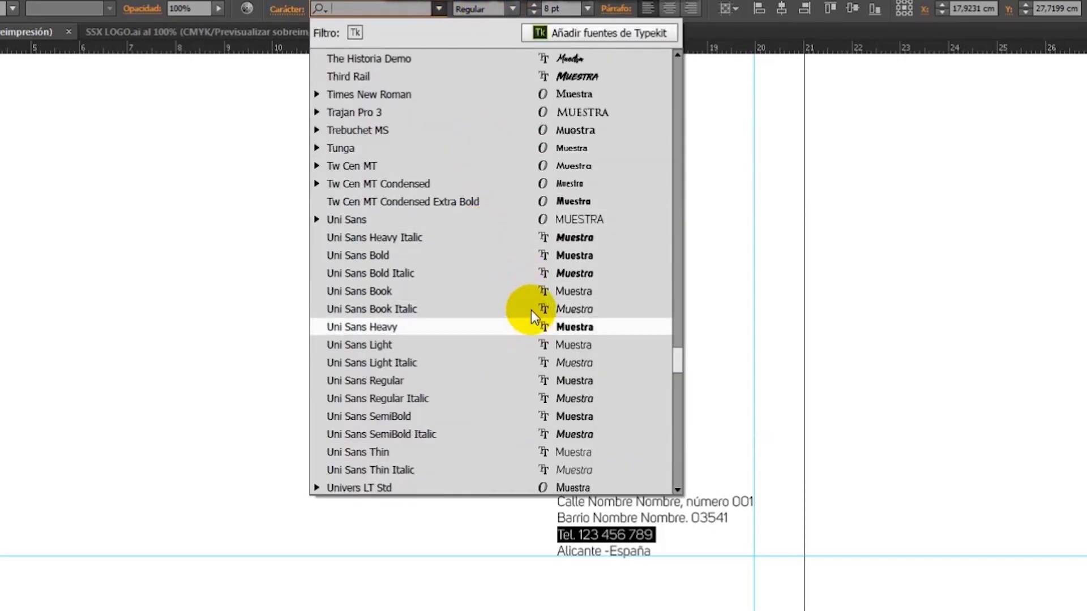
pyautogui.click(534, 417)
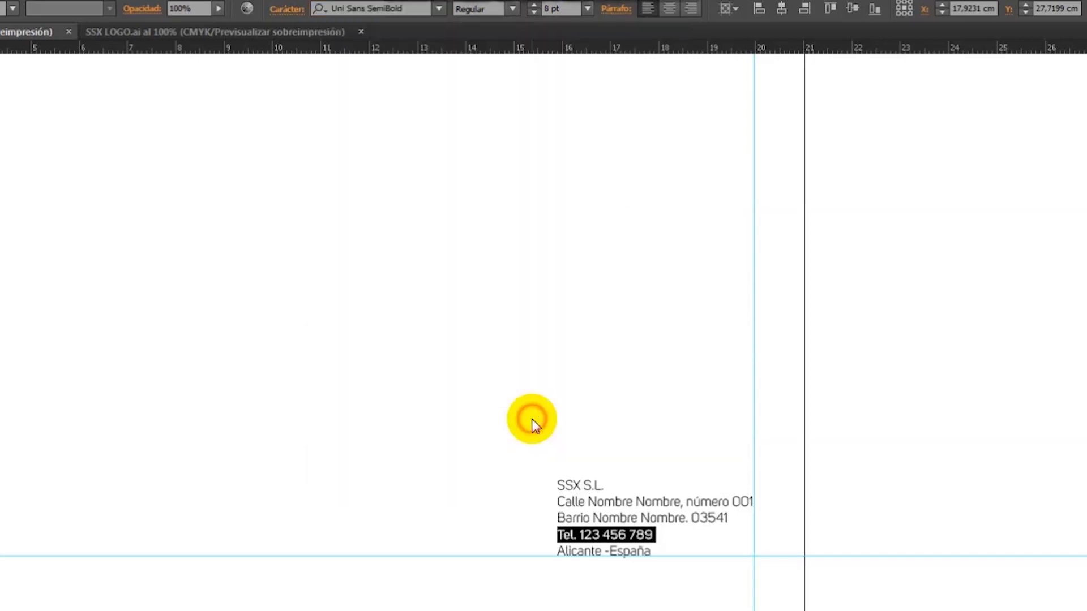
pyautogui.click(27, 58)
pyautogui.click(401, 252)
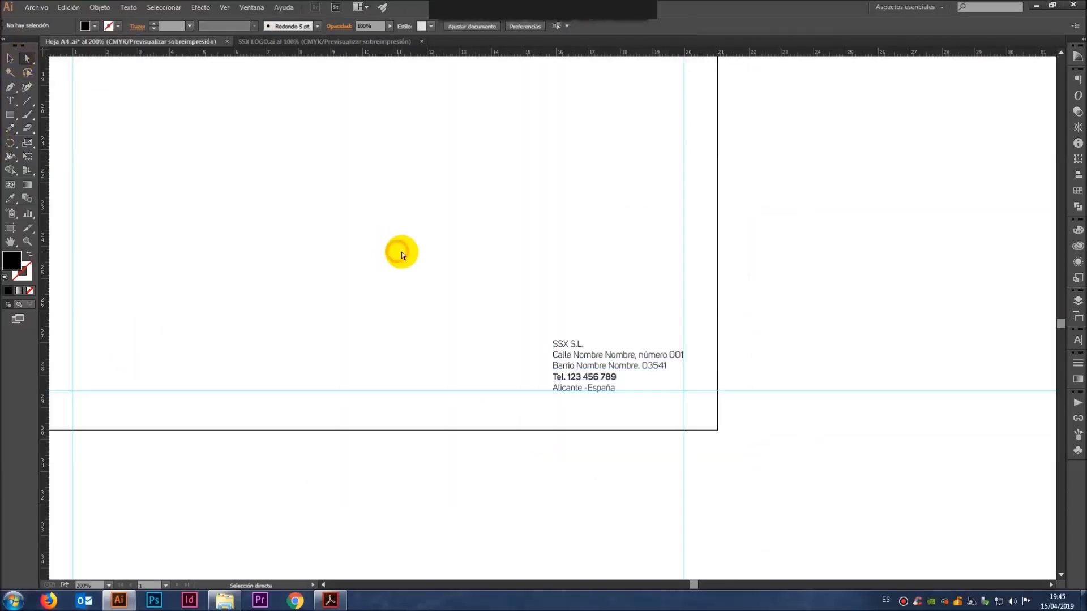
# Step: Save the card and compare the layout against the scanned sketch
pyautogui.hotkey('ctrl', 's')
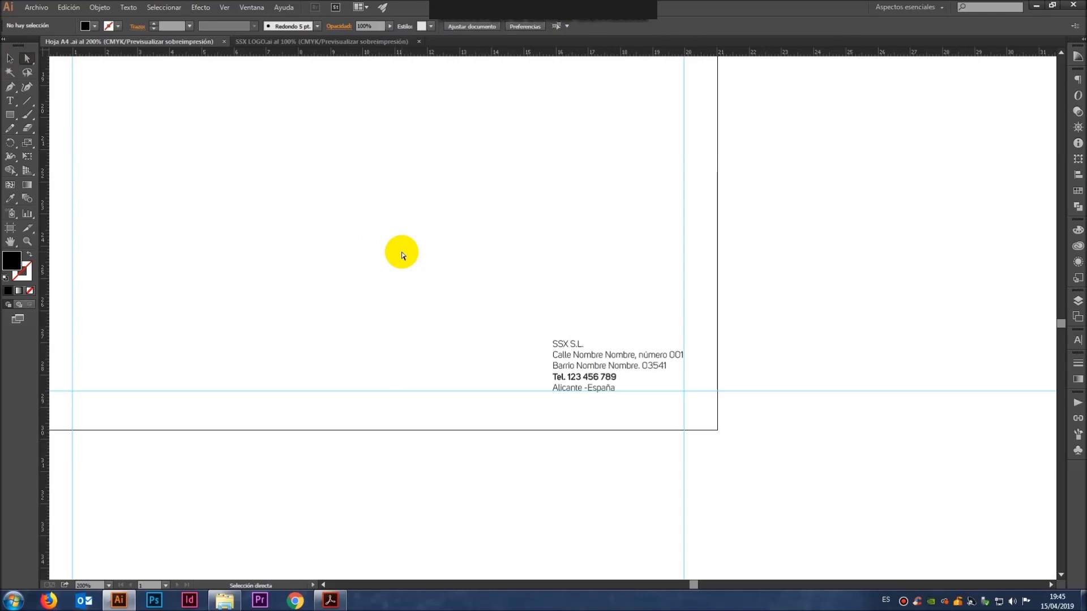
pyautogui.hotkey('ctrl', '-')
pyautogui.moveTo(476, 183); pyautogui.dragTo(563, 432)
pyautogui.moveTo(466, 262)
pyautogui.mouseDown()
pyautogui.moveTo(476, 478)
pyautogui.moveTo(403, 85)
pyautogui.mouseUp()
pyautogui.moveTo(616, 388); pyautogui.dragTo(566, 229)
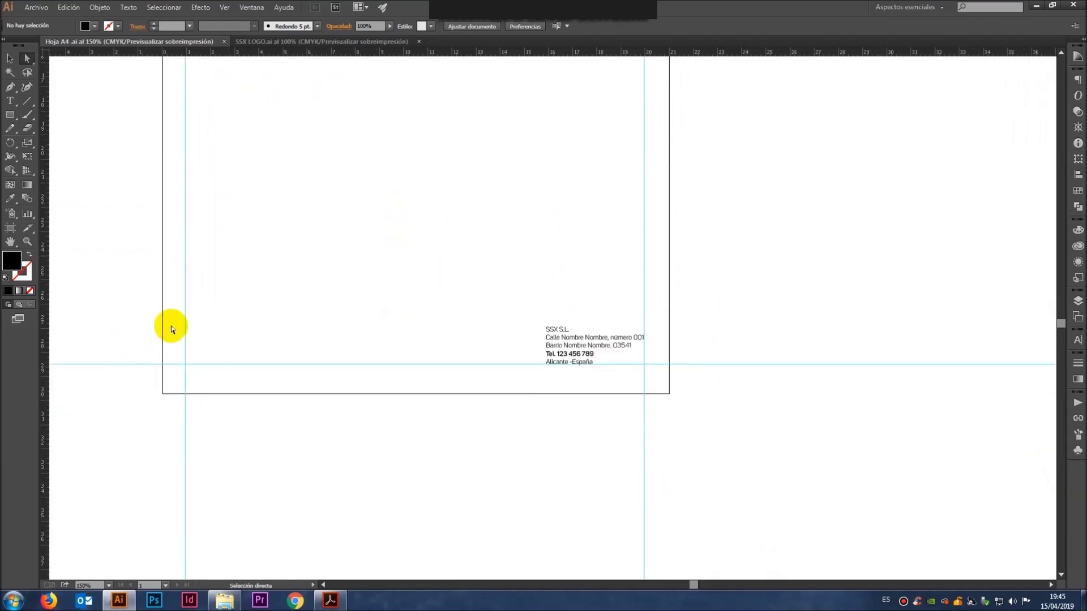
pyautogui.click(346, 593)
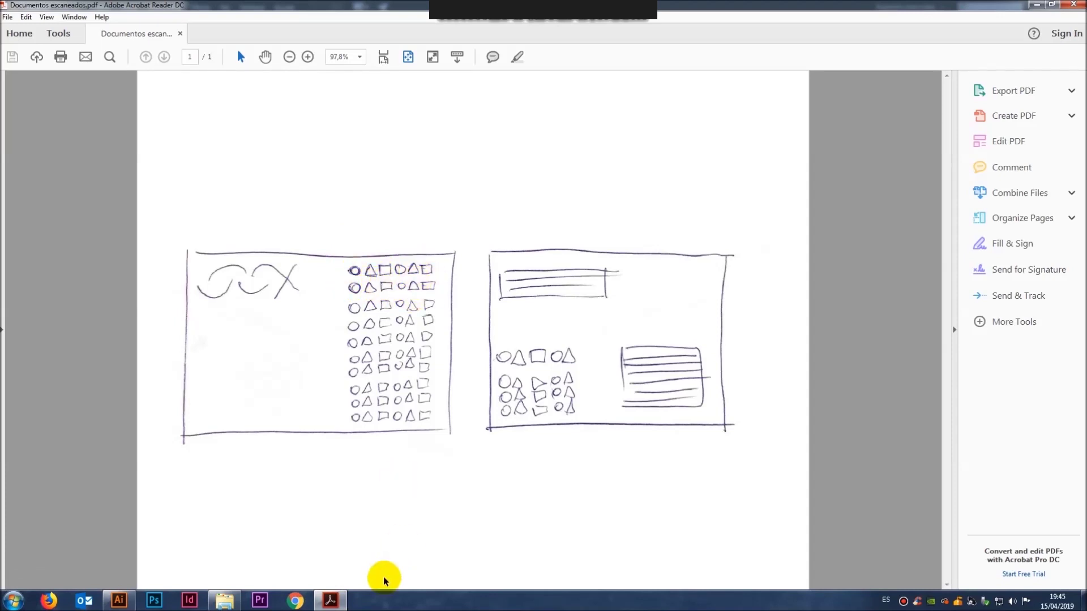
pyautogui.click(332, 598)
pyautogui.moveTo(315, 278); pyautogui.dragTo(381, 303)
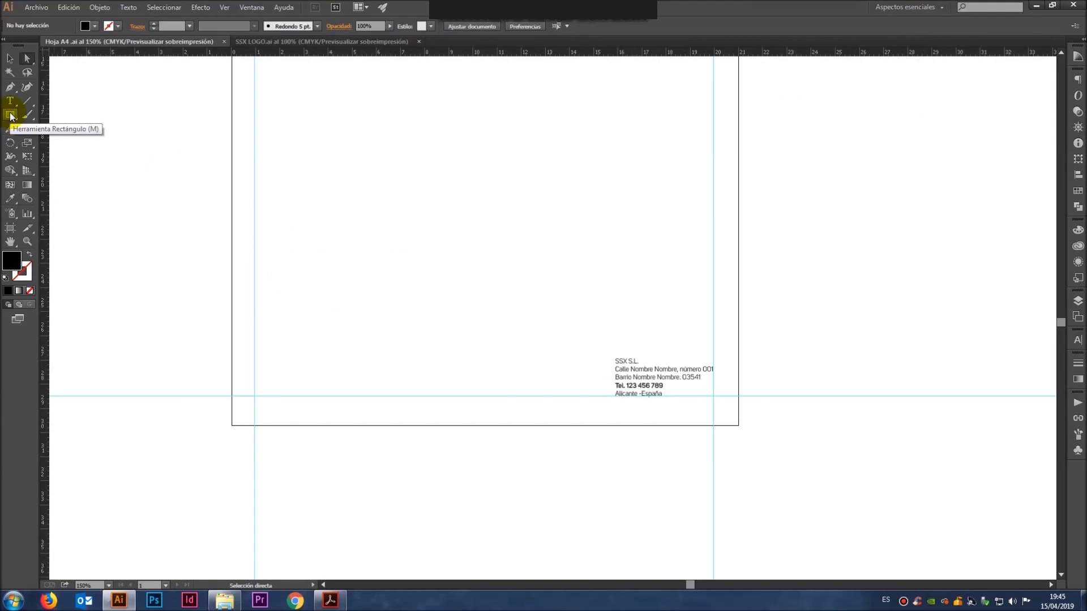
# Step: Draw a small circle with the Ellipse tool in the card's upper-left area
pyautogui.click(11, 116)
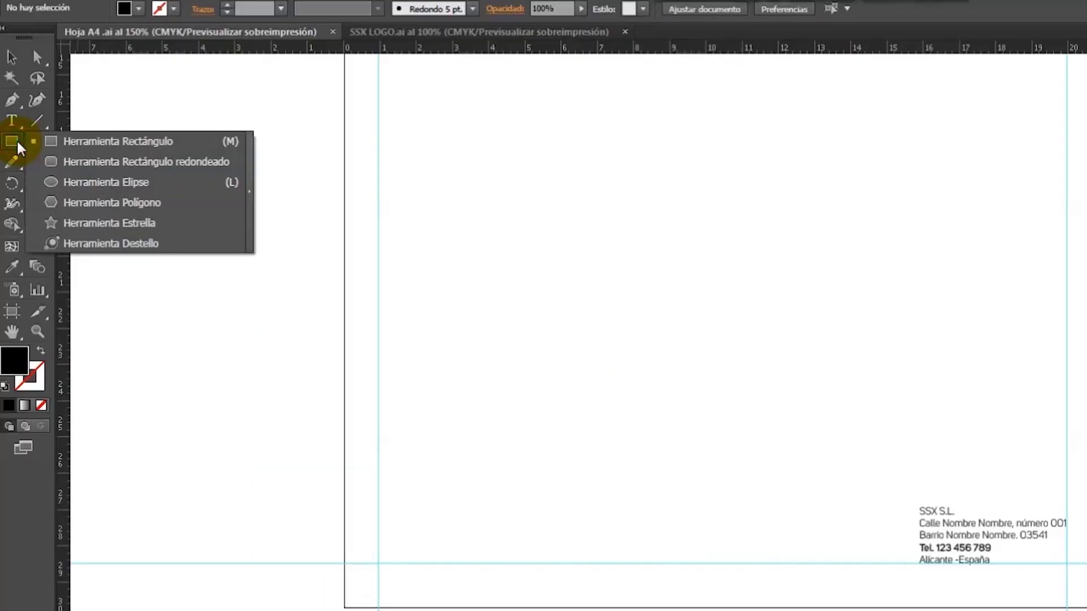
pyautogui.click(69, 177)
pyautogui.moveTo(464, 312); pyautogui.dragTo(328, 245)
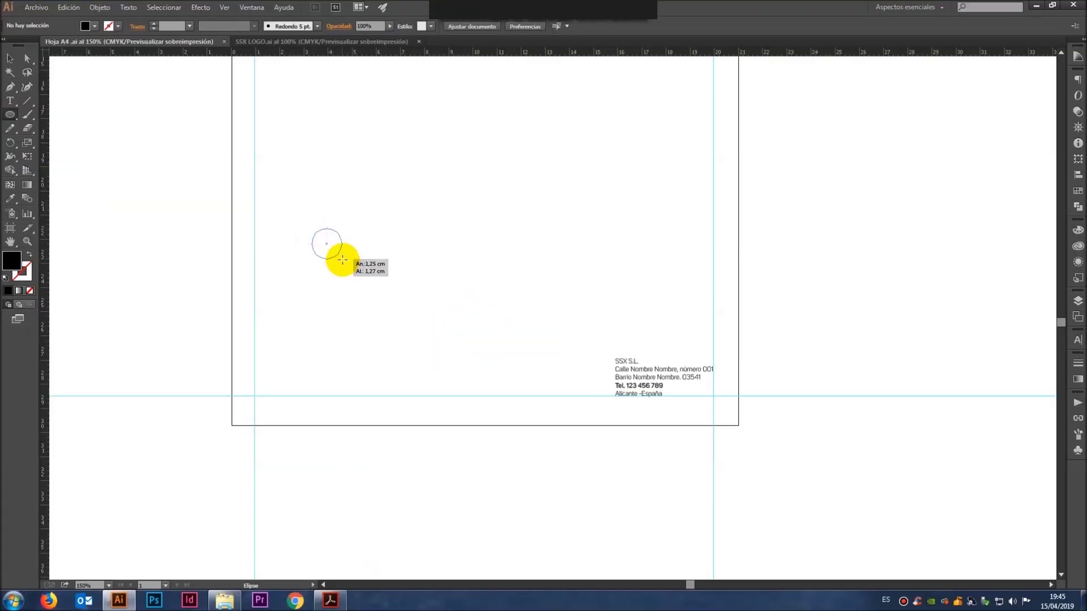
pyautogui.click(14, 62)
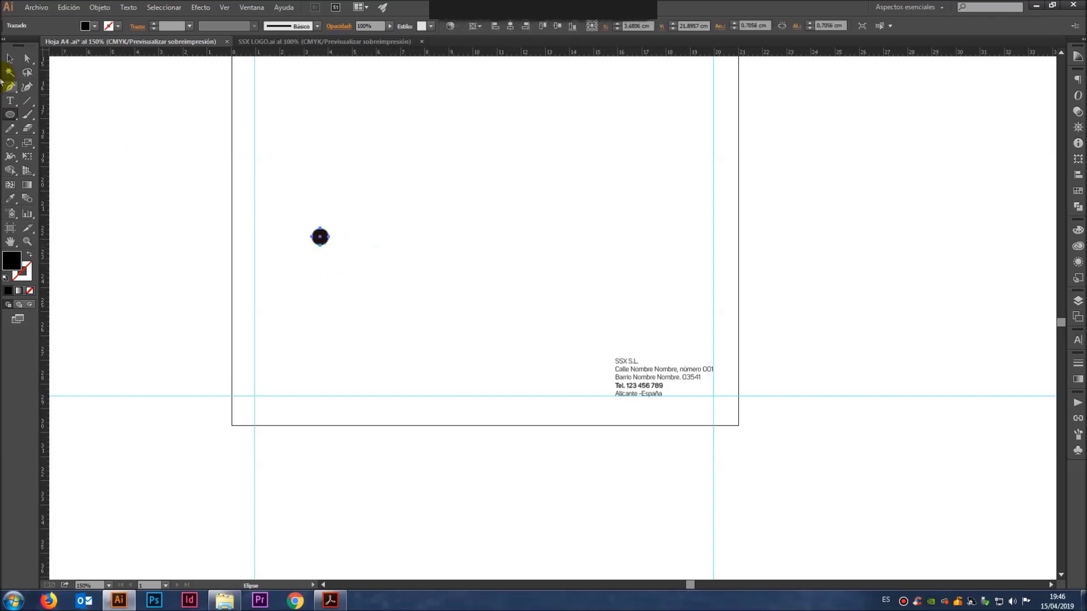
pyautogui.click(363, 181)
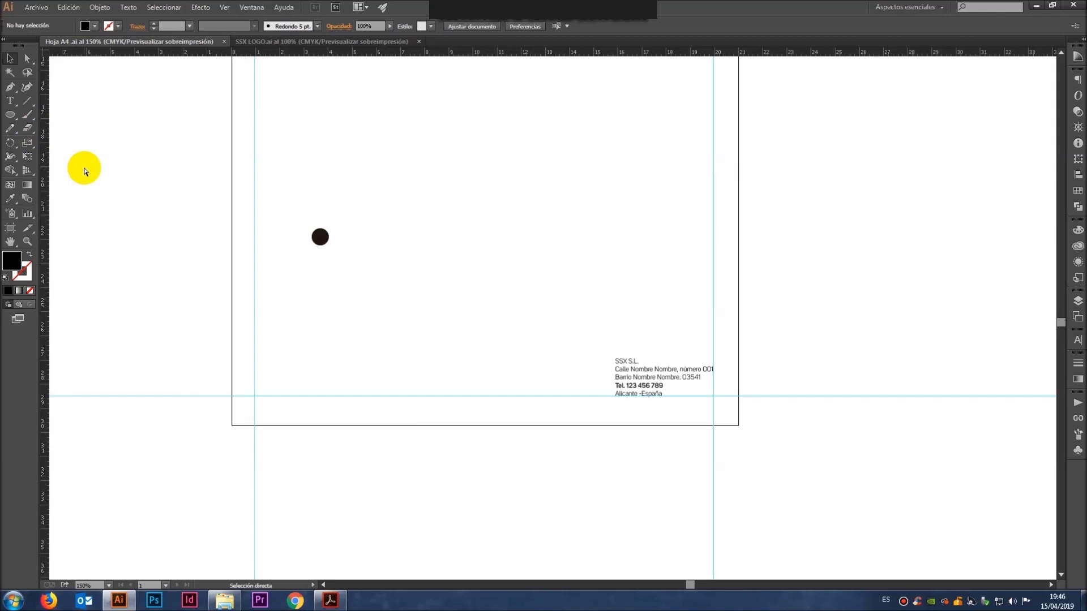
pyautogui.hotkey('ctrl', '+')
pyautogui.hotkey('ctrl', '+')
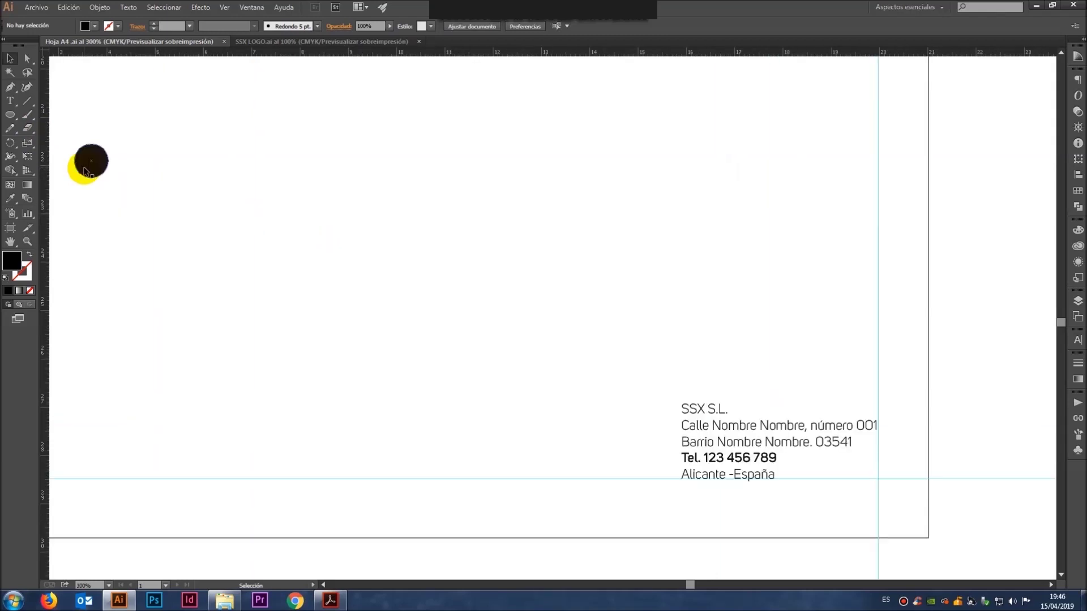
pyautogui.moveTo(114, 168); pyautogui.dragTo(290, 267)
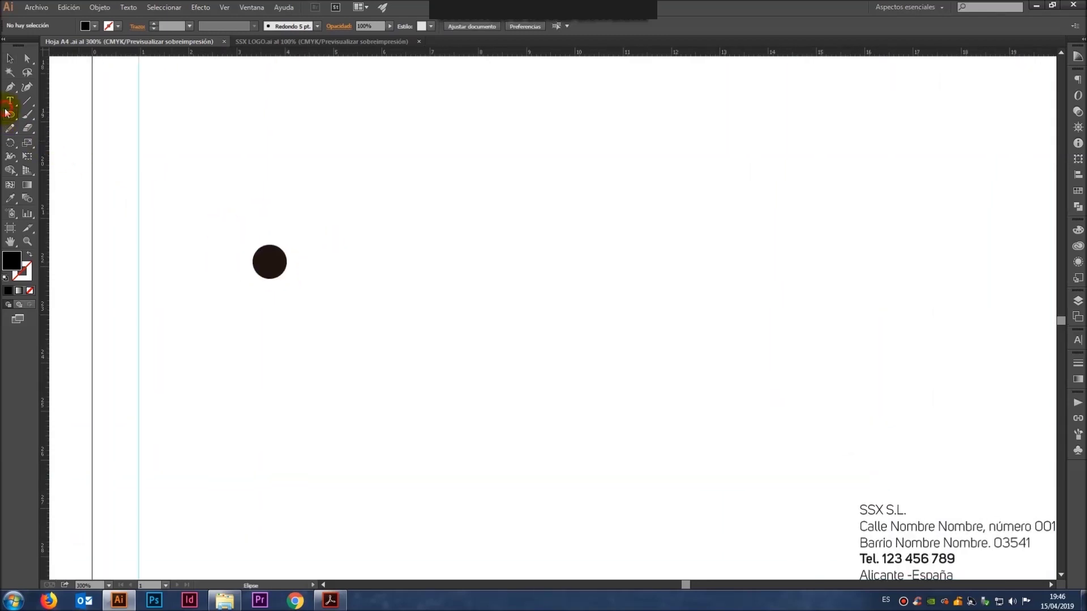
# Step: Draw a small square beside the circle with the Rectangle tool
pyautogui.click(12, 113)
pyautogui.click(67, 141)
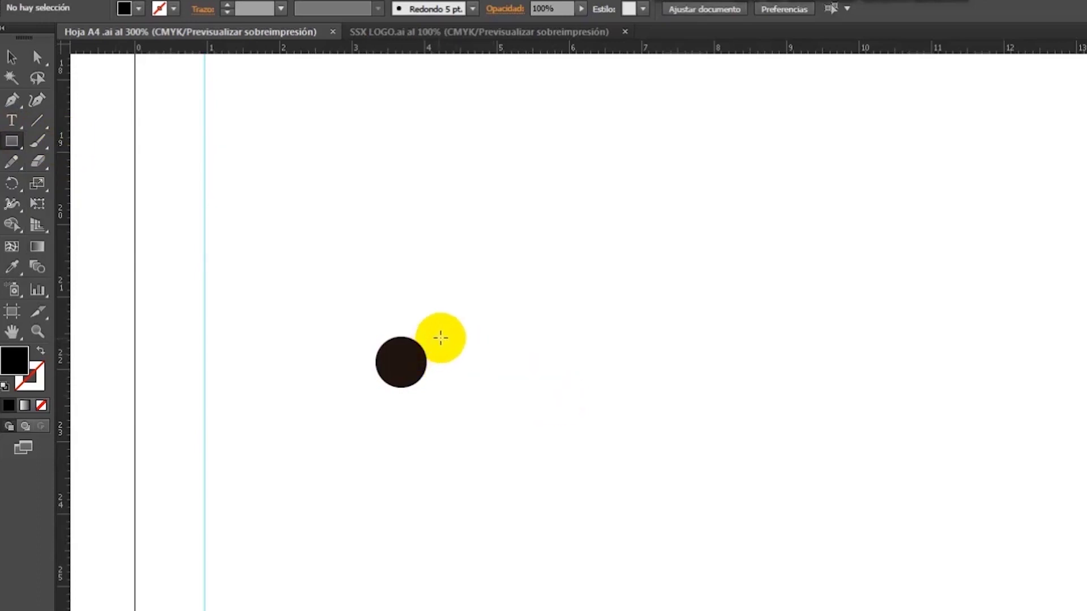
pyautogui.moveTo(440, 337); pyautogui.dragTo(489, 372)
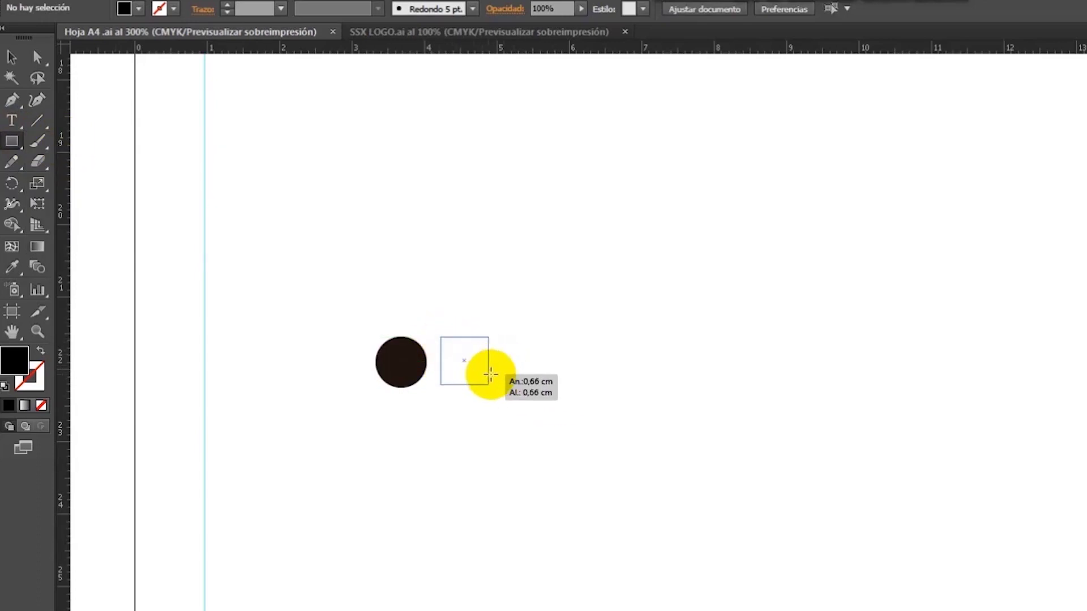
pyautogui.moveTo(489, 371); pyautogui.dragTo(491, 374)
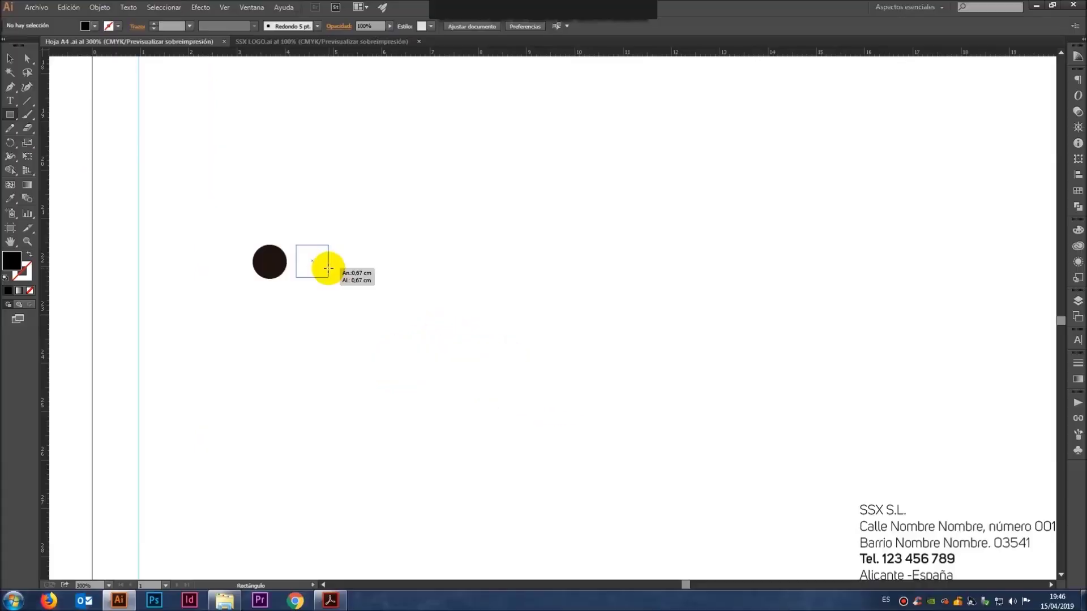
pyautogui.moveTo(330, 268)
pyautogui.mouseDown()
pyautogui.moveTo(784, 279)
pyautogui.moveTo(383, 311)
pyautogui.moveTo(466, 265)
pyautogui.moveTo(488, 311)
pyautogui.moveTo(365, 268)
pyautogui.moveTo(502, 280)
pyautogui.moveTo(349, 281)
pyautogui.mouseUp()
pyautogui.press('v')
pyautogui.click(352, 330)
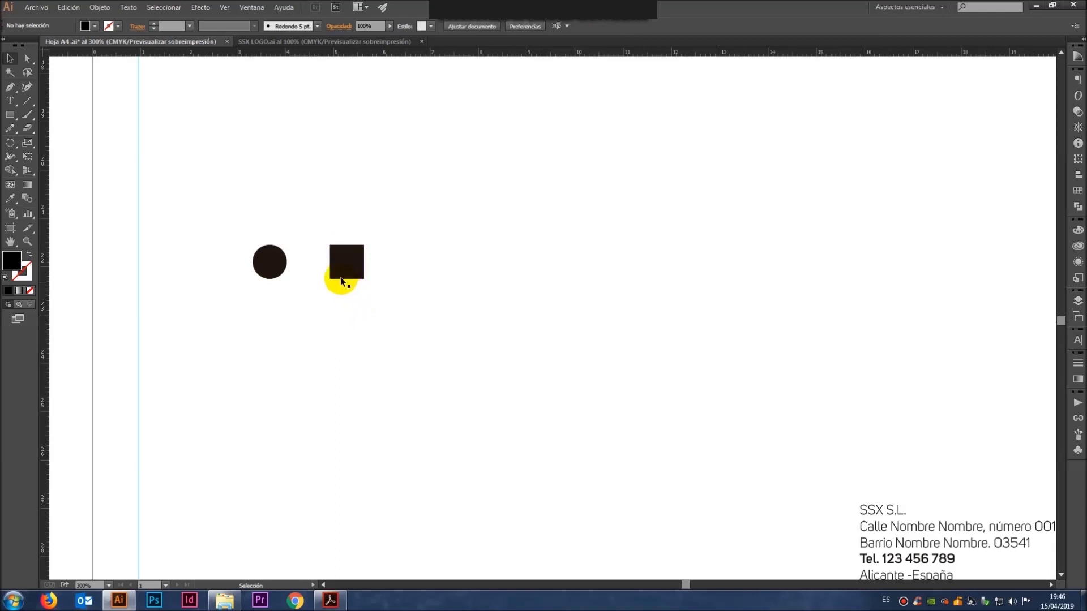
# Step: Draw a matching hexagon with the Polygon tool, lined up right of the square
pyautogui.click(13, 118)
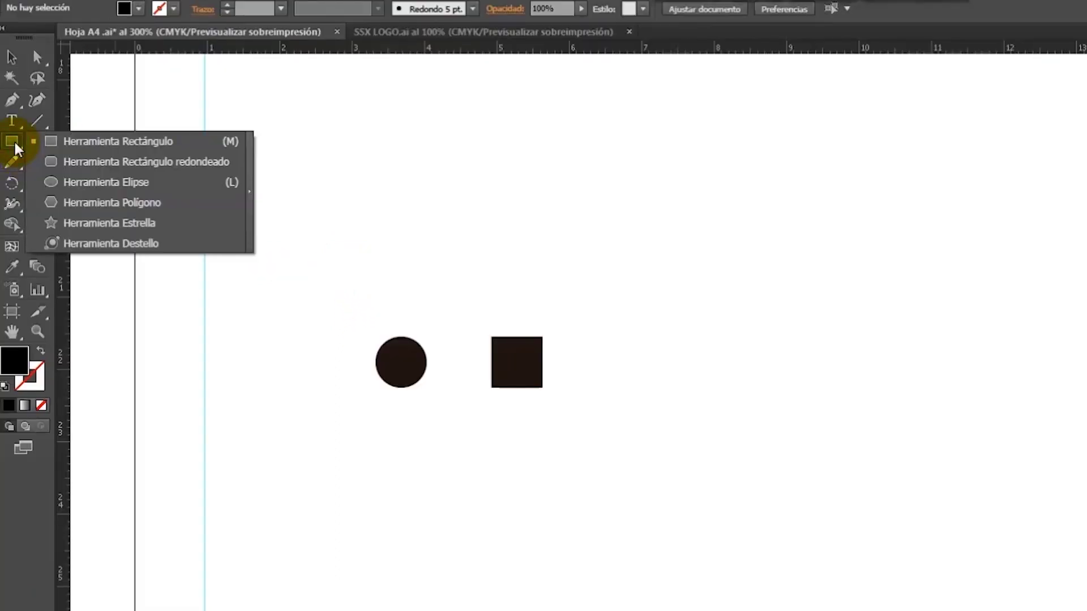
pyautogui.moveTo(17, 149); pyautogui.dragTo(73, 205)
pyautogui.moveTo(606, 337); pyautogui.dragTo(639, 362)
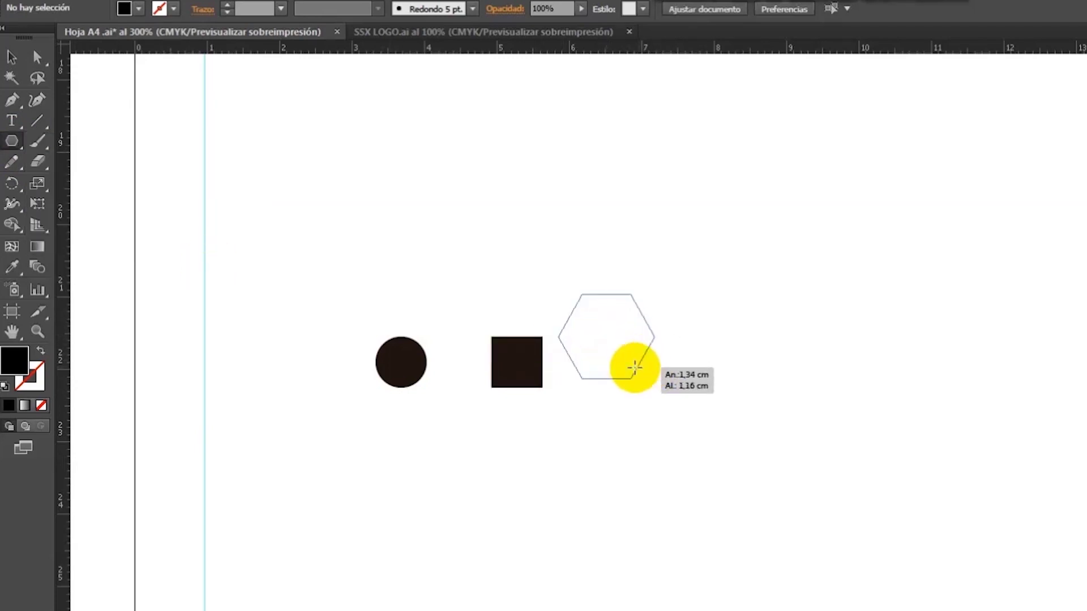
pyautogui.moveTo(639, 362); pyautogui.dragTo(624, 360)
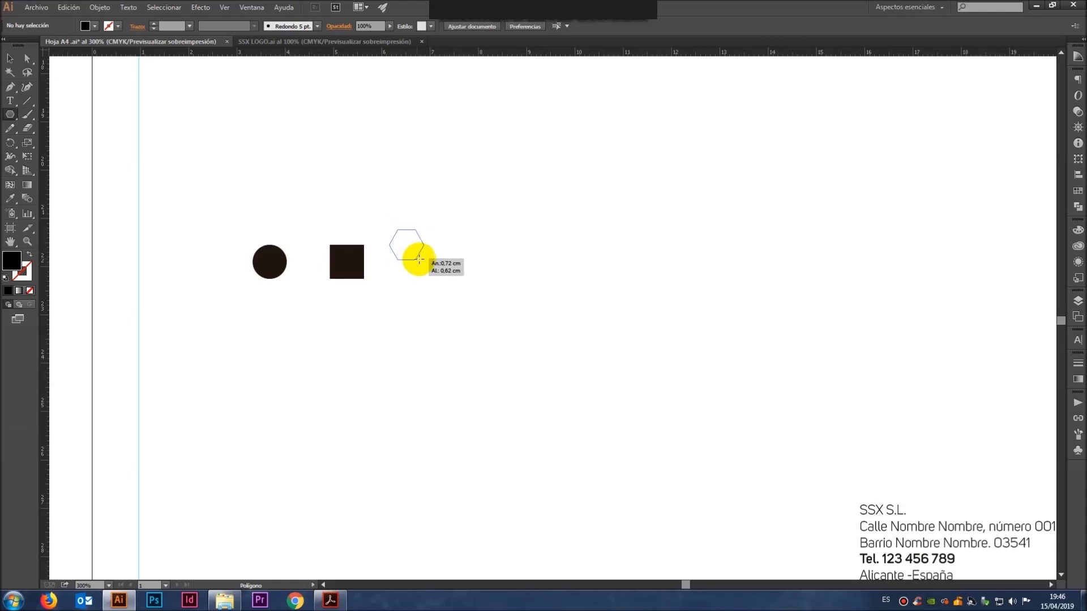
pyautogui.moveTo(419, 259)
pyautogui.mouseDown()
pyautogui.moveTo(398, 267)
pyautogui.moveTo(421, 244)
pyautogui.moveTo(432, 271)
pyautogui.mouseUp()
pyautogui.press('v')
pyautogui.click(412, 209)
pyautogui.click(396, 336)
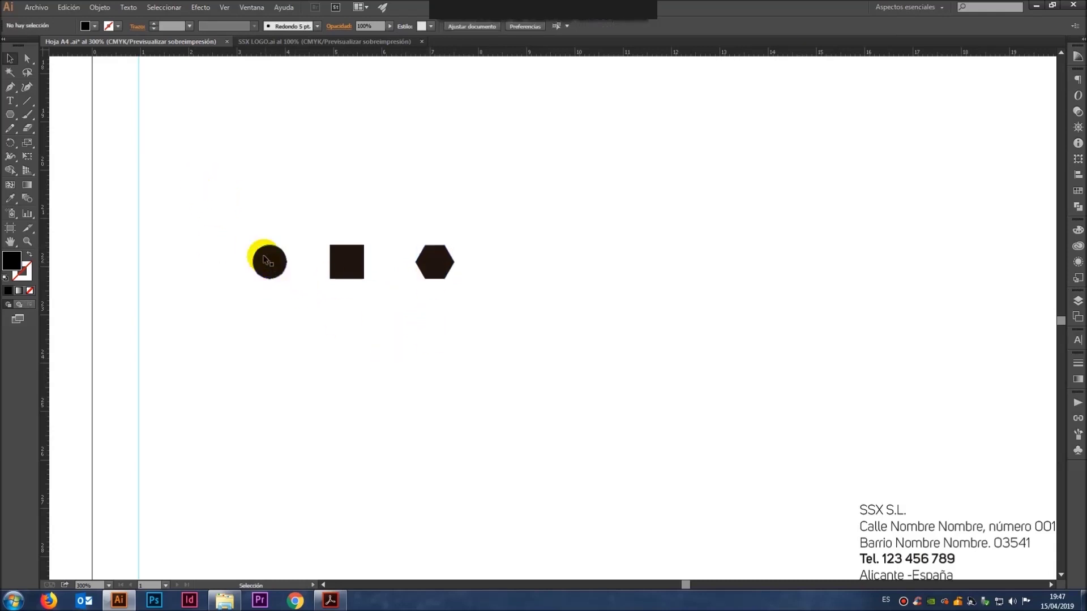
pyautogui.hotkey('ctrl', '-')
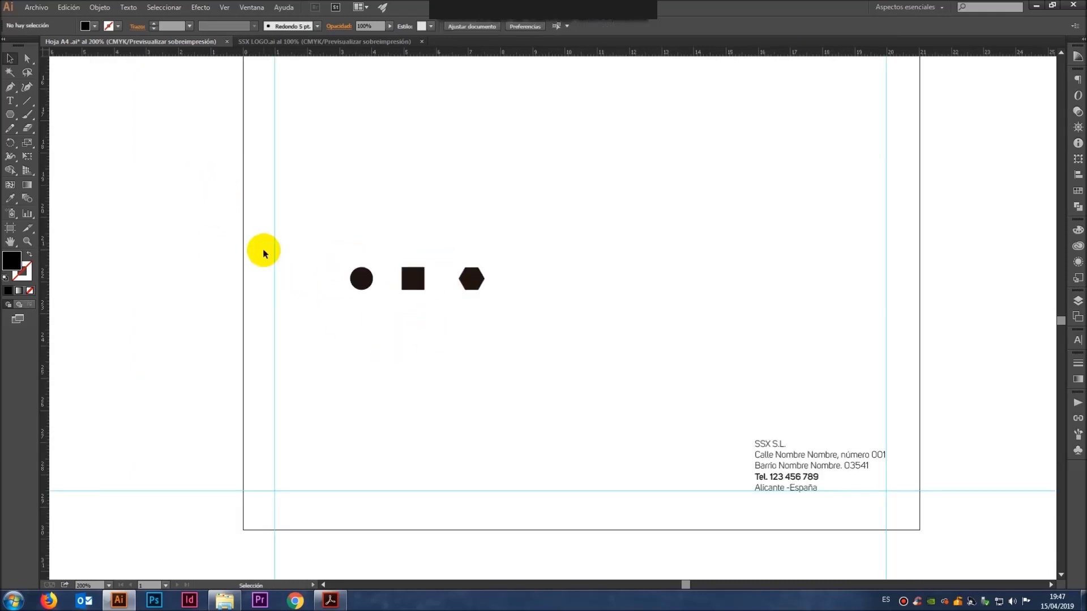
# Step: Move the three shapes lower, scale them proportionally to about 2 cm wide, and save
pyautogui.moveTo(324, 234); pyautogui.dragTo(562, 327)
pyautogui.moveTo(478, 285)
pyautogui.mouseDown()
pyautogui.moveTo(566, 394)
pyautogui.moveTo(508, 383)
pyautogui.mouseUp()
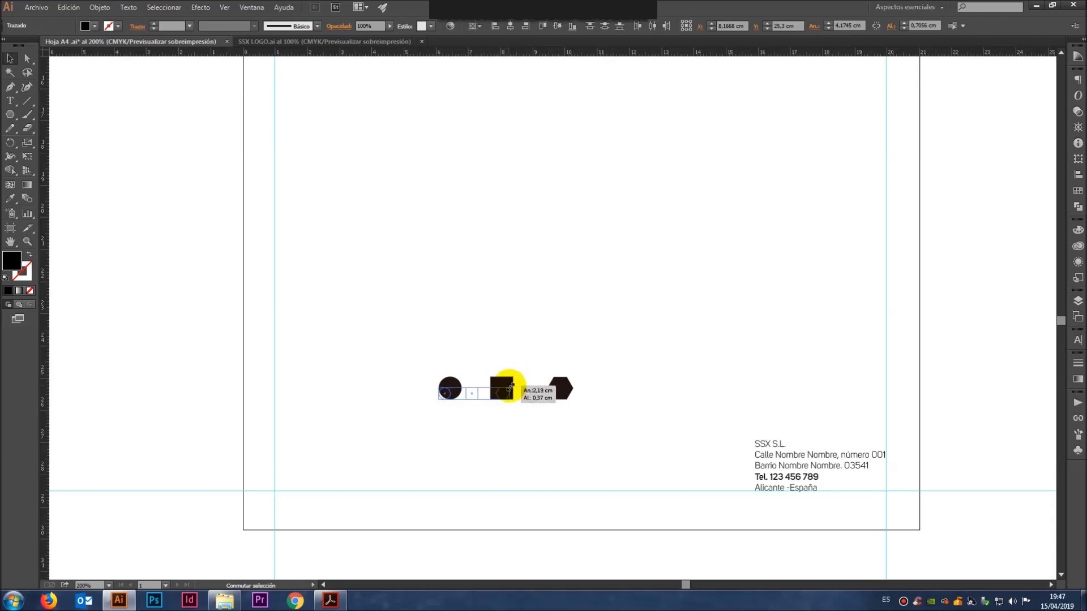
pyautogui.moveTo(507, 383); pyautogui.dragTo(511, 385)
pyautogui.moveTo(397, 345); pyautogui.dragTo(562, 425)
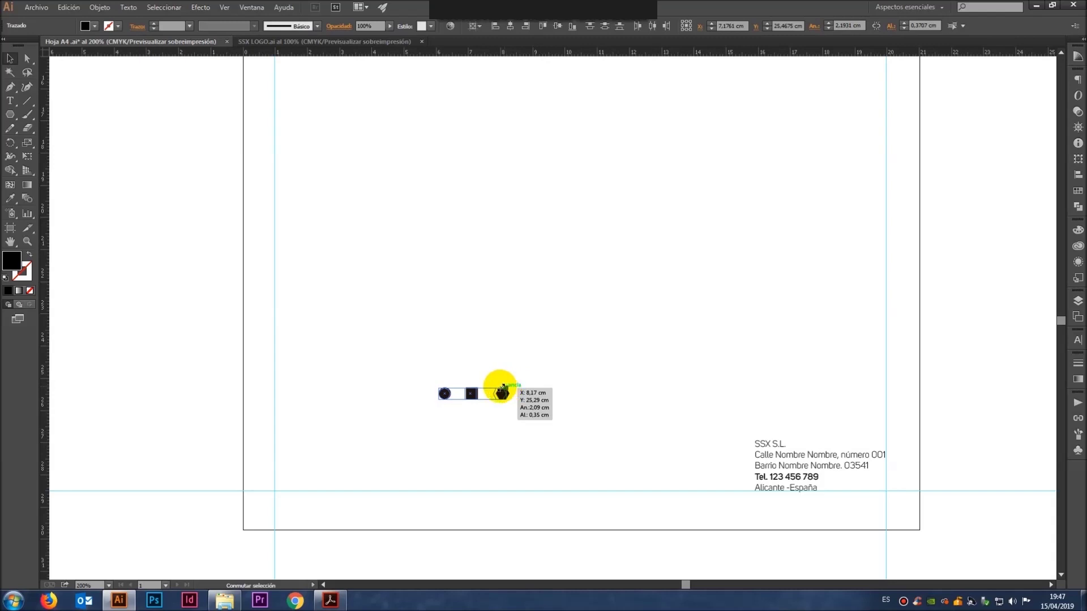
pyautogui.moveTo(506, 387); pyautogui.dragTo(503, 388)
pyautogui.click(501, 346)
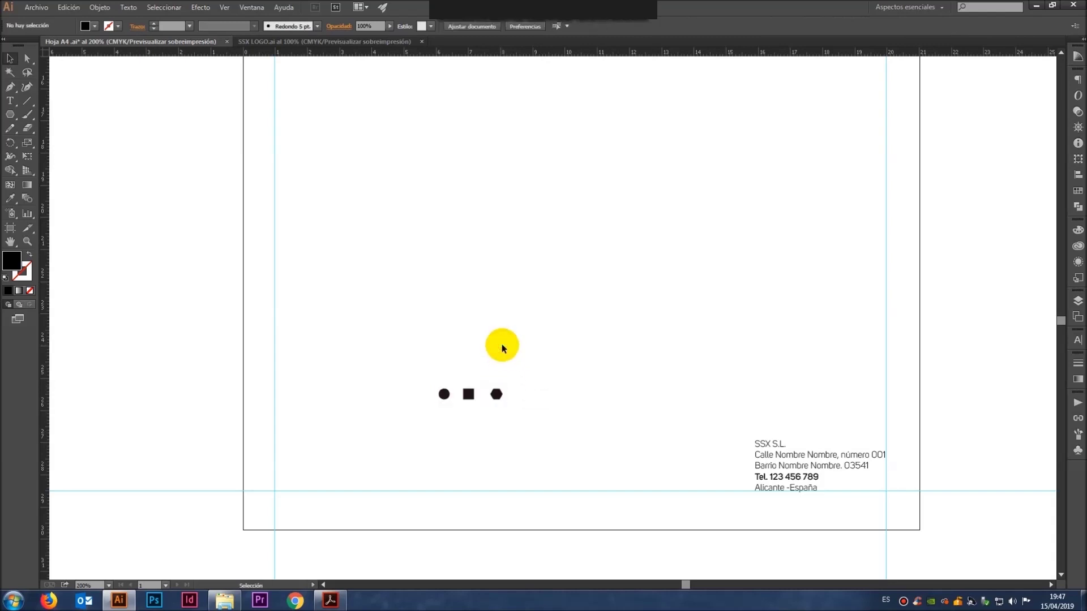
pyautogui.hotkey('ctrl', 's')
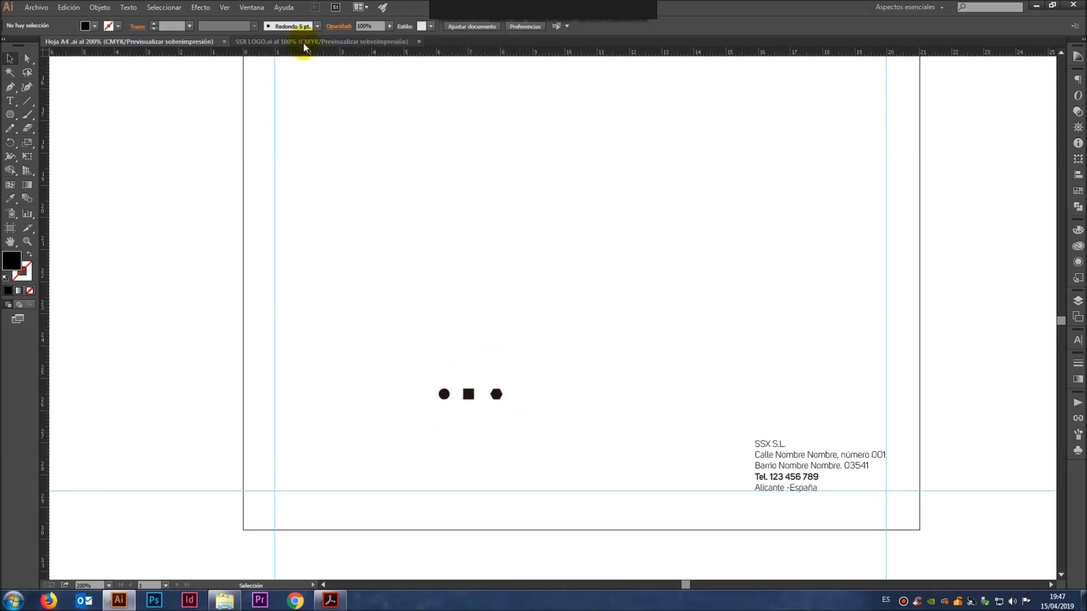
# Step: Read the SSX LOGO grey as K 70 in the Color panel, then reselect the shapes on Hoja A4
pyautogui.click(303, 42)
pyautogui.click(669, 310)
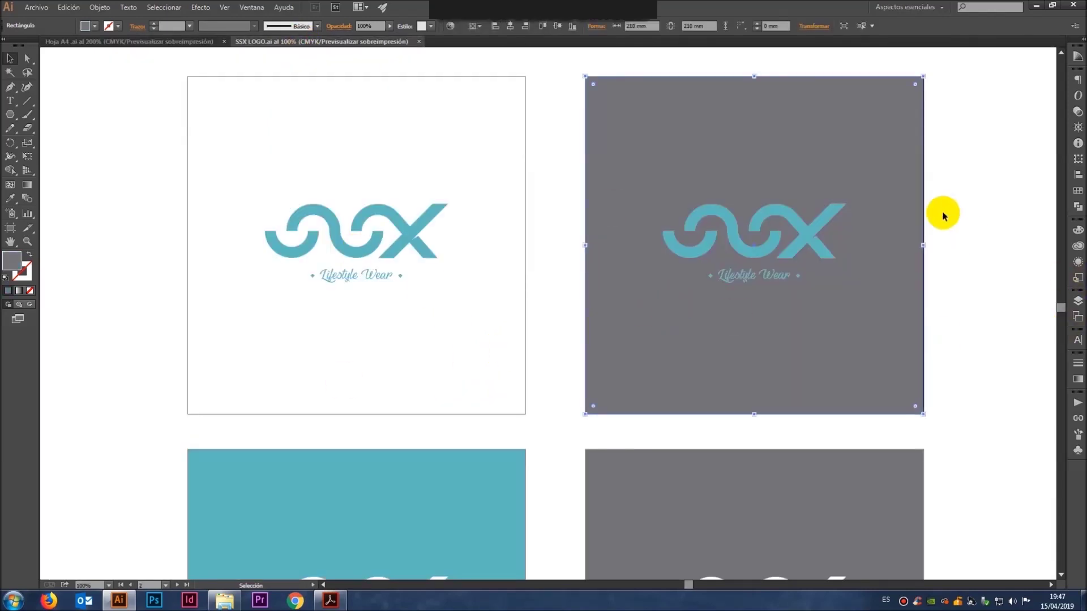
pyautogui.press('F6')
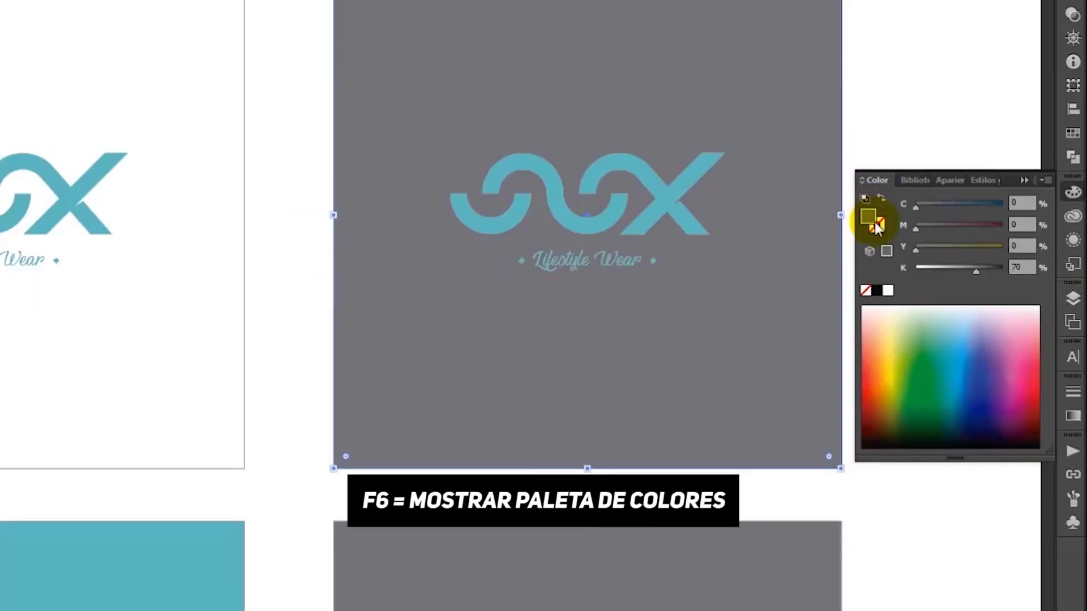
pyautogui.click(1018, 265)
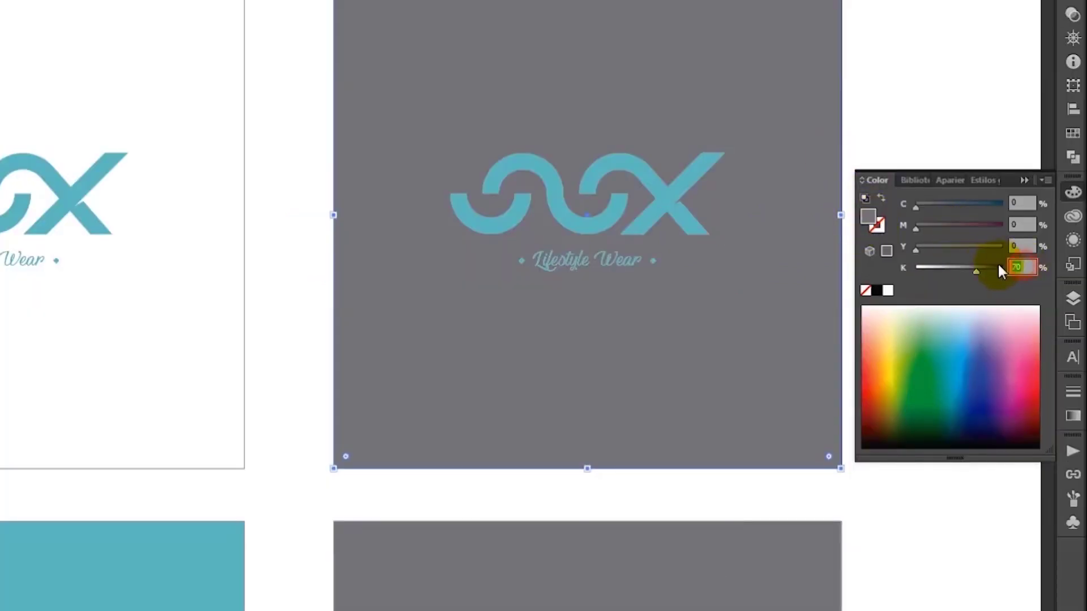
pyautogui.click(509, 117)
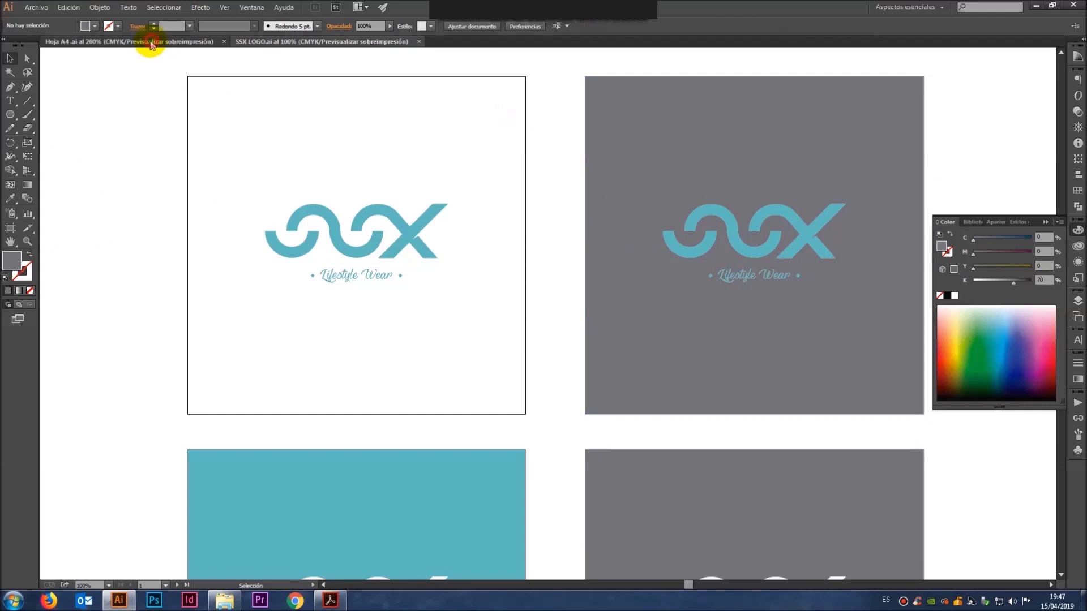
pyautogui.click(150, 43)
pyautogui.moveTo(417, 352); pyautogui.dragTo(528, 396)
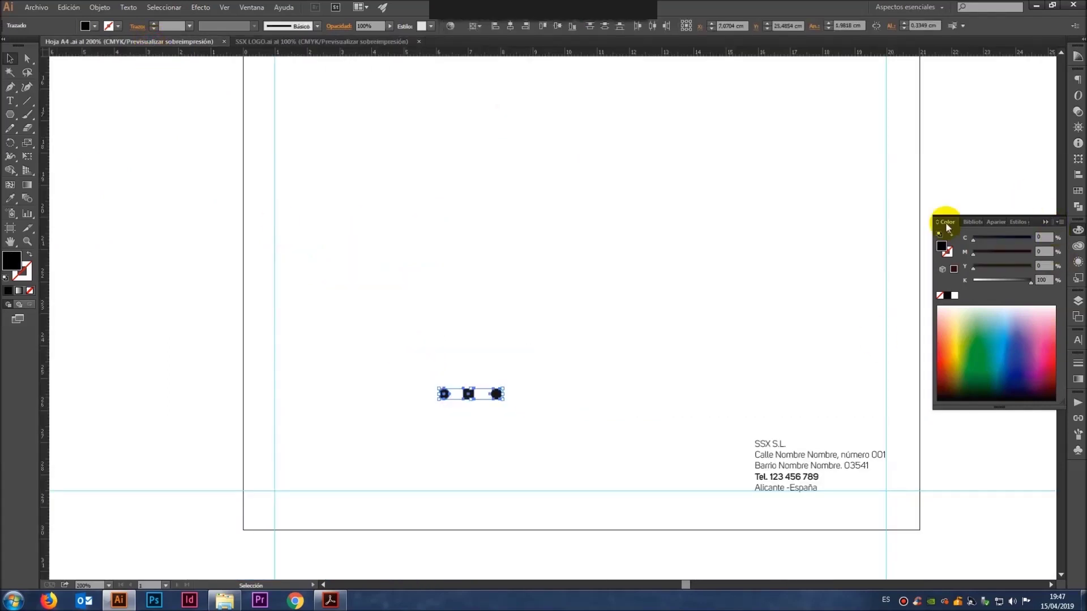
# Step: Recolour the three shapes to 70% black and group them
pyautogui.click(1043, 279)
pyautogui.write('70')
pyautogui.press('Return')
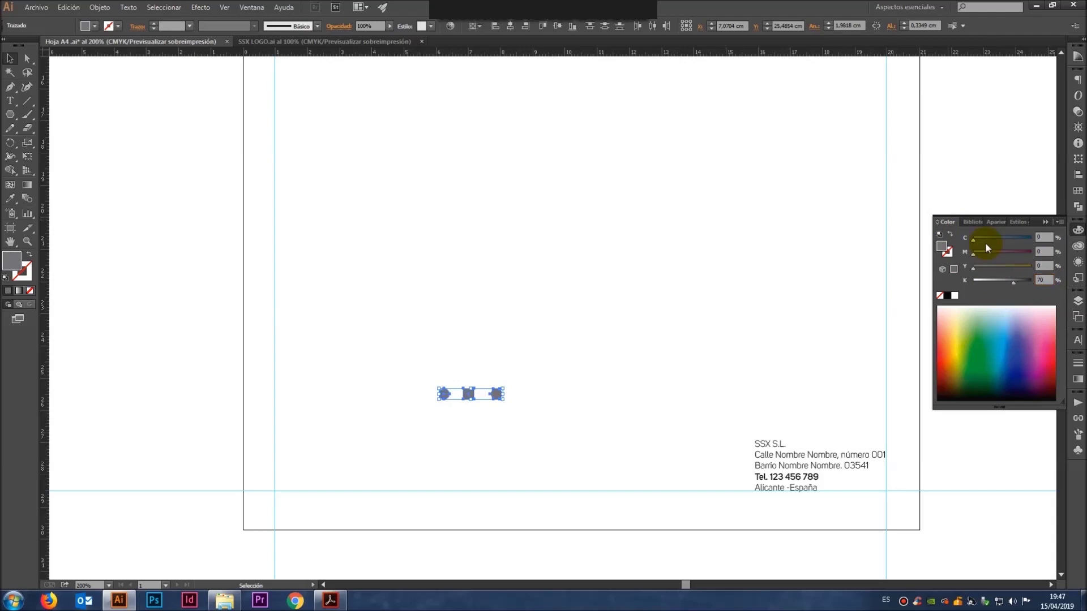
pyautogui.click(634, 351)
pyautogui.moveTo(404, 366)
pyautogui.mouseDown()
pyautogui.moveTo(501, 398)
pyautogui.moveTo(444, 333)
pyautogui.mouseUp()
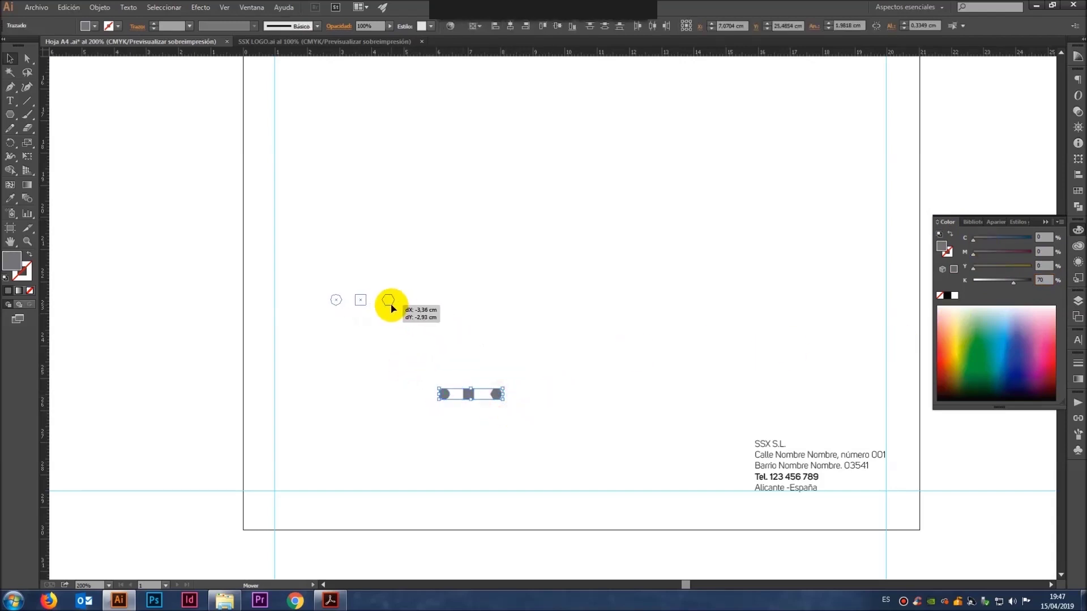
pyautogui.moveTo(398, 308); pyautogui.dragTo(389, 304)
pyautogui.moveTo(449, 162); pyautogui.dragTo(242, 337)
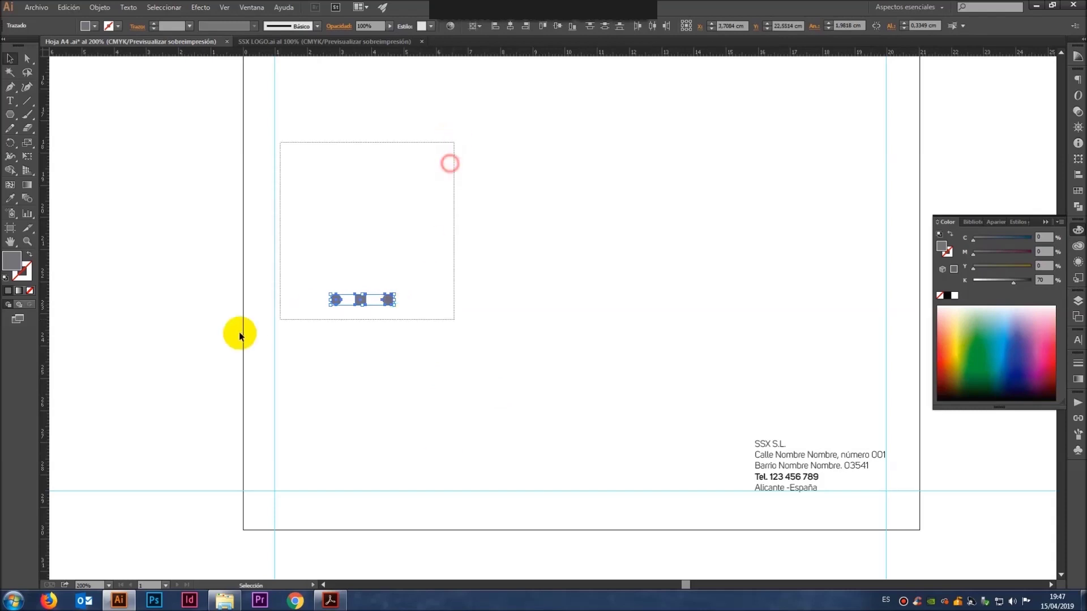
pyautogui.hotkey('ctrl', 'g')
pyautogui.press('v')
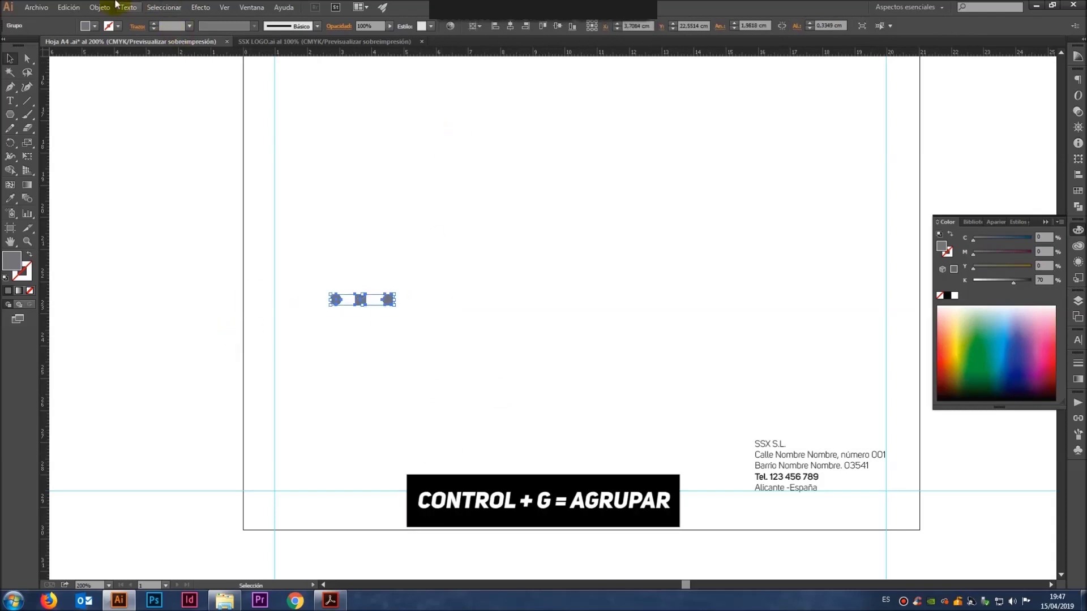
# Step: Copy the shape group to the right and repeat it twice with Ctrl+D to build a row
pyautogui.click(99, 6)
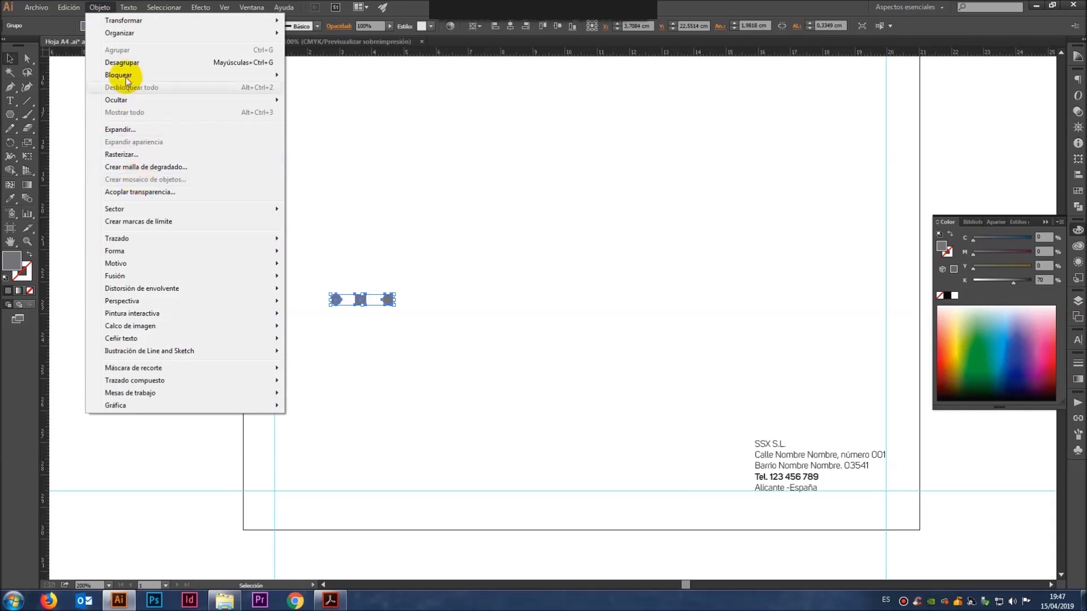
pyautogui.click(540, 258)
pyautogui.click(539, 306)
pyautogui.moveTo(388, 300); pyautogui.dragTo(432, 309)
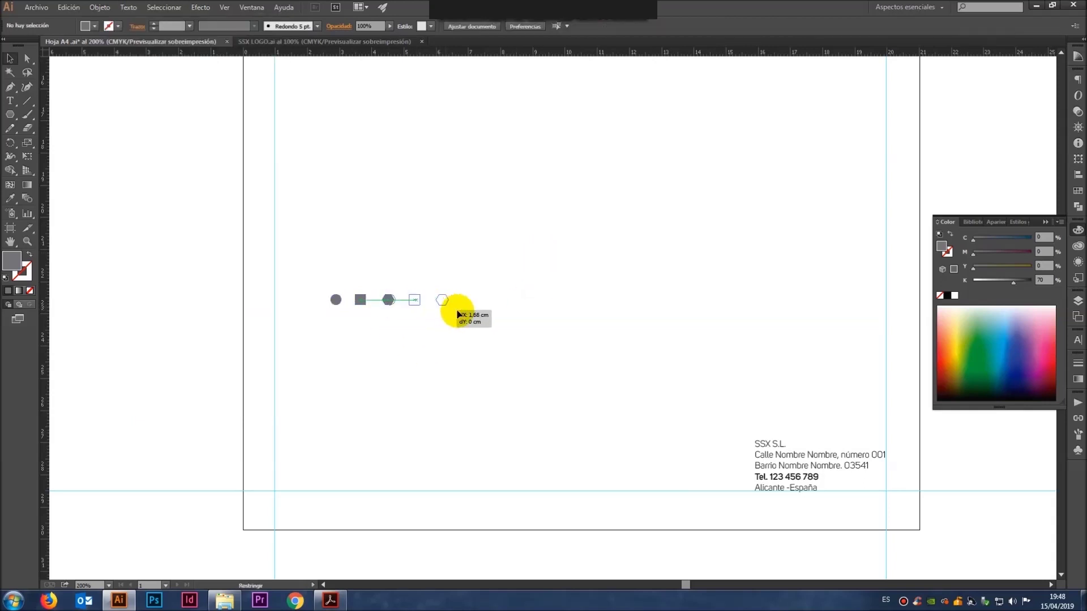
pyautogui.moveTo(432, 309); pyautogui.dragTo(471, 317)
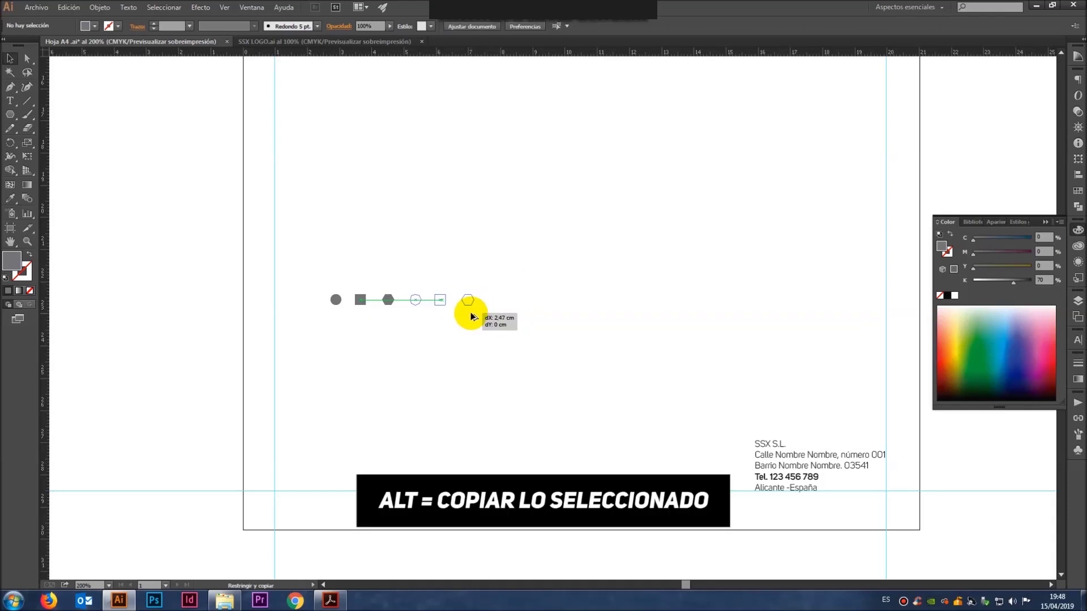
pyautogui.moveTo(470, 316); pyautogui.dragTo(470, 316)
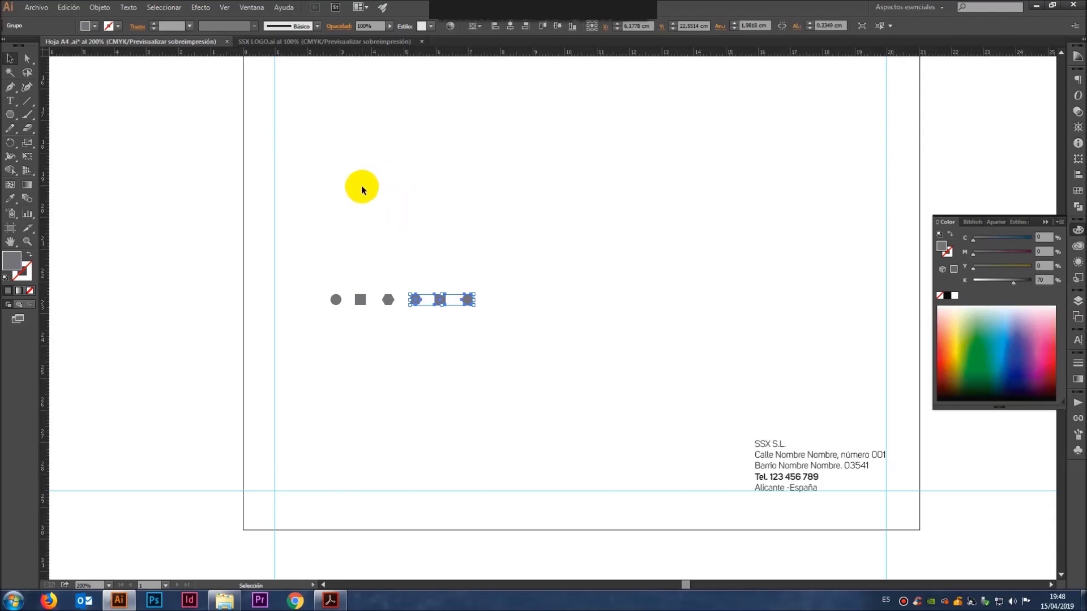
pyautogui.hotkey('ctrl', 'd')
pyautogui.hotkey('ctrl', 'd')
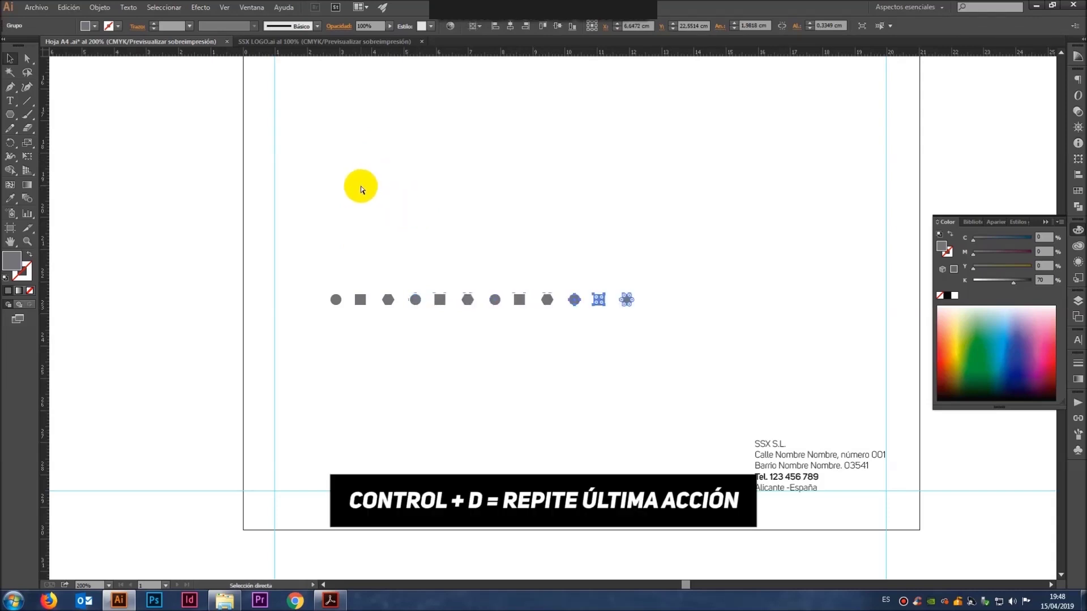
pyautogui.hotkey('ctrl', 'd')
pyautogui.hotkey('ctrl', 'd')
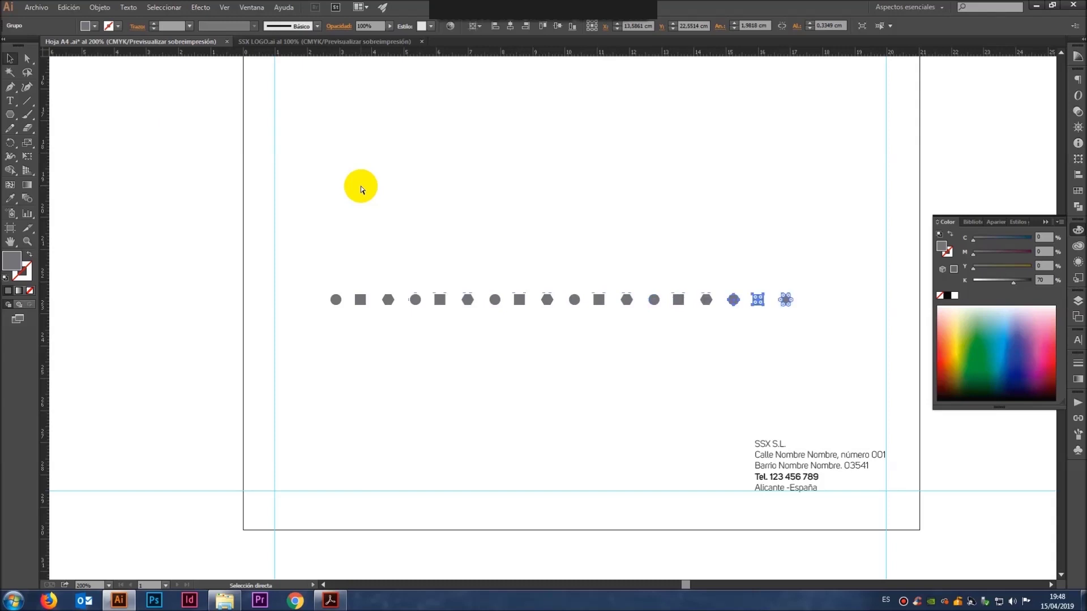
# Step: Group the whole row, place it level with the SSX S.L. line, and add a guide there
pyautogui.click(354, 213)
pyautogui.moveTo(323, 260); pyautogui.dragTo(792, 308)
pyautogui.hotkey('ctrl', 'g')
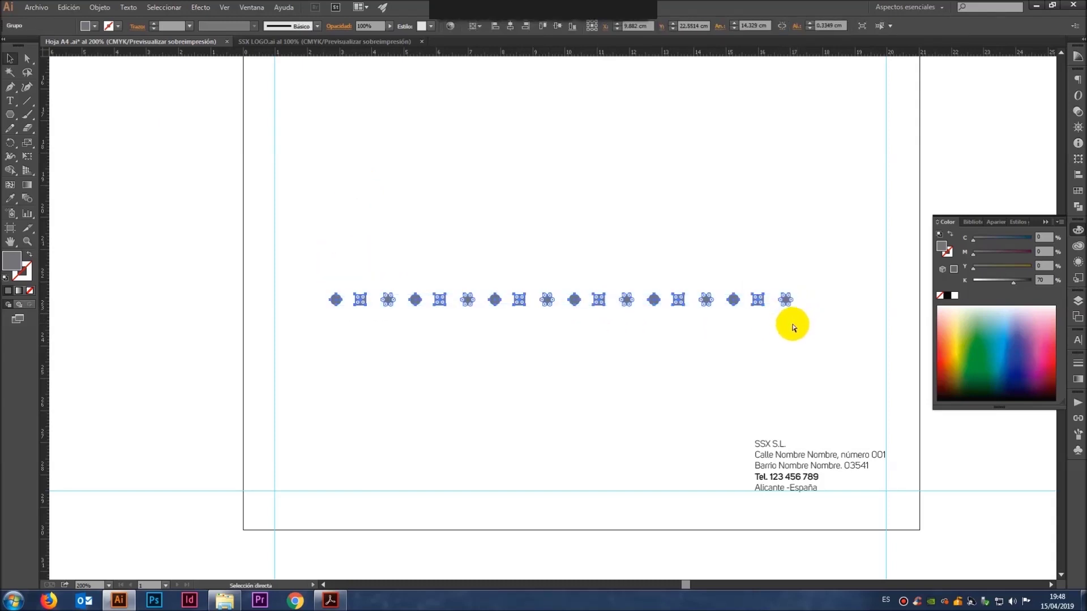
pyautogui.moveTo(785, 300); pyautogui.dragTo(703, 444)
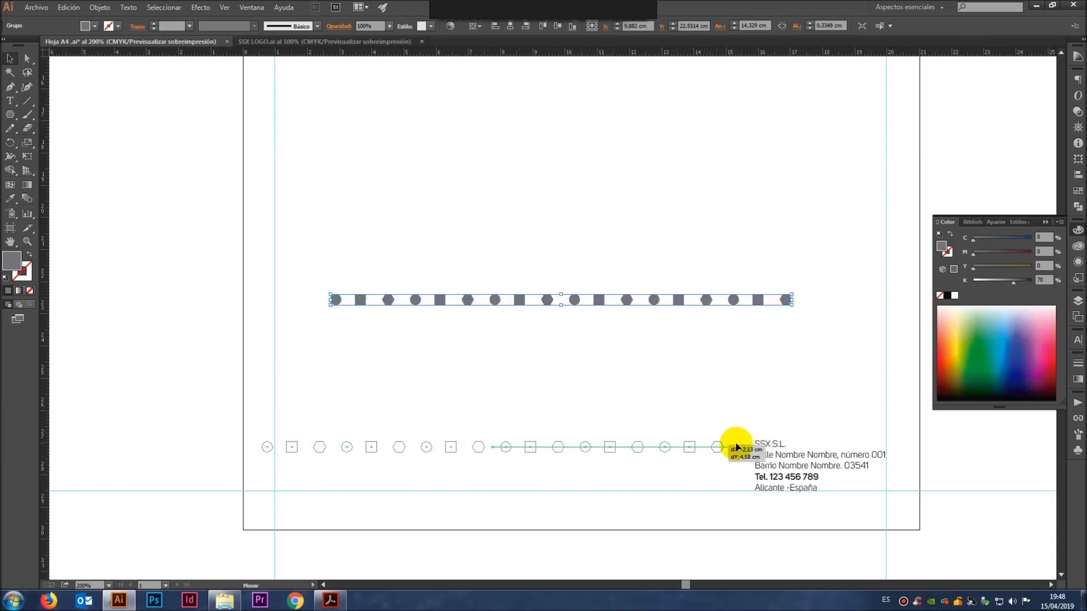
pyautogui.moveTo(704, 445); pyautogui.dragTo(721, 447)
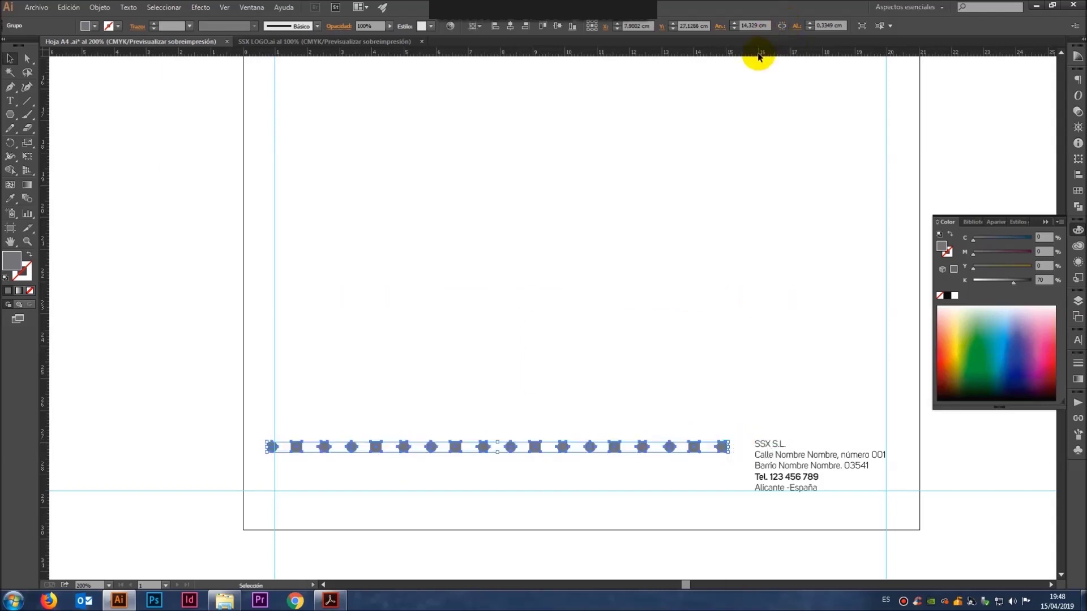
pyautogui.moveTo(759, 55); pyautogui.dragTo(801, 442)
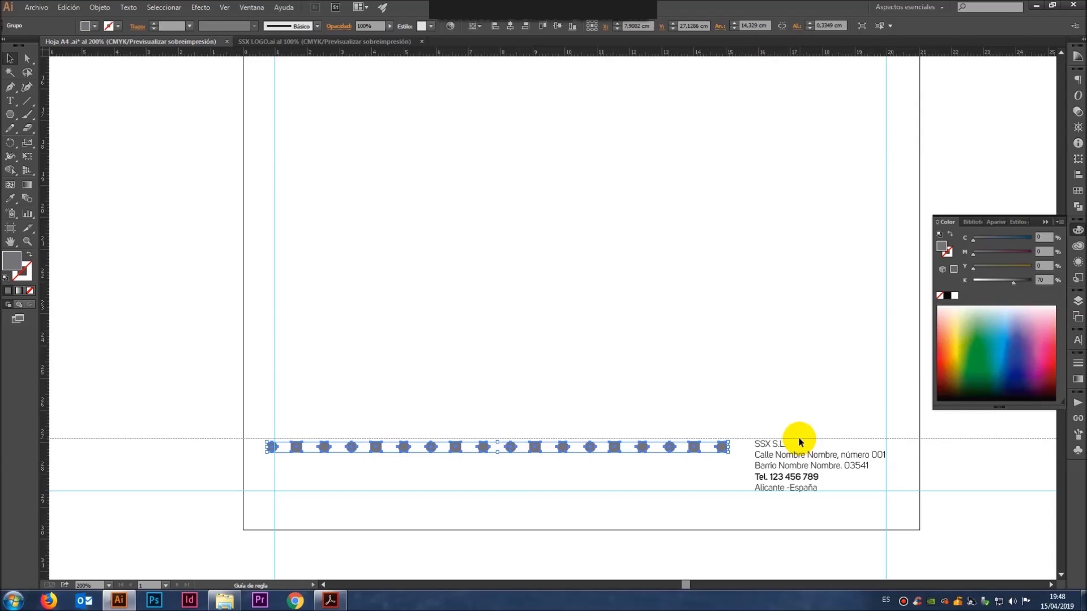
pyautogui.moveTo(799, 439); pyautogui.dragTo(799, 439)
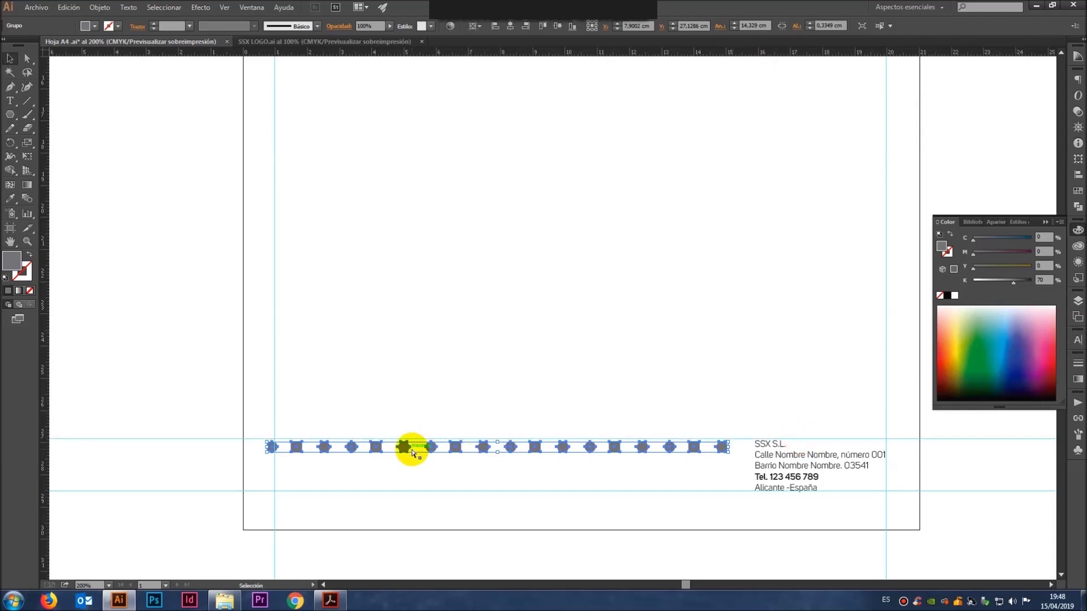
# Step: Fine-tune the row's position along the guide, then start copying it straight down
pyautogui.hotkey('ctrl', '+')
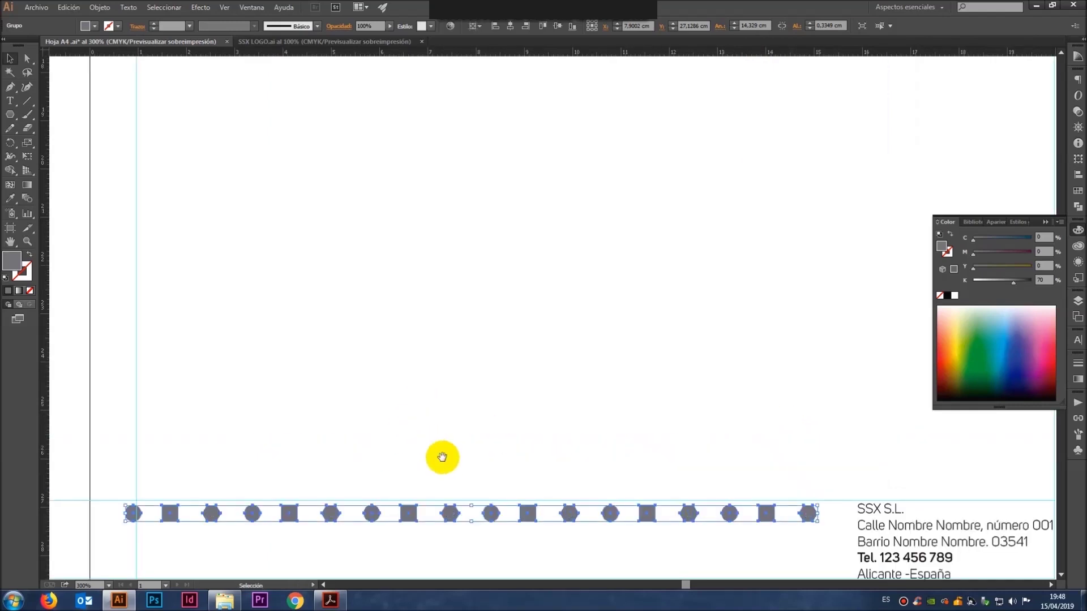
pyautogui.moveTo(446, 480); pyautogui.dragTo(437, 223)
pyautogui.press('Up')
pyautogui.press('Up')
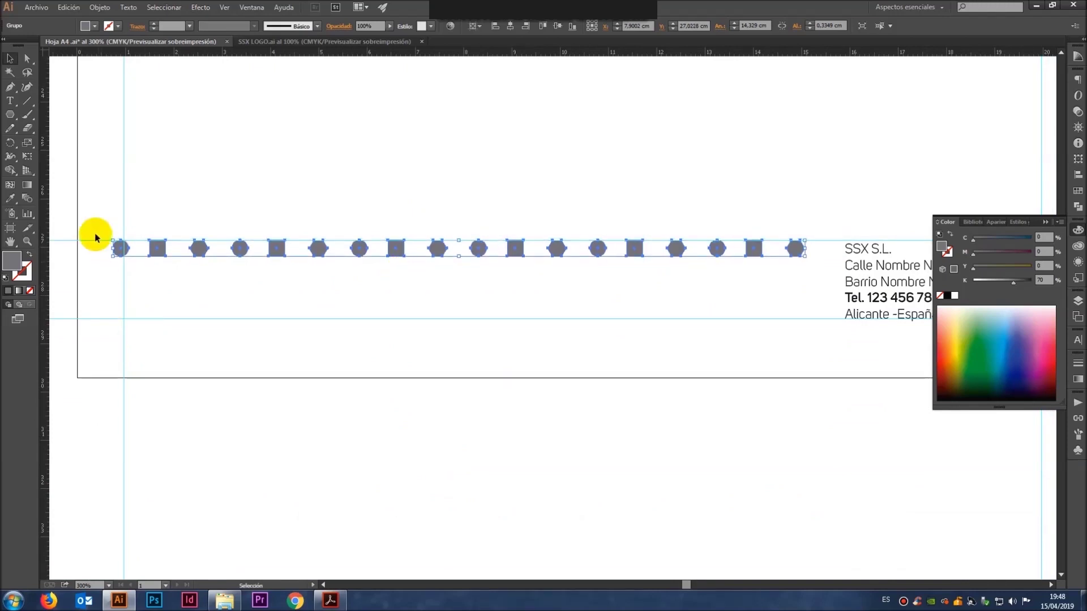
pyautogui.moveTo(113, 247); pyautogui.dragTo(125, 250)
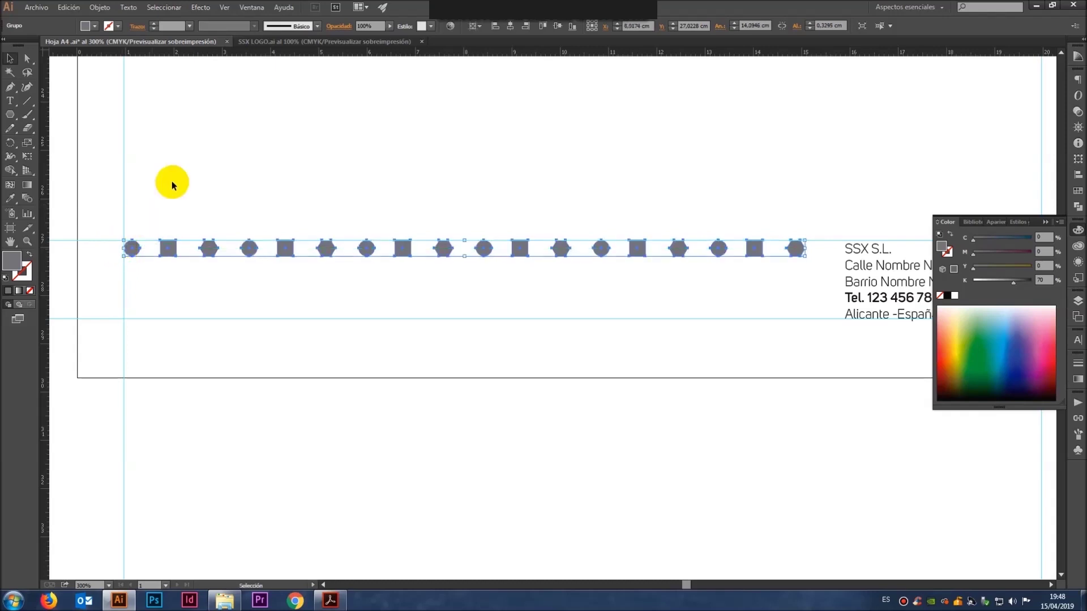
pyautogui.click(206, 163)
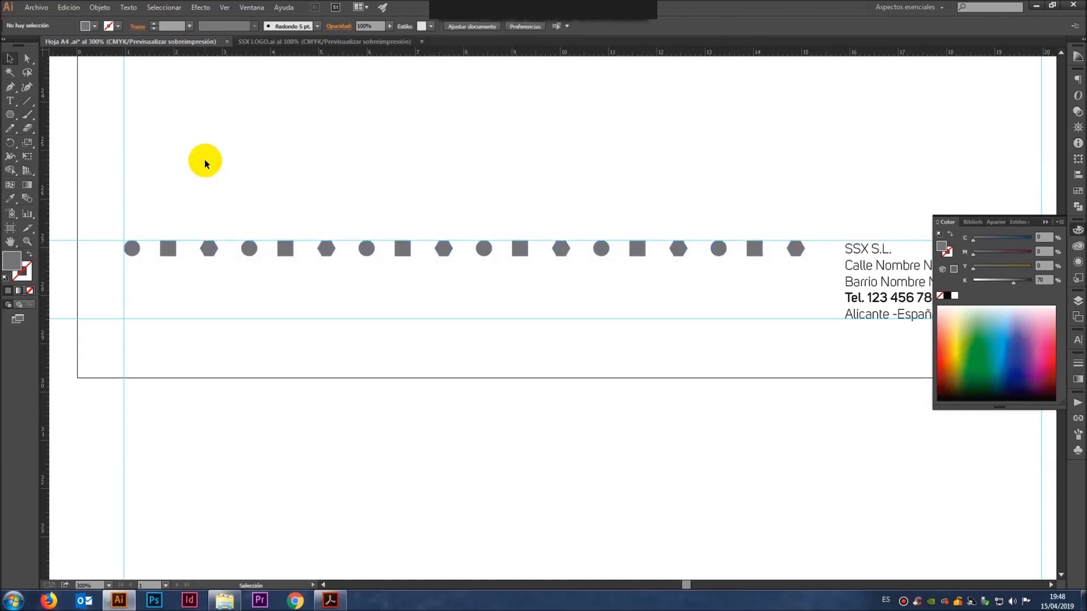
pyautogui.hotkey('ctrl', '-')
pyautogui.hotkey('ctrl', '-')
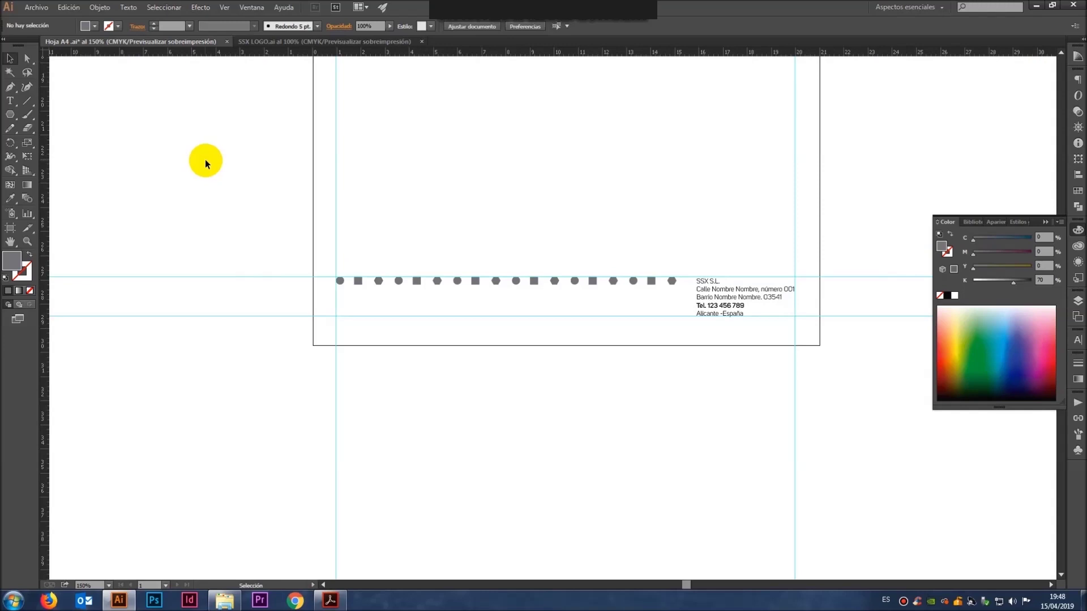
pyautogui.press('v')
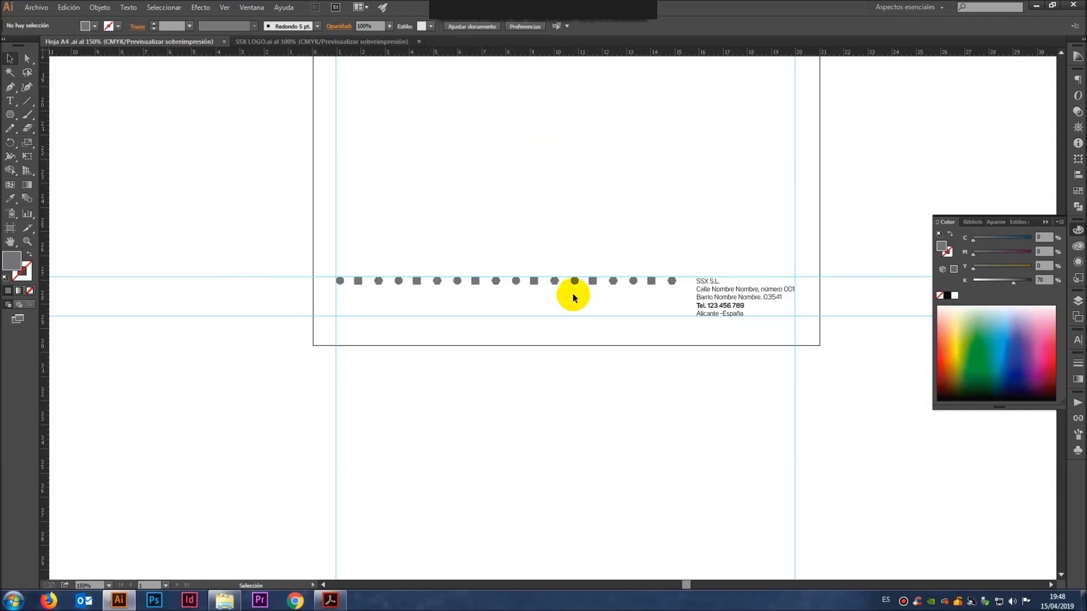
pyautogui.click(555, 280)
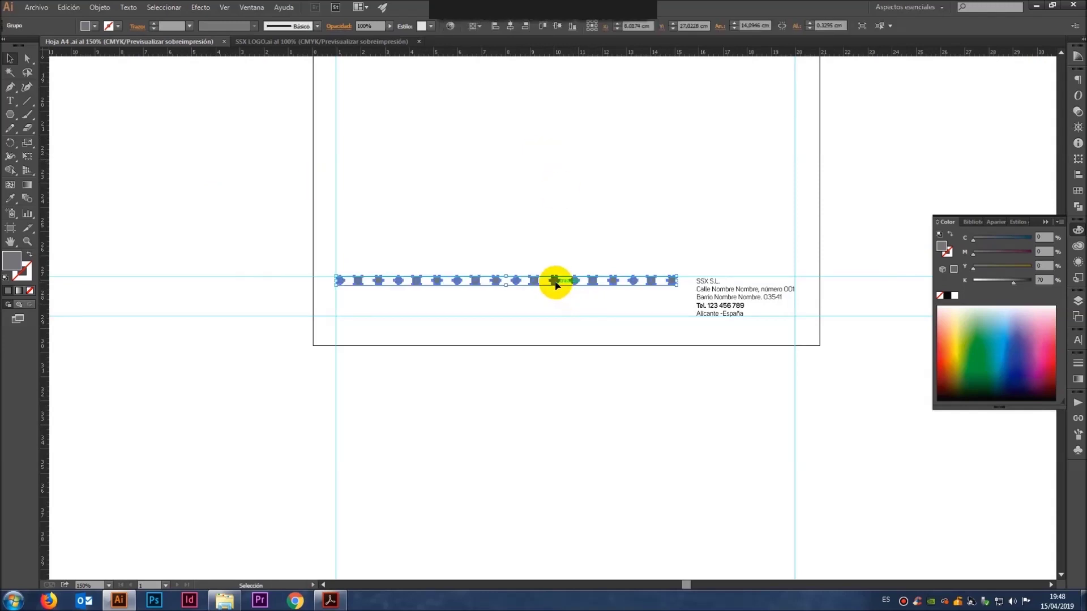
pyautogui.moveTo(556, 283); pyautogui.dragTo(558, 298)
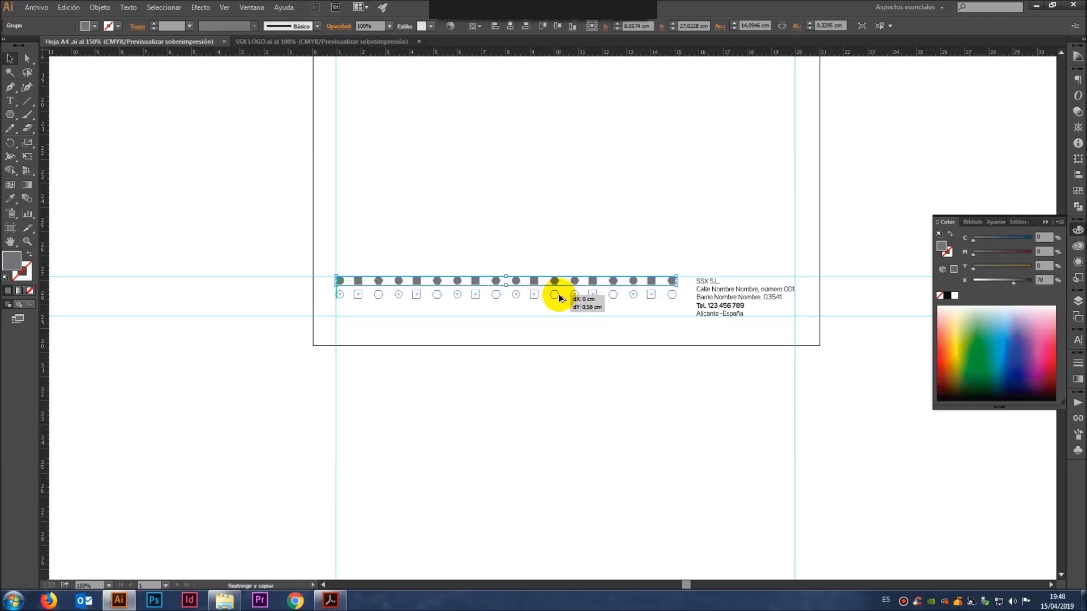
# Step: Duplicate the grey dot row into a third row beneath the second
pyautogui.moveTo(559, 298)
pyautogui.mouseDown()
pyautogui.moveTo(564, 333)
pyautogui.moveTo(564, 296)
pyautogui.moveTo(575, 299)
pyautogui.moveTo(558, 299)
pyautogui.mouseUp()
pyautogui.press('a')
pyautogui.press('v')
pyautogui.hotkey('ctrl', 'd')
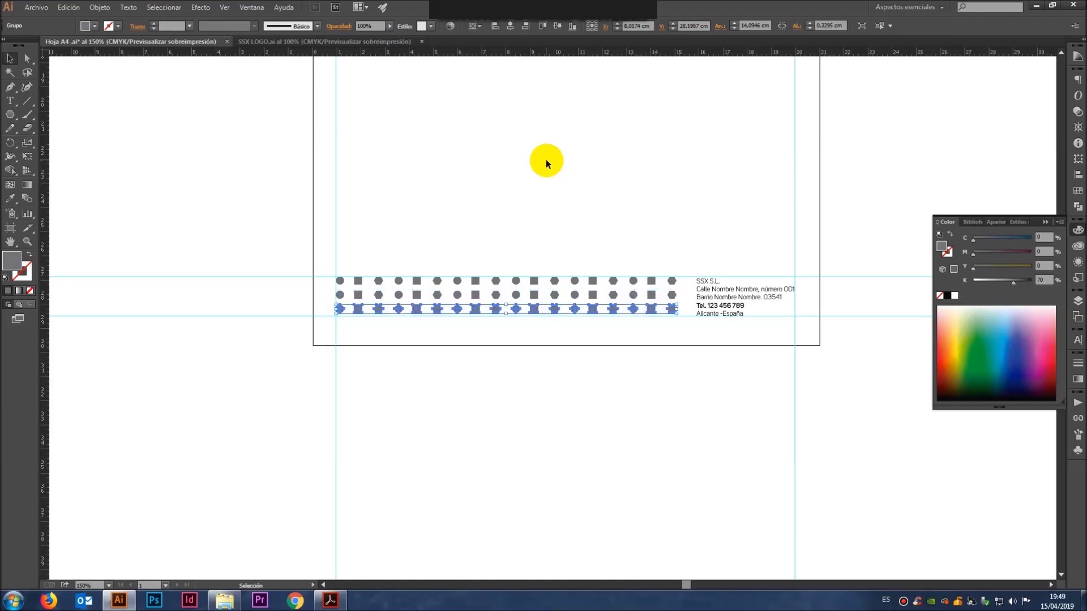
pyautogui.click(546, 163)
# Step: Marquee-select all three dot rows, leaving out the contact text
pyautogui.moveTo(563, 179)
pyautogui.mouseDown()
pyautogui.moveTo(515, 335)
pyautogui.moveTo(510, 407)
pyautogui.moveTo(478, 215)
pyautogui.moveTo(490, 371)
pyautogui.moveTo(477, 283)
pyautogui.moveTo(529, 415)
pyautogui.moveTo(501, 143)
pyautogui.mouseUp()
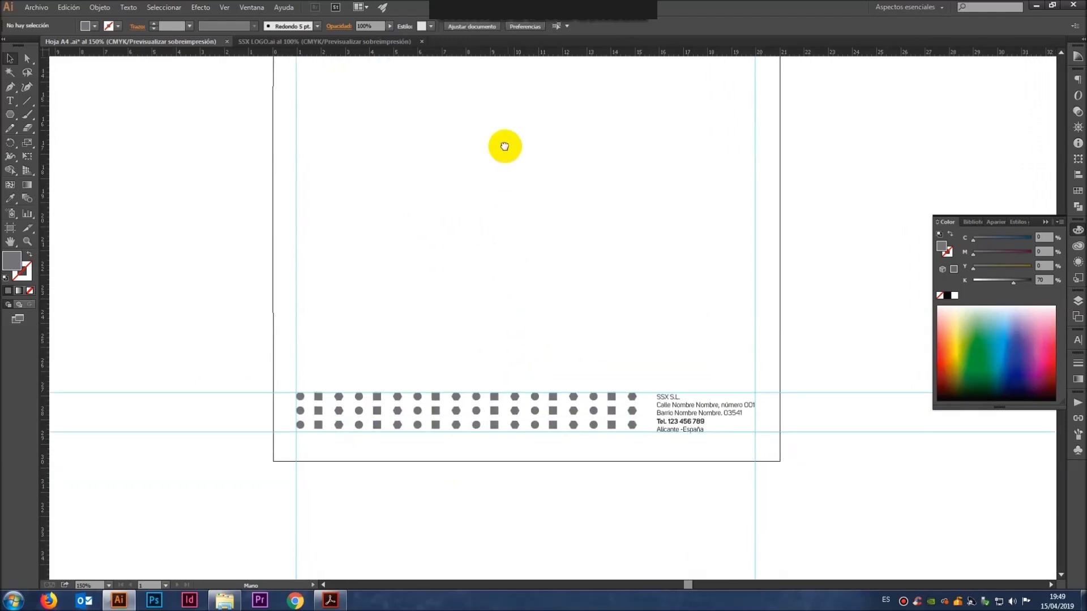
pyautogui.click(376, 389)
pyautogui.click(314, 339)
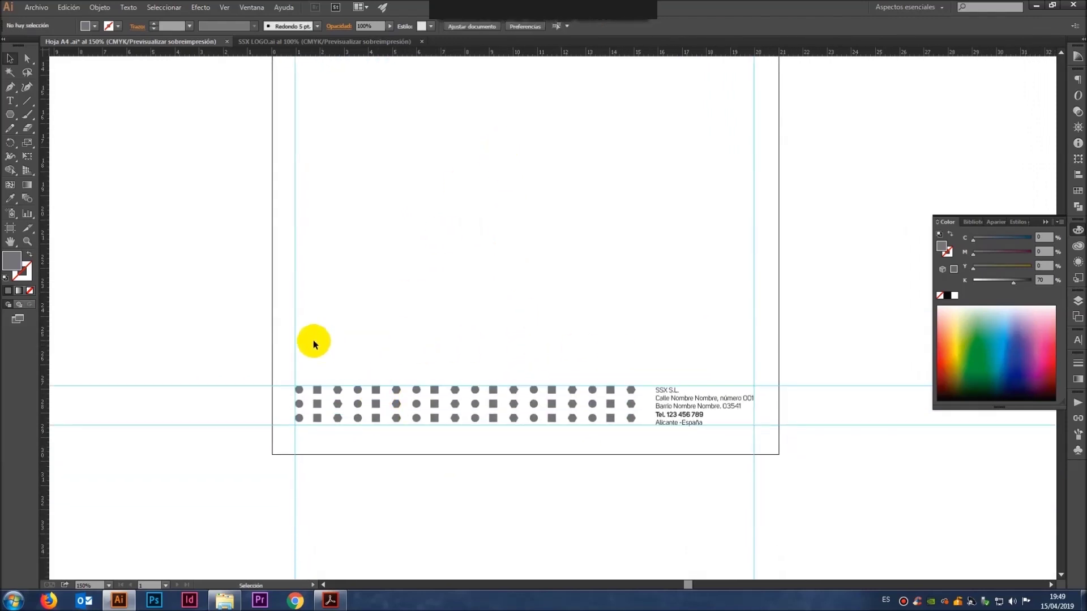
pyautogui.moveTo(284, 326); pyautogui.dragTo(636, 433)
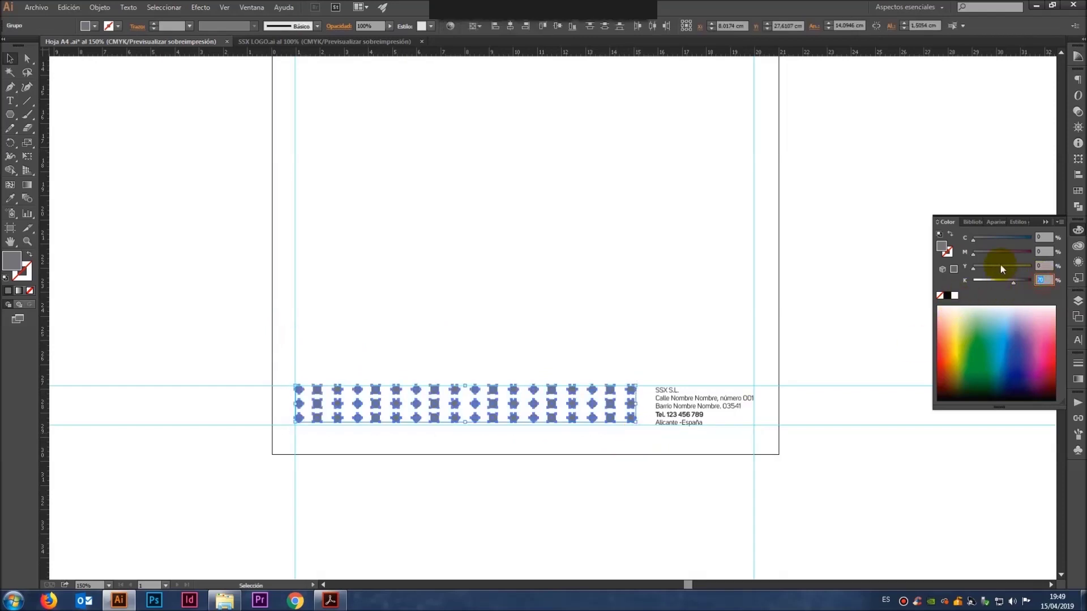
# Step: Lighten the dot pattern to K 50 and fit the letterhead page in view
pyautogui.write('50')
pyautogui.press('Return')
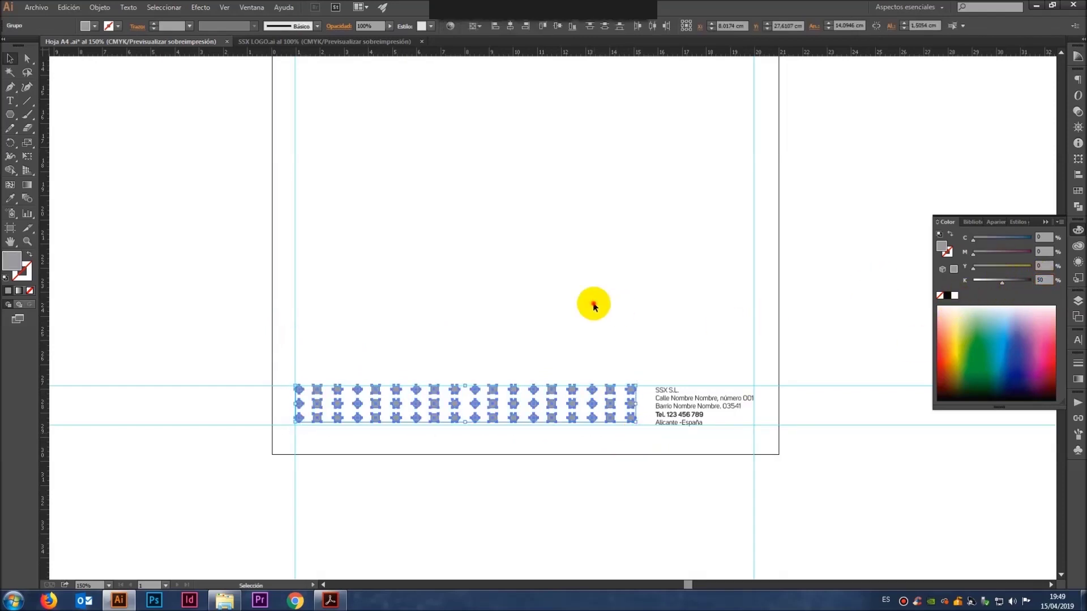
pyautogui.click(589, 303)
pyautogui.moveTo(550, 177); pyautogui.dragTo(542, 239)
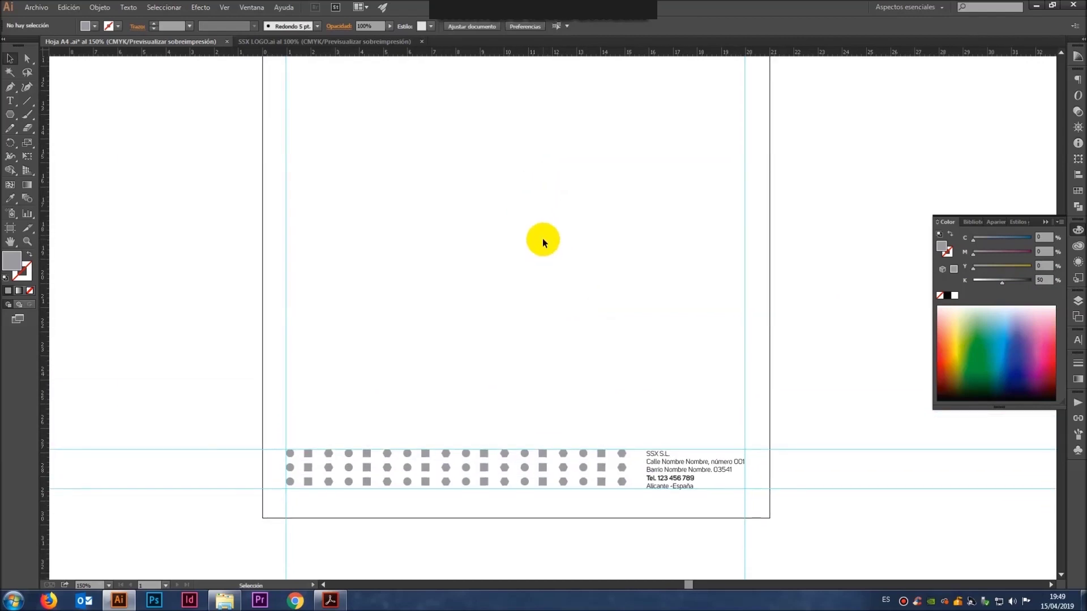
pyautogui.hotkey('ctrl', '0')
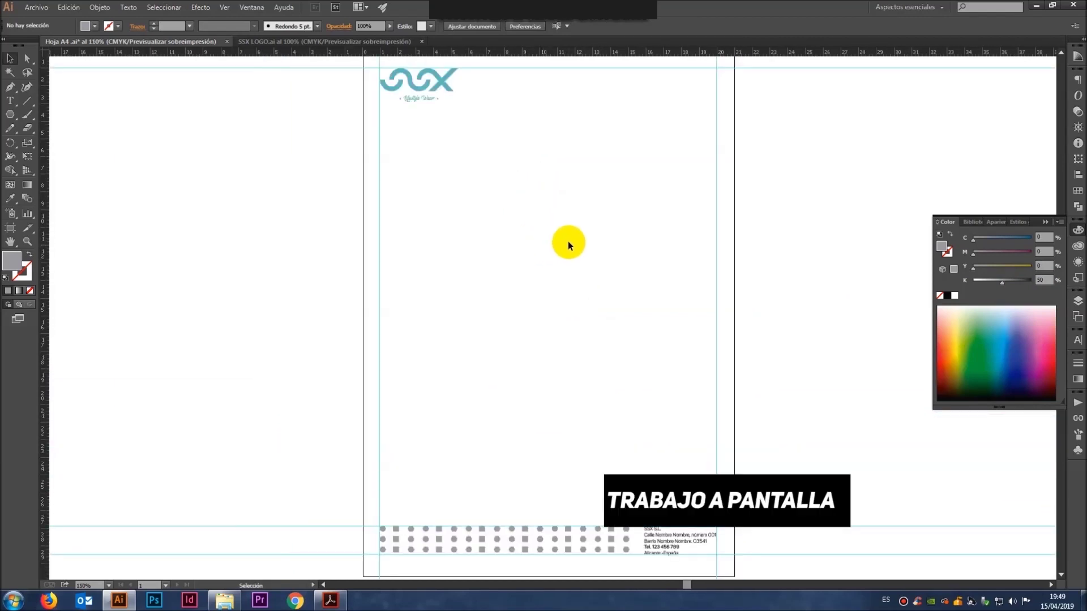
# Step: Hide the rulers and guides on the letterhead
pyautogui.hotkey('ctrl', 'r')
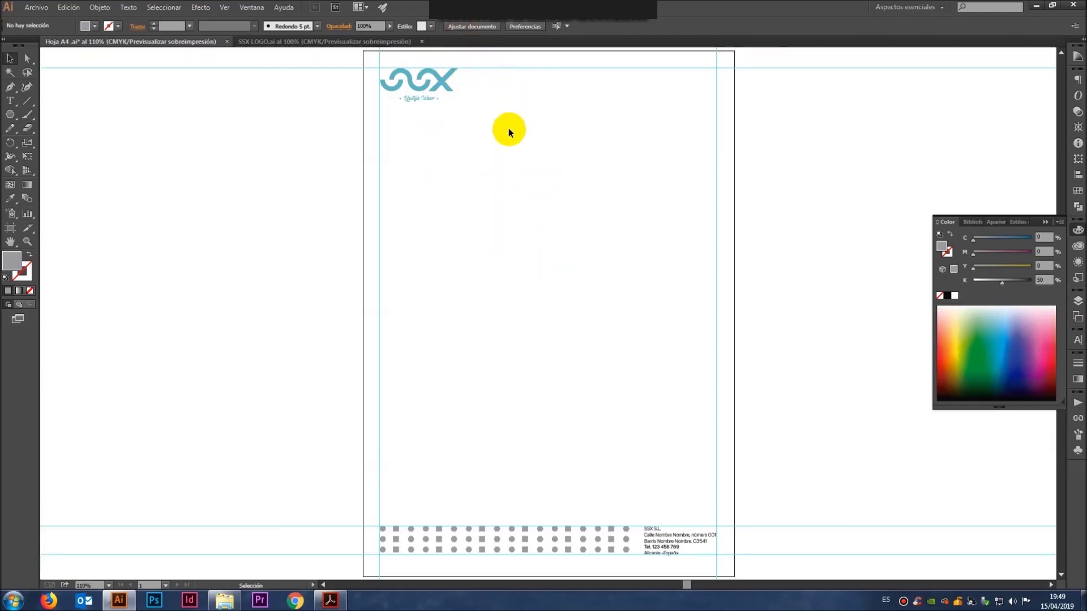
pyautogui.rightClick(478, 136)
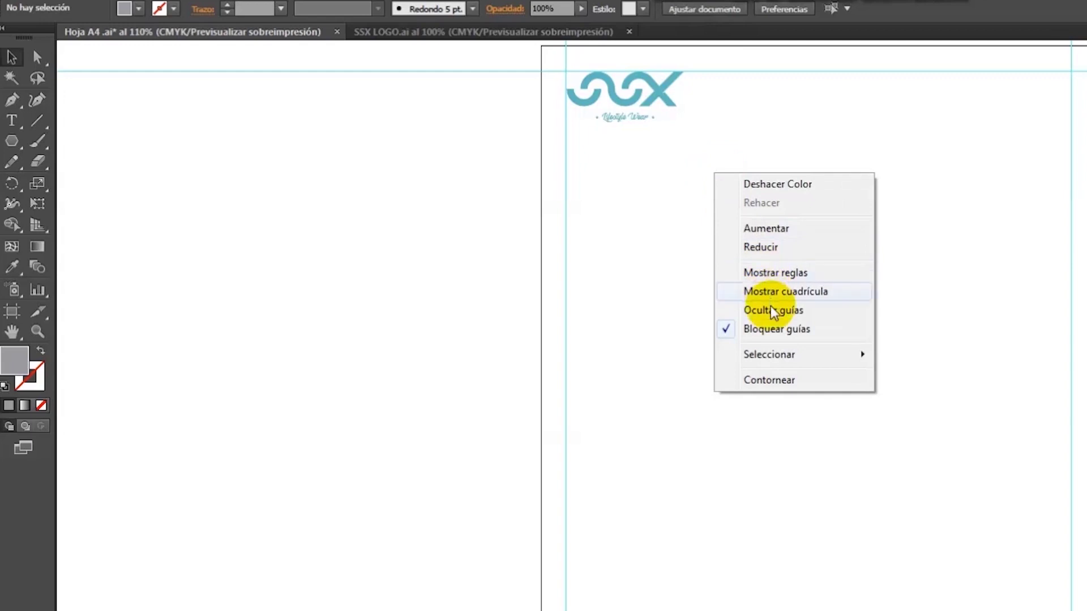
pyautogui.click(515, 226)
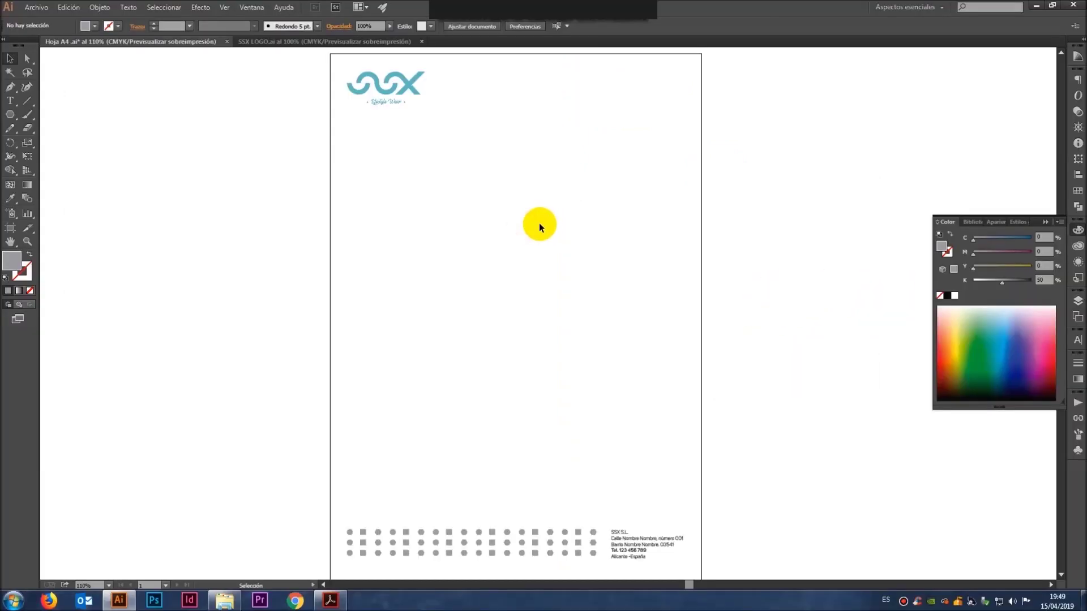
pyautogui.press('space')
pyautogui.moveTo(534, 225); pyautogui.dragTo(521, 229)
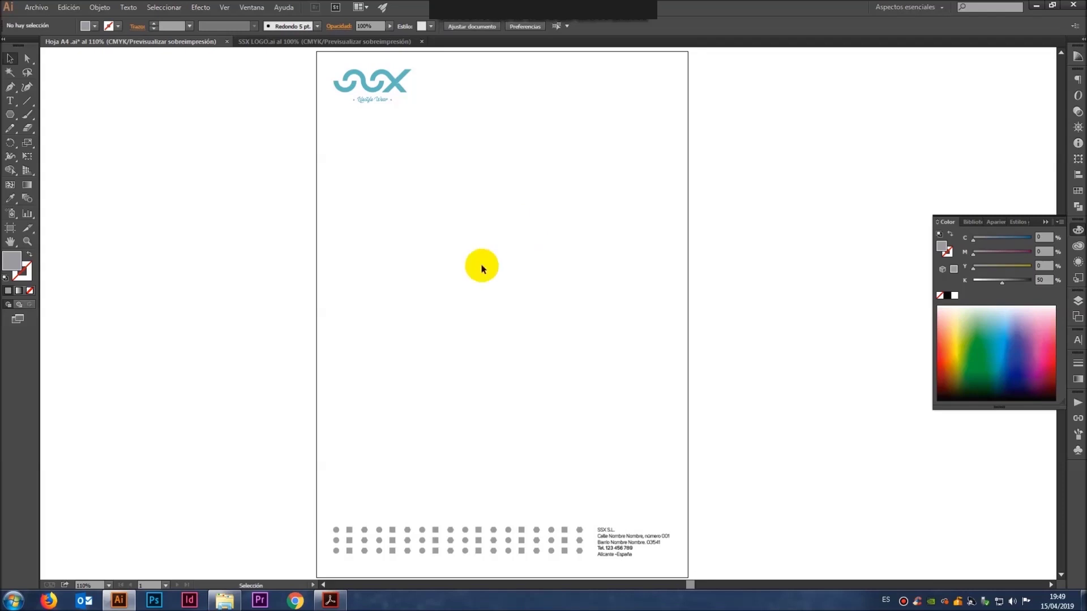
# Step: Lighten the dots further to K 30, save the letterhead, and begin a new document
pyautogui.moveTo(332, 485); pyautogui.dragTo(586, 562)
pyautogui.press('Return')
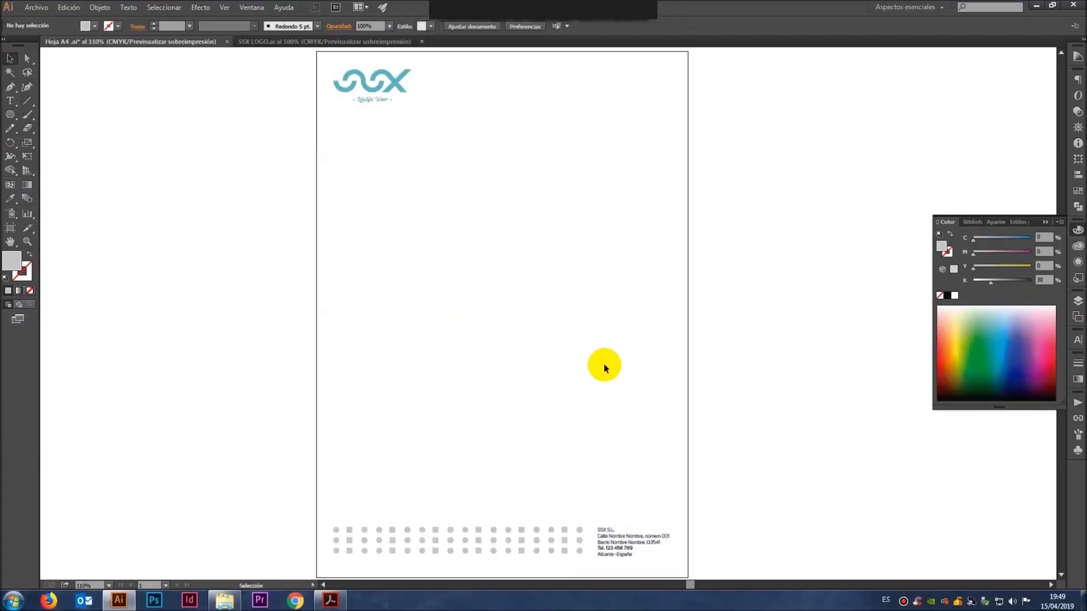
pyautogui.hotkey('ctrl', 's')
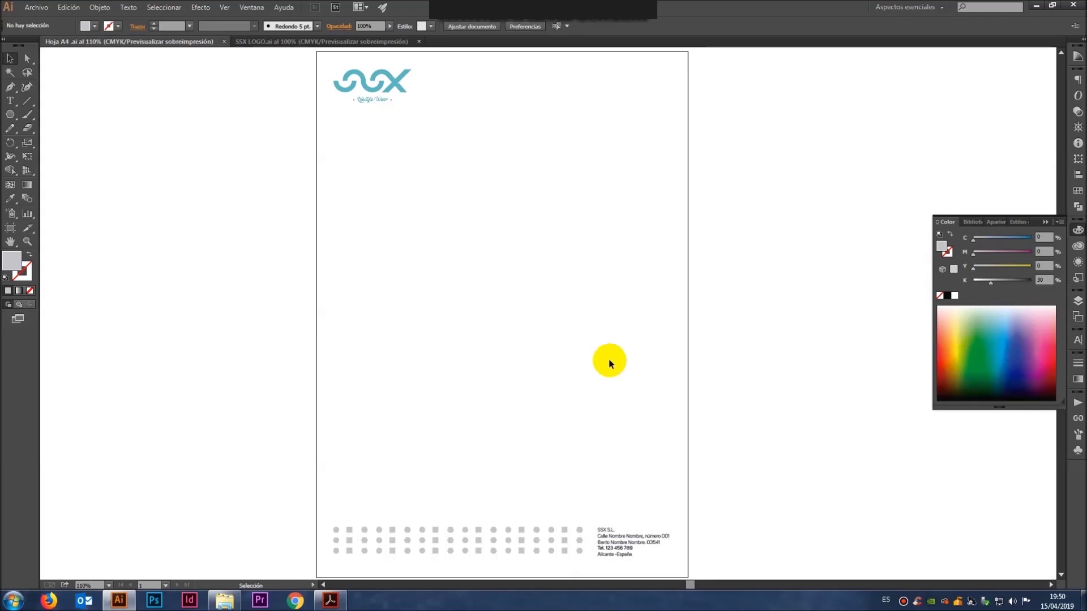
pyautogui.moveTo(608, 357)
pyautogui.mouseDown()
pyautogui.moveTo(553, 358)
pyautogui.moveTo(562, 357)
pyautogui.mouseUp()
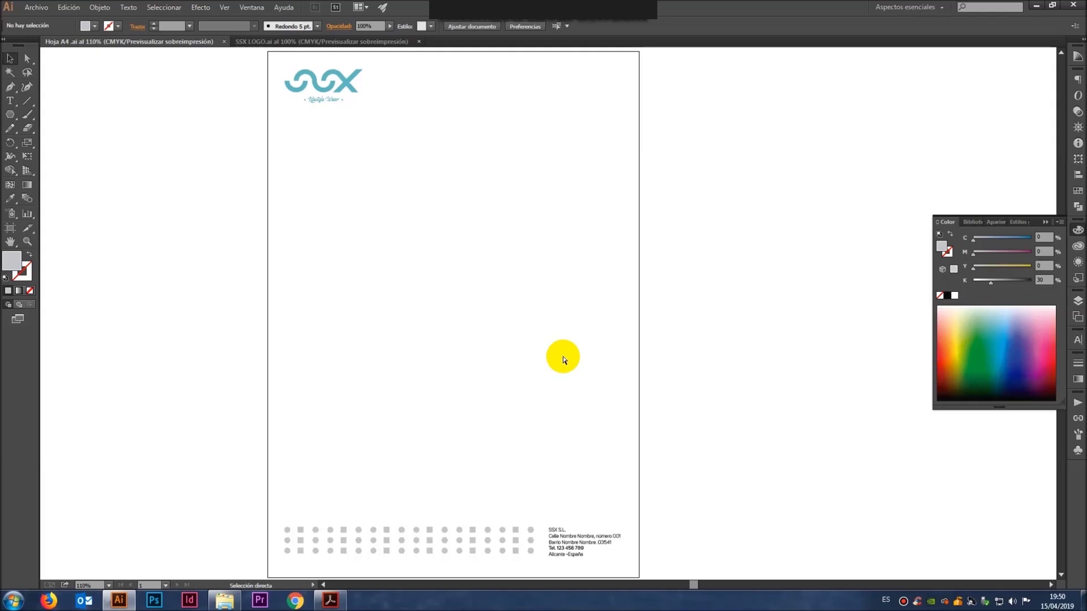
pyautogui.hotkey('ctrl', 'n')
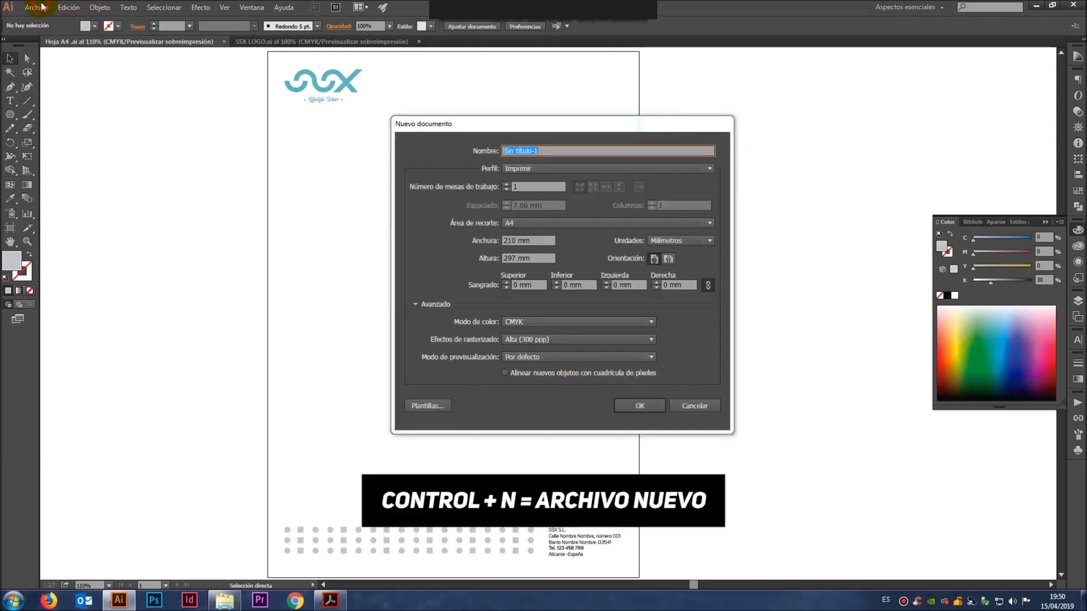
# Step: Create 'Tarjetas de visita' with 2 artboards of 8,5 × 5,5 cm in centimetres and 0,3 cm bleed
pyautogui.write('Tarjetas de vi')
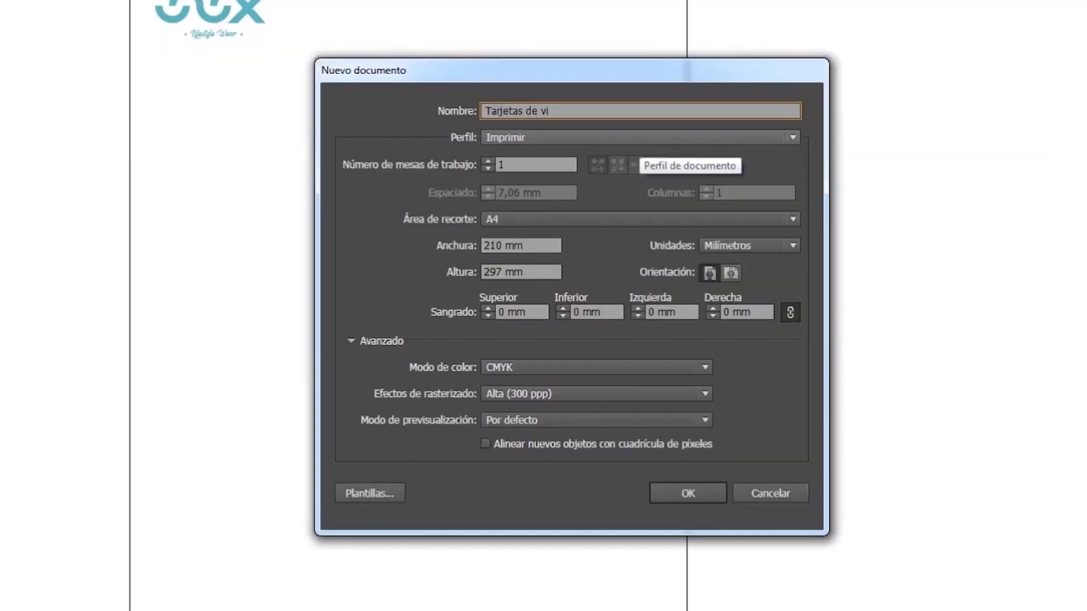
pyautogui.write('sita')
pyautogui.doubleClick(517, 163)
pyautogui.write('2')
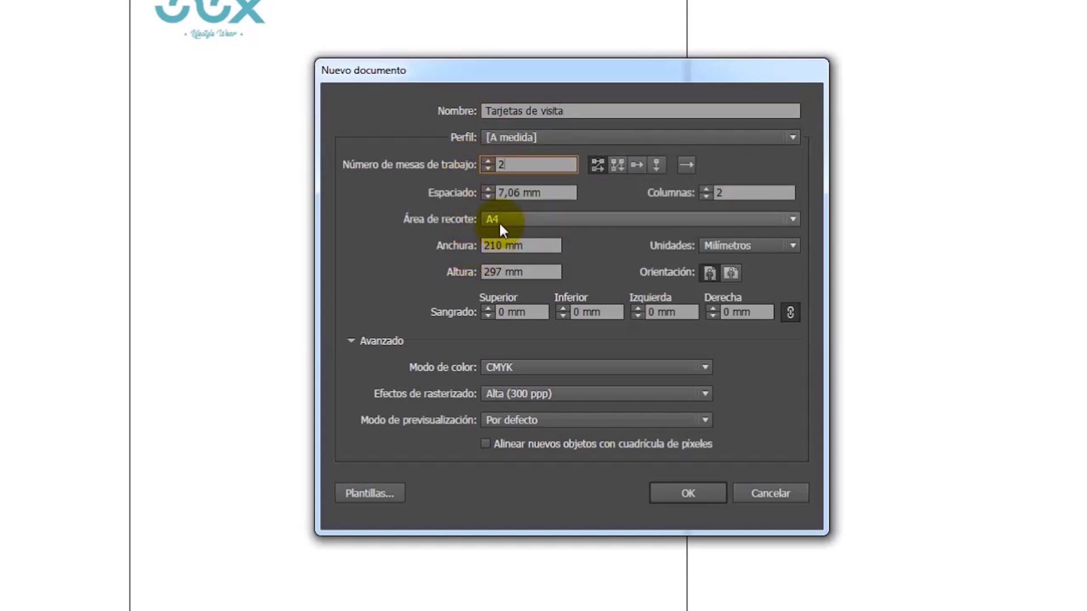
pyautogui.click(764, 243)
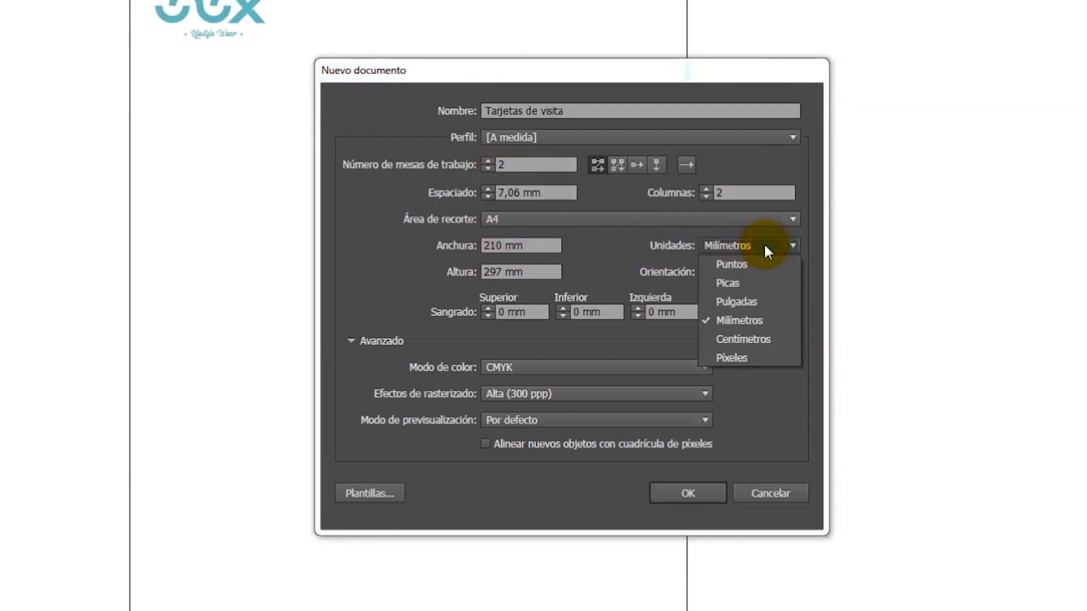
pyautogui.click(762, 334)
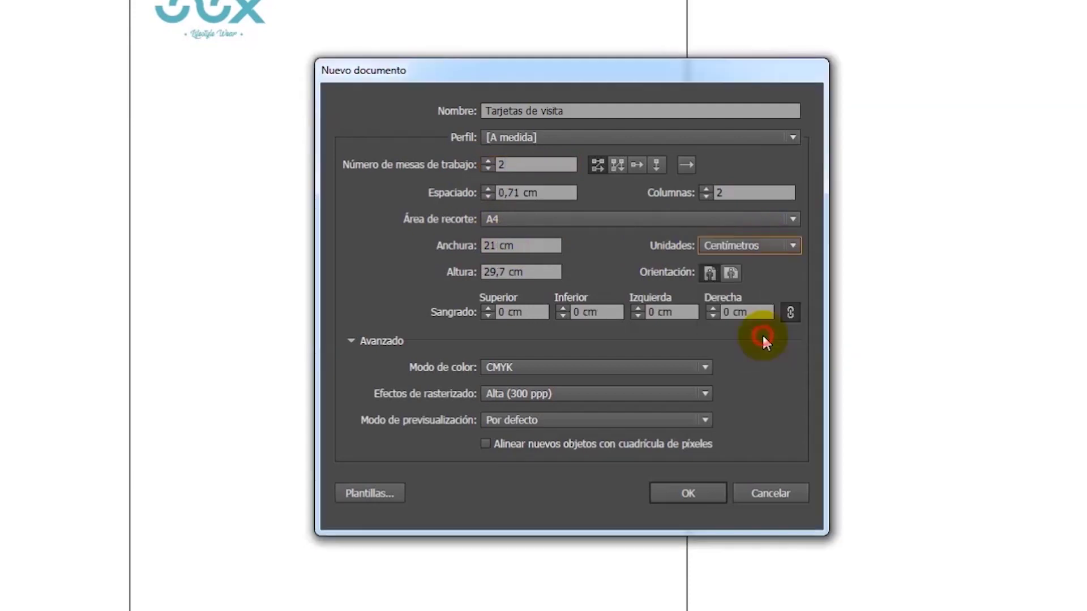
pyautogui.doubleClick(523, 252)
pyautogui.write('8,5')
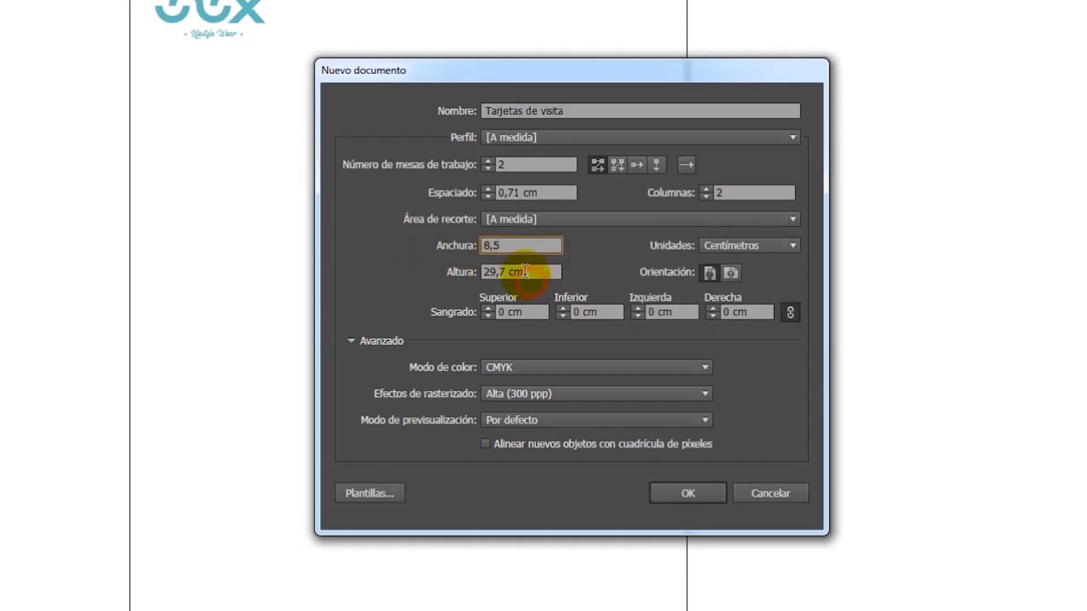
pyautogui.doubleClick(525, 271)
pyautogui.write('5,5')
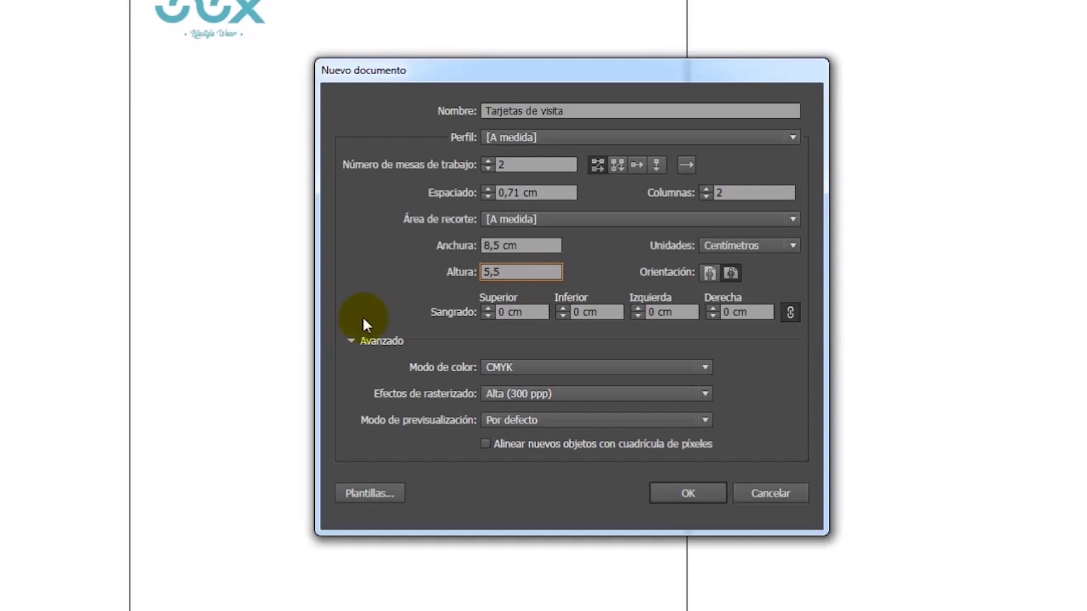
pyautogui.doubleClick(503, 312)
pyautogui.write('2')
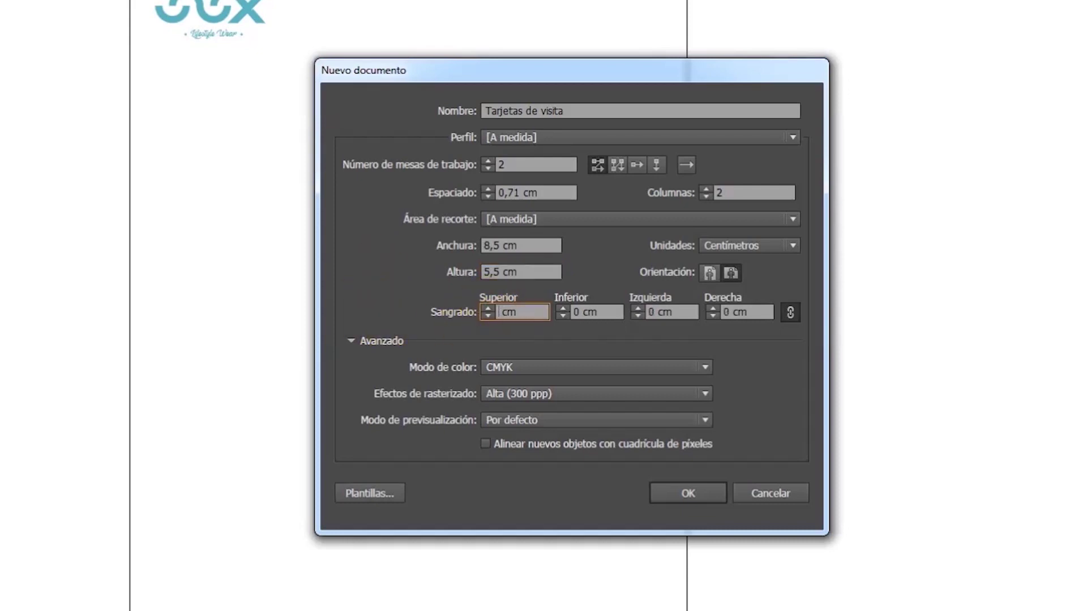
pyautogui.write(',3')
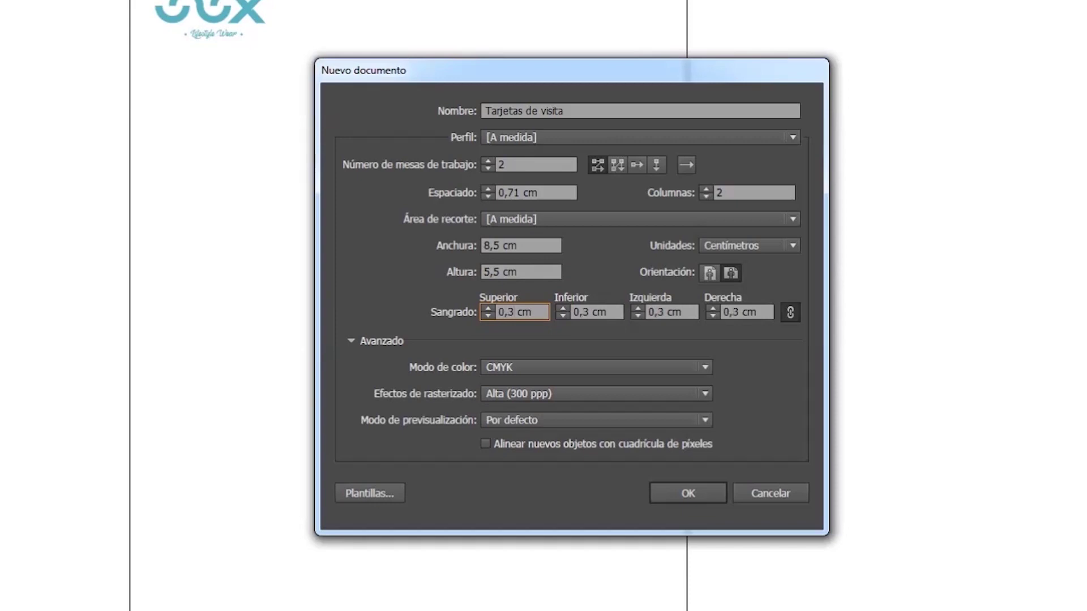
pyautogui.click(702, 498)
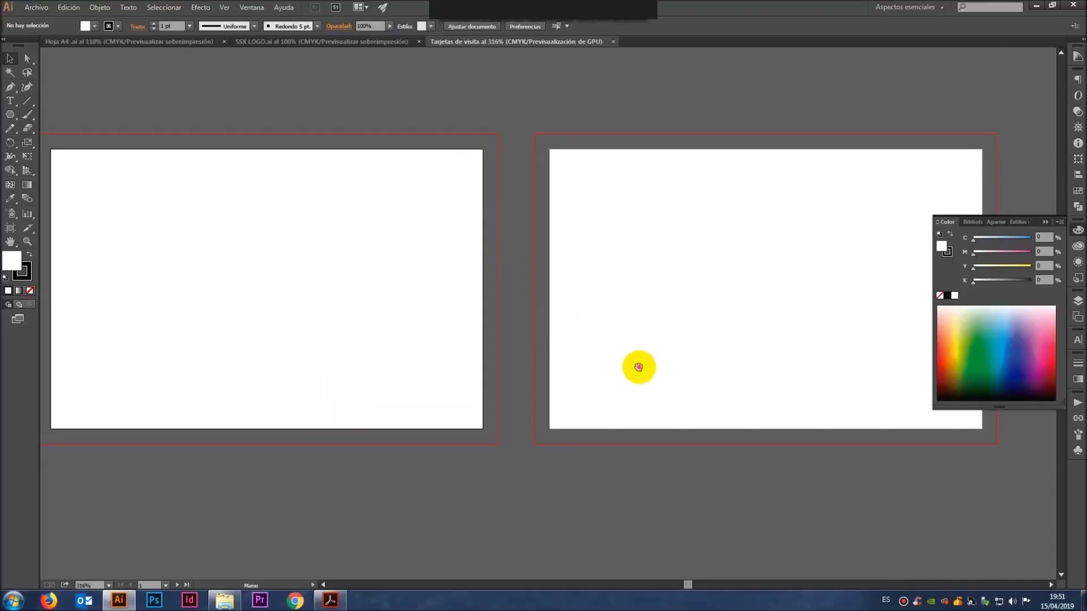
# Step: Turn on overprint preview at 300% zoom and check the scanned card sketch in Acrobat Reader
pyautogui.moveTo(638, 367); pyautogui.dragTo(667, 367)
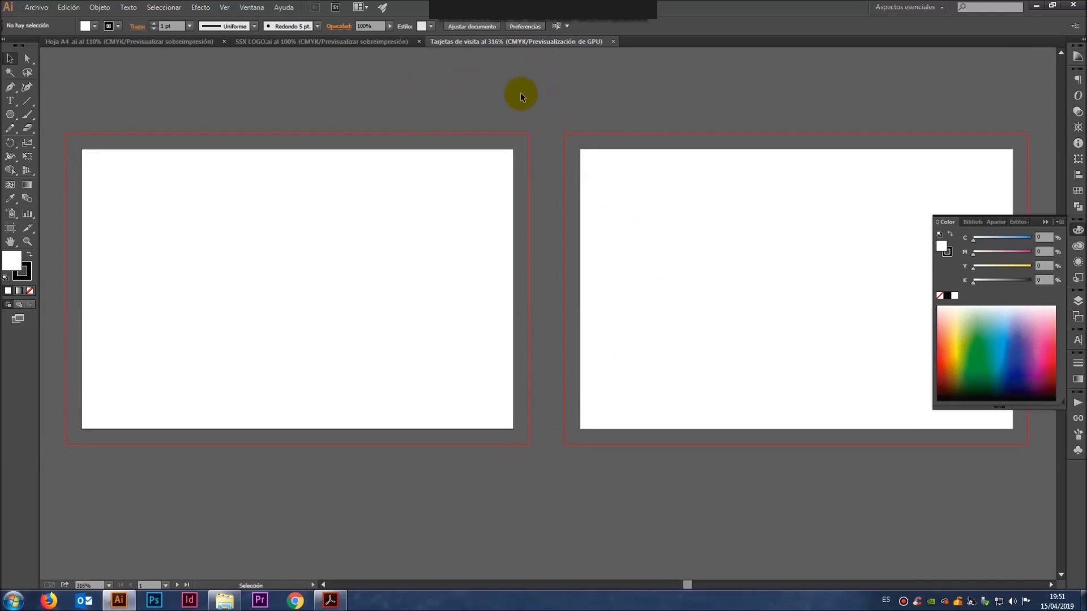
pyautogui.hotkey('ctrl', 'alt', 'shift', 'y')
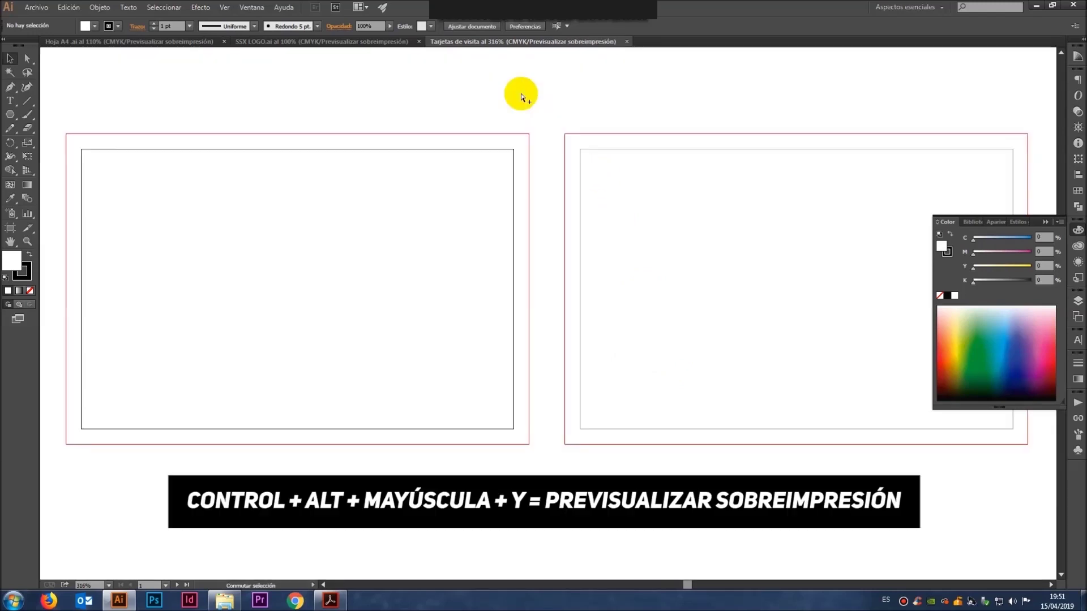
pyautogui.hotkey('ctrl', '-')
pyautogui.moveTo(452, 156); pyautogui.dragTo(480, 173)
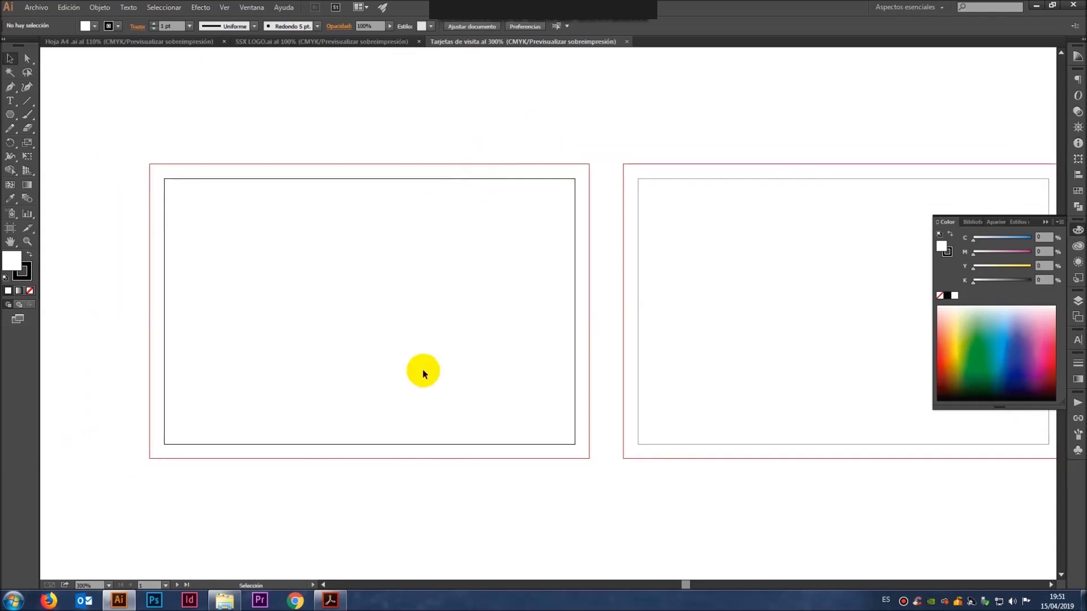
pyautogui.click(331, 601)
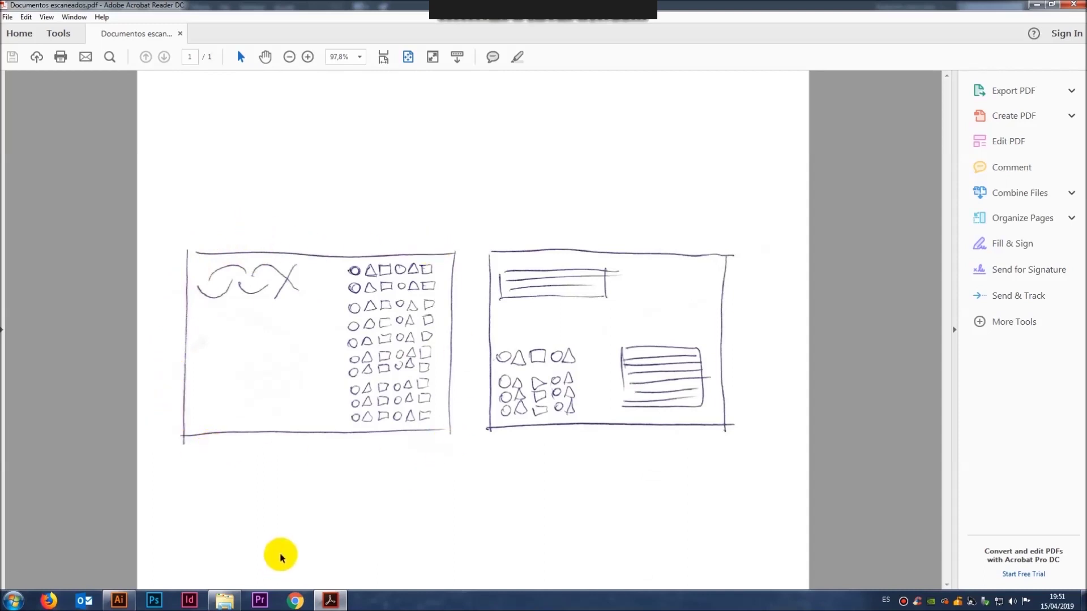
pyautogui.click(120, 600)
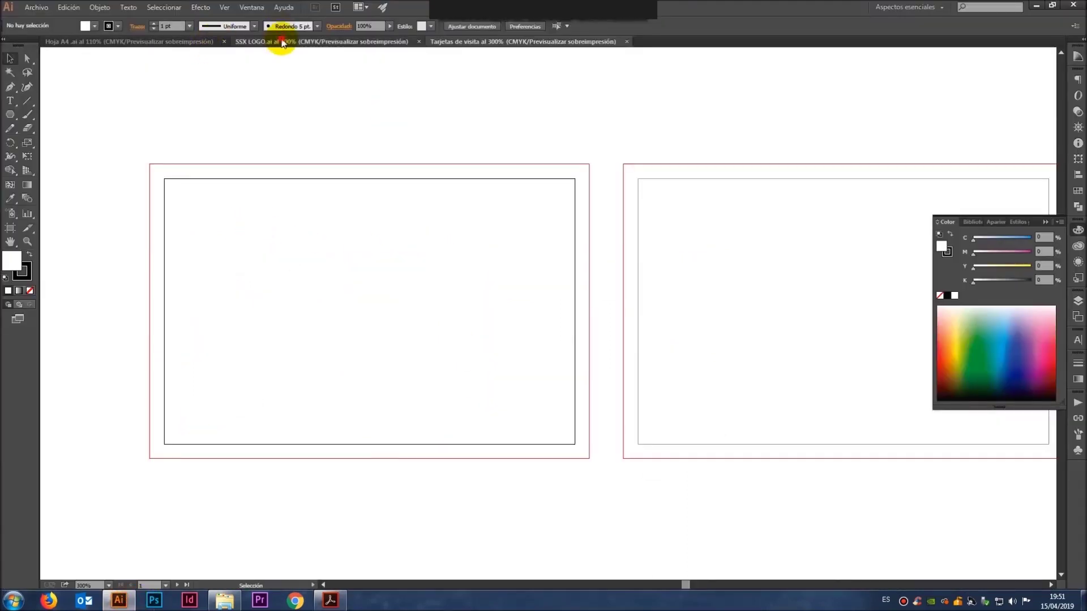
# Step: Select the SSX logo on the Hoja A4 sheet
pyautogui.click(279, 42)
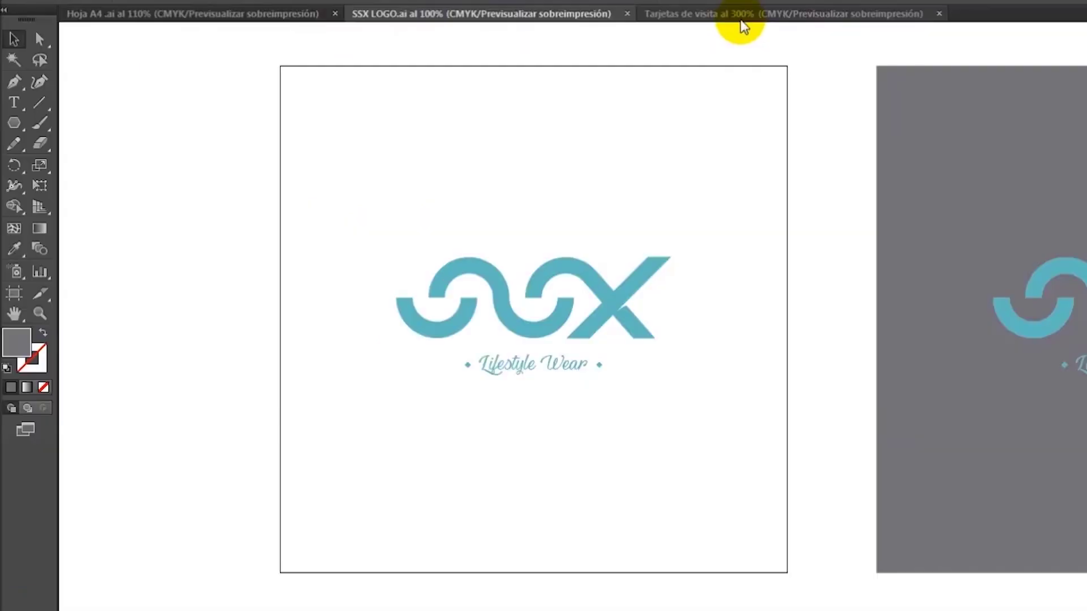
pyautogui.click(740, 20)
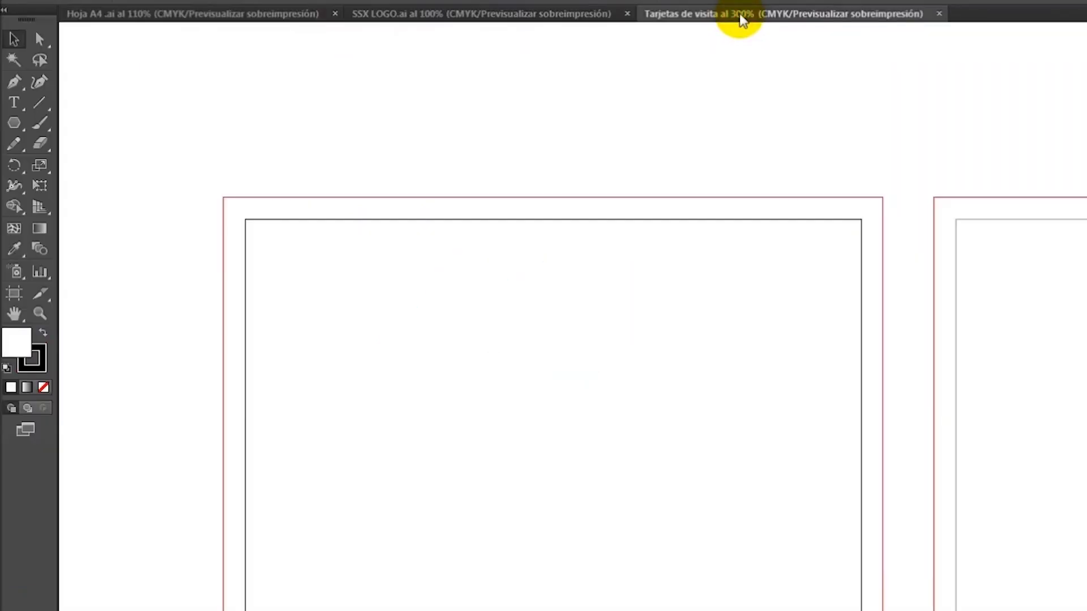
pyautogui.click(586, 24)
pyautogui.click(279, 21)
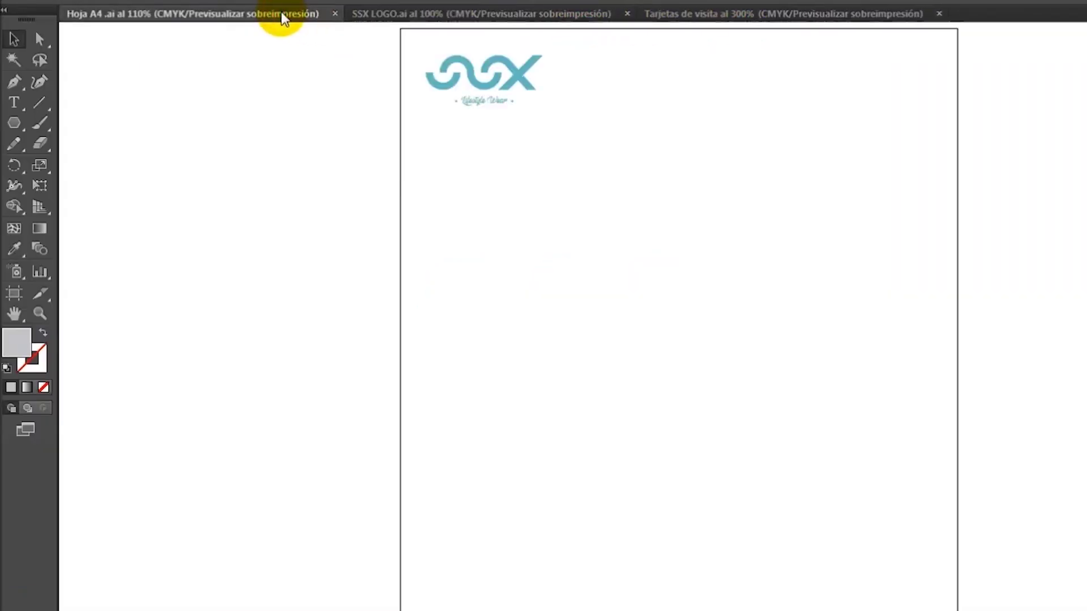
pyautogui.click(722, 20)
pyautogui.click(286, 19)
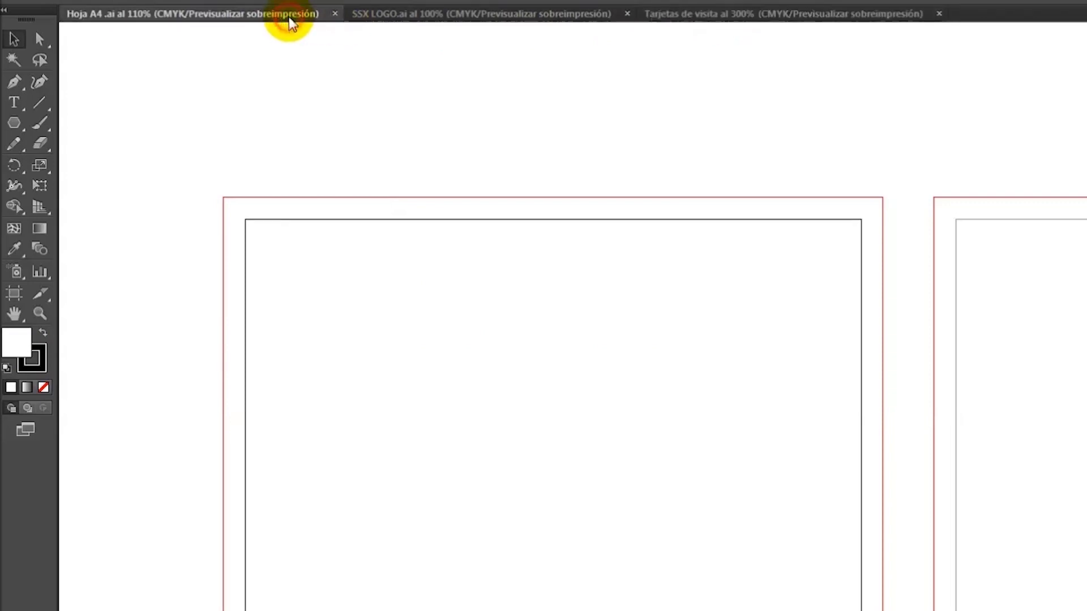
pyautogui.moveTo(605, 142)
pyautogui.mouseDown()
pyautogui.moveTo(434, 55)
pyautogui.moveTo(253, 104)
pyautogui.mouseUp()
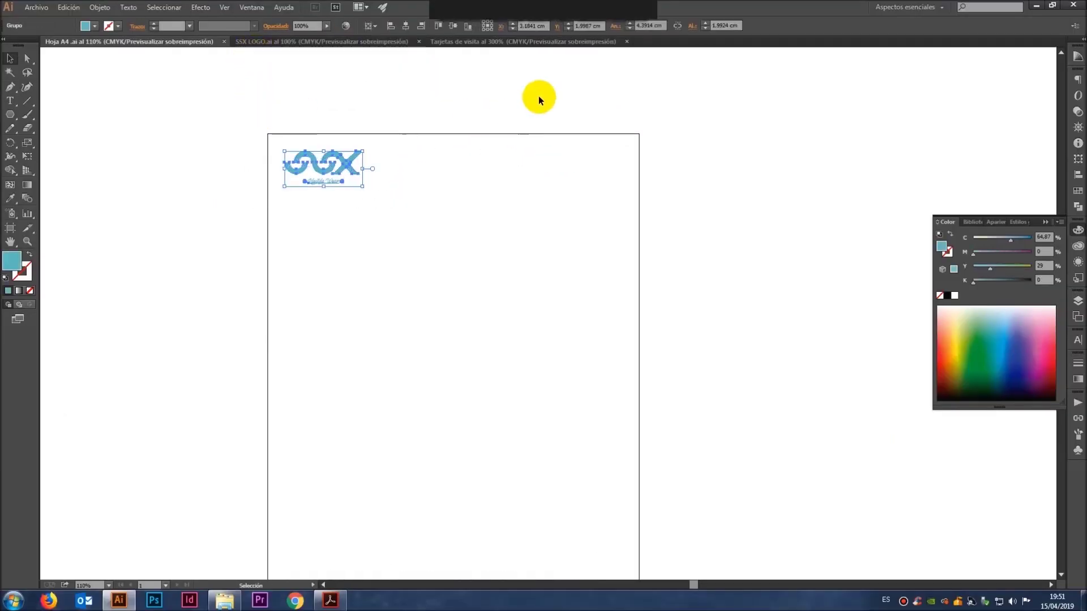
# Step: Paste the logo into Tarjetas de visita at the first card's upper-left
pyautogui.click(519, 42)
pyautogui.click(524, 340)
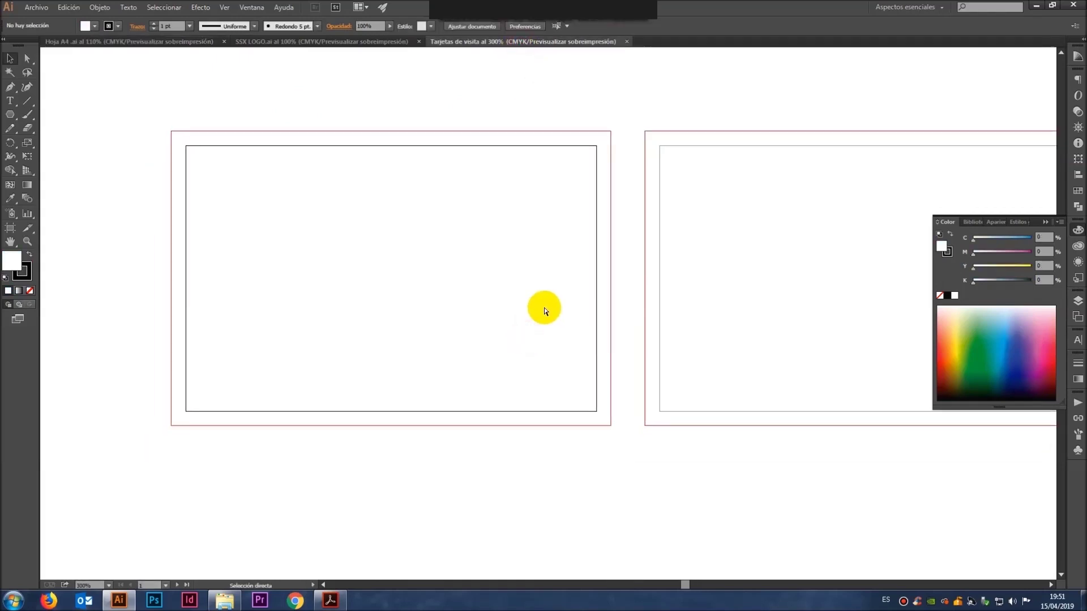
pyautogui.hotkey('ctrl', 'v')
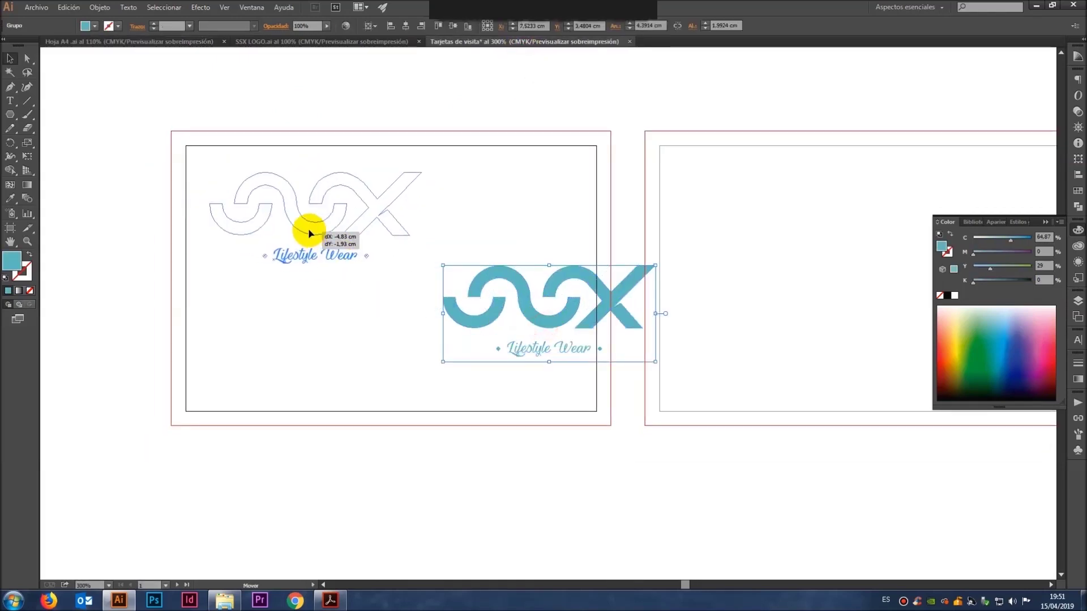
pyautogui.moveTo(545, 315); pyautogui.dragTo(309, 219)
pyautogui.click(433, 357)
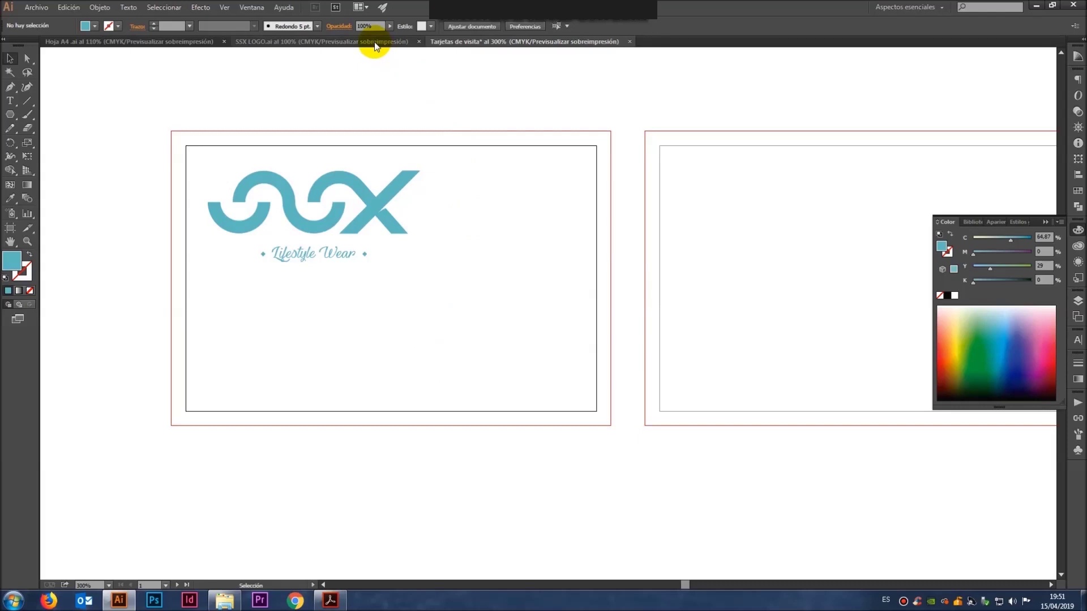
# Step: Choose the Rectangle tool from the basic shape tools
pyautogui.click(14, 116)
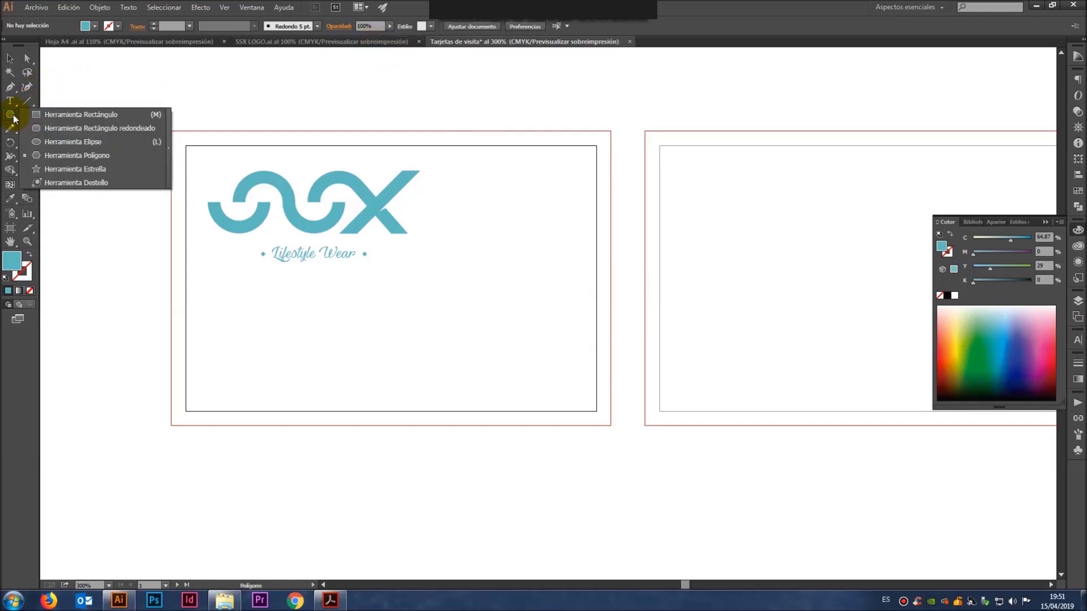
pyautogui.click(10, 117)
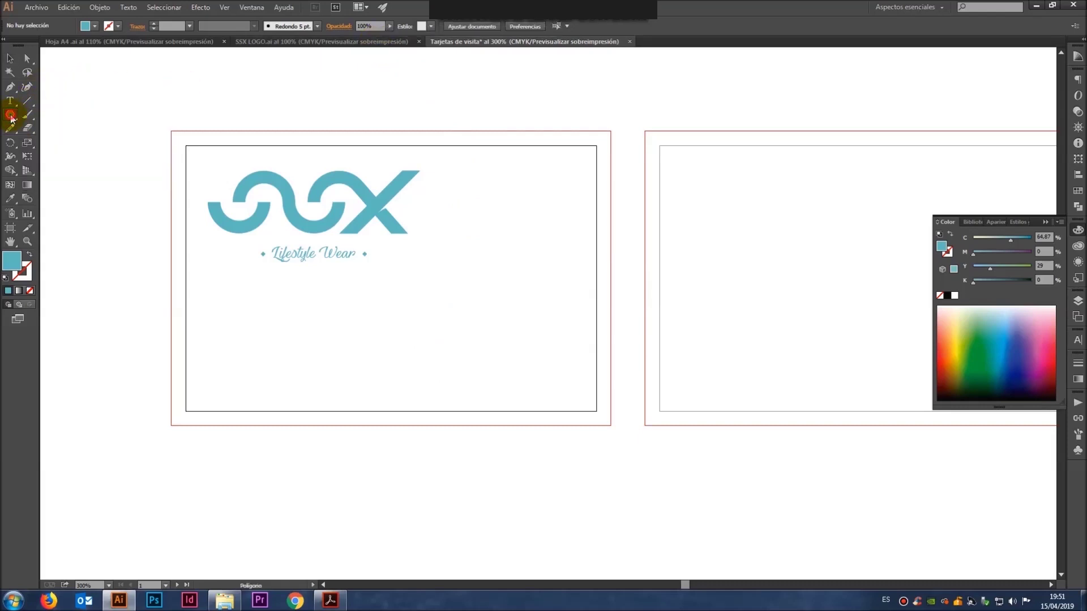
pyautogui.click(10, 117)
pyautogui.click(39, 114)
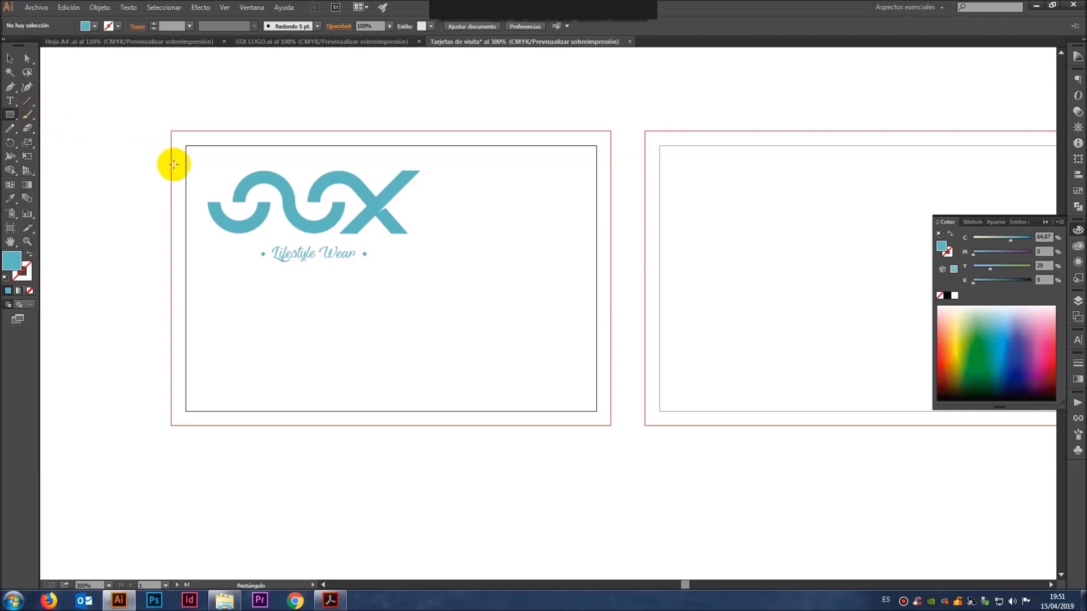
# Step: Draw a 9,1 × 6,1 cm rectangle over the first card to the bleed, filled CMYK 0/0/0/70
pyautogui.moveTo(172, 131); pyautogui.dragTo(610, 425)
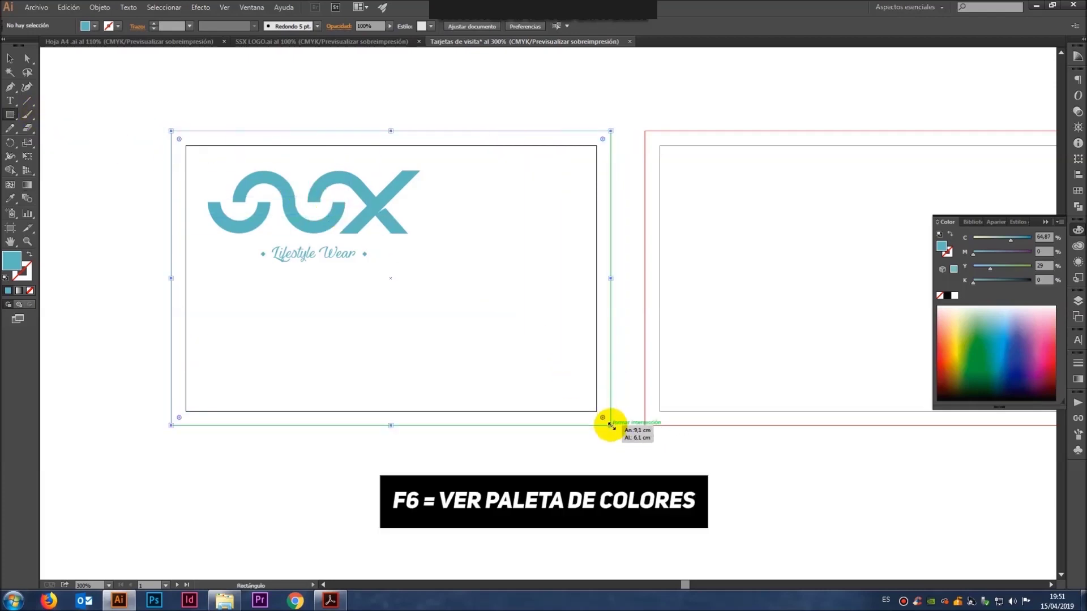
pyautogui.moveTo(610, 425); pyautogui.dragTo(610, 425)
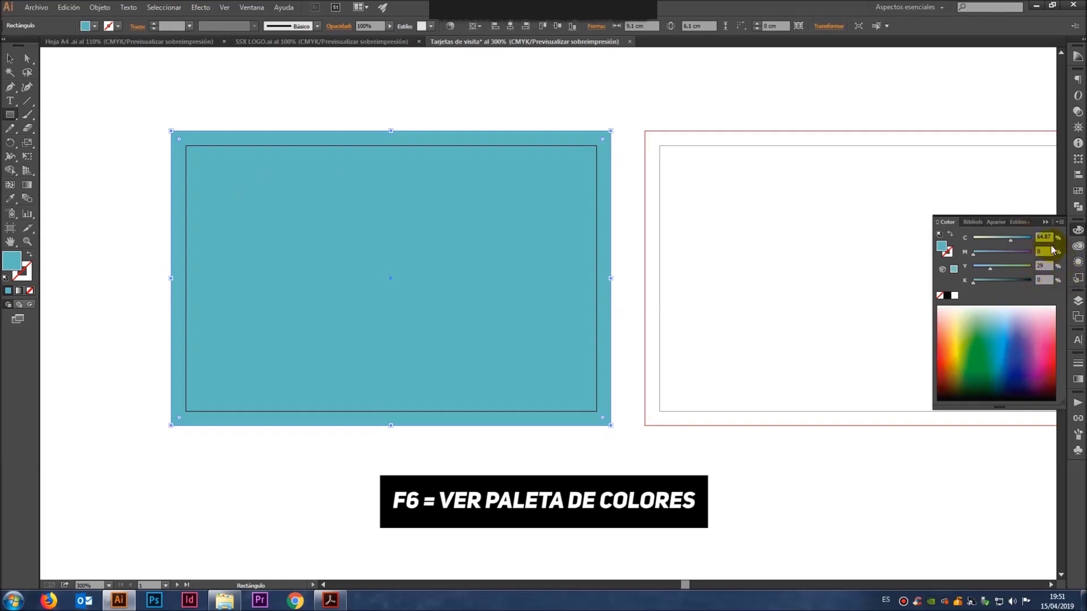
pyautogui.click(1047, 236)
pyautogui.write('0')
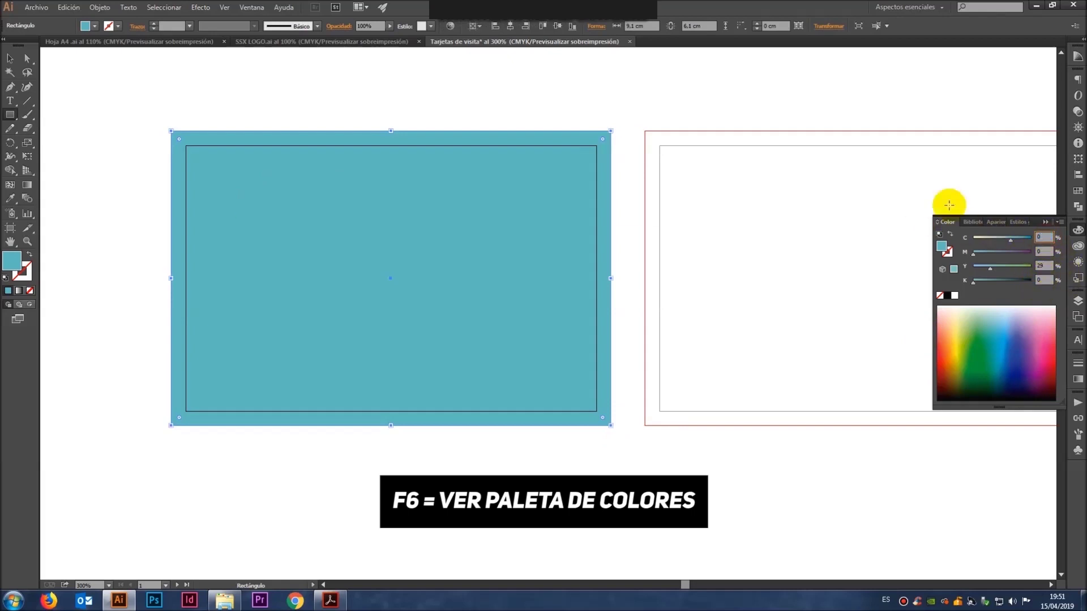
pyautogui.press('Tab')
pyautogui.press('Tab')
pyautogui.click(1044, 280)
pyautogui.write('70')
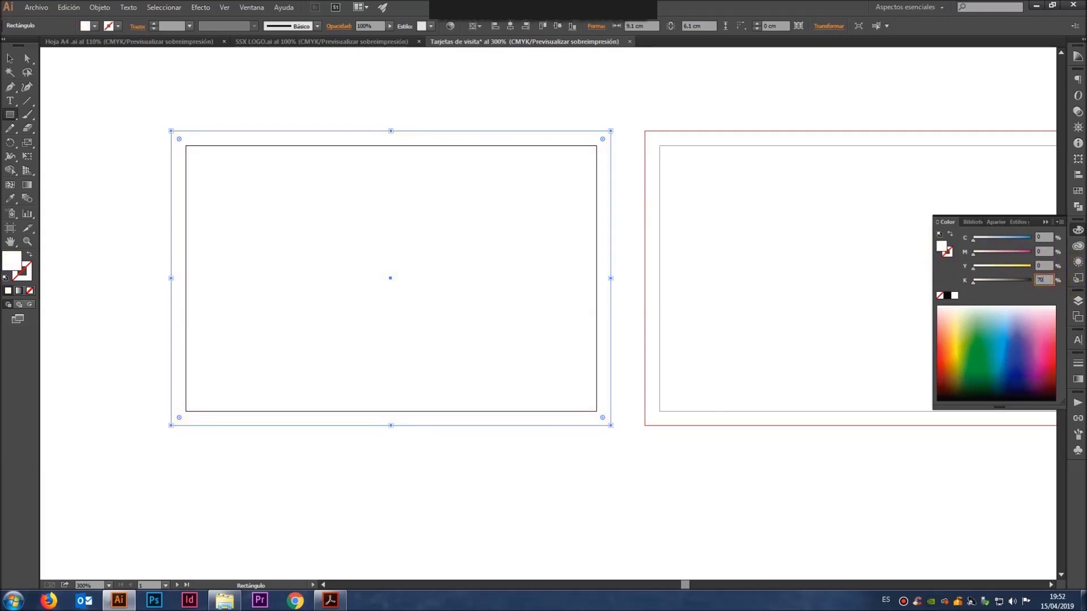
pyautogui.press('Return')
# Step: Send the grey rectangle behind the logo and lock it
pyautogui.click(12, 59)
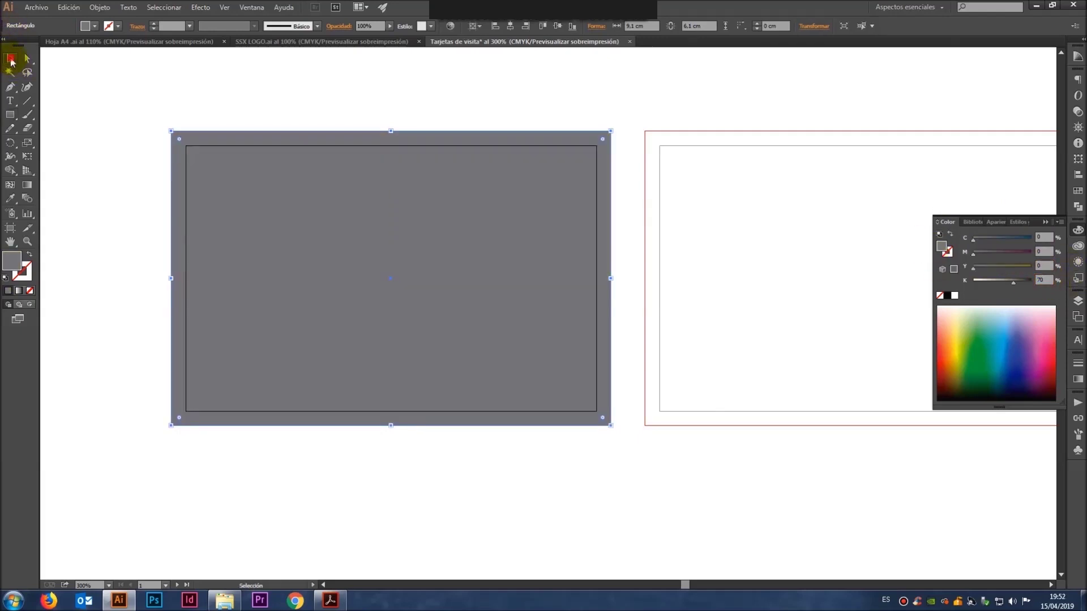
pyautogui.click(116, 131)
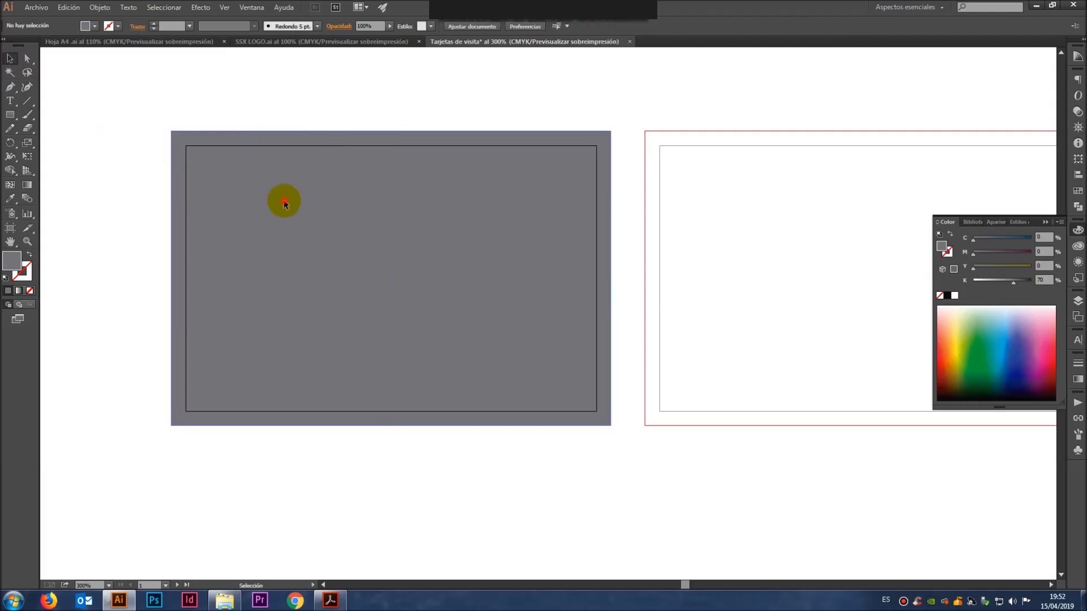
pyautogui.click(285, 205)
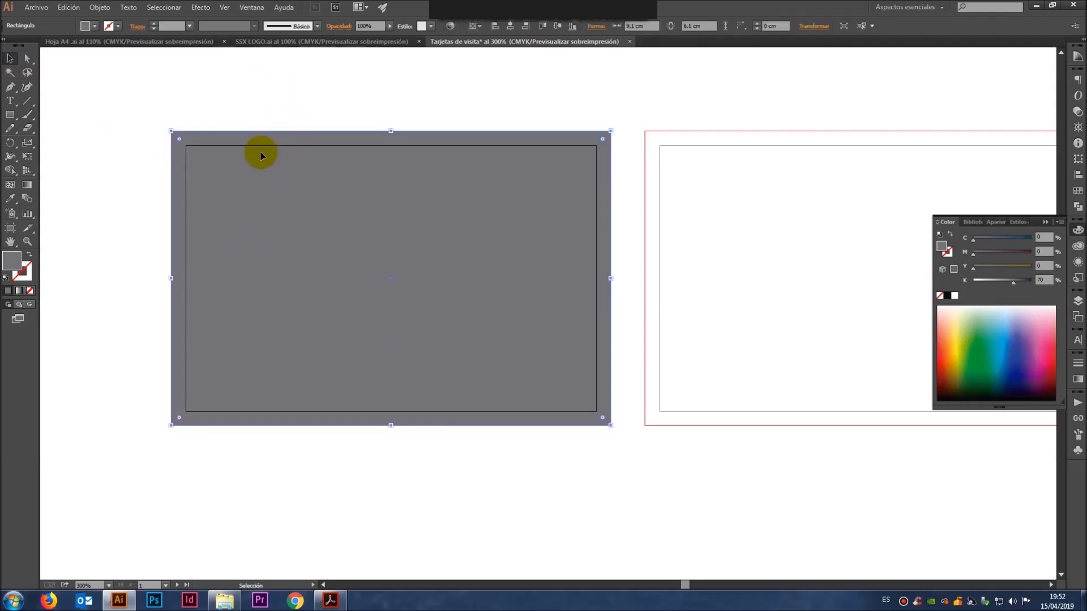
pyautogui.rightClick(260, 153)
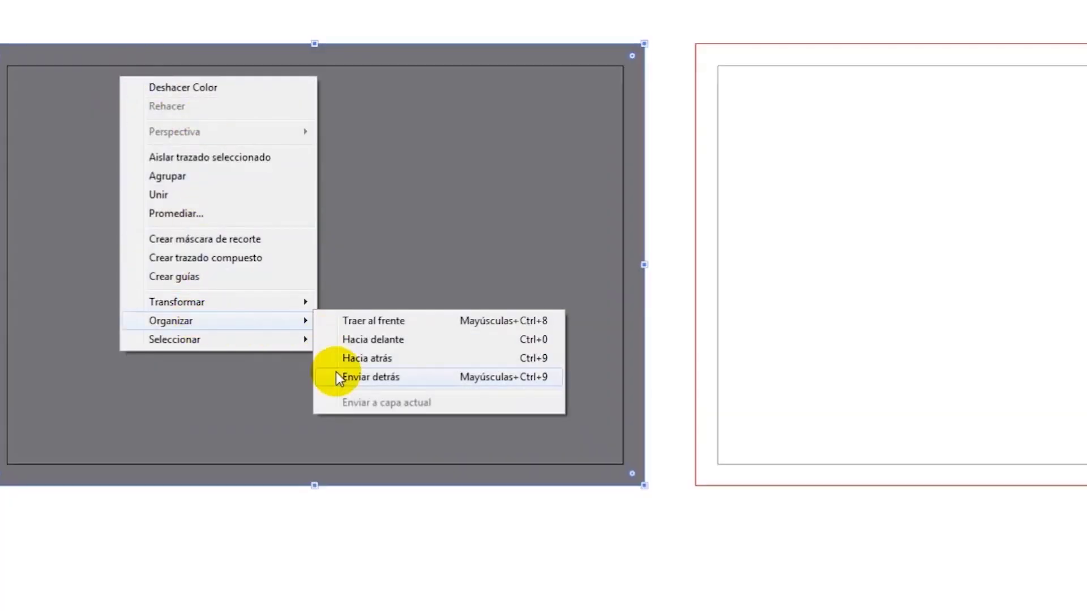
pyautogui.click(339, 377)
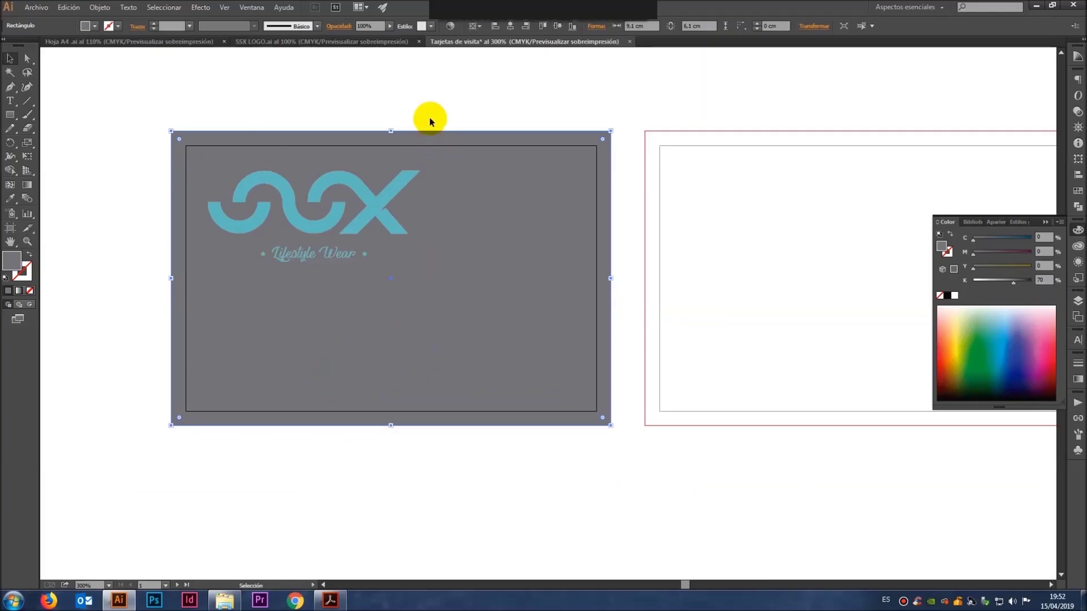
pyautogui.hotkey('ctrl', 'shift', 'a')
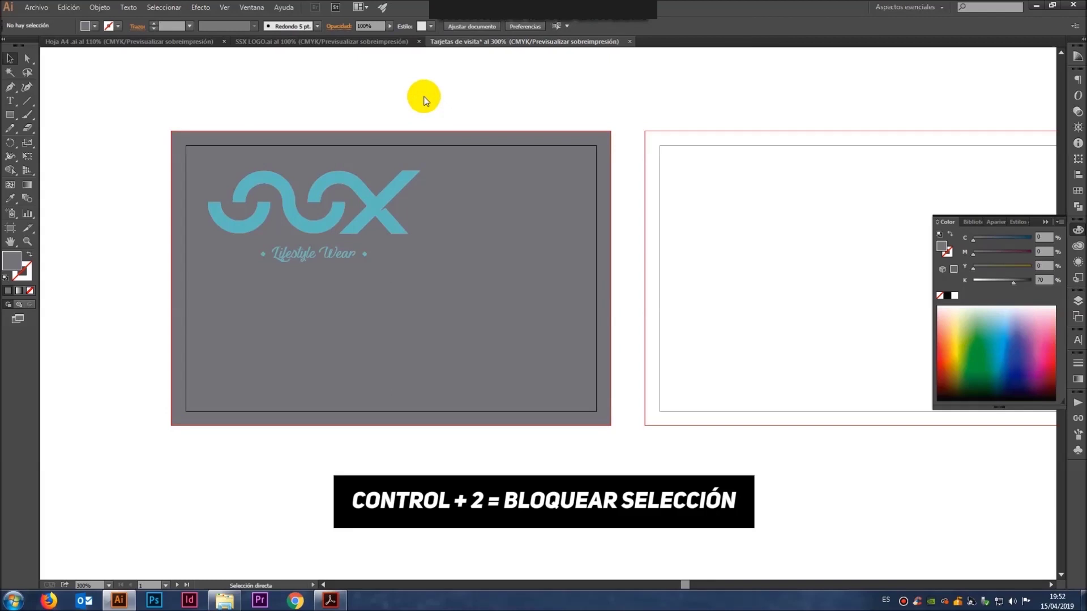
# Step: Save the file as Tarjetas de visita in Illustrator format
pyautogui.hotkey('ctrl', 's')
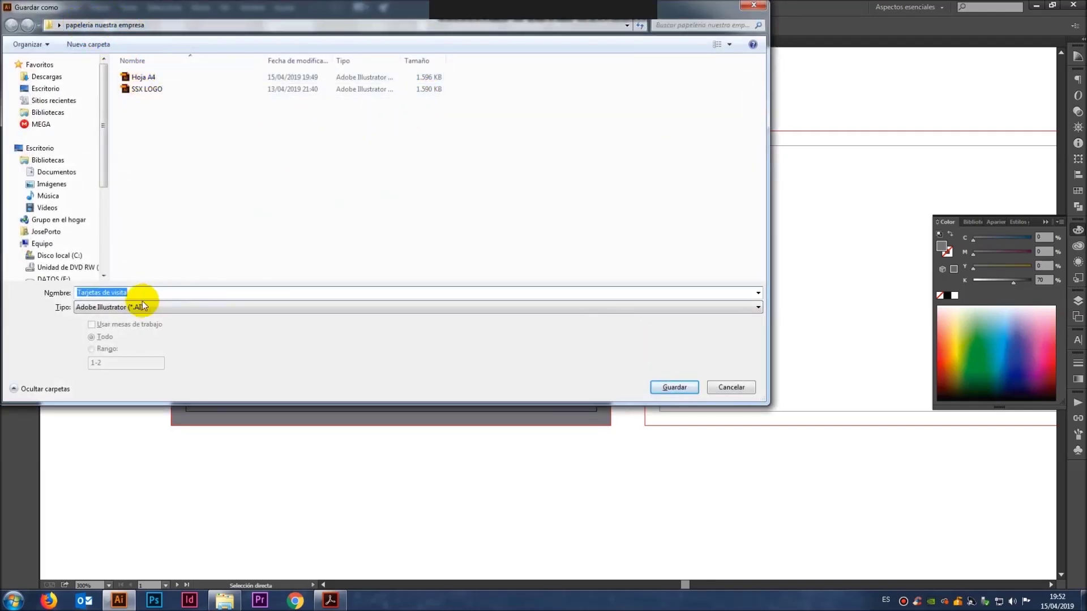
pyautogui.click(685, 387)
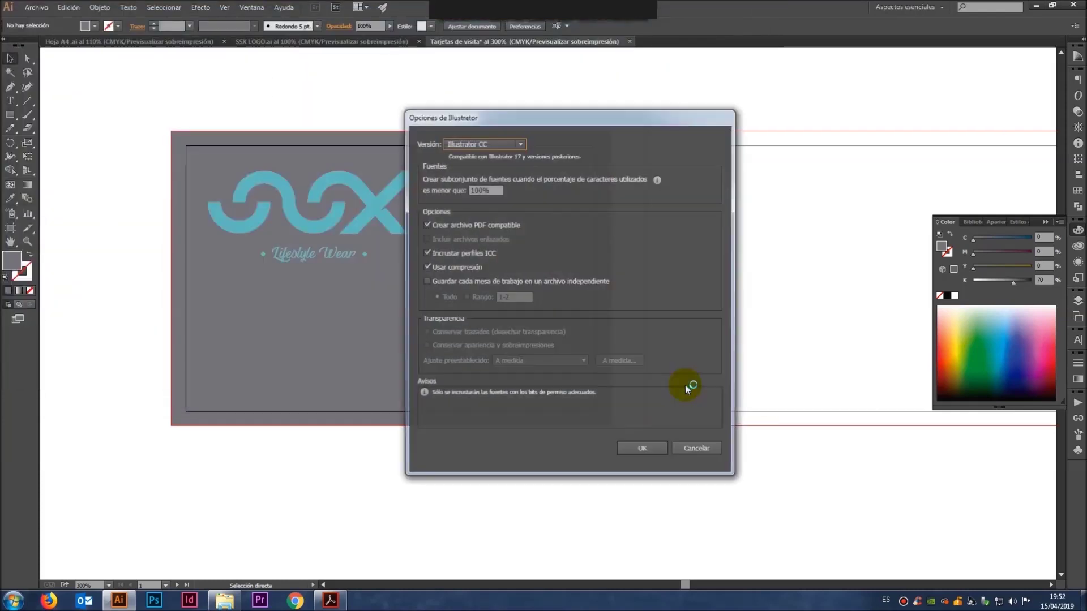
pyautogui.click(649, 450)
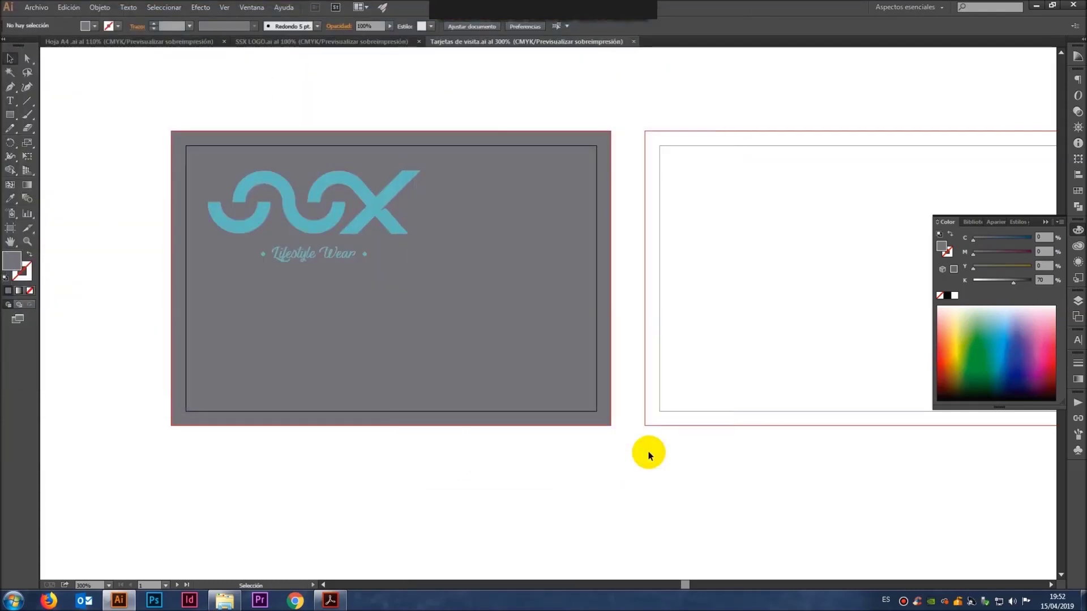
pyautogui.click(319, 45)
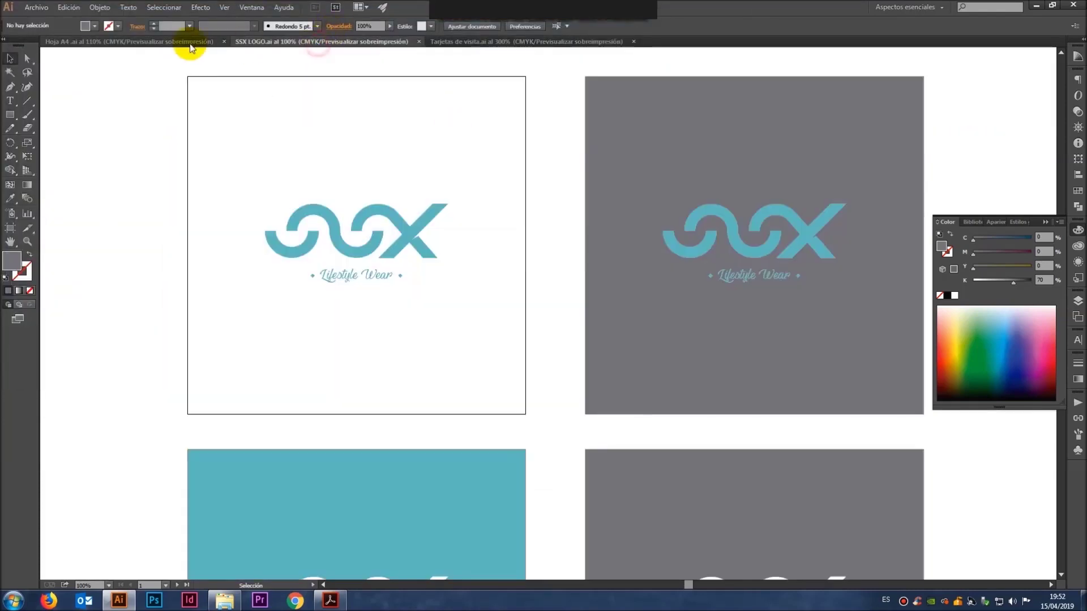
# Step: Select the company address text block on the Hoja A4 sheet
pyautogui.click(188, 43)
pyautogui.click(412, 337)
pyautogui.scroll(-5, 412, 337)
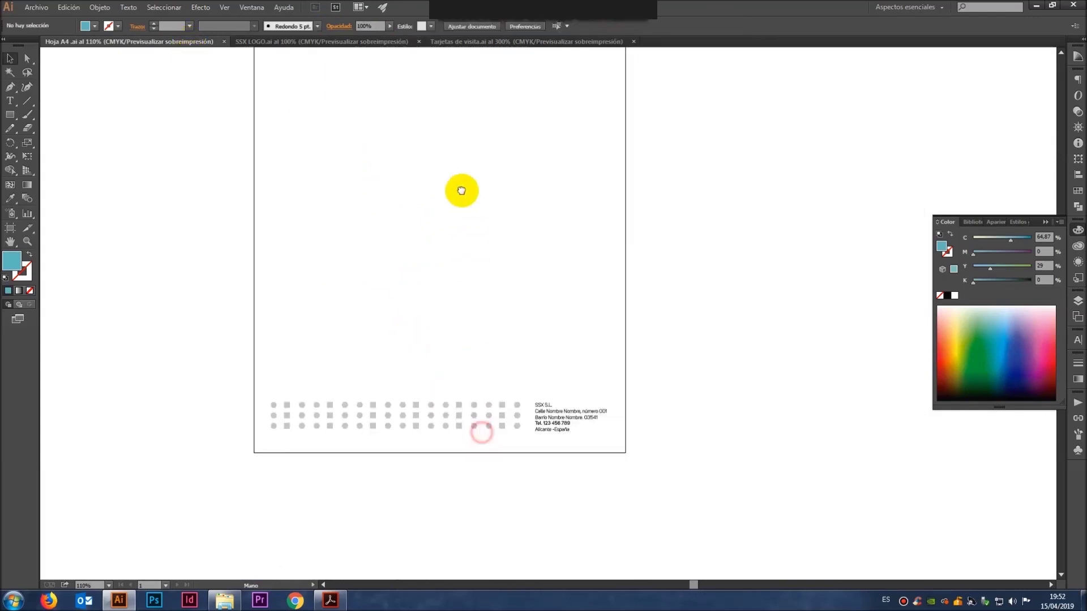
pyautogui.scroll(-2, 464, 206)
pyautogui.click(558, 368)
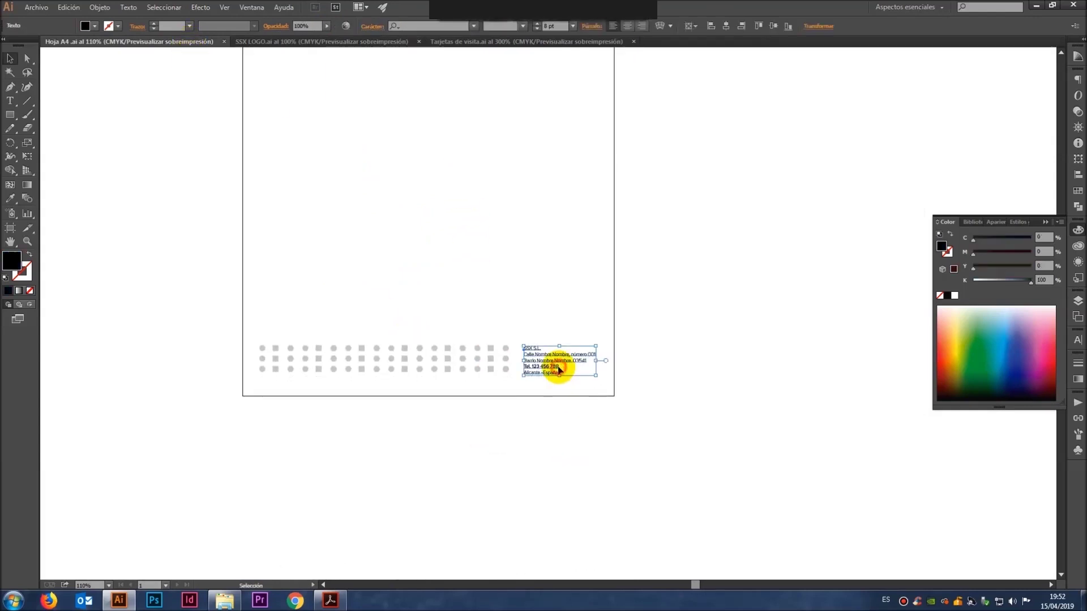
# Step: Paste the address text onto the white back card
pyautogui.click(544, 276)
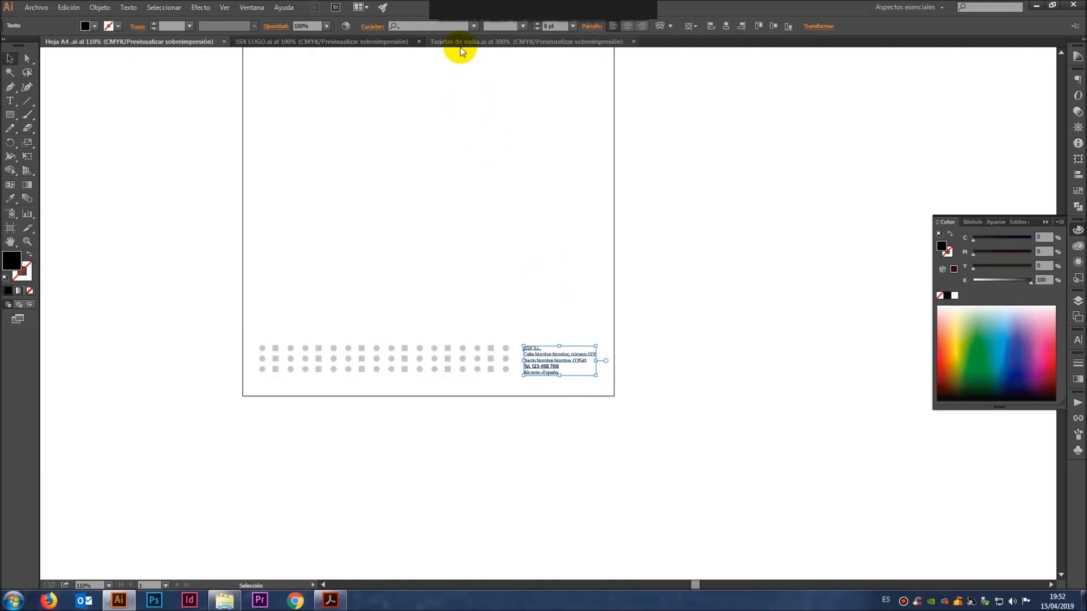
pyautogui.click(462, 41)
pyautogui.hotkey('ctrl', 'v')
pyautogui.moveTo(522, 297); pyautogui.dragTo(833, 219)
pyautogui.click(763, 355)
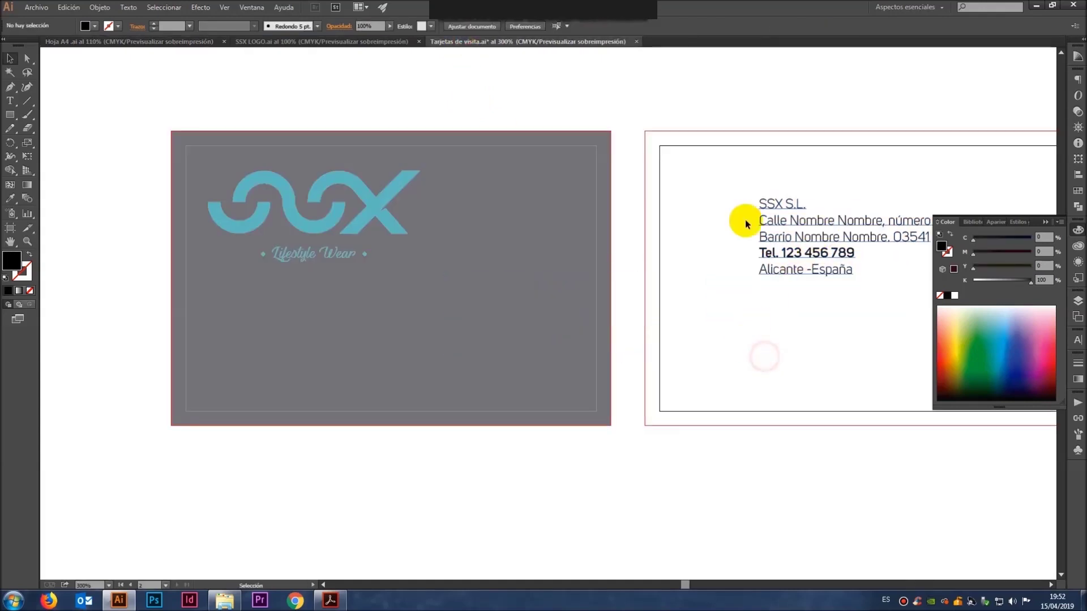
# Step: Select and copy all three grey dot rows from the A4 sheet
pyautogui.click(179, 43)
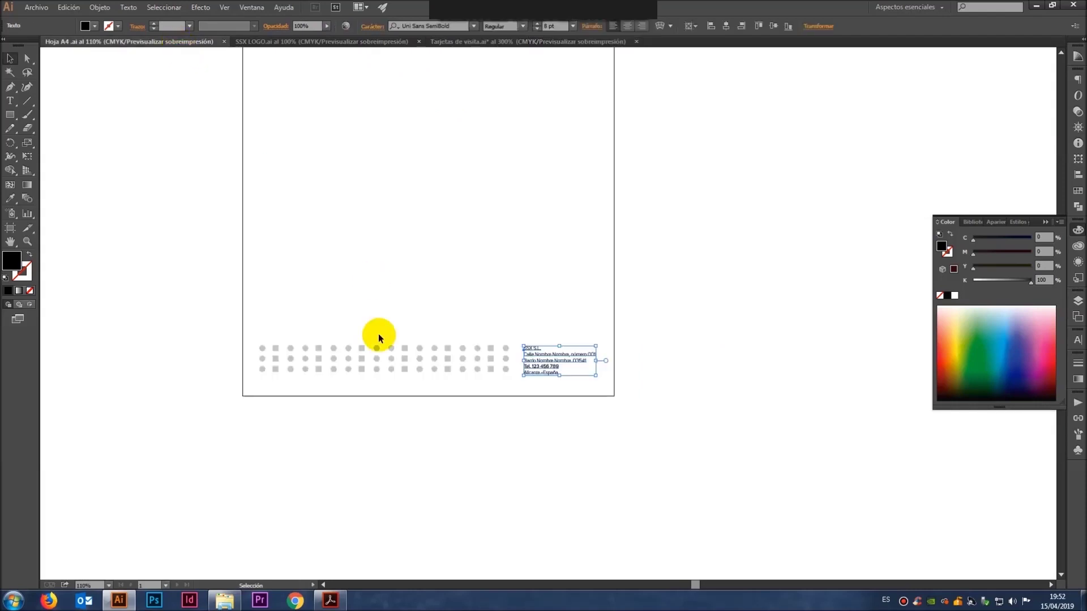
pyautogui.click(408, 360)
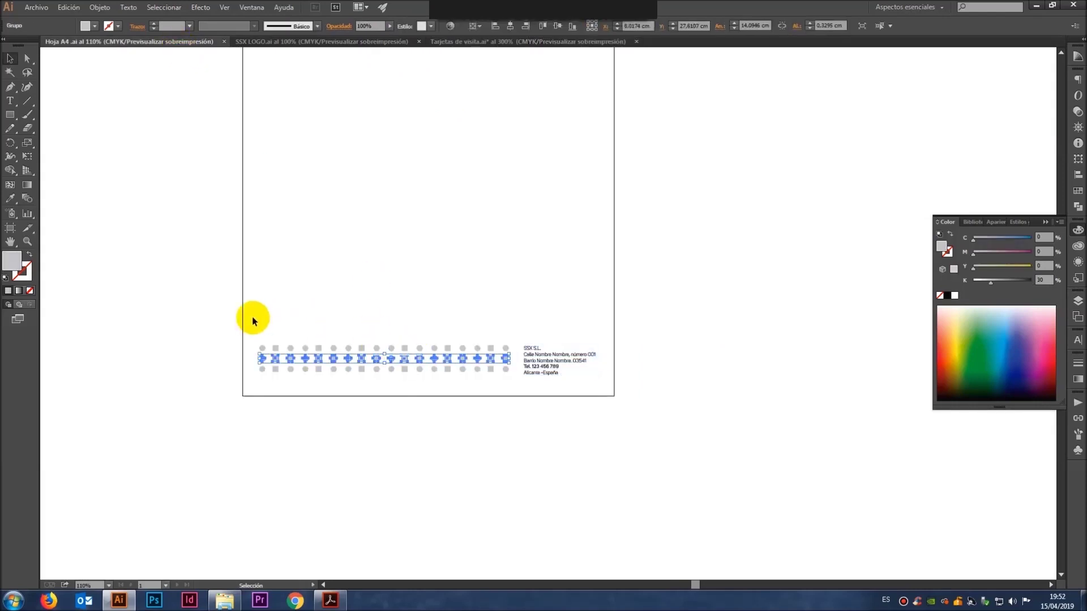
pyautogui.moveTo(238, 280); pyautogui.dragTo(509, 383)
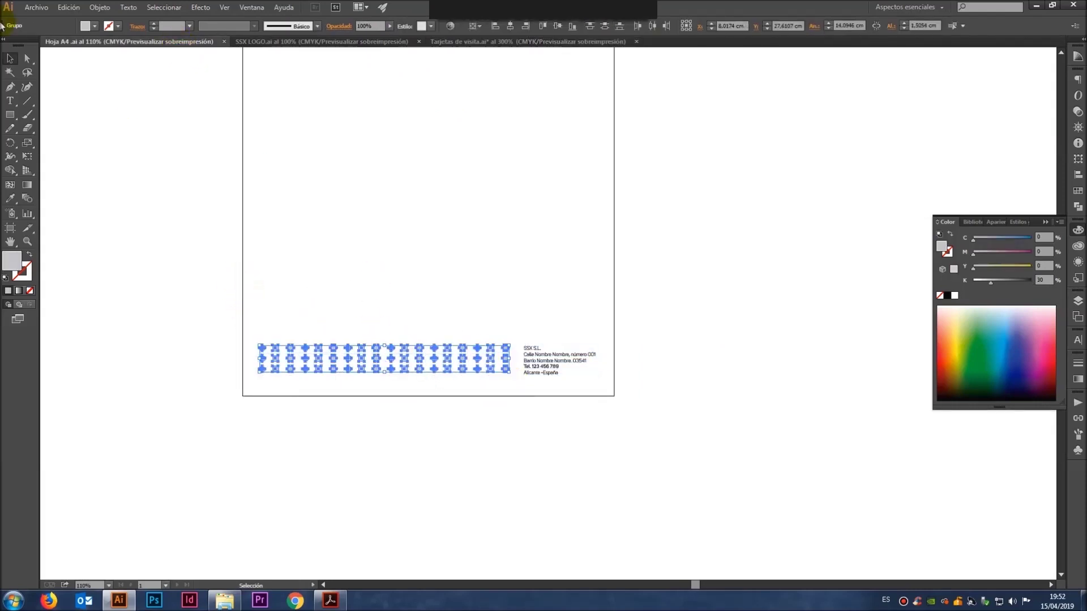
pyautogui.press('a')
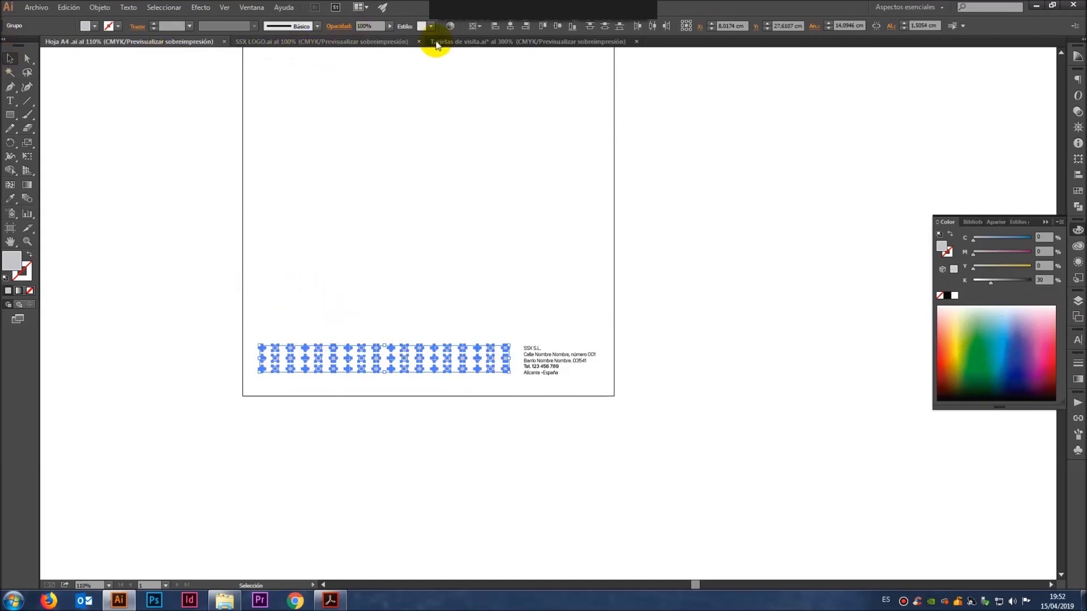
# Step: Paste the dot pattern into Tarjetas de visita and move it below the cards
pyautogui.click(469, 42)
pyautogui.hotkey('ctrl', 'v')
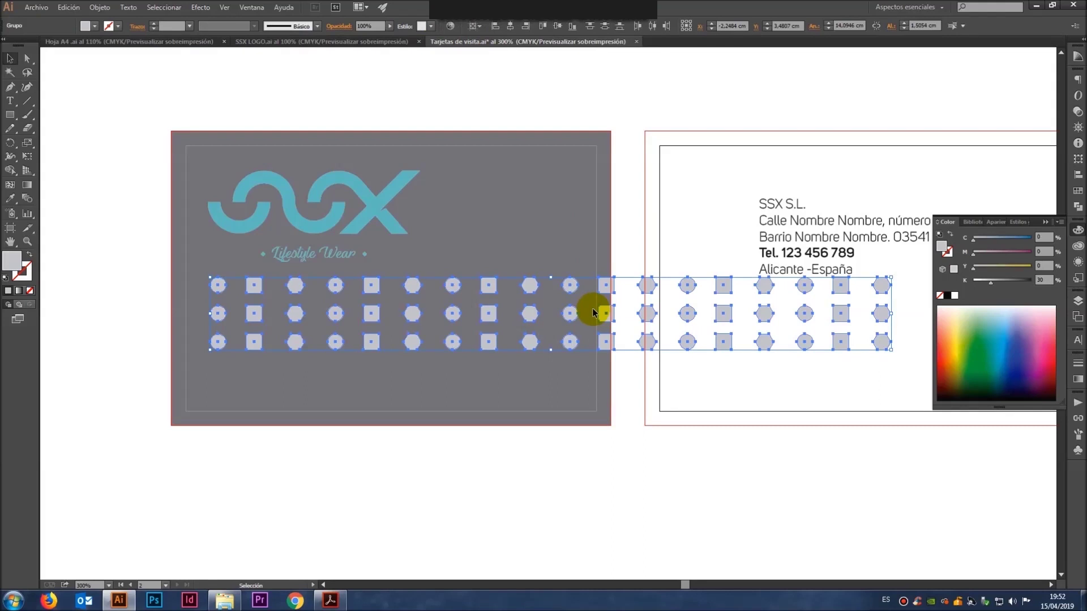
pyautogui.press('a')
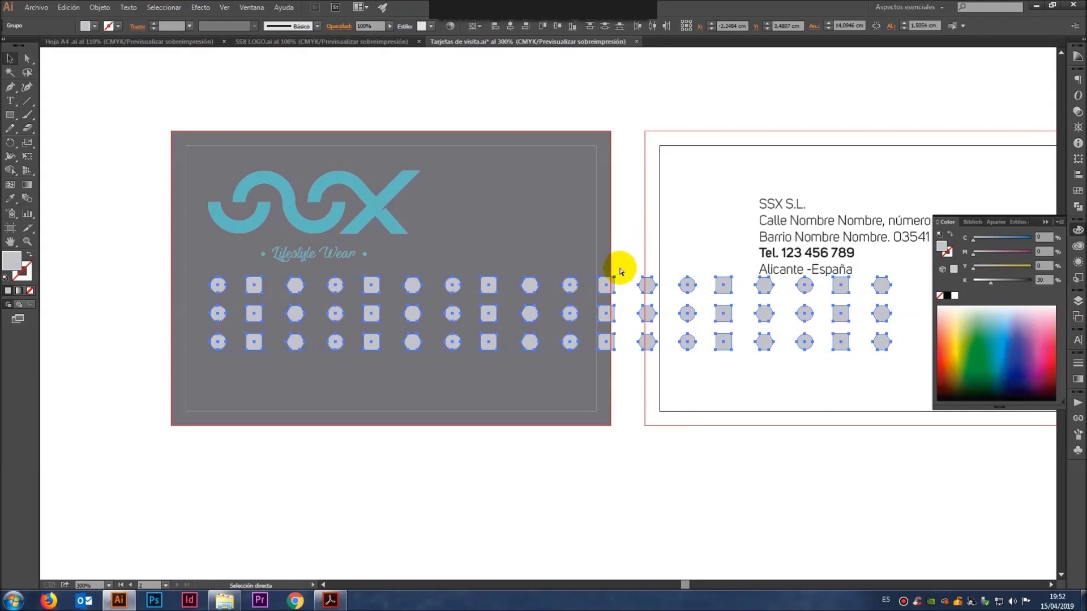
pyautogui.press('v')
pyautogui.click(681, 230)
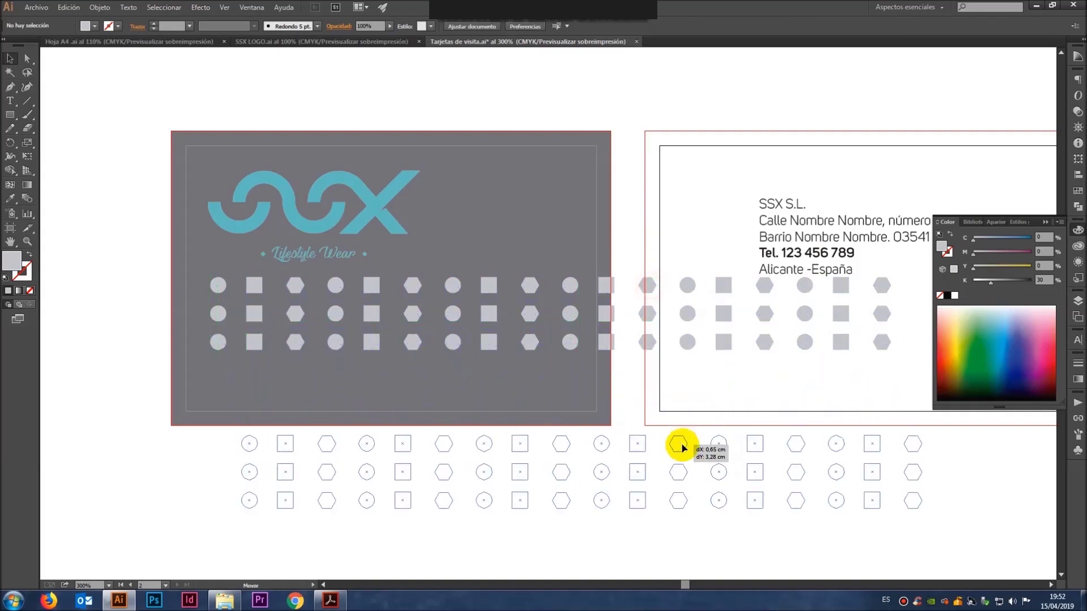
pyautogui.moveTo(651, 286); pyautogui.dragTo(682, 445)
pyautogui.click(642, 232)
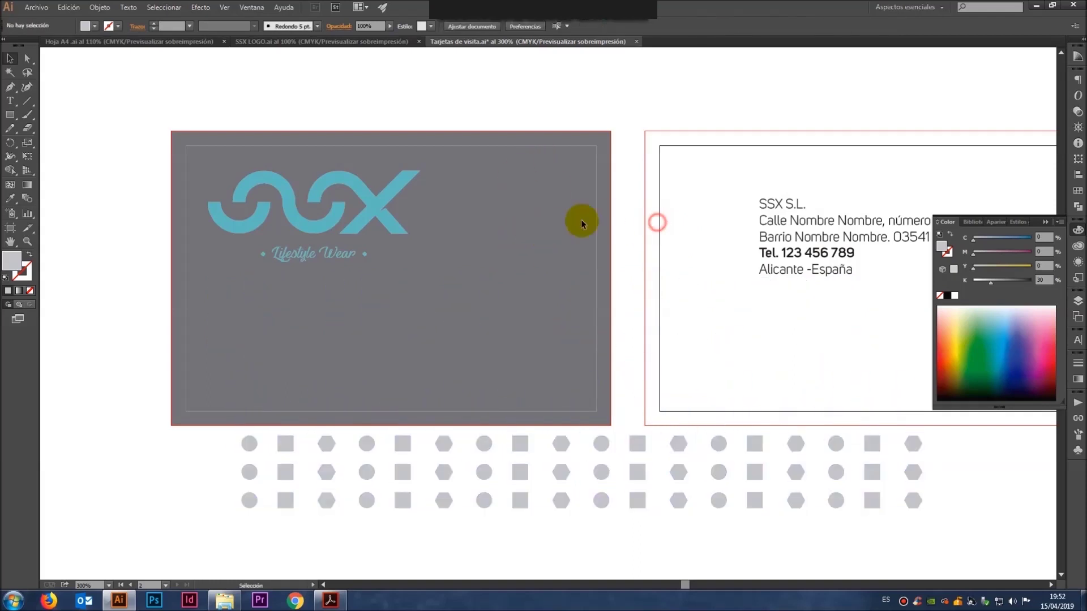
# Step: Show the rulers and drag a vertical guide onto the front card
pyautogui.click(433, 152)
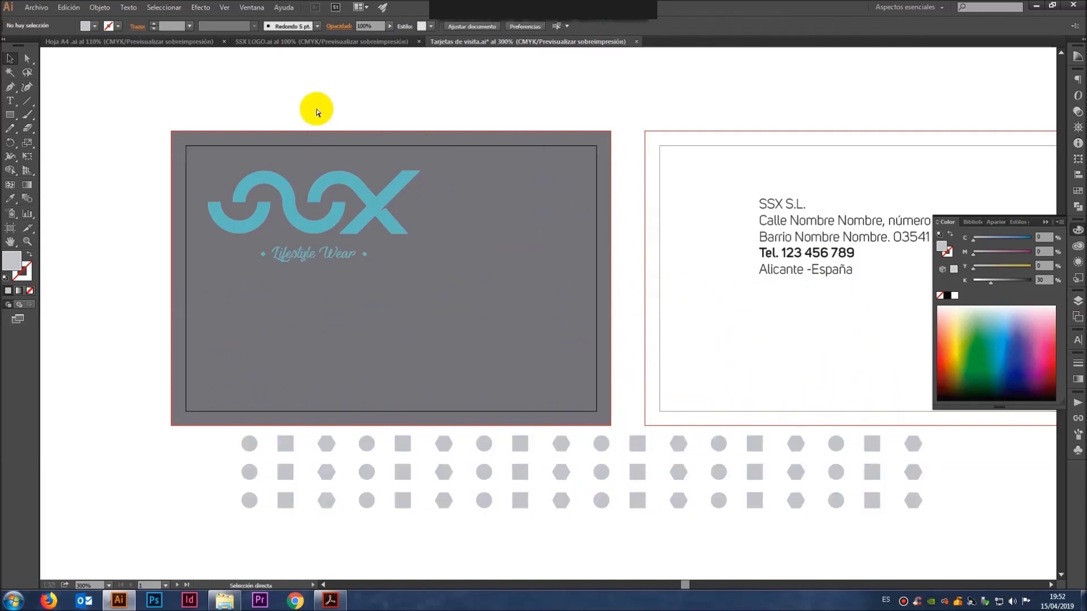
pyautogui.hotkey('ctrl', 'r')
pyautogui.moveTo(46, 71); pyautogui.dragTo(232, 78)
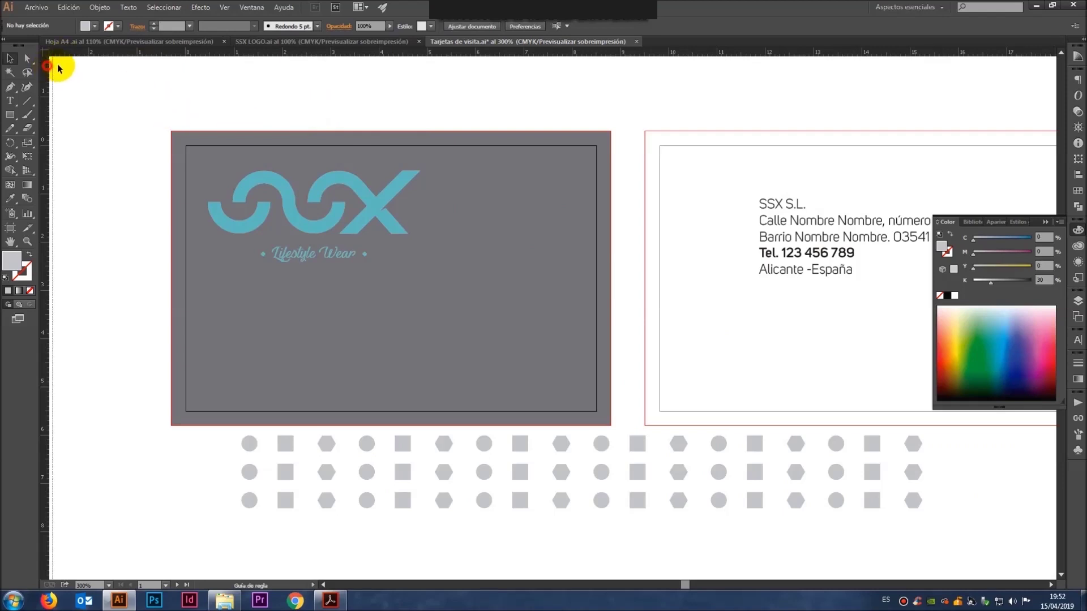
# Step: Place vertical guides at the logo's left edge and near the front card's right margin
pyautogui.moveTo(231, 78); pyautogui.dragTo(213, 73)
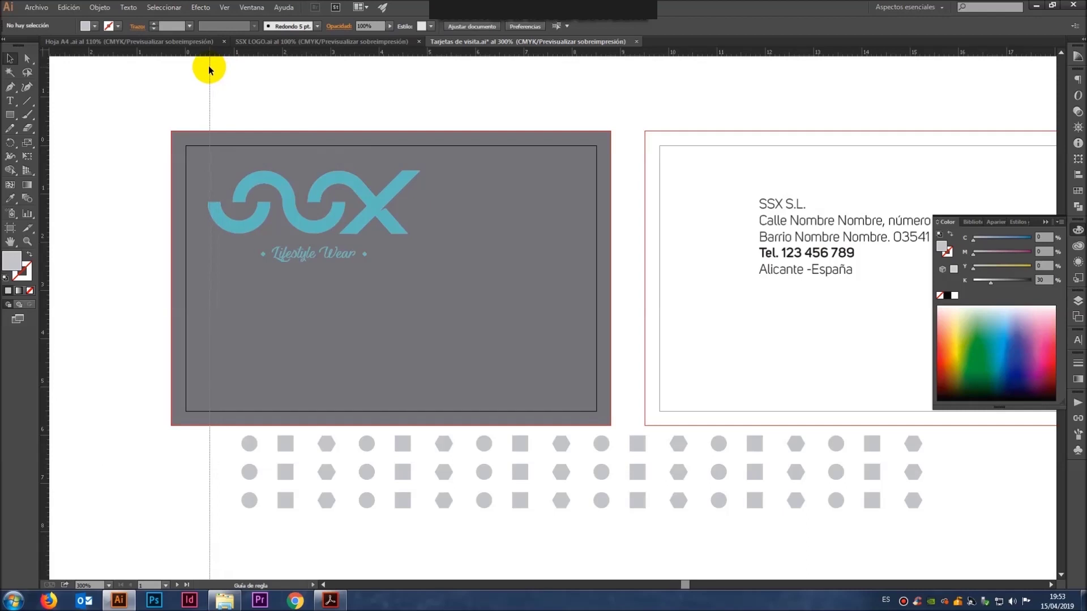
pyautogui.moveTo(208, 65); pyautogui.dragTo(209, 65)
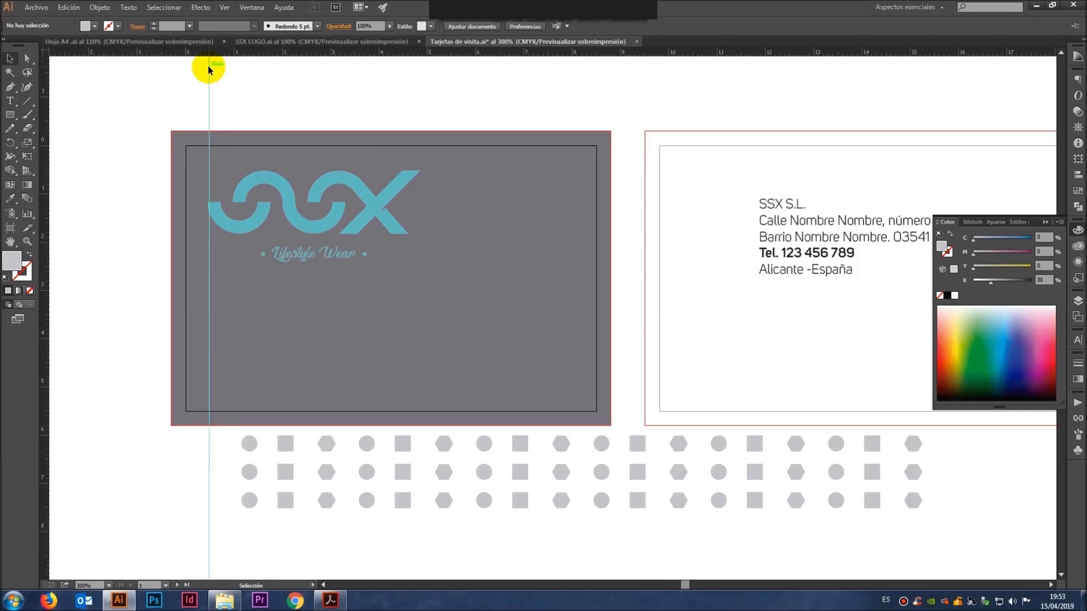
pyautogui.hotkey('ctrl', '+')
pyautogui.hotkey('ctrl', '+')
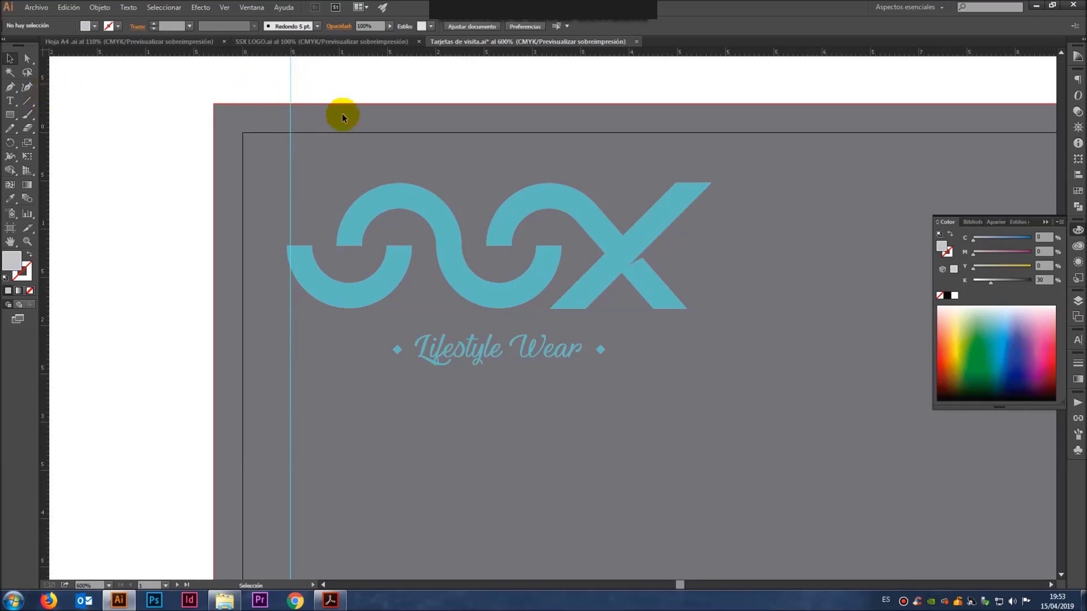
pyautogui.moveTo(800, 136); pyautogui.dragTo(322, 147)
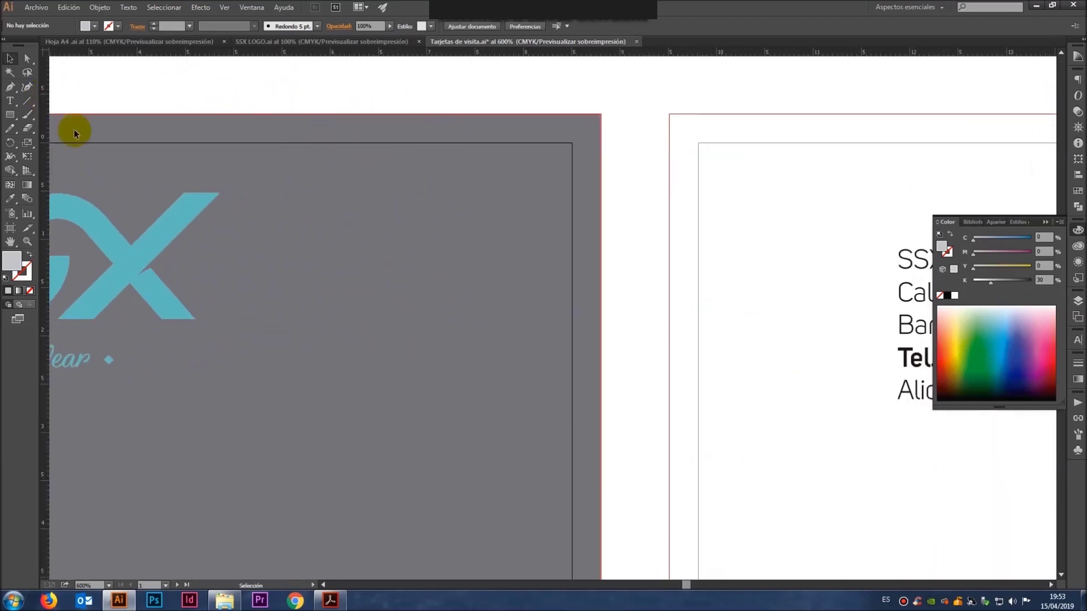
pyautogui.moveTo(44, 110); pyautogui.dragTo(573, 97)
pyautogui.moveTo(522, 91); pyautogui.dragTo(523, 91)
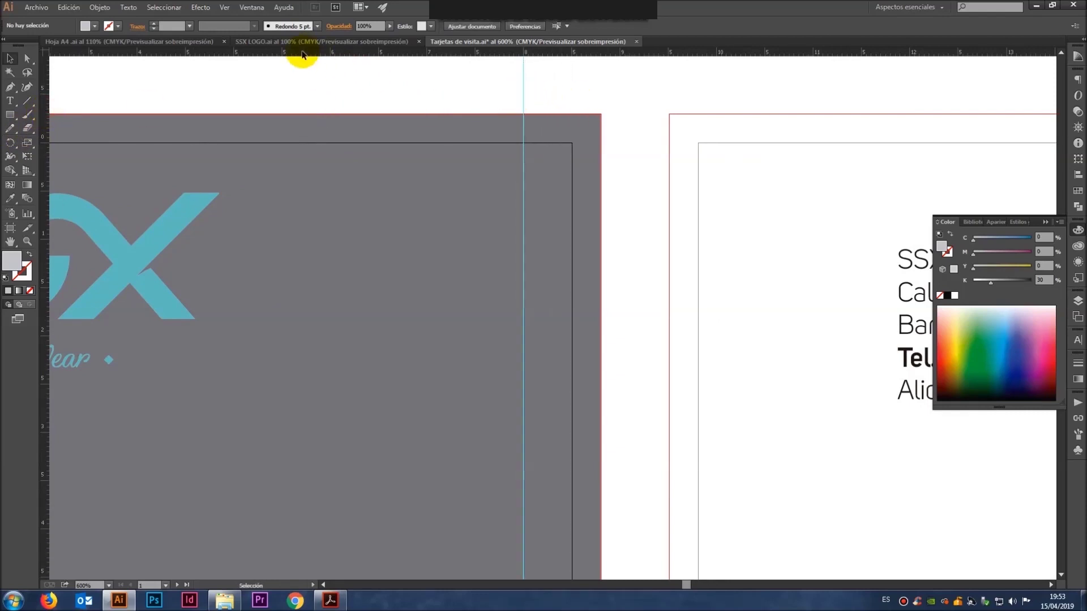
# Step: Add horizontal guides near the top and bottom of the front card
pyautogui.moveTo(295, 63); pyautogui.dragTo(213, 190)
pyautogui.moveTo(210, 376); pyautogui.dragTo(548, 141)
pyautogui.moveTo(112, 459)
pyautogui.mouseDown()
pyautogui.moveTo(215, 325)
pyautogui.moveTo(256, 334)
pyautogui.moveTo(254, 346)
pyautogui.moveTo(277, 264)
pyautogui.moveTo(260, 398)
pyautogui.moveTo(283, 350)
pyautogui.moveTo(267, 348)
pyautogui.mouseUp()
pyautogui.moveTo(350, 46)
pyautogui.mouseDown()
pyautogui.moveTo(260, 320)
pyautogui.moveTo(253, 309)
pyautogui.mouseUp()
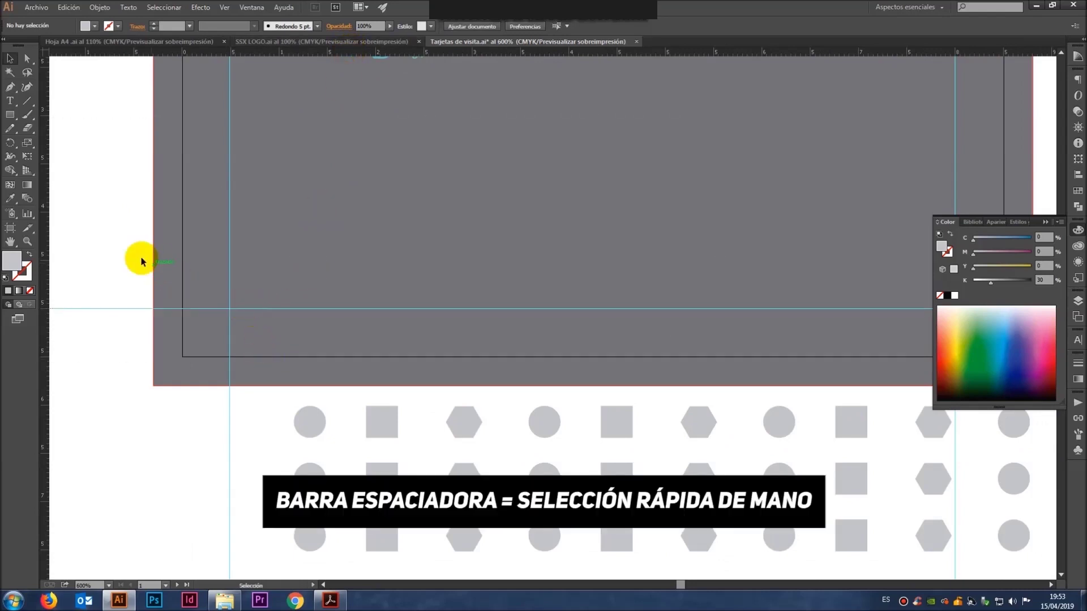
pyautogui.hotkey('ctrl', '-')
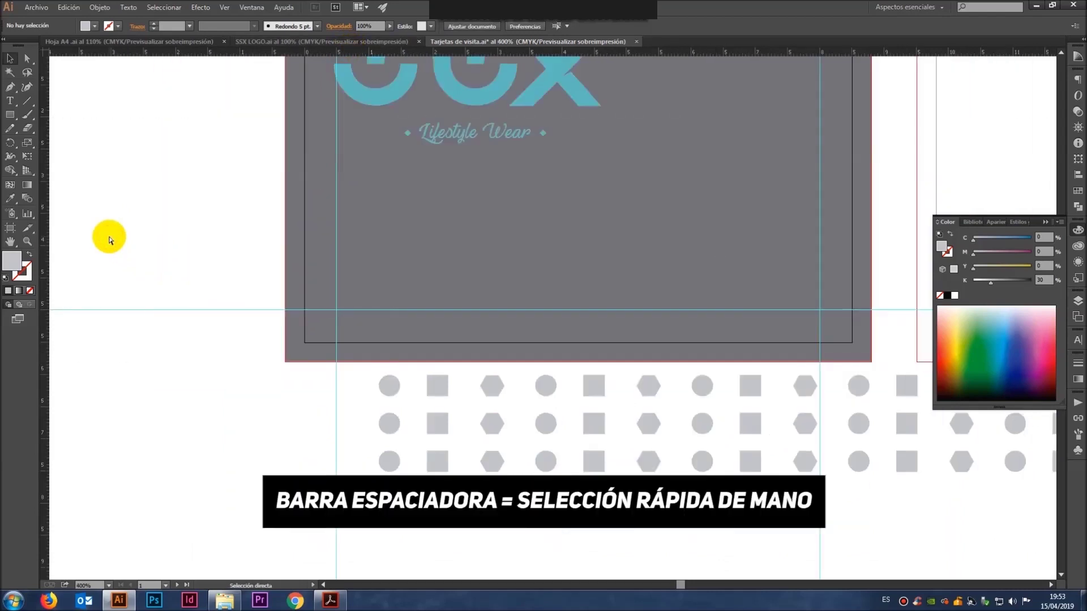
pyautogui.hotkey('ctrl', '-')
pyautogui.hotkey('ctrl', '-')
pyautogui.moveTo(242, 254); pyautogui.dragTo(160, 333)
pyautogui.hotkey('ctrl', '+')
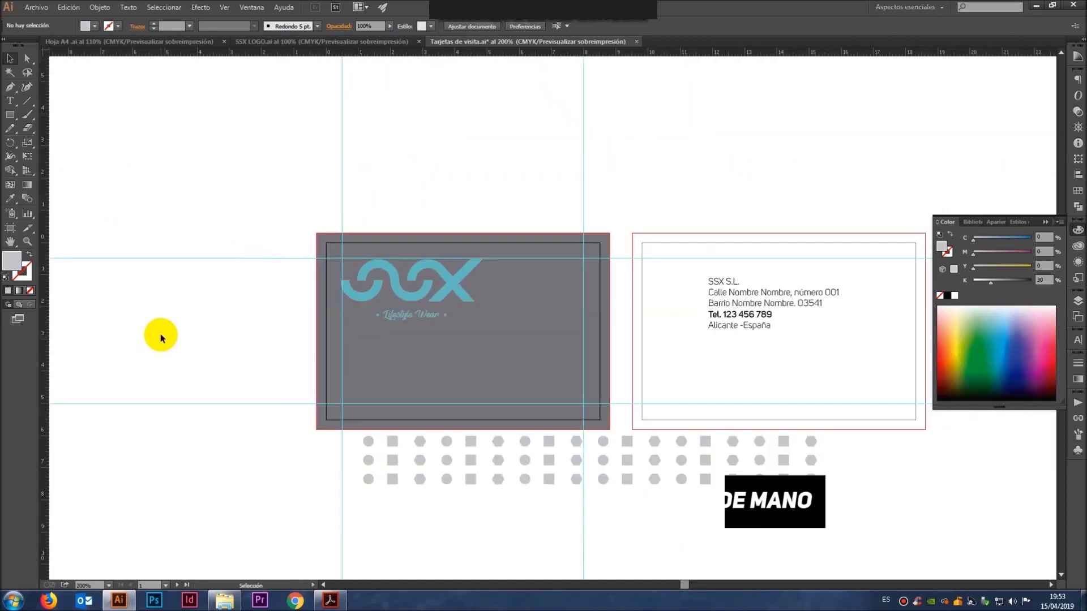
# Step: Shrink the SSX logo slightly and nudge it up and right within the guides
pyautogui.click(408, 278)
pyautogui.moveTo(448, 329)
pyautogui.mouseDown()
pyautogui.moveTo(399, 294)
pyautogui.moveTo(371, 292)
pyautogui.mouseUp()
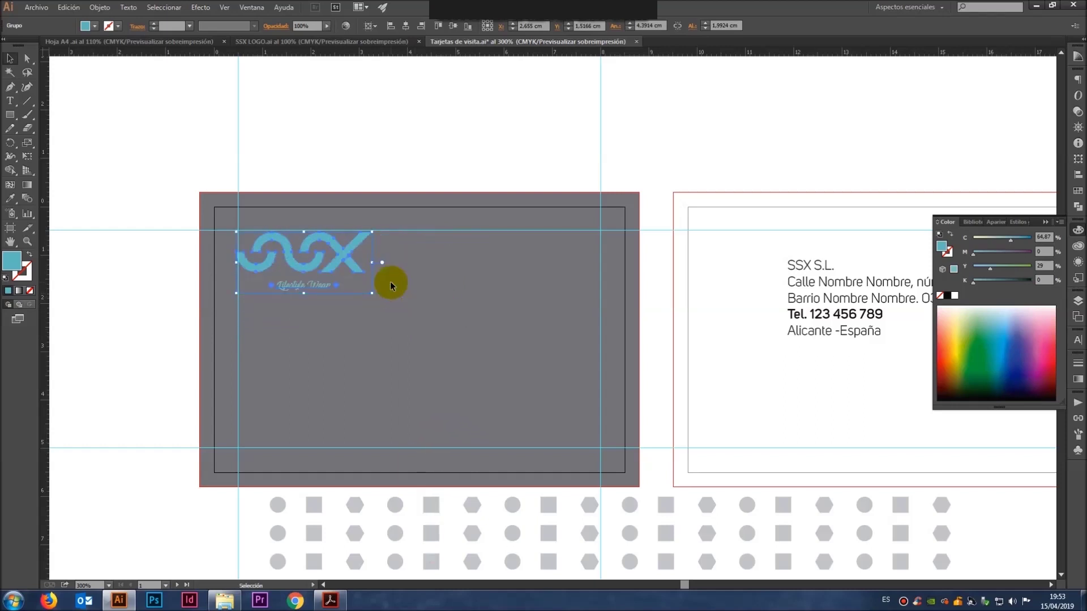
pyautogui.press('Up')
pyautogui.press('Right')
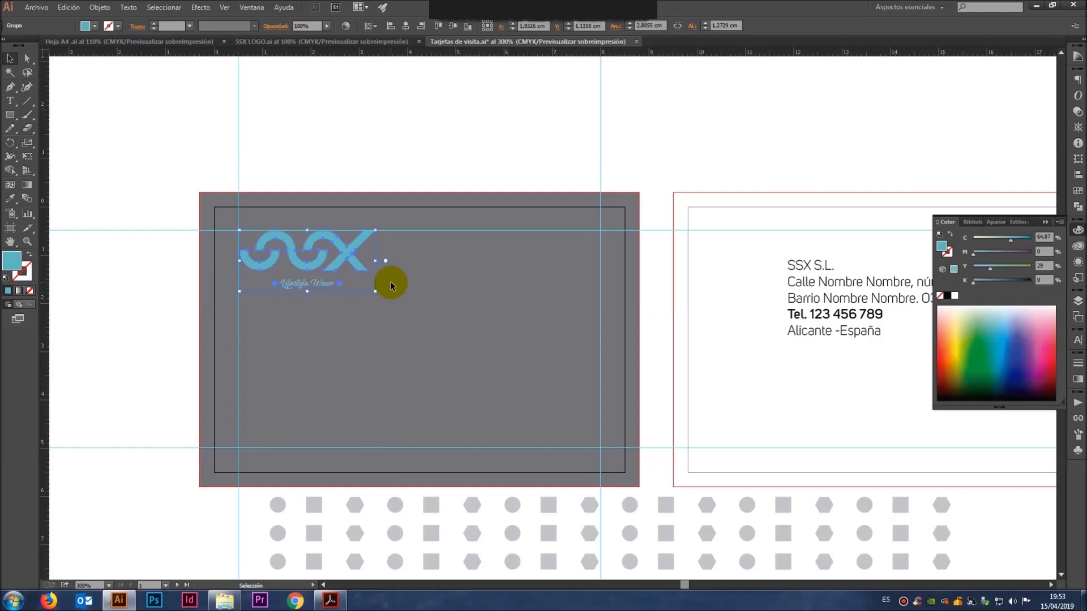
pyautogui.scroll(-3, 509, 351)
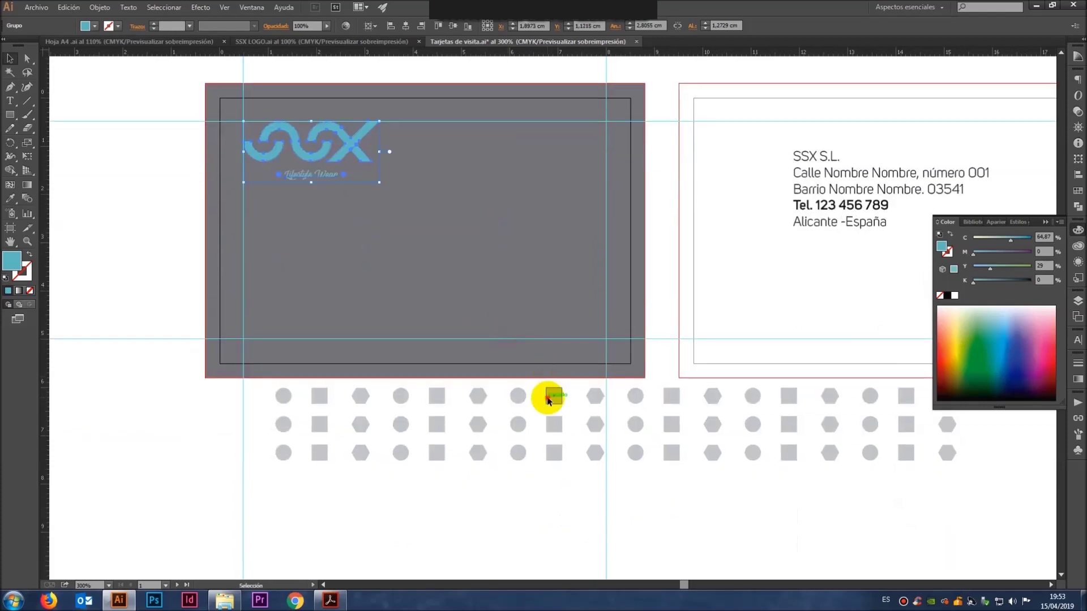
pyautogui.click(552, 396)
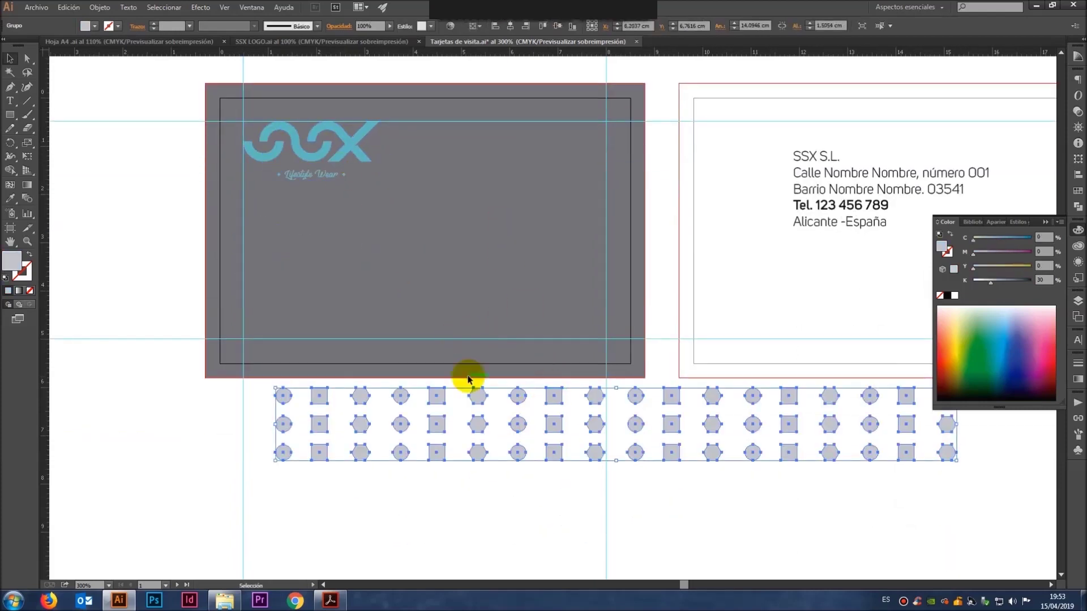
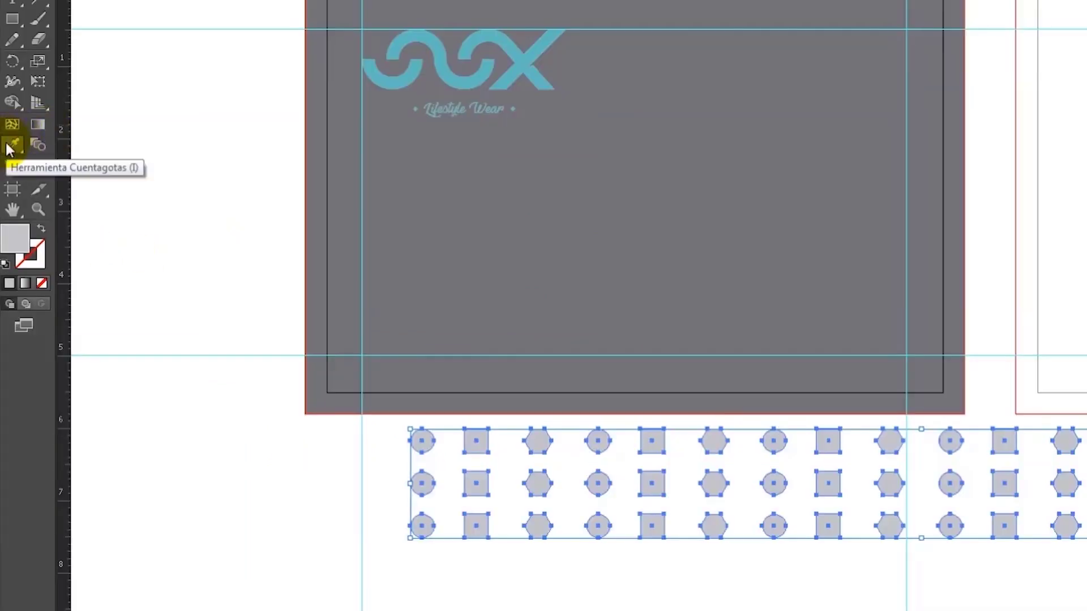
# Step: Recolour the dot grid with the logo's teal using the Eyedropper
pyautogui.click(13, 147)
pyautogui.click(462, 75)
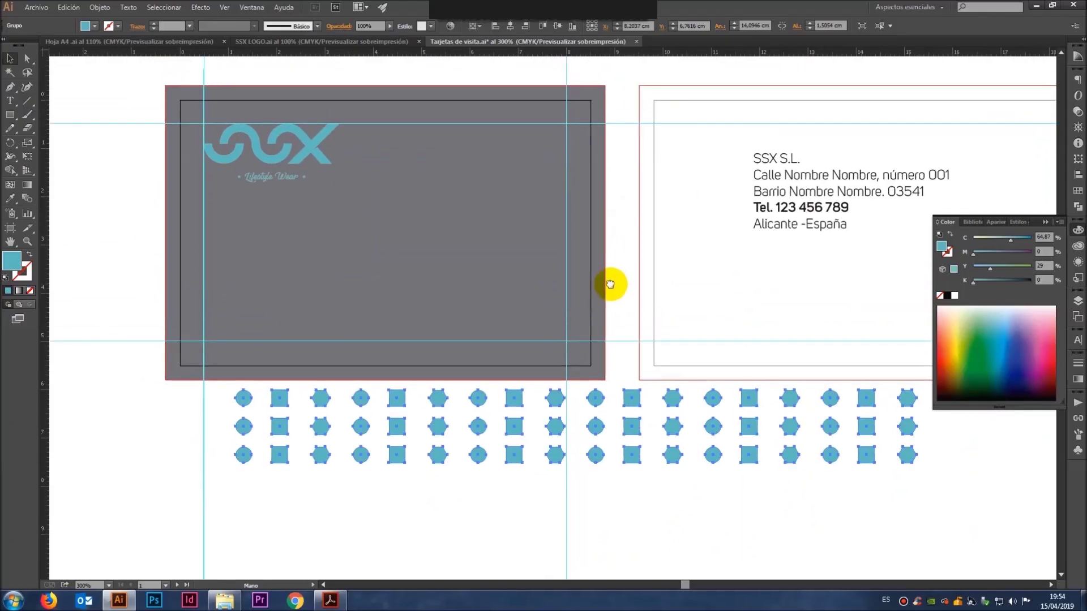
pyautogui.press('v')
pyautogui.click(444, 442)
pyautogui.click(411, 420)
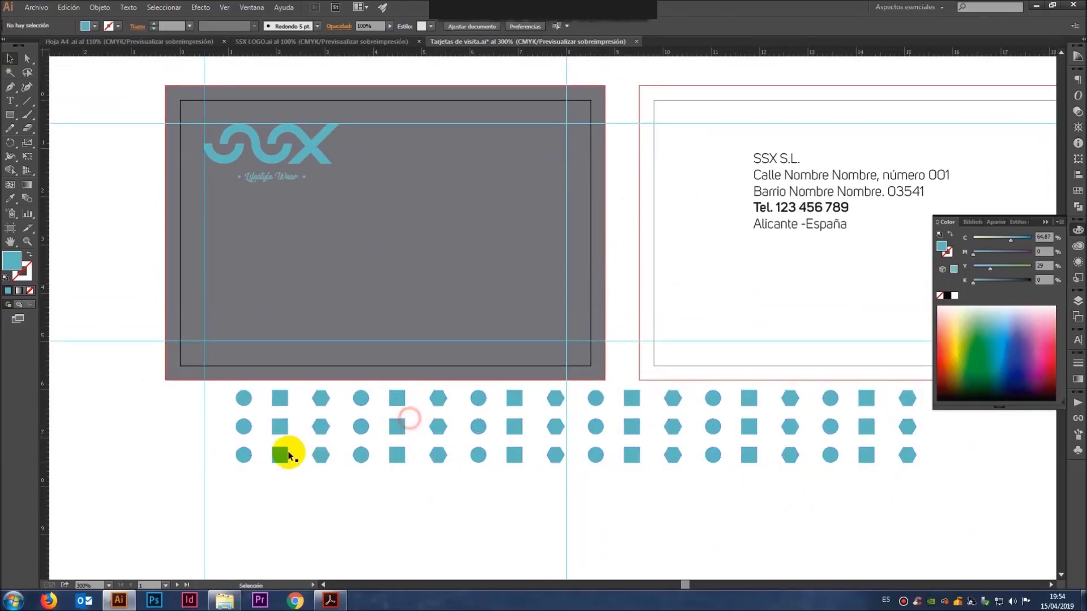
# Step: Delete every dot column to the right of the first three
pyautogui.moveTo(227, 388); pyautogui.dragTo(384, 491)
pyautogui.click(376, 485)
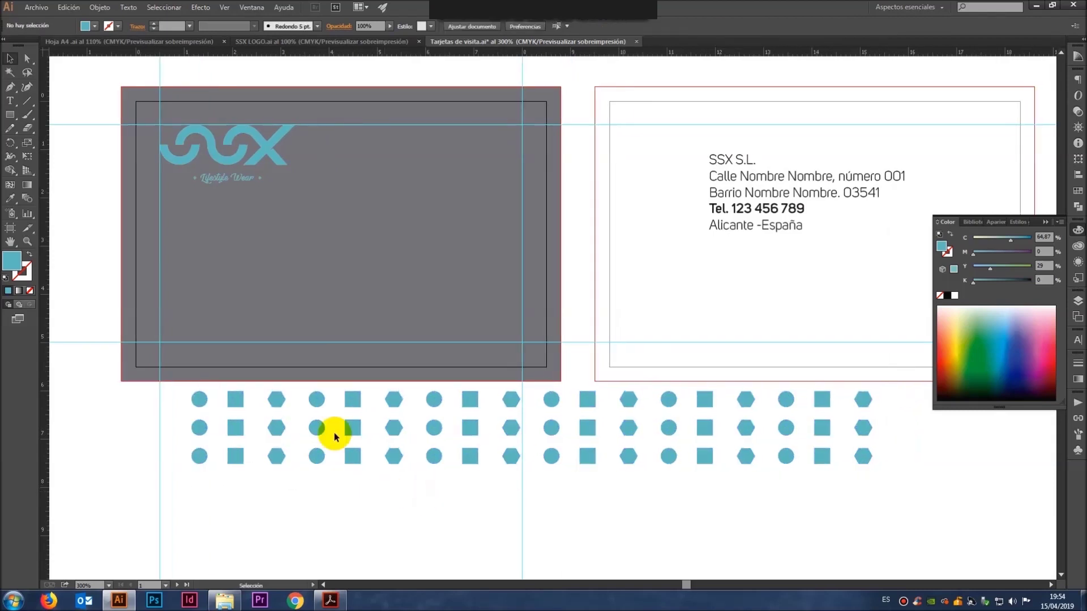
pyautogui.click(27, 58)
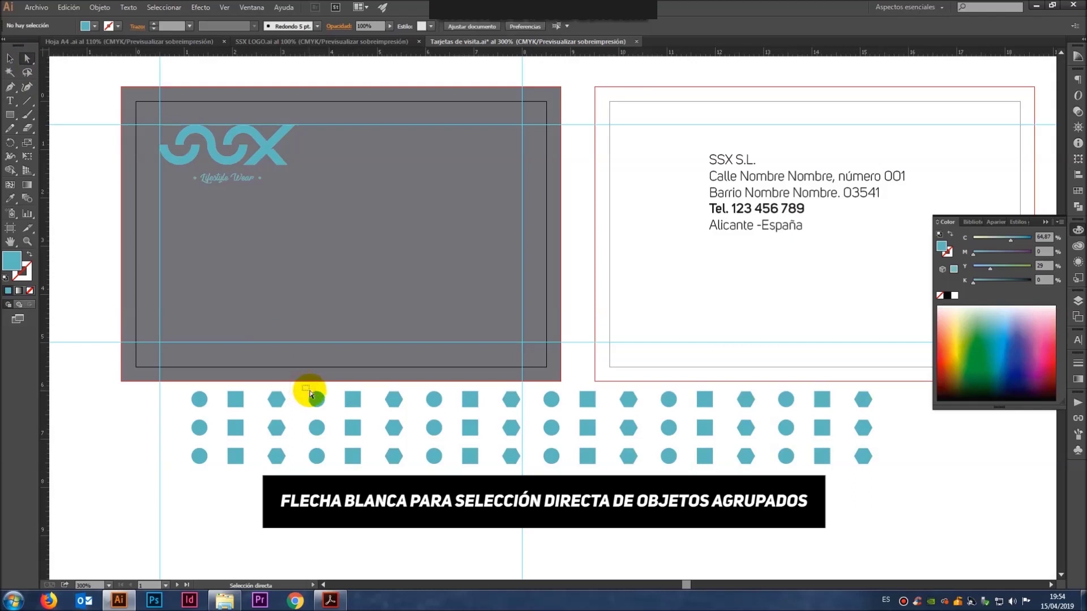
pyautogui.moveTo(309, 393); pyautogui.dragTo(892, 485)
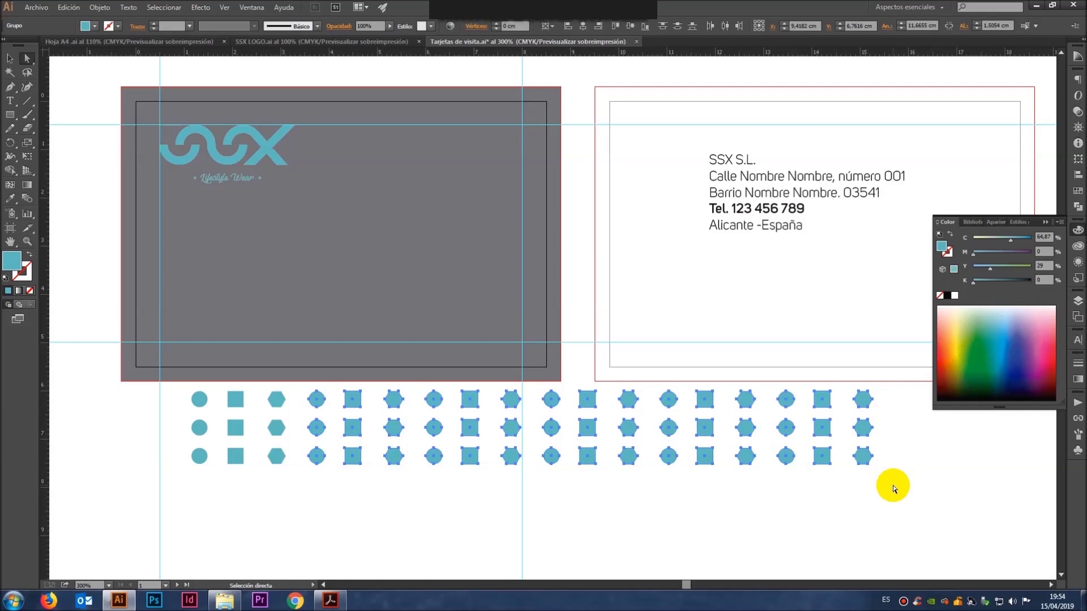
pyautogui.press('Delete')
pyautogui.press('v')
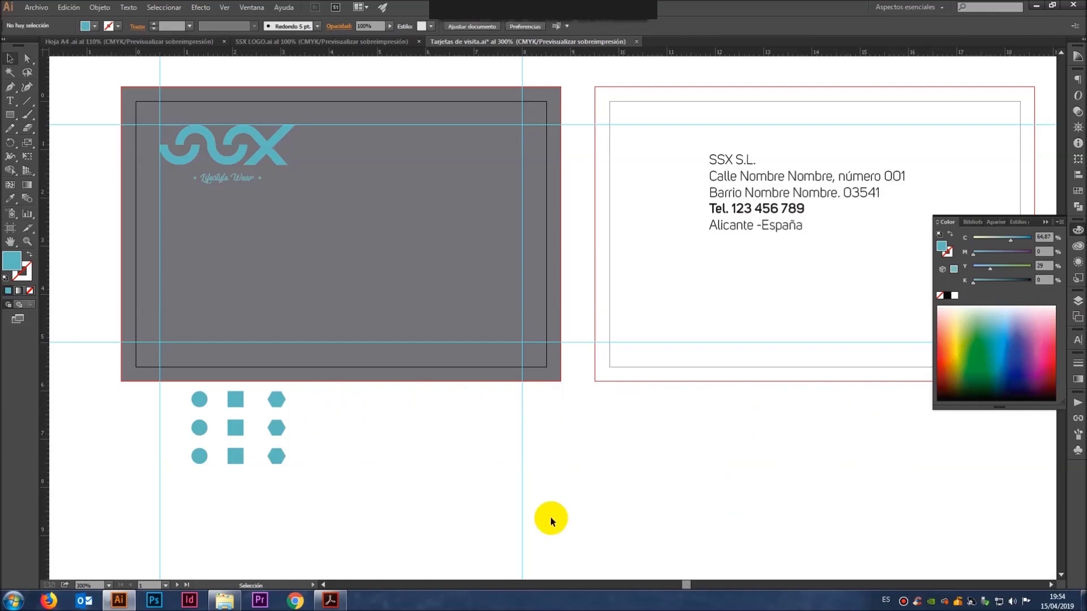
# Step: Shrink the three-column dot group to a small size
pyautogui.click(271, 430)
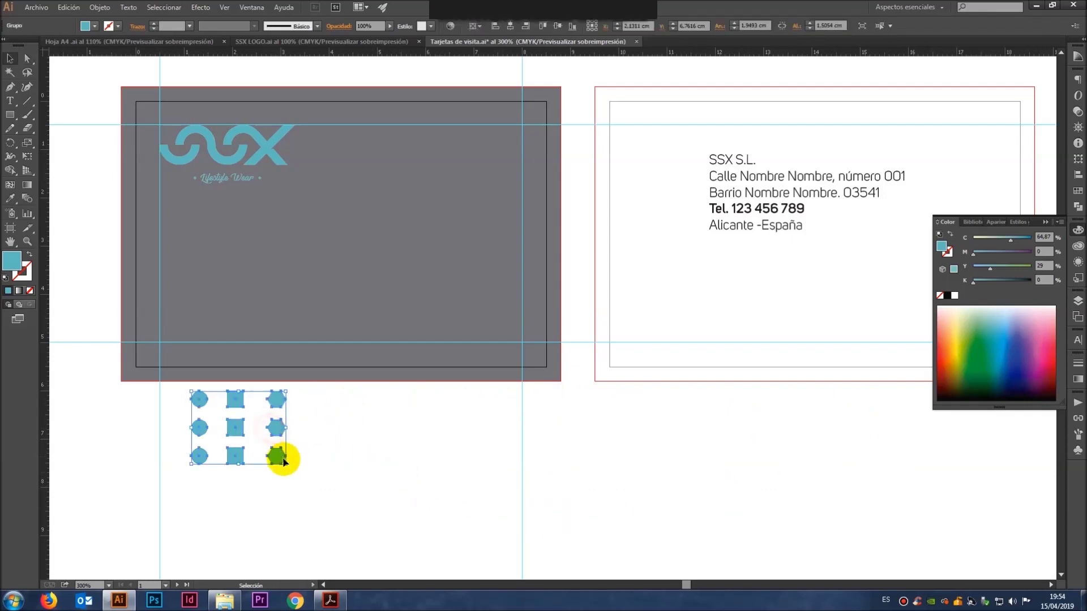
pyautogui.moveTo(286, 465); pyautogui.dragTo(251, 431)
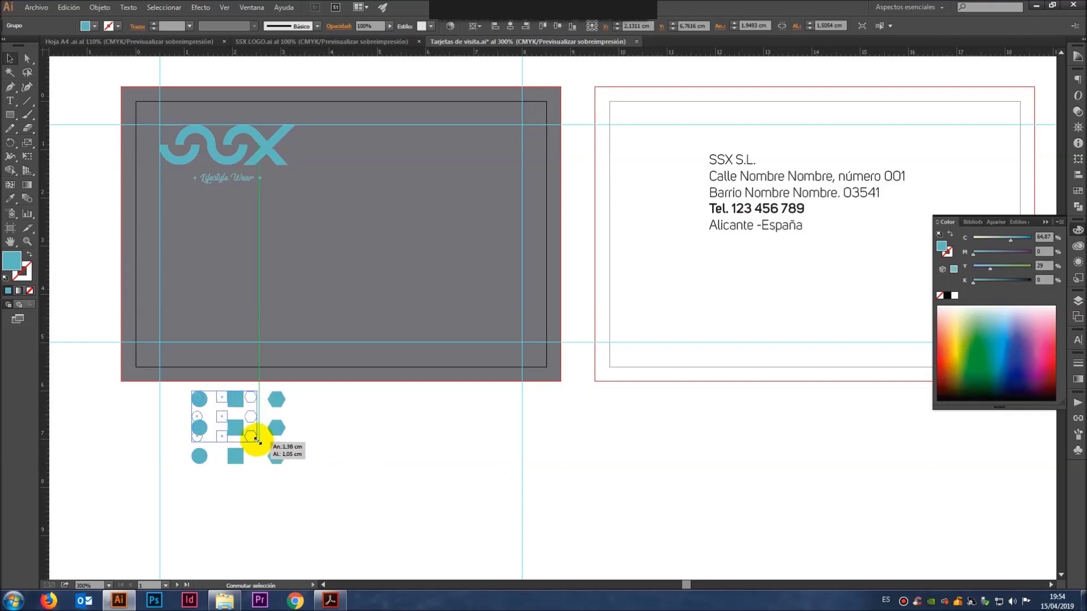
pyautogui.moveTo(250, 432)
pyautogui.mouseDown()
pyautogui.moveTo(456, 161)
pyautogui.moveTo(420, 163)
pyautogui.moveTo(478, 165)
pyautogui.mouseUp()
pyautogui.click(255, 441)
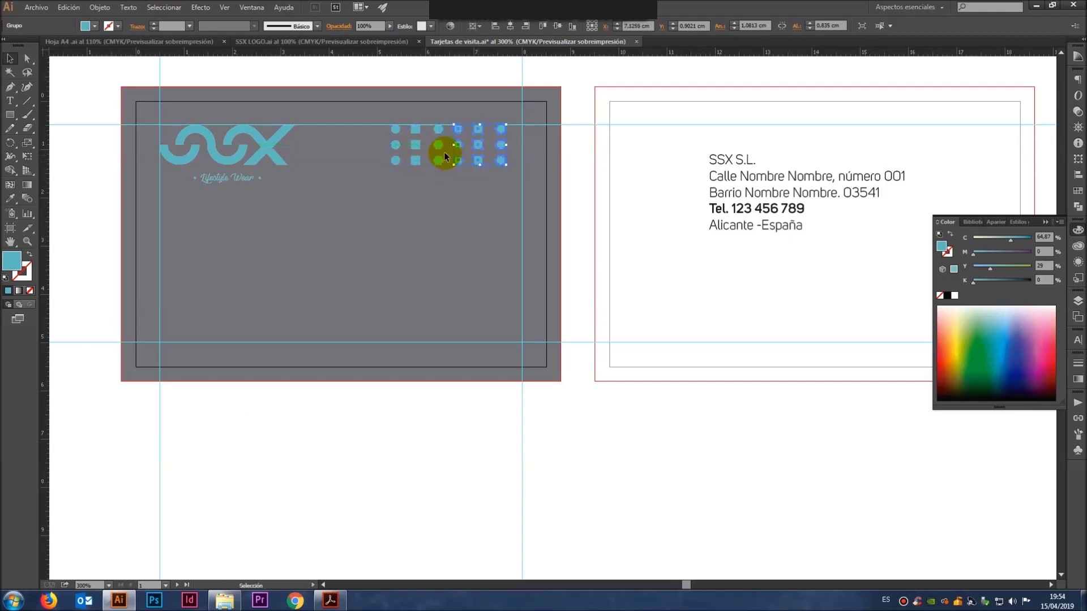
# Step: Copy the dot grid about 0.29 cm right, then repeat it twice with Ctrl+D
pyautogui.keyDown('shift'); pyautogui.click(413, 152); pyautogui.keyUp('shift')
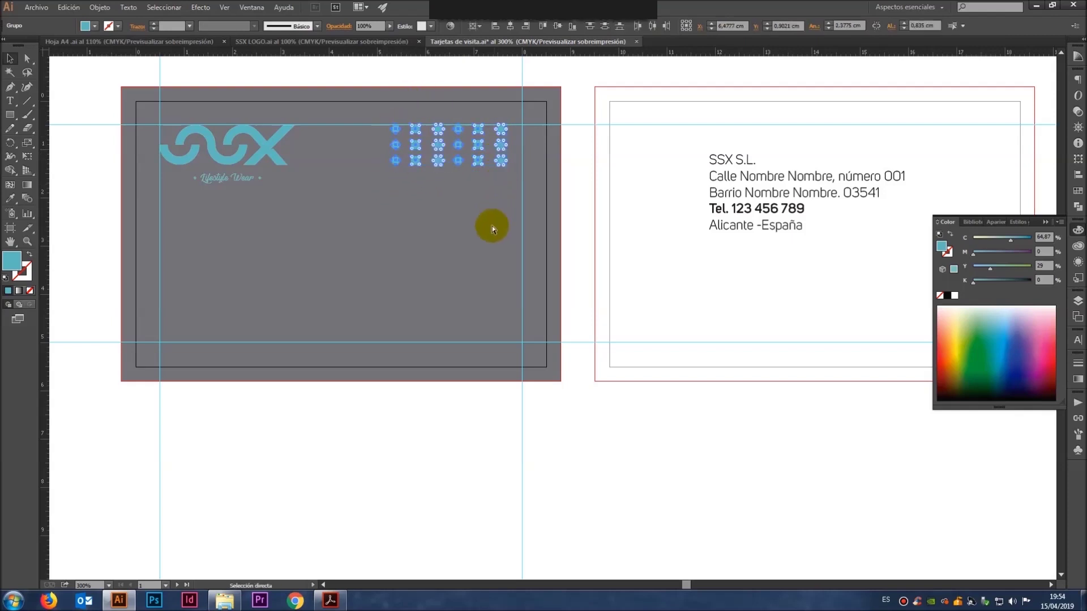
pyautogui.click(480, 213)
pyautogui.moveTo(500, 161); pyautogui.dragTo(505, 160)
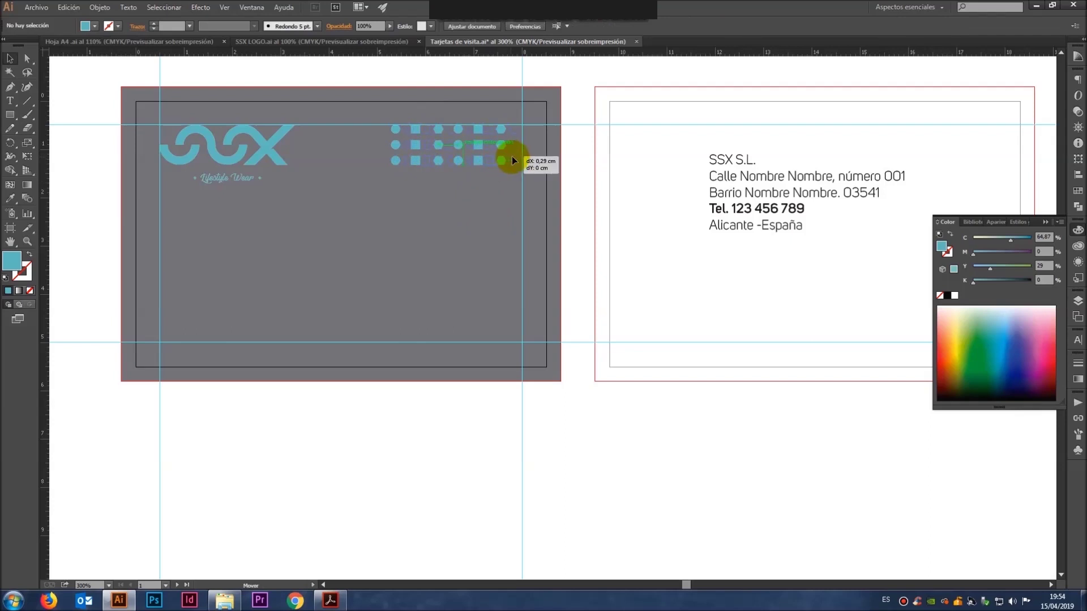
pyautogui.moveTo(512, 161); pyautogui.dragTo(495, 218)
pyautogui.click(503, 183)
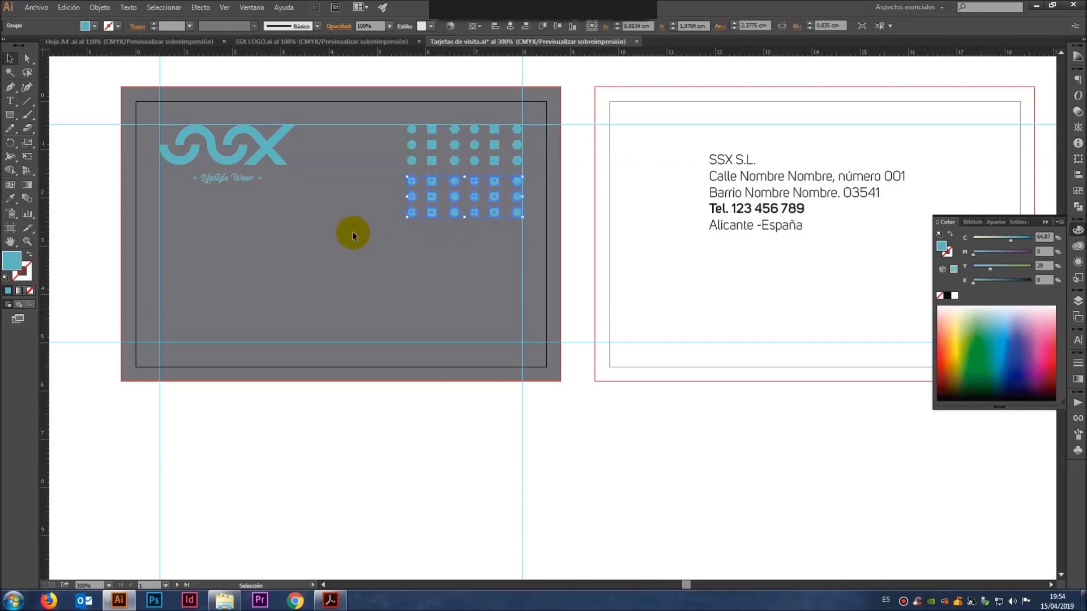
pyautogui.hotkey('ctrl', 'd')
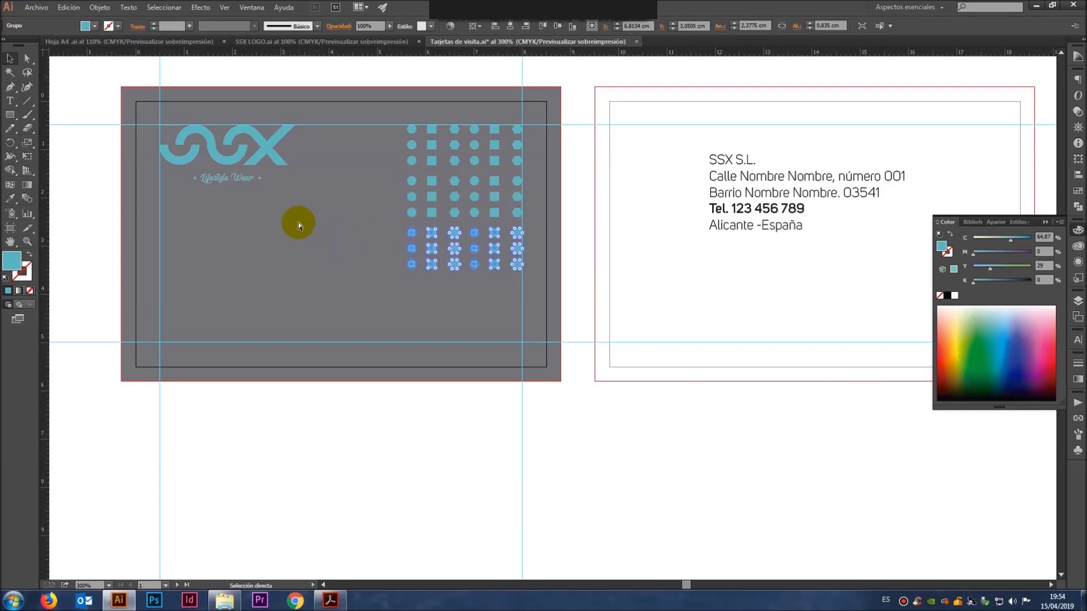
pyautogui.hotkey('ctrl', 'd')
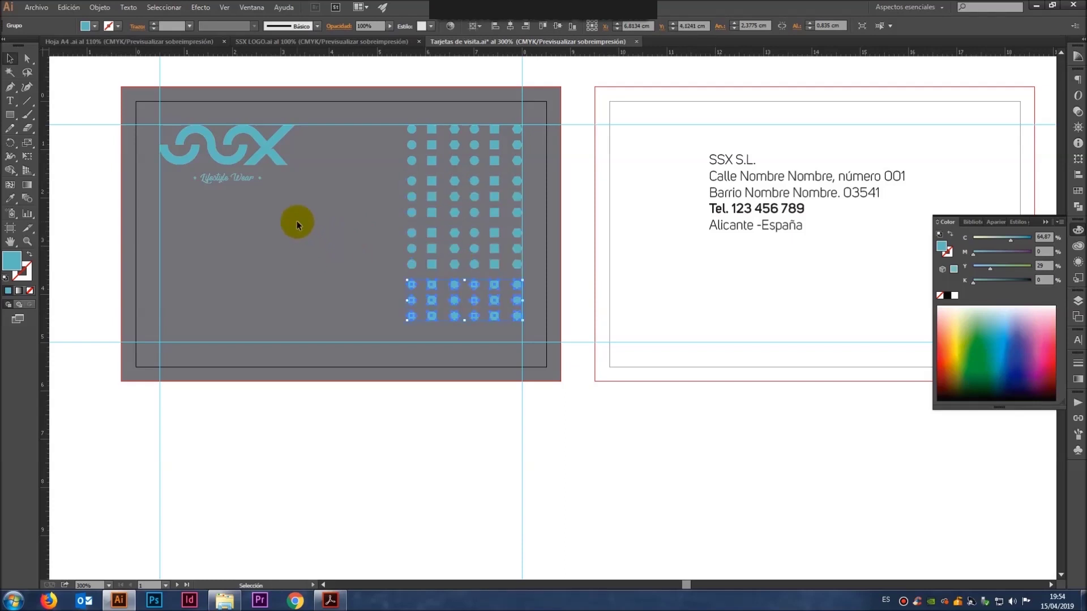
# Step: Nudge the lower dot rows upward into even spacing and select all rows
pyautogui.click(297, 221)
pyautogui.moveTo(369, 396); pyautogui.dragTo(701, 338)
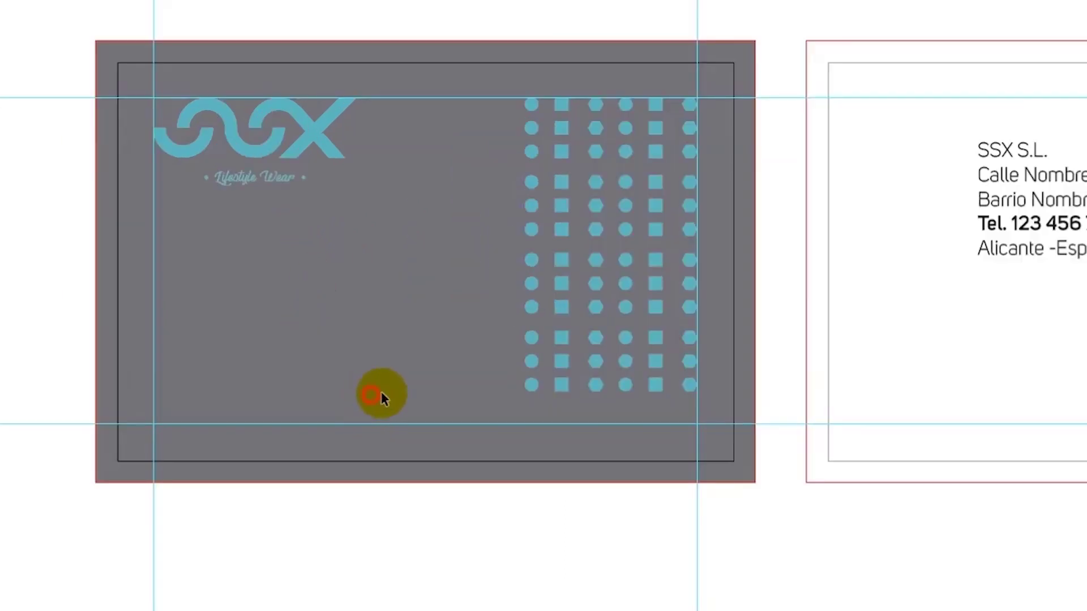
pyautogui.press('Up')
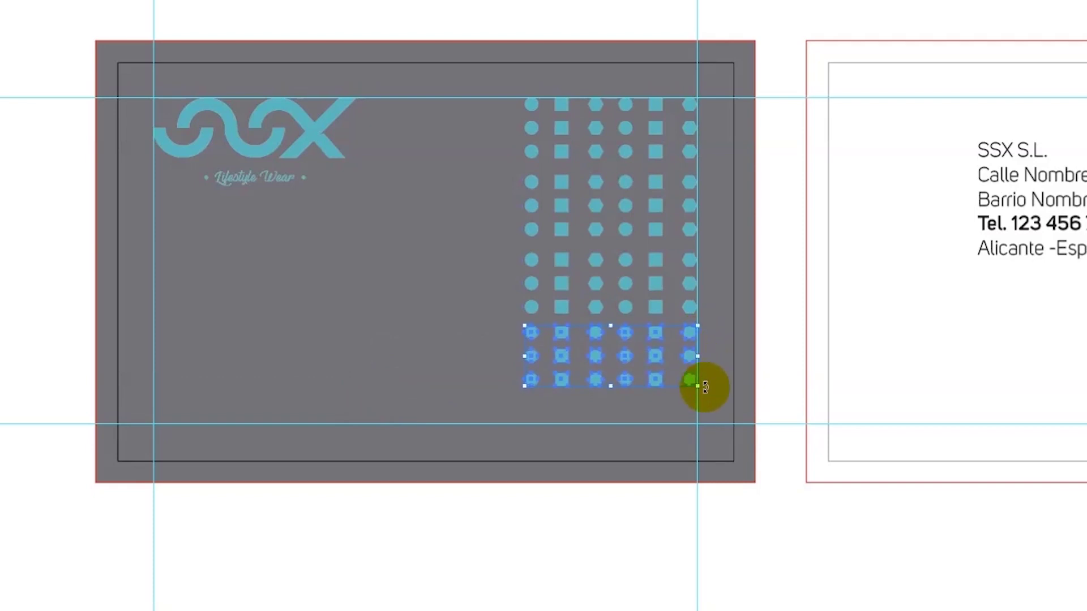
pyautogui.moveTo(499, 249); pyautogui.dragTo(504, 259)
pyautogui.press('Up')
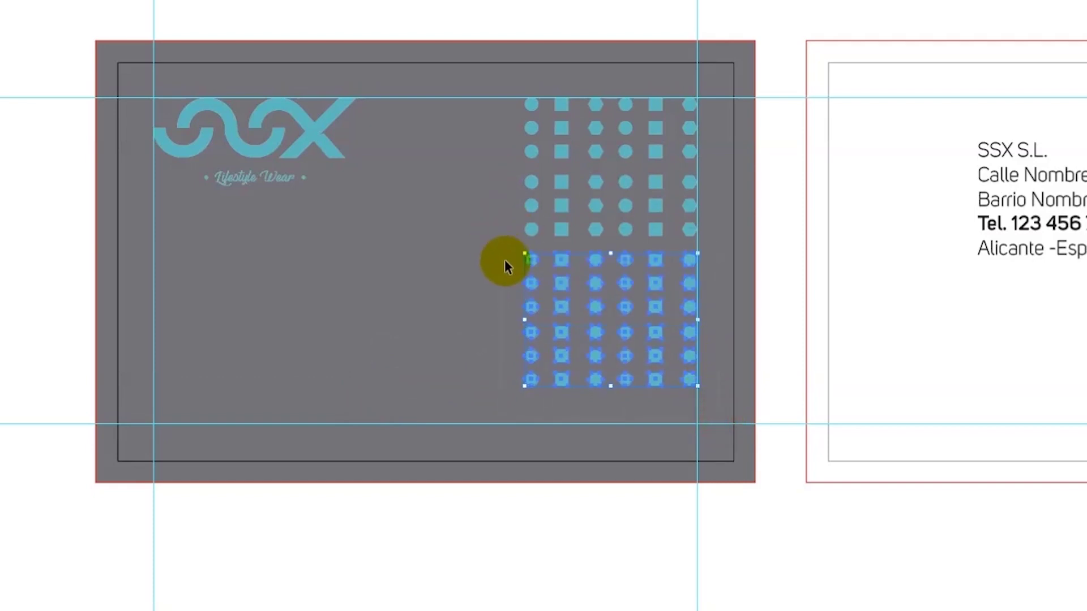
pyautogui.press('Up')
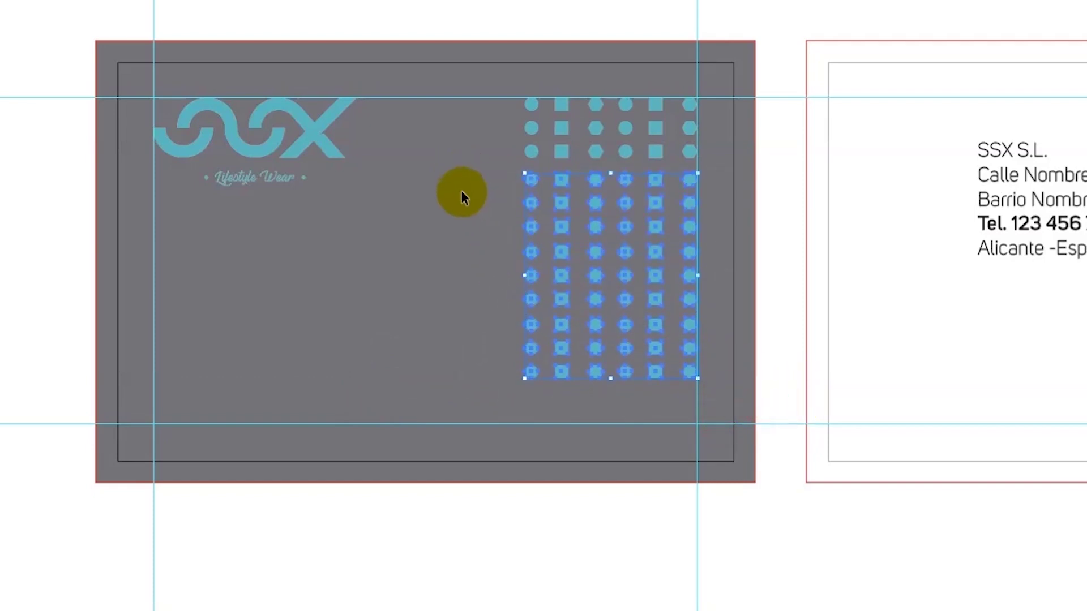
pyautogui.click(458, 191)
pyautogui.moveTo(711, 397); pyautogui.dragTo(479, 69)
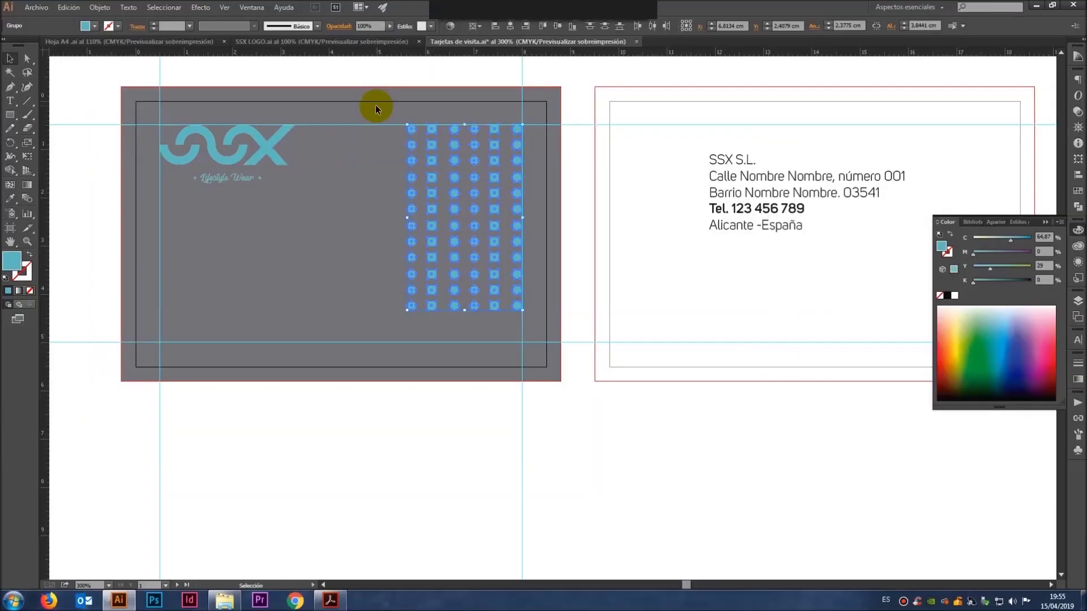
# Step: Vertically centre the dot grid on the card and hide guides to preview
pyautogui.click(365, 162)
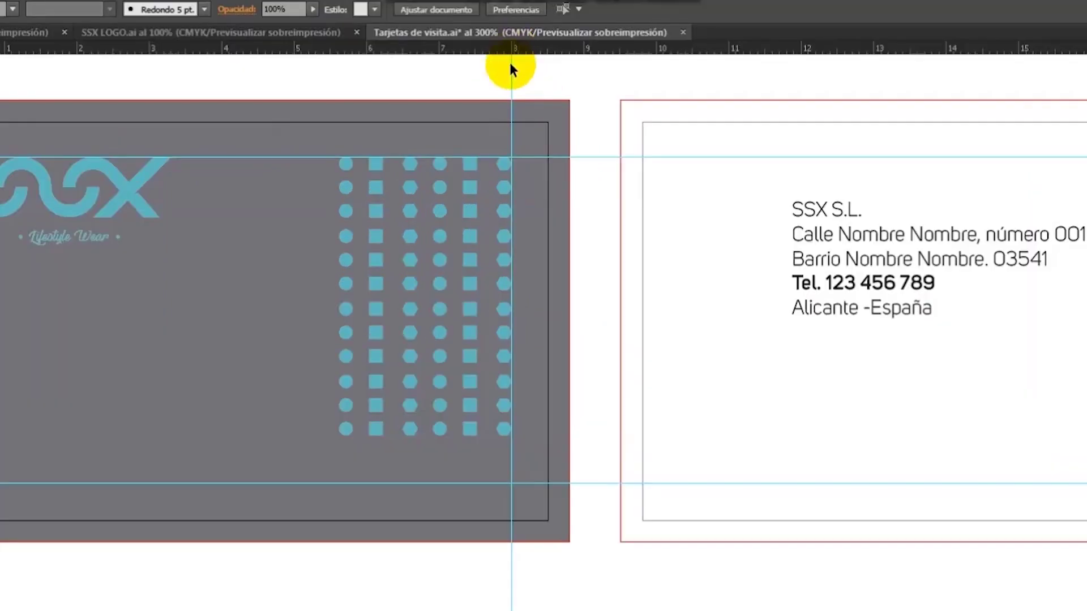
pyautogui.click(392, 278)
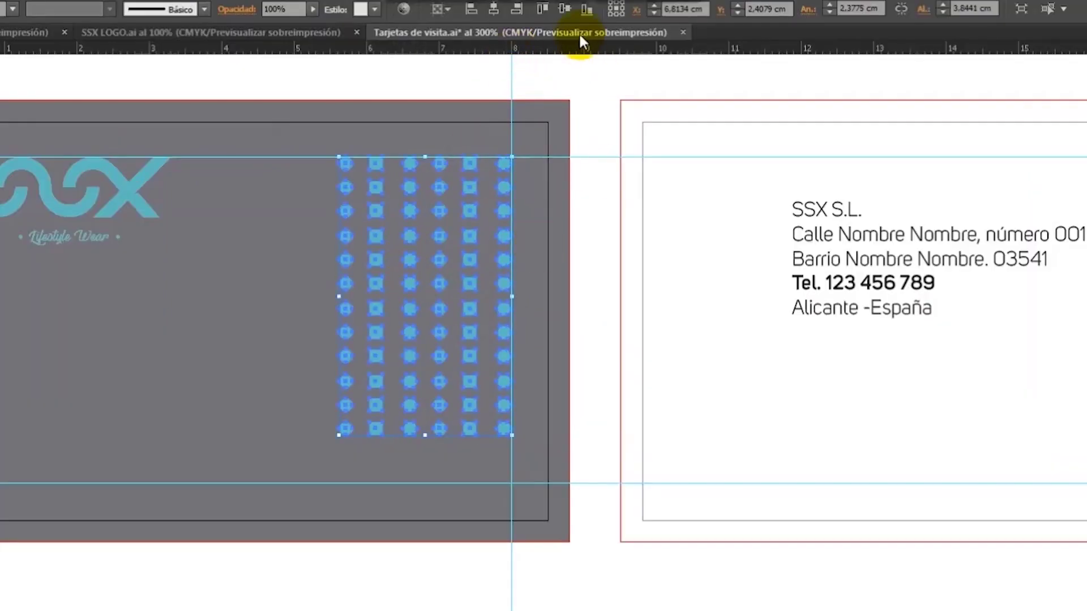
pyautogui.click(563, 13)
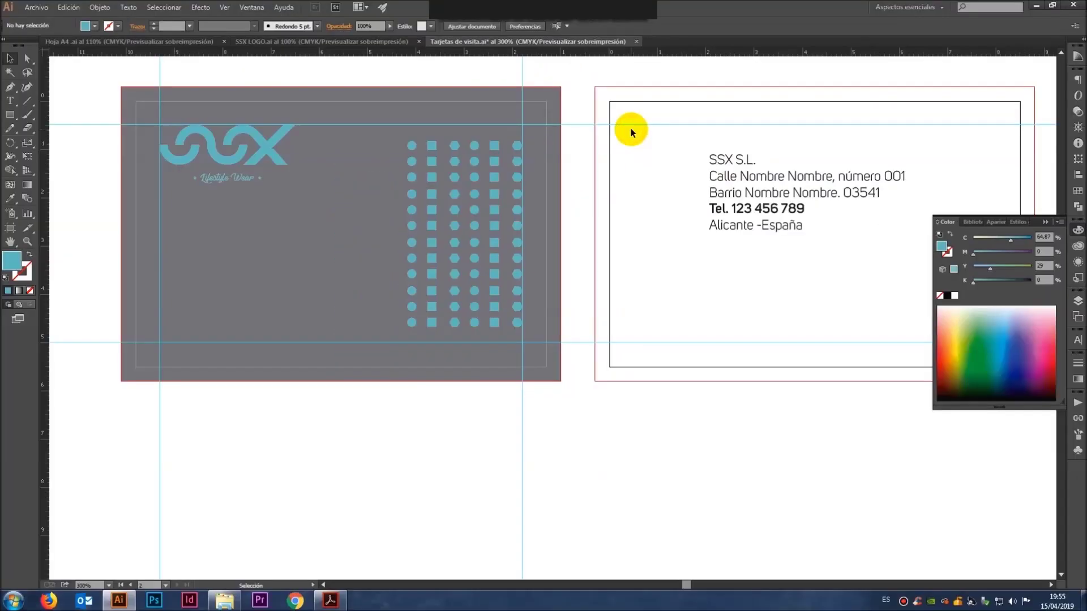
pyautogui.moveTo(381, 150); pyautogui.dragTo(449, 228)
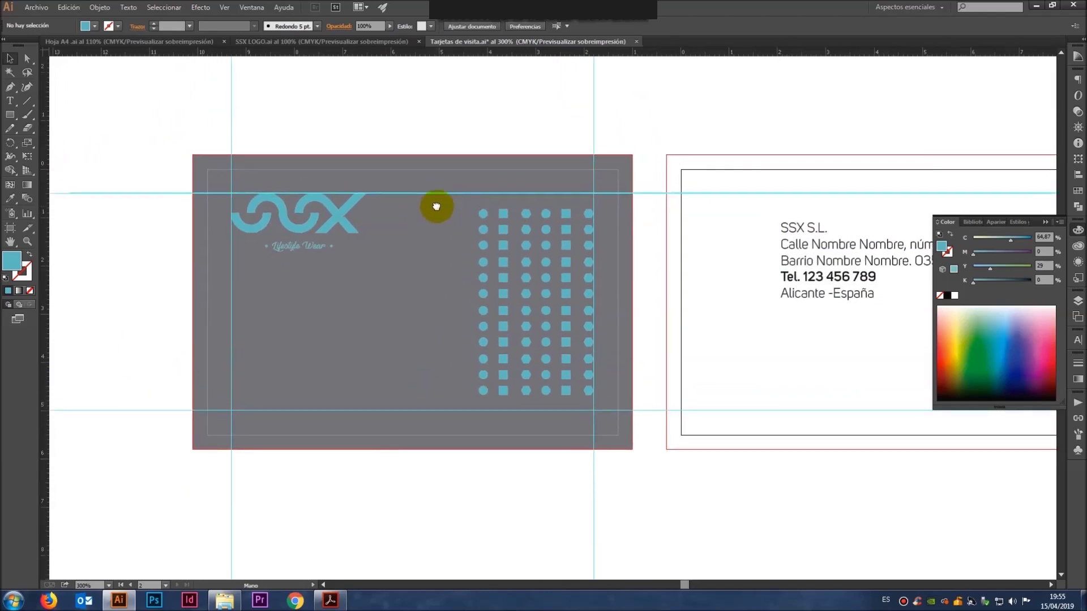
pyautogui.rightClick(492, 101)
pyautogui.click(540, 191)
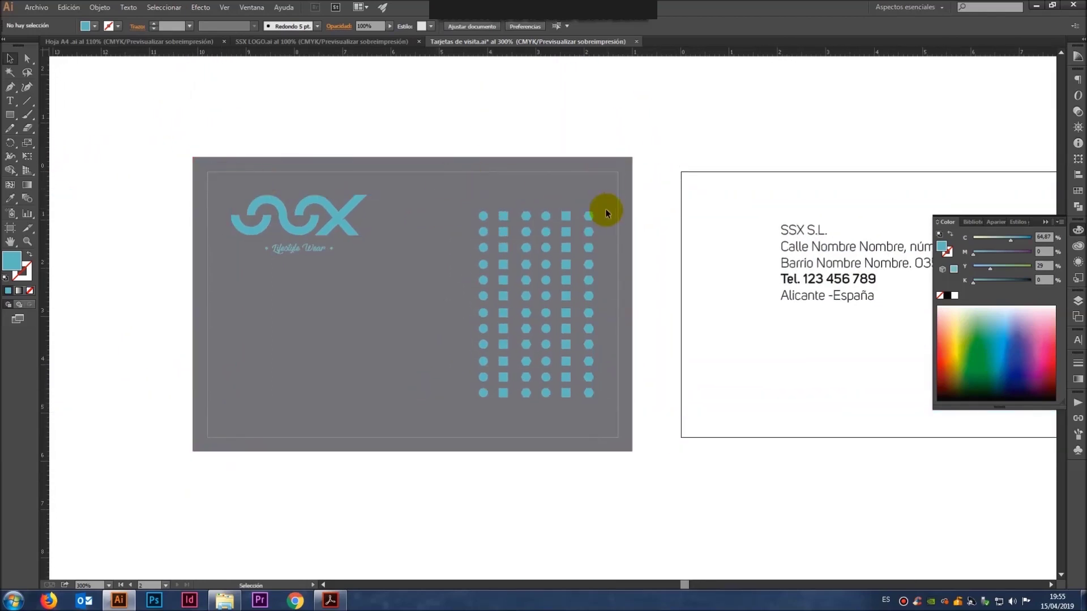
# Step: Show guides again and nudge the dot pattern up level with the logo
pyautogui.click(504, 216)
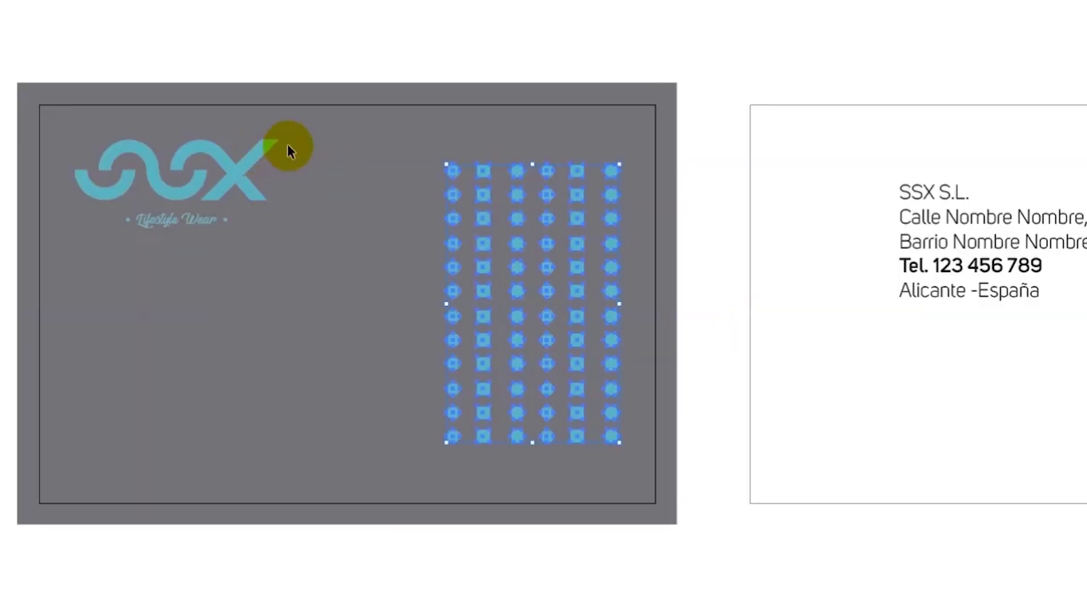
pyautogui.moveTo(479, 171); pyautogui.dragTo(471, 153)
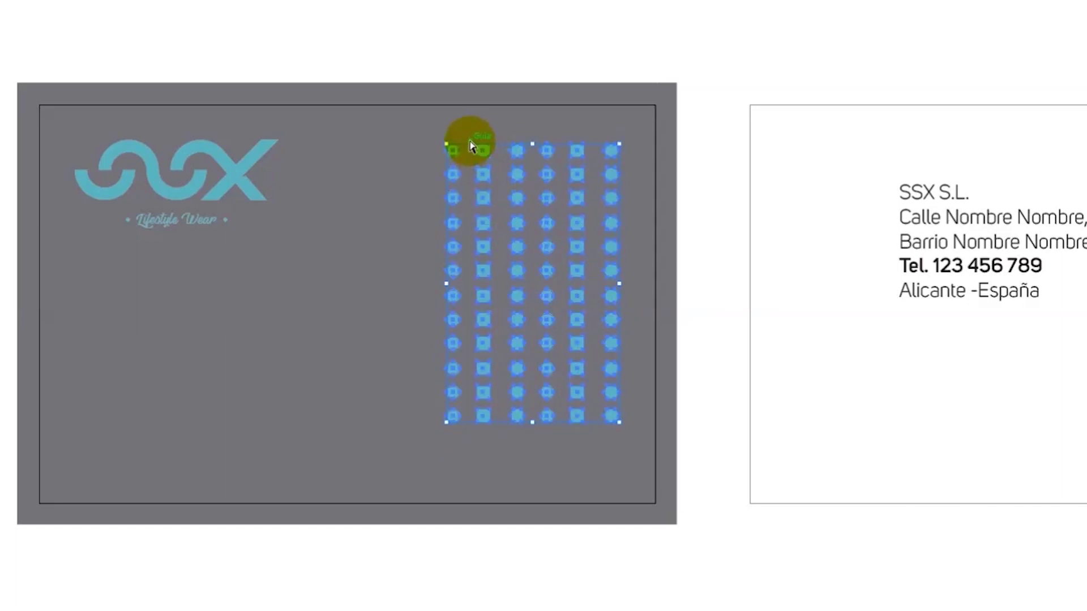
pyautogui.hotkey('ctrl', 'z')
pyautogui.click(485, 7)
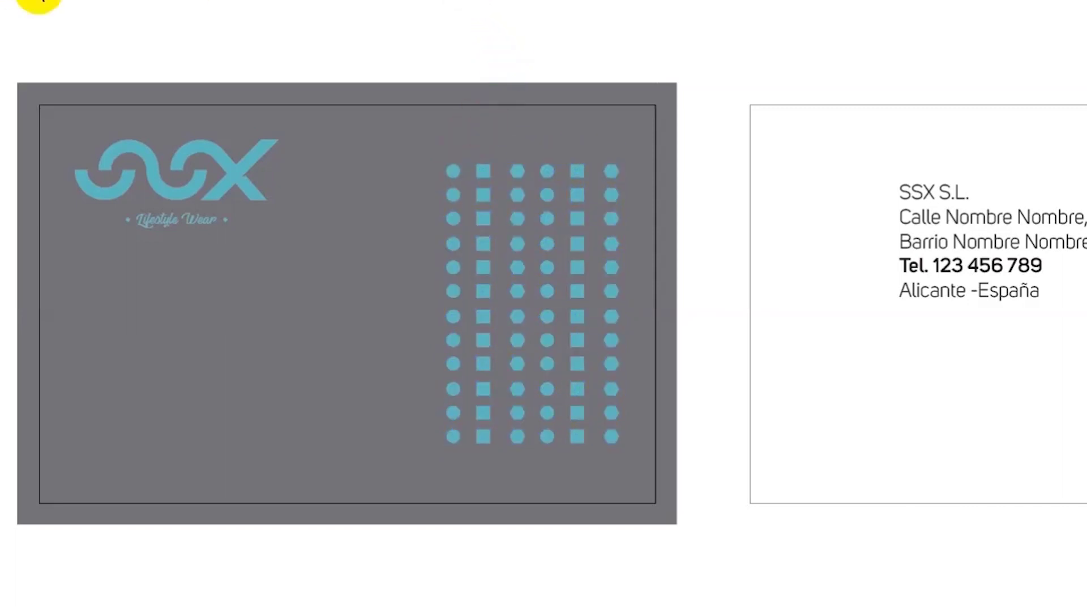
pyautogui.rightClick(582, 3)
pyautogui.click(587, 128)
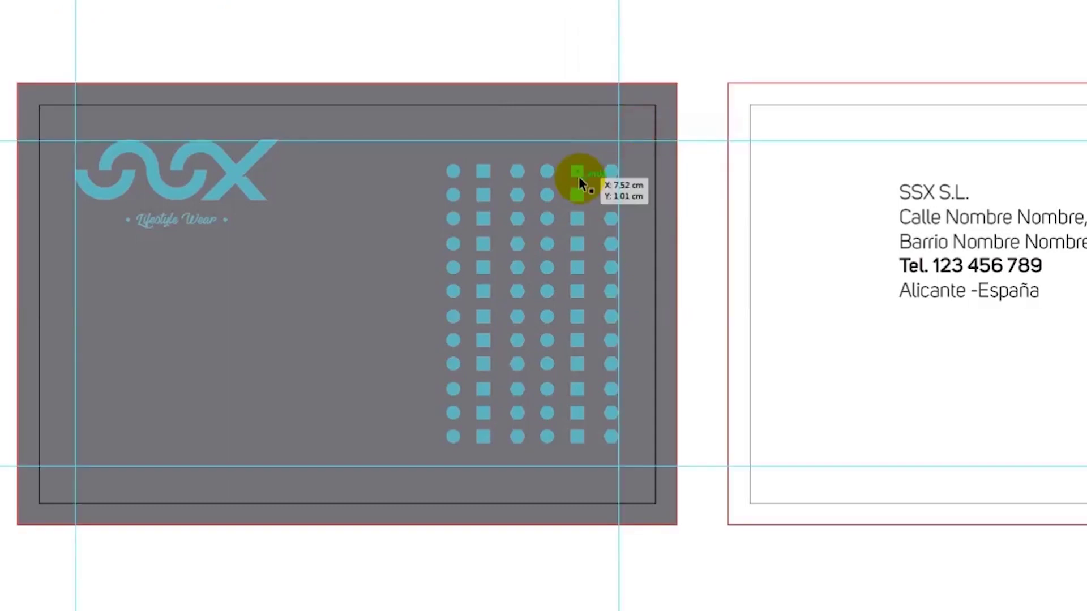
pyautogui.click(578, 175)
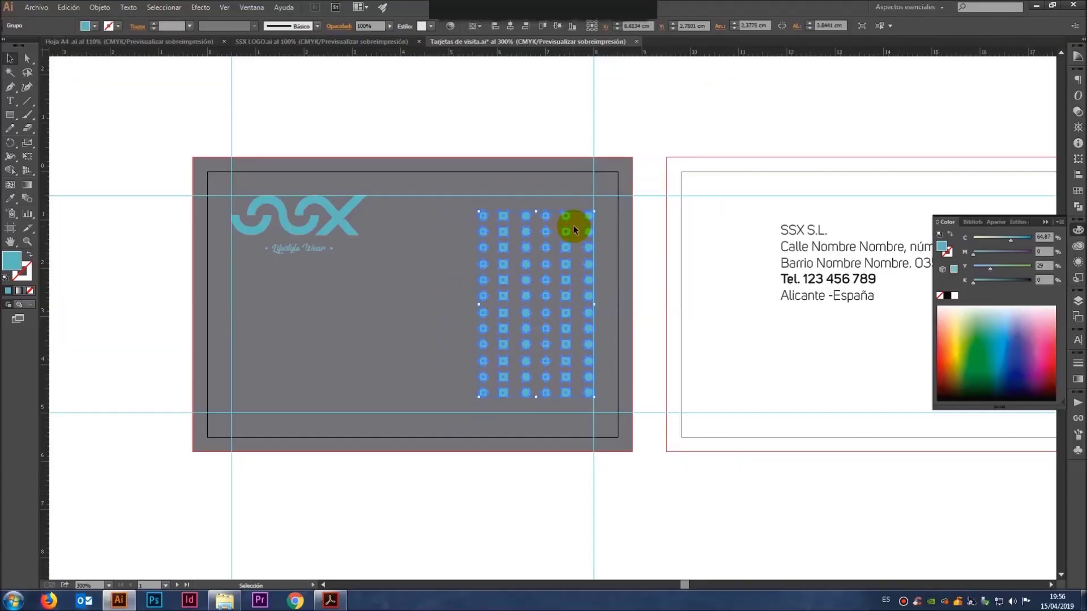
pyautogui.press('Up')
pyautogui.press('Up')
pyautogui.press('Up')
pyautogui.press('Up')
pyautogui.press('Up')
pyautogui.press('Up')
pyautogui.press('Up')
pyautogui.press('Up')
pyautogui.press('Up')
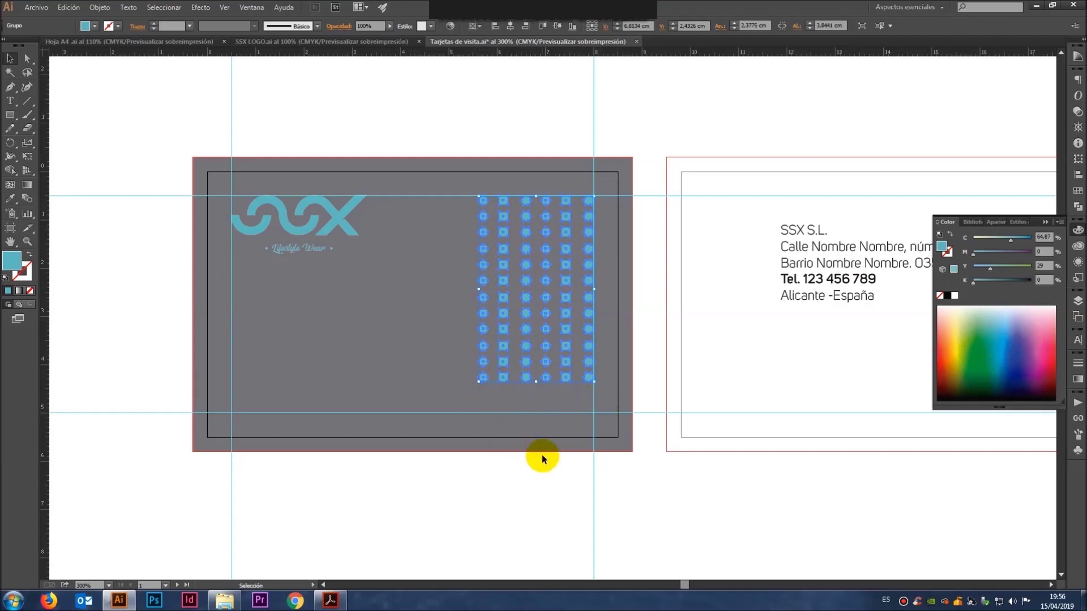
# Step: Duplicate the bottom two dot rows further down the card's right side
pyautogui.scroll(1, 542, 456)
pyautogui.scroll(1, 542, 456)
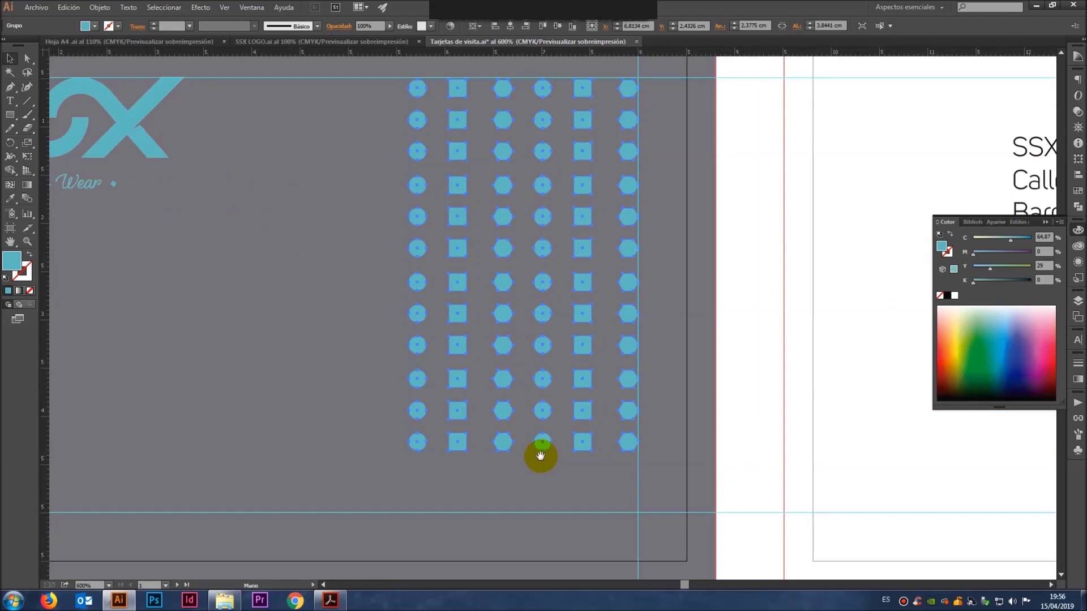
pyautogui.moveTo(541, 456); pyautogui.dragTo(481, 379)
pyautogui.click(216, 255)
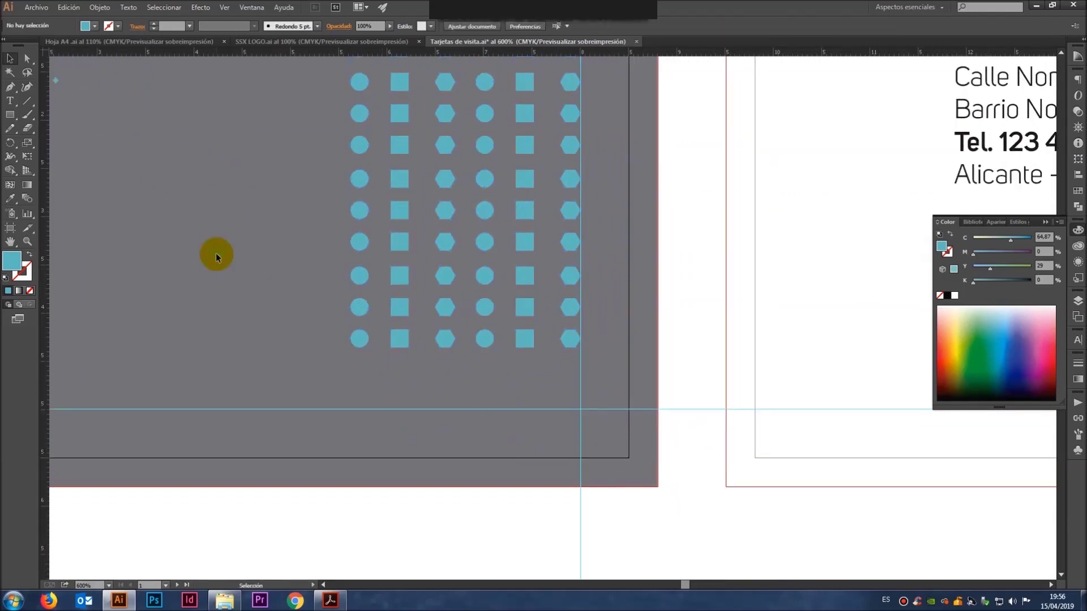
pyautogui.click(29, 60)
pyautogui.moveTo(303, 383); pyautogui.dragTo(619, 293)
pyautogui.click(686, 371)
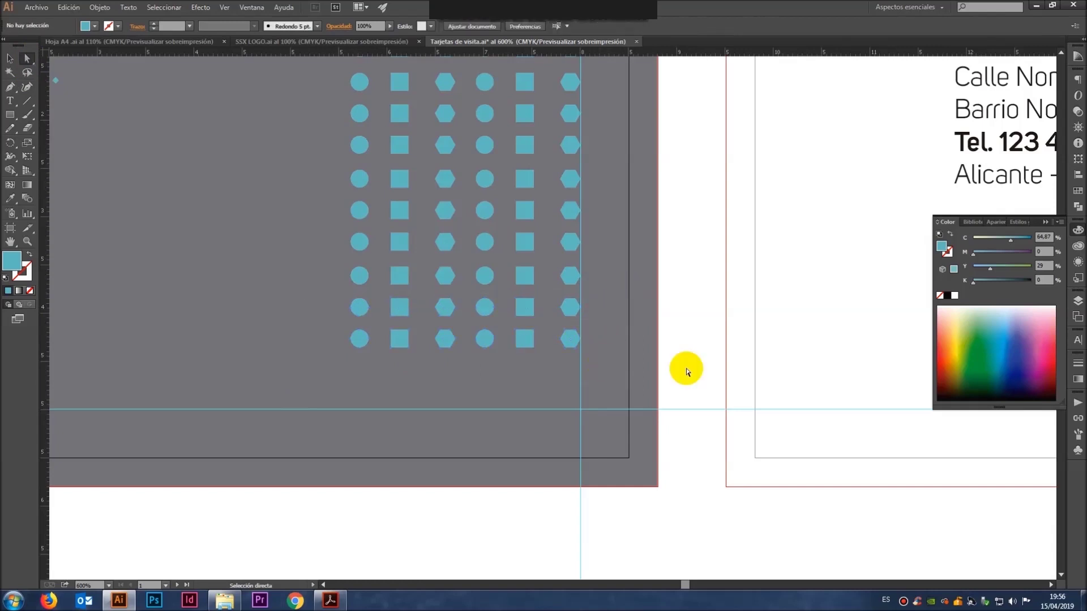
pyautogui.moveTo(689, 372)
pyautogui.mouseDown()
pyautogui.moveTo(345, 311)
pyautogui.moveTo(336, 300)
pyautogui.mouseUp()
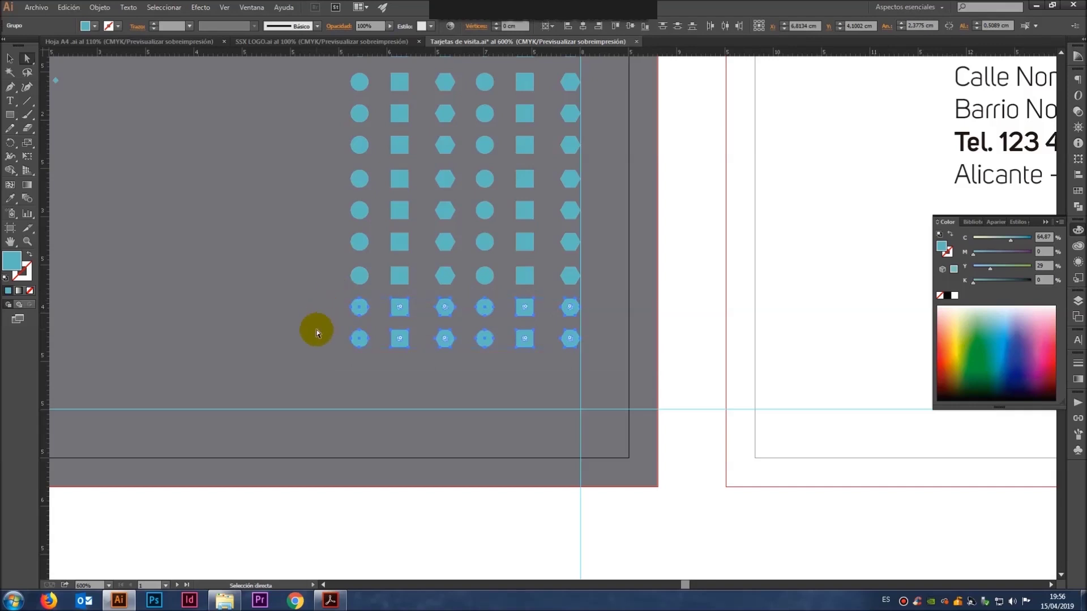
pyautogui.click(9, 58)
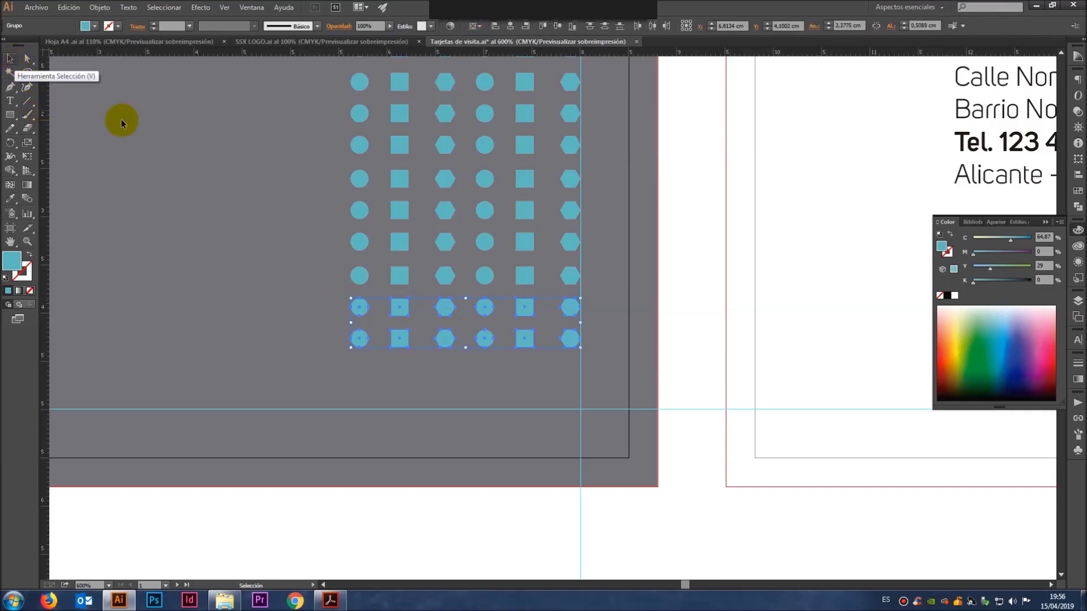
pyautogui.click(213, 155)
pyautogui.moveTo(572, 313)
pyautogui.mouseDown()
pyautogui.moveTo(654, 303)
pyautogui.moveTo(572, 374)
pyautogui.mouseUp()
pyautogui.click(648, 304)
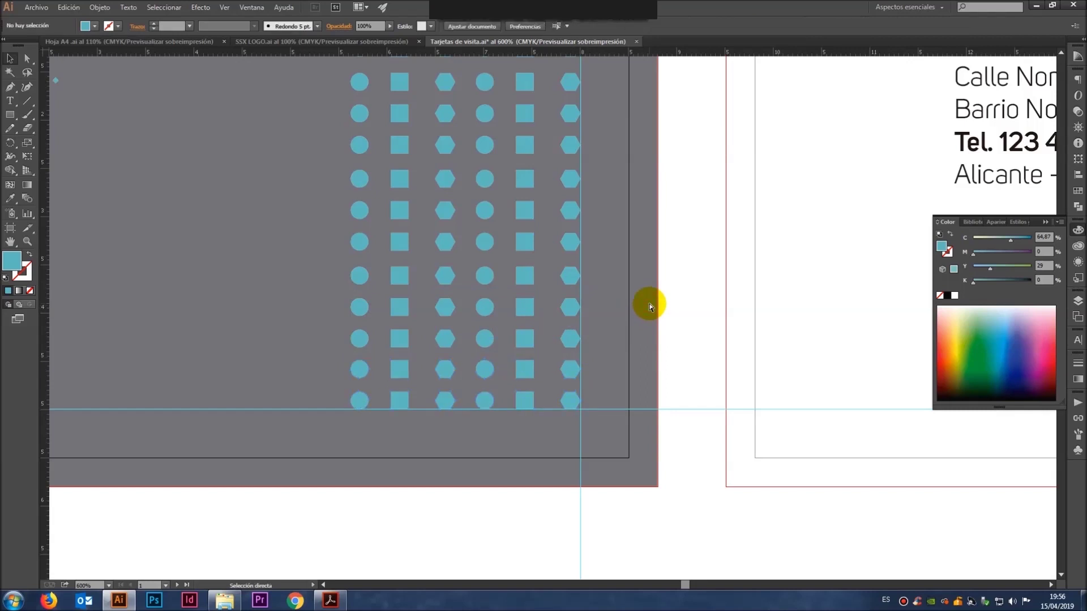
# Step: Zoom out, hide the guides and recentre the view on both cards
pyautogui.hotkey('ctrl', '-')
pyautogui.hotkey('ctrl', '-')
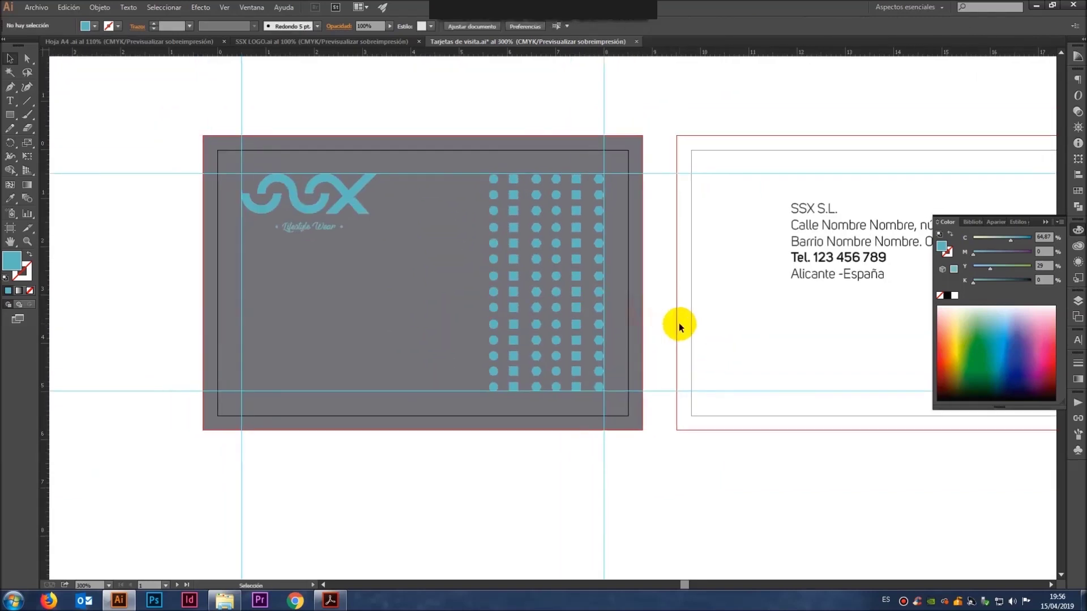
pyautogui.rightClick(704, 255)
pyautogui.click(739, 343)
pyautogui.moveTo(604, 272)
pyautogui.mouseDown()
pyautogui.moveTo(640, 304)
pyautogui.moveTo(630, 295)
pyautogui.mouseUp()
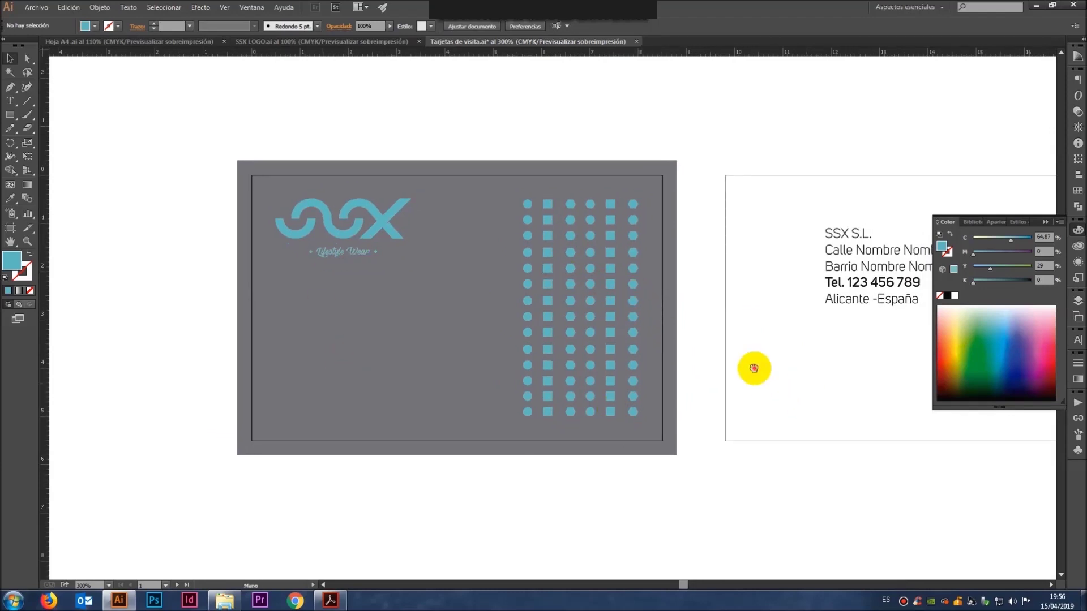
pyautogui.moveTo(754, 368); pyautogui.dragTo(623, 313)
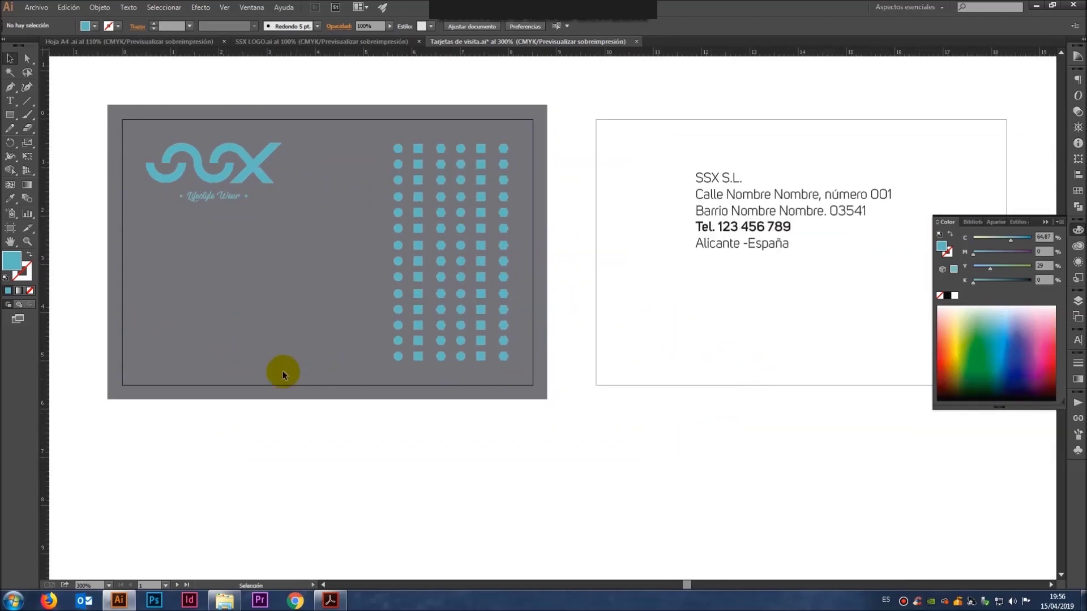
pyautogui.moveTo(640, 371); pyautogui.dragTo(745, 379)
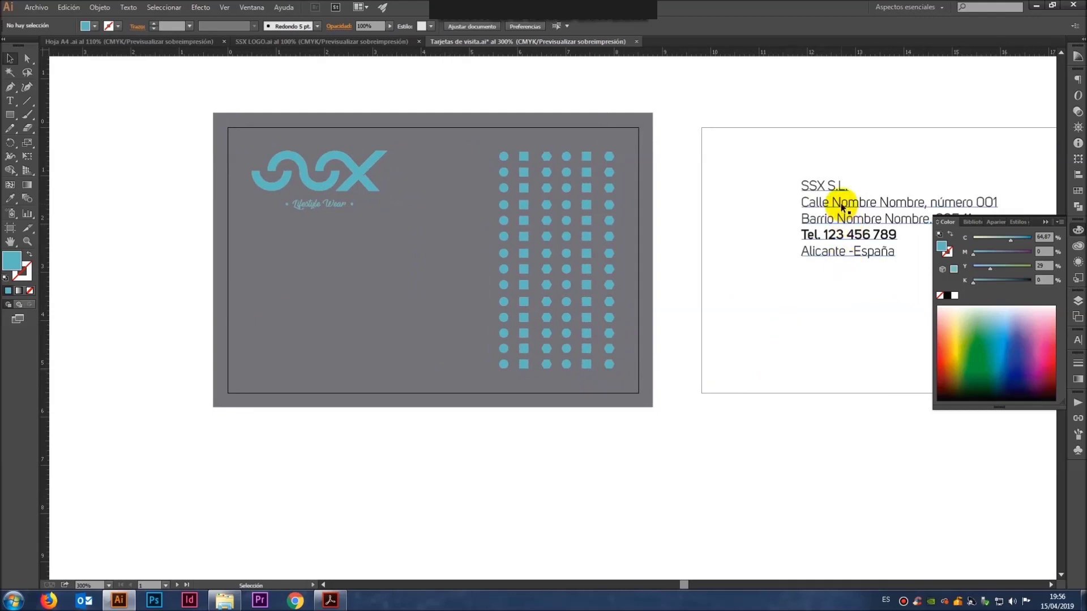
pyautogui.moveTo(841, 207); pyautogui.dragTo(350, 478)
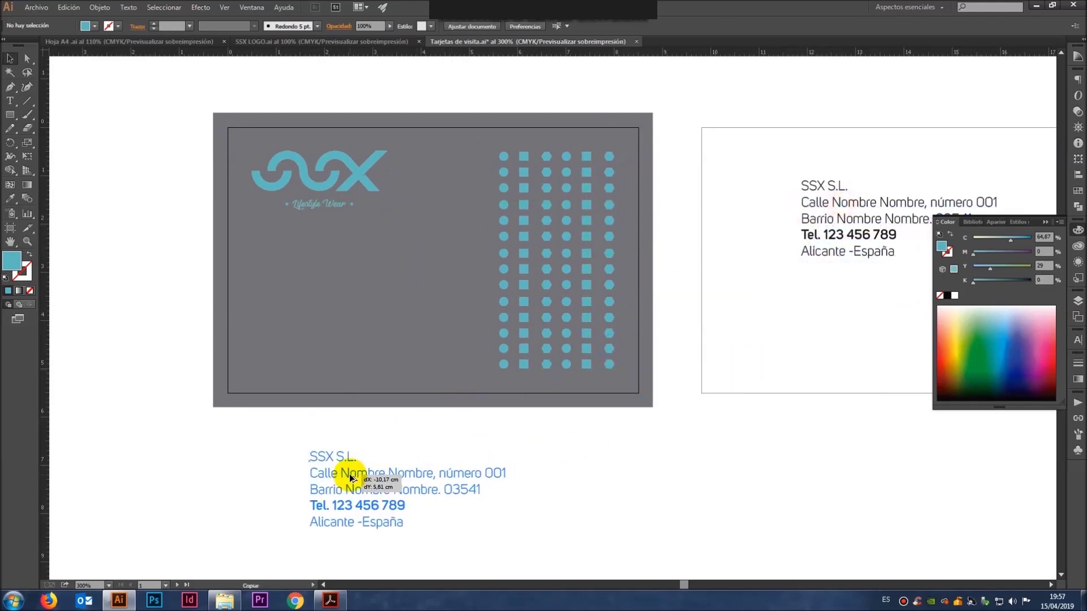
pyautogui.doubleClick(357, 518)
pyautogui.moveTo(389, 521); pyautogui.dragTo(405, 523)
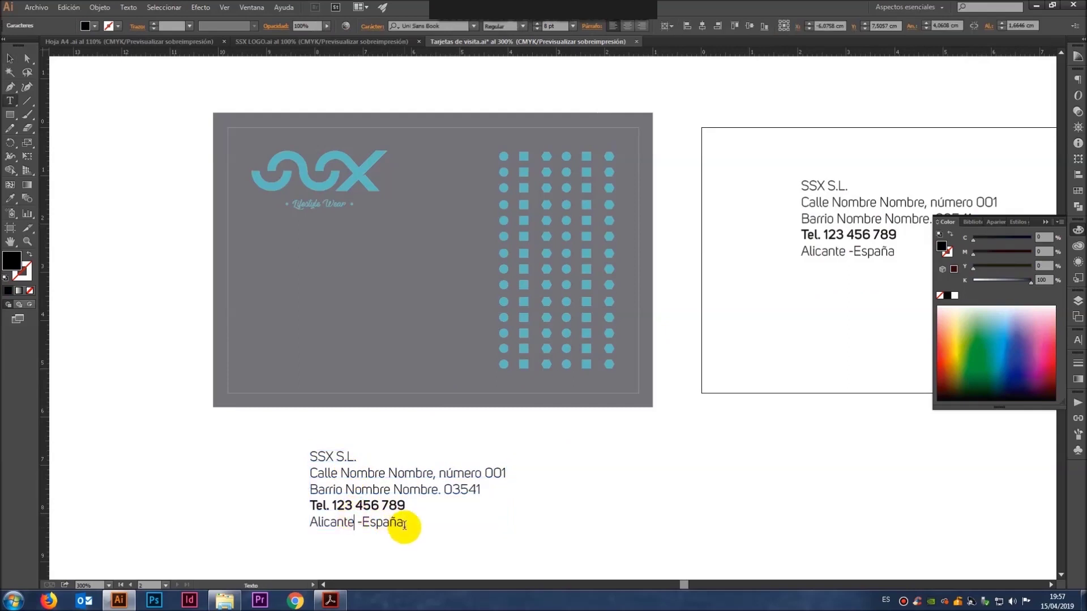
pyautogui.hotkey('ctrl', 'a')
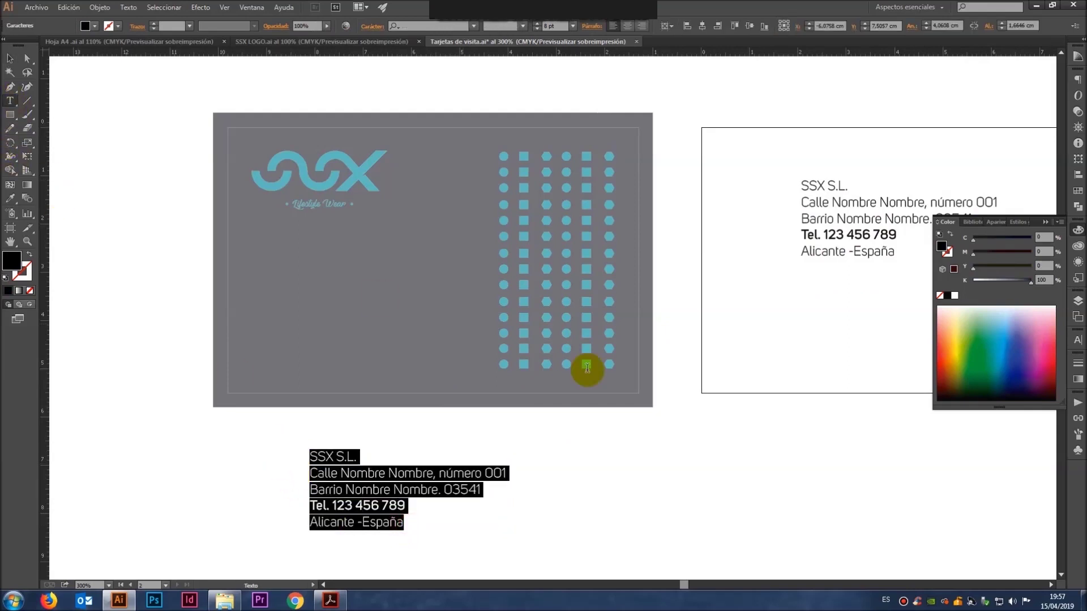
pyautogui.write('www.ssx.com')
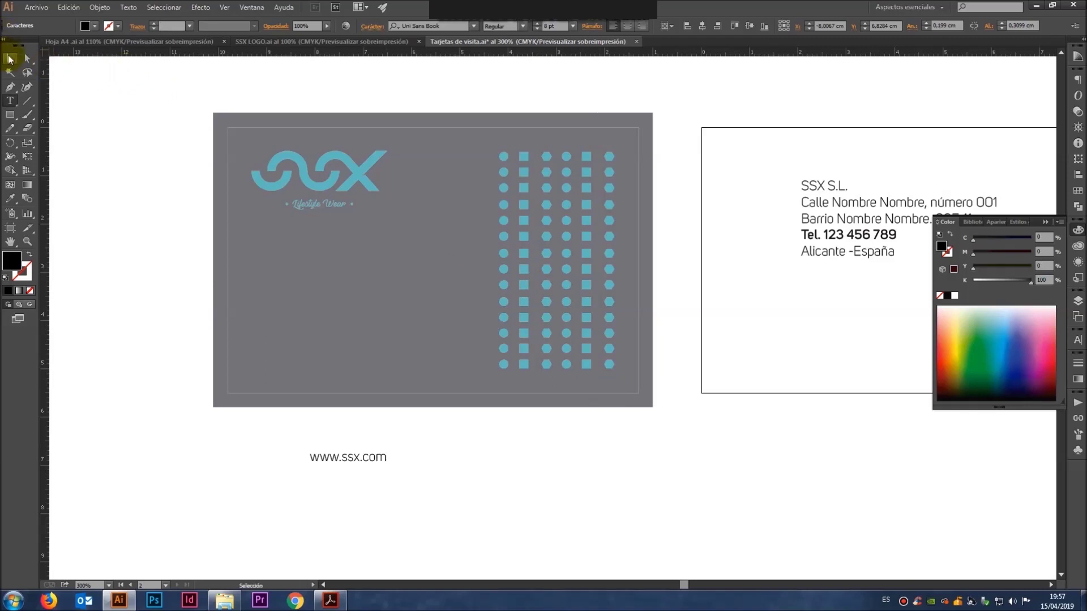
pyautogui.click(10, 57)
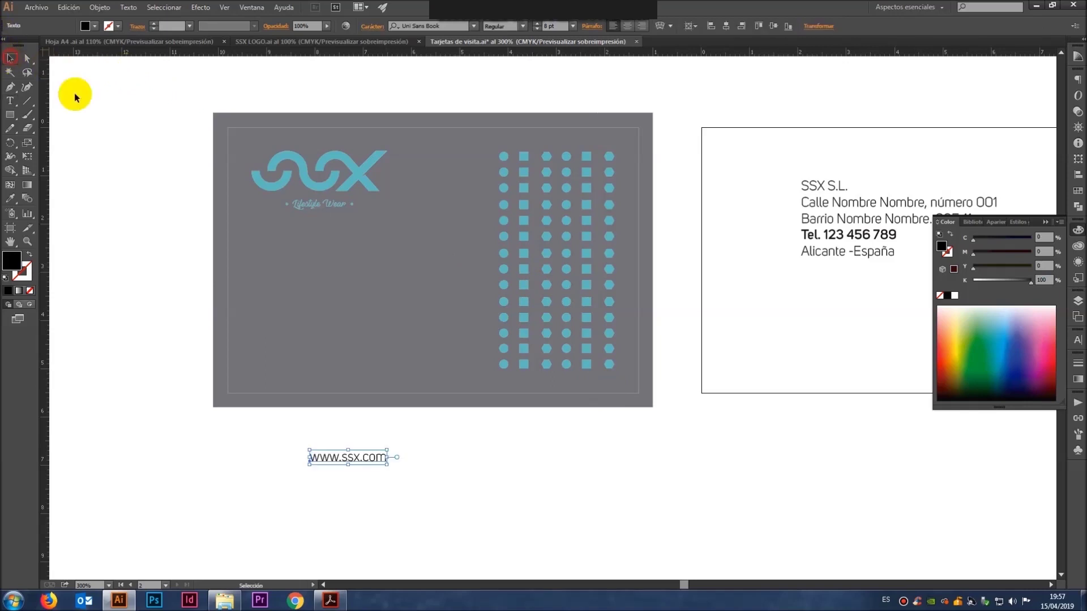
pyautogui.click(492, 462)
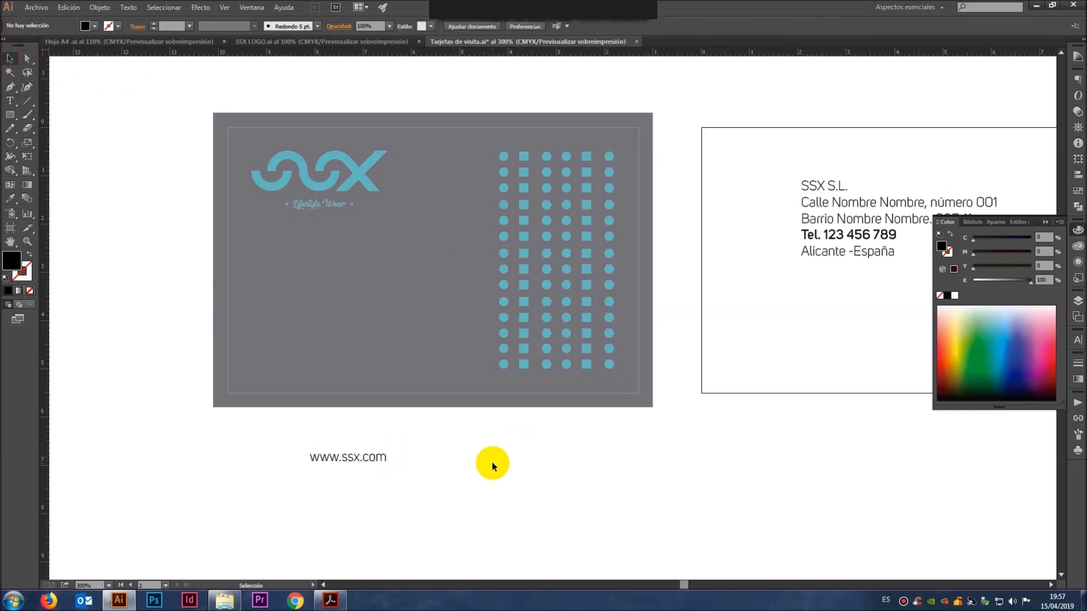
pyautogui.rightClick(484, 453)
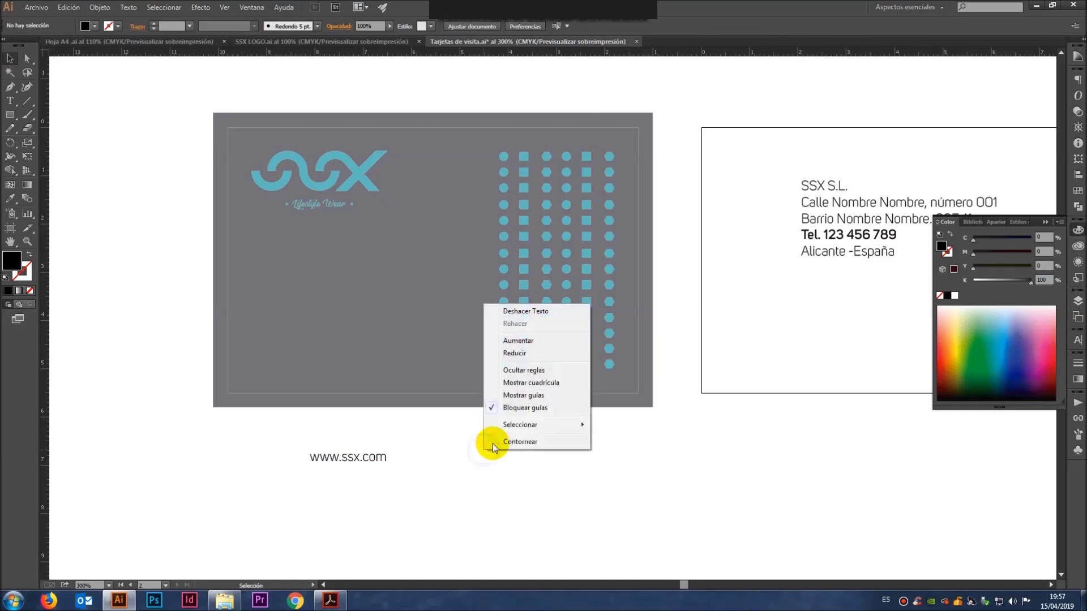
pyautogui.click(516, 400)
pyautogui.moveTo(354, 457); pyautogui.dragTo(300, 366)
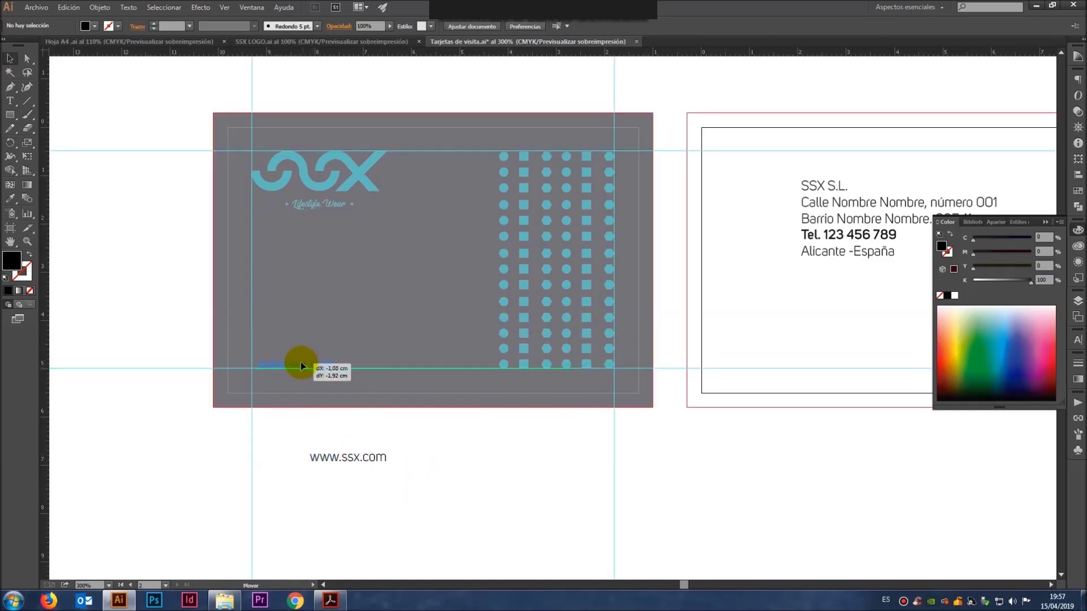
pyautogui.moveTo(299, 365); pyautogui.dragTo(298, 365)
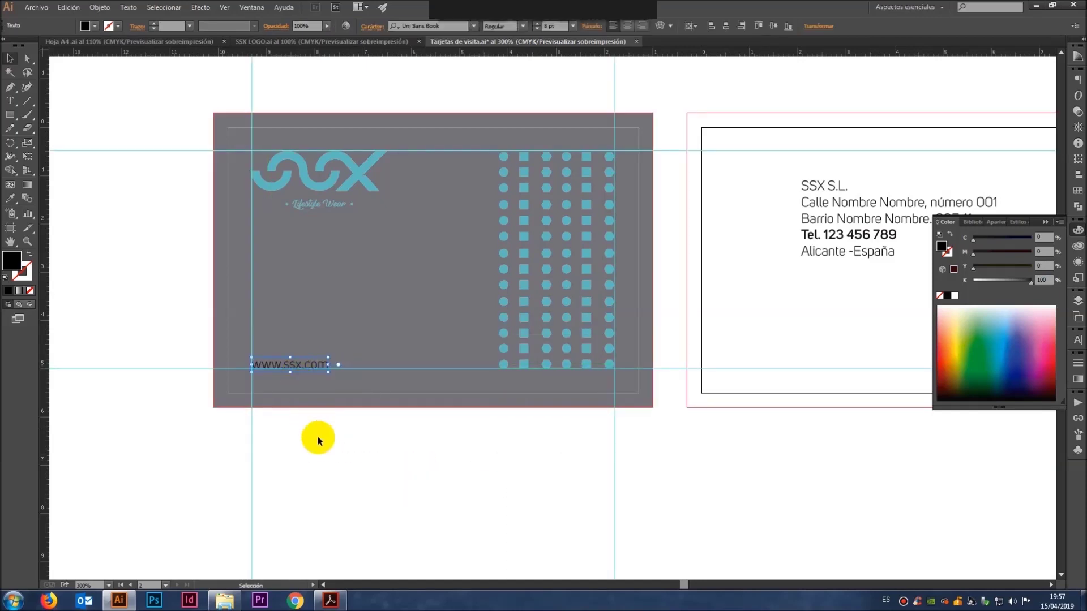
pyautogui.press('i')
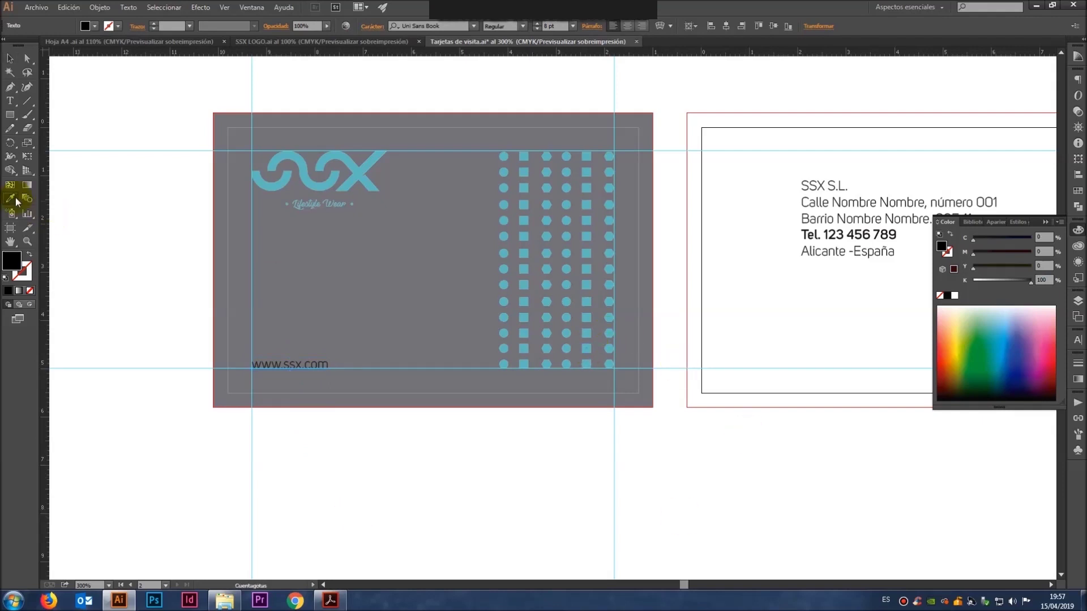
pyautogui.click(586, 253)
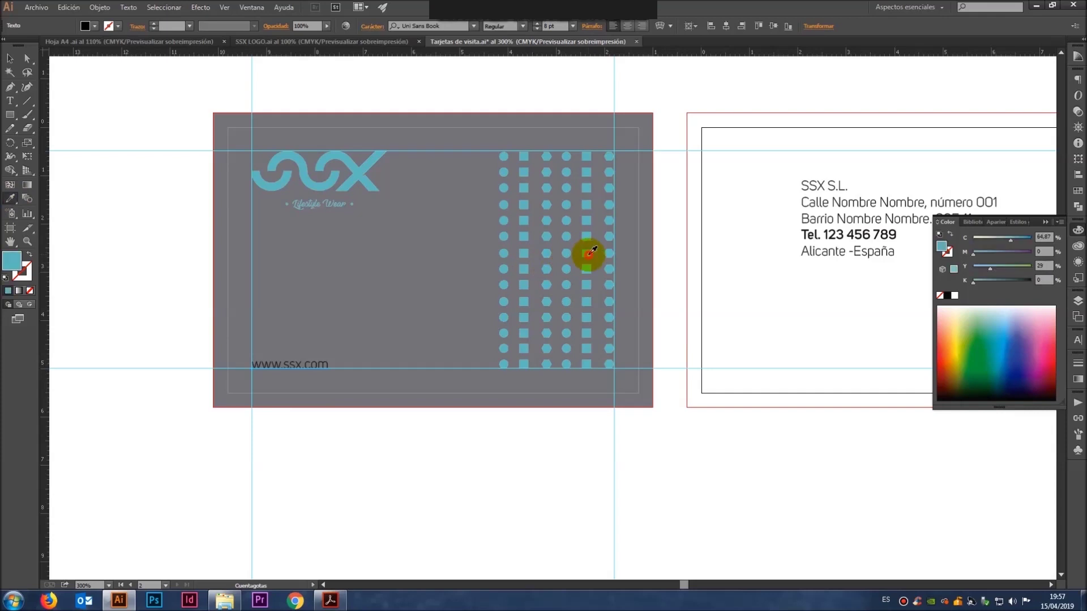
pyautogui.click(19, 65)
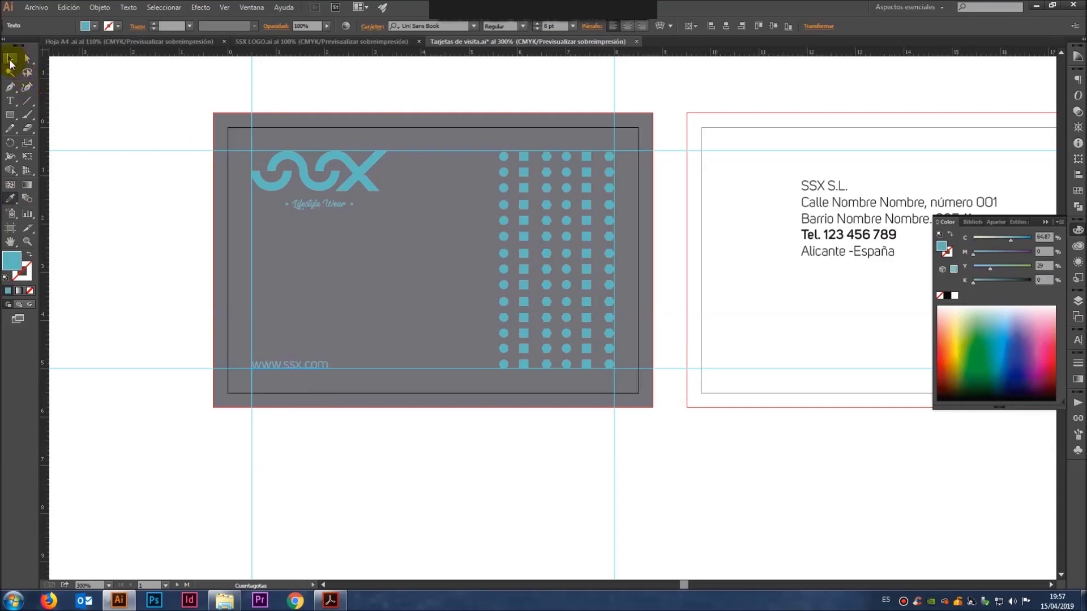
pyautogui.click(104, 99)
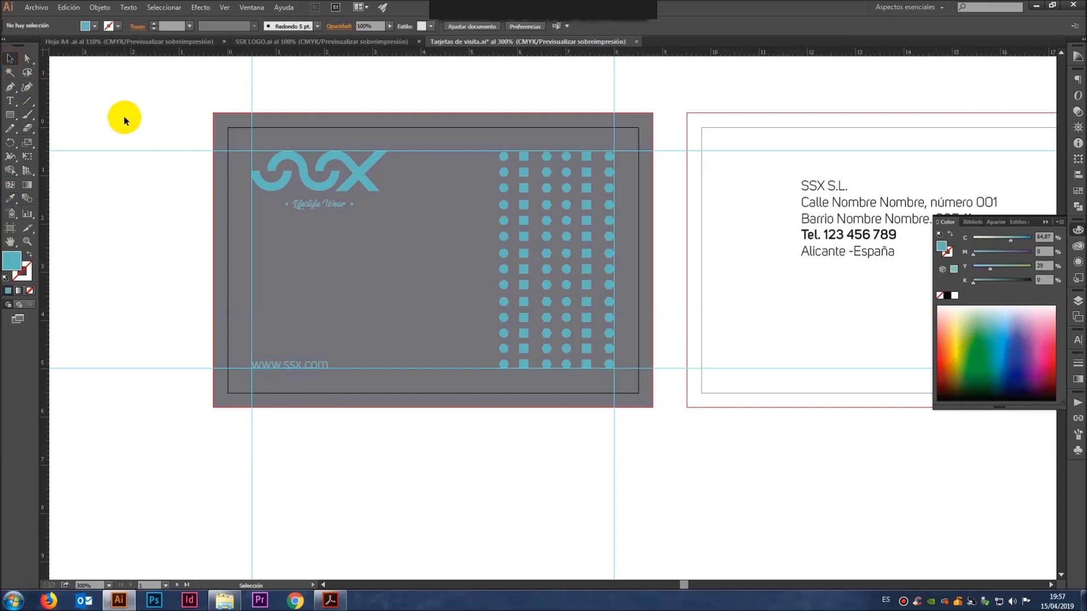
pyautogui.rightClick(125, 120)
pyautogui.click(153, 197)
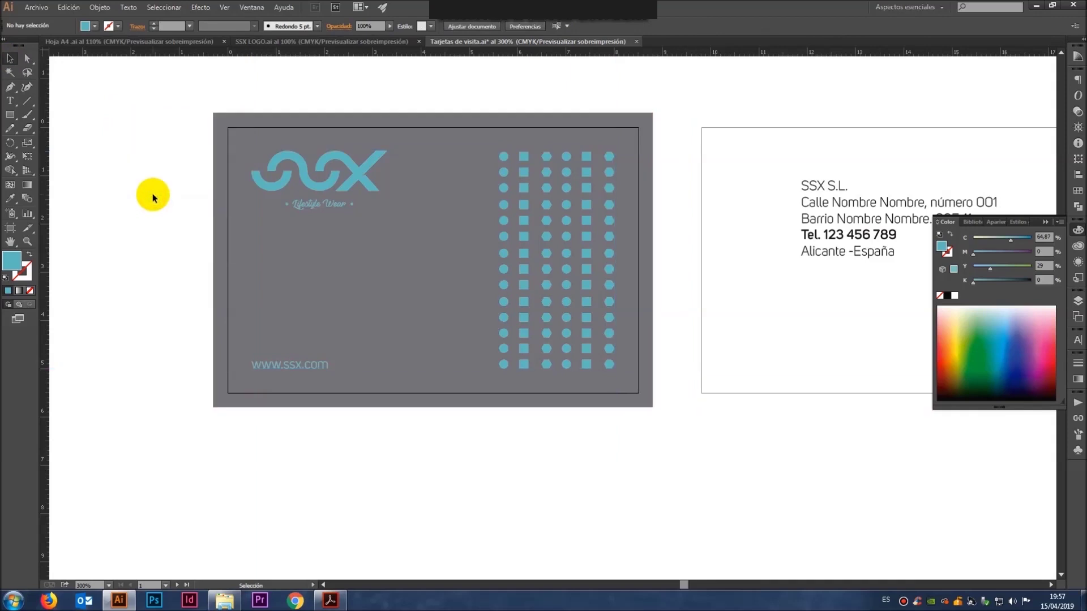
pyautogui.click(319, 370)
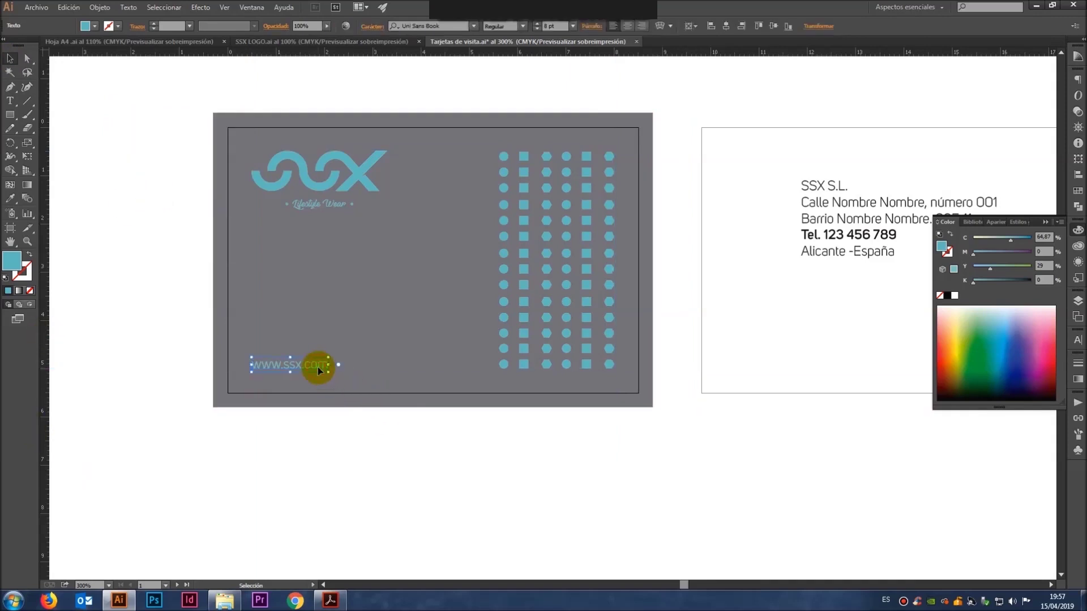
pyautogui.click(11, 198)
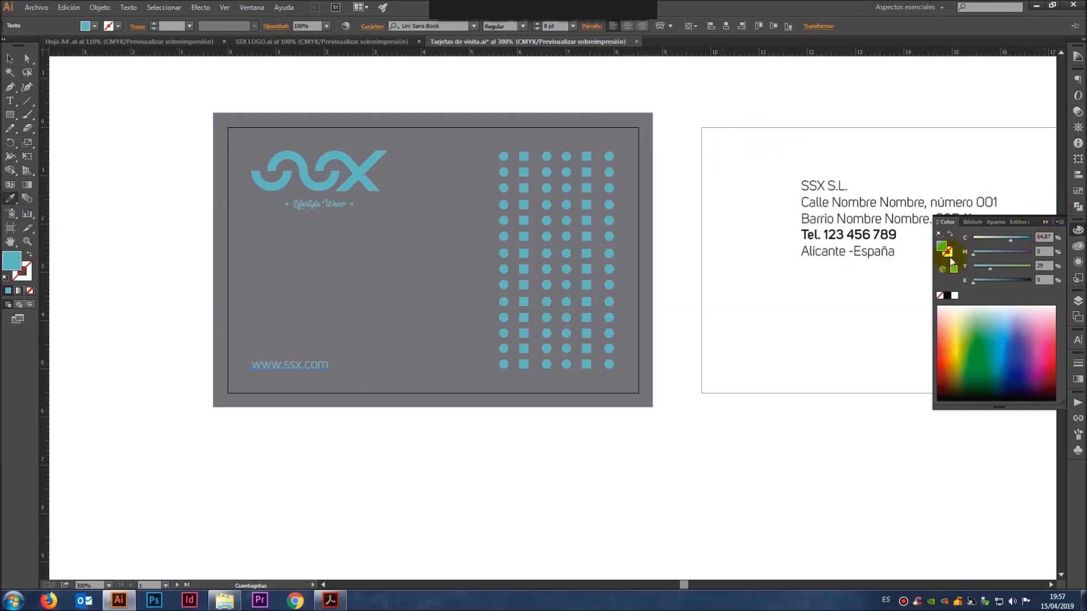
pyautogui.click(954, 294)
pyautogui.press('v')
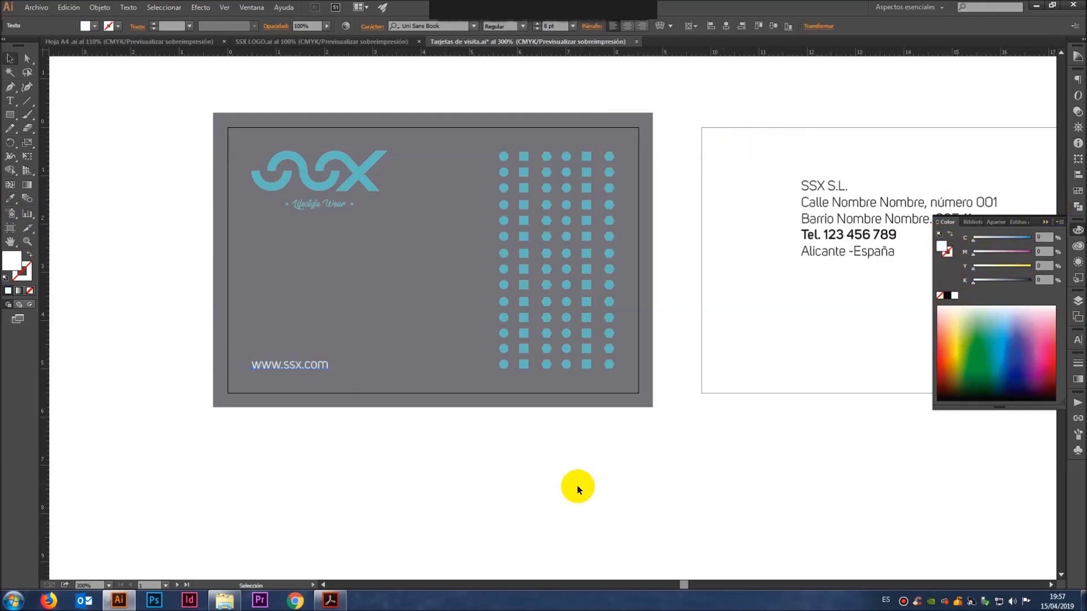
pyautogui.click(577, 489)
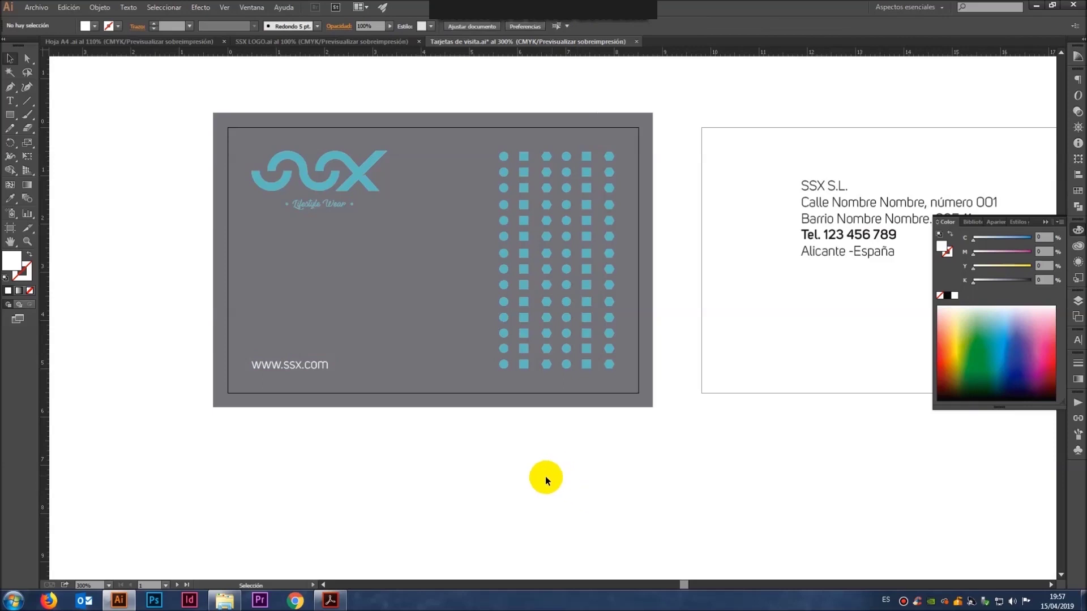
pyautogui.click(281, 366)
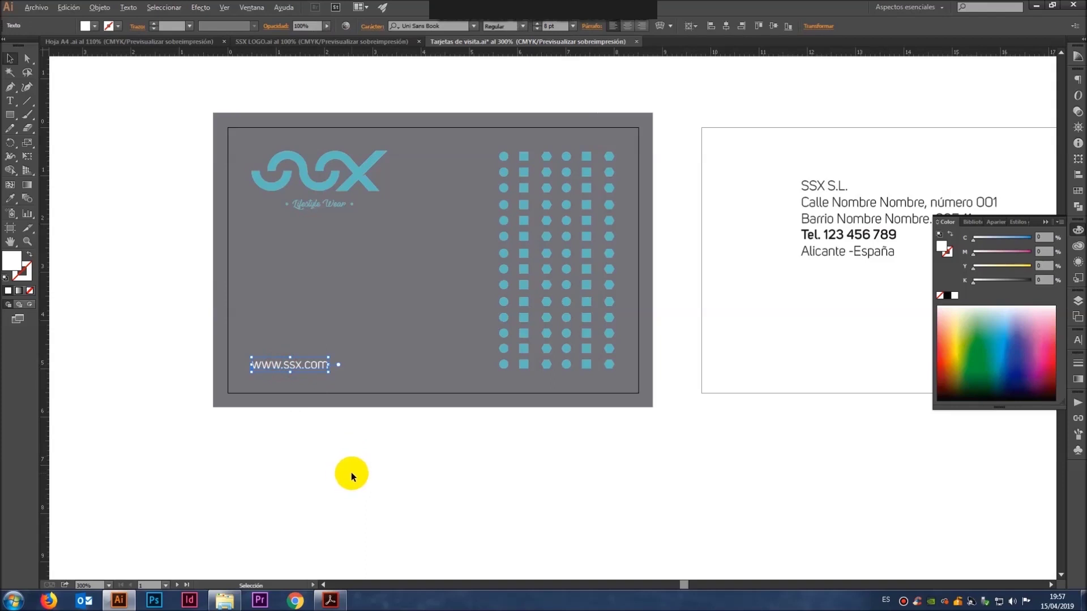
pyautogui.hotkey('alt', 'Right')
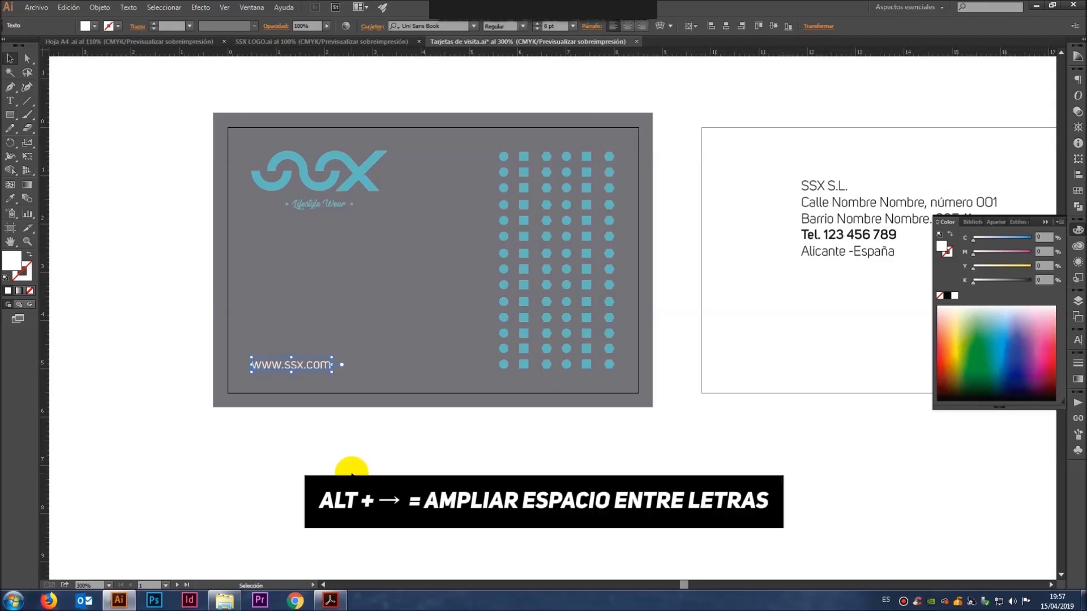
pyautogui.hotkey('alt', 'Right')
pyautogui.hotkey('alt', 'Right')
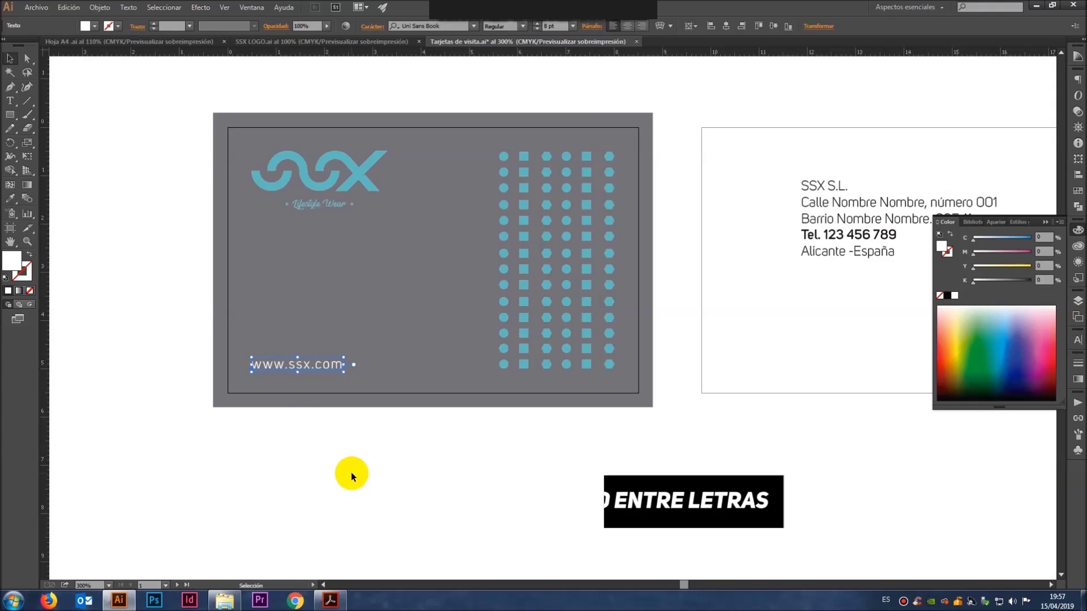
pyautogui.hotkey('alt', 'Right')
pyautogui.scroll(1, 351, 472)
pyautogui.click(351, 472)
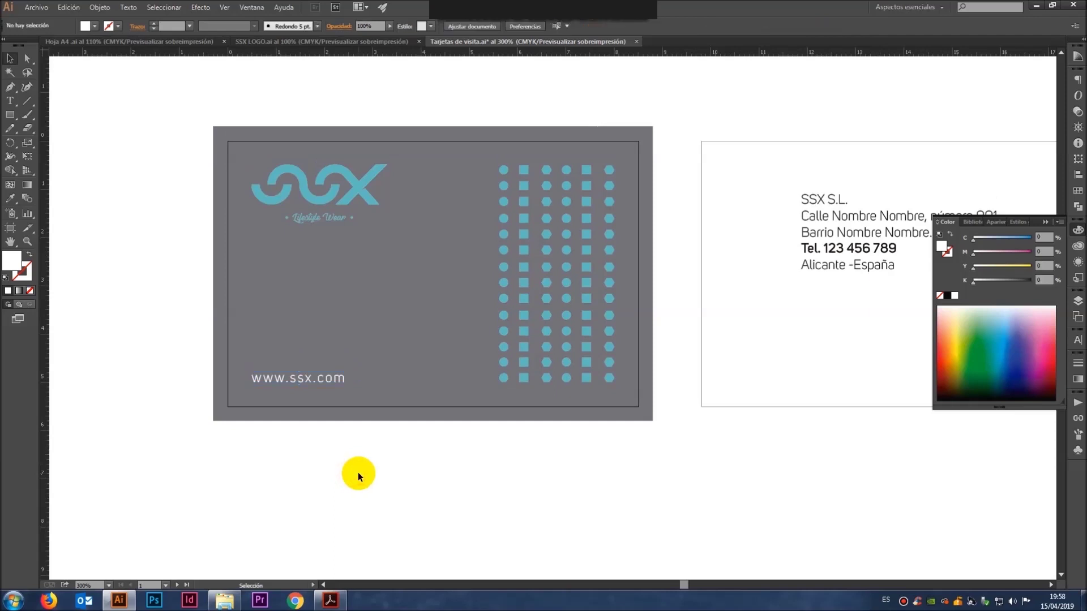
pyautogui.moveTo(347, 468); pyautogui.dragTo(286, 464)
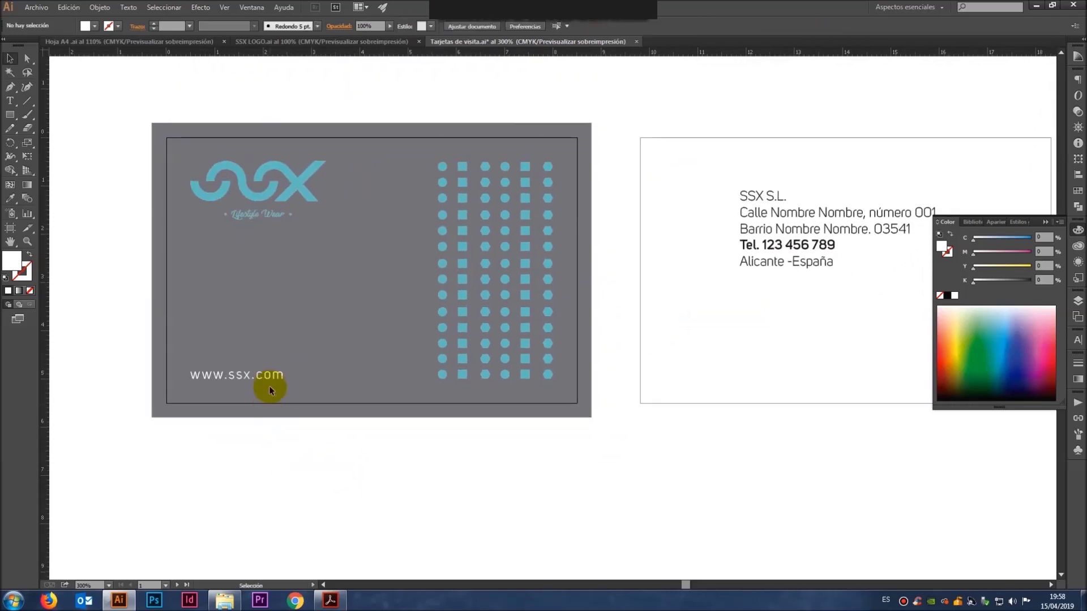
pyautogui.click(269, 378)
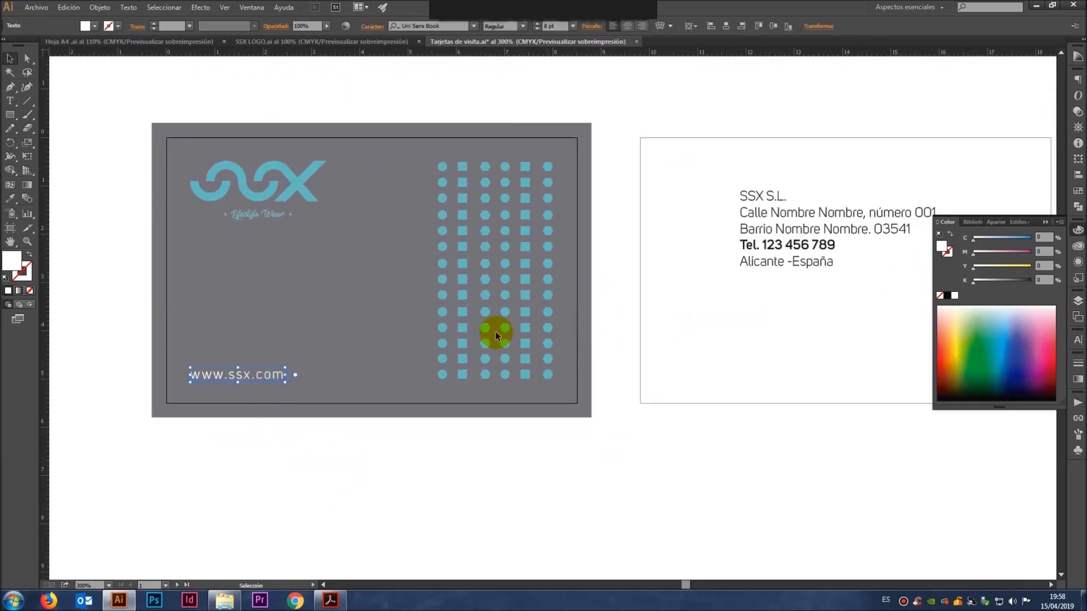
pyautogui.click(11, 198)
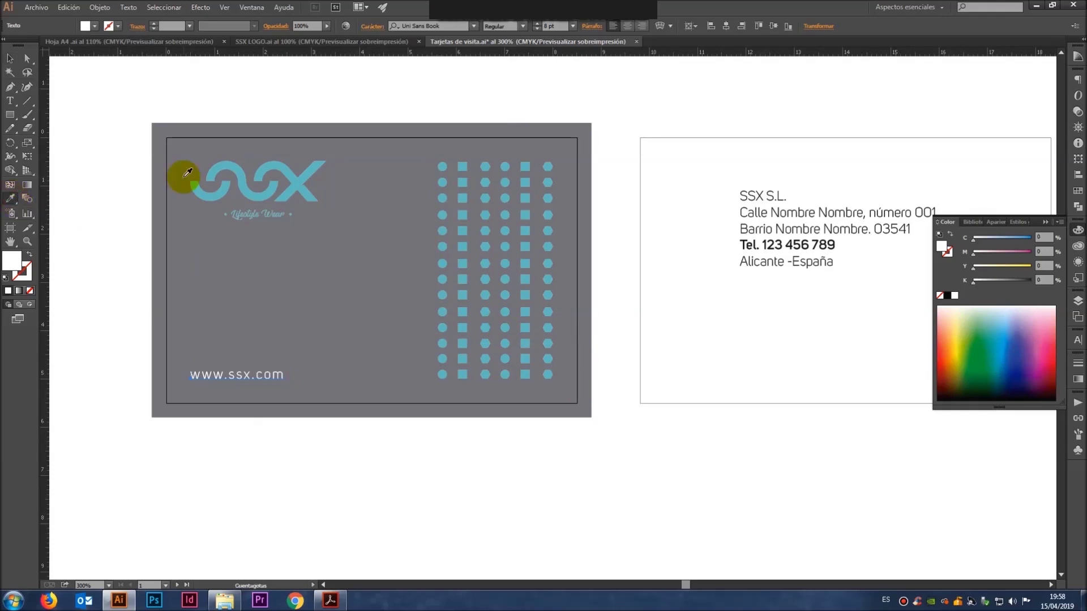
pyautogui.click(256, 194)
pyautogui.click(10, 58)
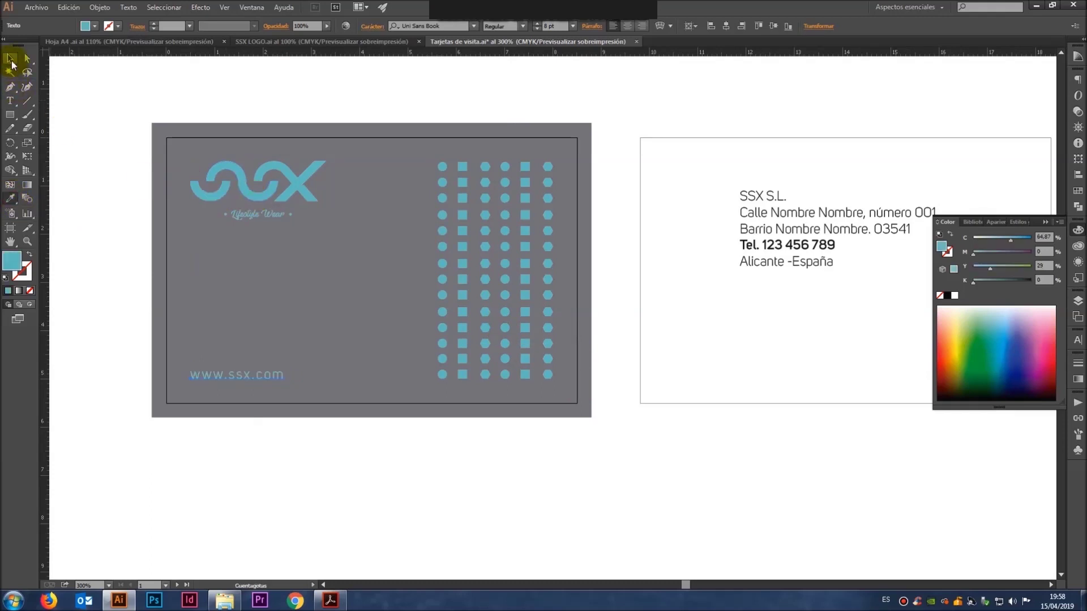
pyautogui.click(83, 109)
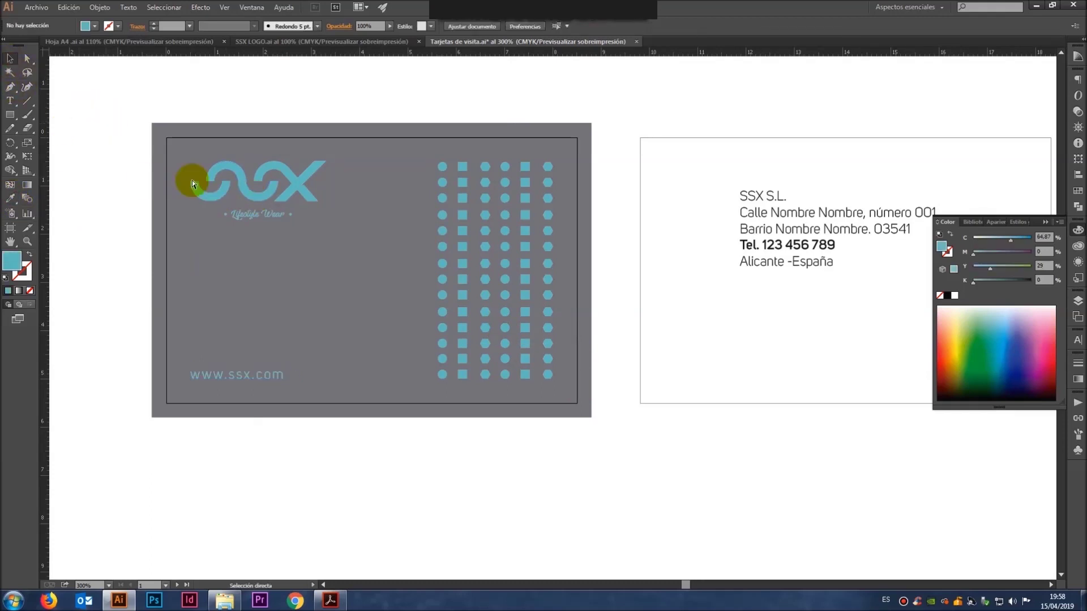
pyautogui.moveTo(755, 305); pyautogui.dragTo(712, 331)
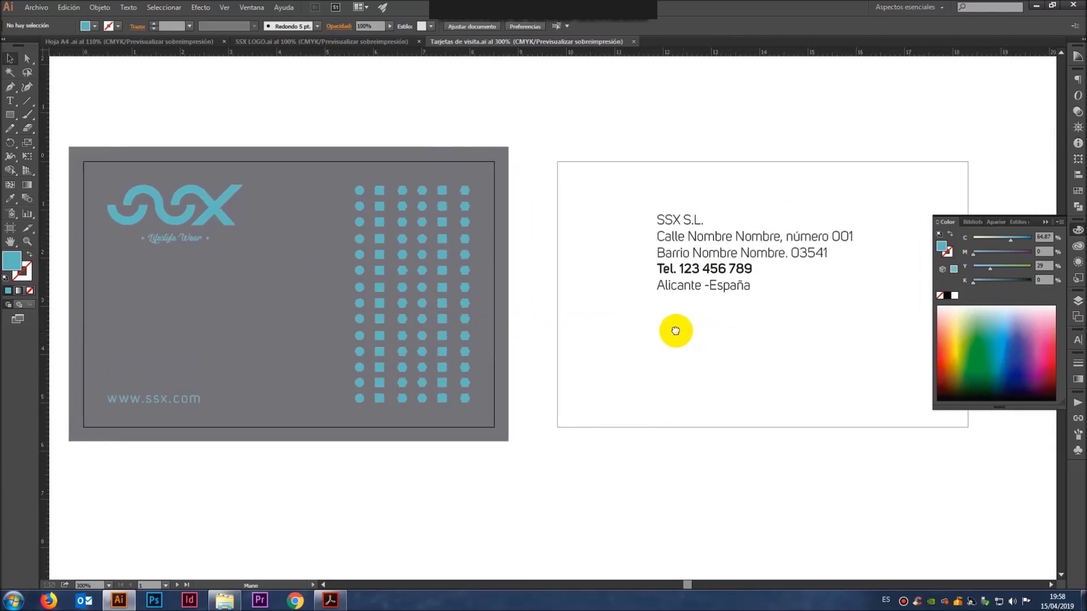
# Step: Move the address block down and right on the white card and show guides
pyautogui.moveTo(712, 331); pyautogui.dragTo(554, 336)
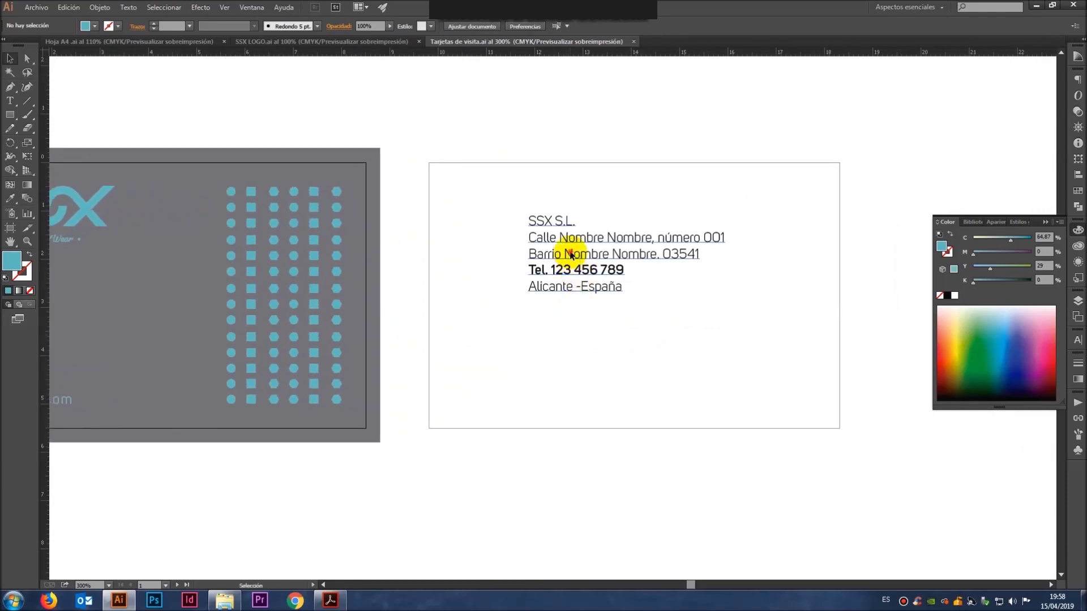
pyautogui.click(578, 266)
pyautogui.click(584, 155)
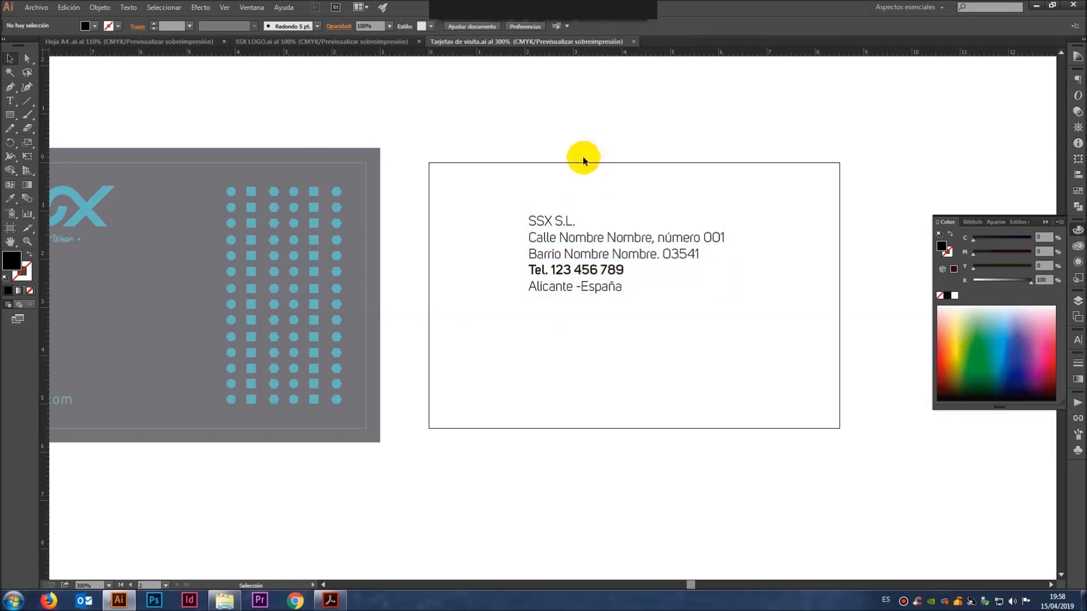
pyautogui.moveTo(572, 245); pyautogui.dragTo(643, 335)
pyautogui.click(545, 240)
pyautogui.rightClick(518, 190)
pyautogui.click(573, 286)
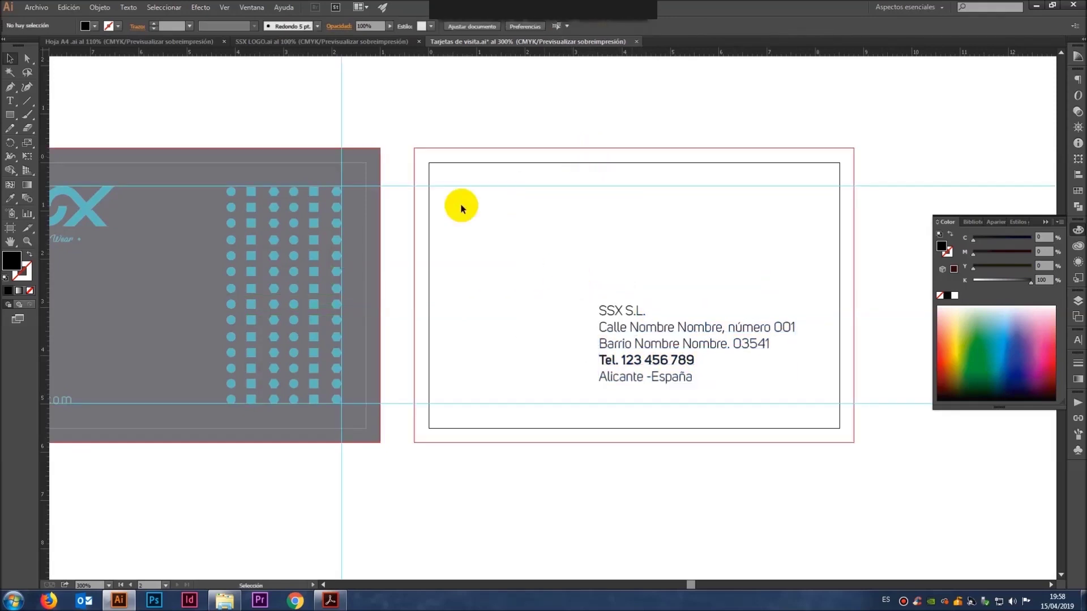
# Step: Add vertical guides at the white card's left and right margins and align the address block
pyautogui.moveTo(44, 138); pyautogui.dragTo(452, 94)
pyautogui.moveTo(45, 106)
pyautogui.mouseDown()
pyautogui.moveTo(649, 153)
pyautogui.moveTo(485, 138)
pyautogui.mouseUp()
pyautogui.hotkey('ctrl', 'z')
pyautogui.hotkey('ctrl', 'z')
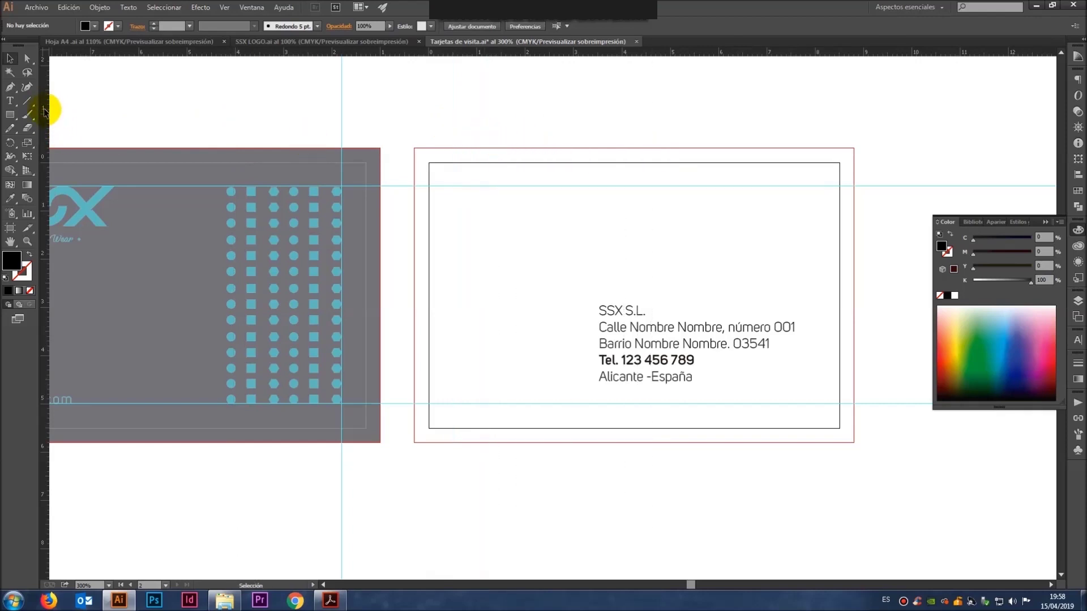
pyautogui.moveTo(45, 111); pyautogui.dragTo(452, 101)
pyautogui.moveTo(44, 69)
pyautogui.mouseDown()
pyautogui.moveTo(846, 153)
pyautogui.moveTo(814, 141)
pyautogui.mouseUp()
pyautogui.moveTo(695, 338); pyautogui.dragTo(714, 354)
pyautogui.click(691, 250)
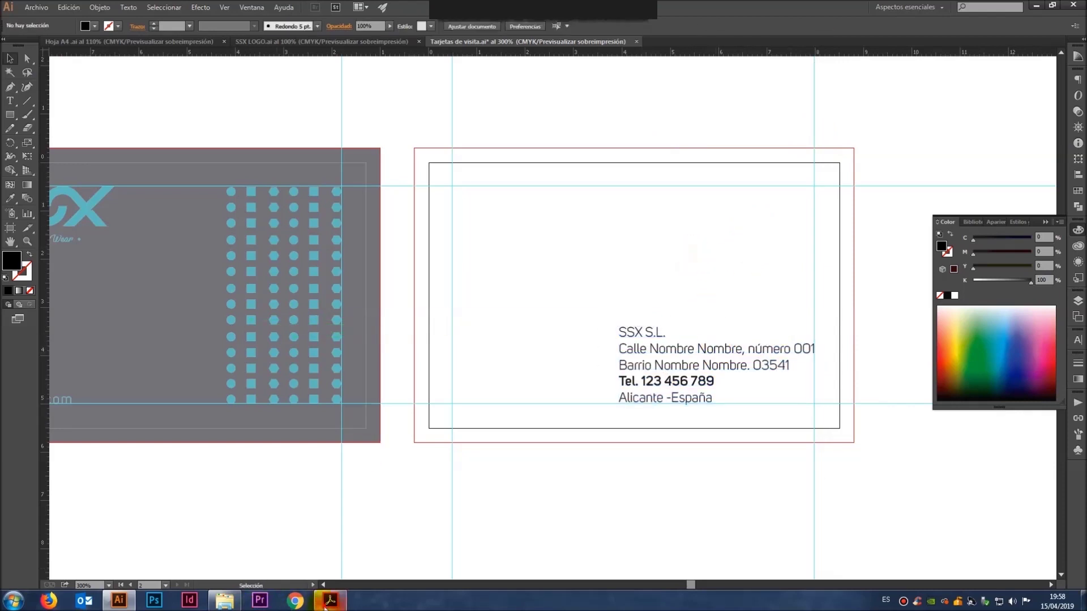
pyautogui.click(327, 603)
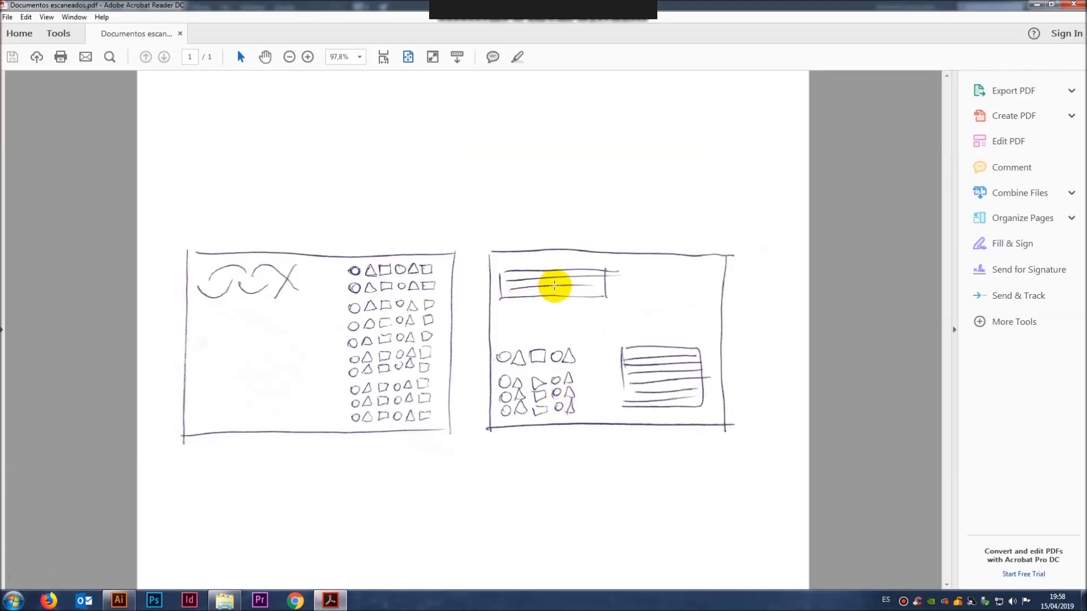
pyautogui.click(339, 602)
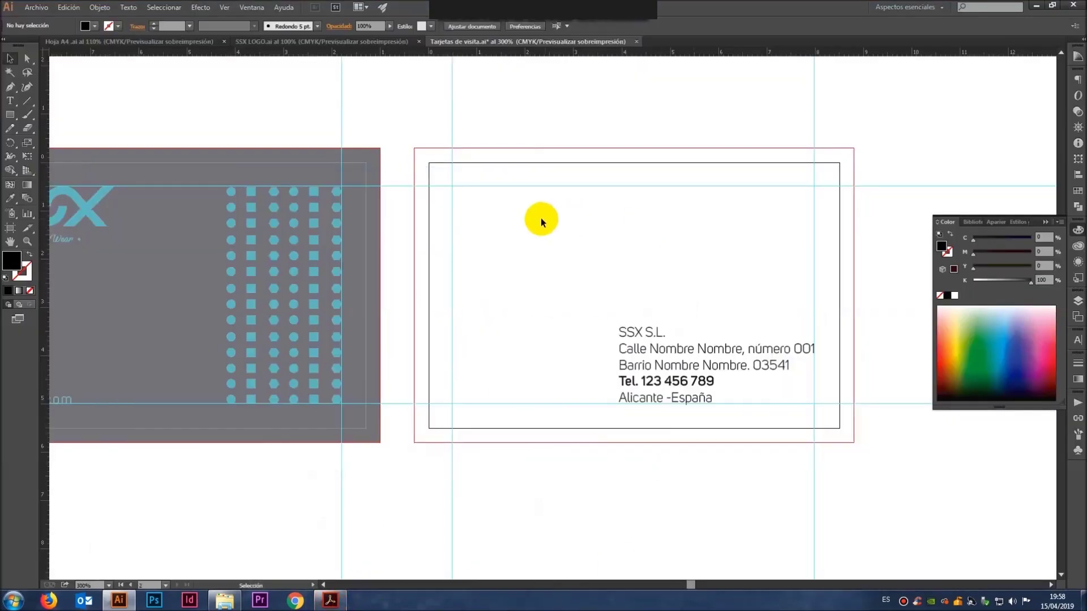
# Step: Add the contact name in the address font at 10 pt, top-left of the white card
pyautogui.press('t')
pyautogui.click(522, 237)
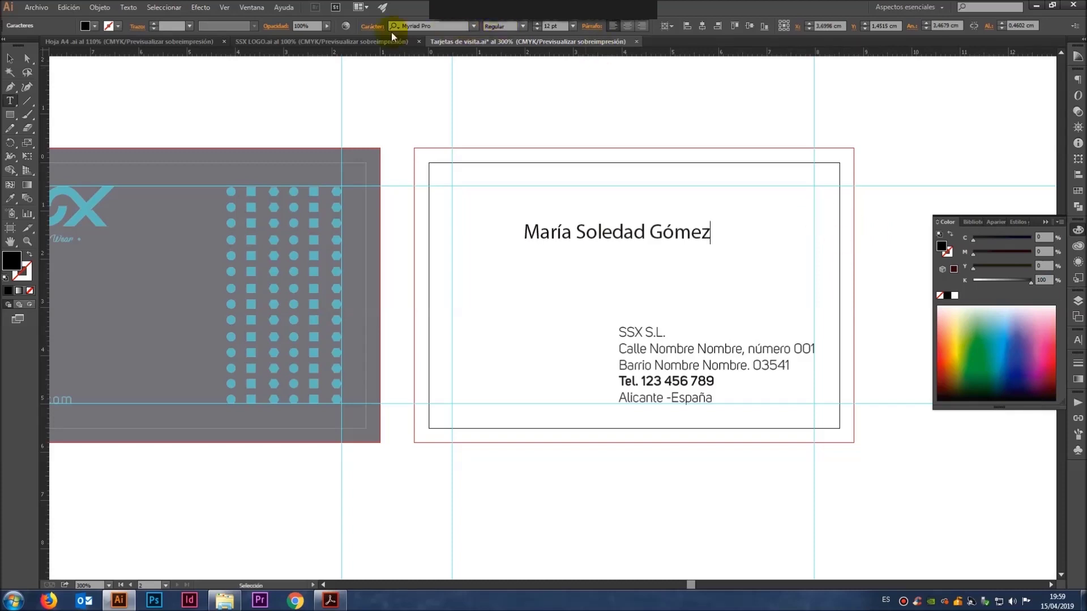
pyautogui.click(9, 60)
pyautogui.click(10, 198)
pyautogui.click(555, 241)
pyautogui.click(679, 365)
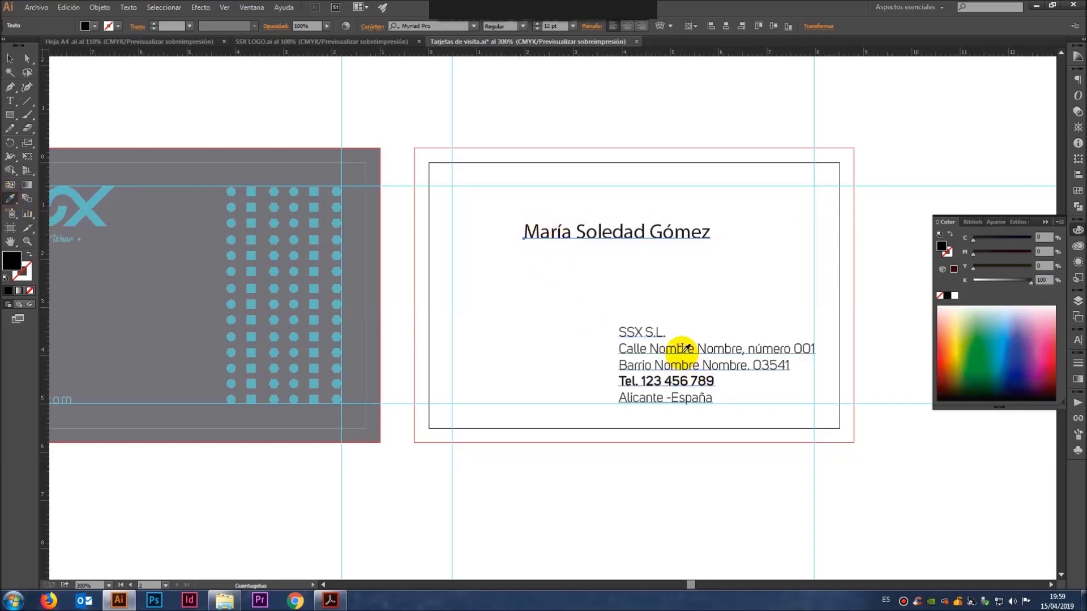
pyautogui.click(682, 347)
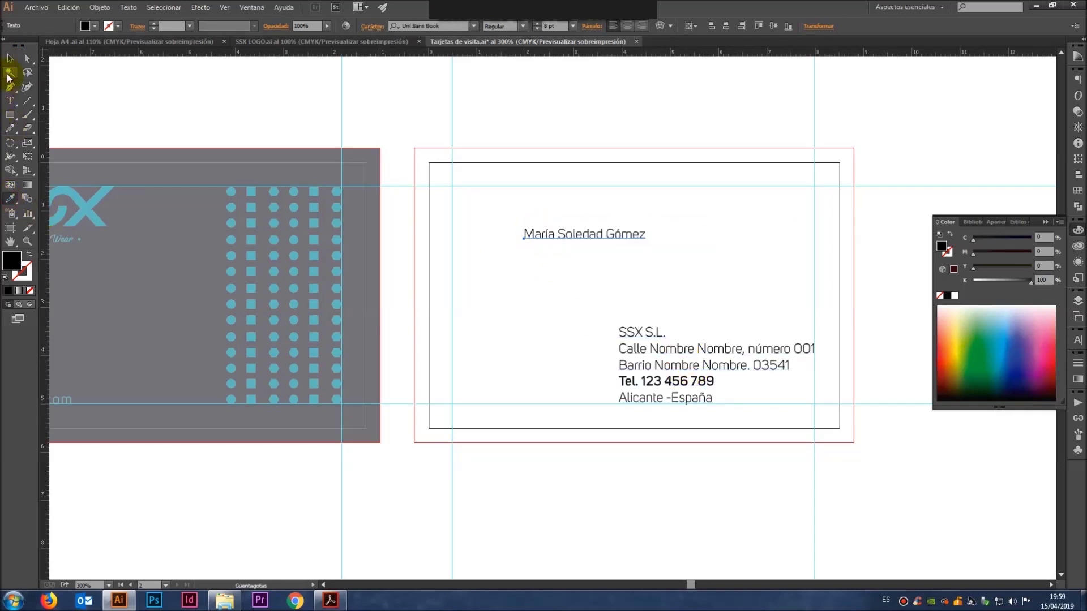
pyautogui.click(9, 60)
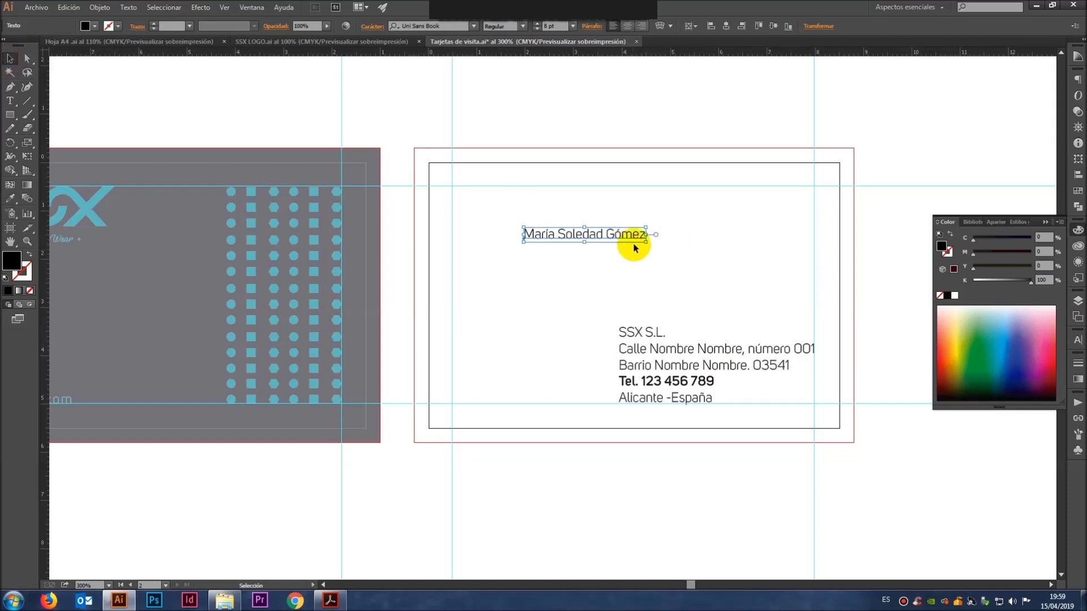
pyautogui.click(536, 24)
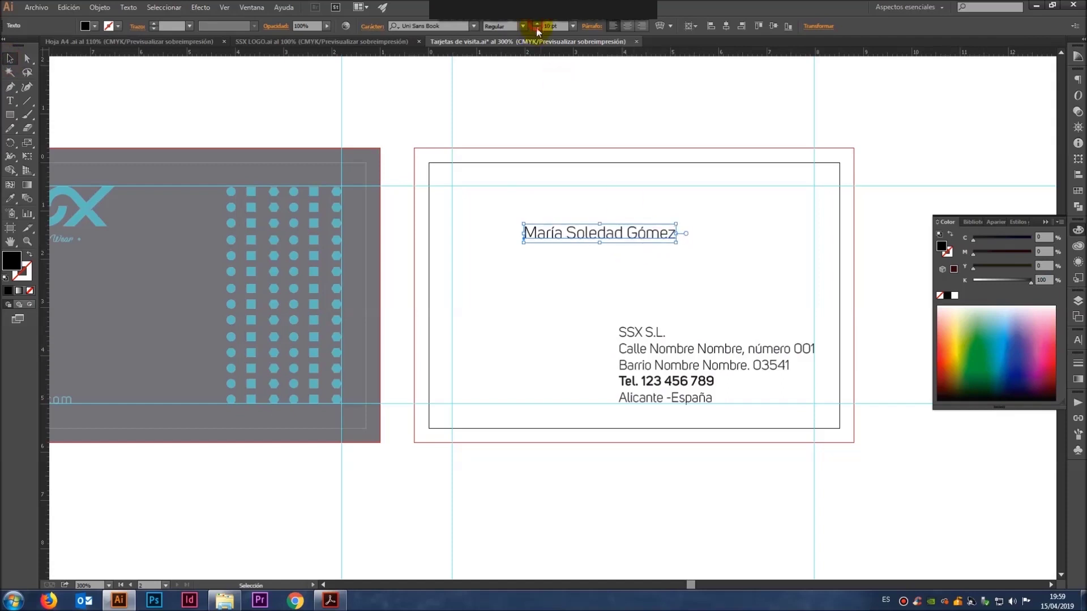
pyautogui.click(729, 227)
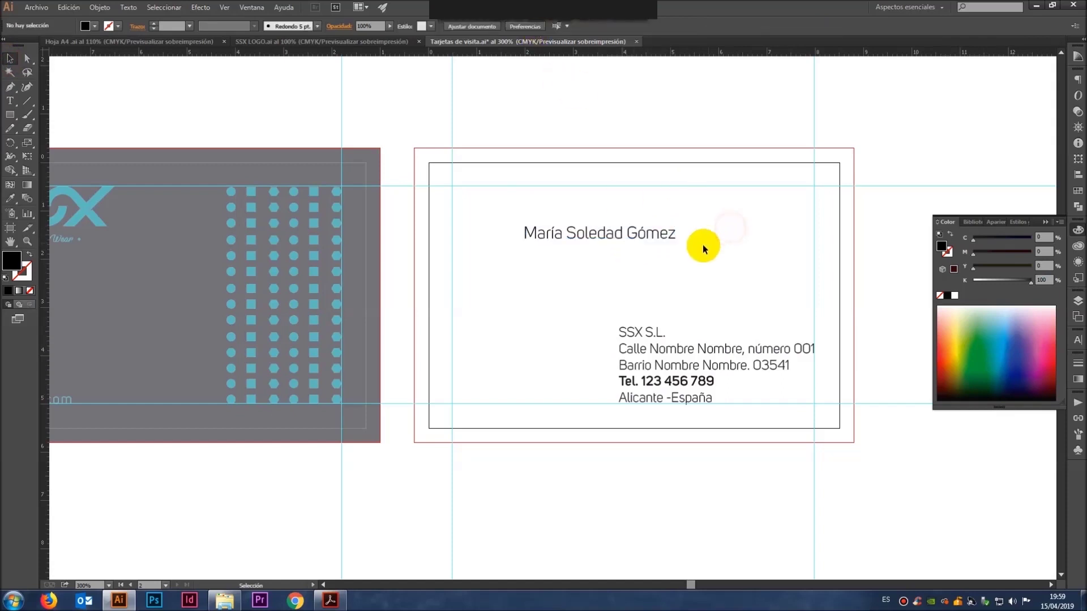
pyautogui.click(604, 233)
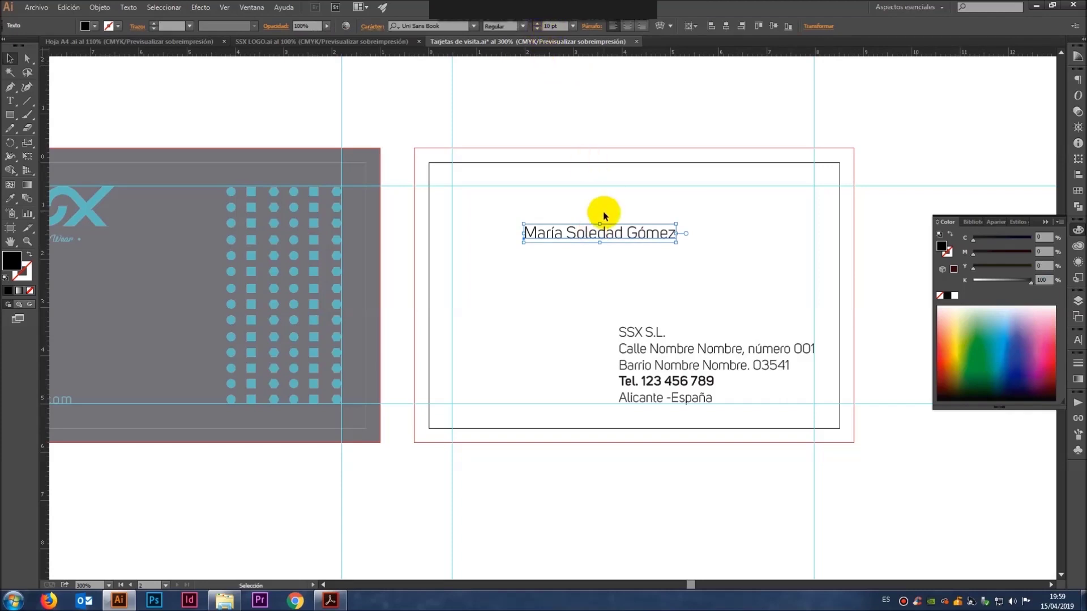
pyautogui.moveTo(587, 234); pyautogui.dragTo(514, 196)
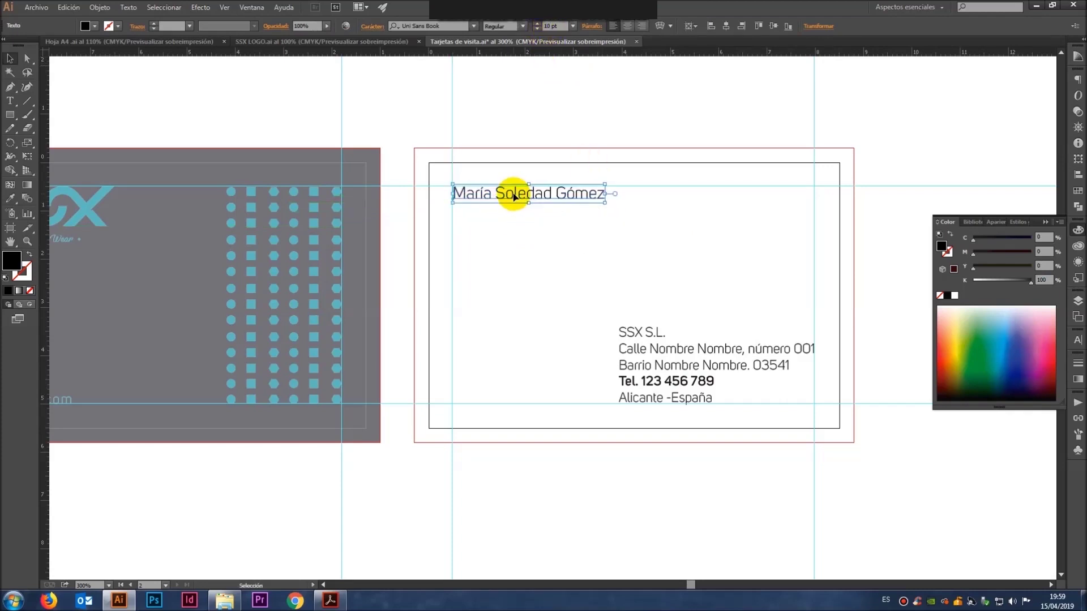
# Step: Add 'Agente de Ventas' below the name at 8 pt in the Tel. line's bold font
pyautogui.doubleClick(513, 196)
pyautogui.write('Agente de Ventas')
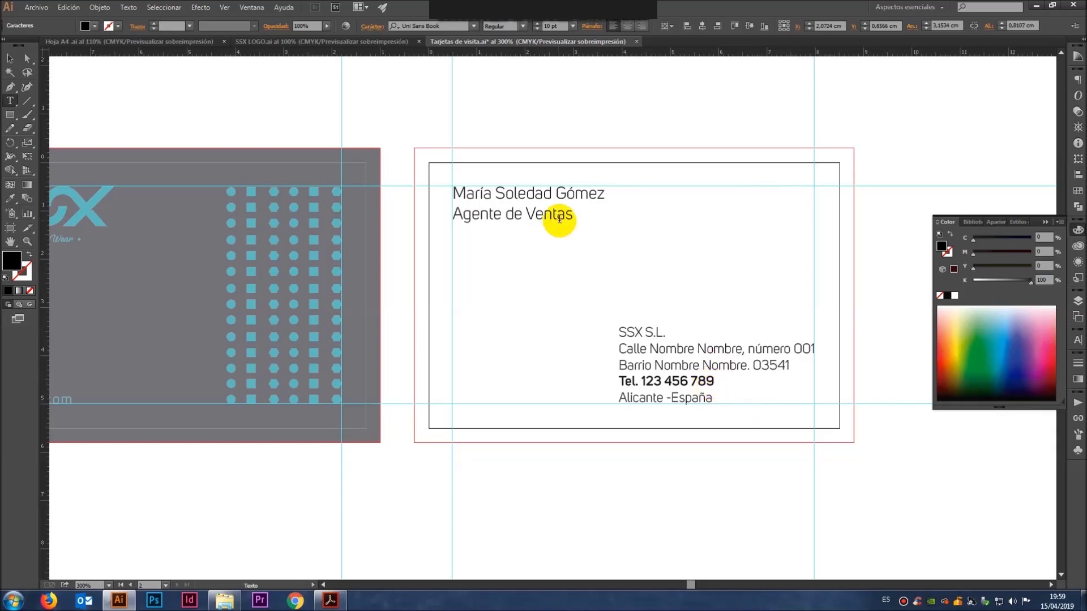
pyautogui.moveTo(572, 216); pyautogui.dragTo(450, 218)
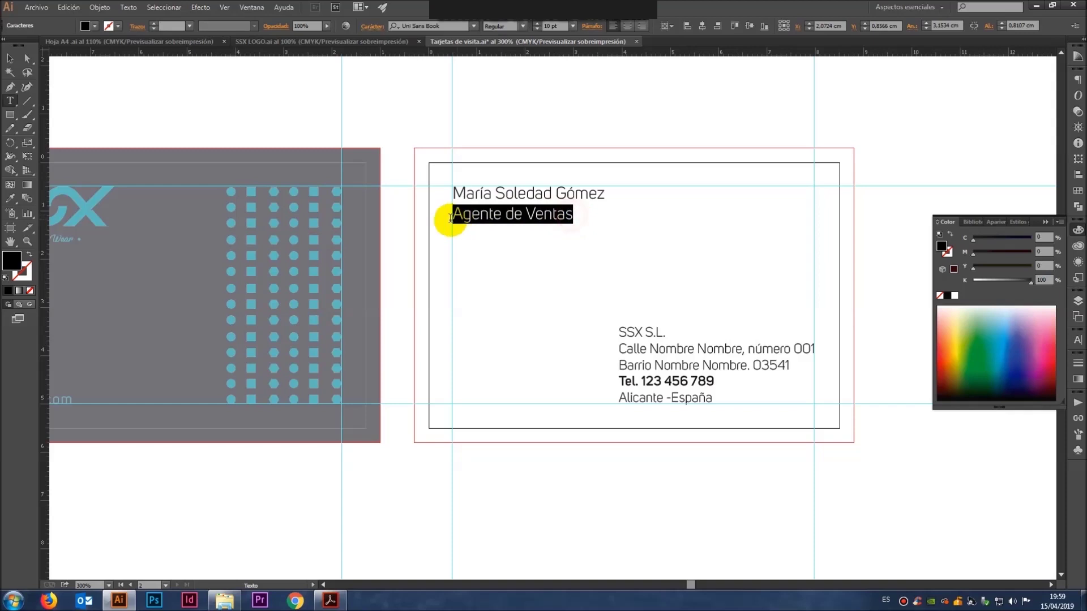
pyautogui.click(536, 28)
pyautogui.click(536, 28)
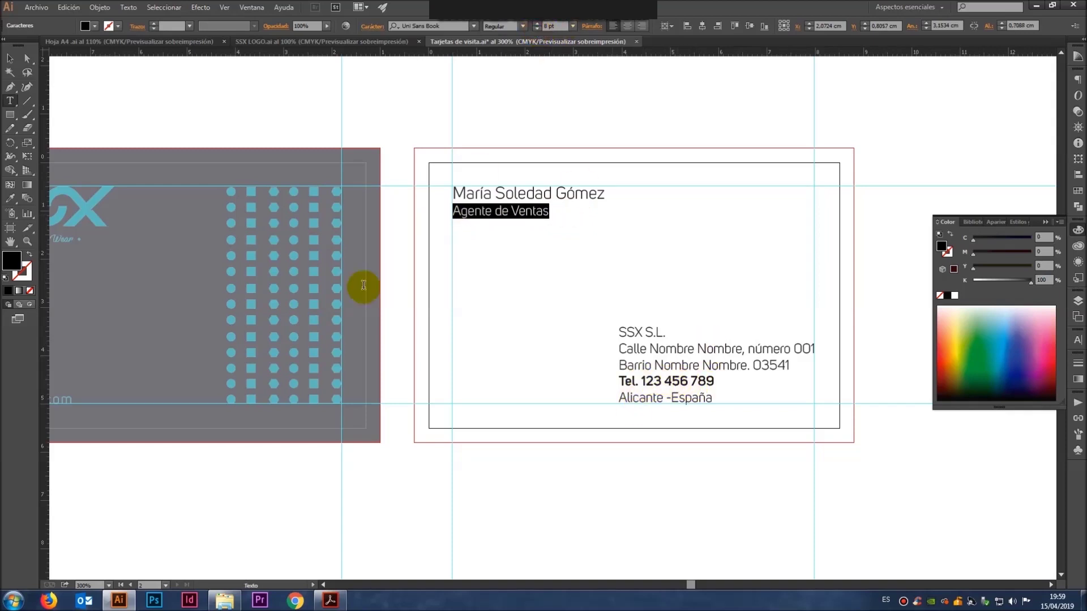
pyautogui.click(10, 198)
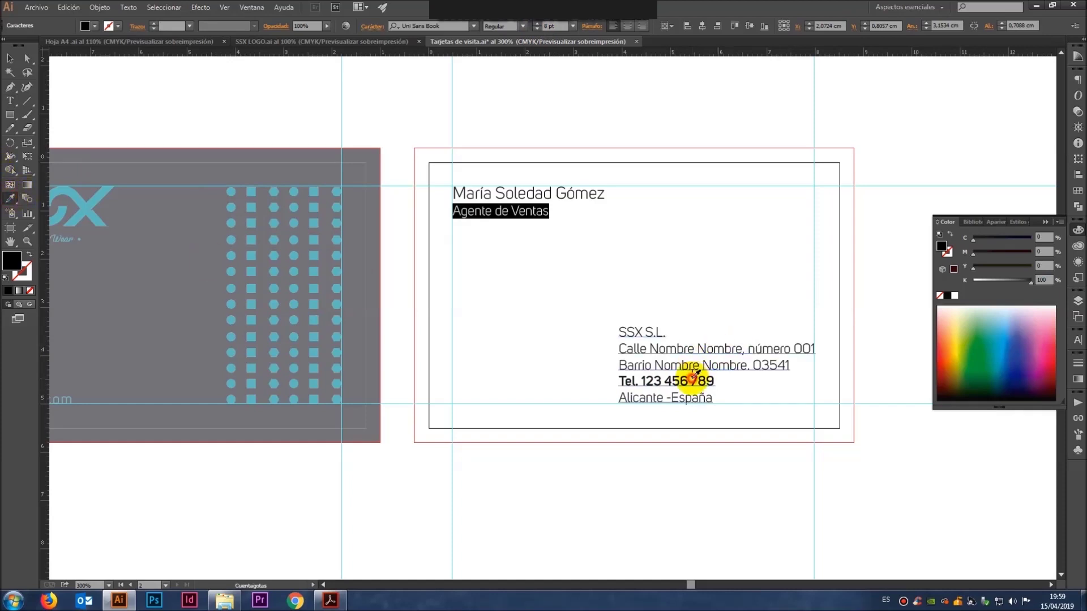
pyautogui.click(693, 377)
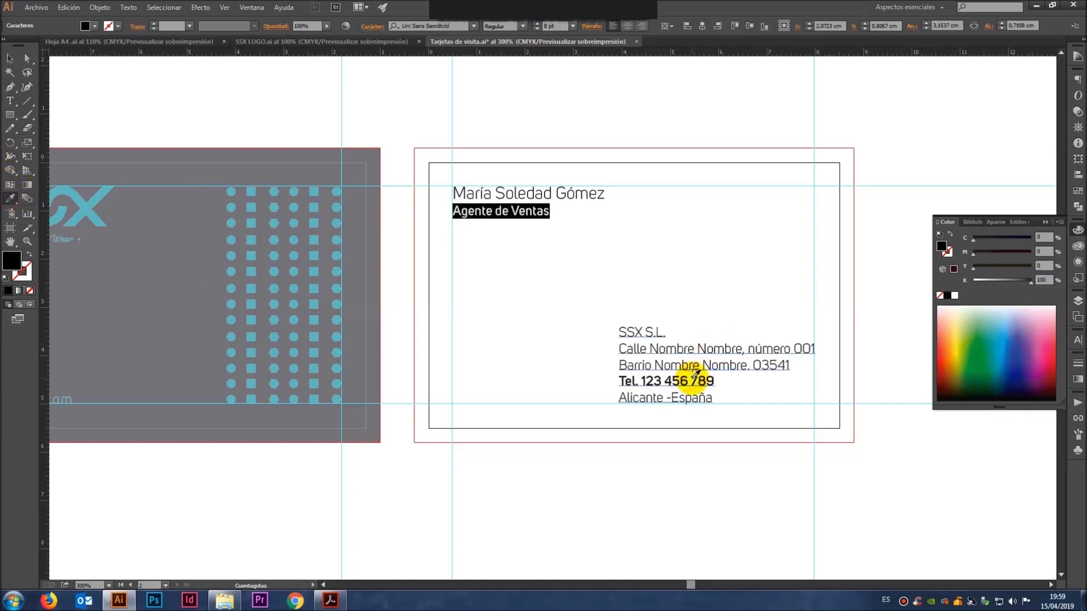
pyautogui.click(498, 105)
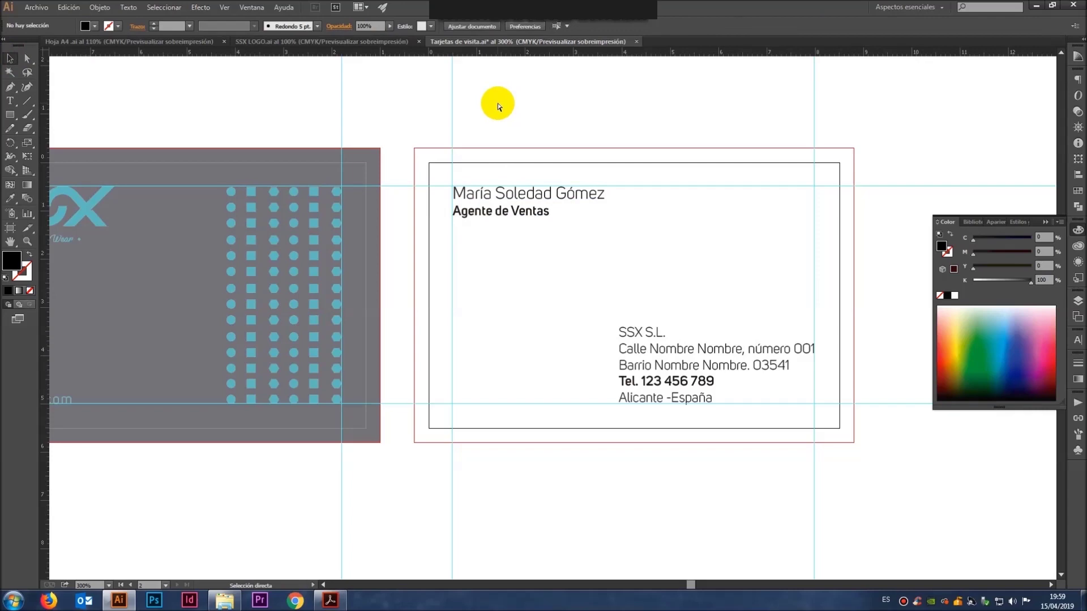
pyautogui.click(332, 601)
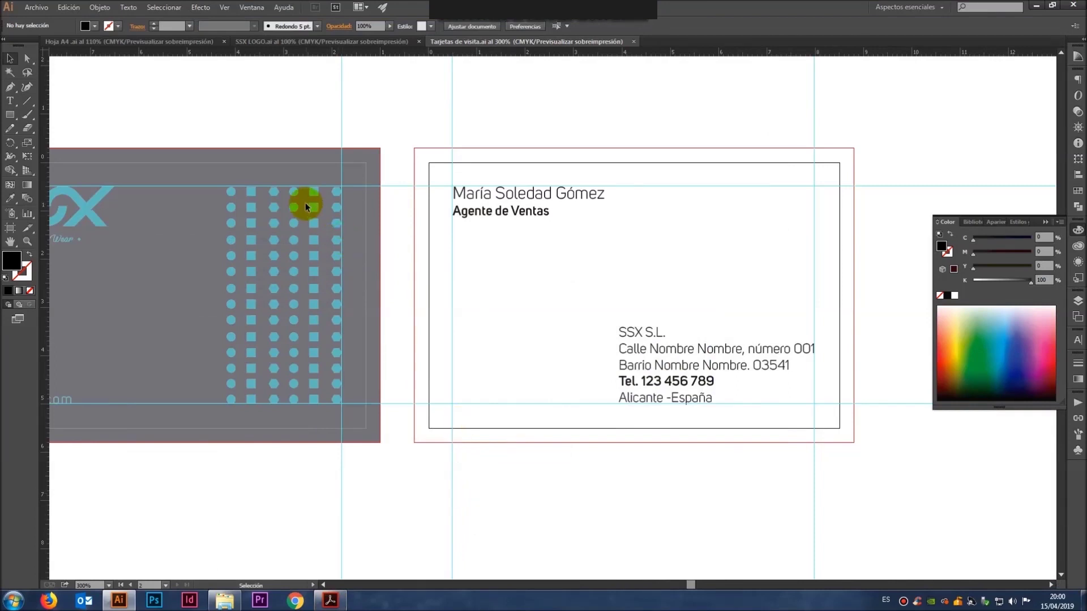
pyautogui.click(306, 205)
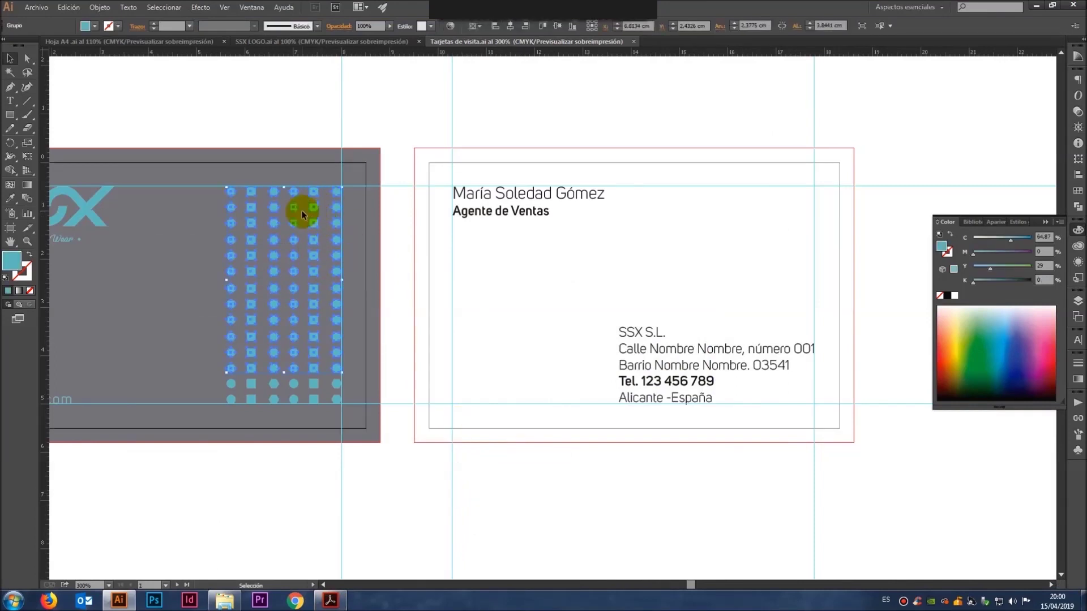
# Step: Copy the dot pattern onto the white card and delete the rows overhanging its bottom edge
pyautogui.moveTo(301, 212)
pyautogui.mouseDown()
pyautogui.moveTo(553, 346)
pyautogui.moveTo(541, 347)
pyautogui.mouseUp()
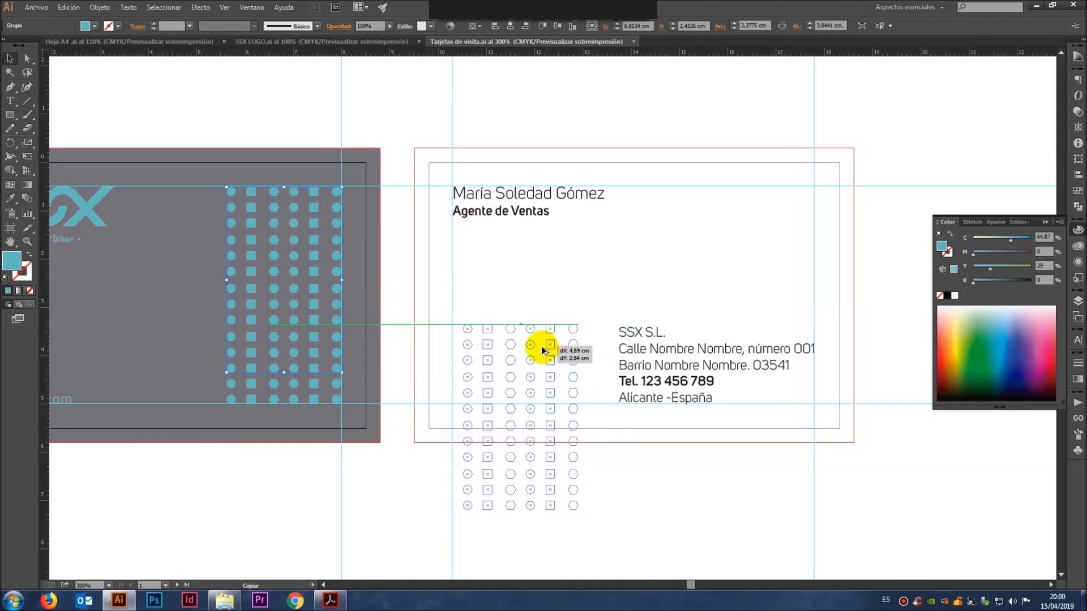
pyautogui.moveTo(541, 347); pyautogui.dragTo(536, 352)
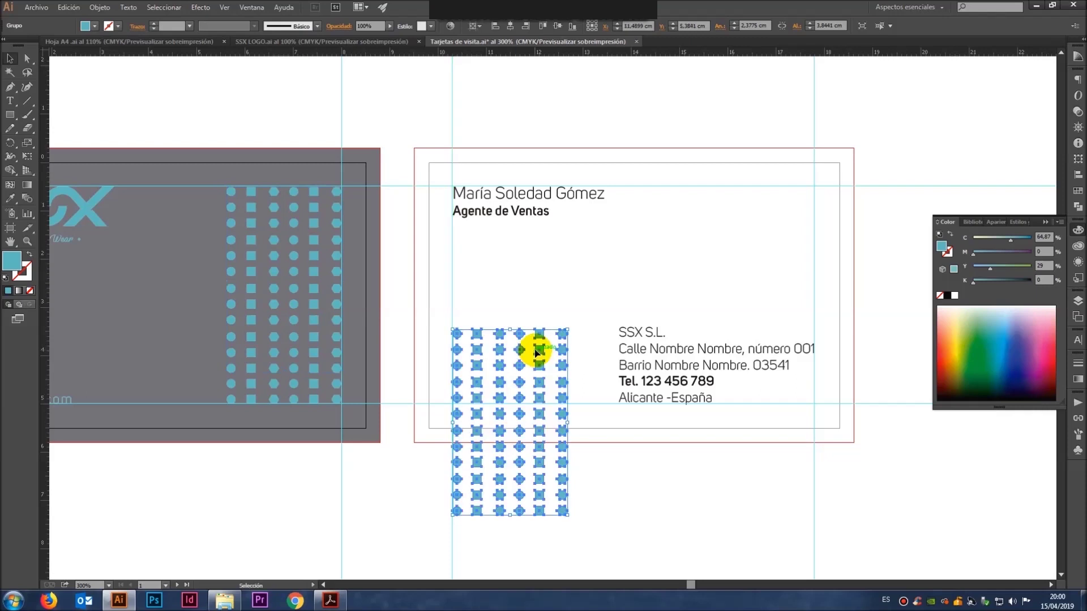
pyautogui.click(519, 289)
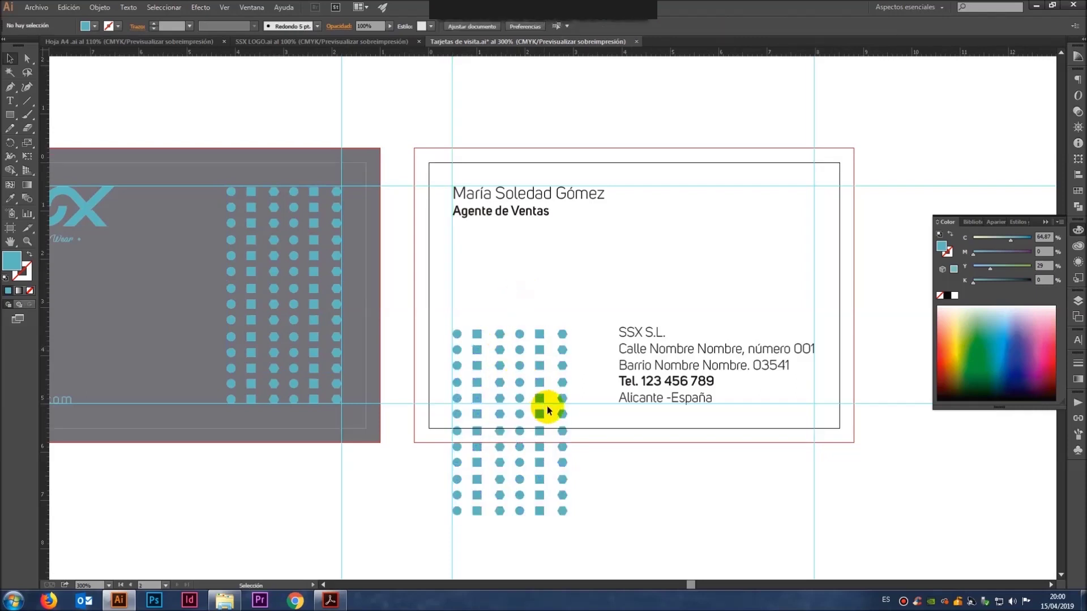
pyautogui.click(27, 59)
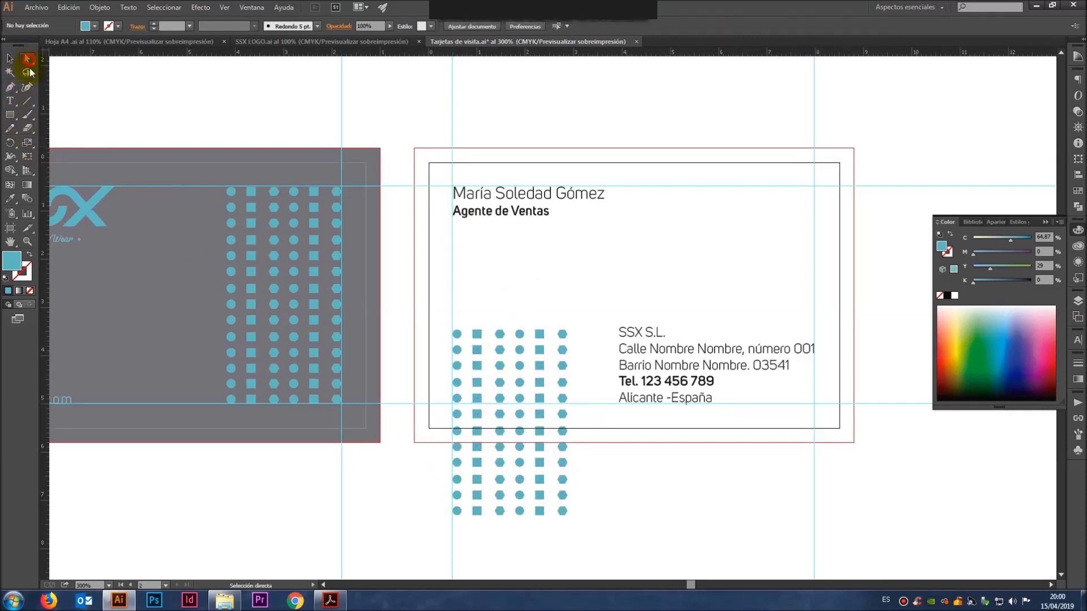
pyautogui.moveTo(598, 525); pyautogui.dragTo(430, 426)
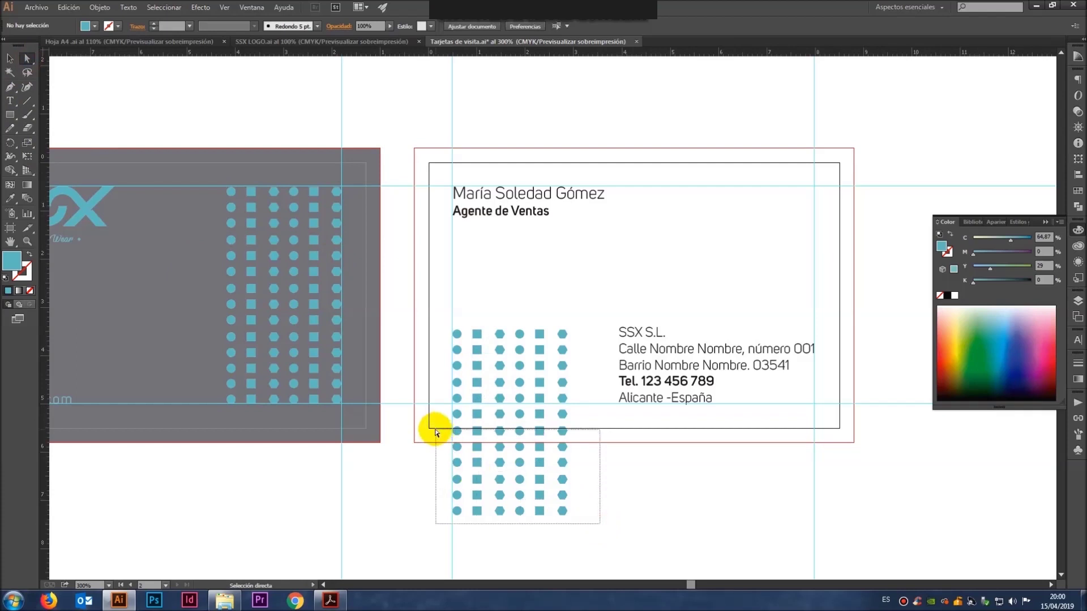
pyautogui.press('Delete')
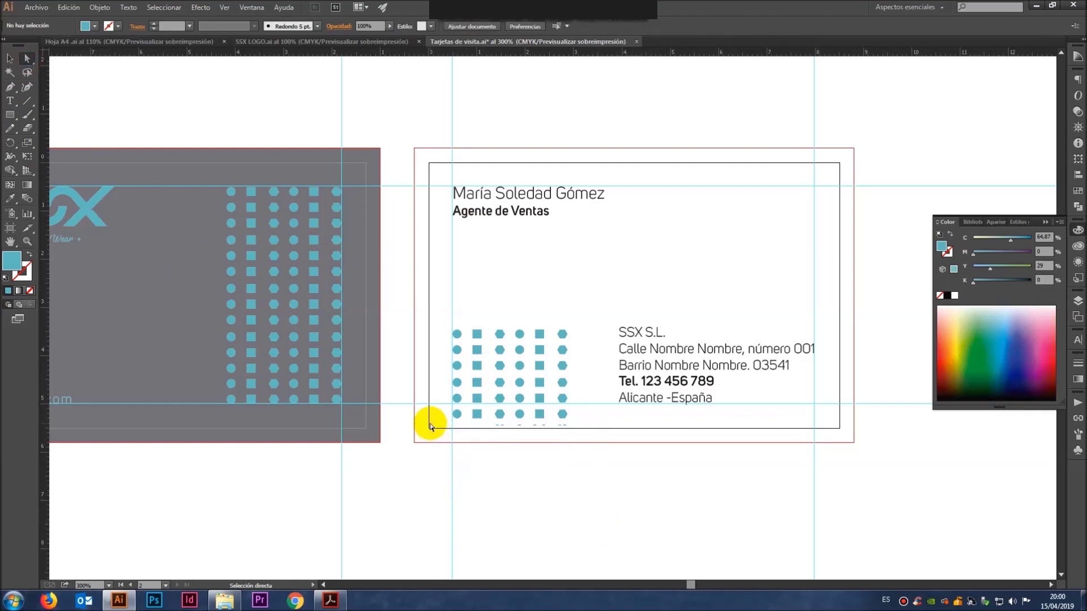
pyautogui.moveTo(595, 437); pyautogui.dragTo(438, 410)
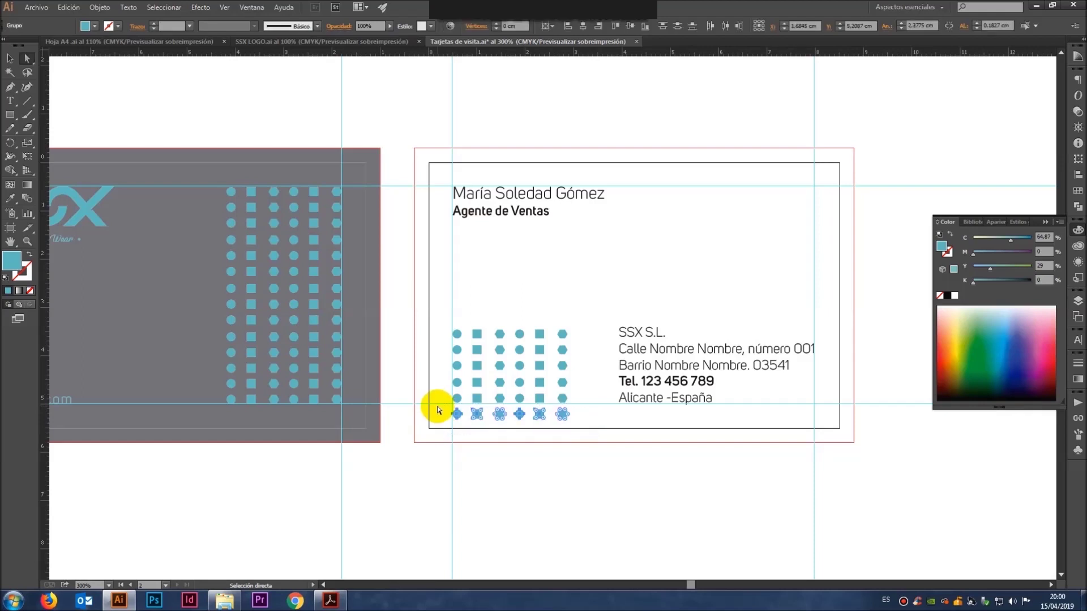
pyautogui.press('Delete')
pyautogui.press('v')
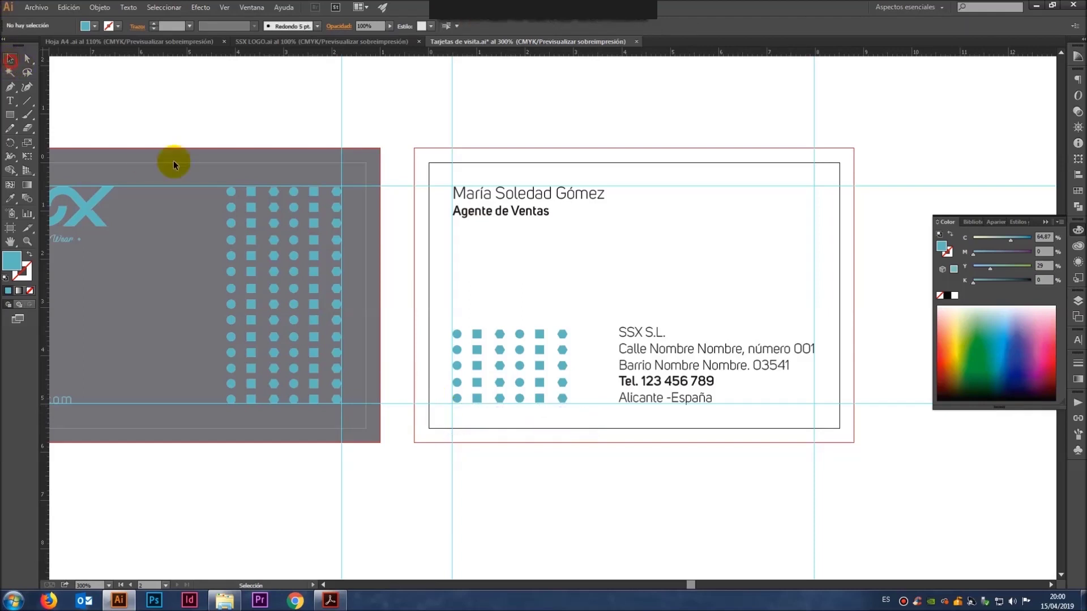
# Step: Save the business card document and preview it with guides hidden
pyautogui.moveTo(585, 320); pyautogui.dragTo(672, 276)
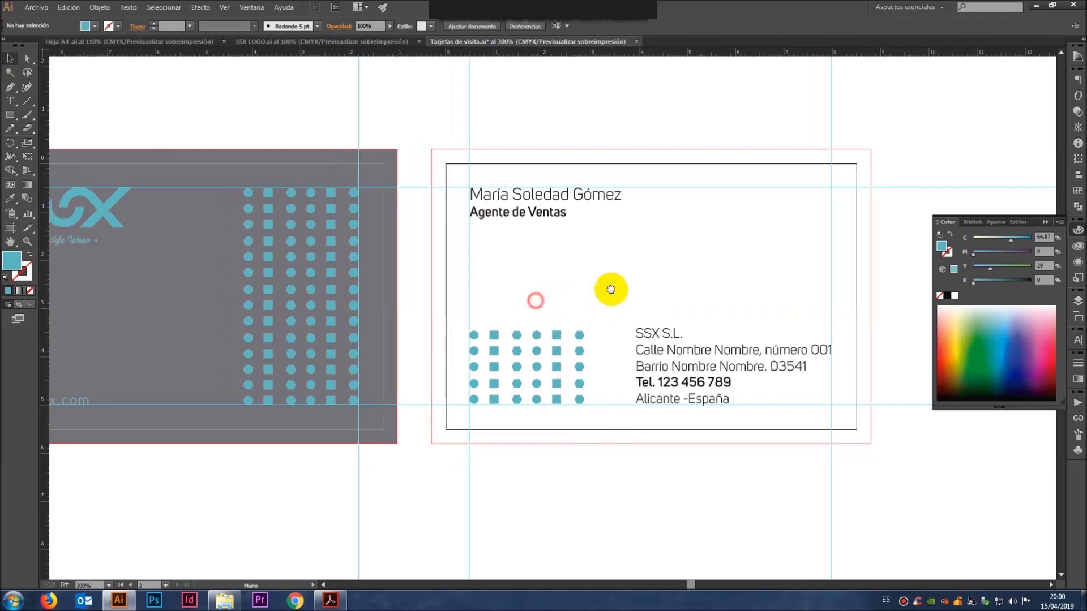
pyautogui.hotkey('ctrl', 's')
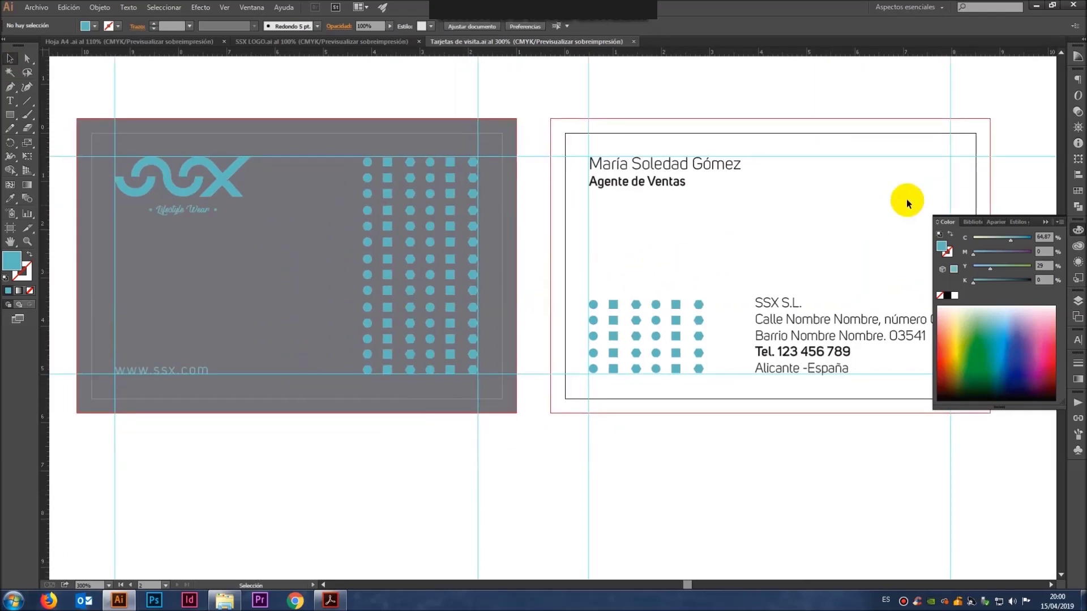
pyautogui.moveTo(859, 206); pyautogui.dragTo(832, 207)
pyautogui.click(1047, 225)
pyautogui.moveTo(616, 225); pyautogui.dragTo(669, 231)
pyautogui.rightClick(660, 228)
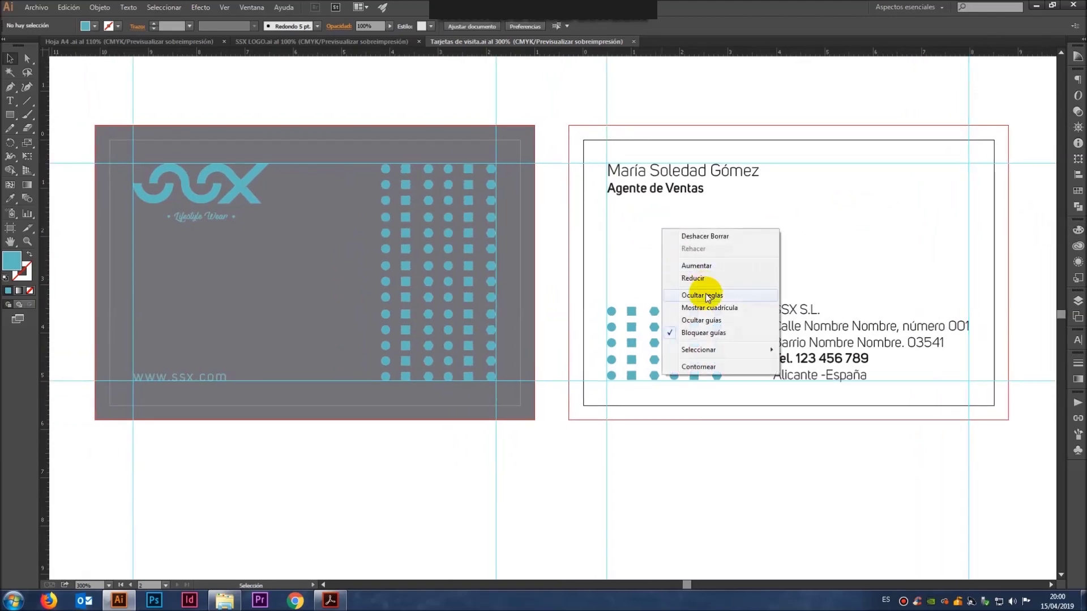
pyautogui.click(709, 321)
pyautogui.moveTo(704, 255); pyautogui.dragTo(704, 281)
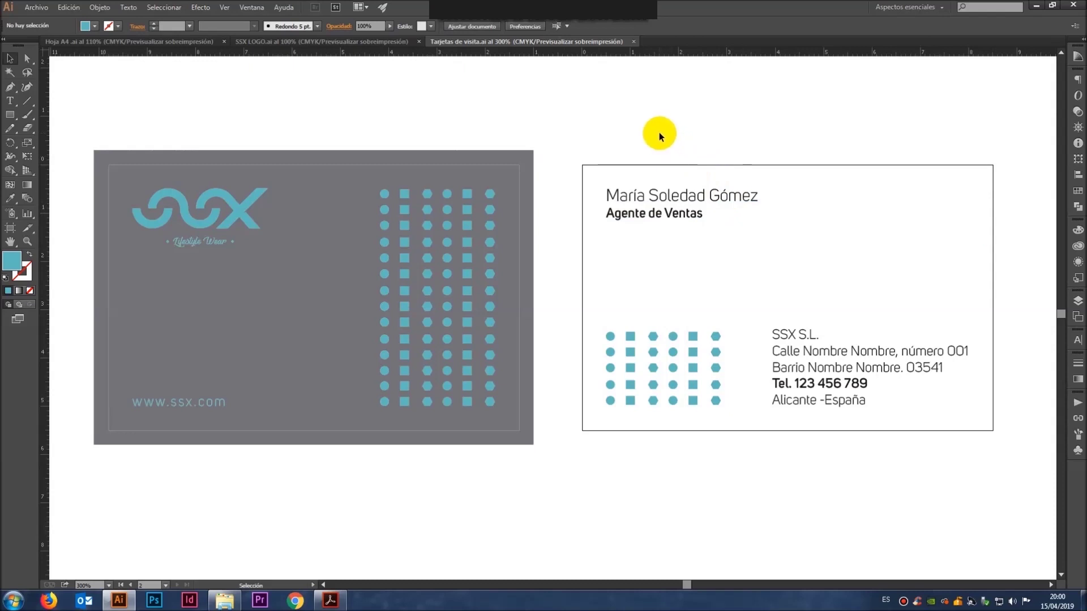
pyautogui.rightClick(592, 102)
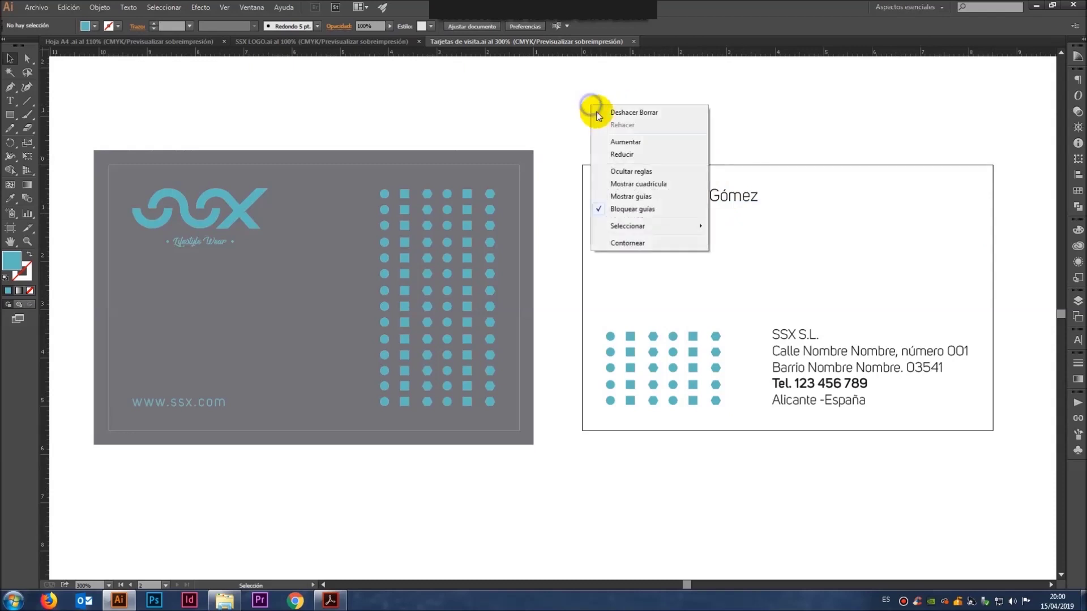
# Step: Show guides and copy the SSX logo onto the white card's top-right corner
pyautogui.click(628, 187)
pyautogui.moveTo(238, 213); pyautogui.dragTo(741, 229)
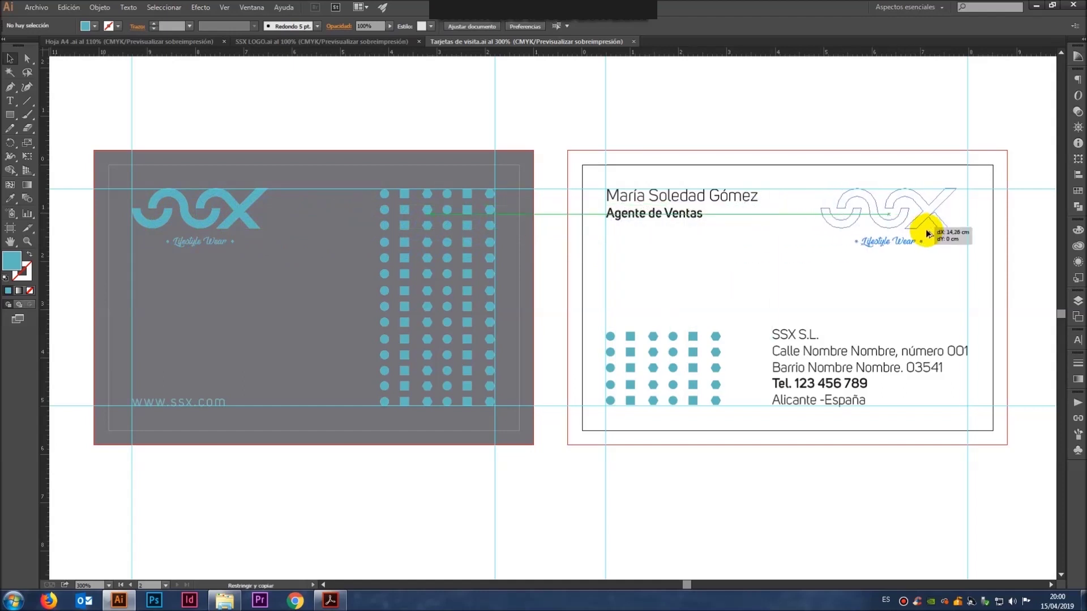
pyautogui.moveTo(742, 229); pyautogui.dragTo(935, 237)
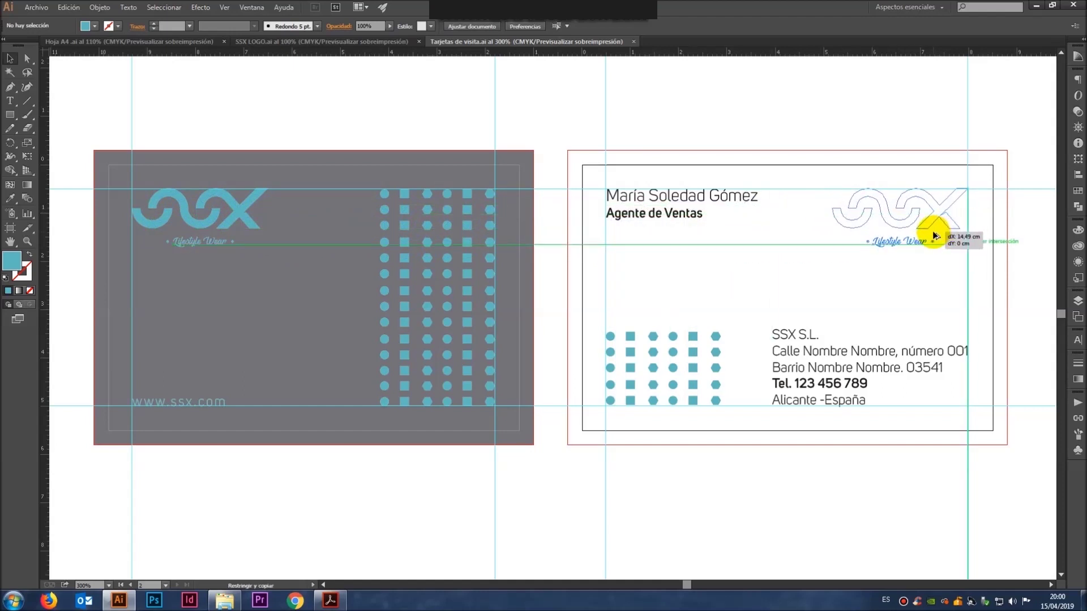
pyautogui.click(833, 253)
# Step: Scale the logo copy down to fit the white card's corner
pyautogui.click(833, 227)
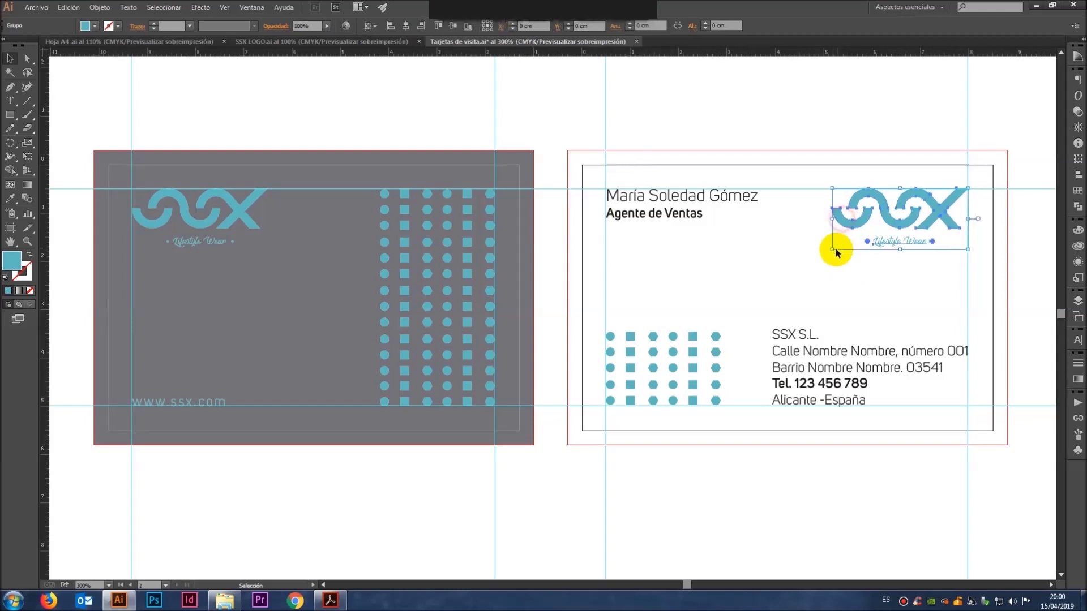
pyautogui.moveTo(832, 249); pyautogui.dragTo(849, 231)
pyautogui.click(832, 262)
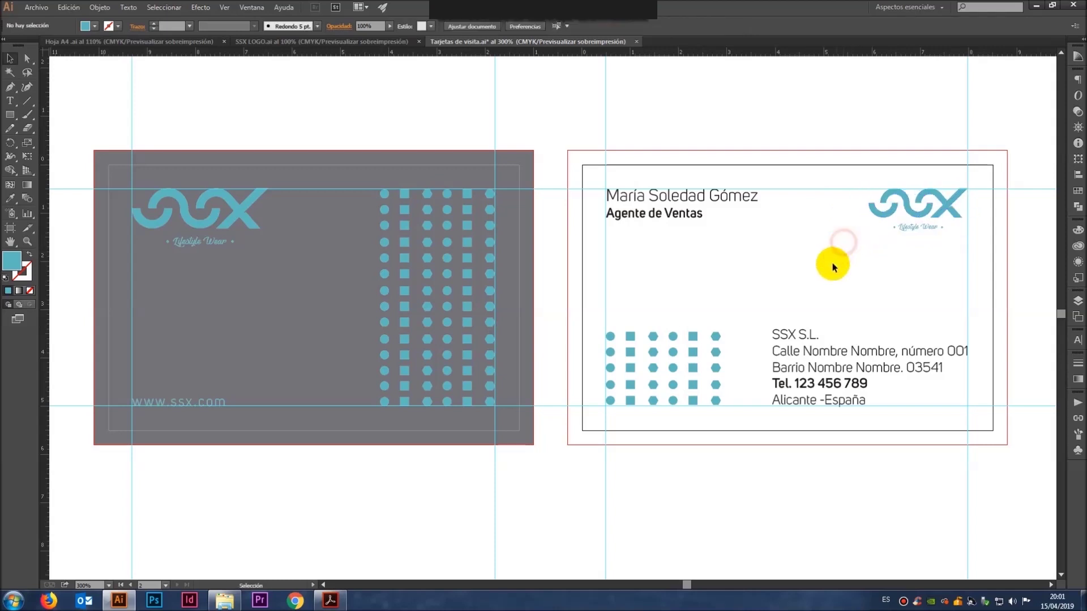
pyautogui.click(919, 227)
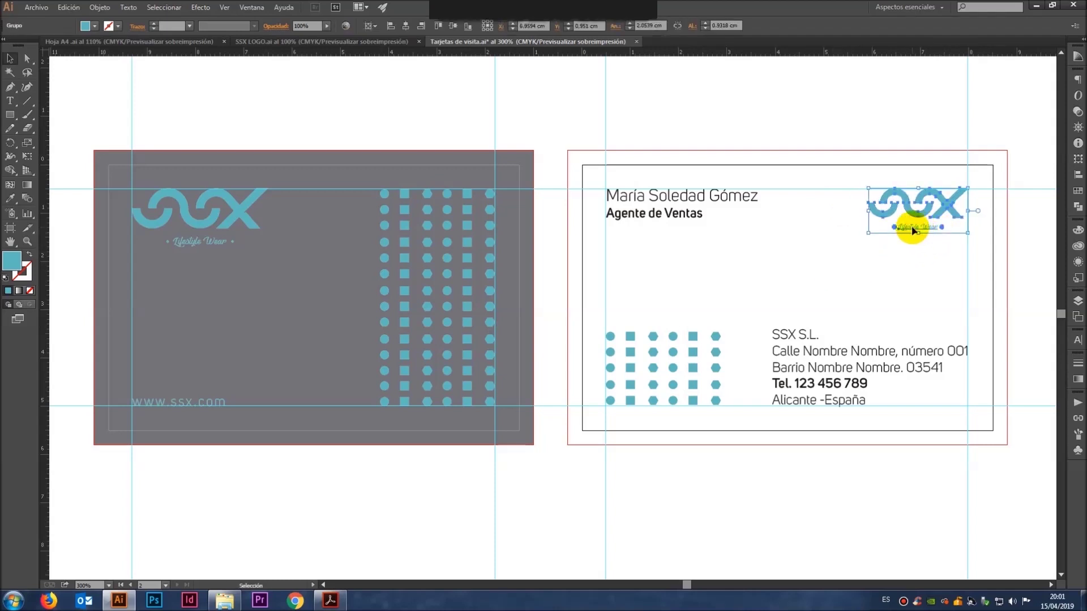
pyautogui.doubleClick(912, 231)
pyautogui.doubleClick(866, 270)
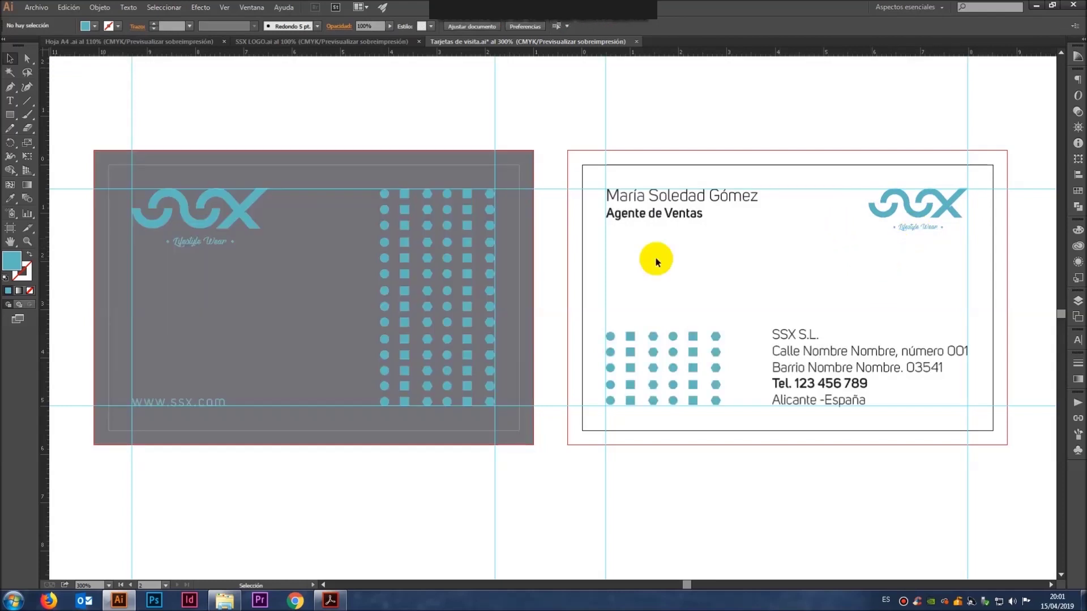
pyautogui.click(27, 59)
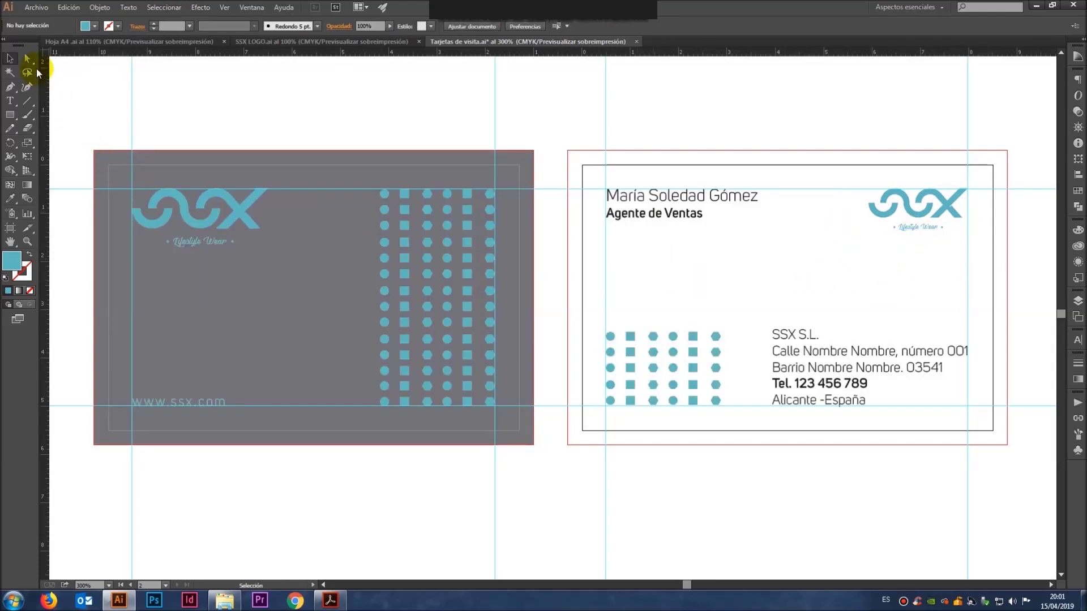
# Step: Delete the Lifestyle Wear tagline under the white card's logo
pyautogui.moveTo(846, 256)
pyautogui.mouseDown()
pyautogui.moveTo(971, 234)
pyautogui.moveTo(965, 222)
pyautogui.mouseUp()
pyautogui.press('Delete')
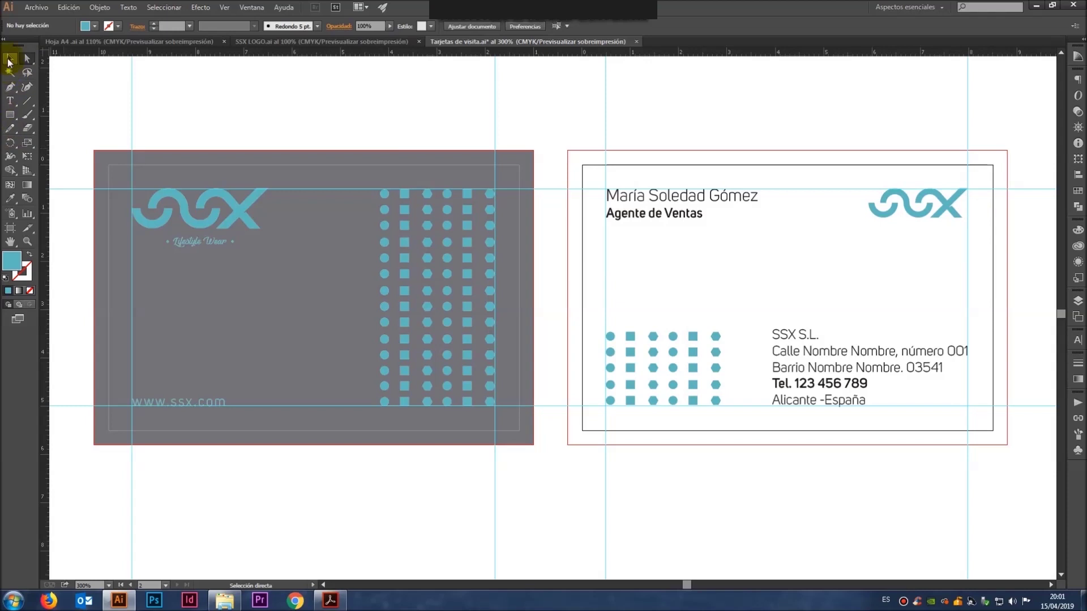
pyautogui.click(10, 59)
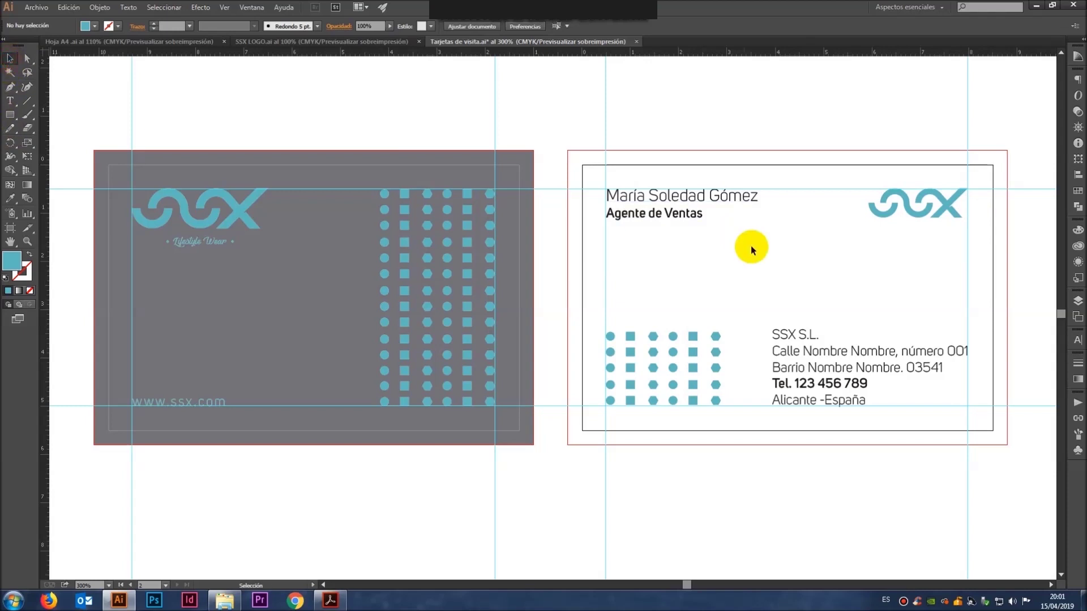
# Step: Save the business cards and preview them with guides hidden
pyautogui.hotkey('ctrl', 's')
pyautogui.rightClick(771, 270)
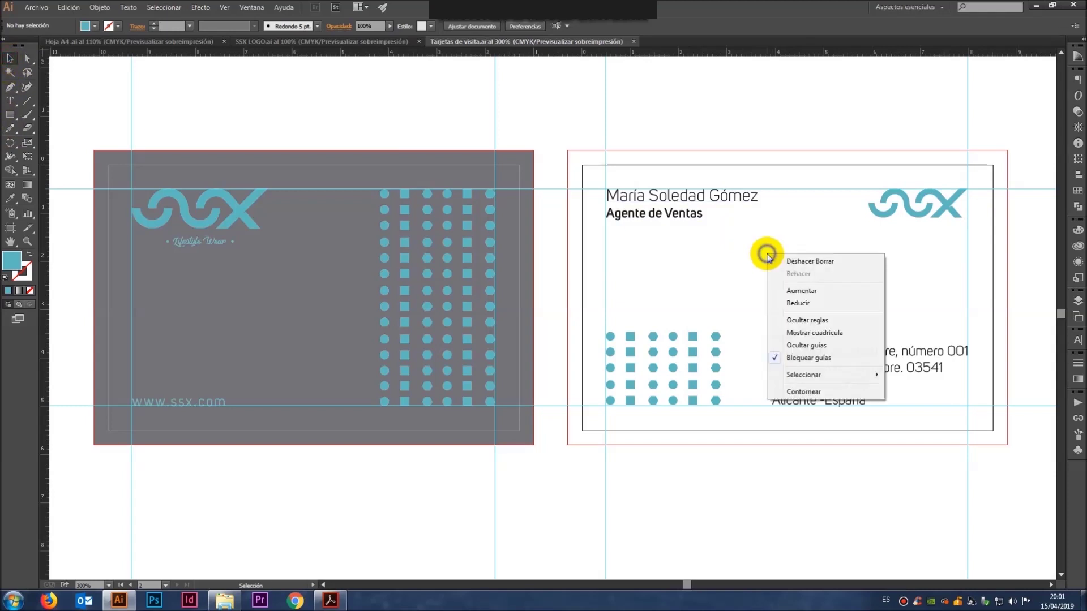
pyautogui.click(806, 345)
pyautogui.moveTo(783, 314); pyautogui.dragTo(778, 306)
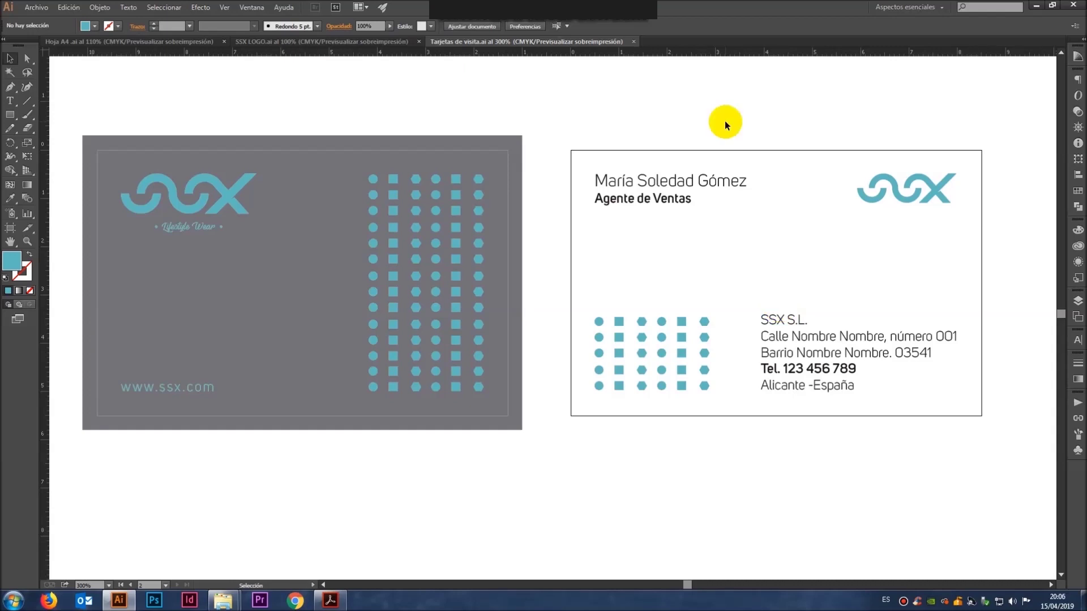
pyautogui.click(222, 600)
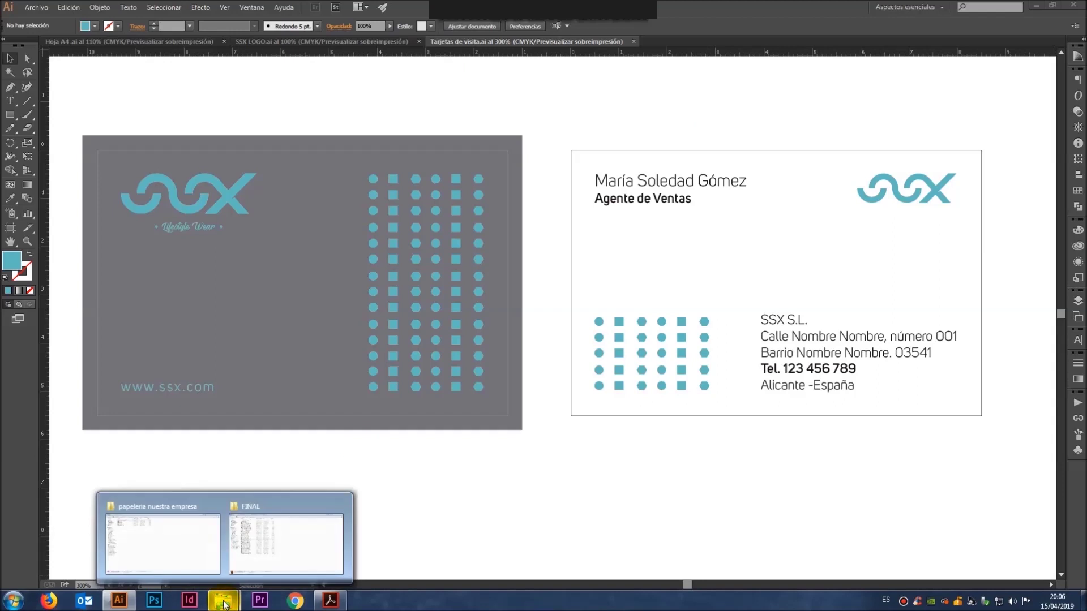
# Step: Open carpeta troquel from the papeleria nuestra empresa folder window
pyautogui.click(193, 542)
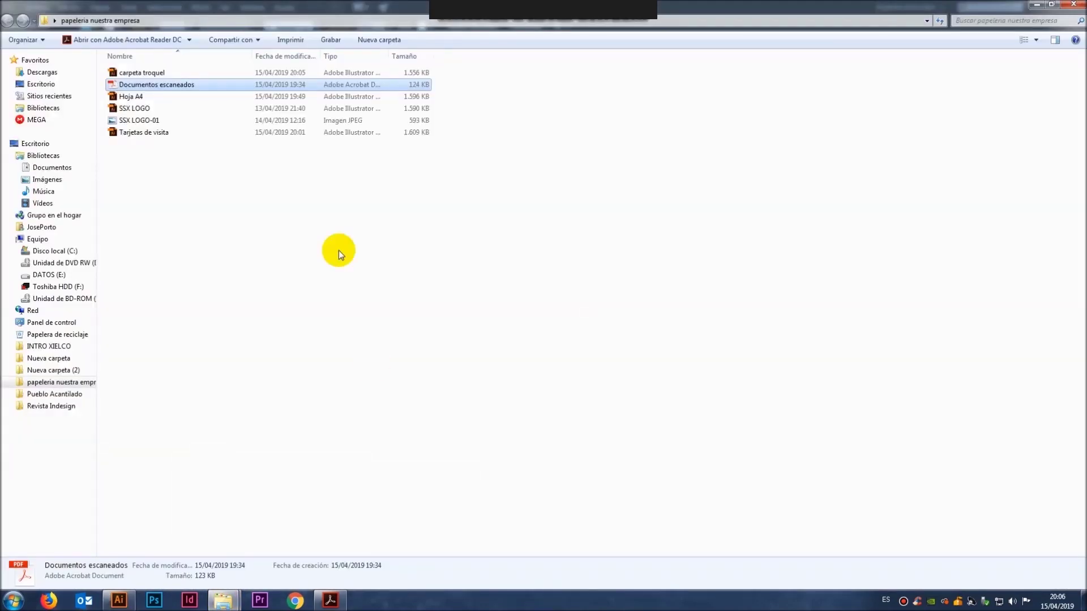
pyautogui.doubleClick(155, 74)
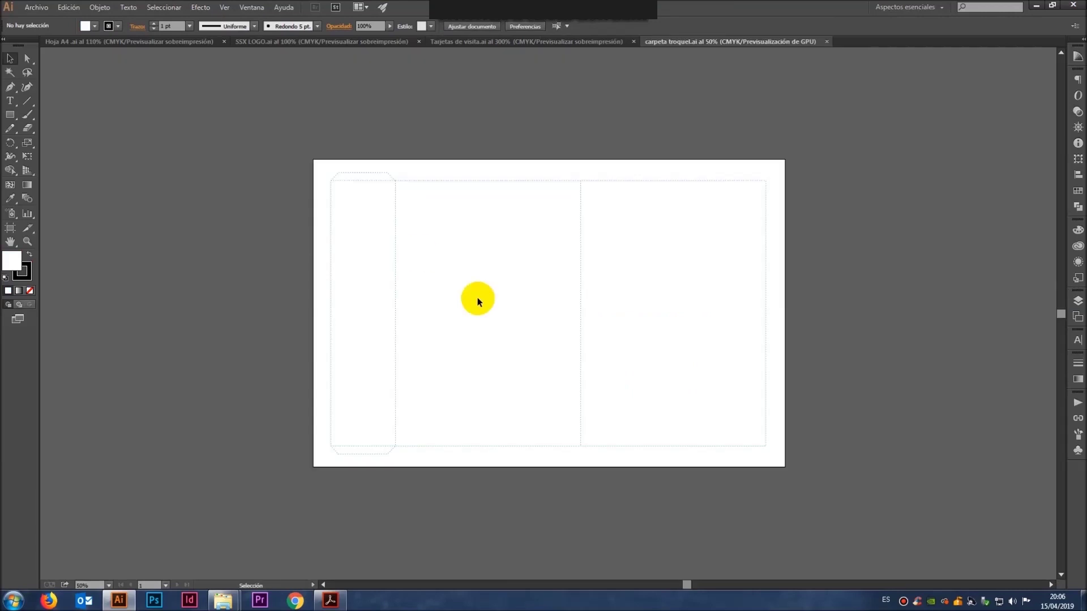
# Step: Set the folder die-line view zoom to 80%
pyautogui.hotkey('ctrl', '1')
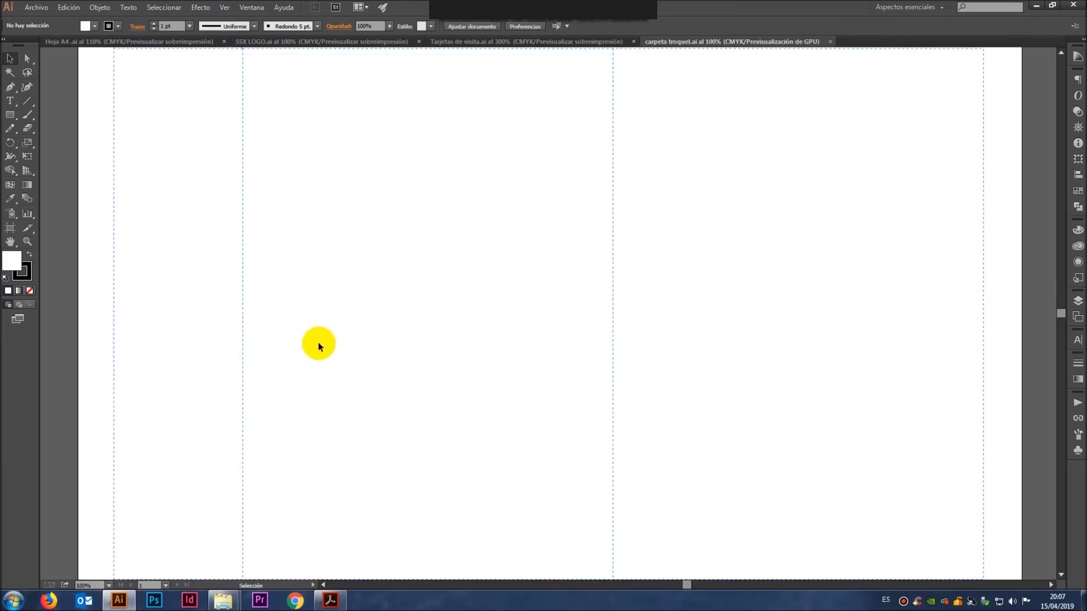
pyautogui.click(88, 586)
pyautogui.write('80')
pyautogui.press('Return')
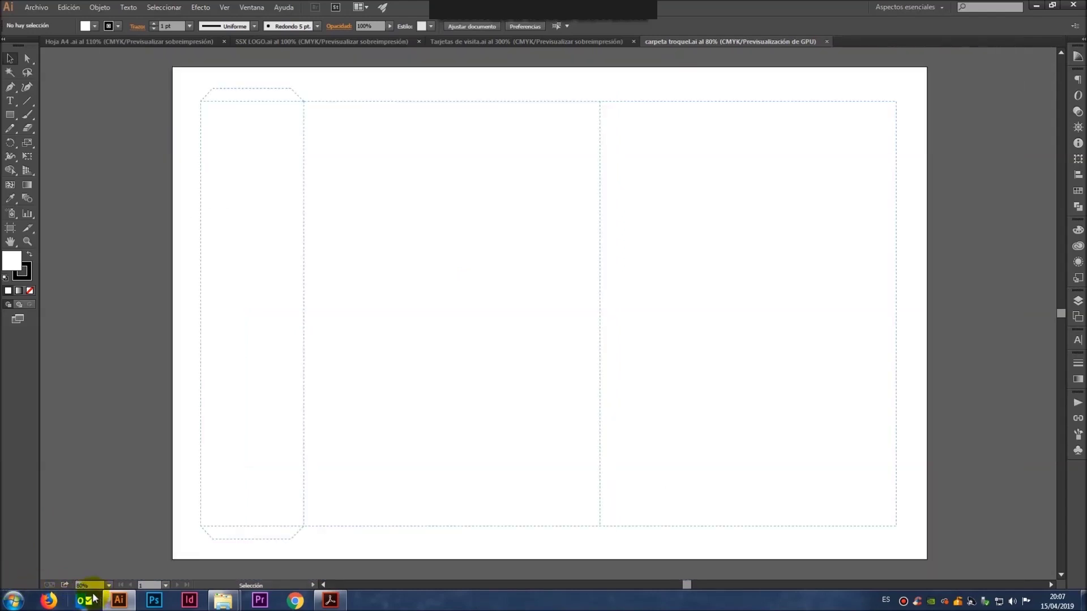
pyautogui.click(108, 587)
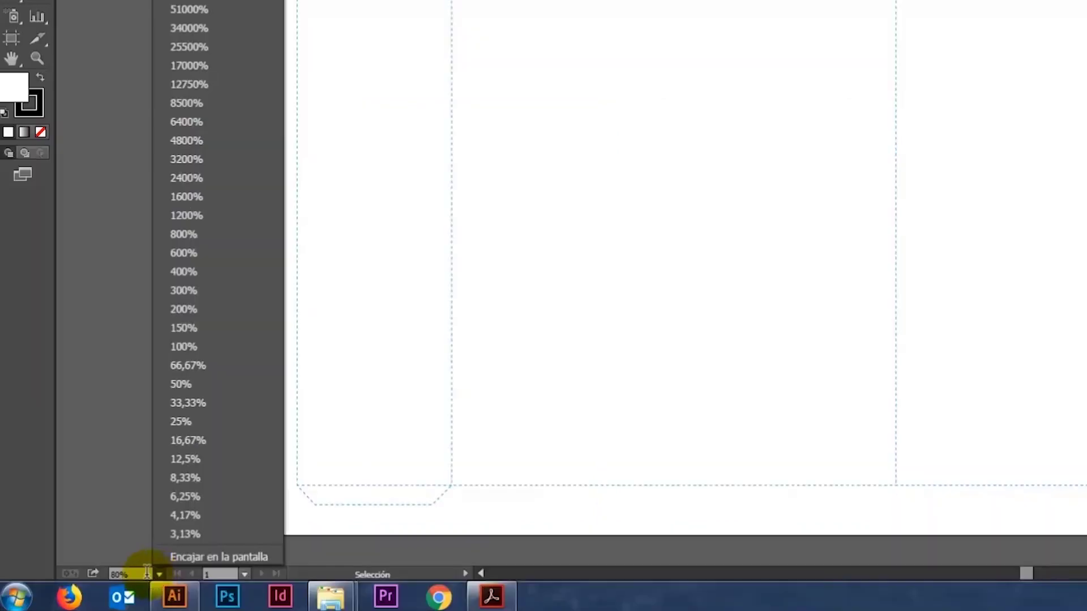
pyautogui.click(147, 573)
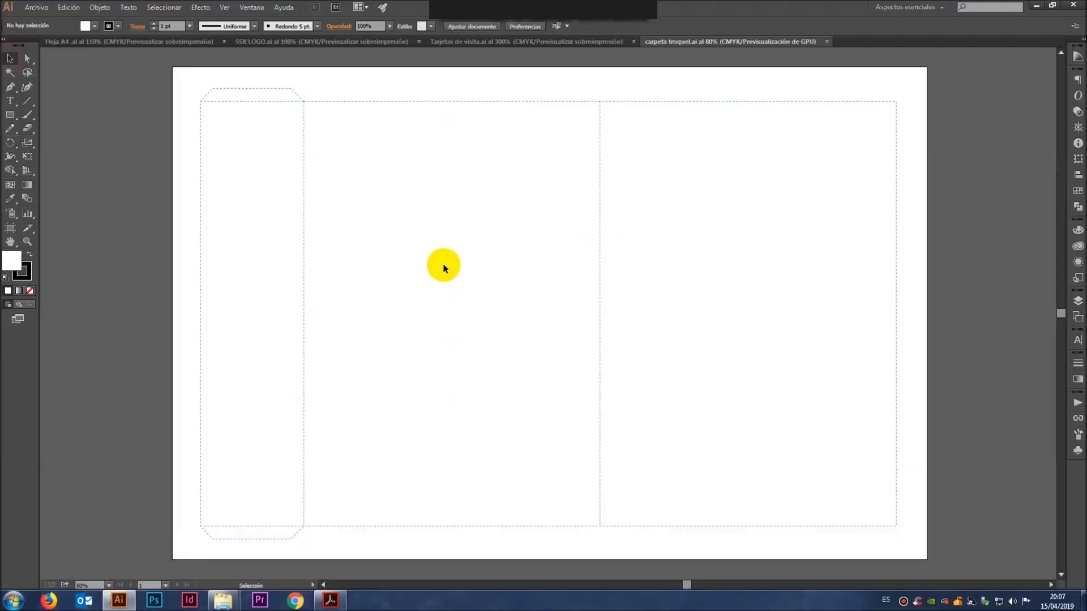
# Step: Switch to overprint preview and check the whole die-line by selecting it
pyautogui.hotkey('ctrl', 'e')
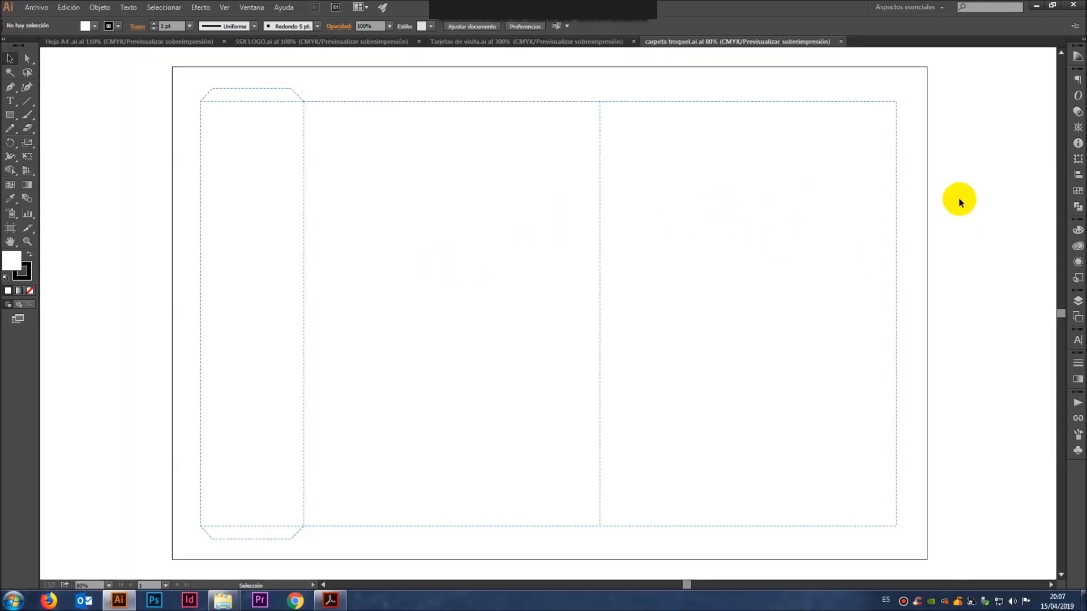
pyautogui.moveTo(827, 191); pyautogui.dragTo(530, 334)
pyautogui.click(521, 321)
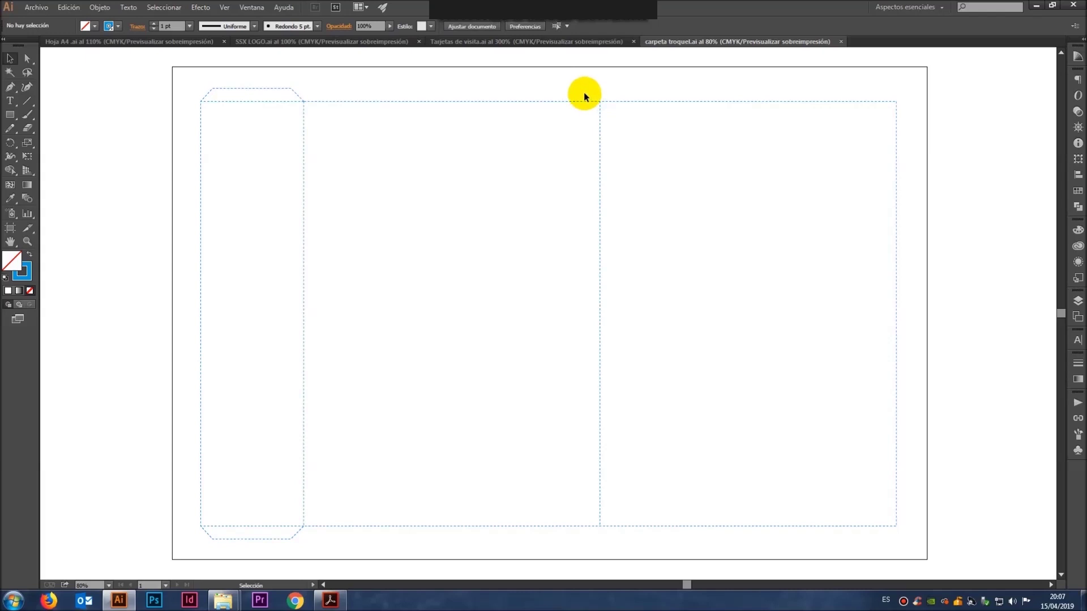
# Step: Draw a rectangle covering the whole folder die-cut layout
pyautogui.press('space')
pyautogui.moveTo(722, 326); pyautogui.dragTo(677, 323)
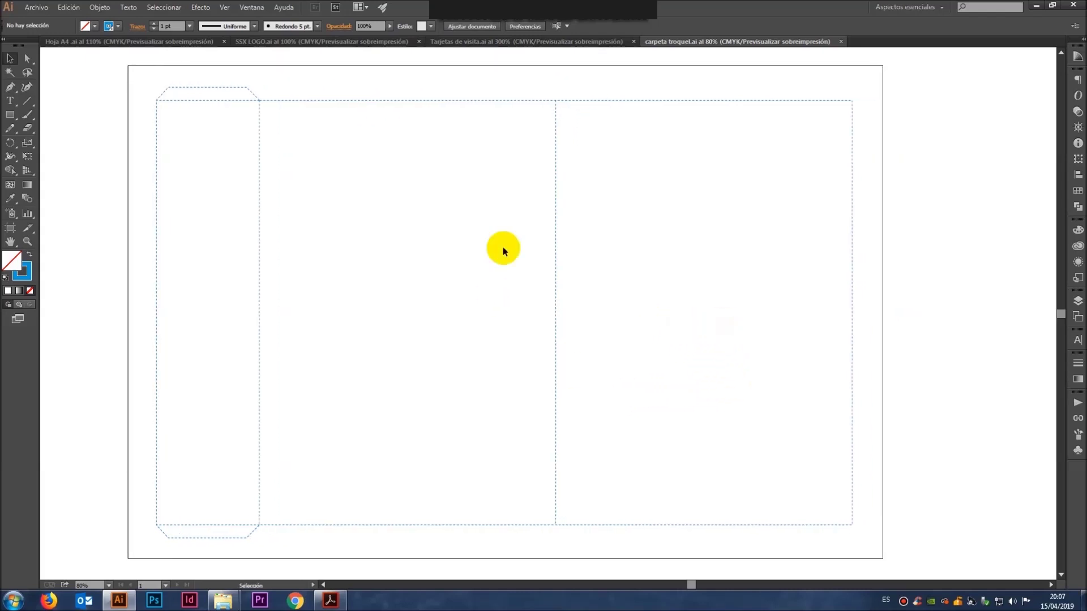
pyautogui.click(11, 115)
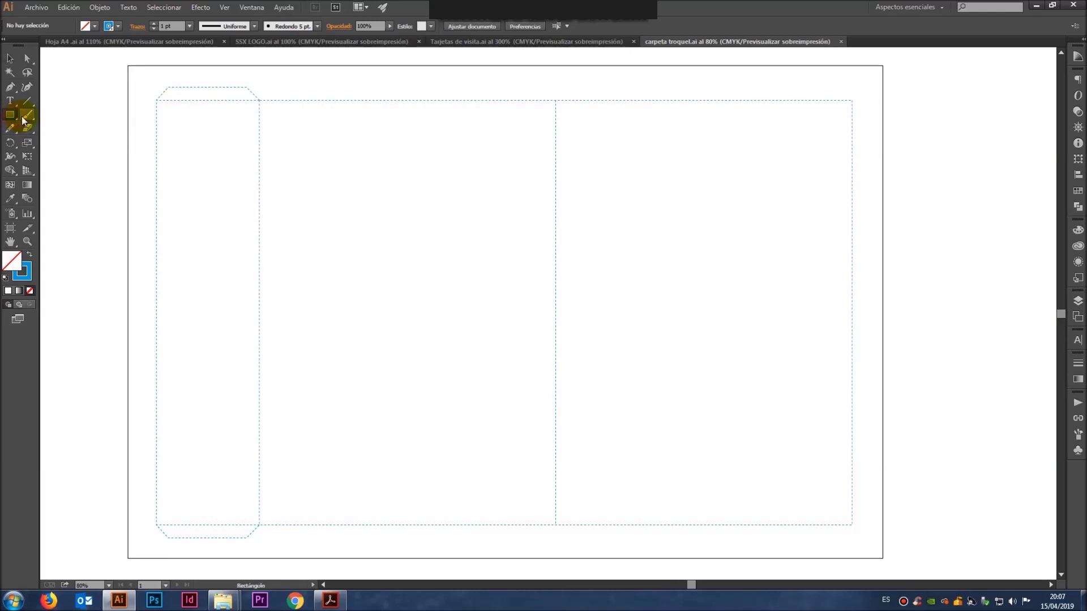
pyautogui.moveTo(137, 75)
pyautogui.mouseDown()
pyautogui.moveTo(844, 549)
pyautogui.moveTo(868, 550)
pyautogui.mouseUp()
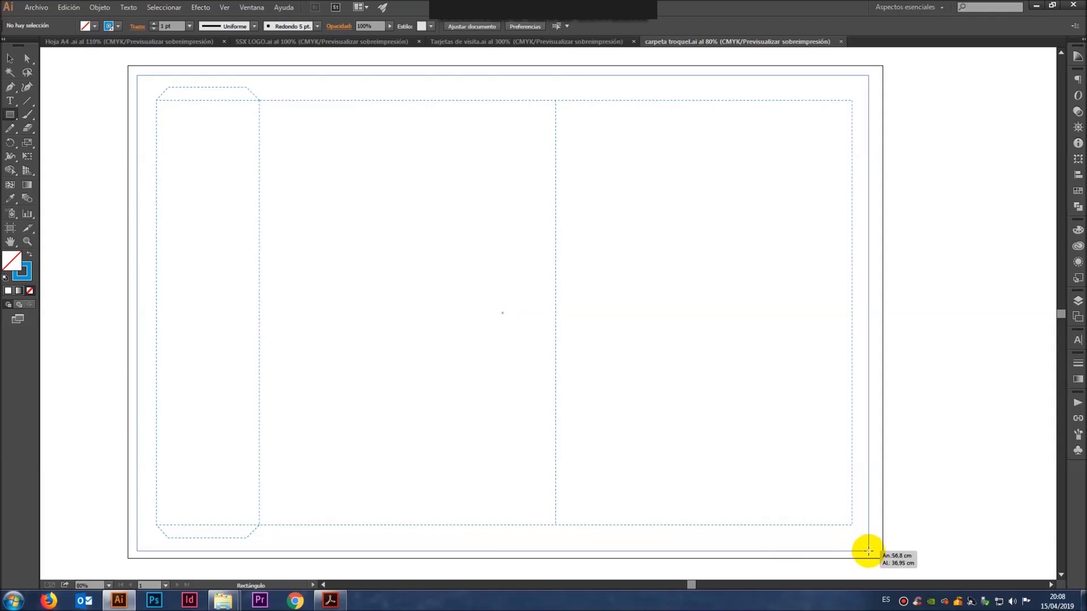
pyautogui.moveTo(868, 551); pyautogui.dragTo(868, 551)
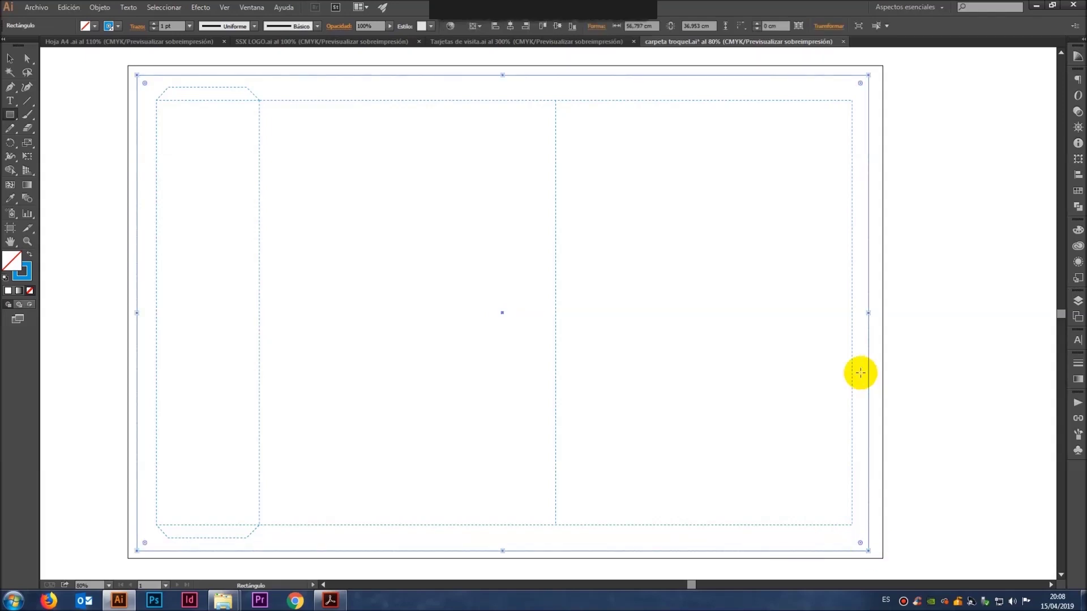
# Step: Give the rectangle no outline and a 70% black fill
pyautogui.press('F6')
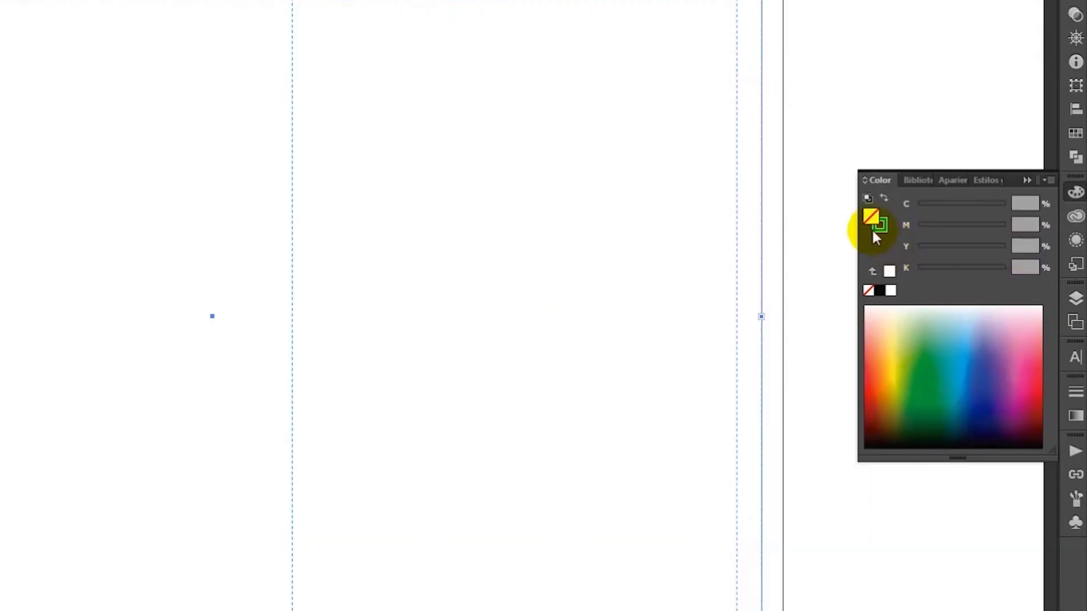
pyautogui.click(881, 225)
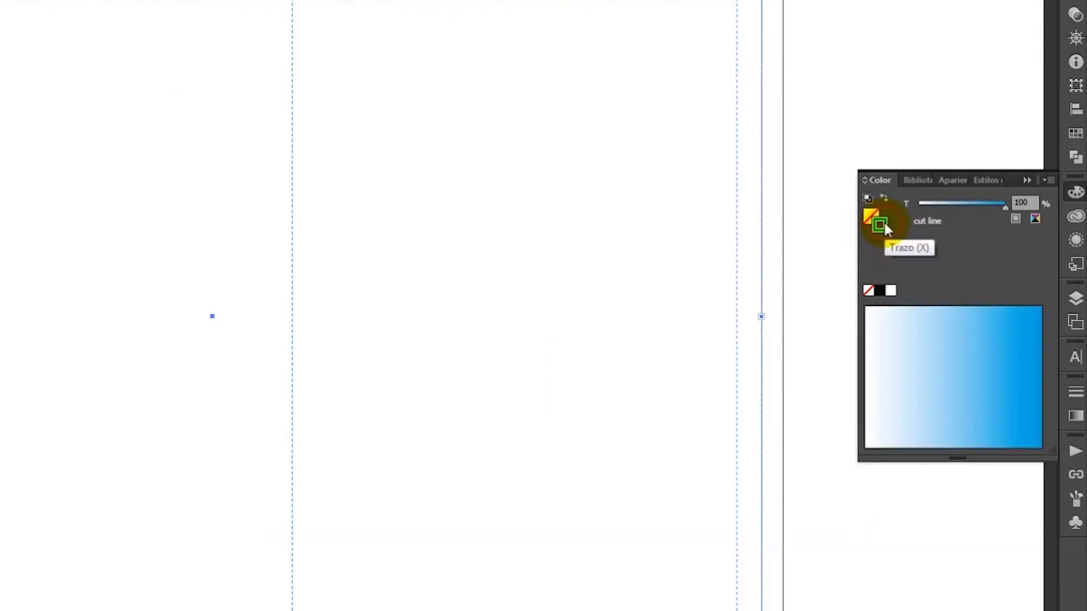
pyautogui.click(867, 291)
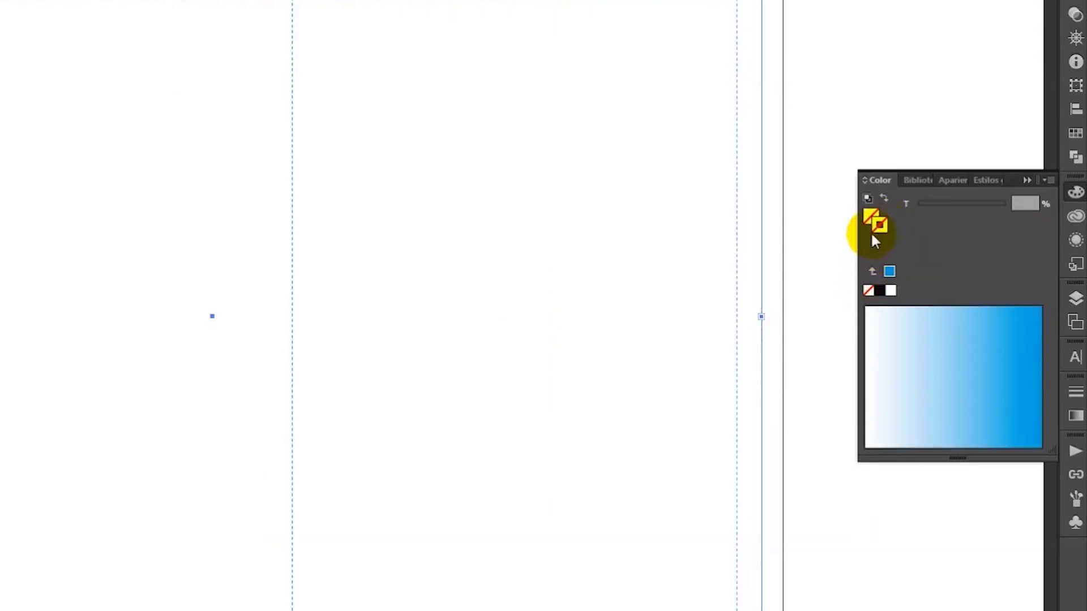
pyautogui.click(870, 219)
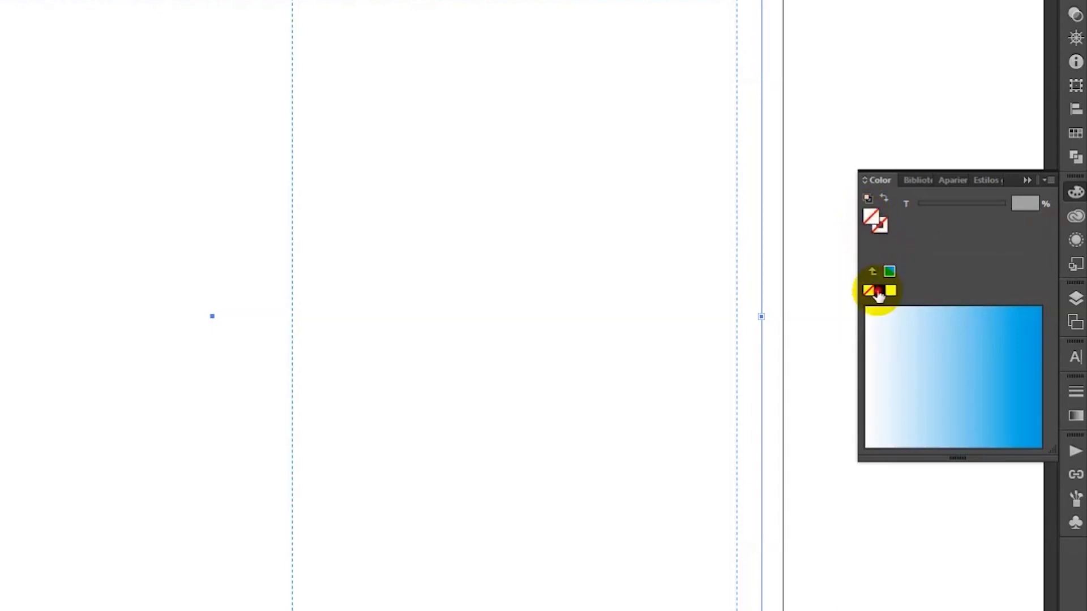
pyautogui.click(879, 291)
pyautogui.click(1024, 267)
pyautogui.write('710')
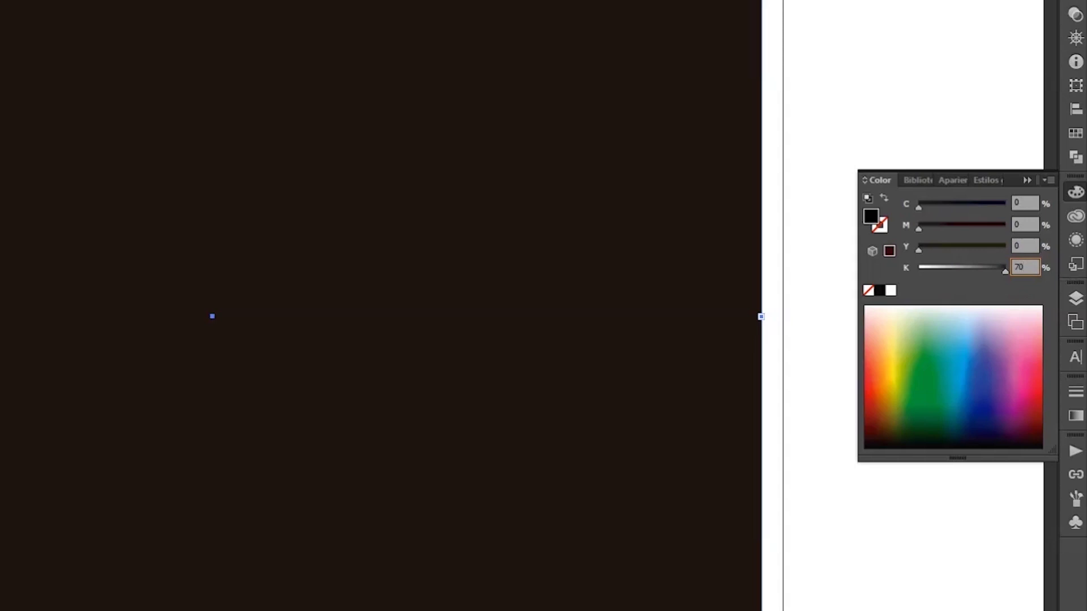
pyautogui.press('Return')
# Step: Send the grey rectangle behind the die-cut lines, then bring up the A4 letterhead document
pyautogui.hotkey('ctrl', '0')
pyautogui.click(10, 58)
pyautogui.rightClick(324, 120)
pyautogui.moveTo(358, 283)
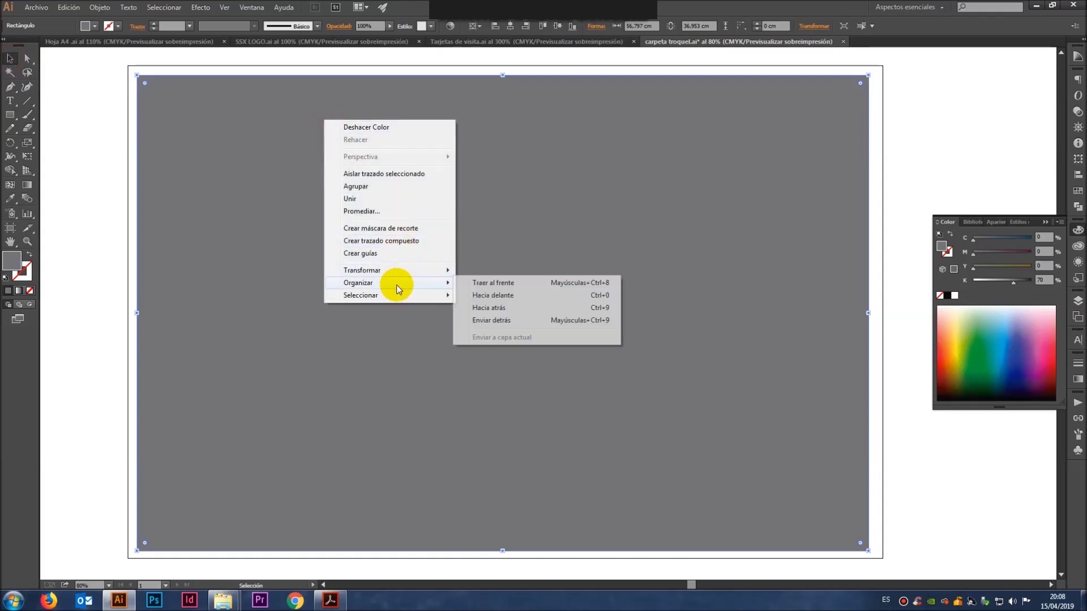
pyautogui.click(489, 326)
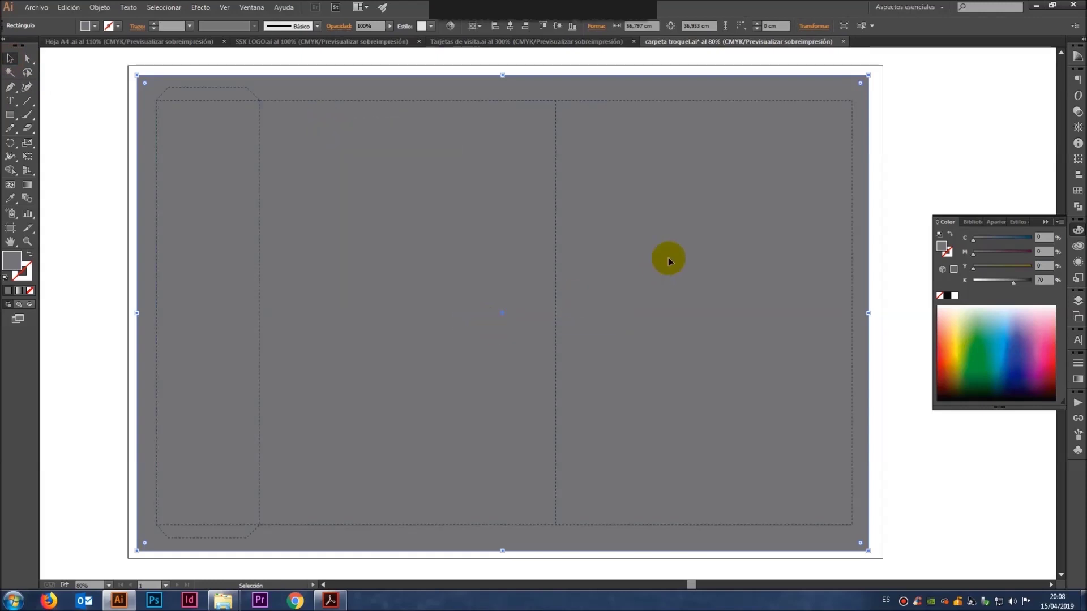
pyautogui.click(884, 147)
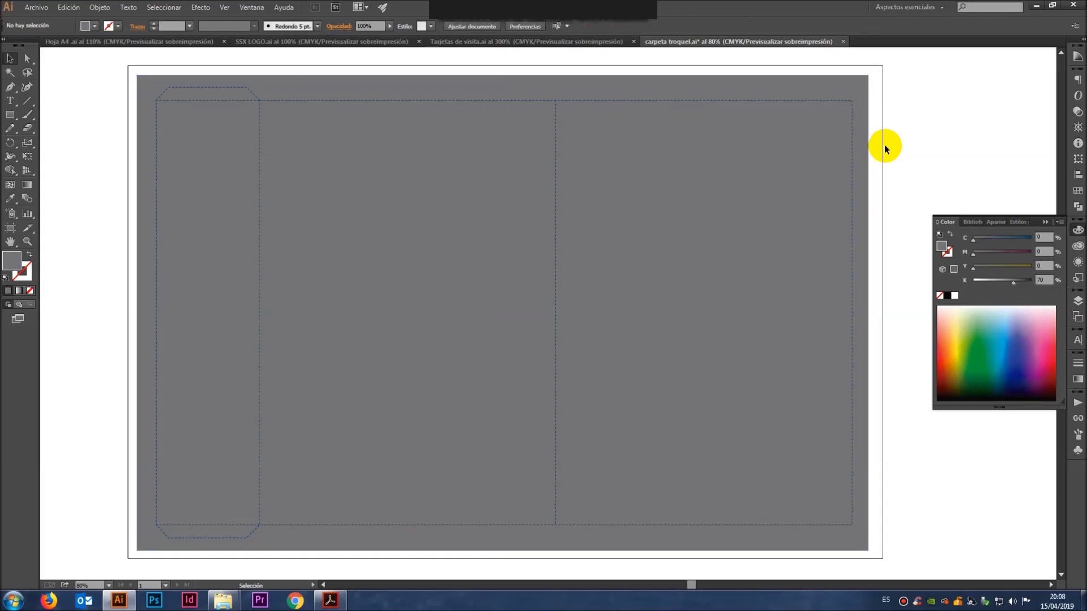
pyautogui.click(854, 104)
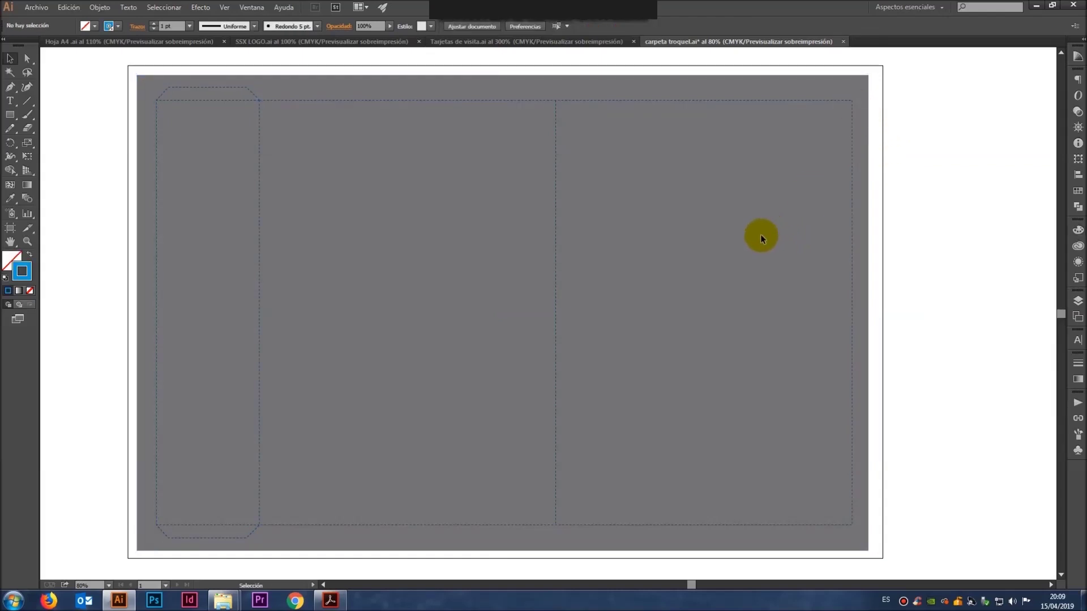
pyautogui.click(524, 42)
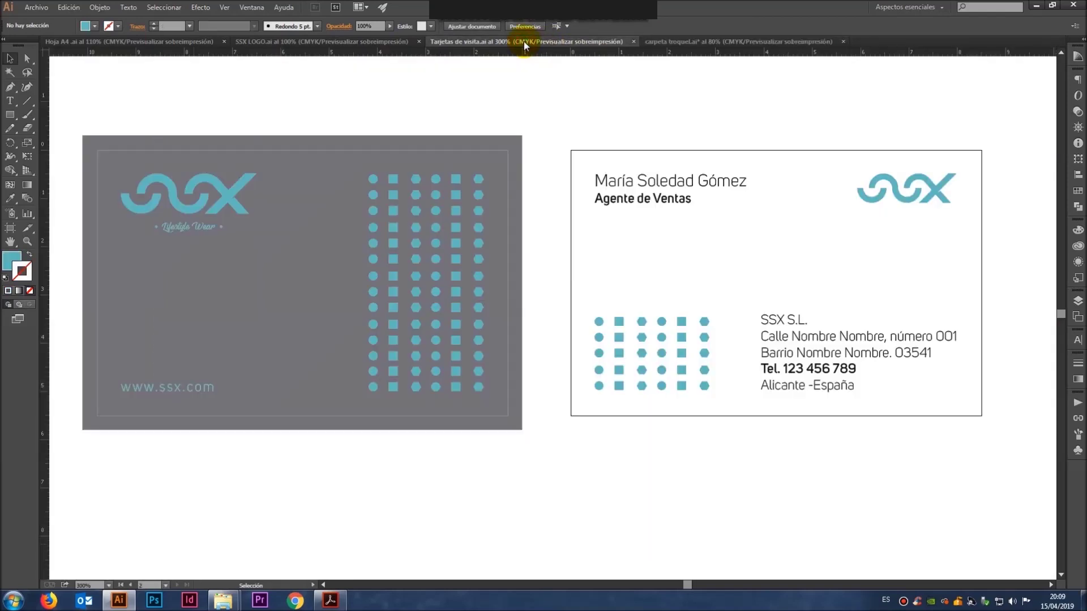
pyautogui.click(148, 41)
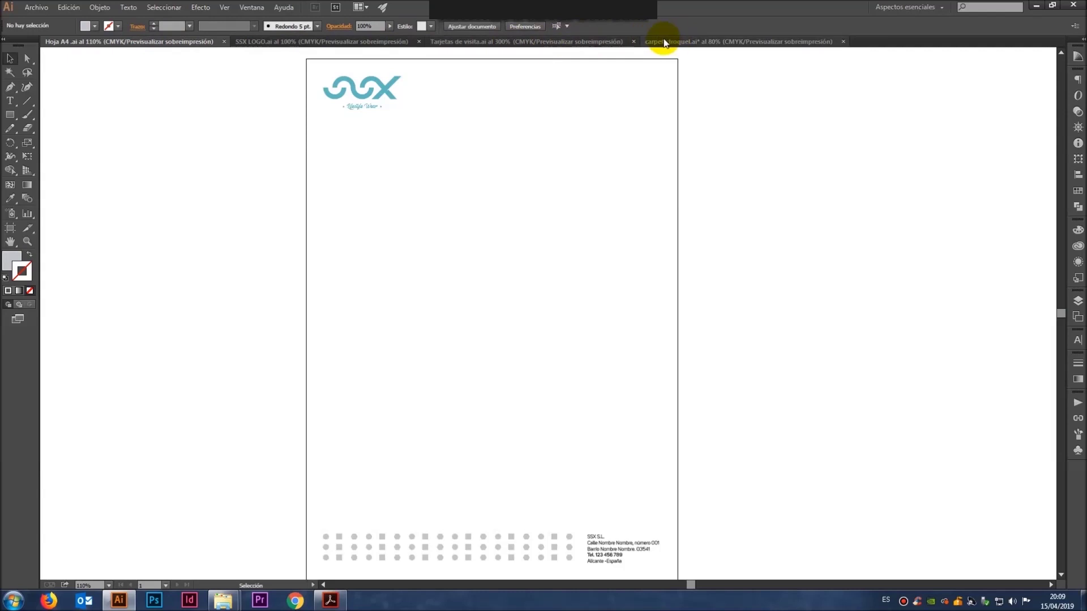
# Step: Copy the SSX logo from the letterhead and paste it onto the folder
pyautogui.click(381, 94)
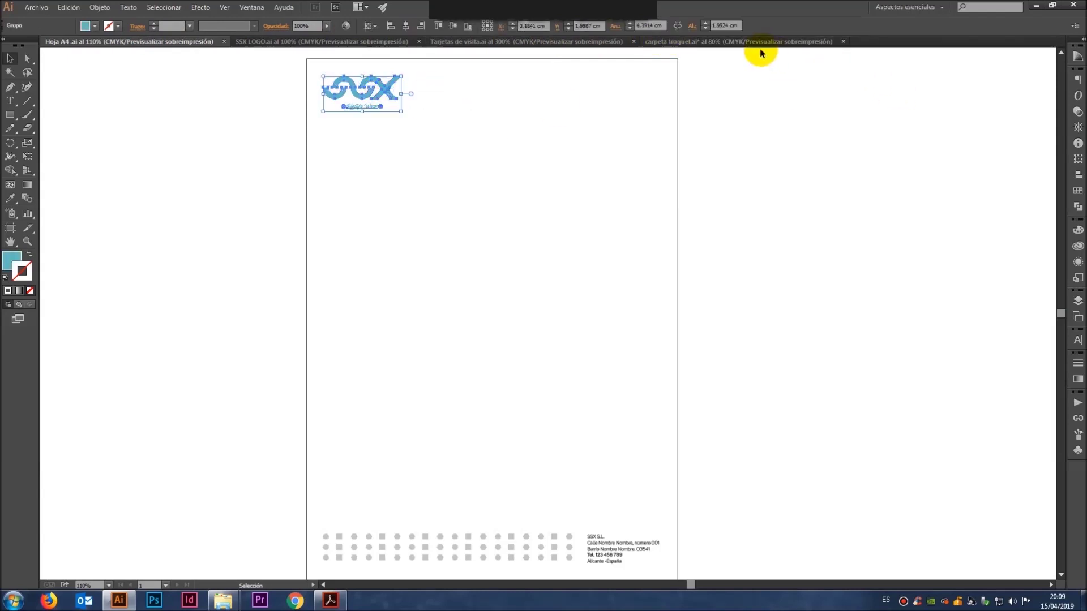
pyautogui.click(69, 7)
pyautogui.click(725, 55)
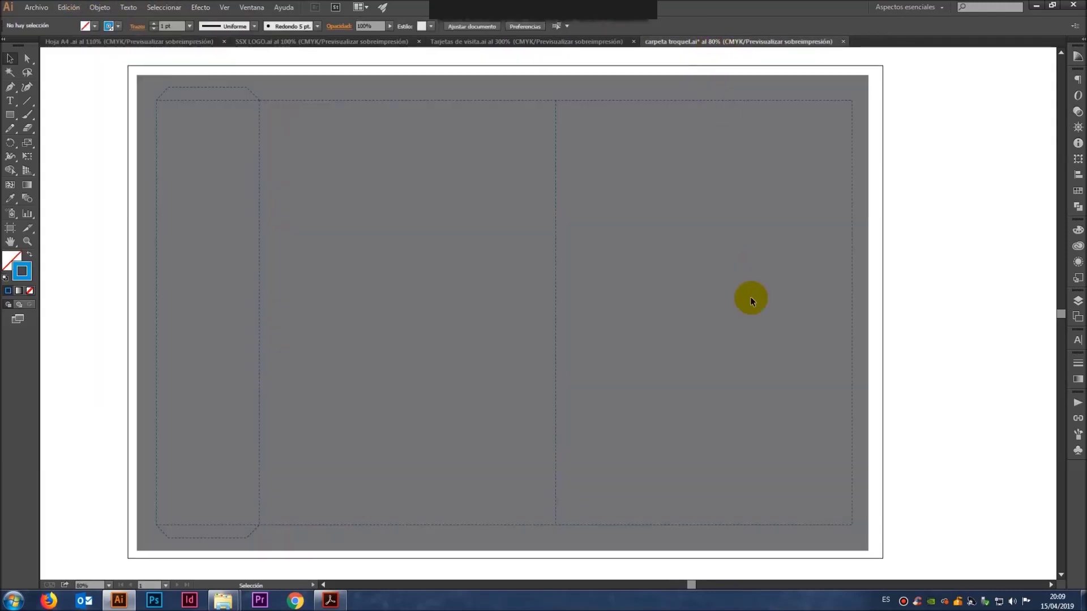
pyautogui.hotkey('ctrl', 'v')
# Step: Enlarge the pasted logo slightly and place it on the folder's right panel
pyautogui.moveTo(575, 315); pyautogui.dragTo(629, 310)
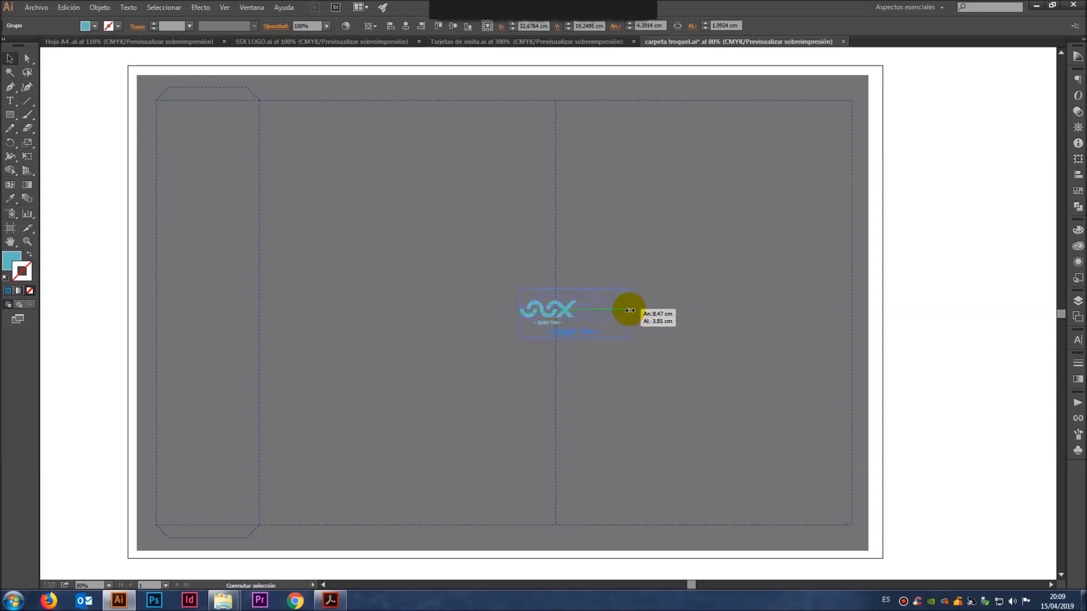
pyautogui.moveTo(629, 310)
pyautogui.mouseDown()
pyautogui.moveTo(618, 313)
pyautogui.moveTo(733, 306)
pyautogui.mouseUp()
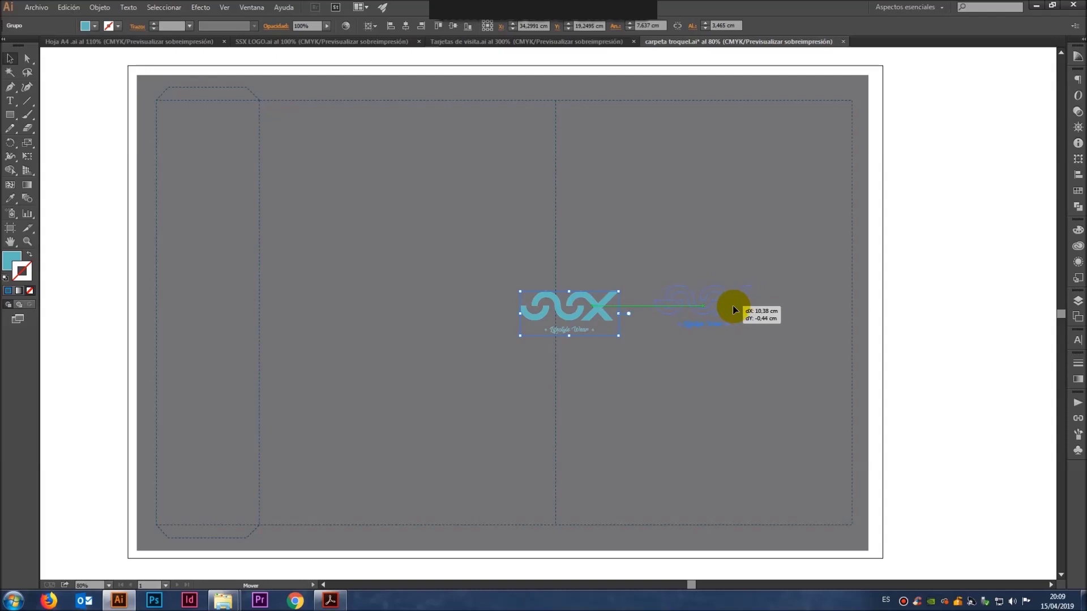
pyautogui.moveTo(732, 309); pyautogui.dragTo(732, 302)
pyautogui.click(957, 264)
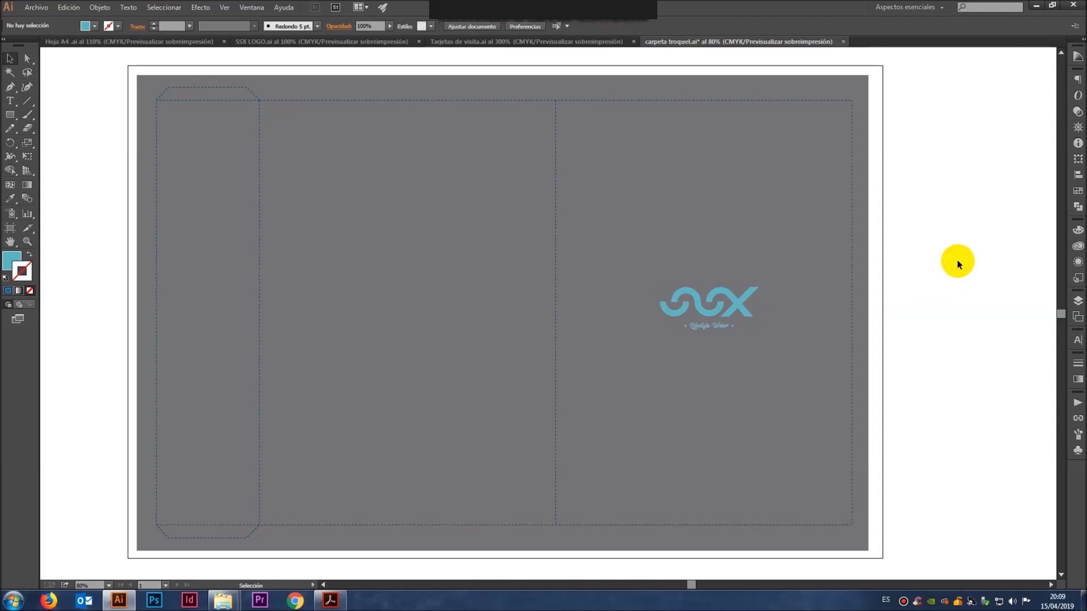
pyautogui.press('a')
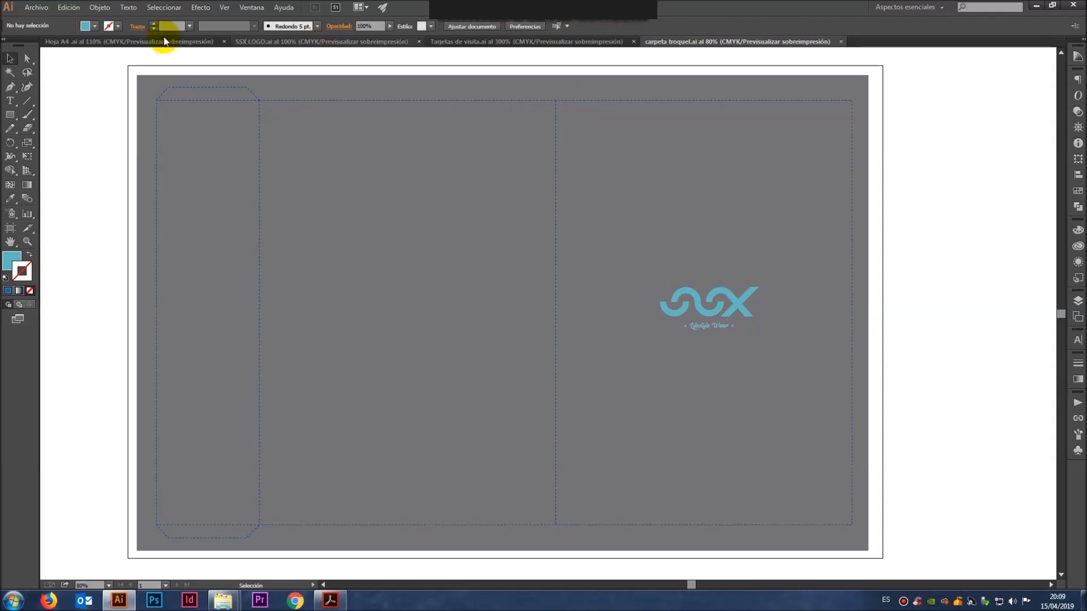
pyautogui.click(102, 43)
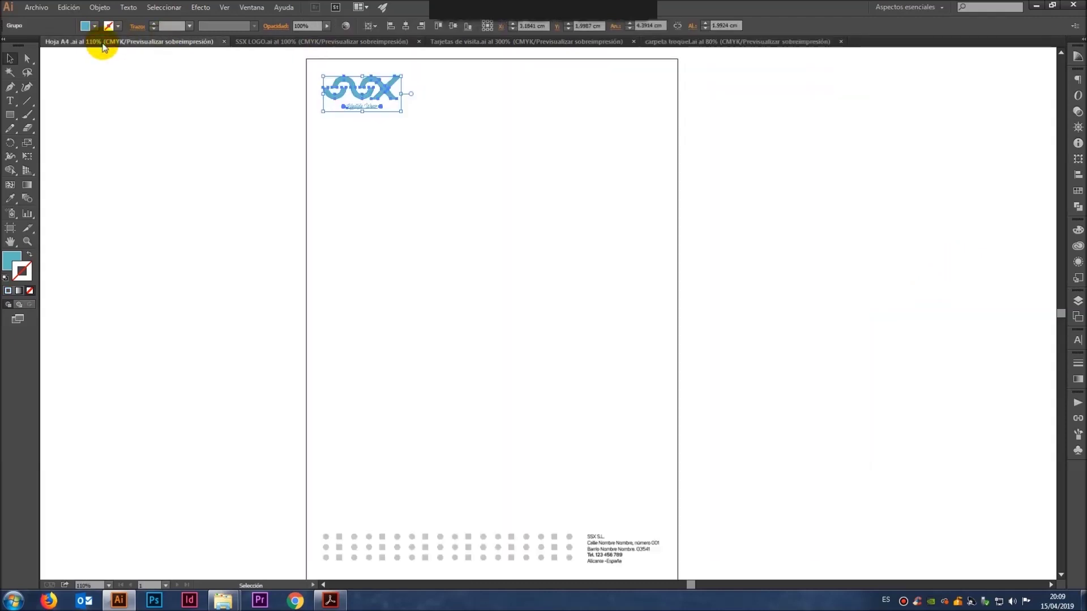
# Step: Copy the letterhead's three rows of dots and paste them onto the folder
pyautogui.click(507, 535)
pyautogui.moveTo(289, 485); pyautogui.dragTo(572, 561)
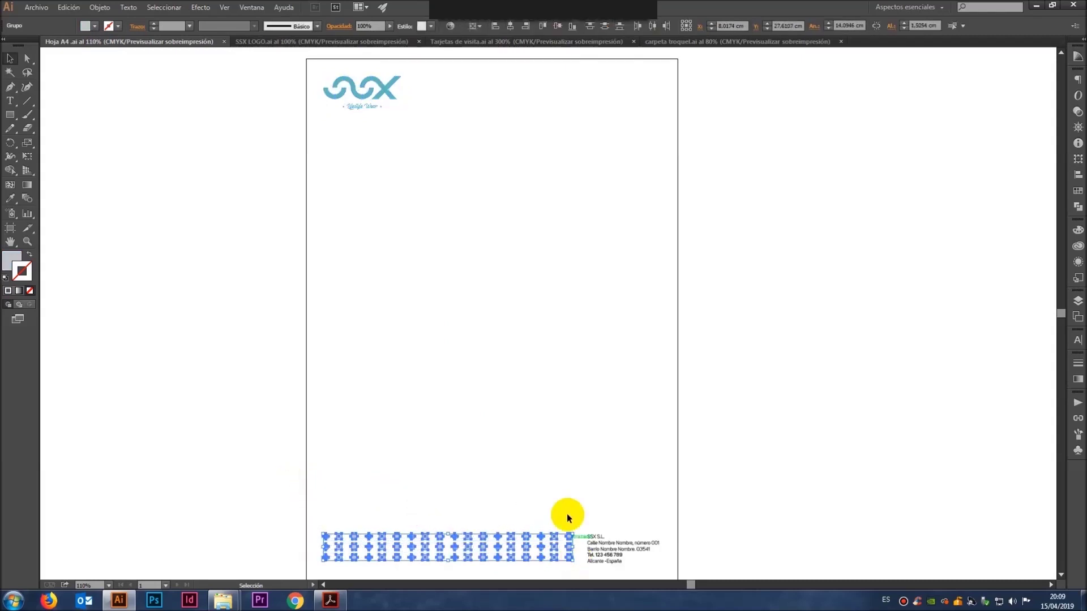
pyautogui.hotkey('ctrl', 'g')
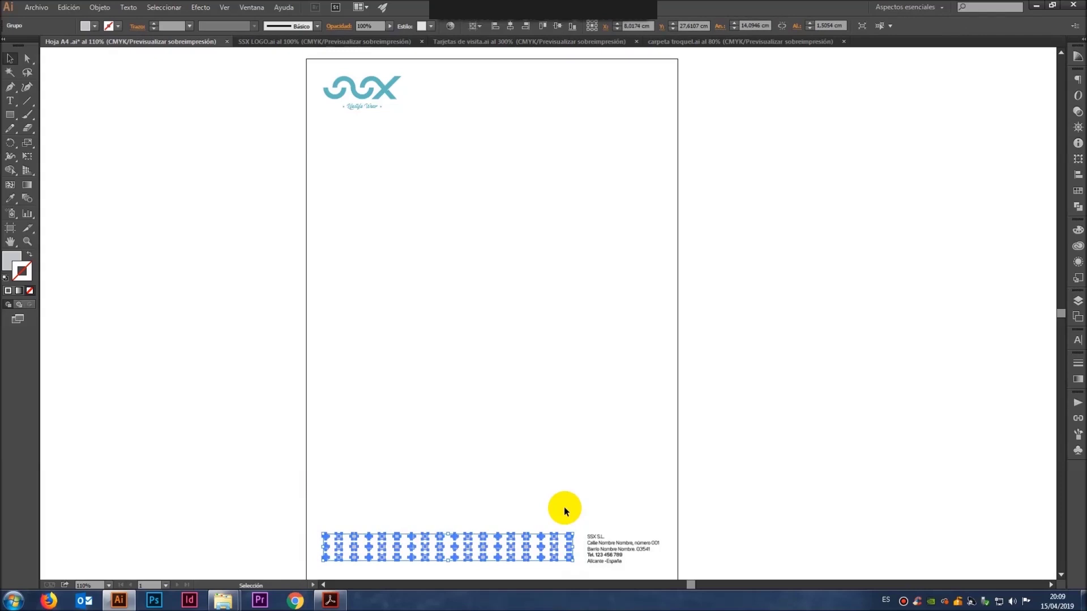
pyautogui.click(664, 43)
pyautogui.hotkey('ctrl', 'v')
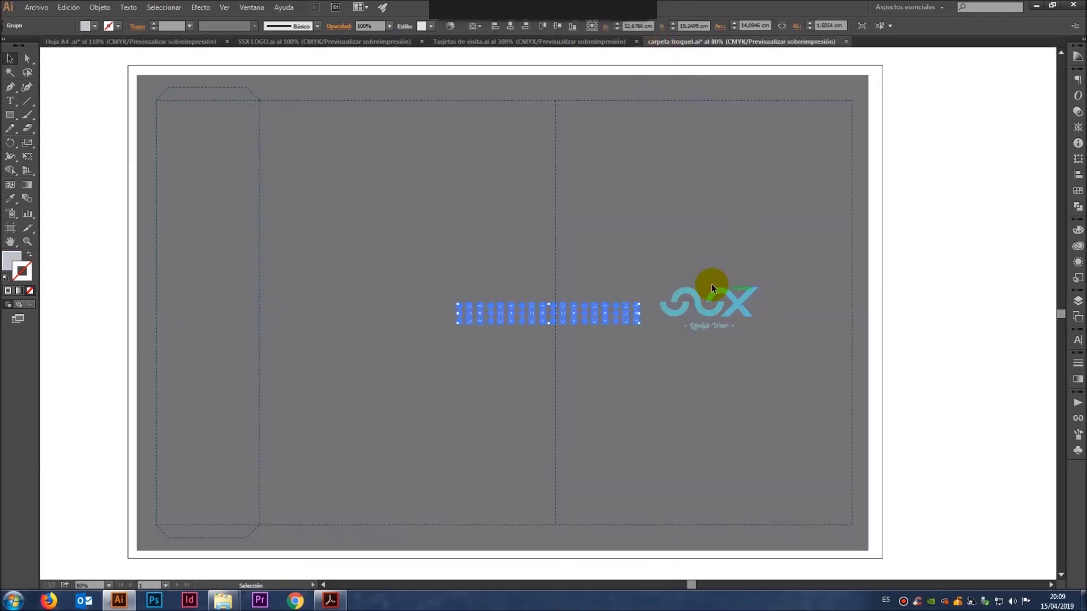
# Step: Position the dot rows above the logo and start rotating them
pyautogui.moveTo(552, 333)
pyautogui.mouseDown()
pyautogui.moveTo(733, 226)
pyautogui.moveTo(720, 190)
pyautogui.mouseUp()
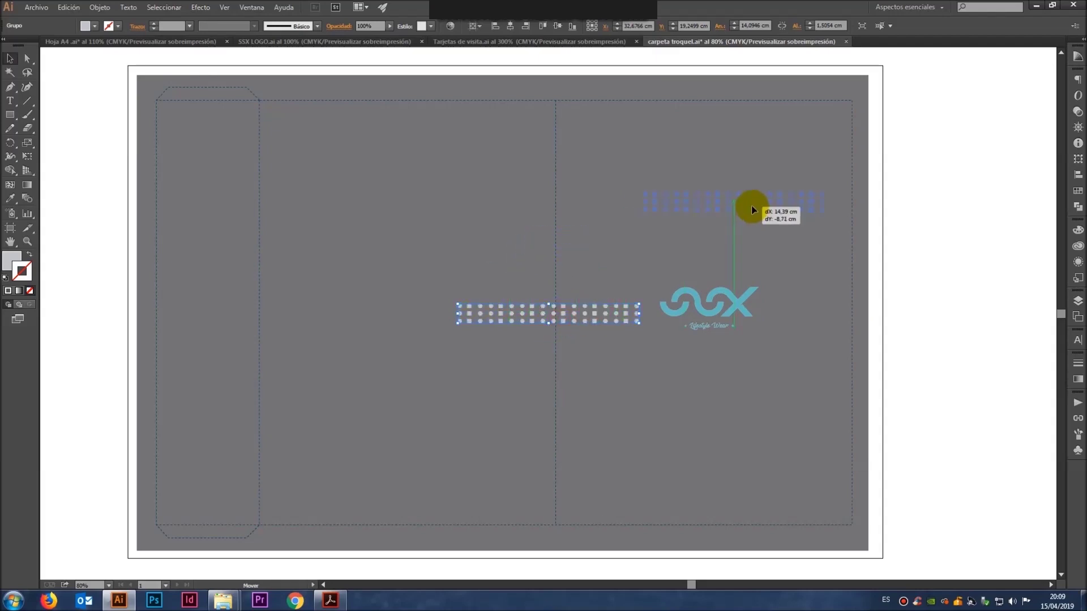
pyautogui.moveTo(719, 190); pyautogui.dragTo(707, 202)
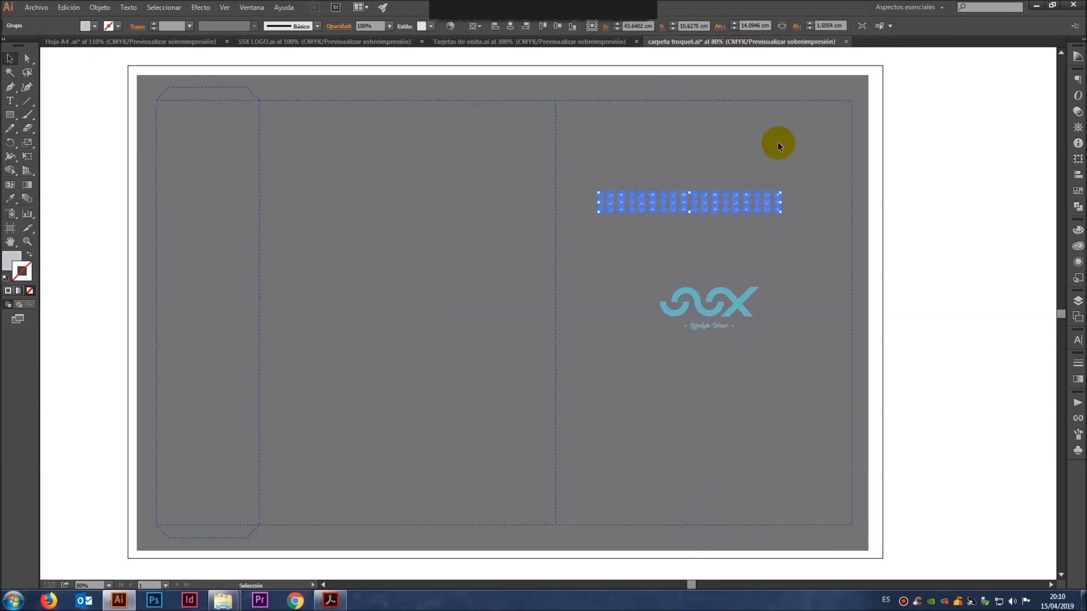
pyautogui.press('r')
pyautogui.moveTo(796, 135); pyautogui.dragTo(802, 169)
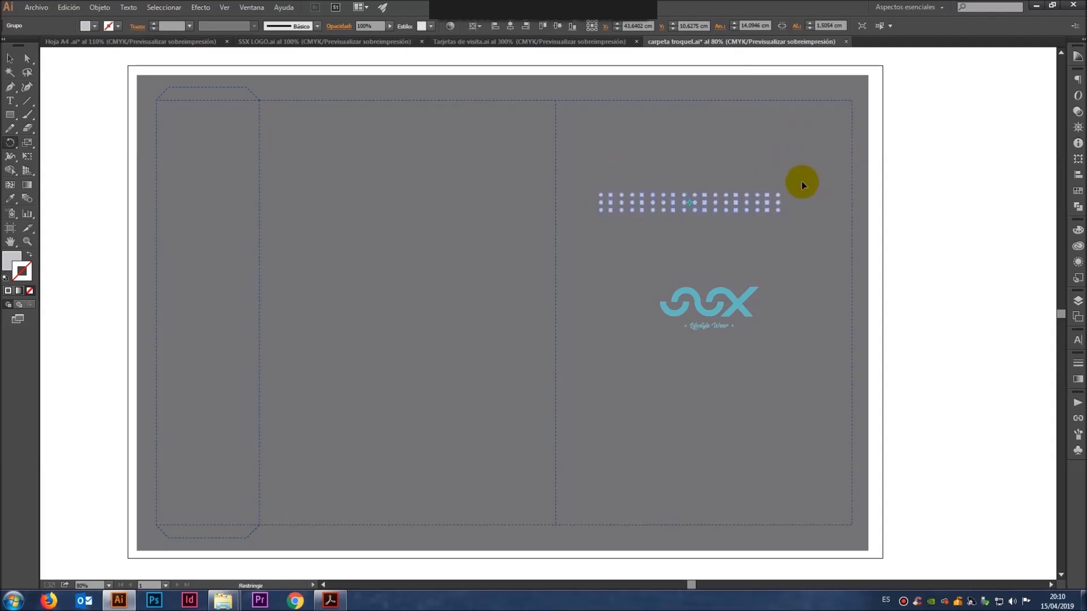
# Step: Turn the dot rows vertical and move the column onto the left panel
pyautogui.moveTo(801, 182)
pyautogui.mouseDown()
pyautogui.moveTo(761, 207)
pyautogui.moveTo(757, 163)
pyautogui.moveTo(783, 223)
pyautogui.moveTo(756, 281)
pyautogui.mouseUp()
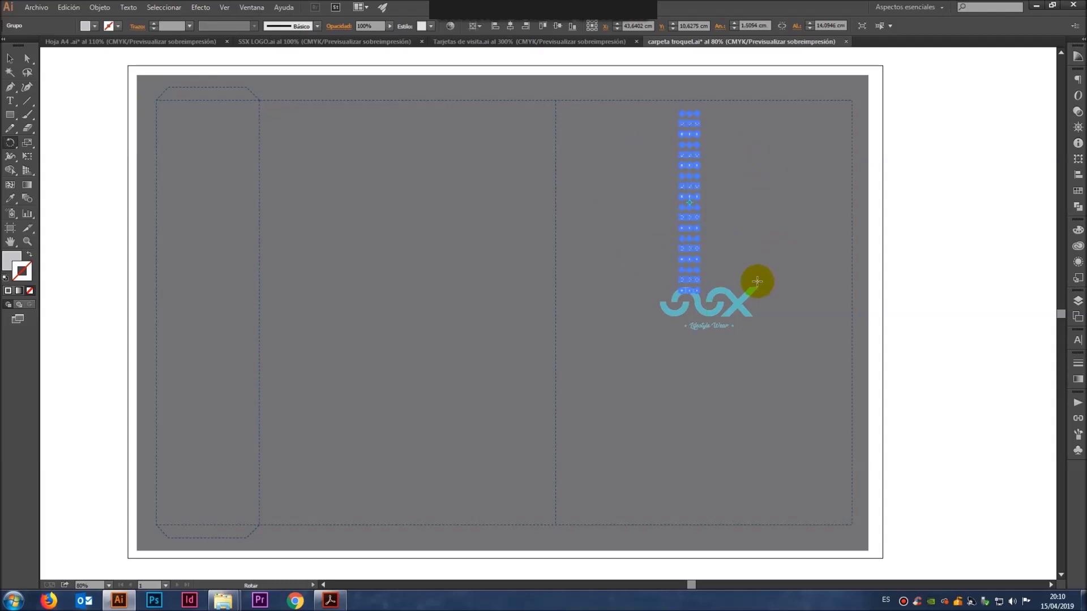
pyautogui.click(10, 58)
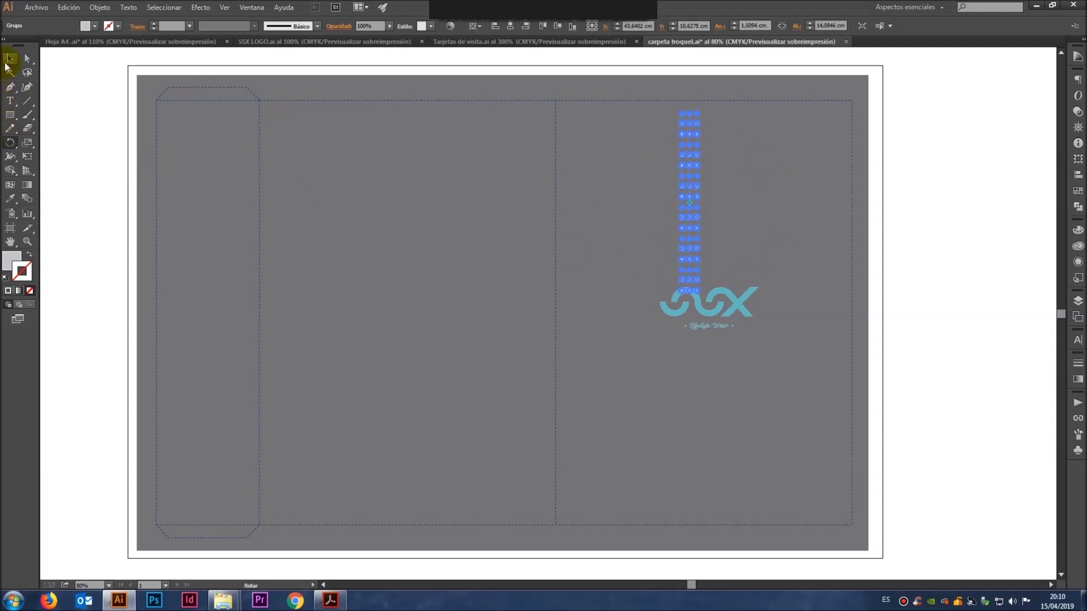
pyautogui.click(656, 179)
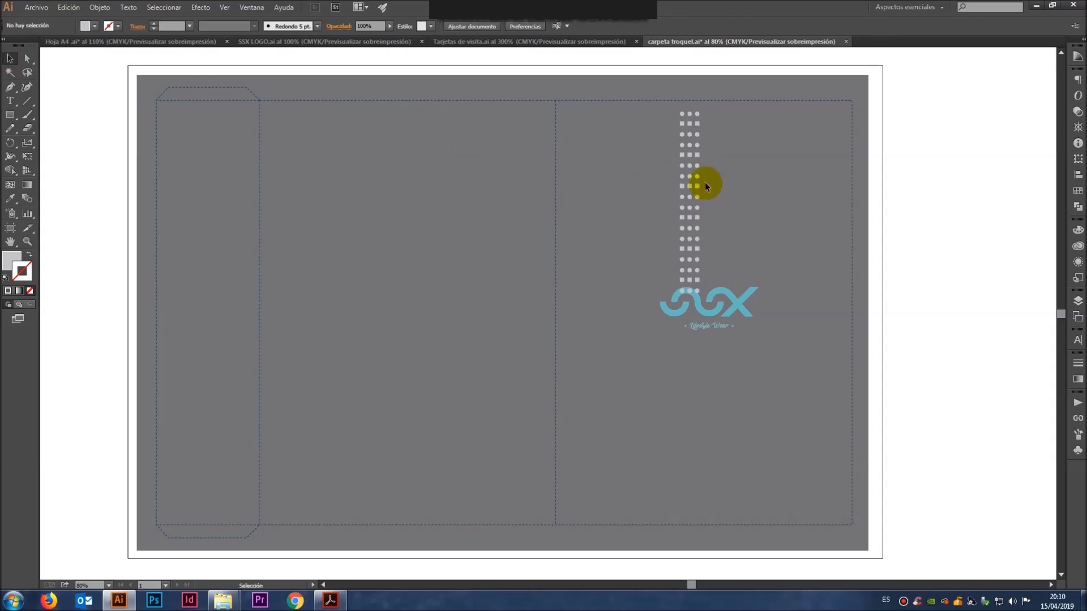
pyautogui.moveTo(700, 180); pyautogui.dragTo(398, 175)
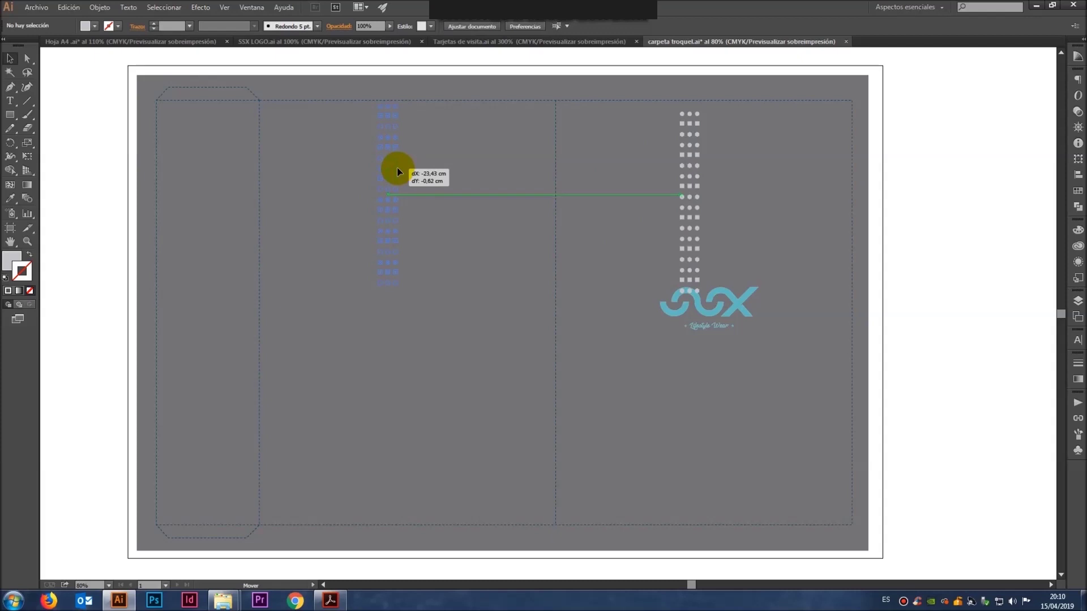
pyautogui.moveTo(398, 174); pyautogui.dragTo(396, 168)
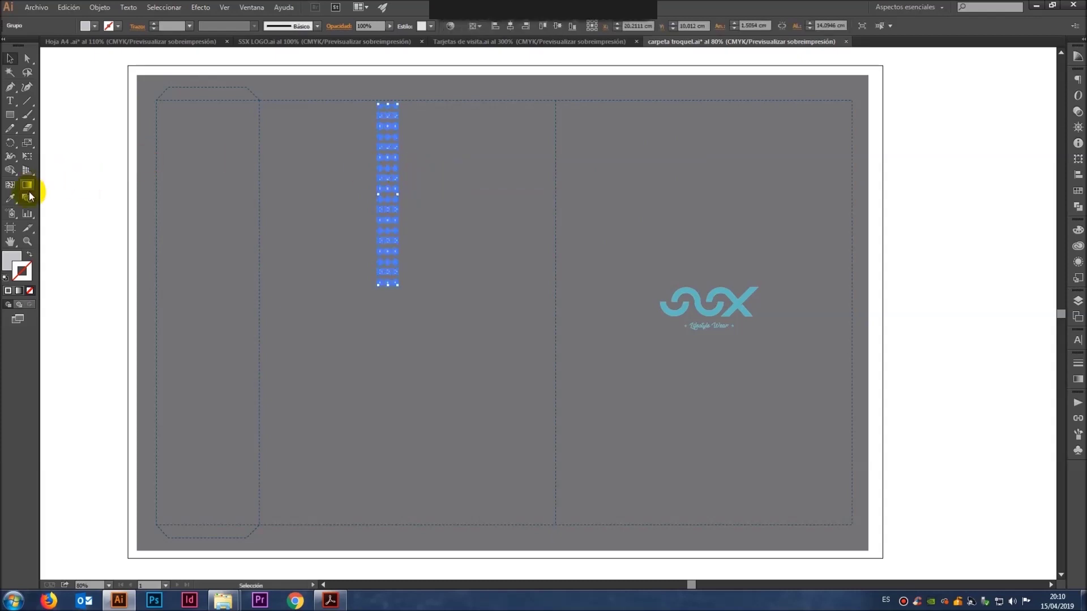
# Step: Fill the dot column with the SSX logo's teal using the Eyedropper
pyautogui.click(11, 255)
pyautogui.click(10, 198)
pyautogui.click(749, 306)
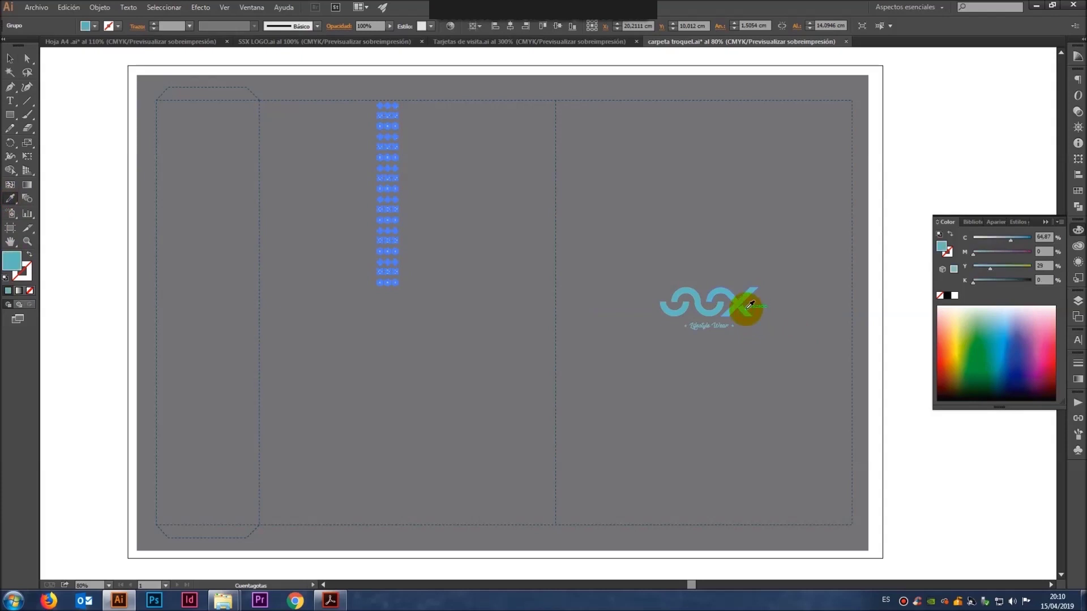
pyautogui.click(12, 59)
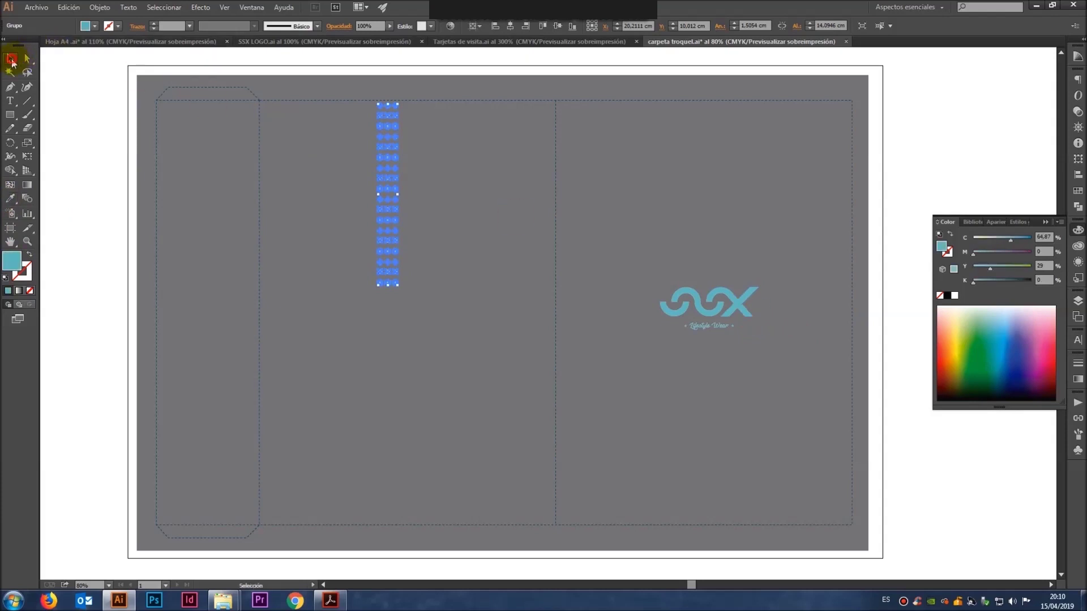
pyautogui.click(220, 200)
# Step: Copy the dot column to the right so the strip has six columns
pyautogui.moveTo(398, 233); pyautogui.dragTo(420, 237)
pyautogui.click(457, 210)
pyautogui.click(492, 133)
pyautogui.hotkey('ctrl', 'z')
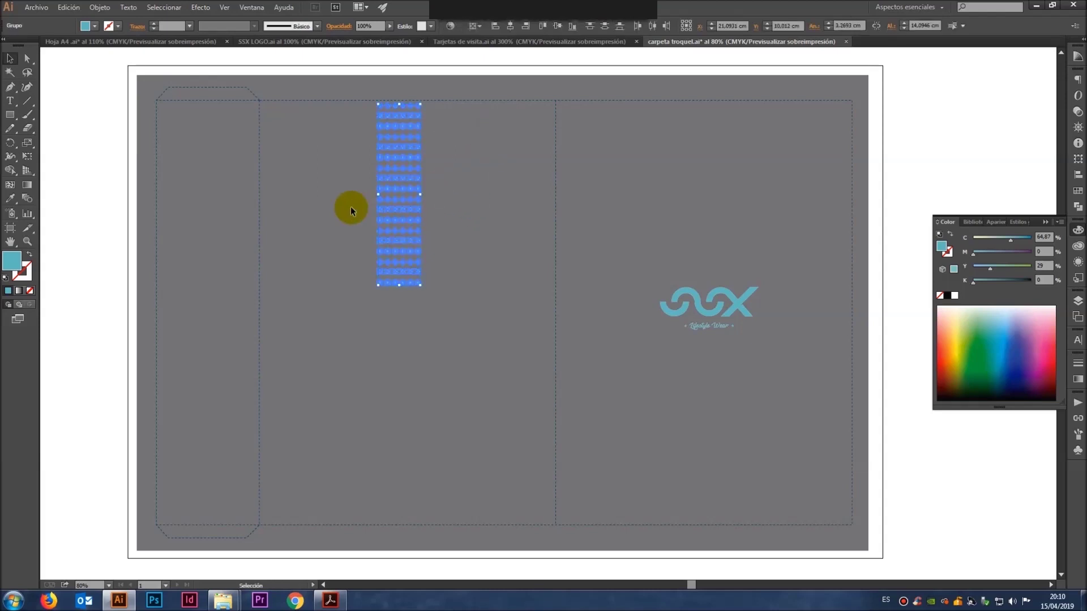
pyautogui.click(498, 206)
# Step: Copy the dot grid straight down the panel as a matching lower block
pyautogui.moveTo(403, 192); pyautogui.dragTo(399, 424)
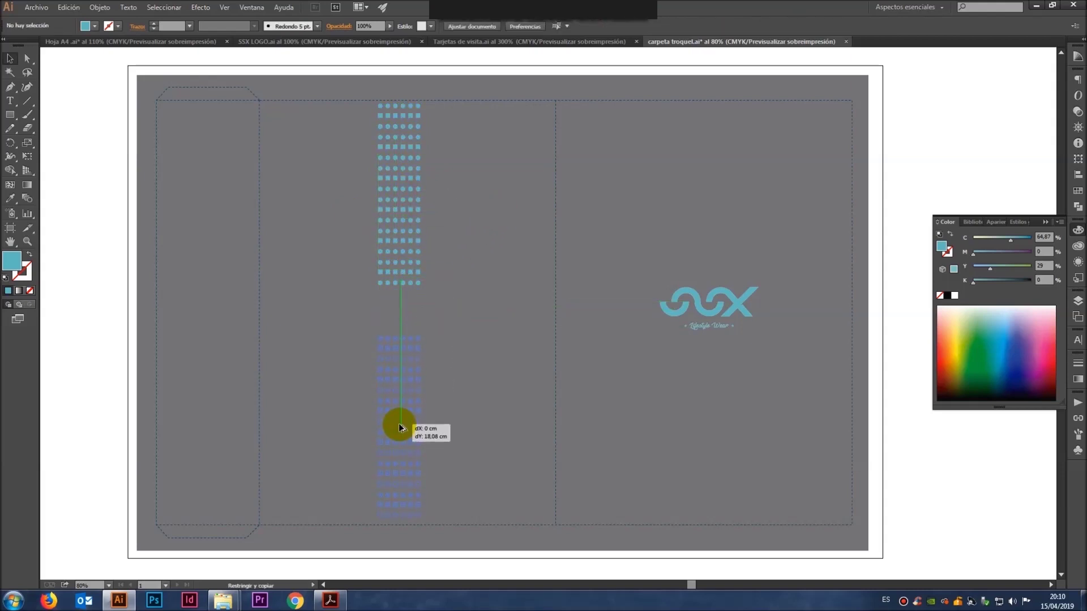
pyautogui.moveTo(399, 427); pyautogui.dragTo(399, 429)
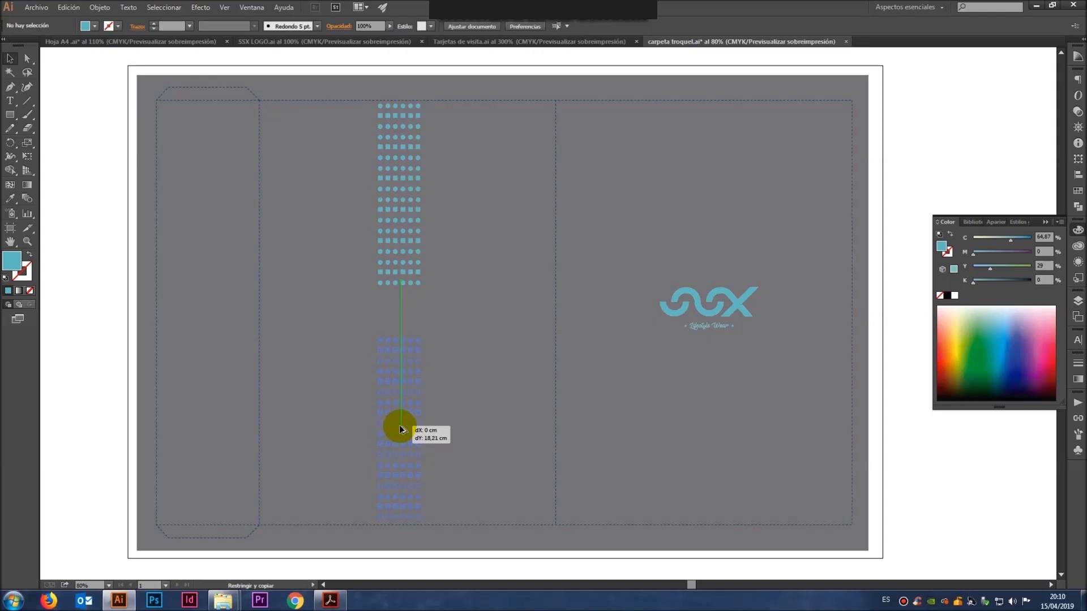
pyautogui.moveTo(400, 429); pyautogui.dragTo(400, 429)
pyautogui.click(486, 365)
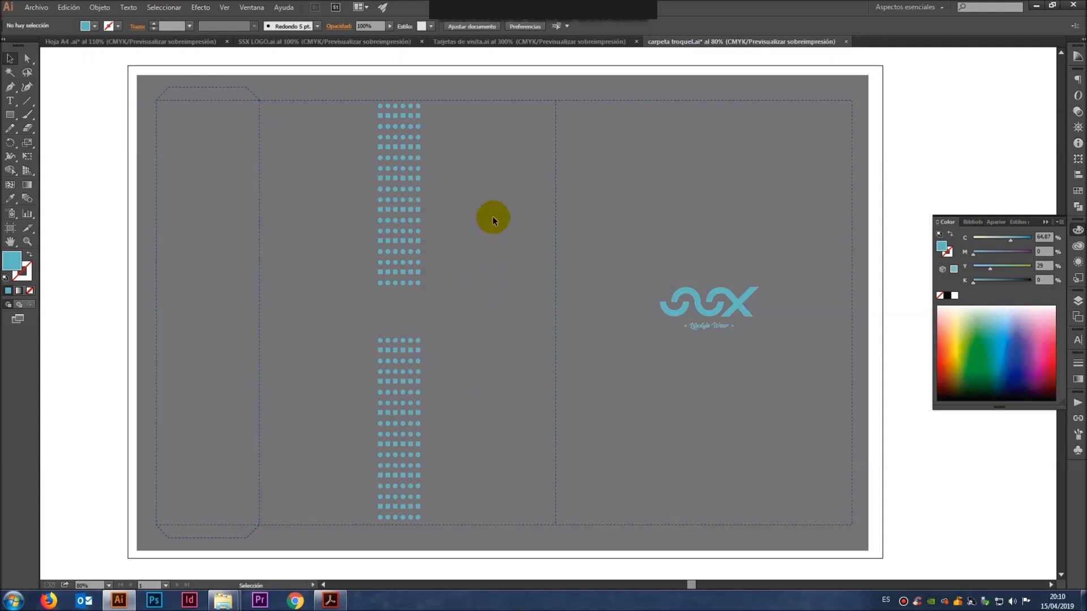
pyautogui.moveTo(349, 419); pyautogui.dragTo(456, 218)
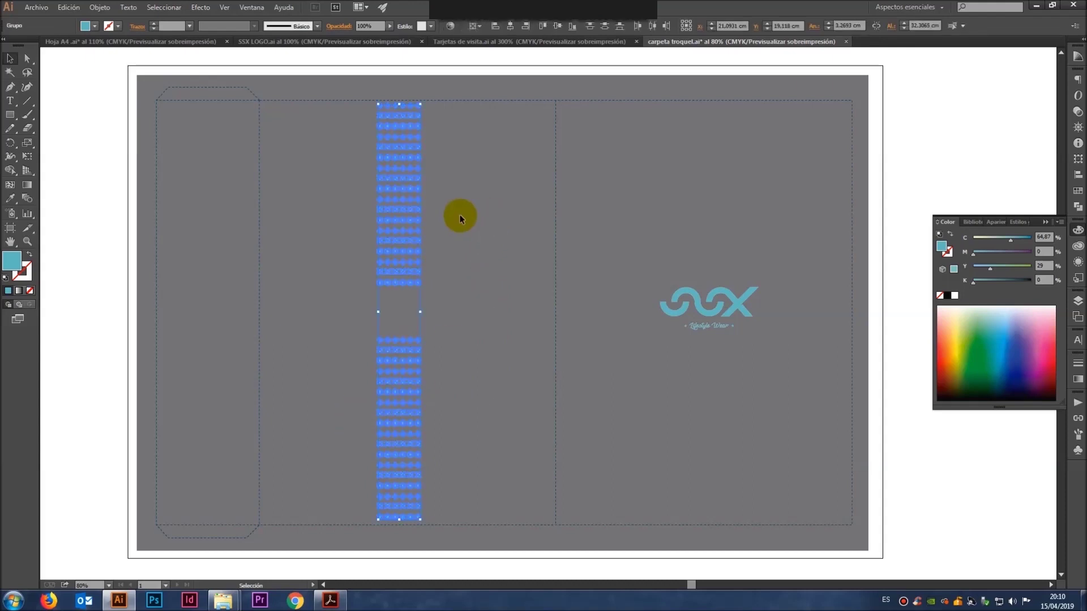
pyautogui.click(469, 204)
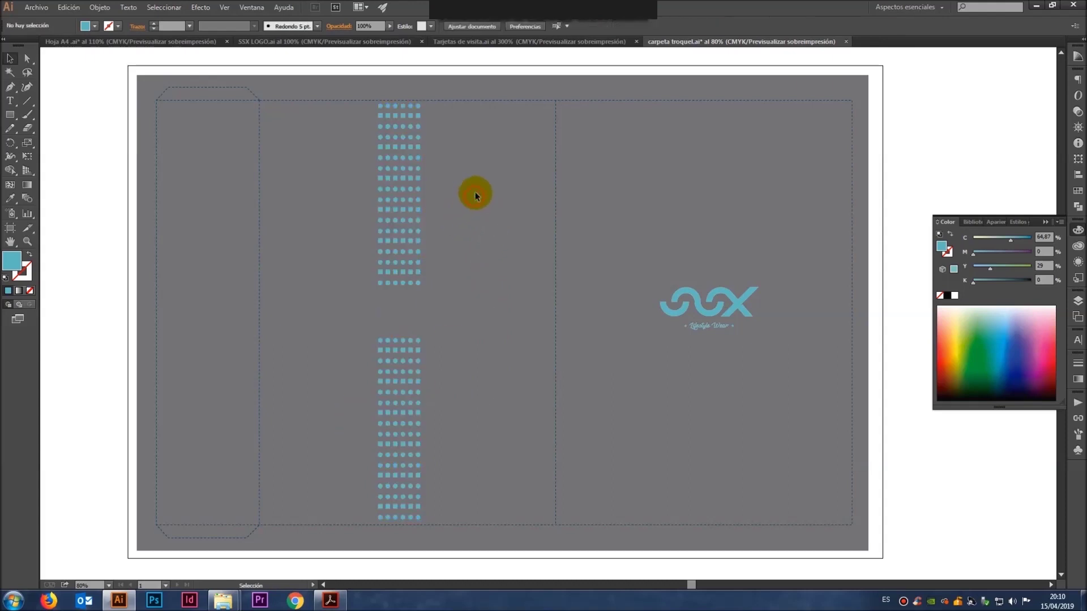
# Step: Move both teal dot grids onto the right panel around the SSX logo
pyautogui.moveTo(411, 256); pyautogui.dragTo(713, 241)
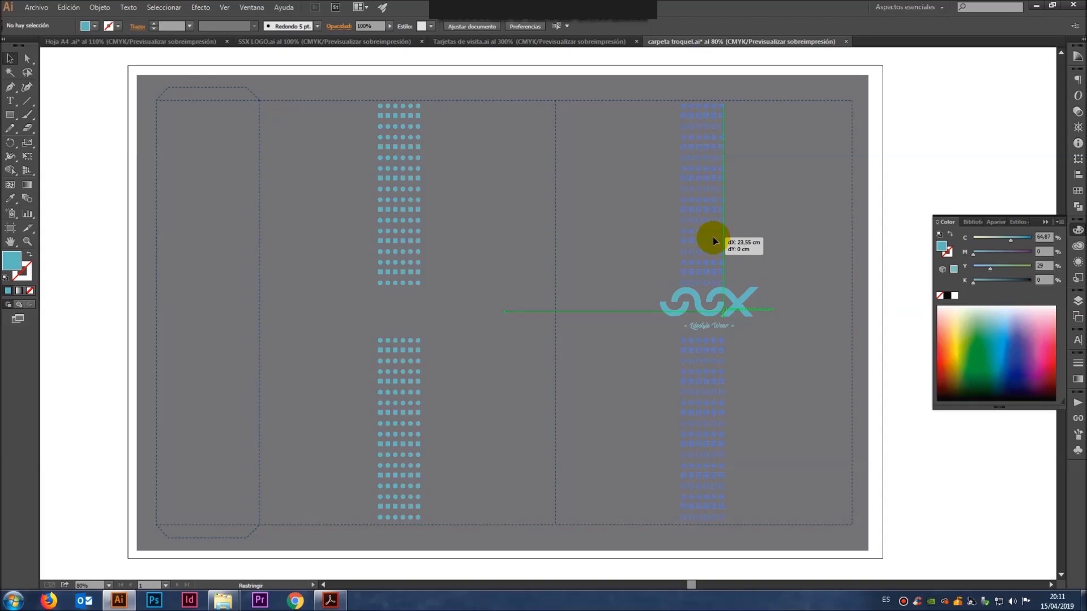
pyautogui.moveTo(713, 241); pyautogui.dragTo(713, 241)
pyautogui.click(786, 195)
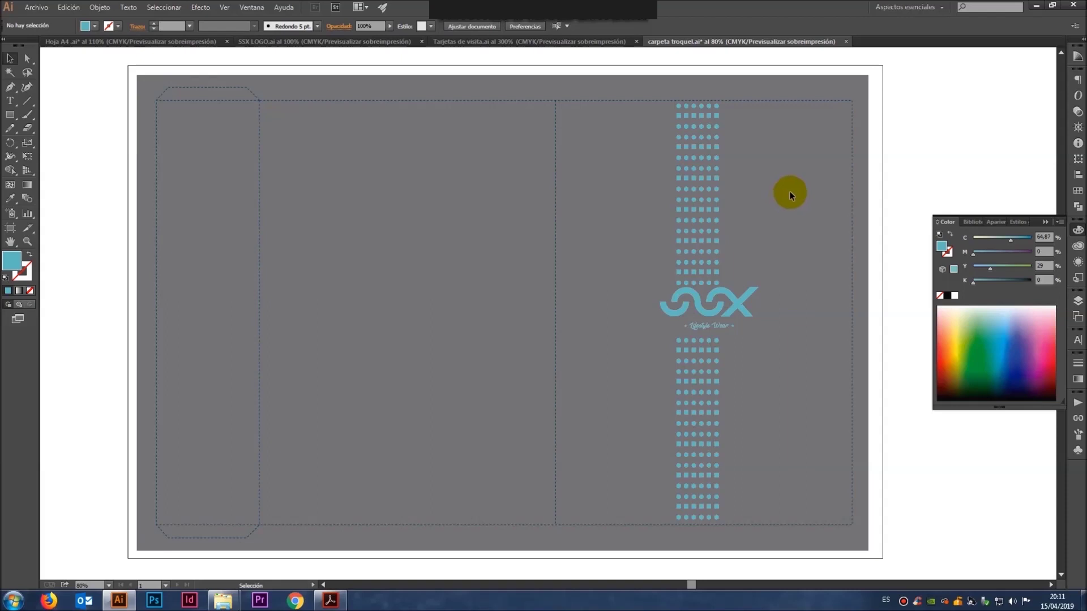
# Step: Narrow the SSX logo slightly so it fits between the dot blocks
pyautogui.click(733, 309)
pyautogui.moveTo(758, 310); pyautogui.dragTo(719, 307)
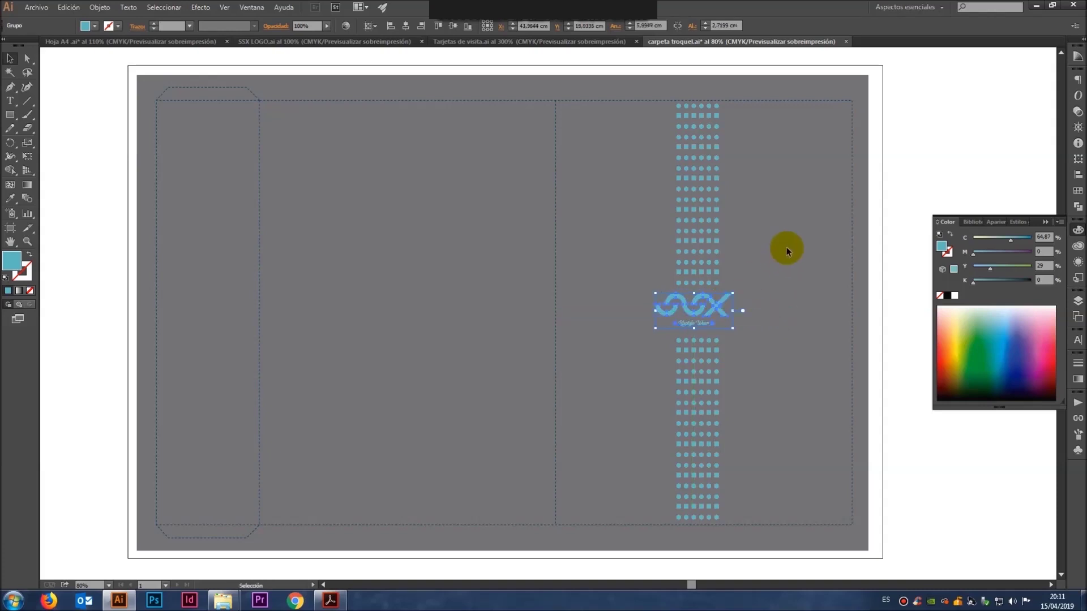
pyautogui.click(787, 250)
pyautogui.moveTo(753, 252); pyautogui.dragTo(649, 252)
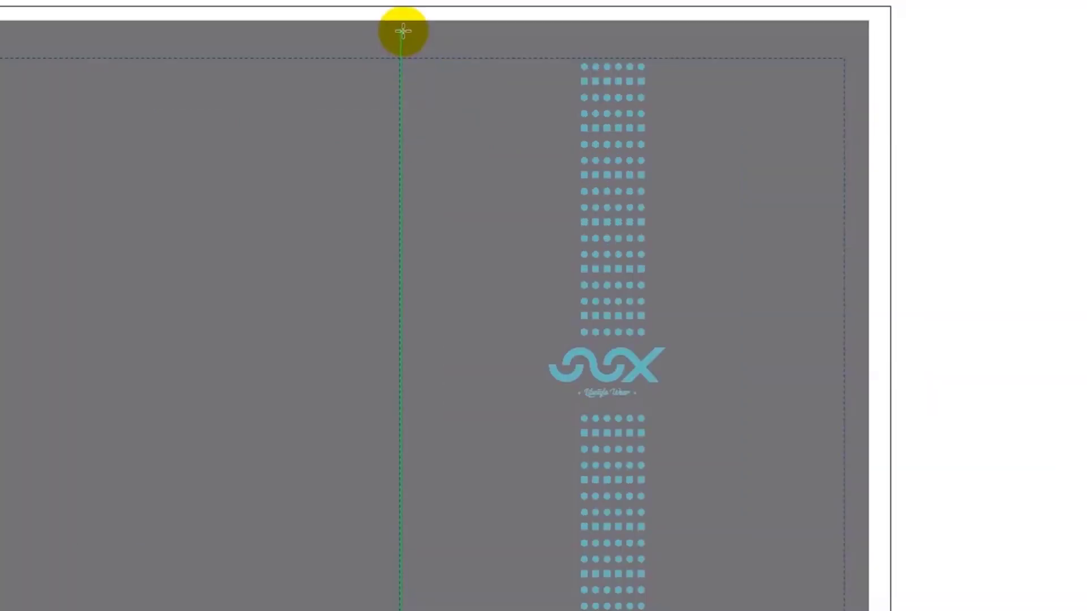
# Step: Set a vertical guide at the centre of a temporary 23 cm bar across the right panel, then delete the bar
pyautogui.moveTo(403, 30); pyautogui.dragTo(844, 50)
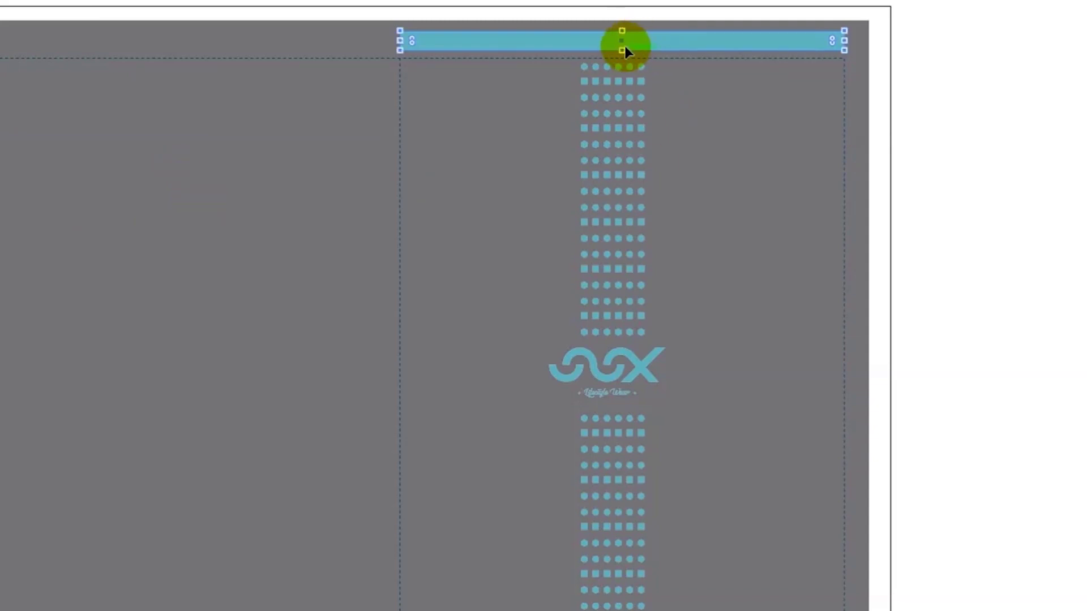
pyautogui.moveTo(625, 50); pyautogui.dragTo(617, 59)
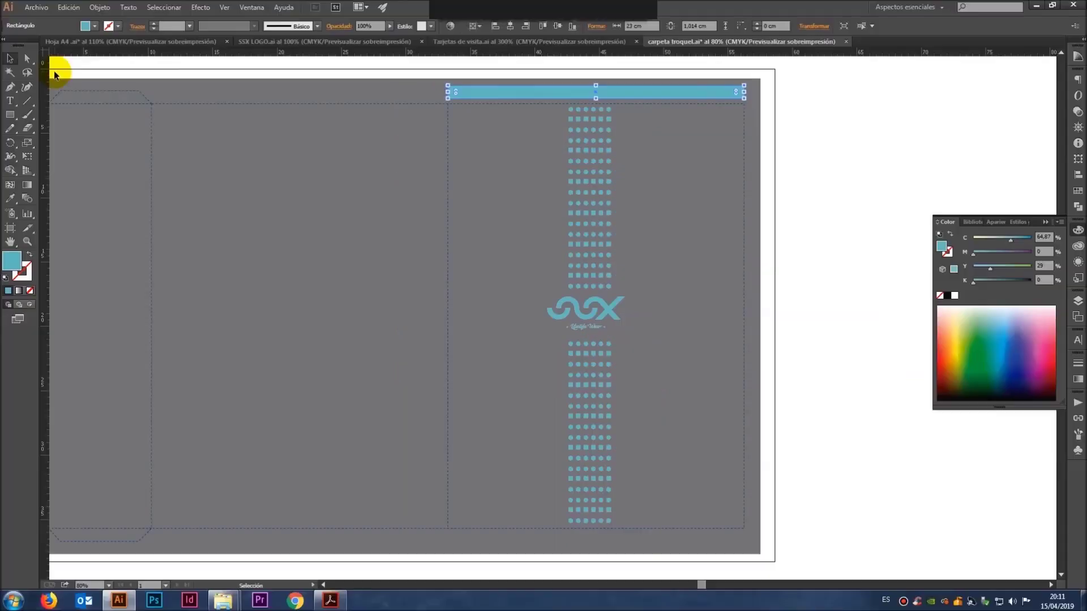
pyautogui.moveTo(45, 84); pyautogui.dragTo(595, 104)
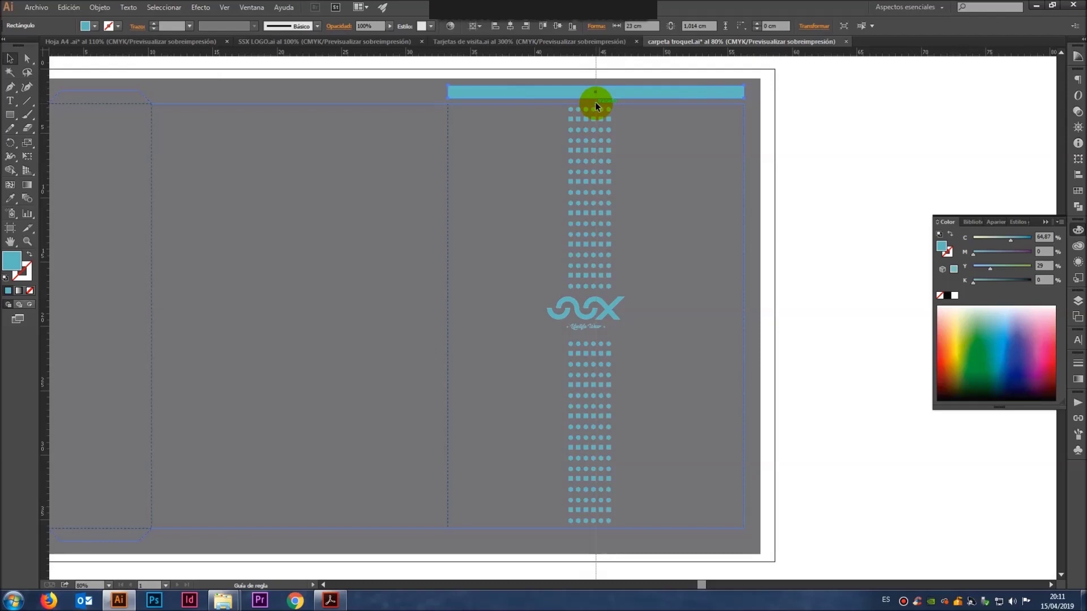
pyautogui.click(595, 102)
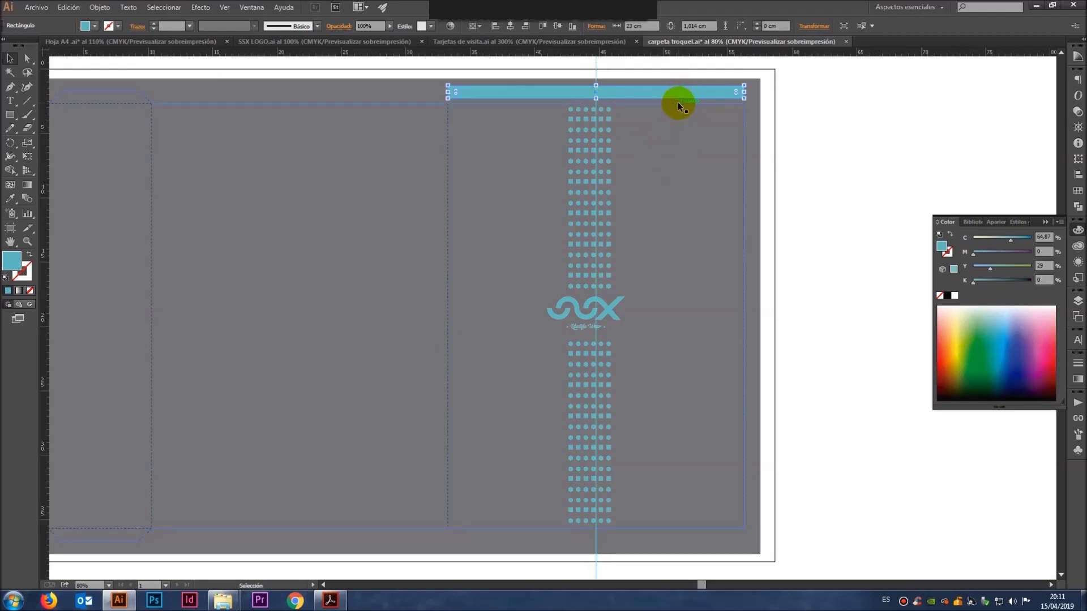
pyautogui.press('Delete')
# Step: Nudge the teal dot strip and SSX logo onto the guide, then save the folder
pyautogui.moveTo(608, 159); pyautogui.dragTo(549, 409)
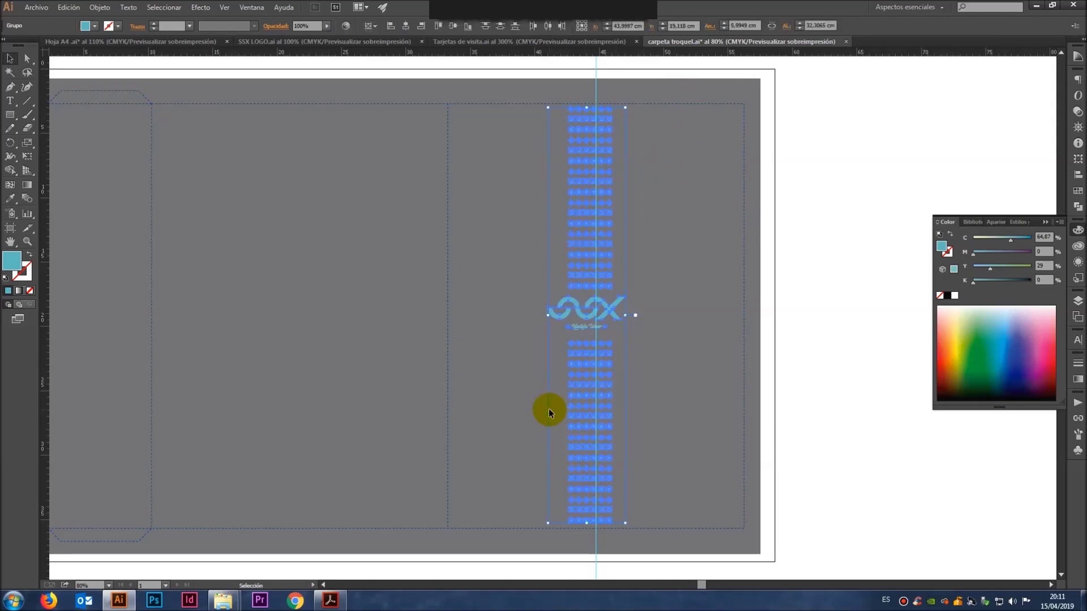
pyautogui.press('Right')
pyautogui.press('Right')
pyautogui.press('Right')
pyautogui.press('Right')
pyautogui.press('Right')
pyautogui.press('Right')
pyautogui.press('Right')
pyautogui.press('Right')
pyautogui.press('Right')
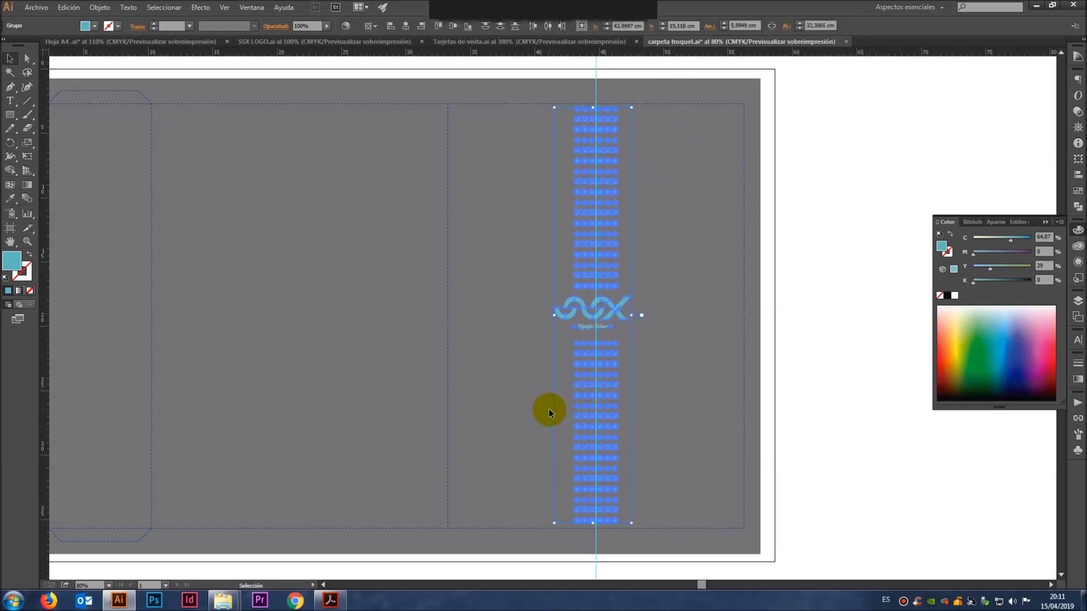
pyautogui.click(737, 334)
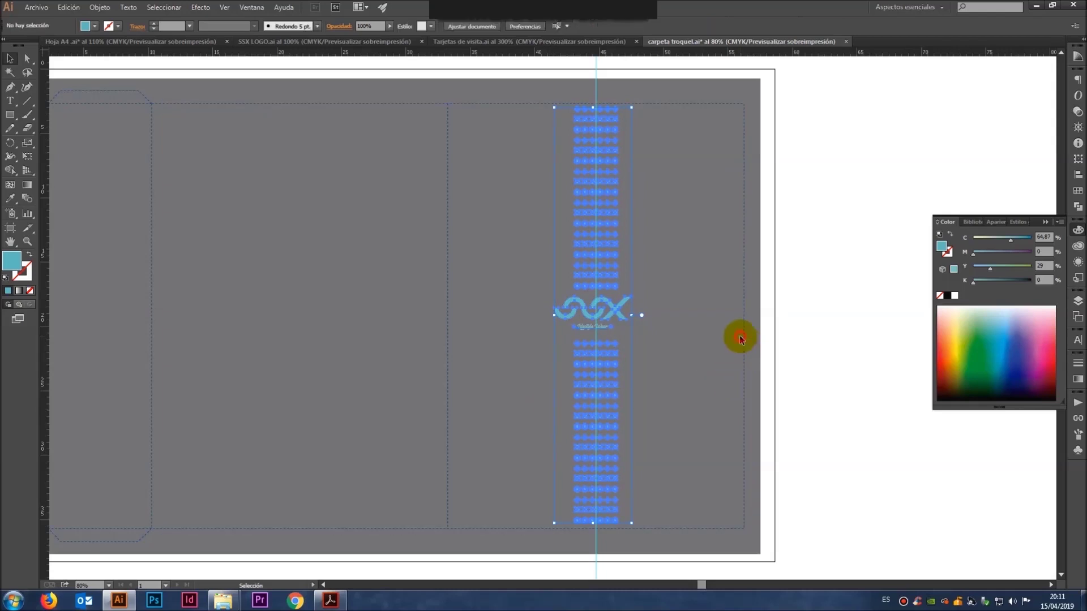
pyautogui.click(627, 322)
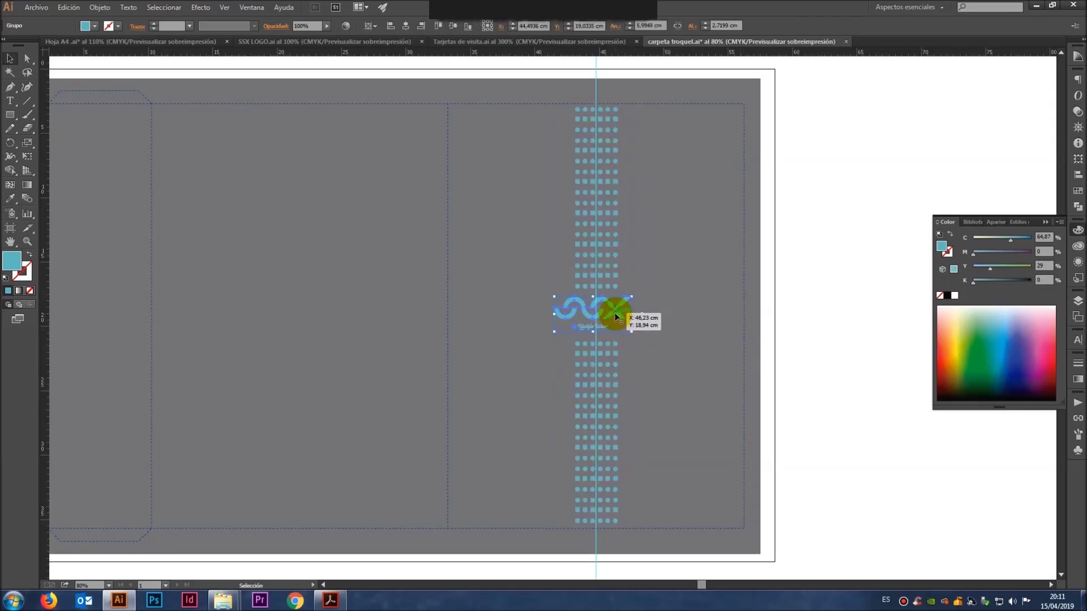
pyautogui.press('Right')
pyautogui.press('Right')
pyautogui.press('Right')
pyautogui.press('Right')
pyautogui.press('Right')
pyautogui.press('Right')
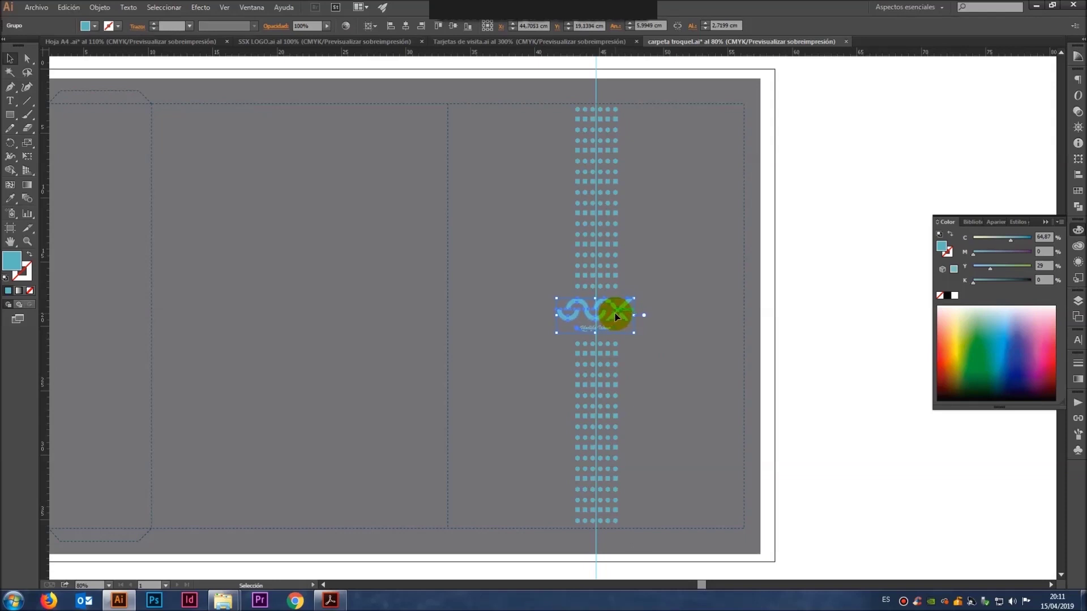
pyautogui.click(648, 283)
pyautogui.press('a')
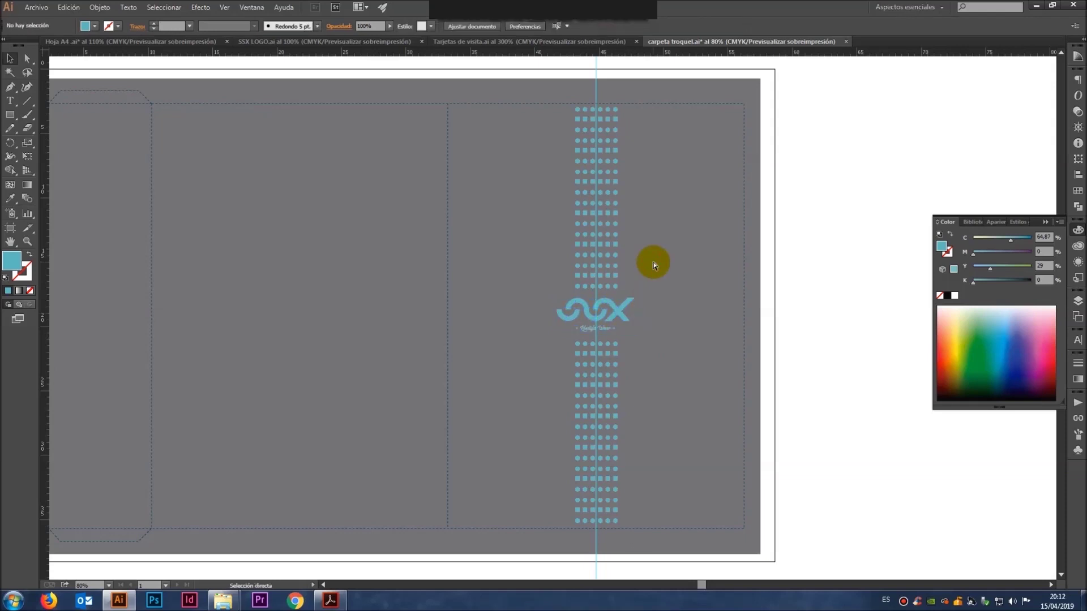
pyautogui.hotkey('ctrl', 's')
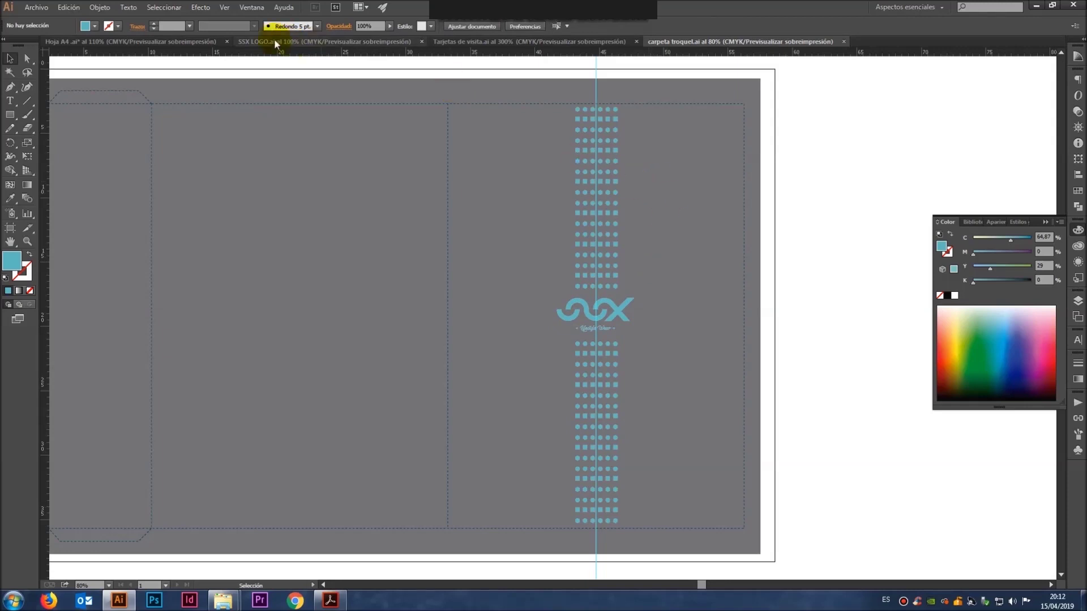
# Step: Copy the grey dot footer and address block from Hoja A4 into the carpeta troquel document
pyautogui.click(154, 42)
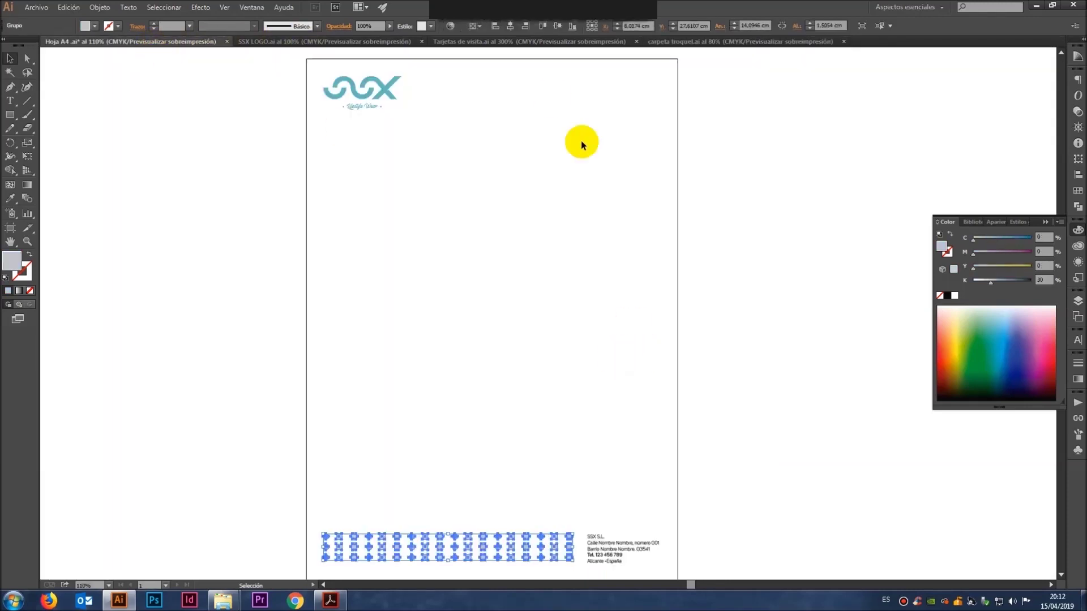
pyautogui.click(624, 546)
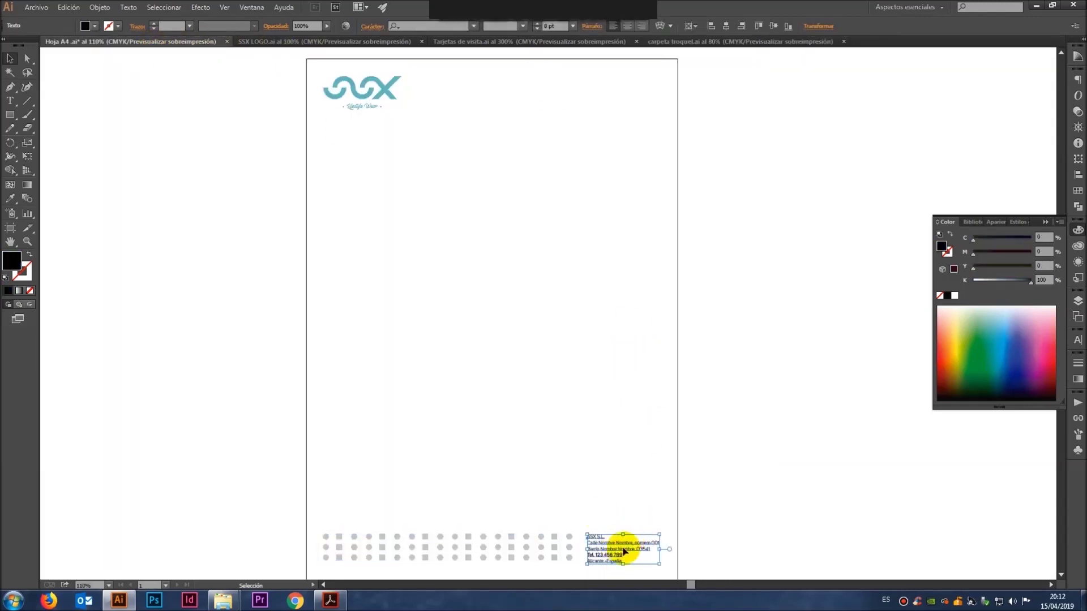
pyautogui.moveTo(481, 463); pyautogui.dragTo(651, 560)
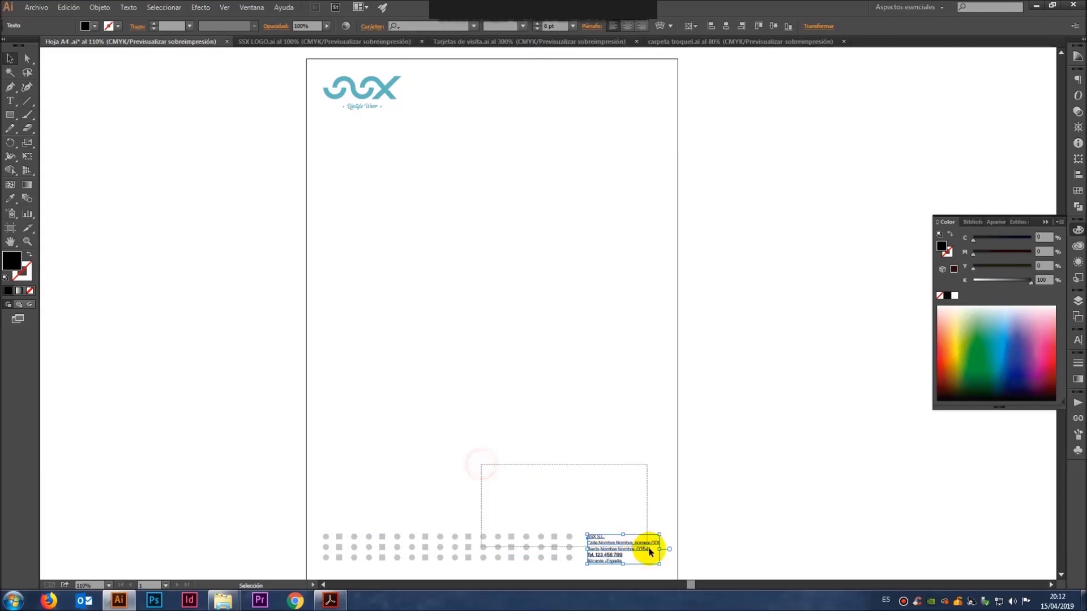
pyautogui.press('a')
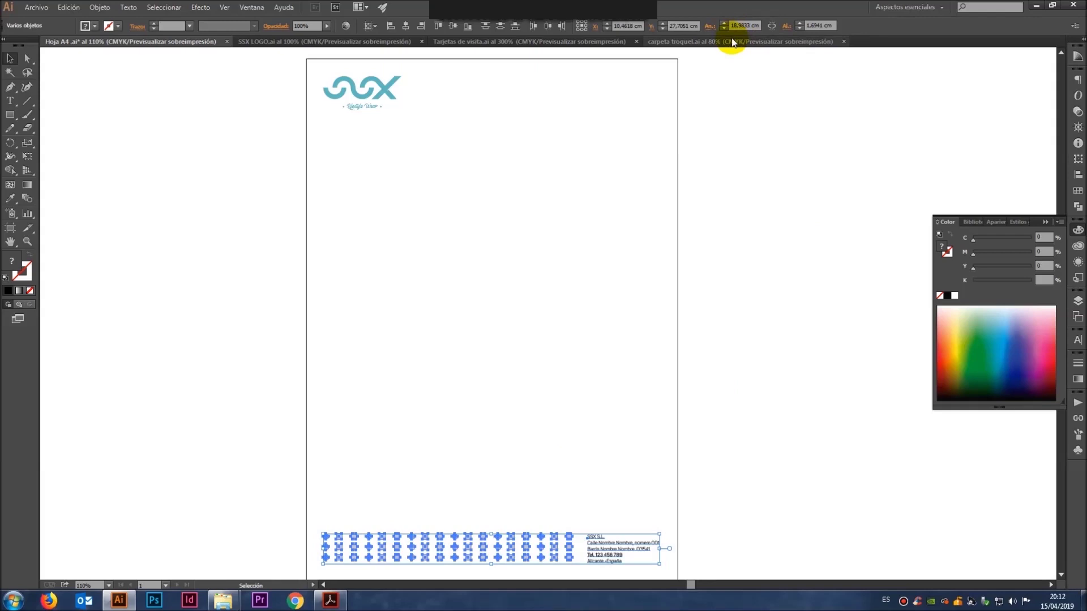
pyautogui.click(730, 41)
pyautogui.hotkey('ctrl', 'v')
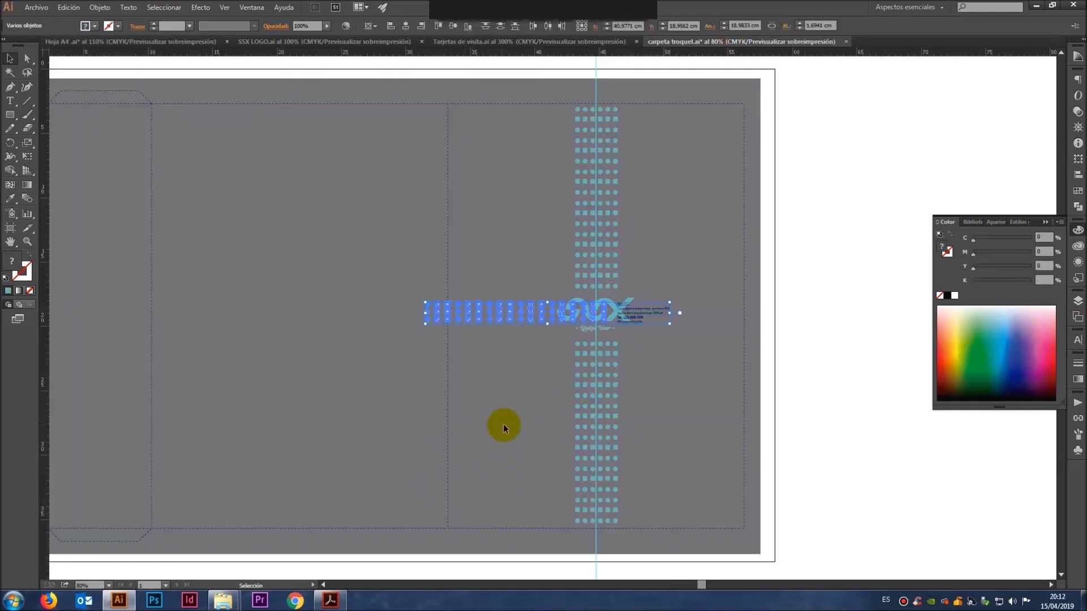
# Step: Move the pasted footer strip to the folder's lower left and set the address text to 10 pt
pyautogui.moveTo(559, 314); pyautogui.dragTo(303, 498)
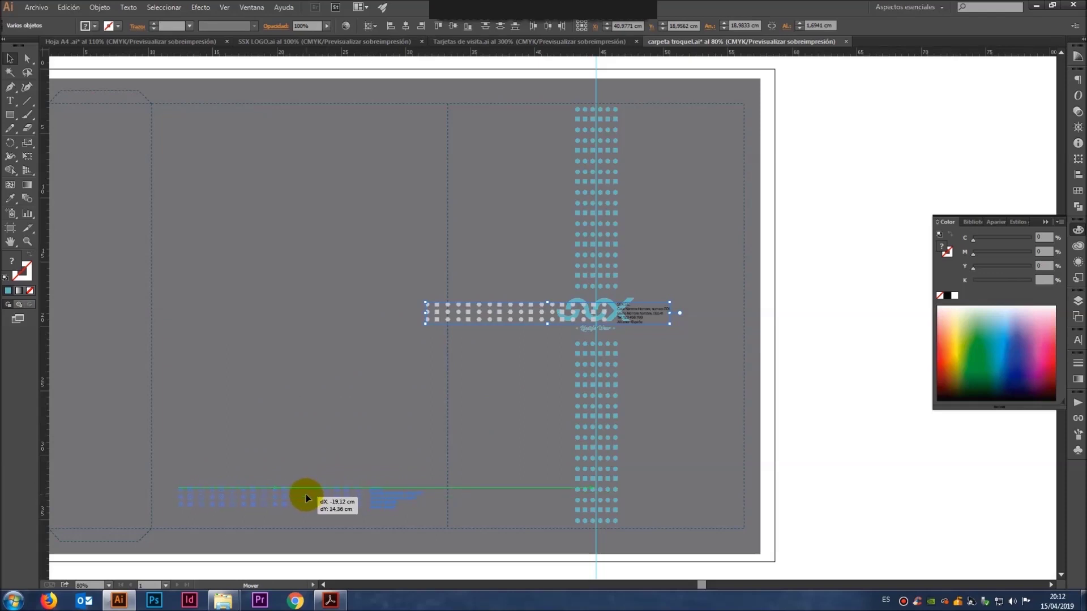
pyautogui.moveTo(303, 497); pyautogui.dragTo(304, 498)
pyautogui.click(315, 403)
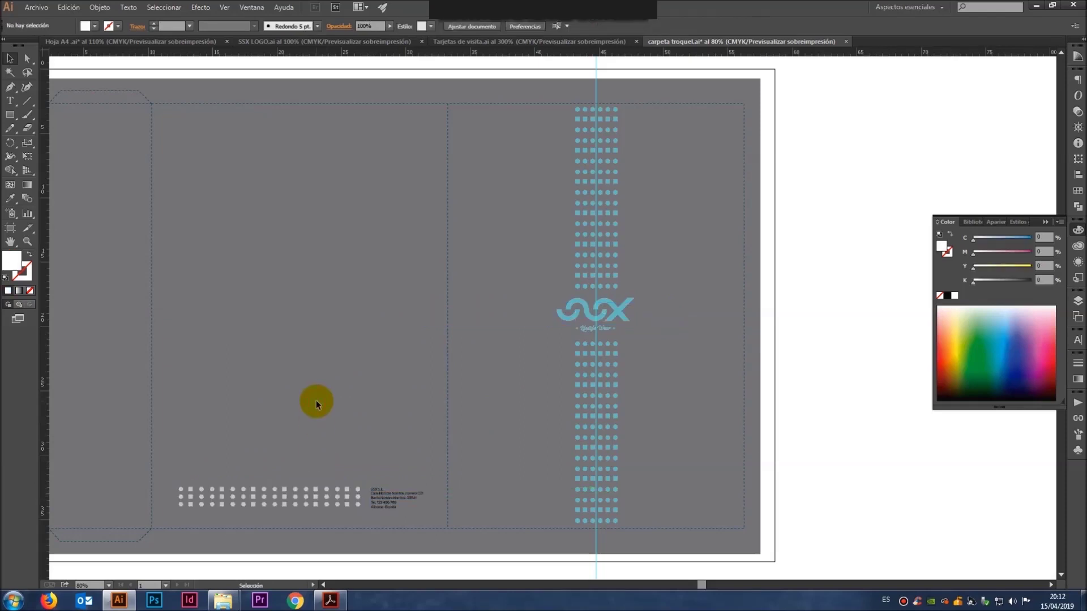
pyautogui.click(394, 500)
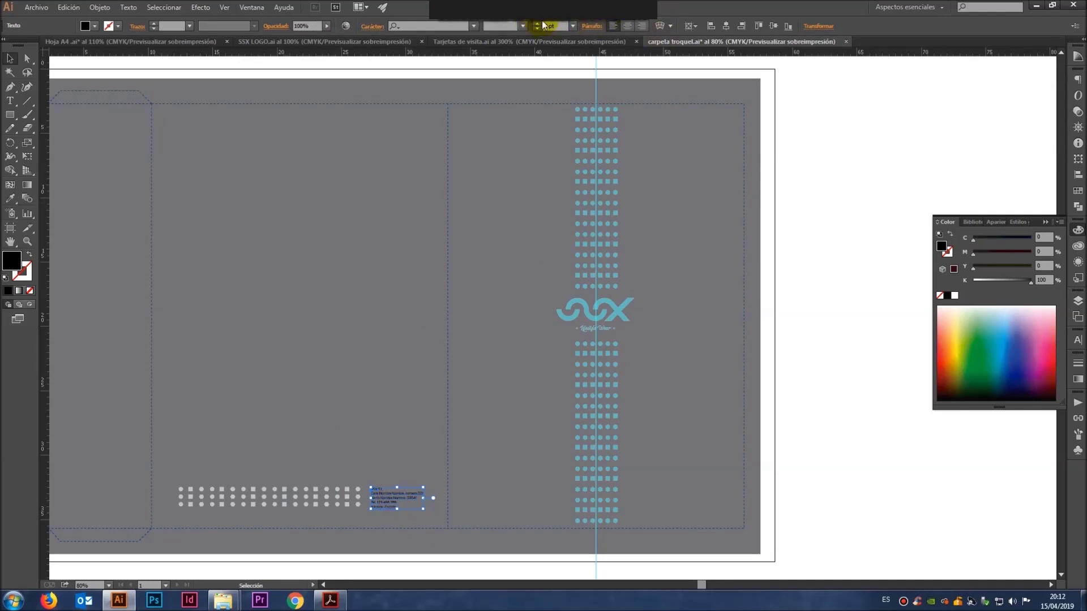
pyautogui.click(536, 24)
pyautogui.click(388, 444)
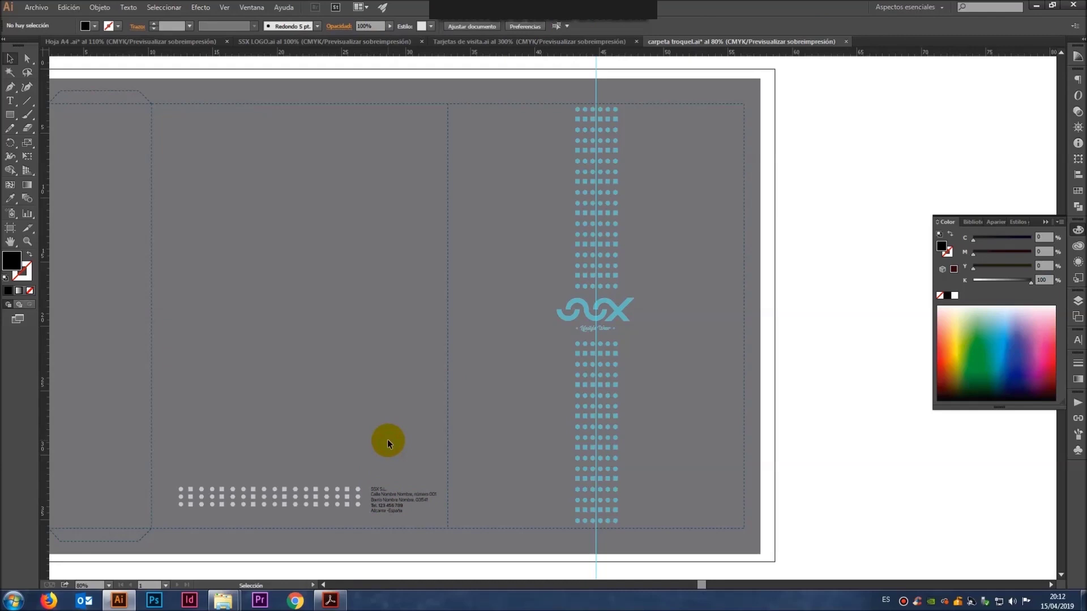
# Step: Make the address text white and nudge it slightly up and left
pyautogui.hotkey('ctrl', '1')
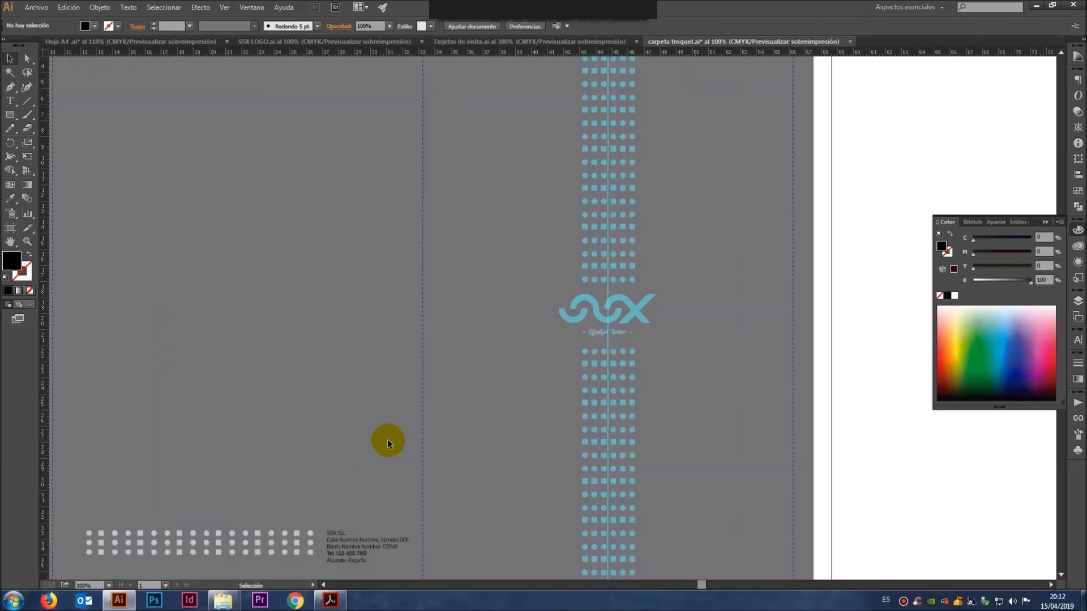
pyautogui.moveTo(362, 458); pyautogui.dragTo(534, 279)
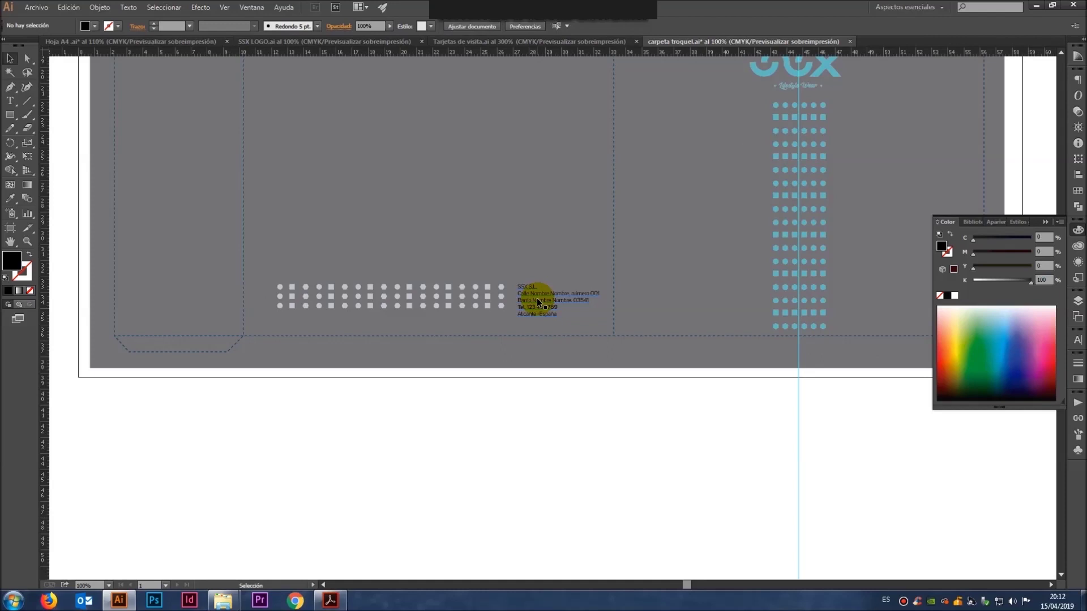
pyautogui.click(538, 303)
pyautogui.click(955, 296)
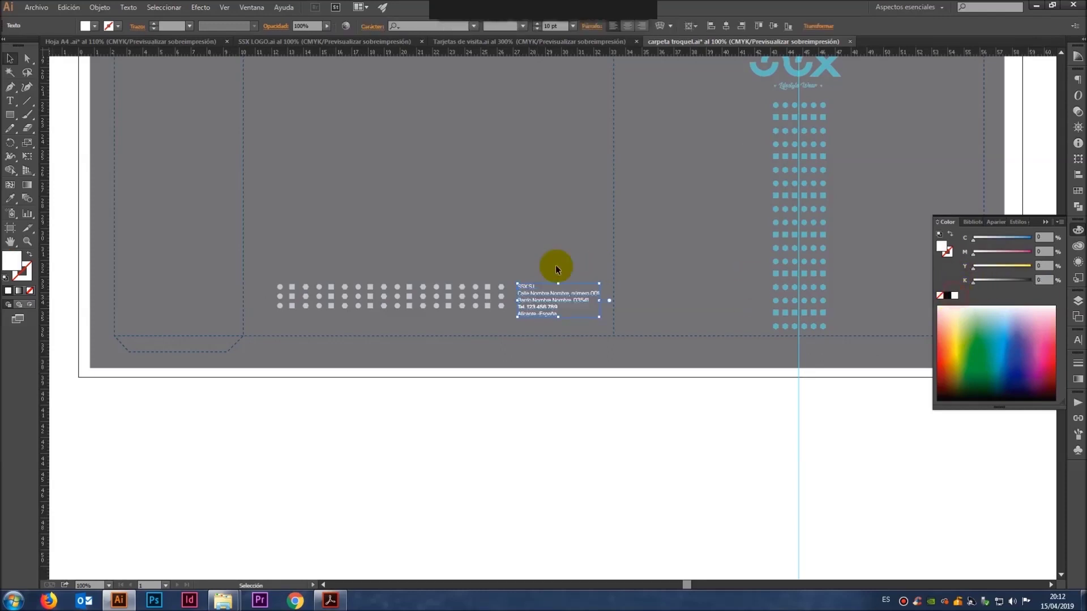
pyautogui.click(428, 233)
pyautogui.moveTo(535, 309); pyautogui.dragTo(499, 281)
# Step: Stretch the footer dot pattern further left toward the side flap
pyautogui.click(497, 300)
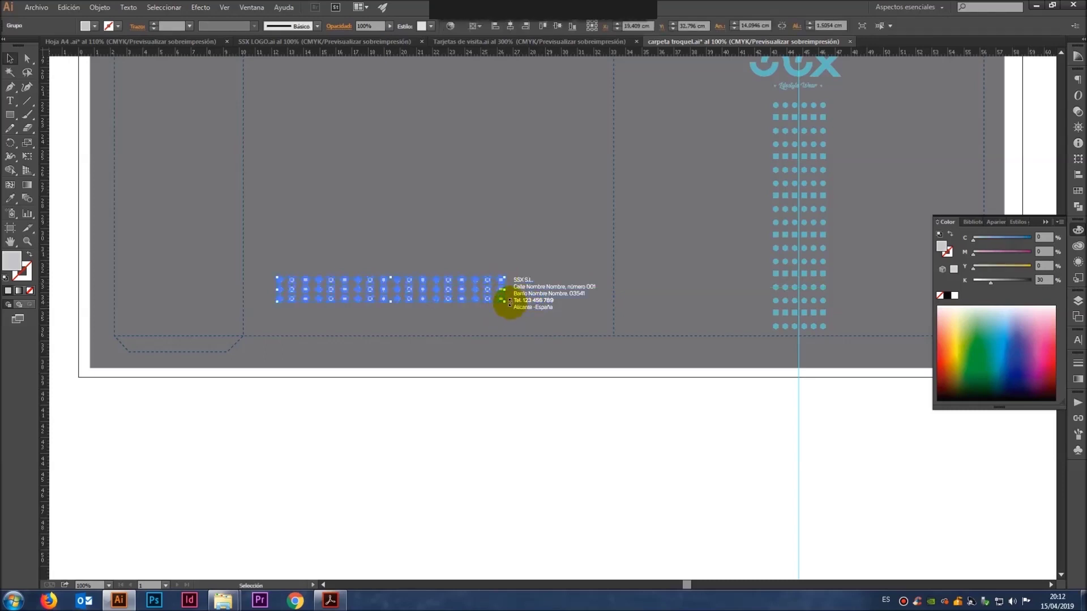
pyautogui.moveTo(279, 304); pyautogui.dragTo(202, 319)
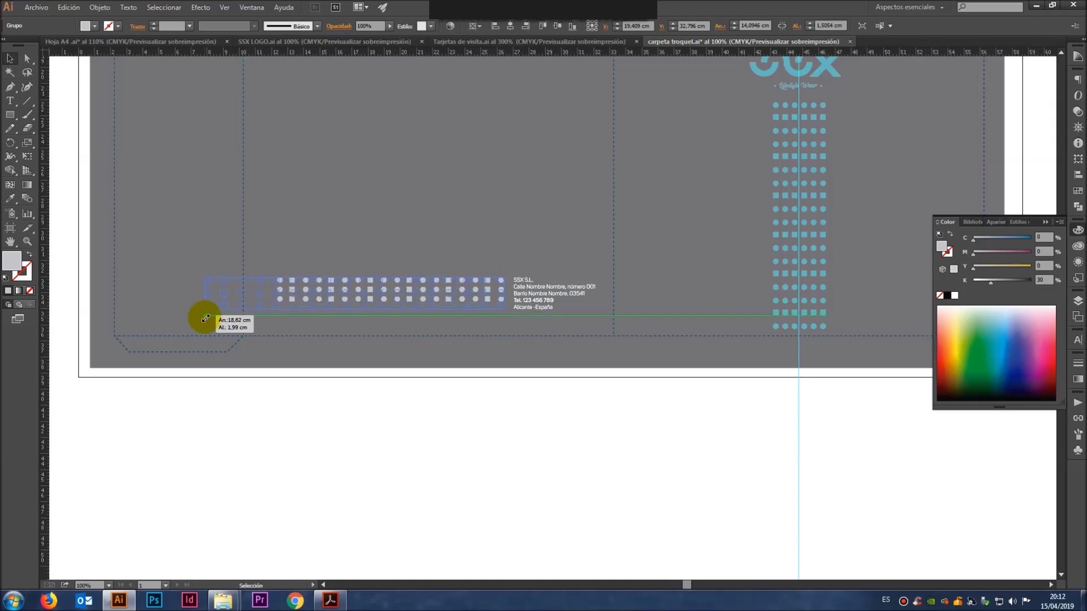
pyautogui.moveTo(201, 318); pyautogui.dragTo(199, 318)
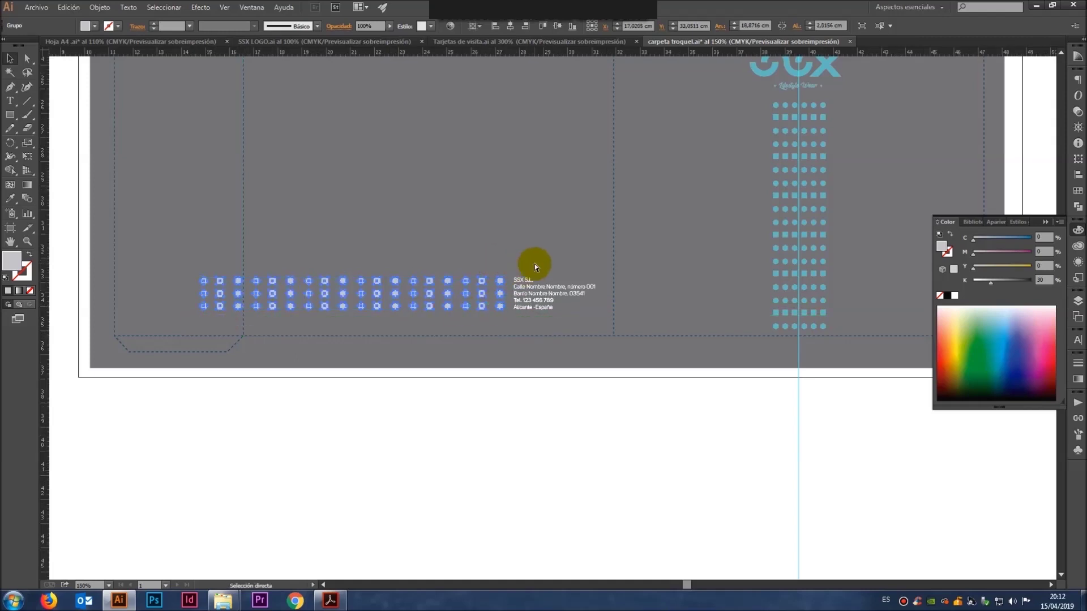
pyautogui.hotkey('ctrl', '+')
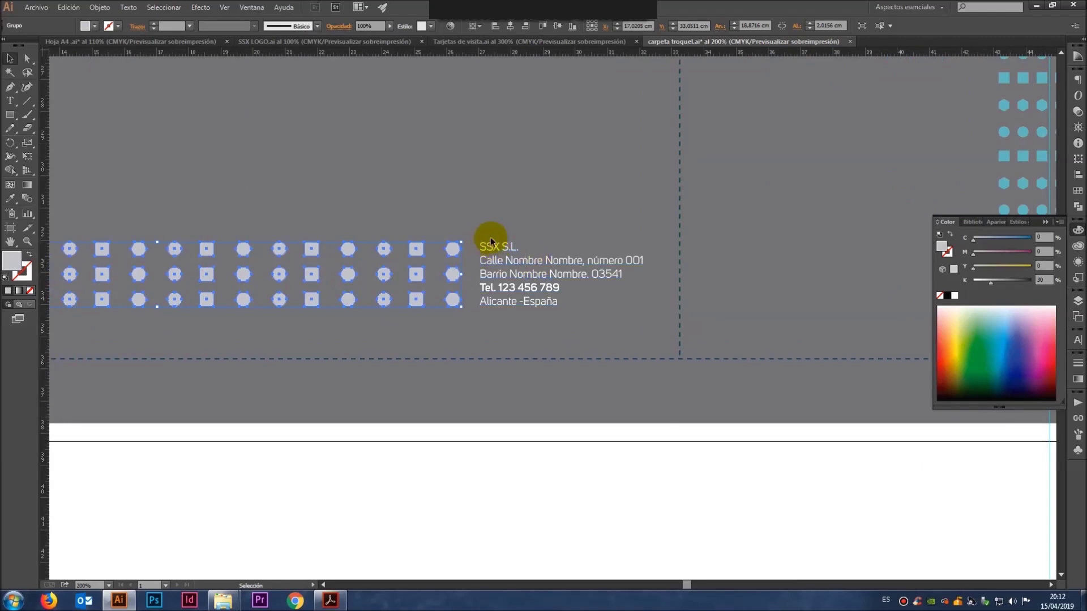
pyautogui.click(475, 338)
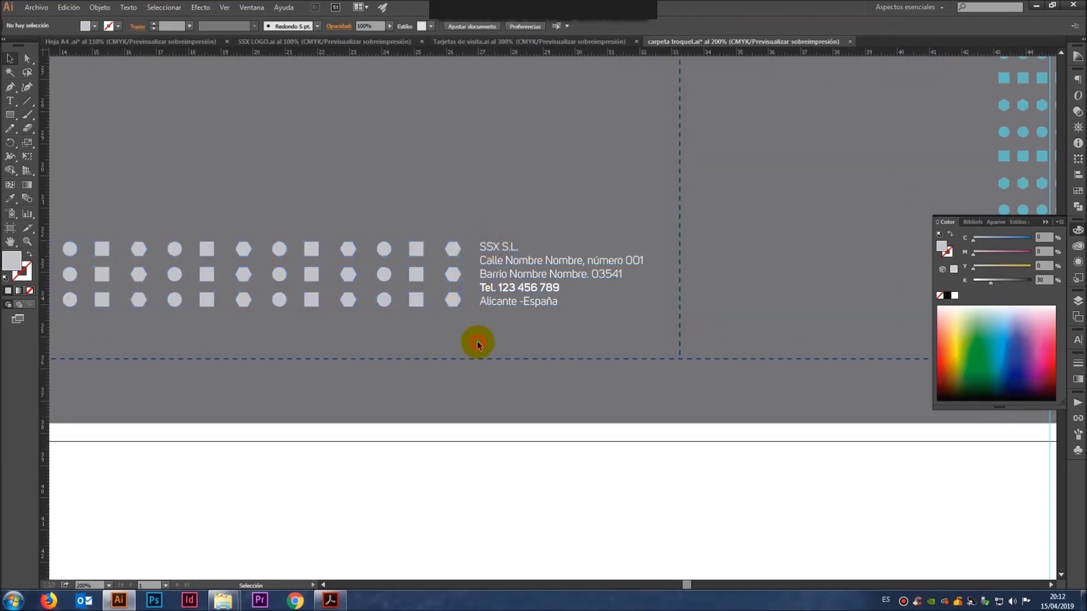
pyautogui.hotkey('ctrl', '-')
pyautogui.hotkey('ctrl', '-')
pyautogui.hotkey('ctrl', '-')
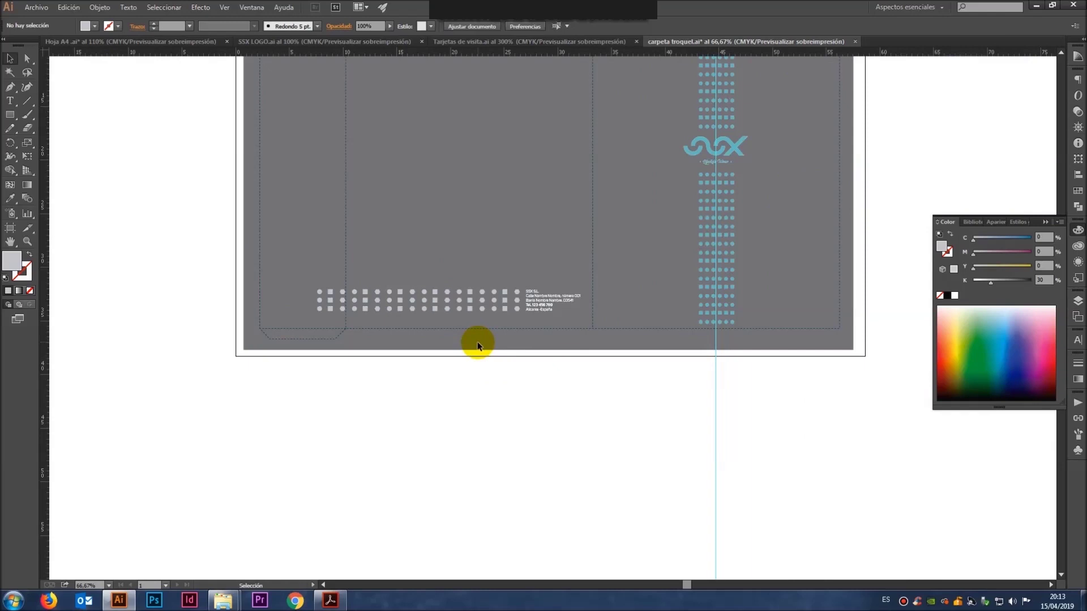
# Step: Switch to Direct Selection and try selecting the leftmost footer dot columns near the fold
pyautogui.moveTo(494, 333); pyautogui.dragTo(484, 413)
pyautogui.click(547, 395)
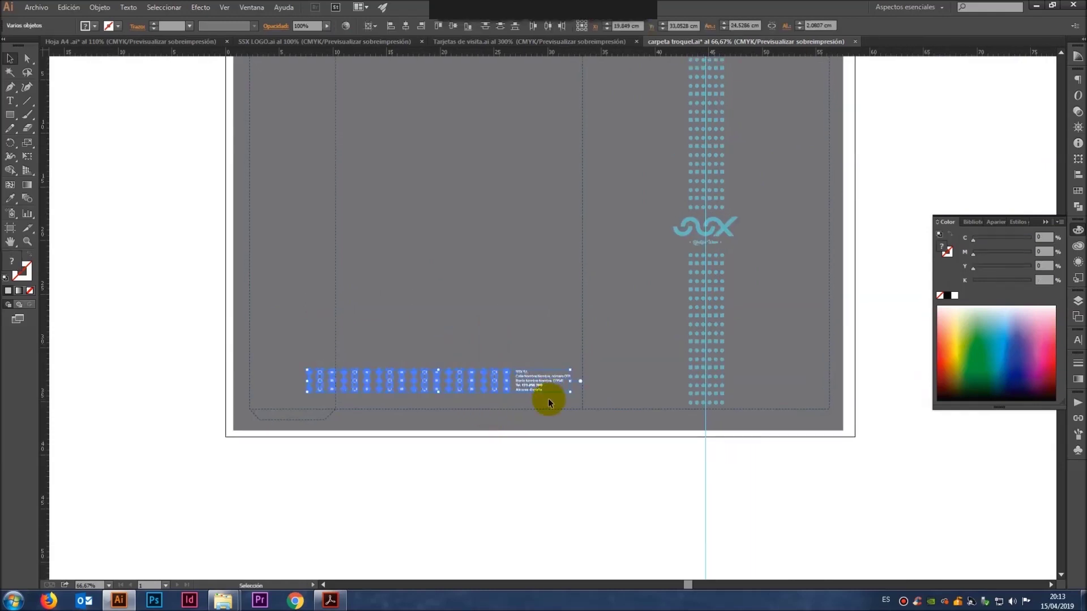
pyautogui.scroll(1, 548, 399)
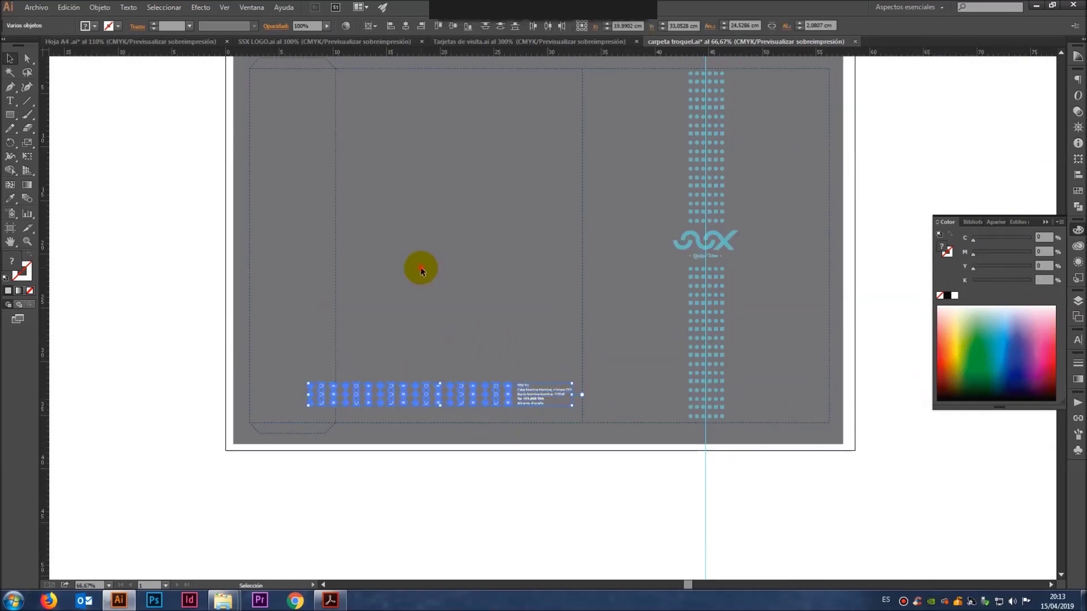
pyautogui.click(420, 267)
pyautogui.click(27, 58)
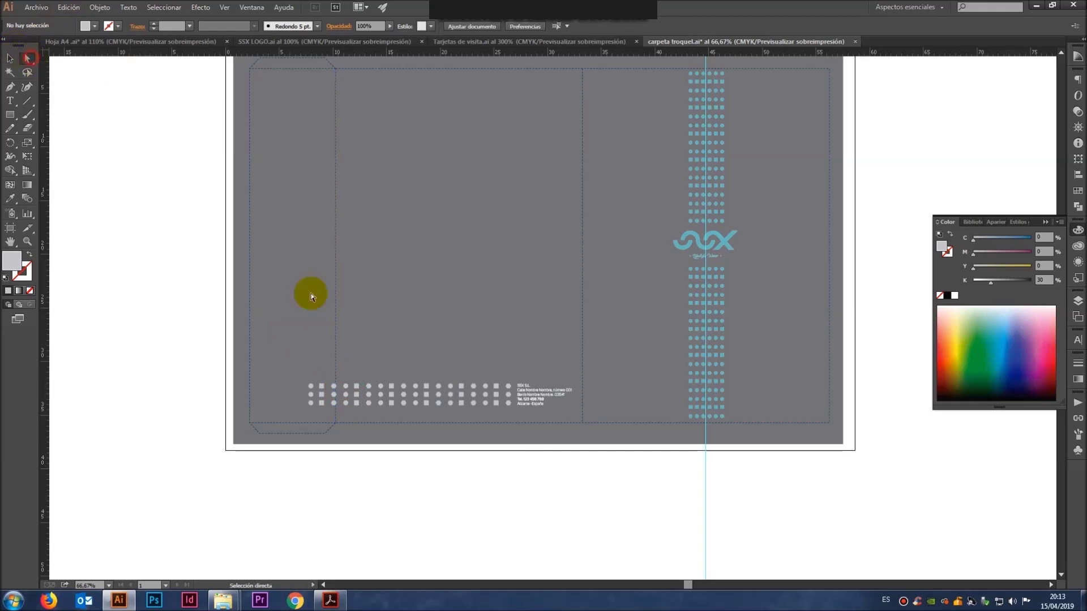
pyautogui.click(300, 353)
pyautogui.moveTo(305, 378); pyautogui.dragTo(339, 410)
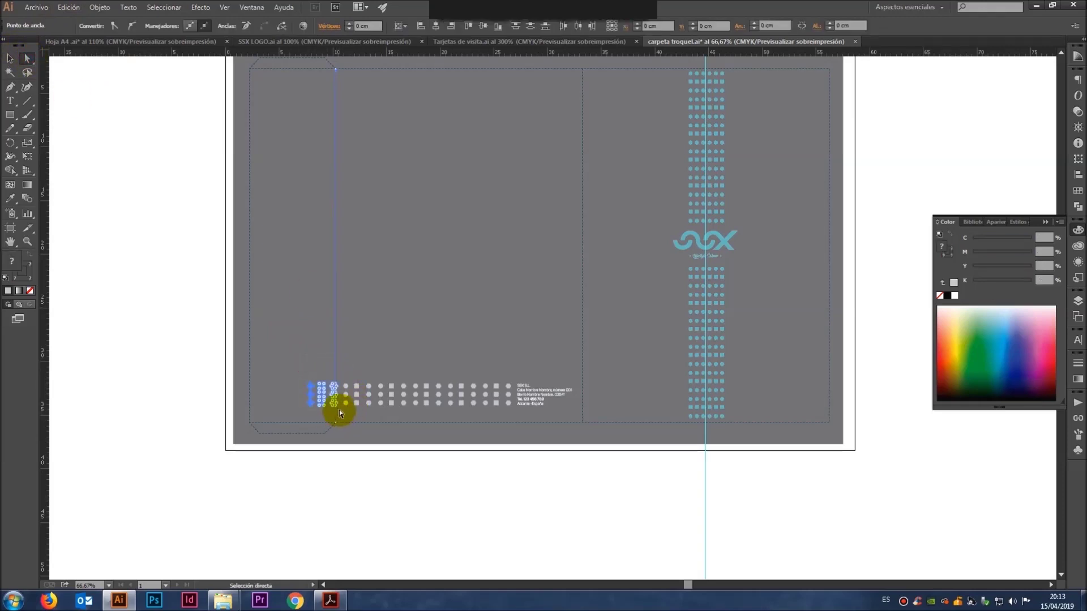
pyautogui.click(10, 59)
pyautogui.click(480, 204)
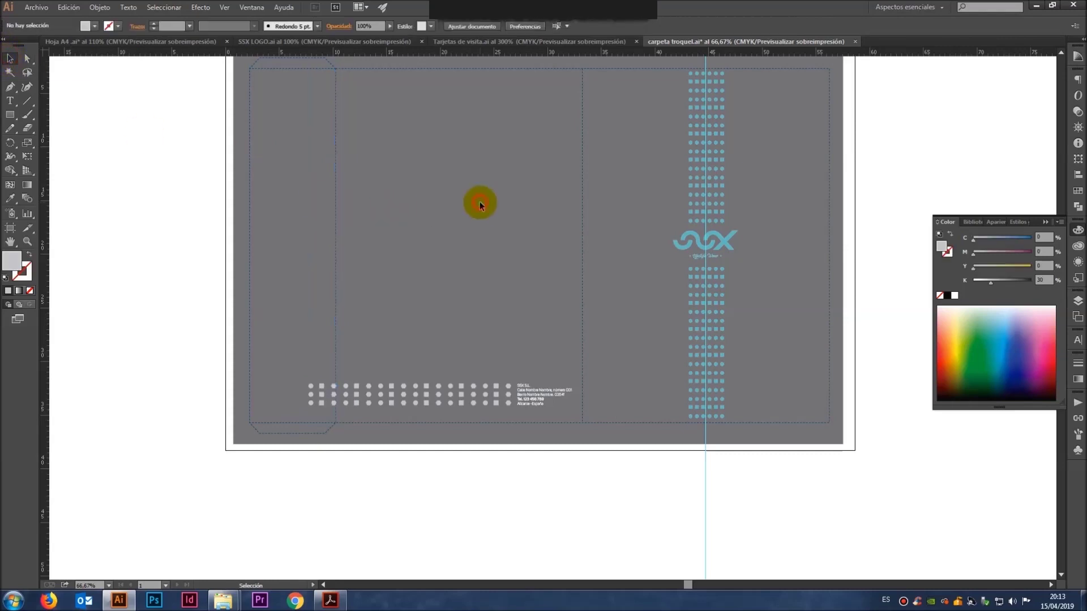
pyautogui.click(266, 216)
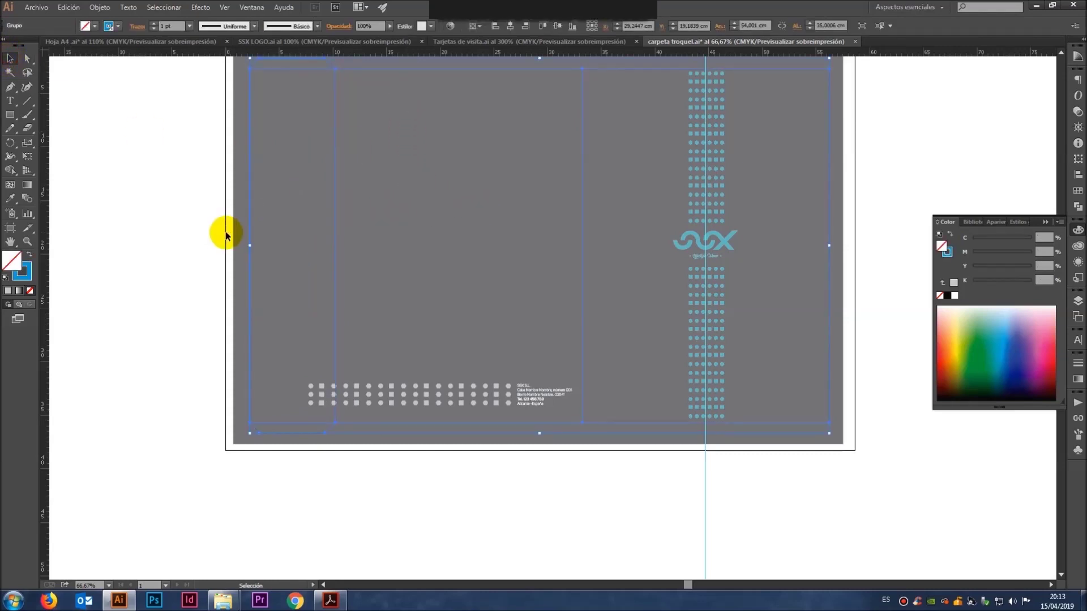
pyautogui.click(322, 320)
pyautogui.click(309, 300)
pyautogui.click(27, 58)
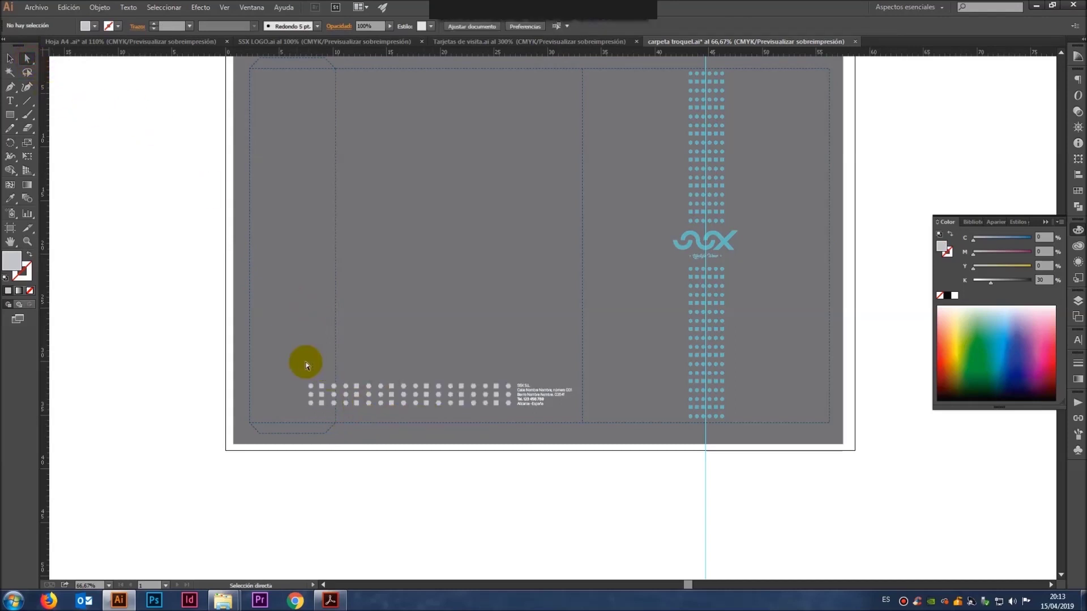
# Step: Zoom in and delete the three leftmost columns of footer dots
pyautogui.hotkey('ctrl', '1')
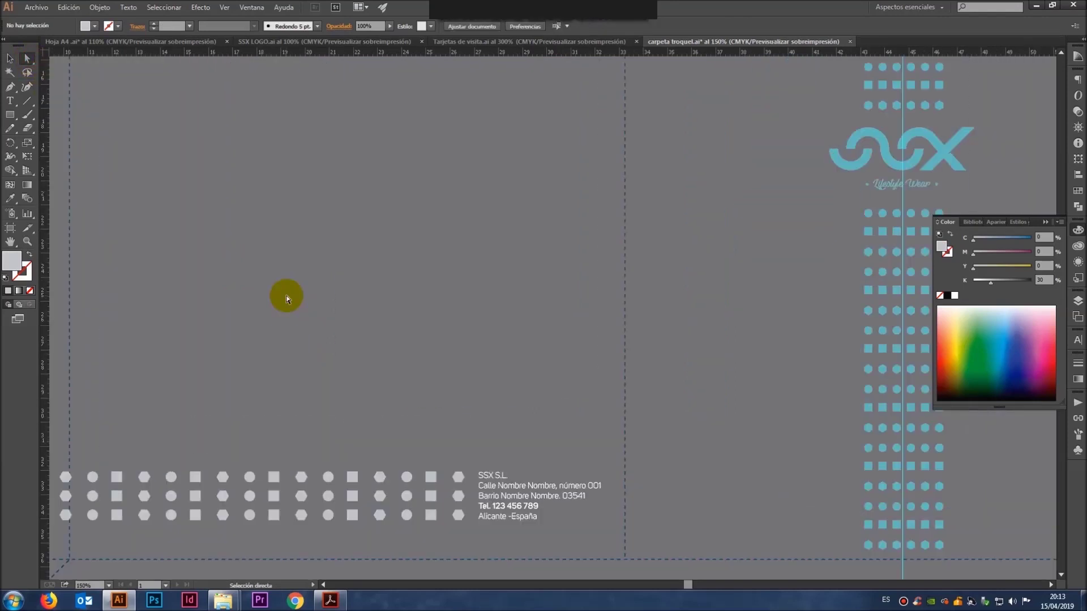
pyautogui.keyDown('ctrl'); pyautogui.click(402, 385); pyautogui.keyUp('ctrl')
pyautogui.moveTo(398, 356); pyautogui.dragTo(552, 272)
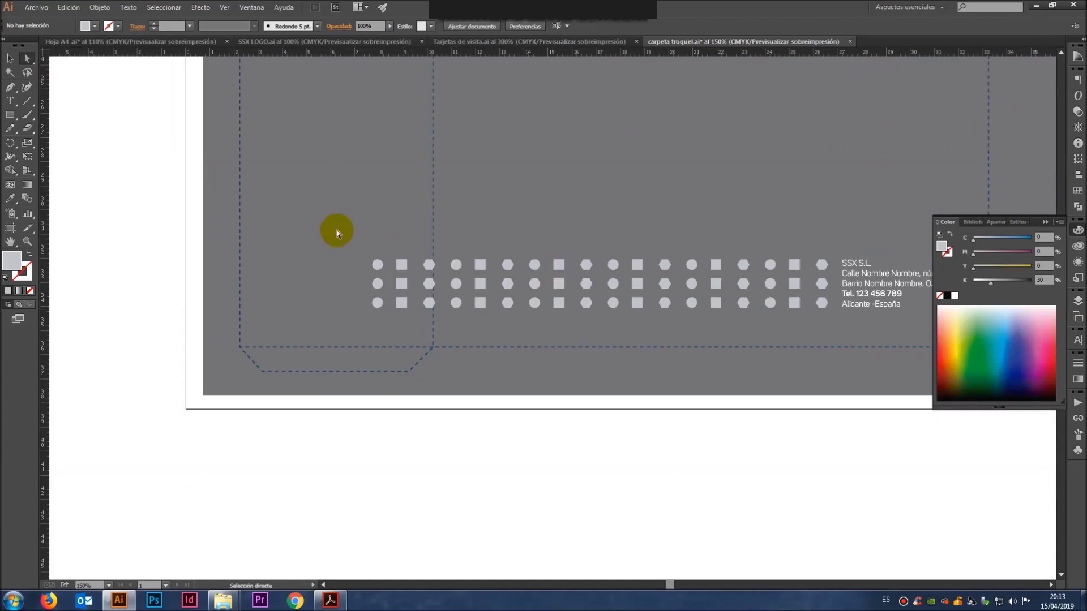
pyautogui.moveTo(335, 221); pyautogui.dragTo(436, 334)
pyautogui.press('Delete')
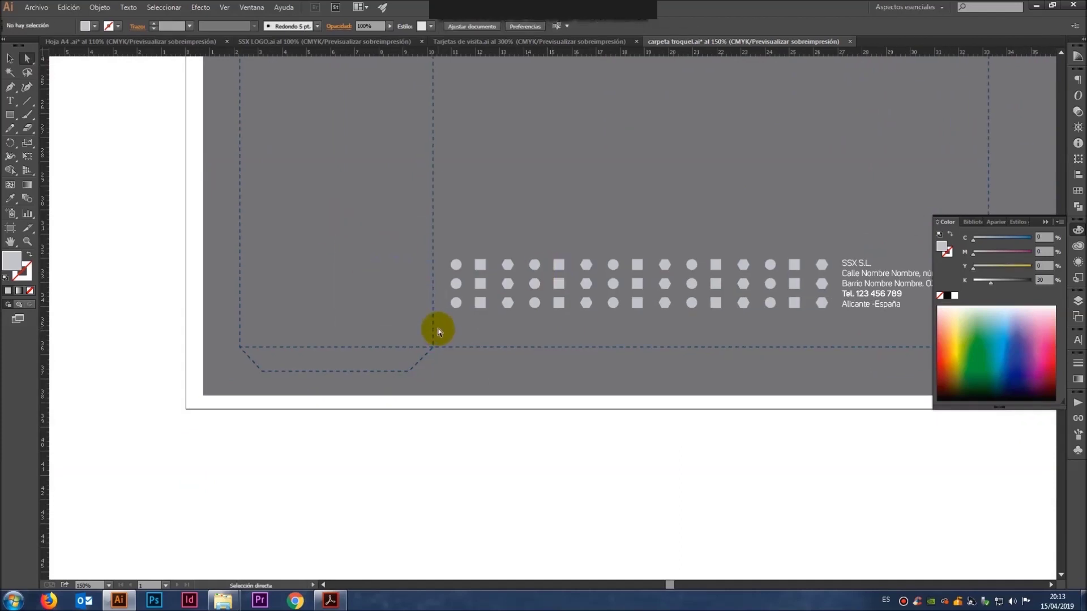
pyautogui.click(11, 58)
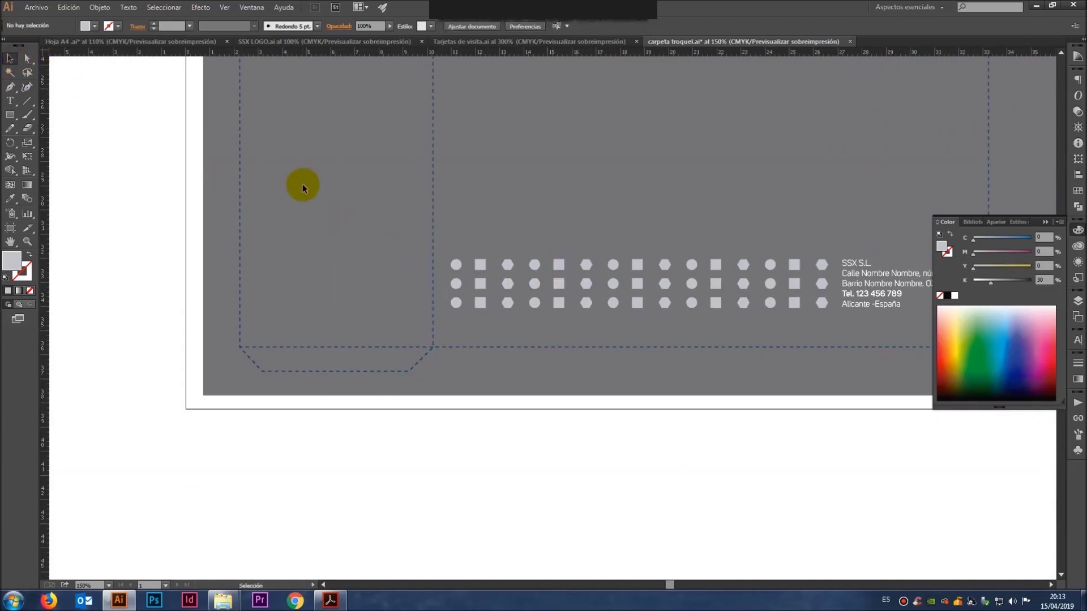
# Step: Zoom out to the whole folder and save it
pyautogui.hotkey('ctrl', '-')
pyautogui.hotkey('ctrl', '-')
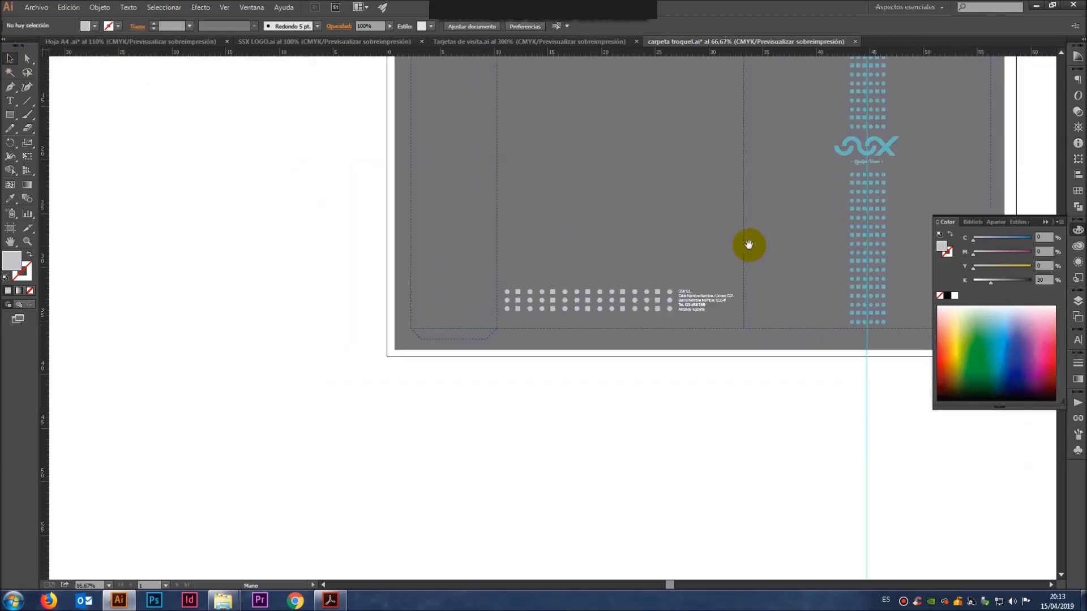
pyautogui.moveTo(747, 187); pyautogui.dragTo(559, 341)
pyautogui.click(487, 318)
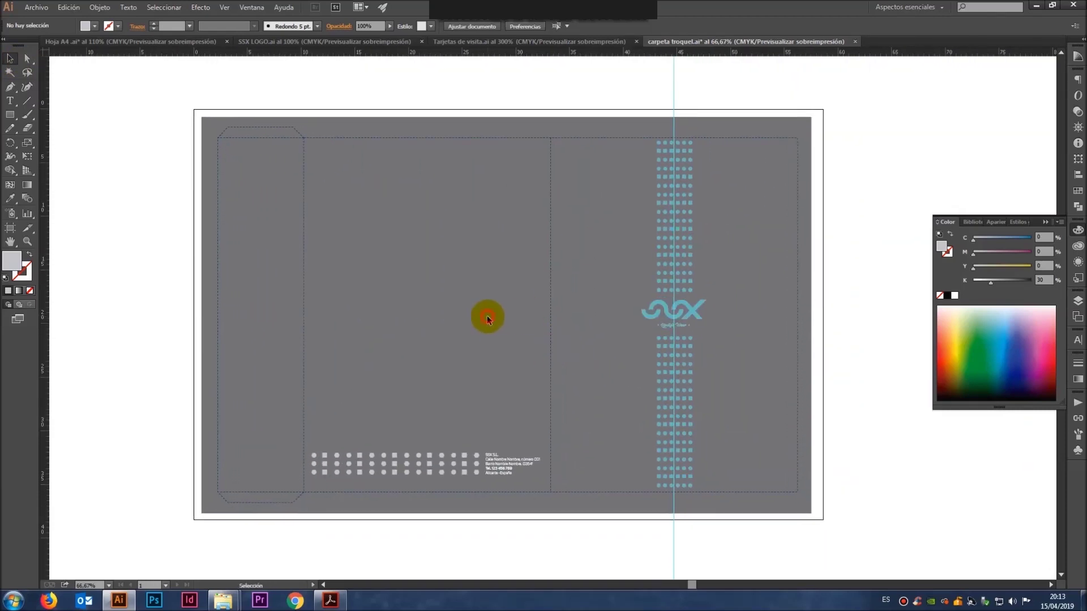
pyautogui.press('a')
pyautogui.hotkey('ctrl', 's')
pyautogui.click(515, 42)
pyautogui.click(177, 387)
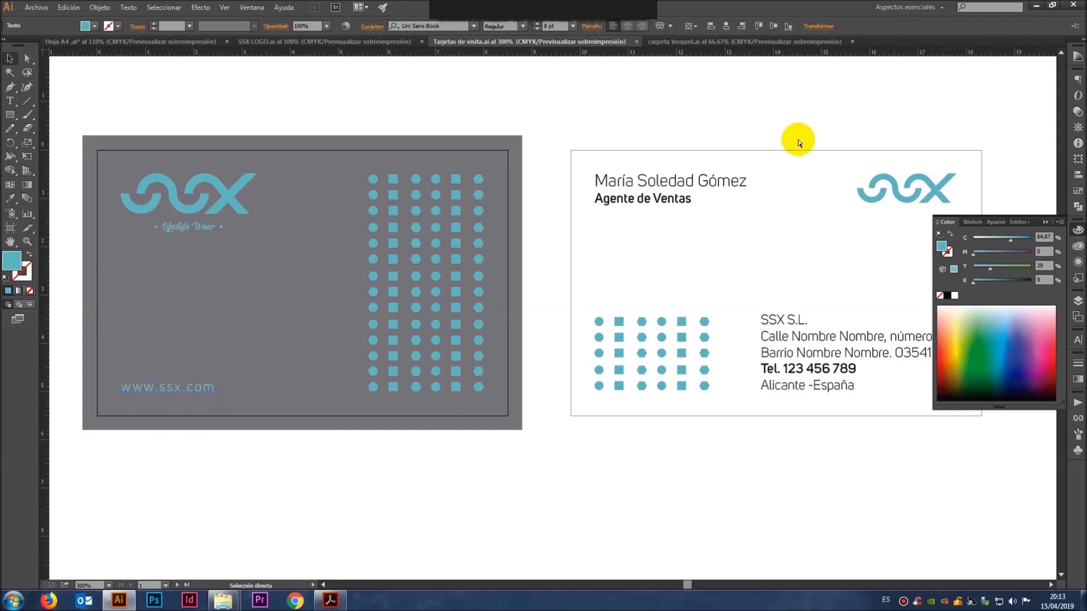
pyautogui.click(712, 42)
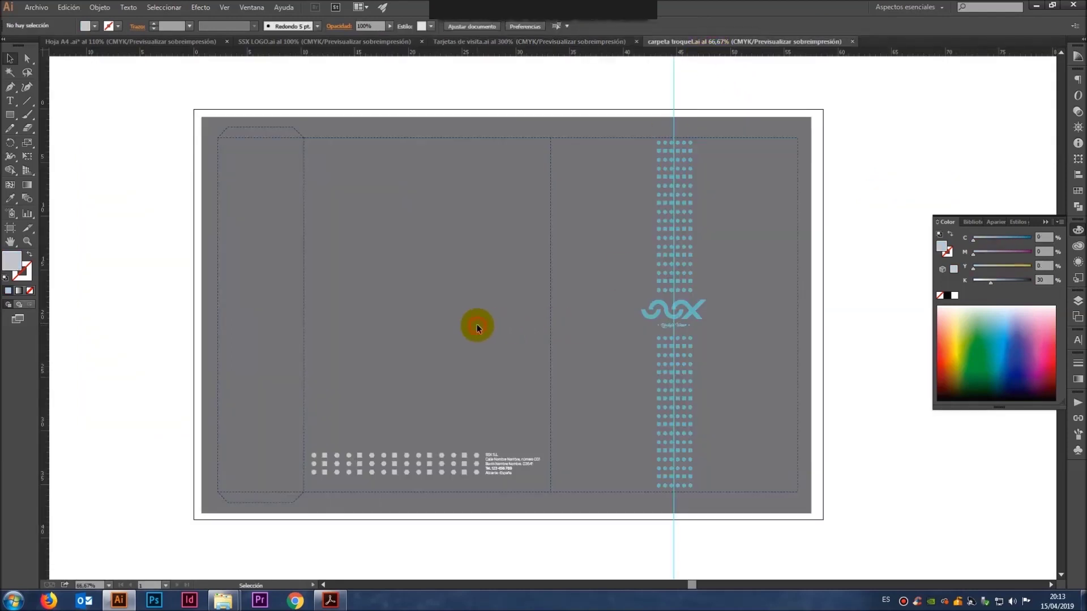
pyautogui.hotkey('ctrl', 'v')
pyautogui.click(536, 24)
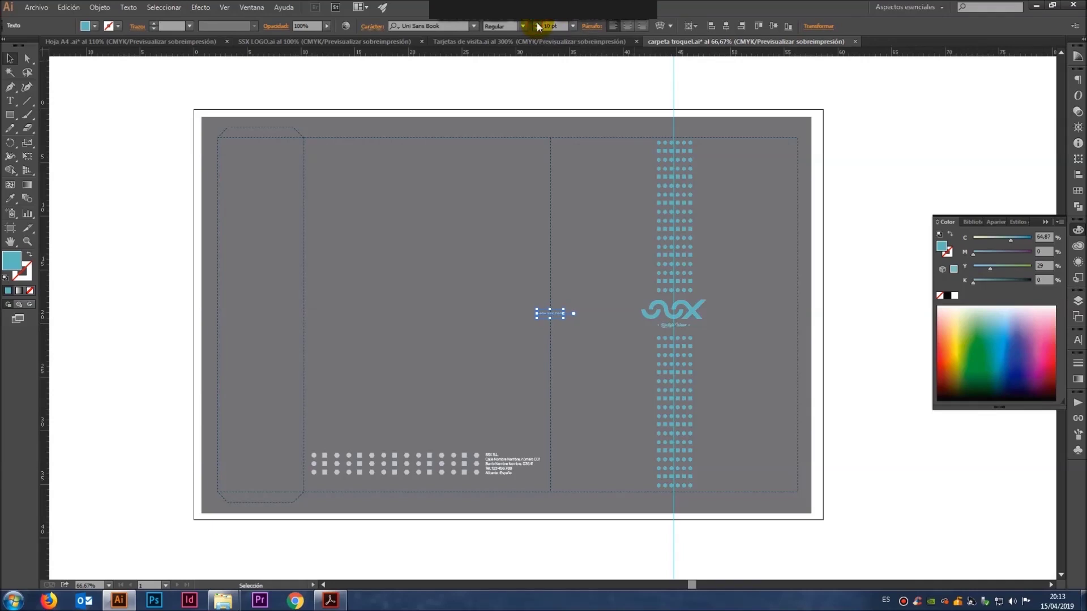
pyautogui.click(504, 238)
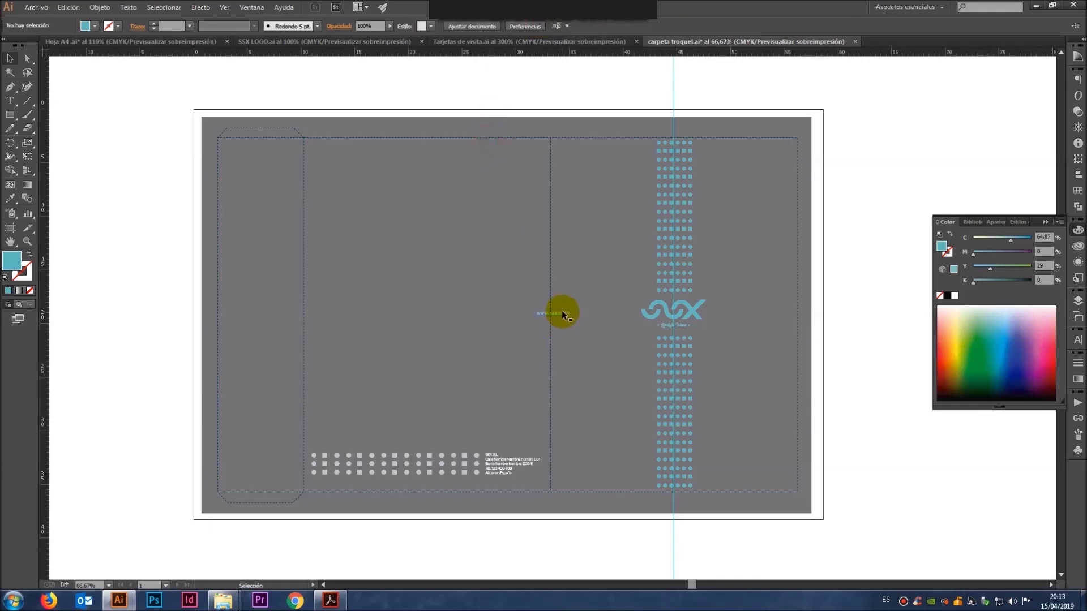
pyautogui.moveTo(551, 311); pyautogui.dragTo(435, 310)
pyautogui.click(451, 259)
pyautogui.click(175, 127)
pyautogui.click(26, 86)
pyautogui.click(10, 114)
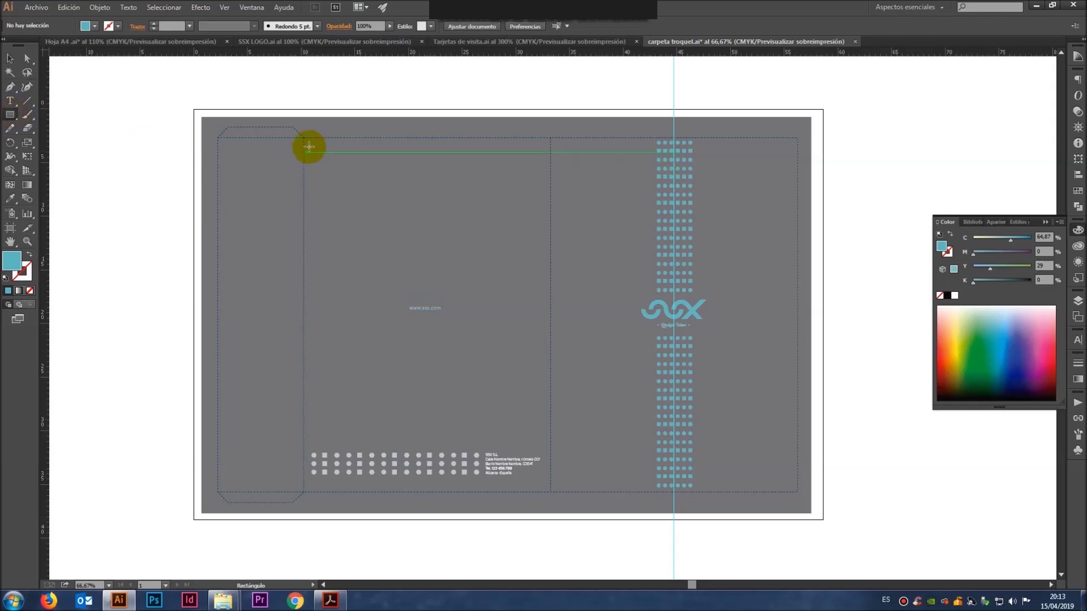
# Step: Add vertical and horizontal guides through the centre of a temporary middle-panel rectangle, then delete it
pyautogui.moveTo(303, 138); pyautogui.dragTo(550, 492)
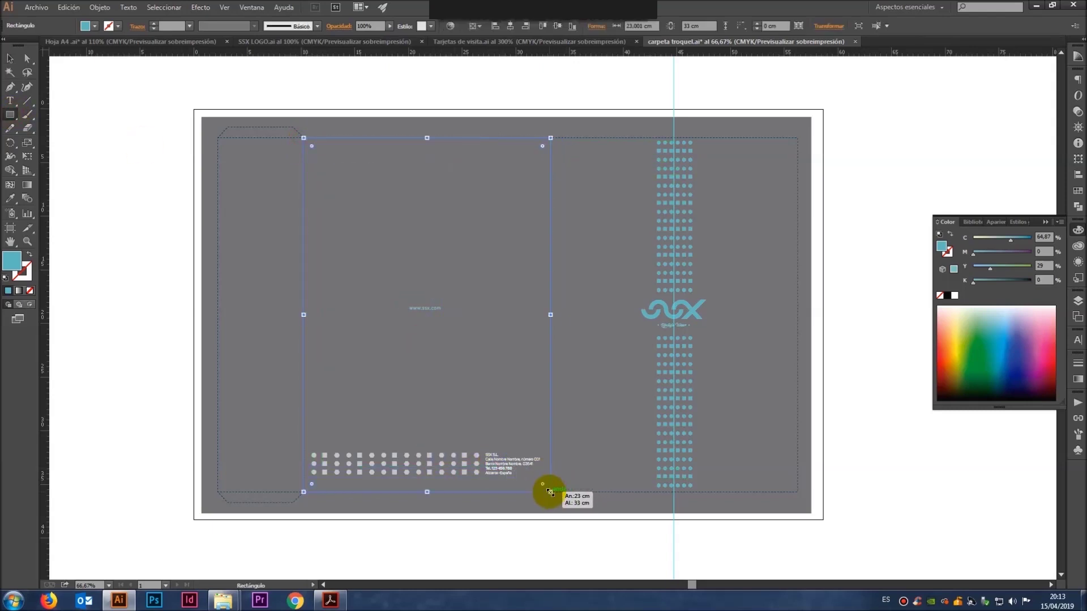
pyautogui.moveTo(45, 114); pyautogui.dragTo(426, 117)
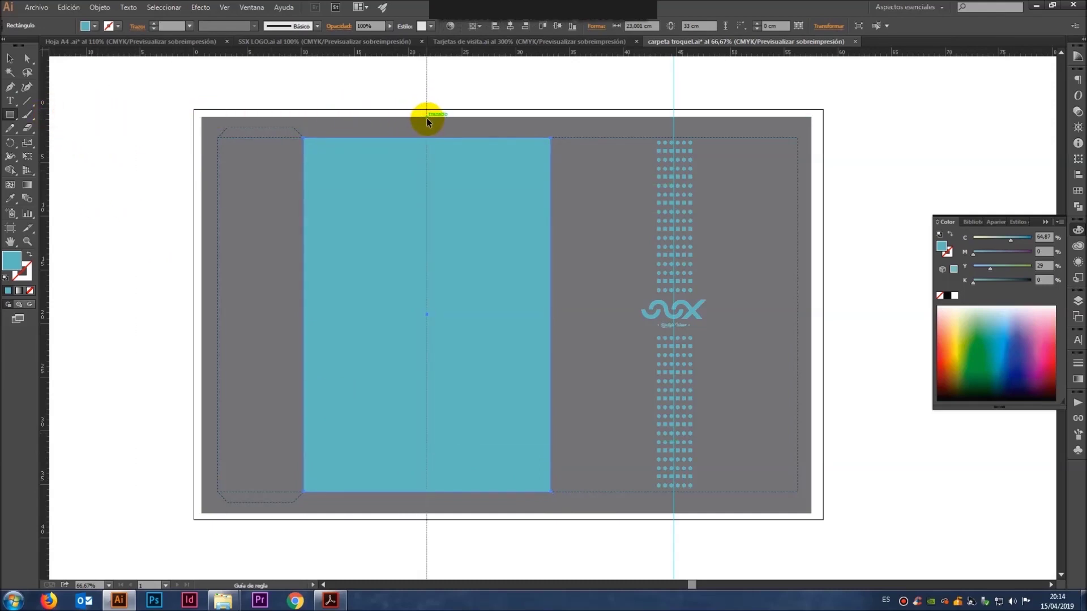
pyautogui.moveTo(426, 122); pyautogui.dragTo(426, 121)
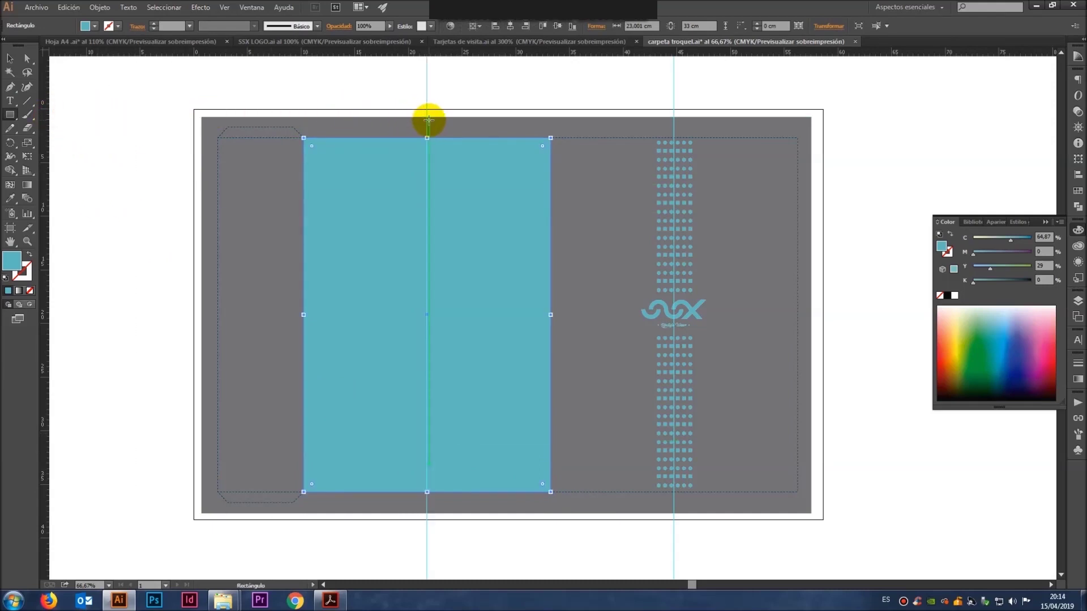
pyautogui.moveTo(495, 55); pyautogui.dragTo(515, 315)
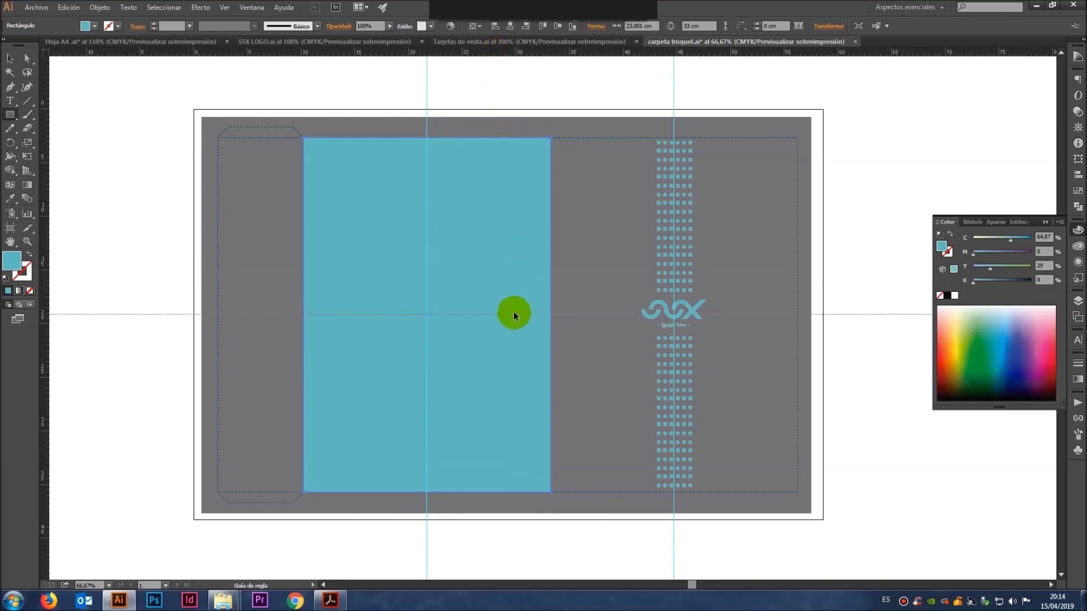
pyautogui.moveTo(514, 313); pyautogui.dragTo(514, 314)
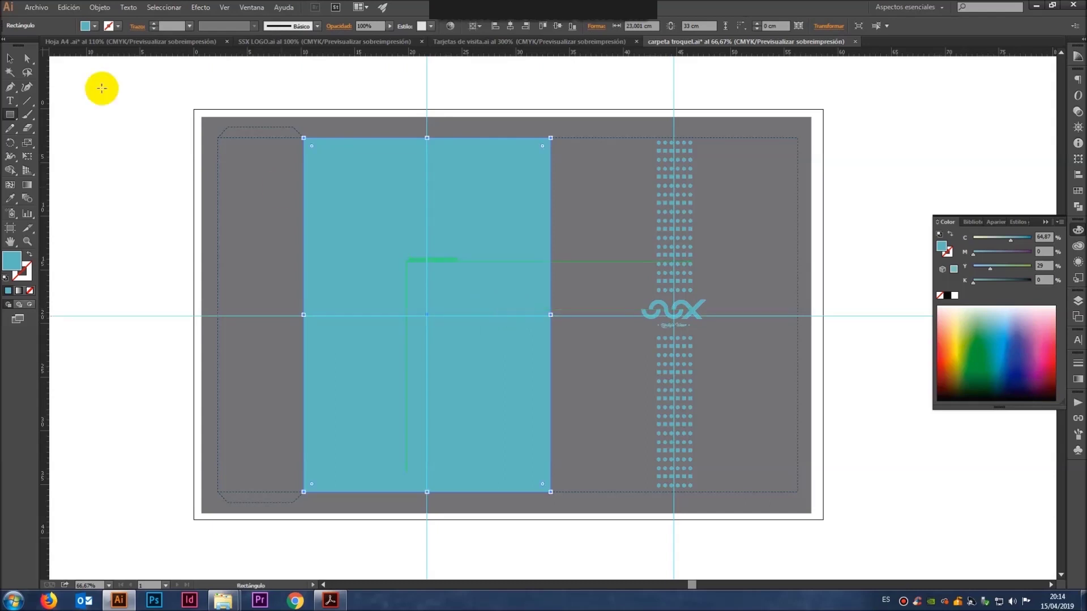
pyautogui.click(10, 57)
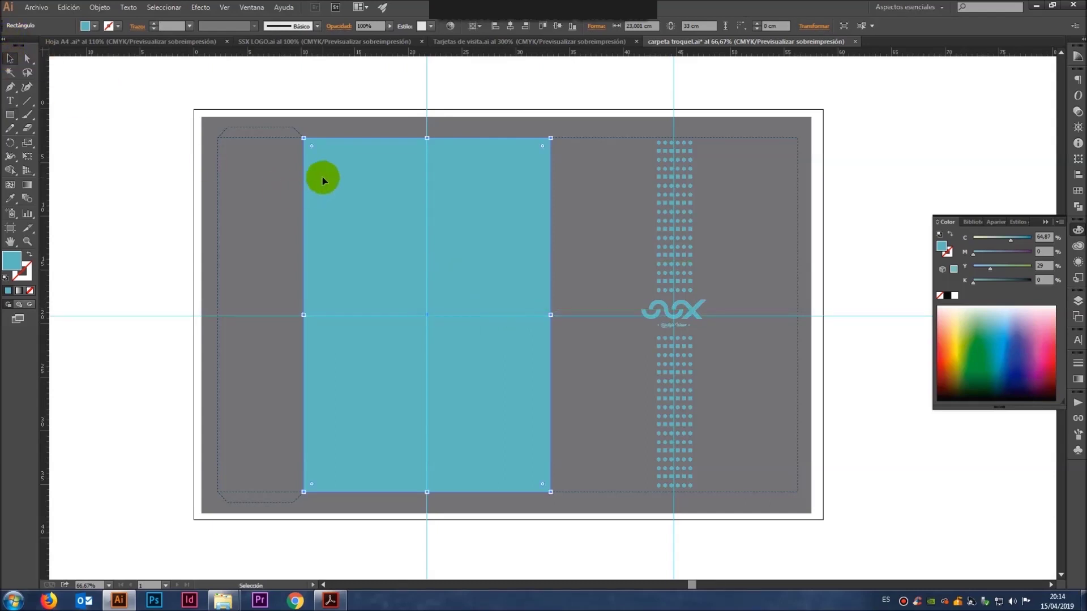
pyautogui.press('Delete')
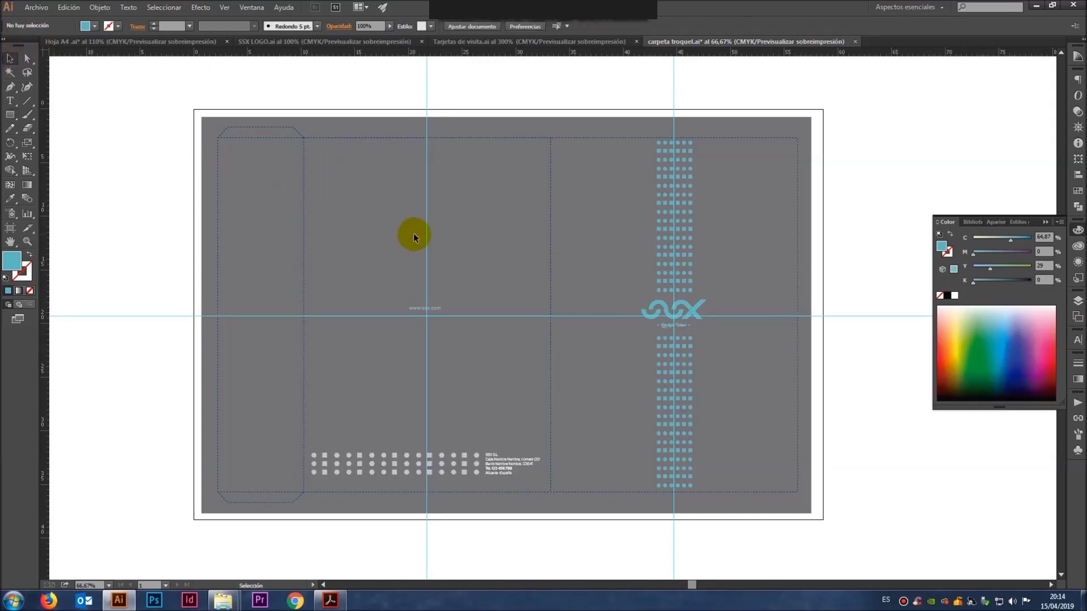
pyautogui.hotkey('ctrl', '+')
pyautogui.hotkey('ctrl', '+')
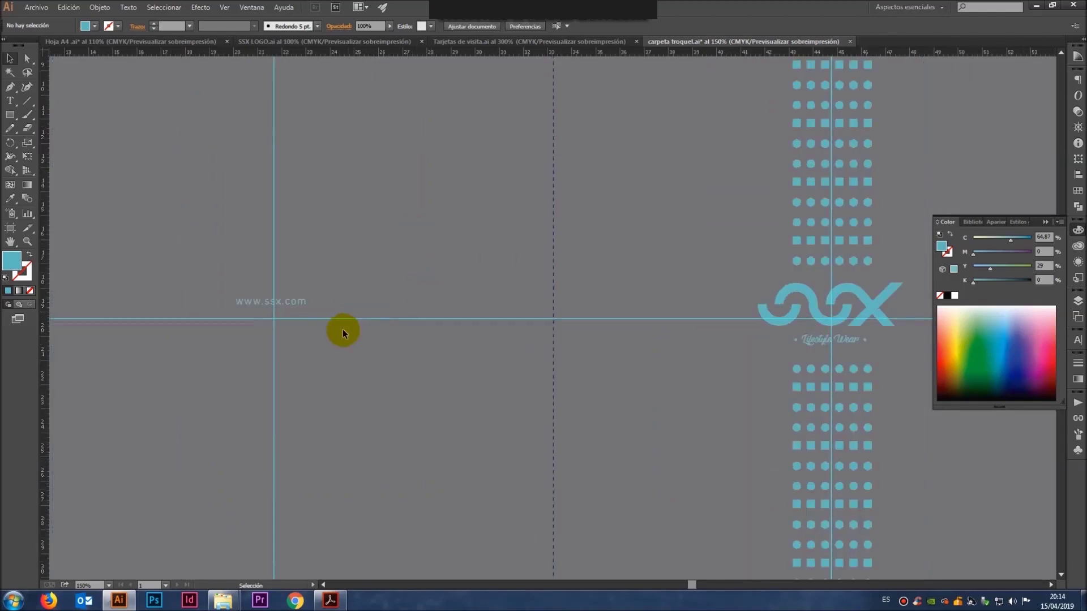
pyautogui.click(294, 303)
pyautogui.press('Right')
pyautogui.press('Right')
pyautogui.press('Down')
pyautogui.press('Down')
pyautogui.press('Down')
pyautogui.press('Down')
pyautogui.press('Down')
pyautogui.press('Down')
pyautogui.press('Down')
pyautogui.press('Down')
pyautogui.press('Down')
pyautogui.press('Down')
pyautogui.press('Up')
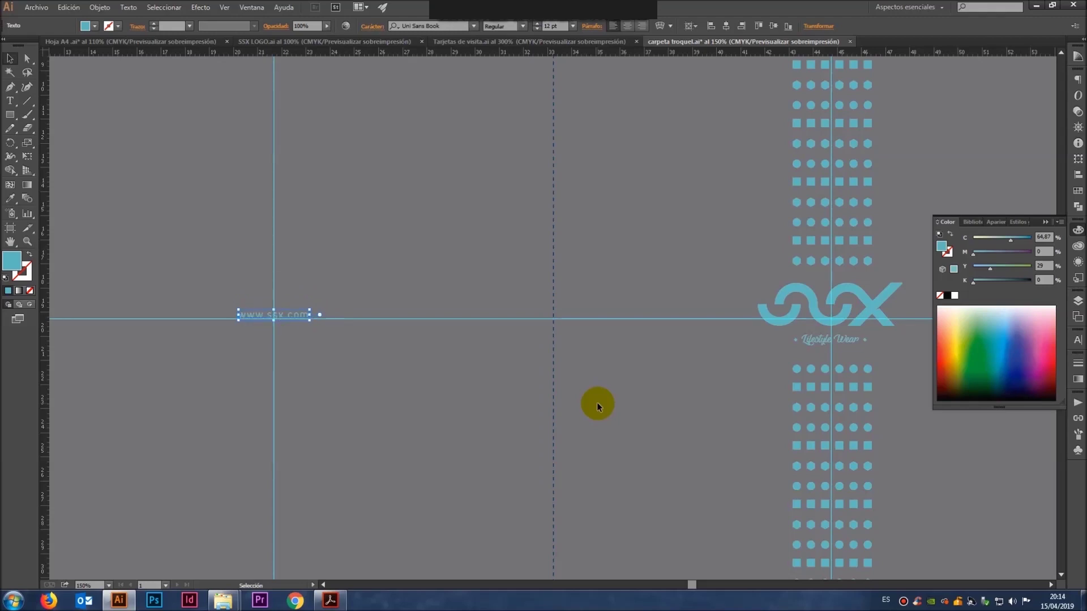
pyautogui.click(478, 233)
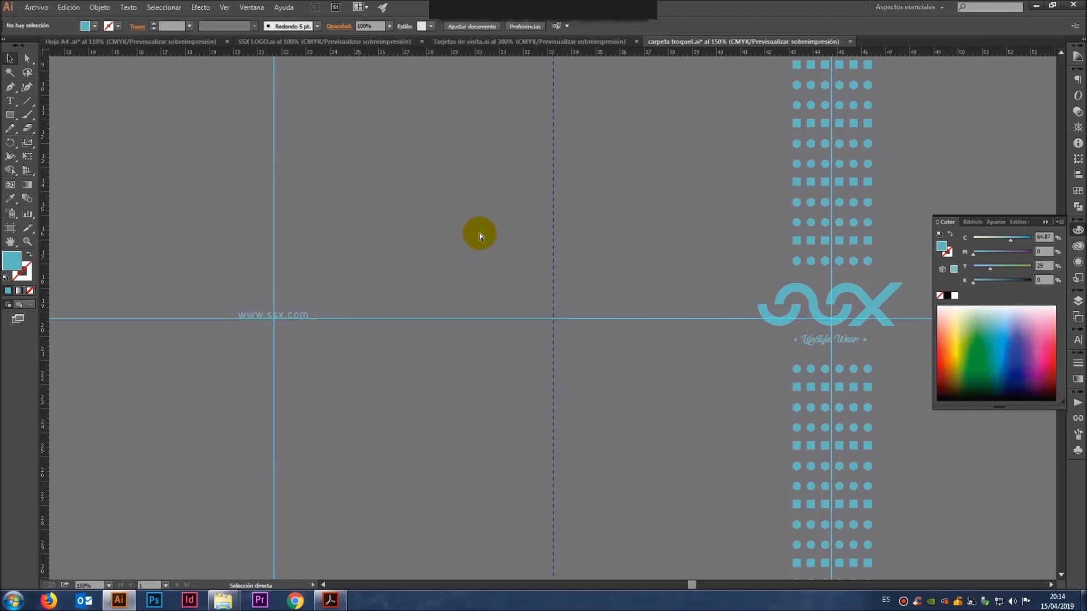
pyautogui.hotkey('ctrl', '0')
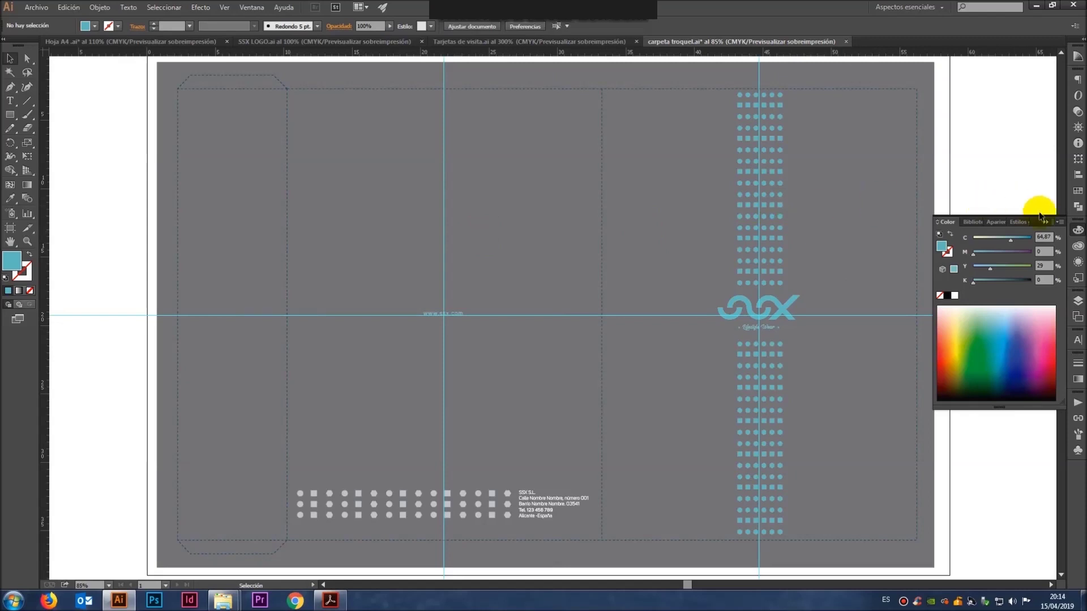
# Step: Hide the ruler guides and save the folder
pyautogui.click(1044, 222)
pyautogui.rightClick(964, 157)
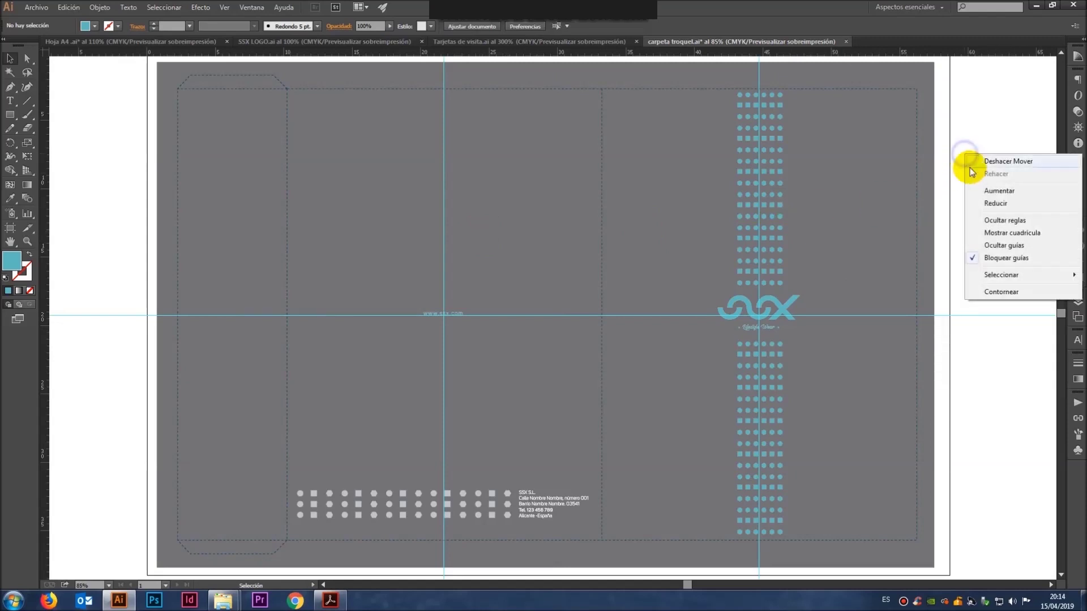
pyautogui.click(981, 244)
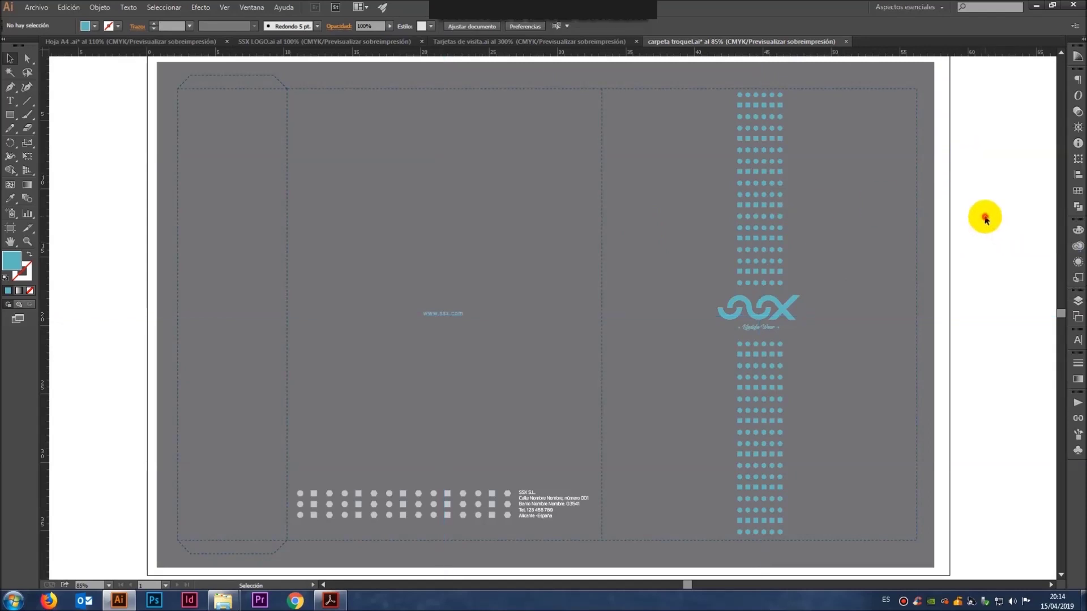
pyautogui.hotkey('ctrl', 's')
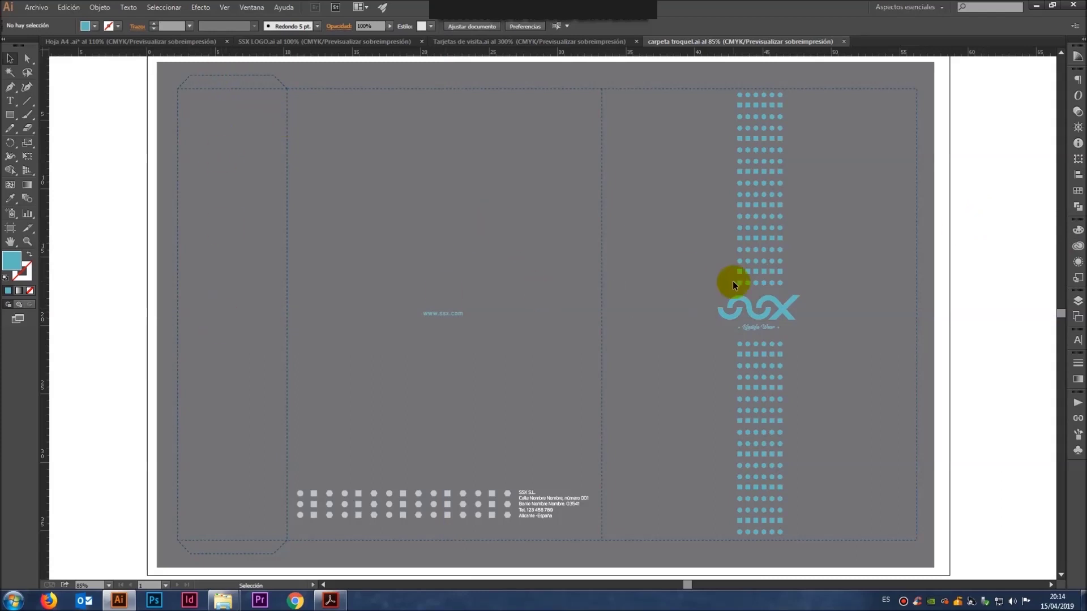
pyautogui.moveTo(785, 315); pyautogui.dragTo(255, 309)
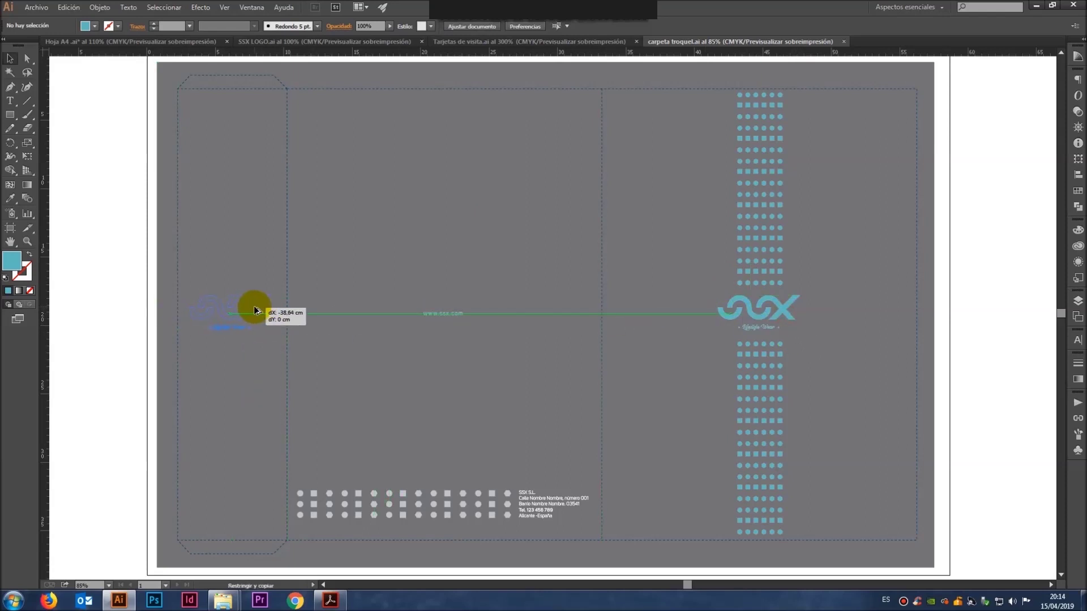
# Step: Scale a copy of the SSX logo down proportionally to fit the left flap, then save
pyautogui.moveTo(254, 308); pyautogui.dragTo(253, 309)
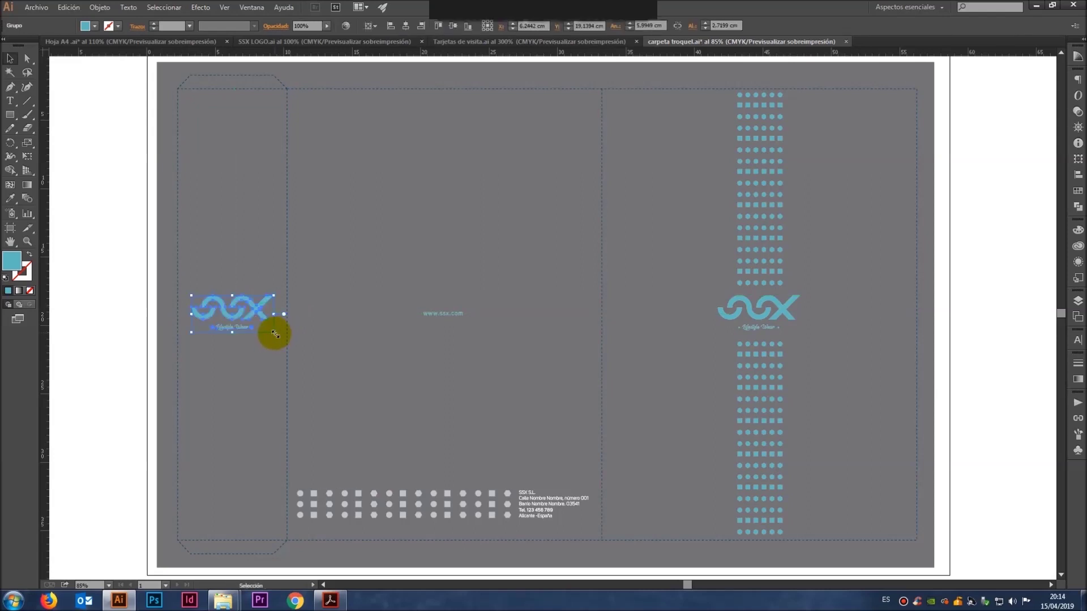
pyautogui.moveTo(274, 334); pyautogui.dragTo(275, 334)
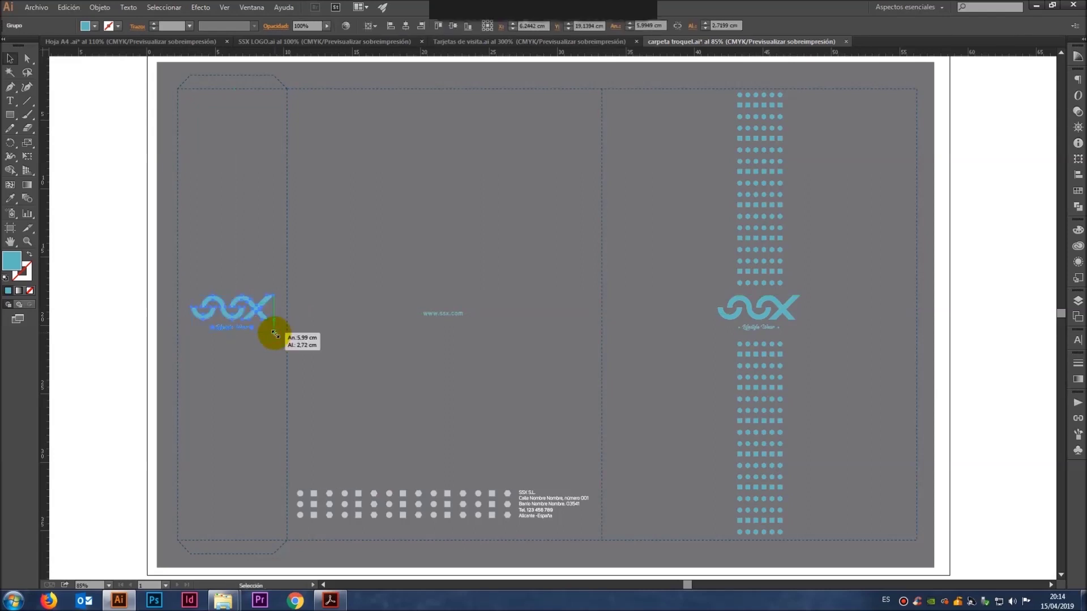
pyautogui.moveTo(275, 334); pyautogui.dragTo(382, 392)
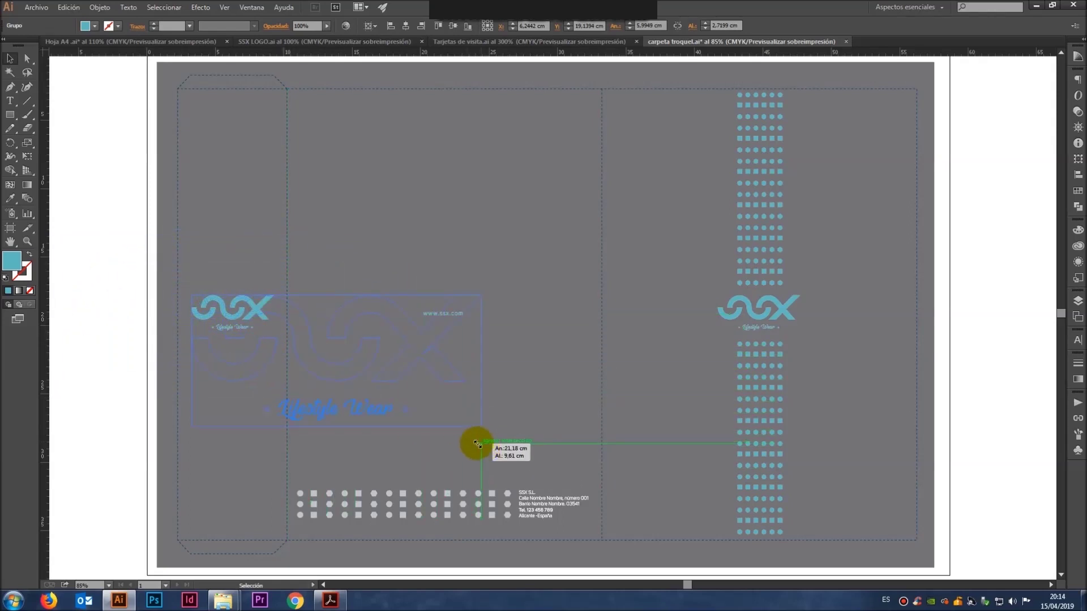
pyautogui.moveTo(382, 393)
pyautogui.mouseDown()
pyautogui.moveTo(267, 322)
pyautogui.moveTo(383, 413)
pyautogui.moveTo(283, 351)
pyautogui.moveTo(267, 326)
pyautogui.mouseUp()
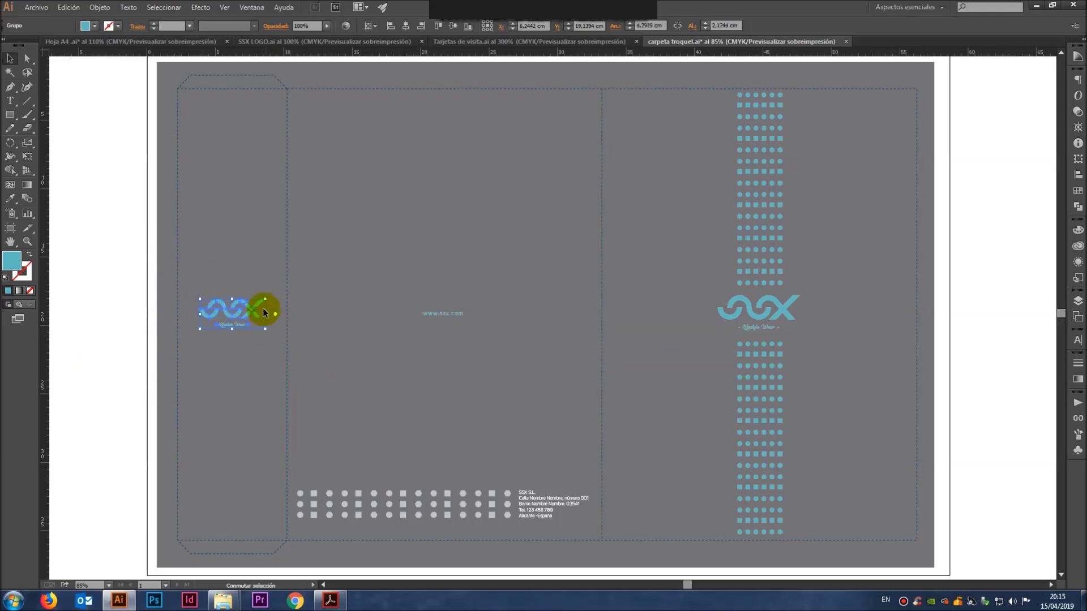
pyautogui.click(239, 237)
pyautogui.hotkey('ctrl', 's')
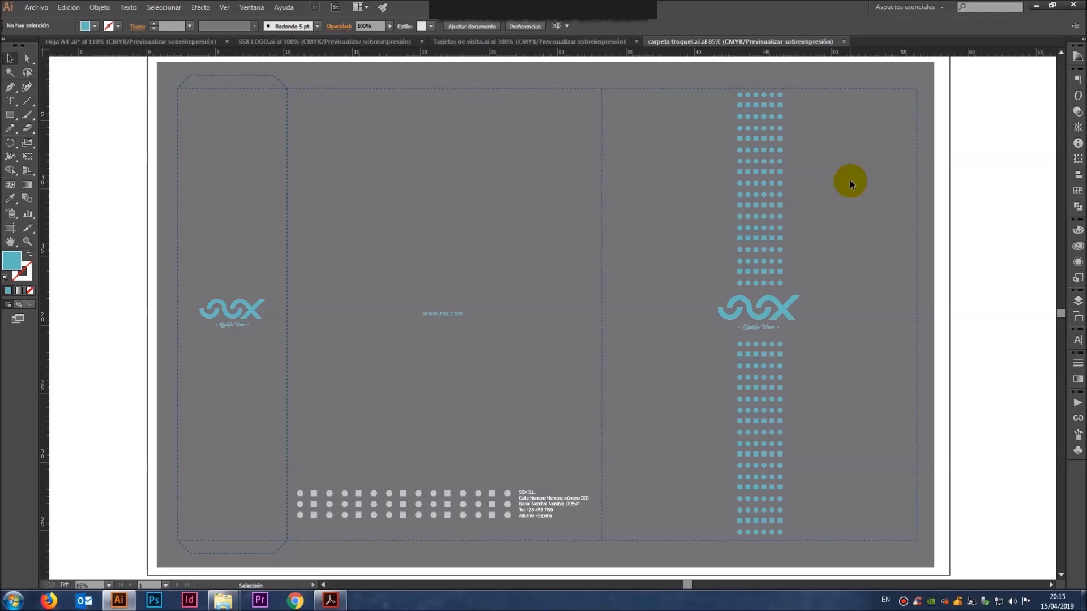
# Step: Create a new document named 'sobre legal', 21 cm wide by 11 cm high
pyautogui.click(35, 7)
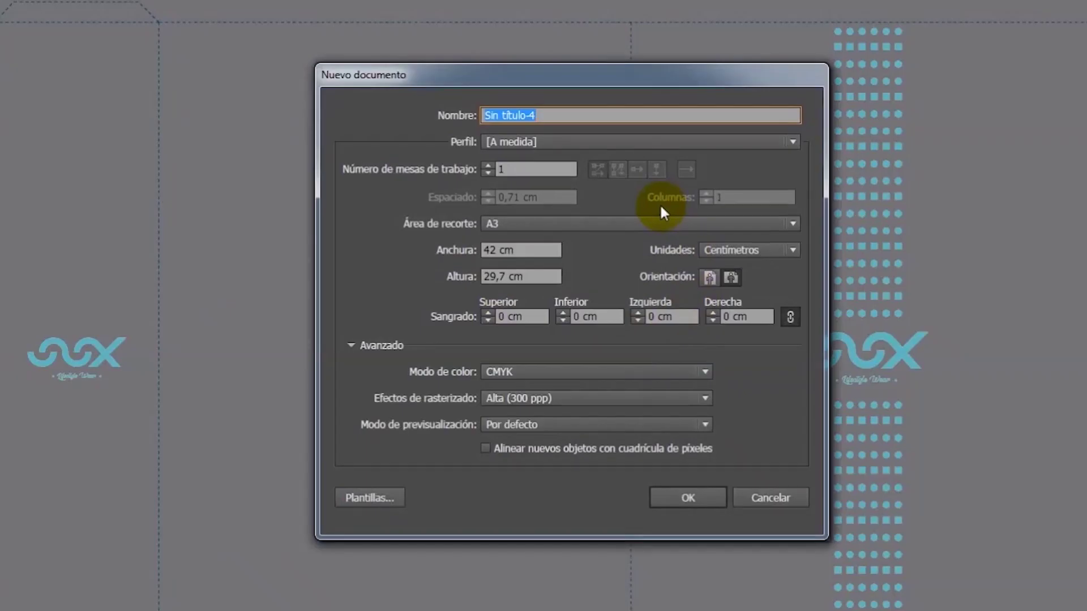
pyautogui.write('sobre legal')
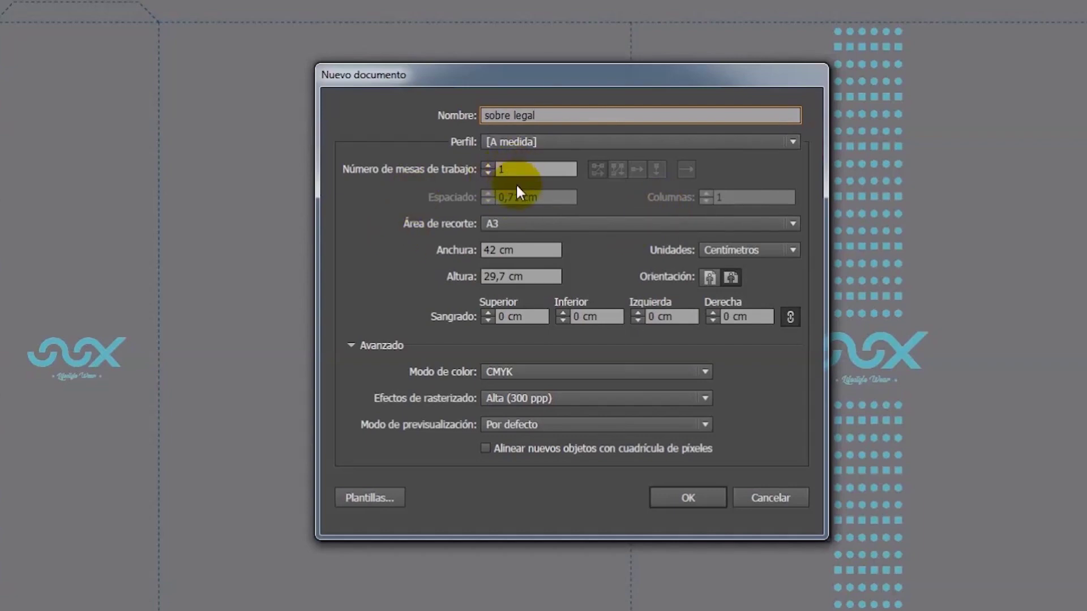
pyautogui.click(520, 250)
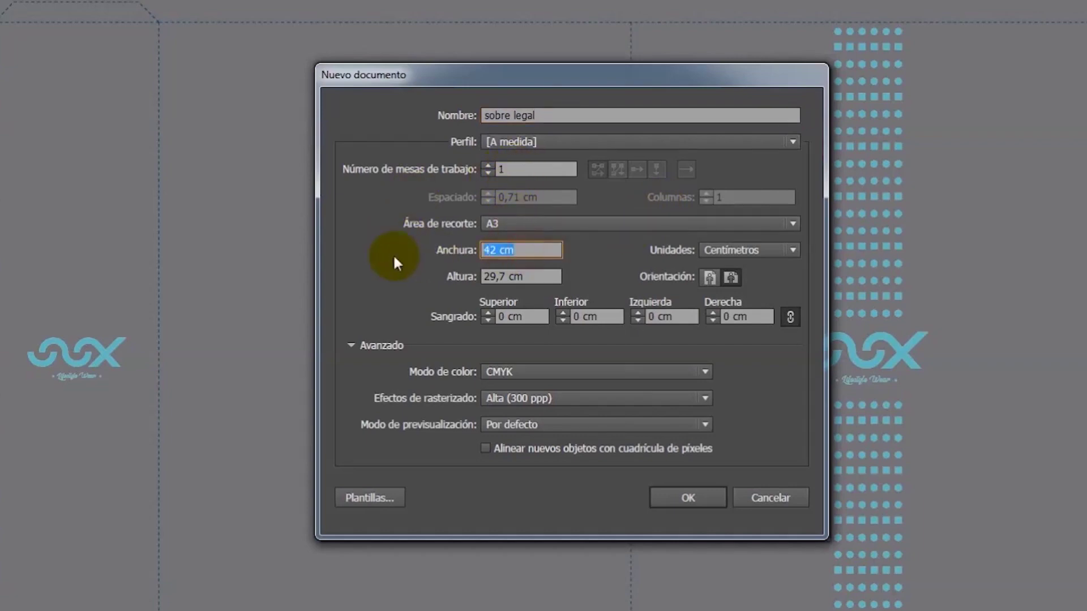
pyautogui.write('21')
pyautogui.press('Tab')
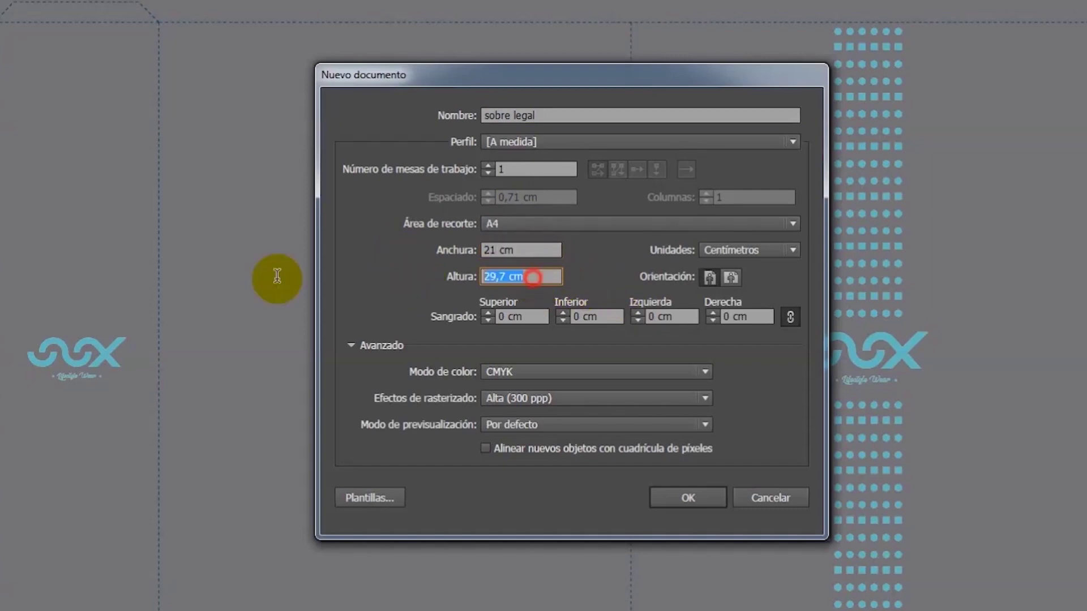
pyautogui.write('11')
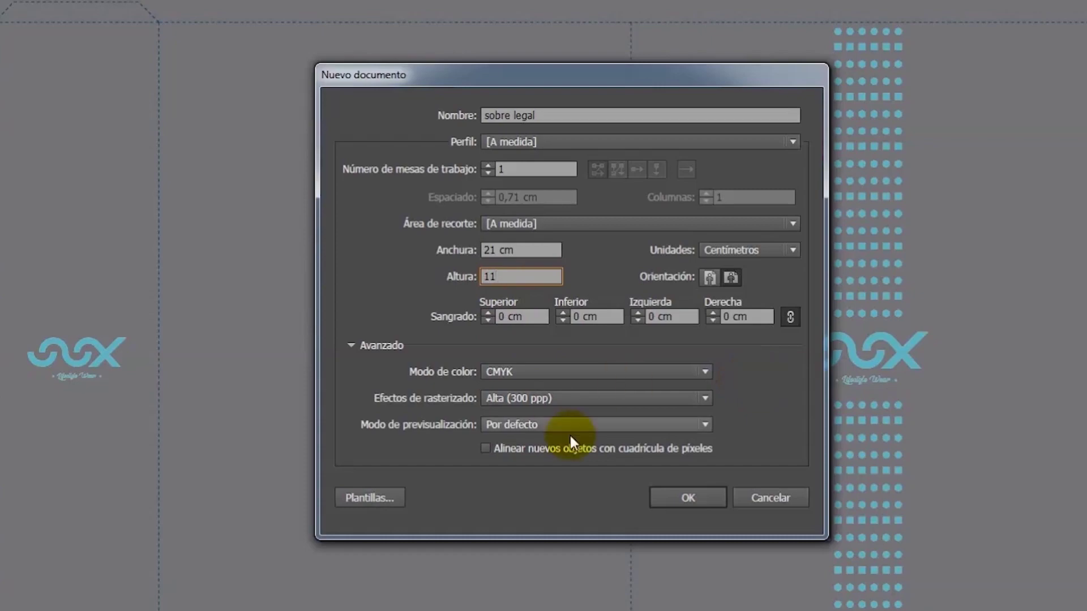
pyautogui.click(688, 497)
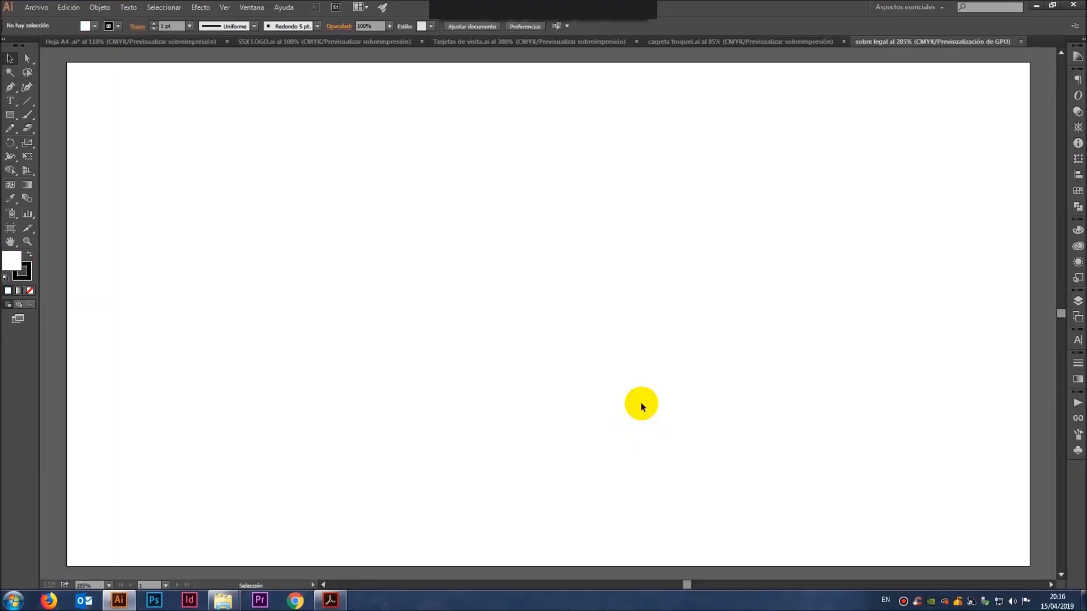
# Step: Turn on overprint preview and save as 'sobre legal.ai' with default Illustrator options
pyautogui.hotkey('ctrl', '-')
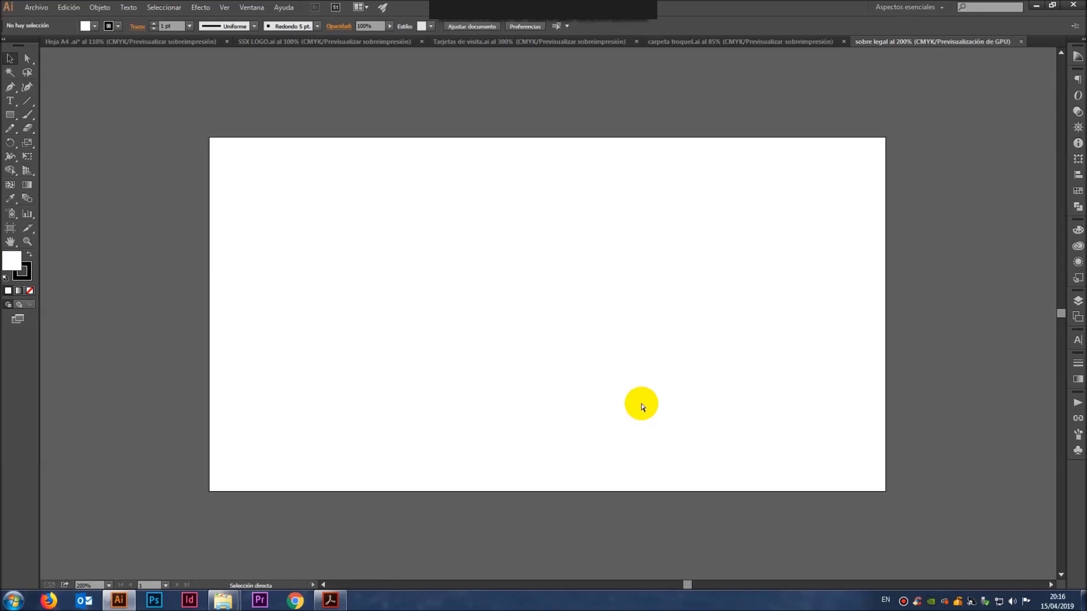
pyautogui.hotkey('ctrl', 'alt', 'shift', 'y')
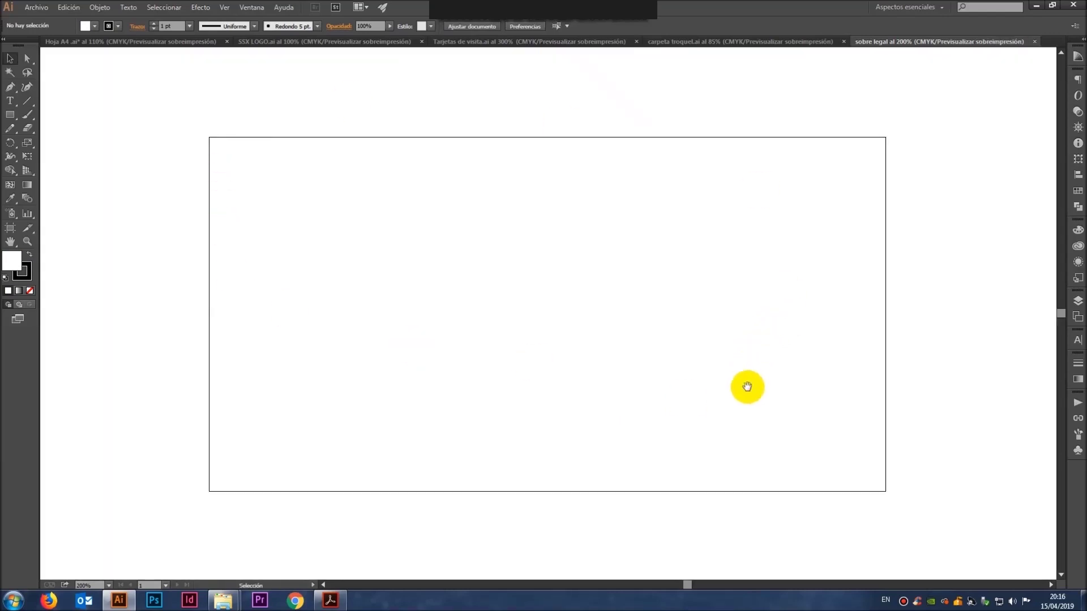
pyautogui.moveTo(745, 384); pyautogui.dragTo(752, 369)
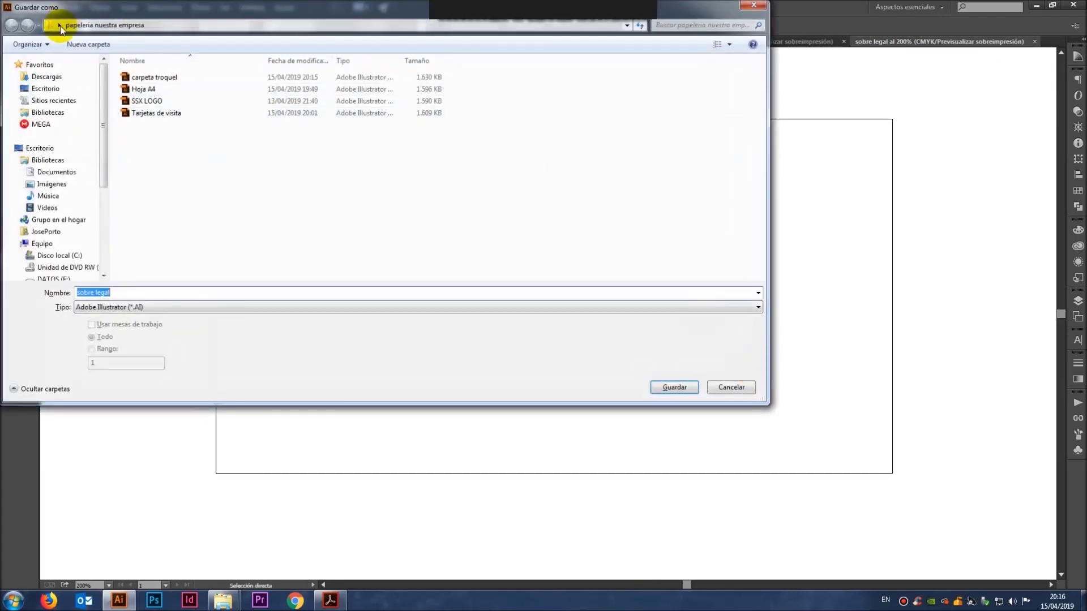
pyautogui.click(673, 387)
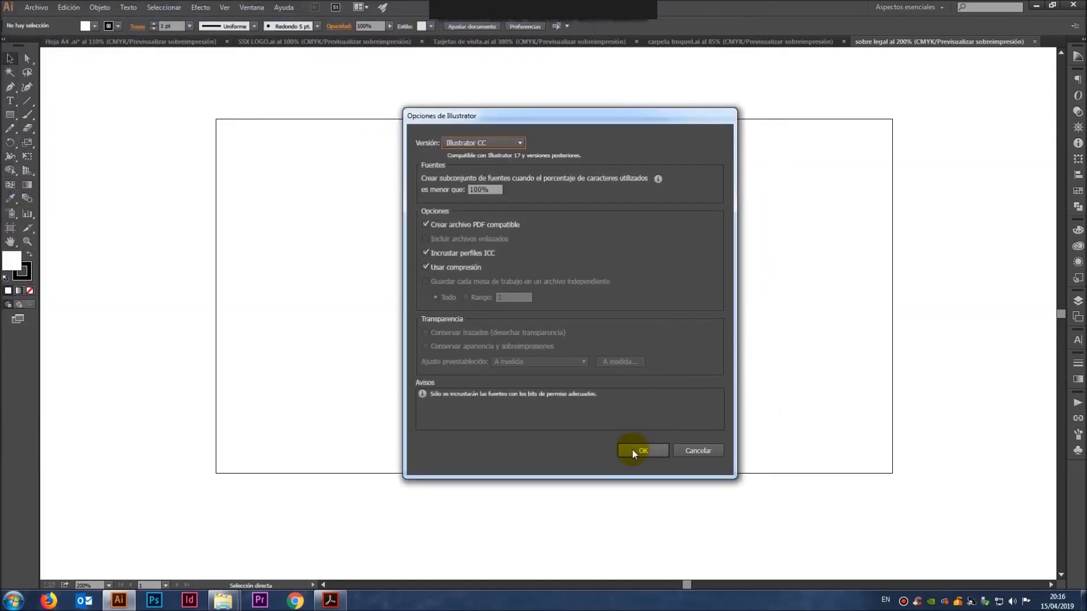
pyautogui.click(631, 448)
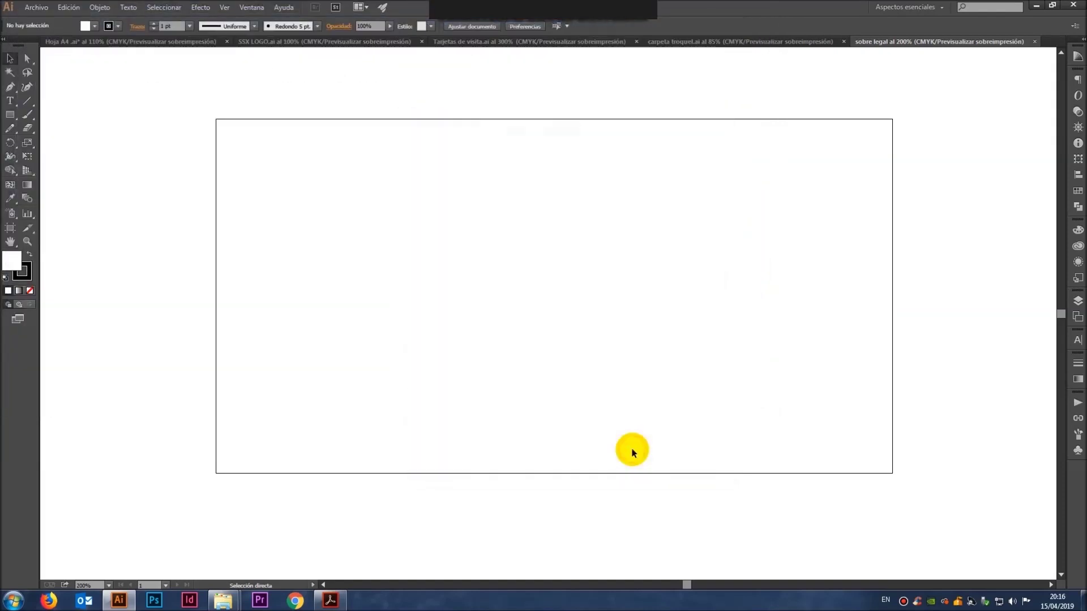
pyautogui.click(62, 43)
# Step: Copy the letterhead's dot pattern and address footer and paste it into the envelope
pyautogui.moveTo(576, 404)
pyautogui.mouseDown()
pyautogui.moveTo(580, 315)
pyautogui.moveTo(279, 475)
pyautogui.mouseUp()
pyautogui.moveTo(241, 372); pyautogui.dragTo(722, 482)
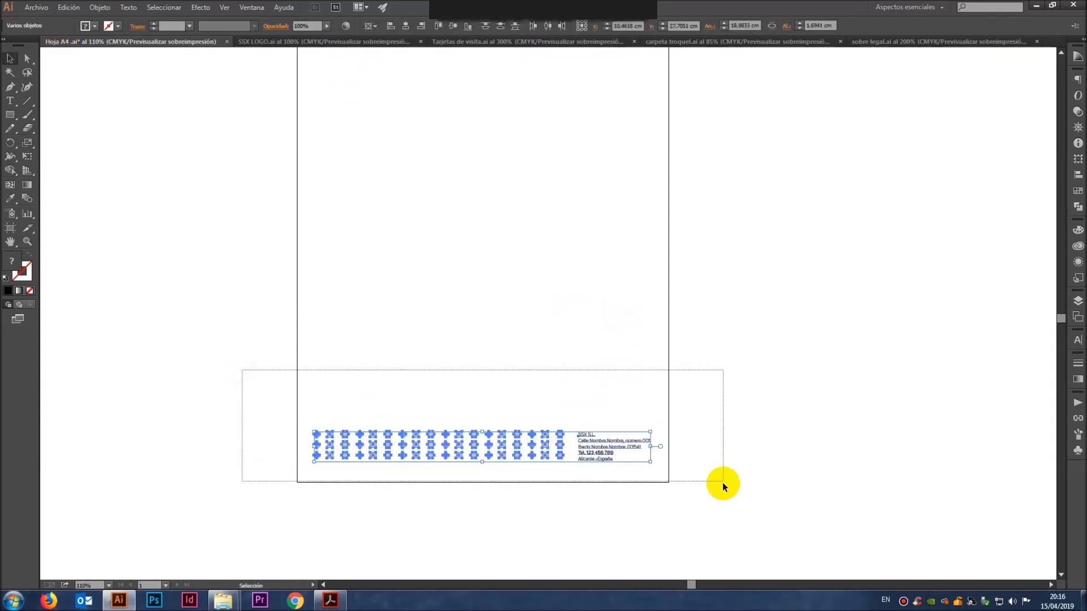
pyautogui.click(875, 40)
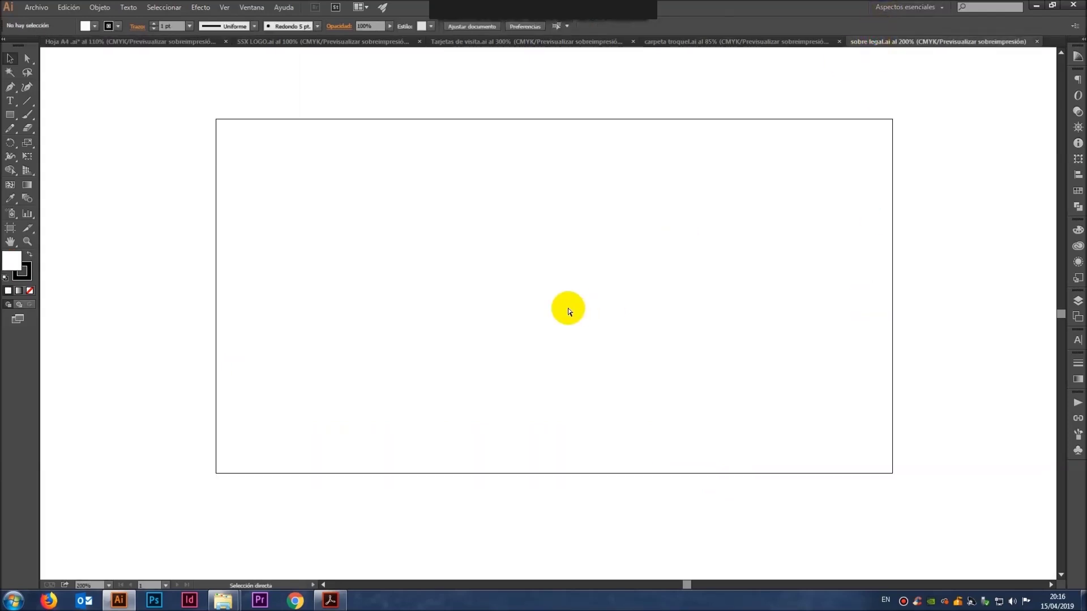
pyautogui.hotkey('ctrl', 'v')
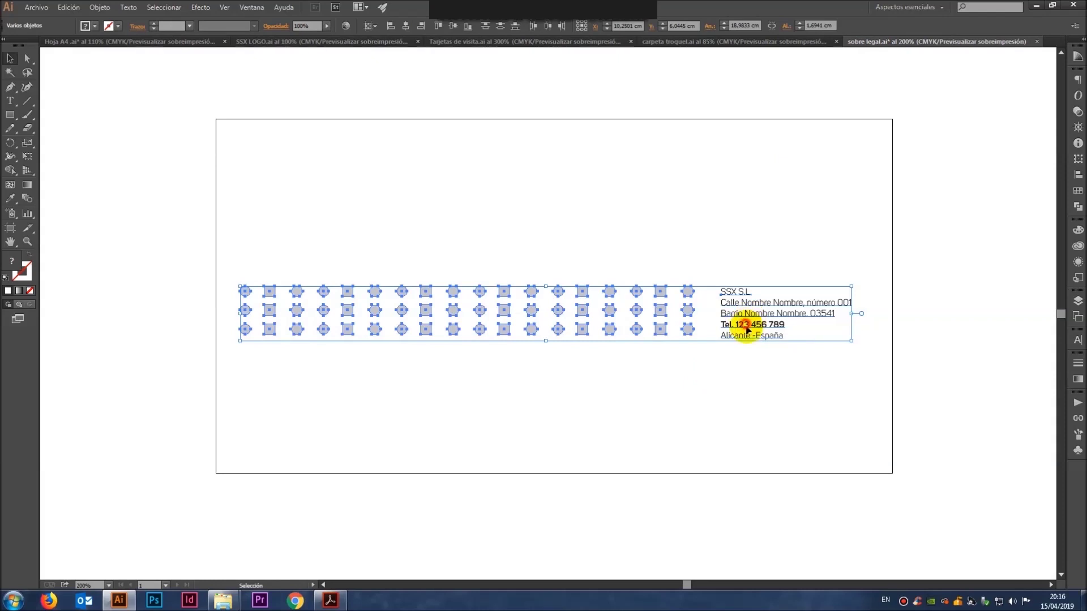
# Step: Lower the pasted footer straight down to the envelope's bottom edge
pyautogui.moveTo(749, 321); pyautogui.dragTo(753, 436)
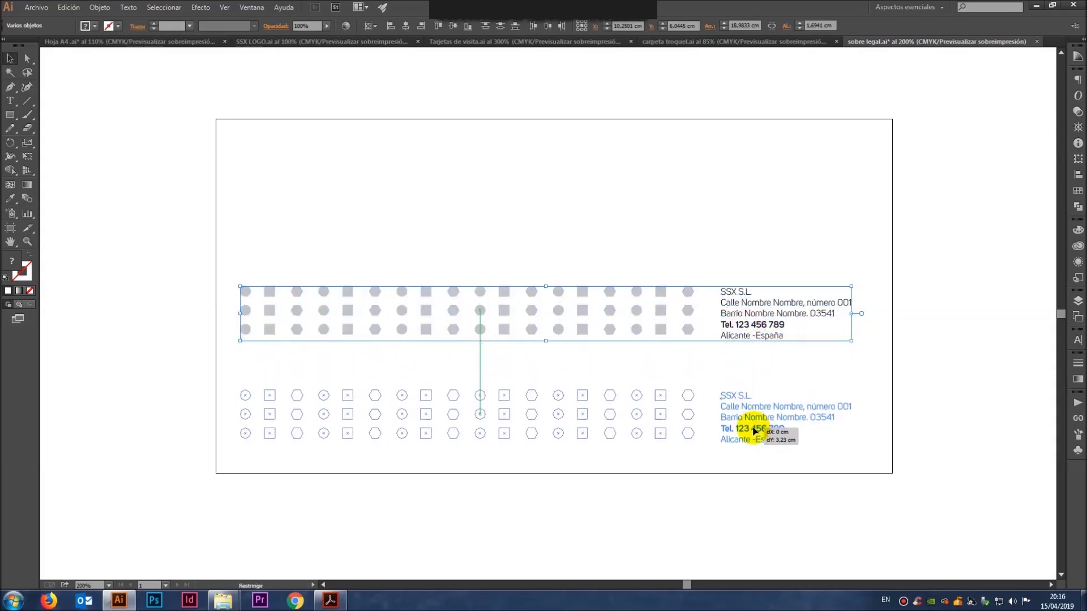
pyautogui.moveTo(753, 436); pyautogui.dragTo(758, 436)
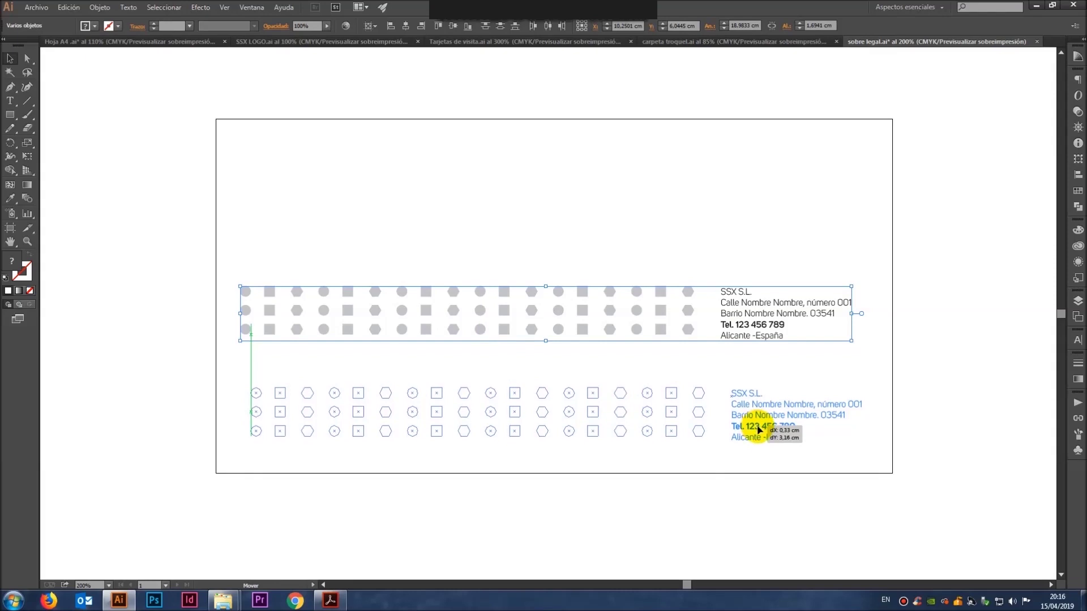
pyautogui.moveTo(758, 435); pyautogui.dragTo(759, 435)
pyautogui.click(759, 299)
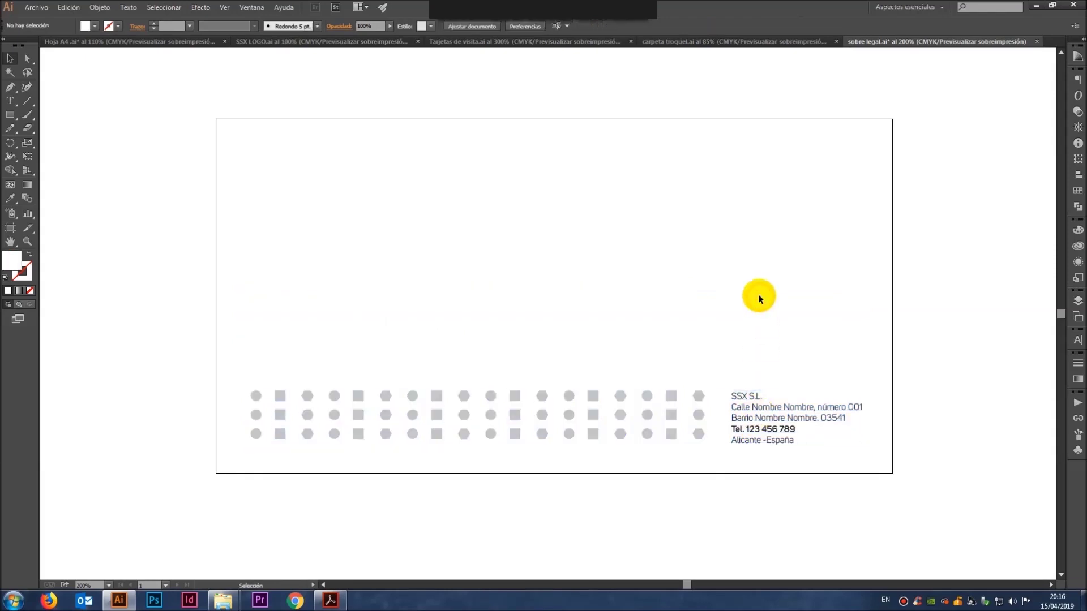
pyautogui.moveTo(786, 280); pyautogui.dragTo(652, 480)
pyautogui.click(606, 337)
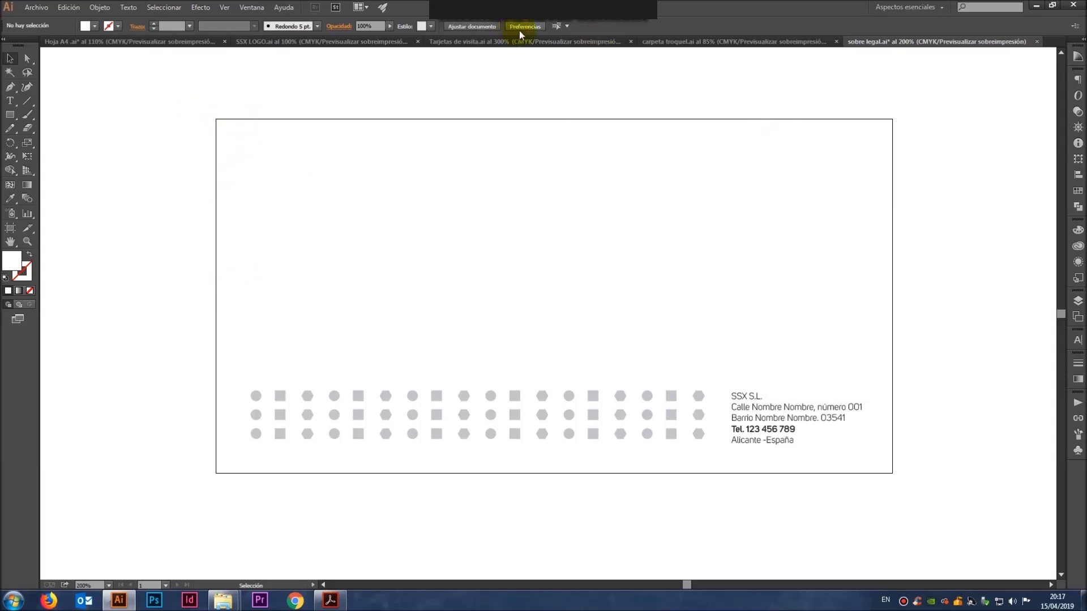
# Step: Check the open documents and bring the A4 letterhead's SSX logo into view
pyautogui.click(814, 43)
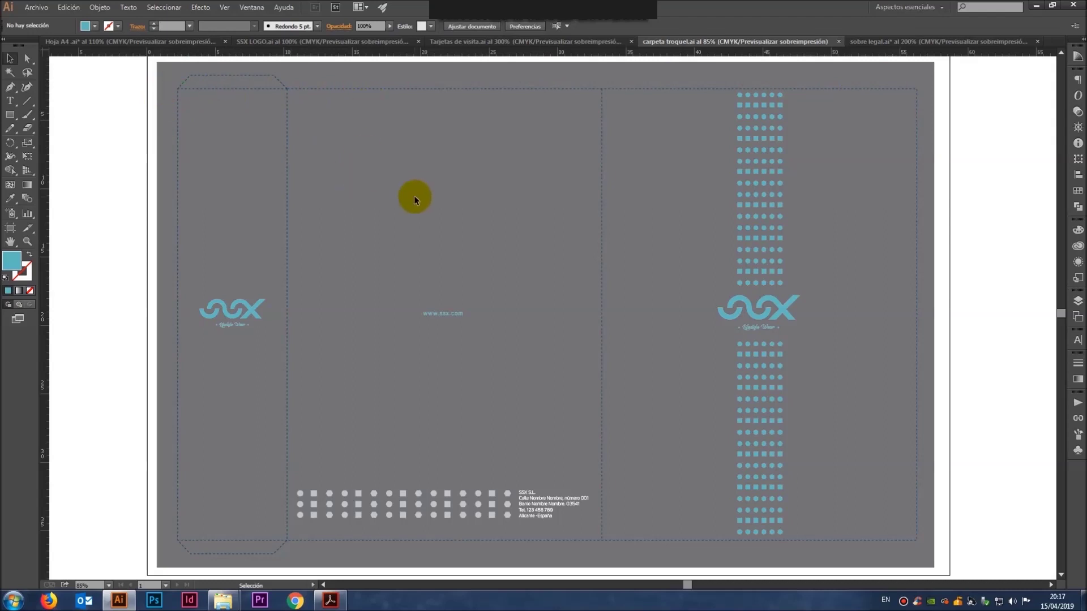
pyautogui.click(589, 42)
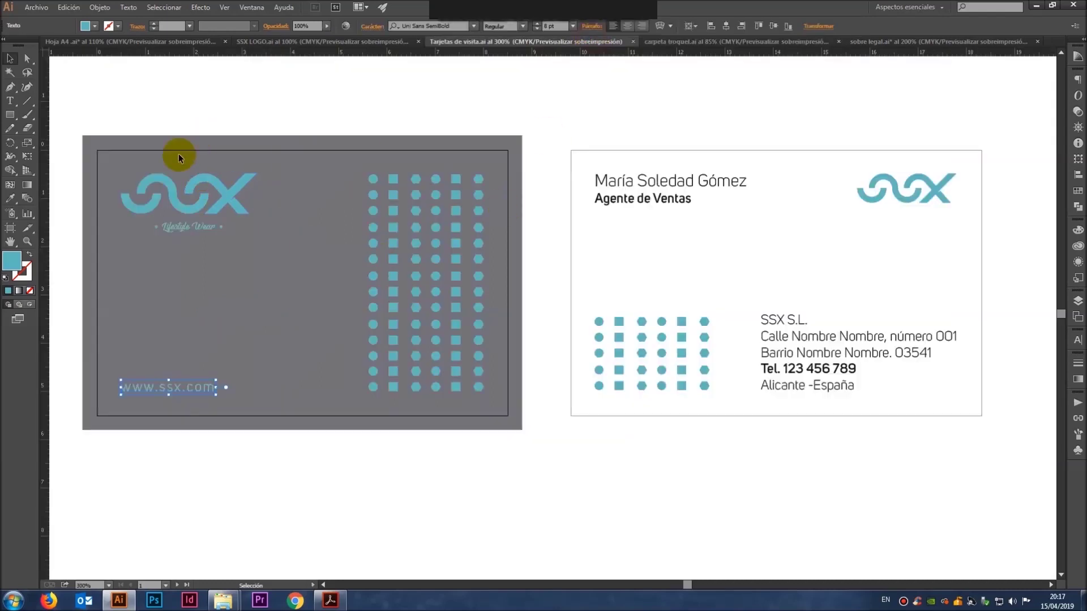
pyautogui.click(275, 42)
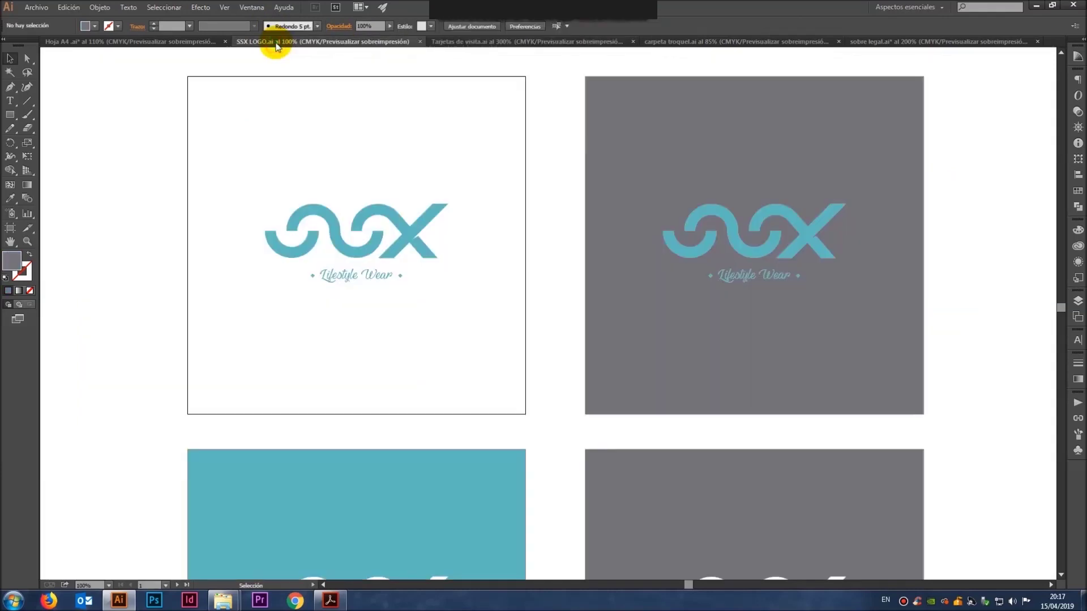
pyautogui.click(199, 41)
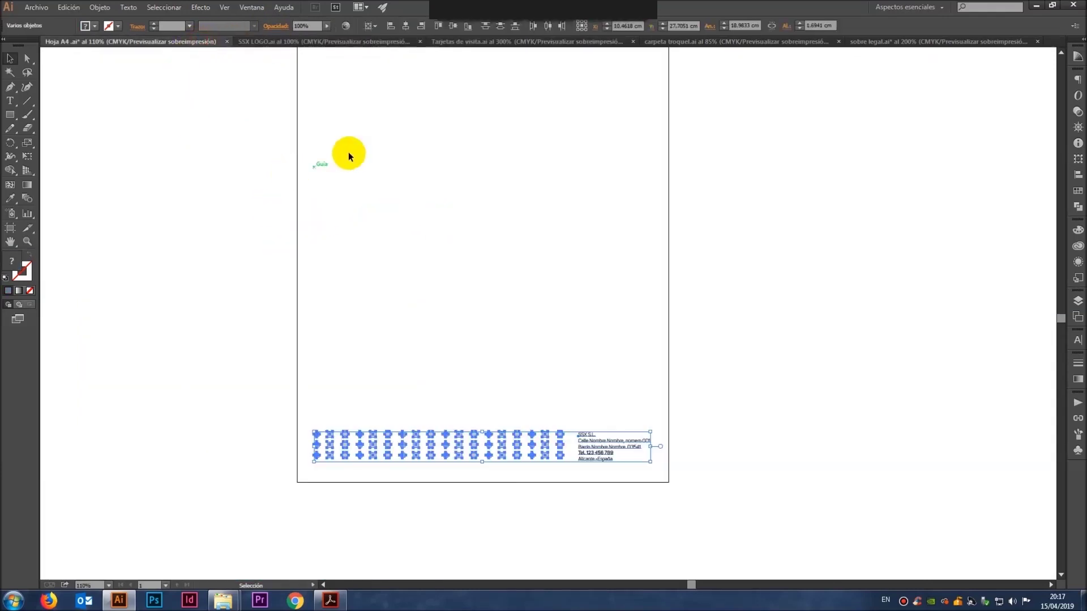
pyautogui.click(609, 289)
pyautogui.moveTo(527, 151); pyautogui.dragTo(498, 218)
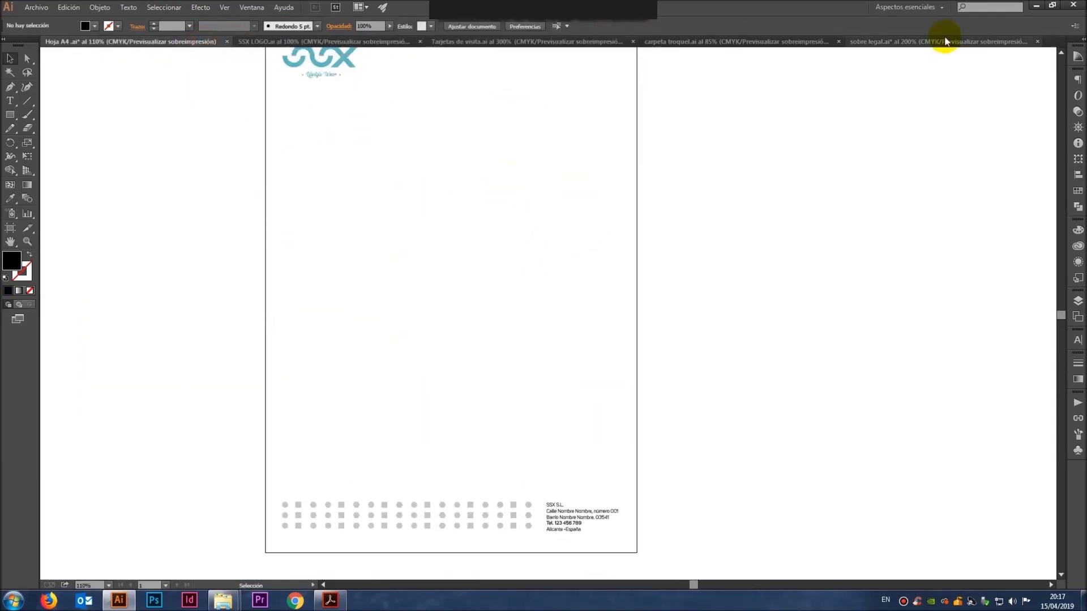
# Step: Select the teal SSX logo and tagline on the A4 letterhead to copy them
pyautogui.click(945, 42)
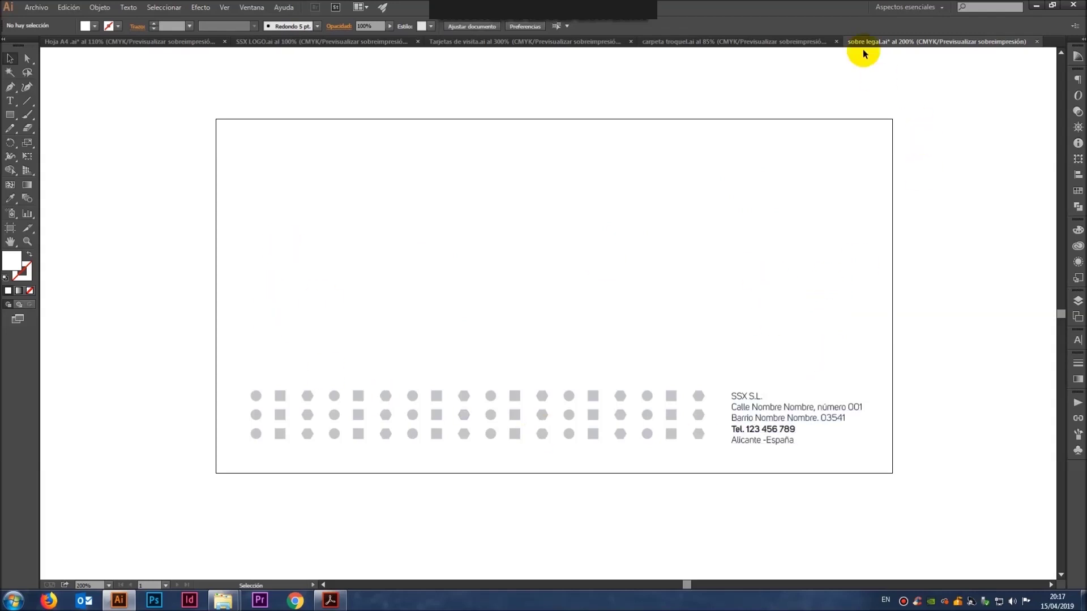
pyautogui.click(150, 42)
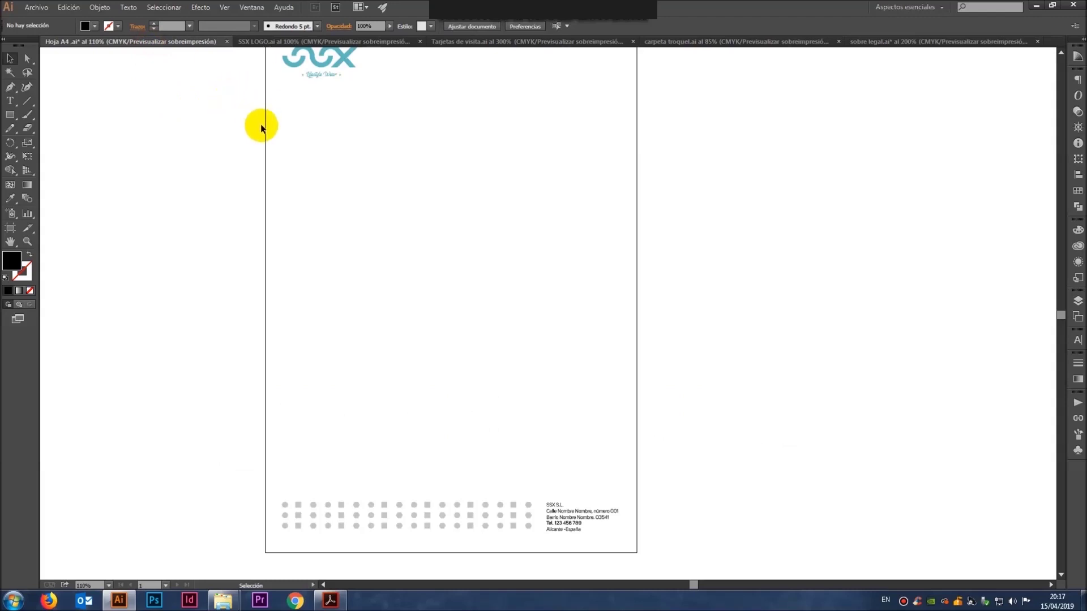
pyautogui.scroll(3, 260, 129)
pyautogui.moveTo(222, 243); pyautogui.dragTo(362, 107)
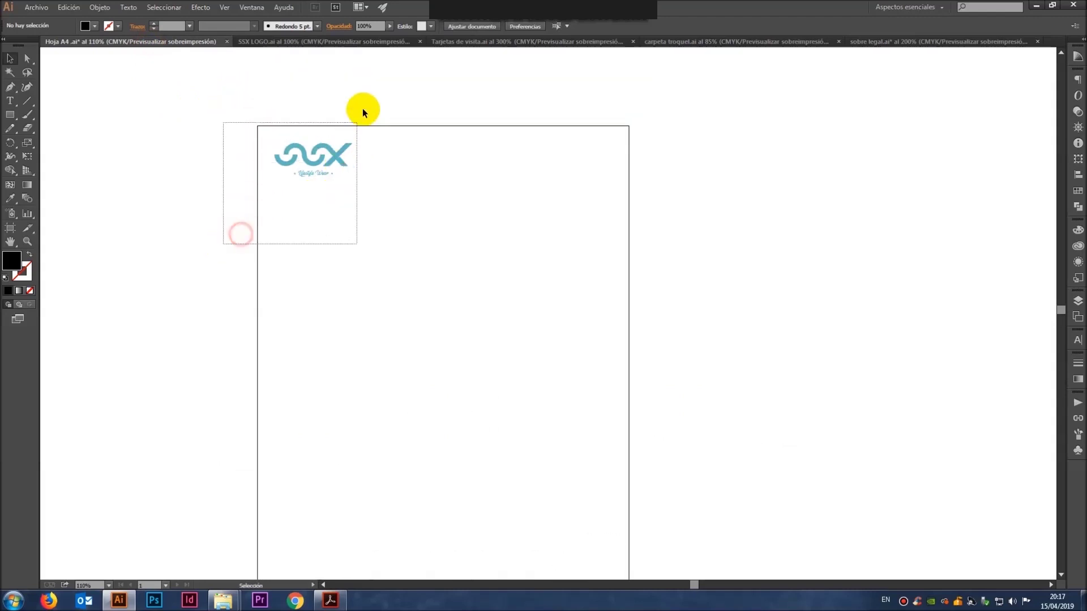
# Step: Paste the SSX logo into sobre legal.ai and drag it toward the top-left corner
pyautogui.click(868, 41)
pyautogui.click(456, 195)
pyautogui.hotkey('ctrl', 'v')
pyautogui.click(468, 220)
pyautogui.moveTo(577, 303)
pyautogui.mouseDown()
pyautogui.moveTo(352, 281)
pyautogui.moveTo(322, 178)
pyautogui.moveTo(335, 328)
pyautogui.moveTo(417, 342)
pyautogui.moveTo(395, 291)
pyautogui.moveTo(447, 286)
pyautogui.moveTo(475, 303)
pyautogui.moveTo(340, 255)
pyautogui.moveTo(315, 218)
pyautogui.moveTo(308, 162)
pyautogui.mouseUp()
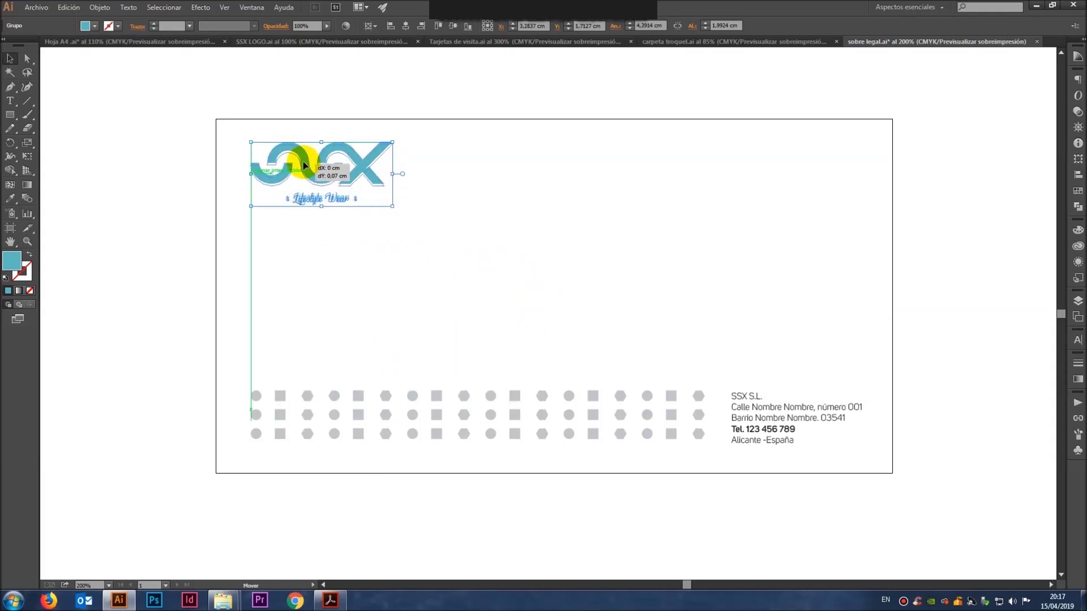
# Step: Nudge the SSX logo slightly down into place and show the rulers
pyautogui.click(224, 7)
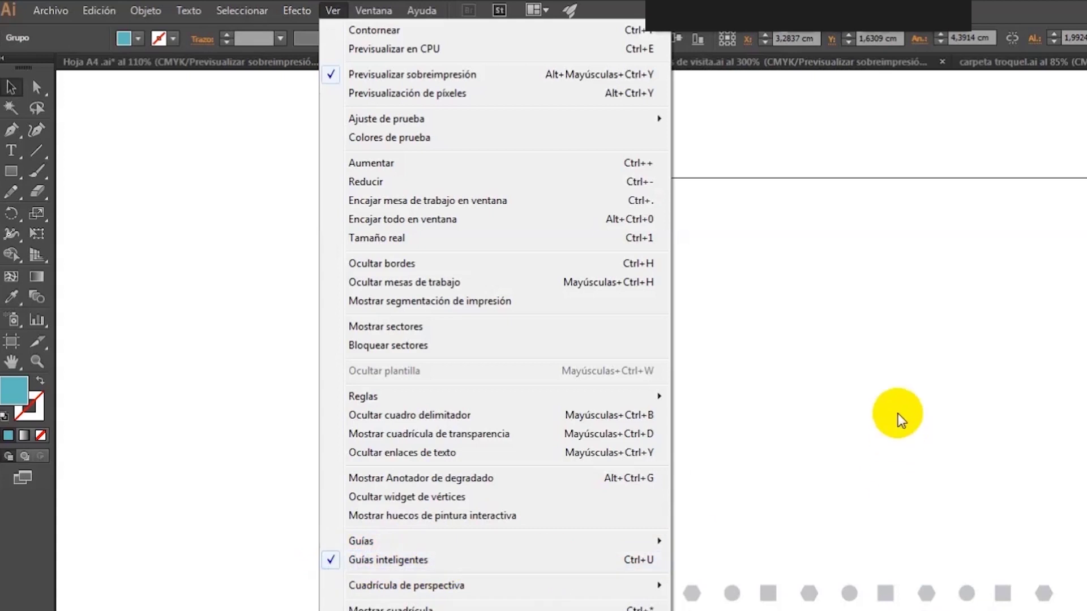
pyautogui.click(897, 417)
pyautogui.moveTo(487, 155); pyautogui.dragTo(309, 259)
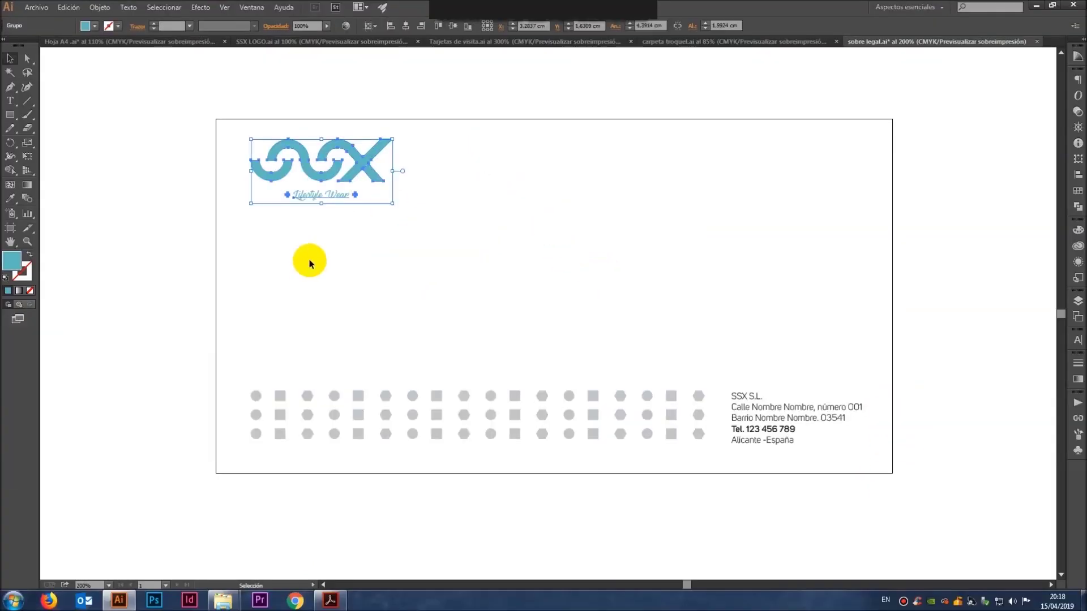
pyautogui.press('Down')
pyautogui.press('Down')
pyautogui.press('Down')
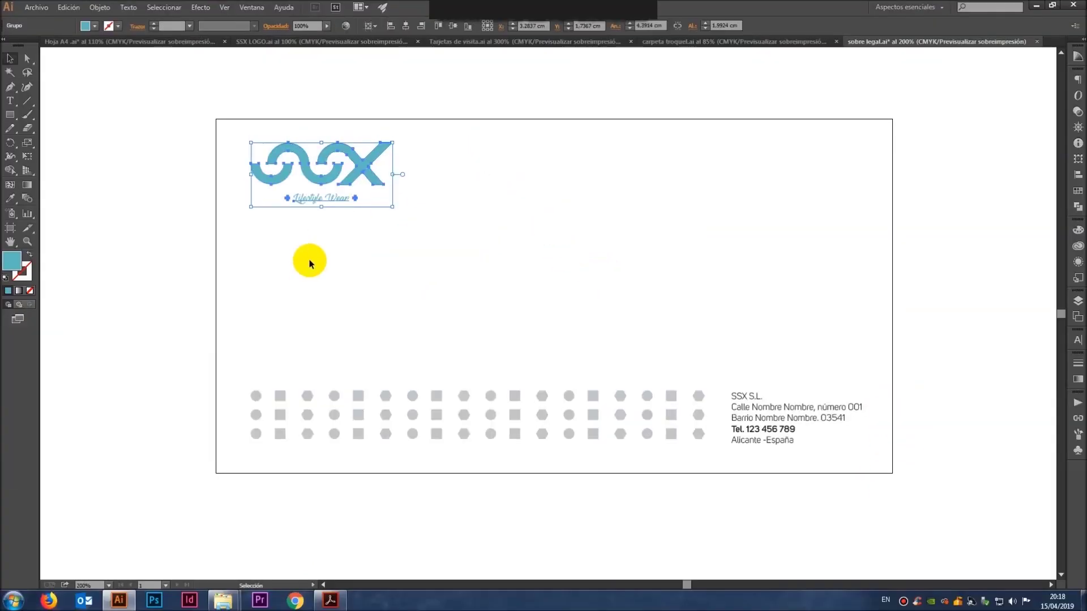
pyautogui.click(309, 263)
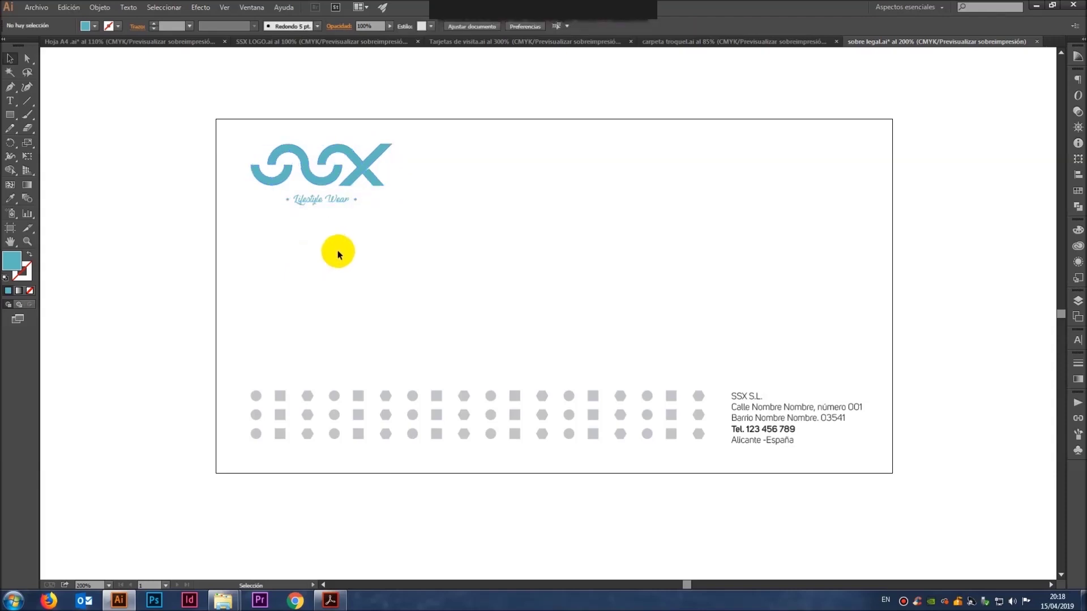
pyautogui.hotkey('ctrl', 'r')
# Step: Add left, right and bottom margin guides and move the address-and-dot footer onto the bottom guide
pyautogui.moveTo(46, 70)
pyautogui.mouseDown()
pyautogui.moveTo(248, 68)
pyautogui.moveTo(232, 151)
pyautogui.mouseUp()
pyautogui.moveTo(44, 101)
pyautogui.mouseDown()
pyautogui.moveTo(870, 128)
pyautogui.moveTo(900, 92)
pyautogui.moveTo(859, 83)
pyautogui.moveTo(586, 478)
pyautogui.moveTo(580, 443)
pyautogui.mouseUp()
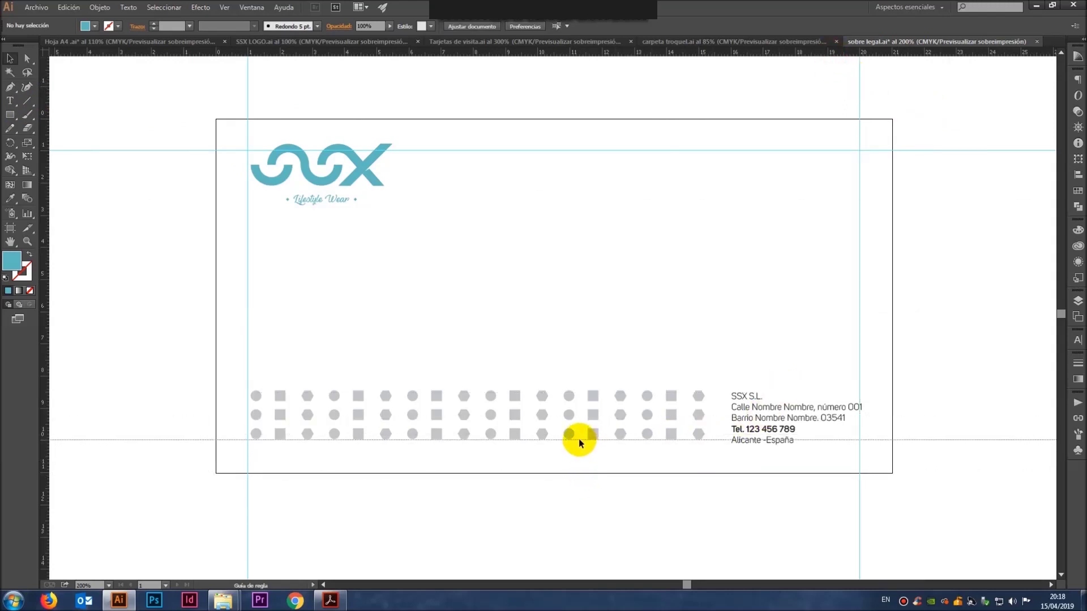
pyautogui.moveTo(580, 443); pyautogui.dragTo(579, 443)
pyautogui.click(795, 416)
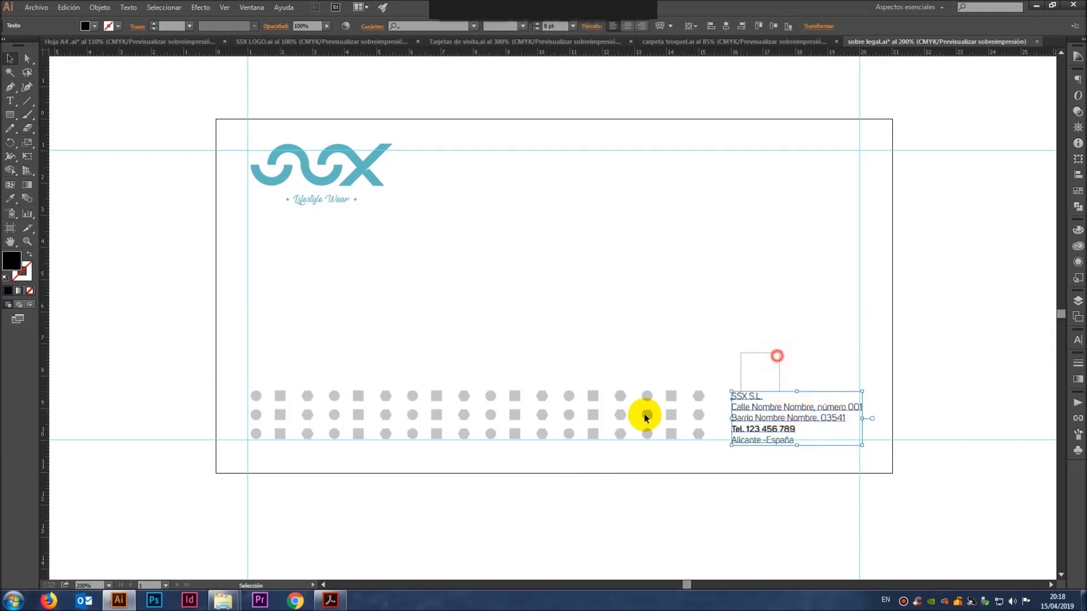
pyautogui.keyDown('shift'); pyautogui.click(647, 417); pyautogui.keyUp('shift')
pyautogui.moveTo(645, 416); pyautogui.dragTo(650, 406)
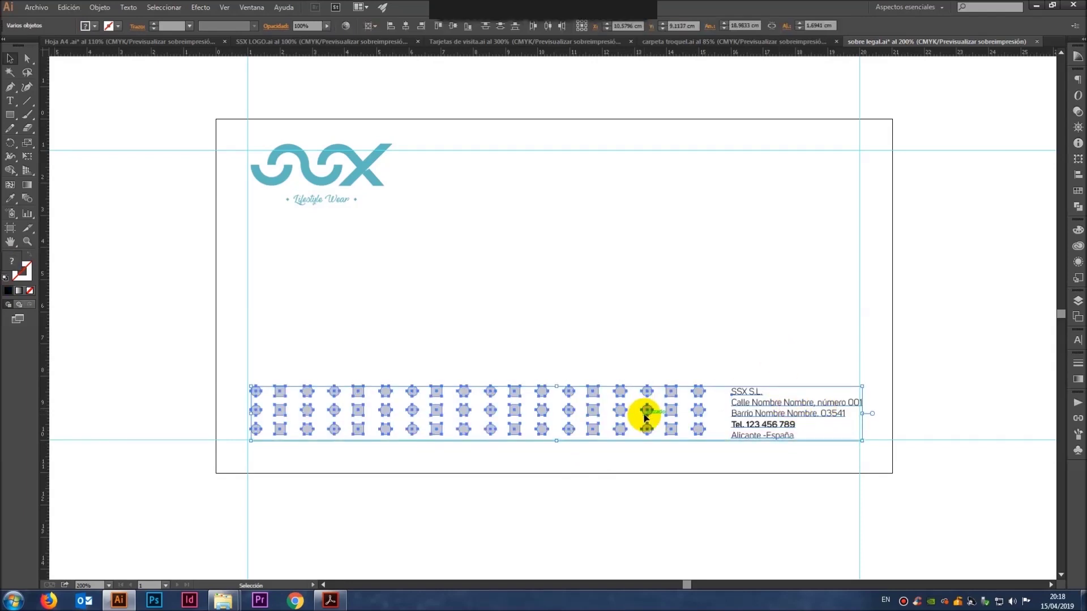
pyautogui.click(634, 348)
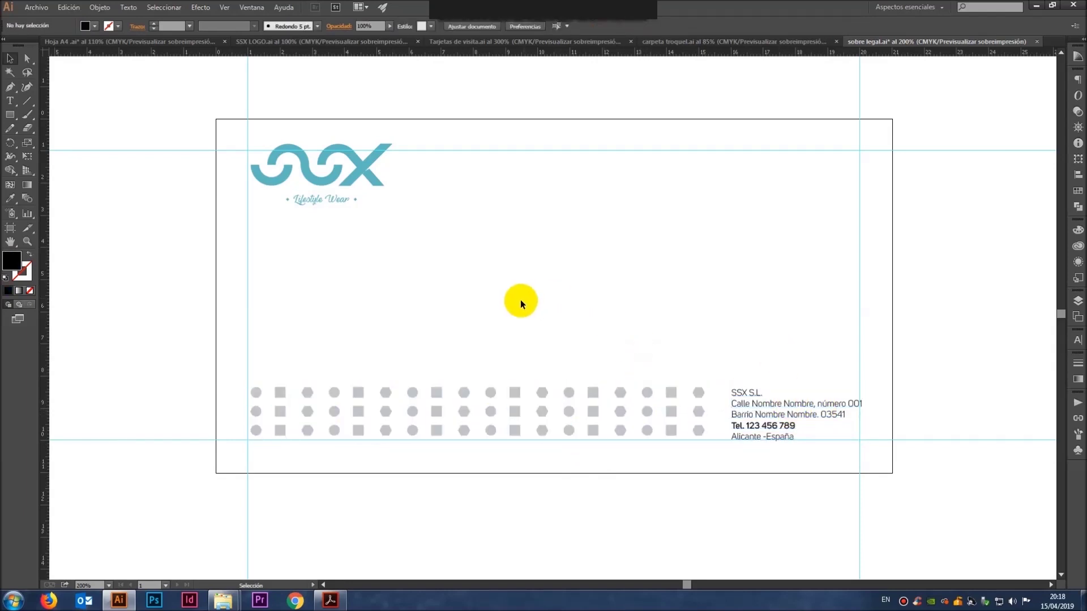
# Step: Nudge the dot pattern and the SSX logo flush against the margin guides
pyautogui.click(306, 411)
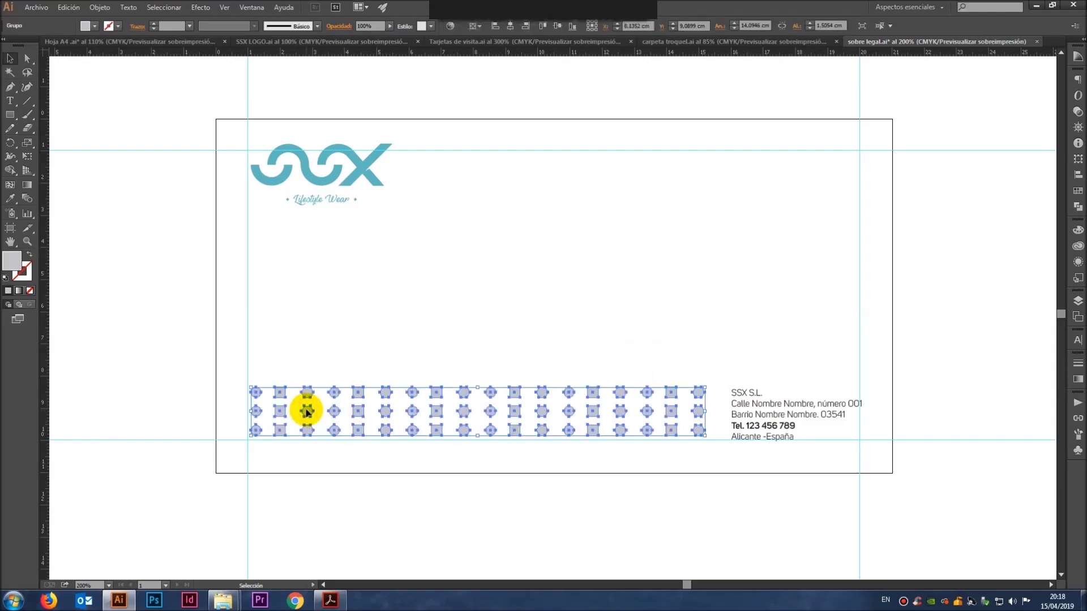
pyautogui.press('Left')
pyautogui.press('Left')
pyautogui.click(289, 146)
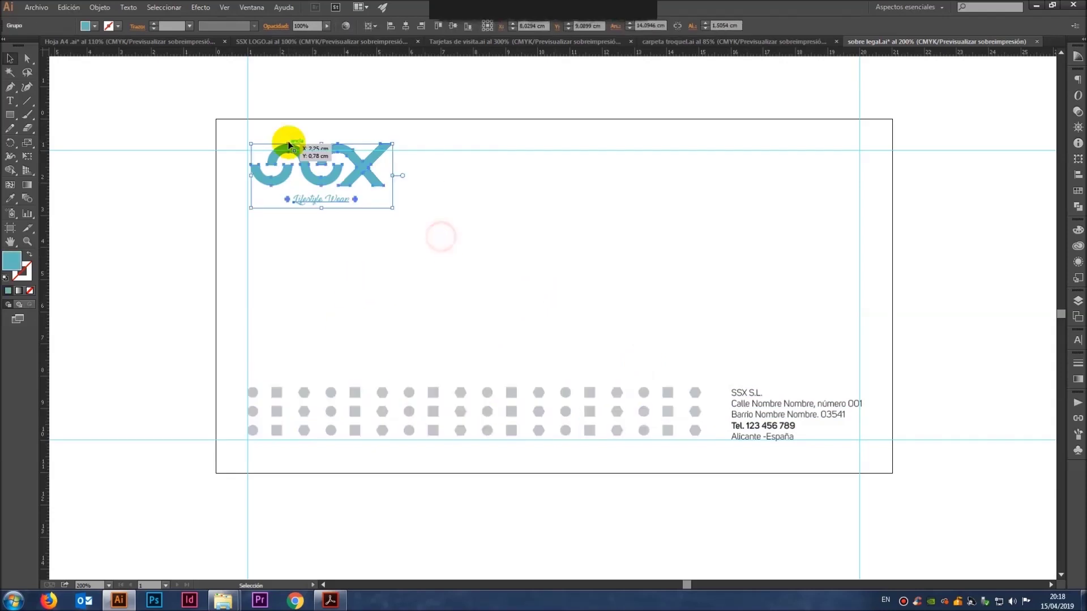
pyautogui.press('Down')
pyautogui.press('Down')
pyautogui.press('Left')
pyautogui.press('Left')
pyautogui.click(638, 235)
# Step: Hide the guides and save the envelope
pyautogui.rightClick(549, 165)
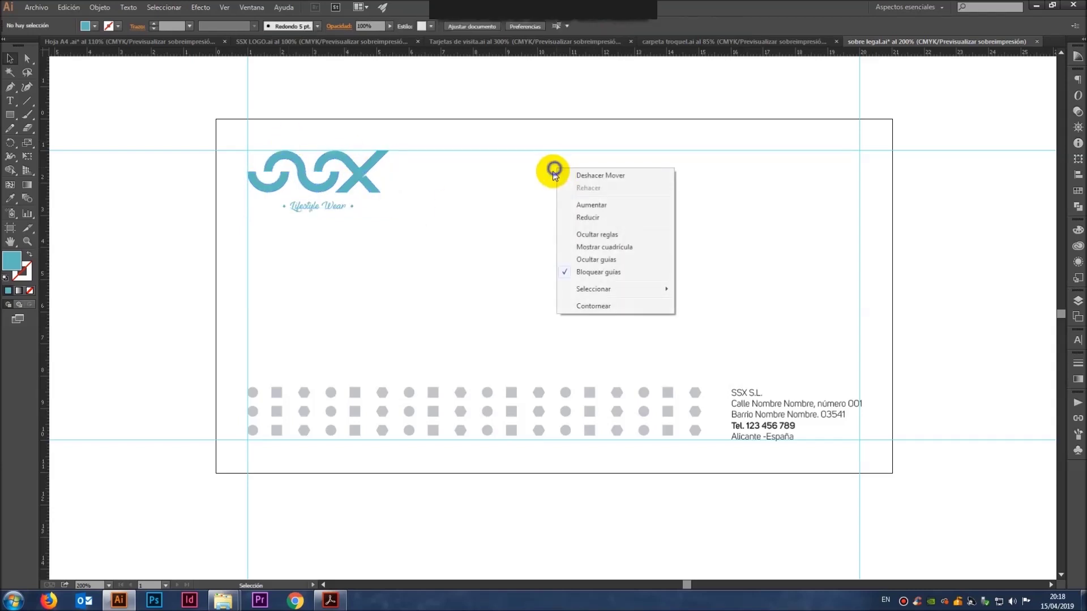
pyautogui.click(608, 259)
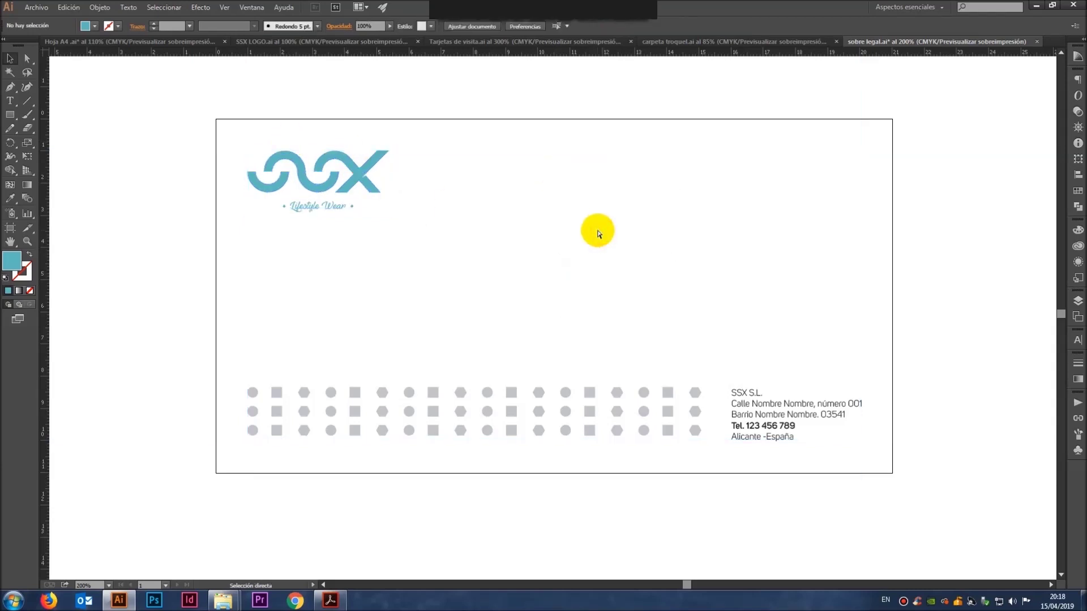
pyautogui.hotkey('ctrl', 's')
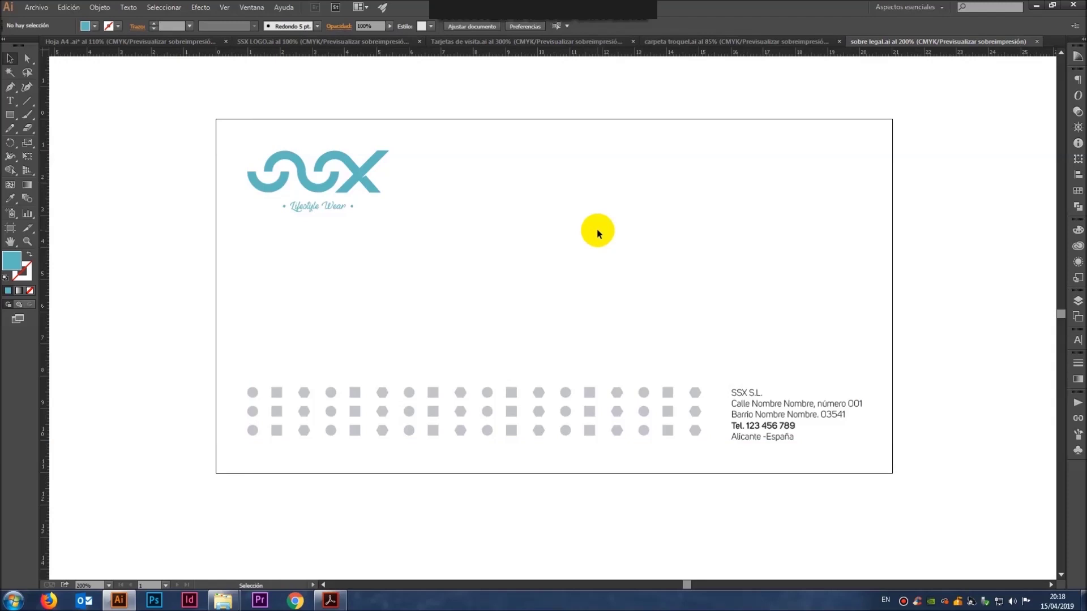
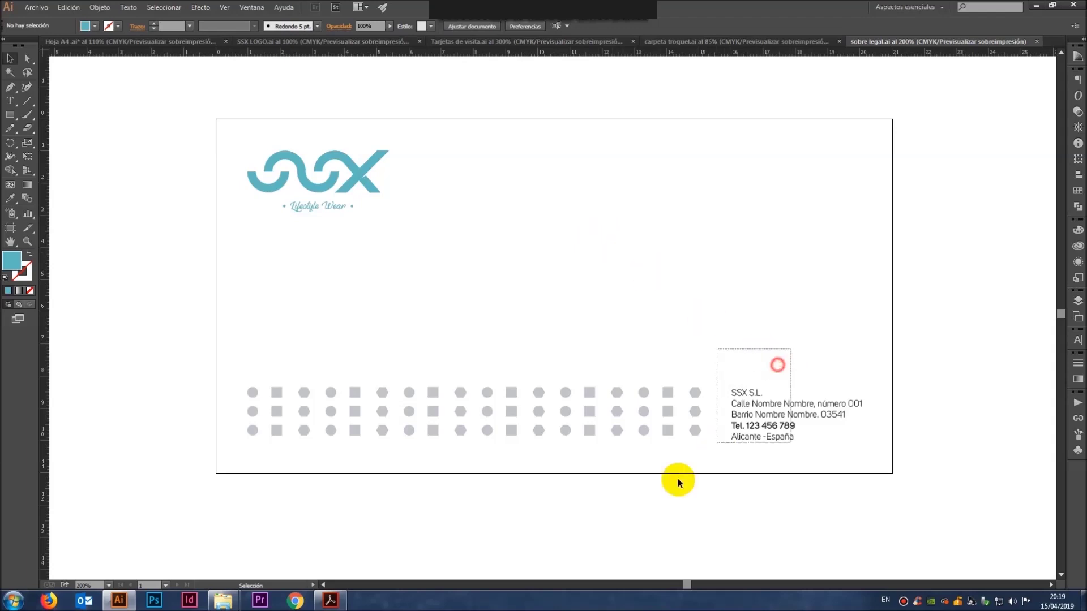
# Step: Clear the envelope selection, save the Hoja A4 letterhead, and bring up Tarjetas de visita
pyautogui.moveTo(782, 288); pyautogui.dragTo(654, 498)
pyautogui.click(667, 368)
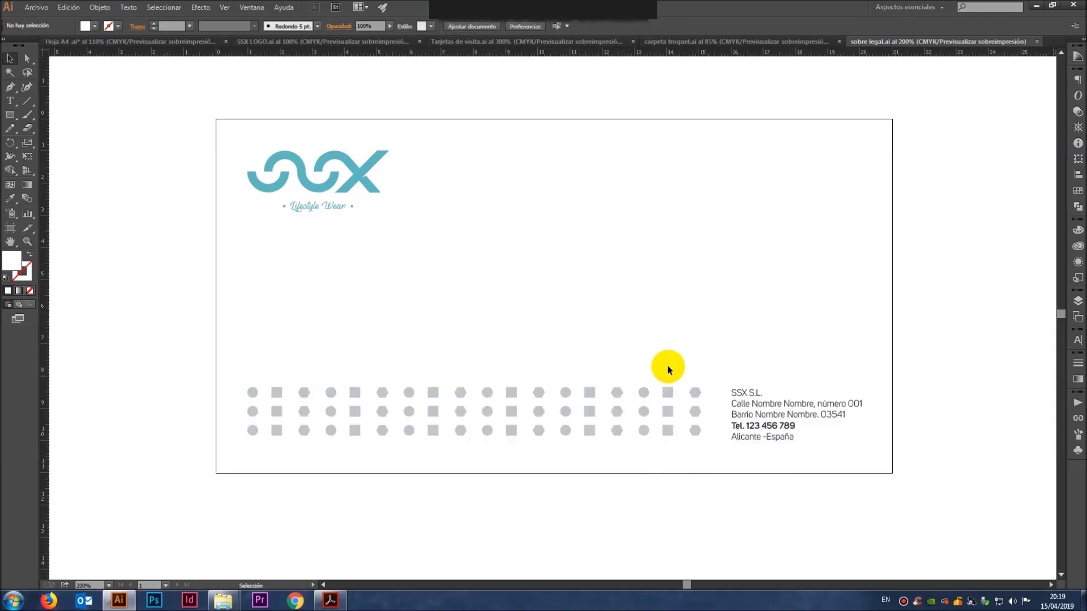
pyautogui.click(177, 42)
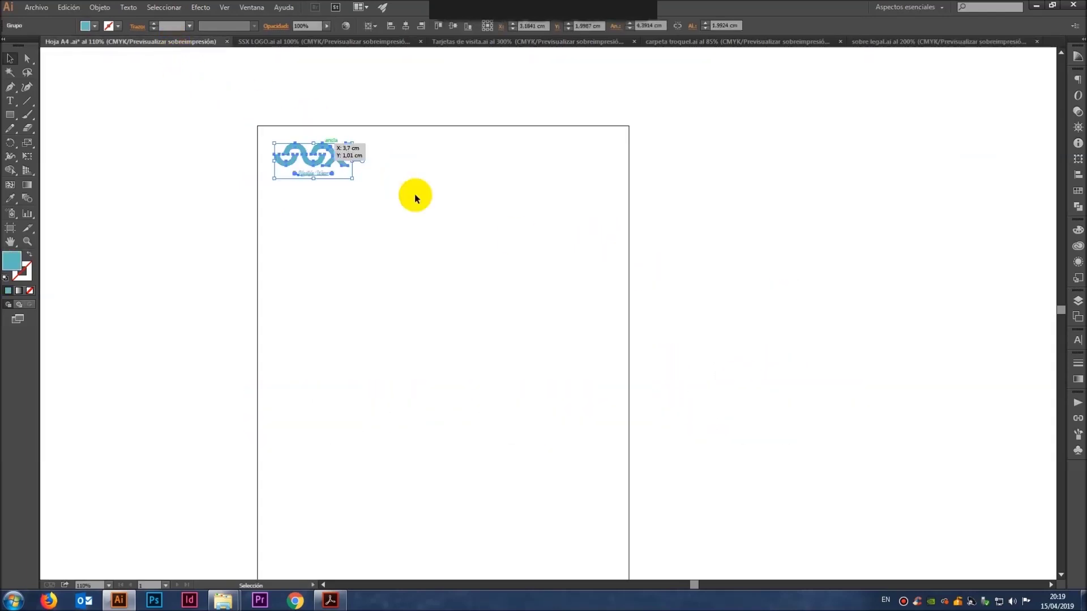
pyautogui.moveTo(468, 352)
pyautogui.mouseDown()
pyautogui.moveTo(484, 269)
pyautogui.moveTo(481, 282)
pyautogui.mouseUp()
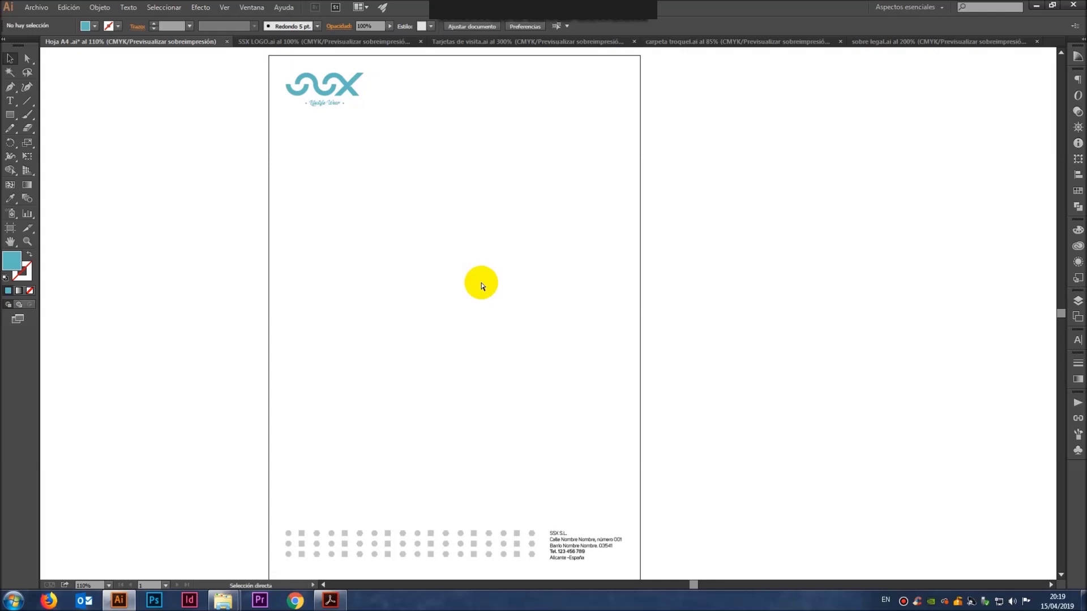
pyautogui.hotkey('ctrl', 's')
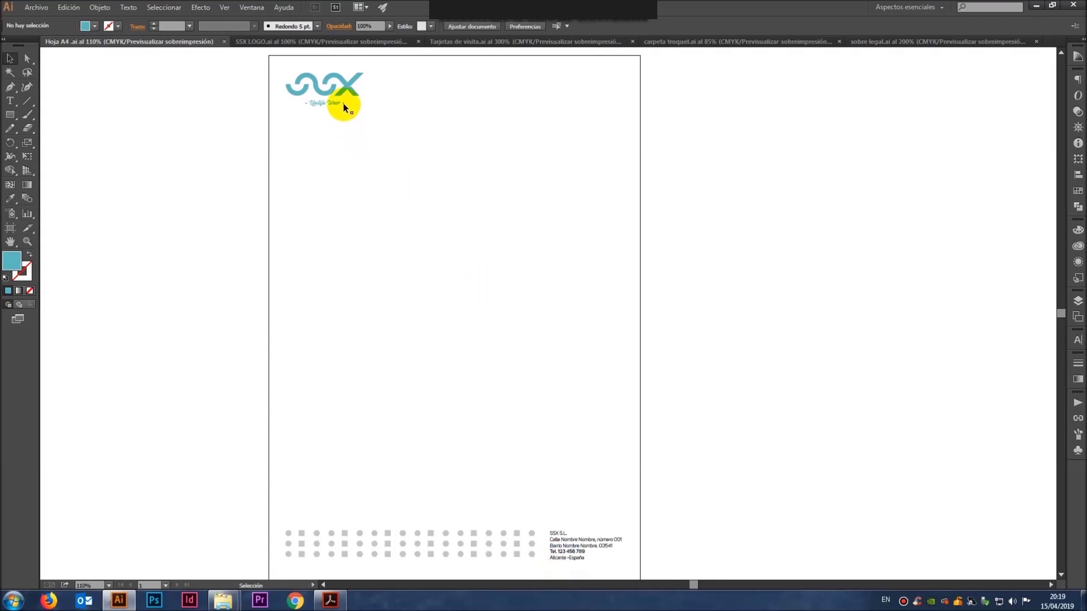
pyautogui.click(520, 42)
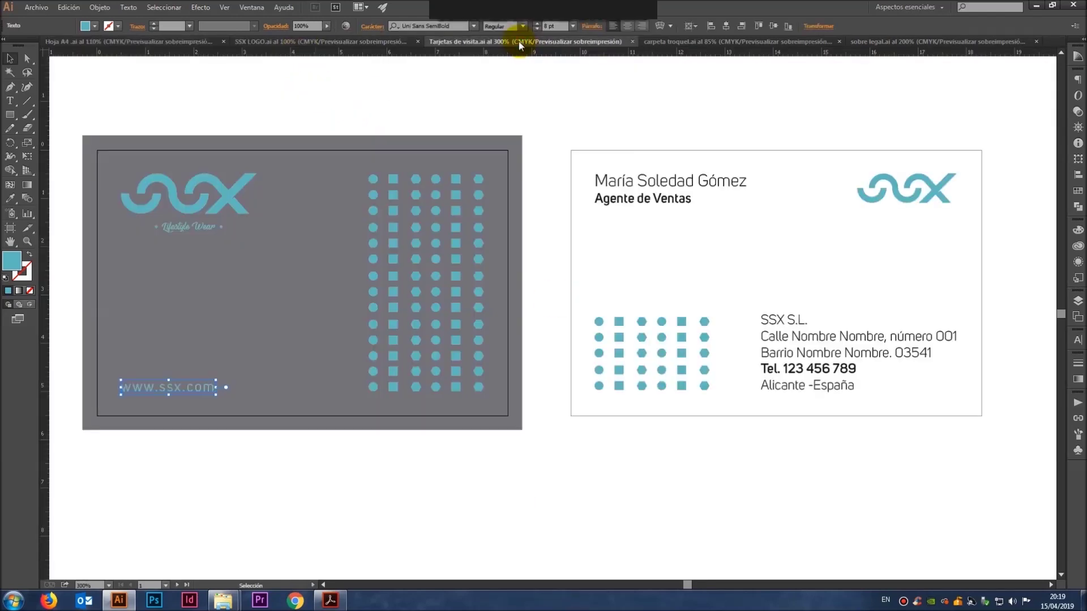
pyautogui.click(180, 488)
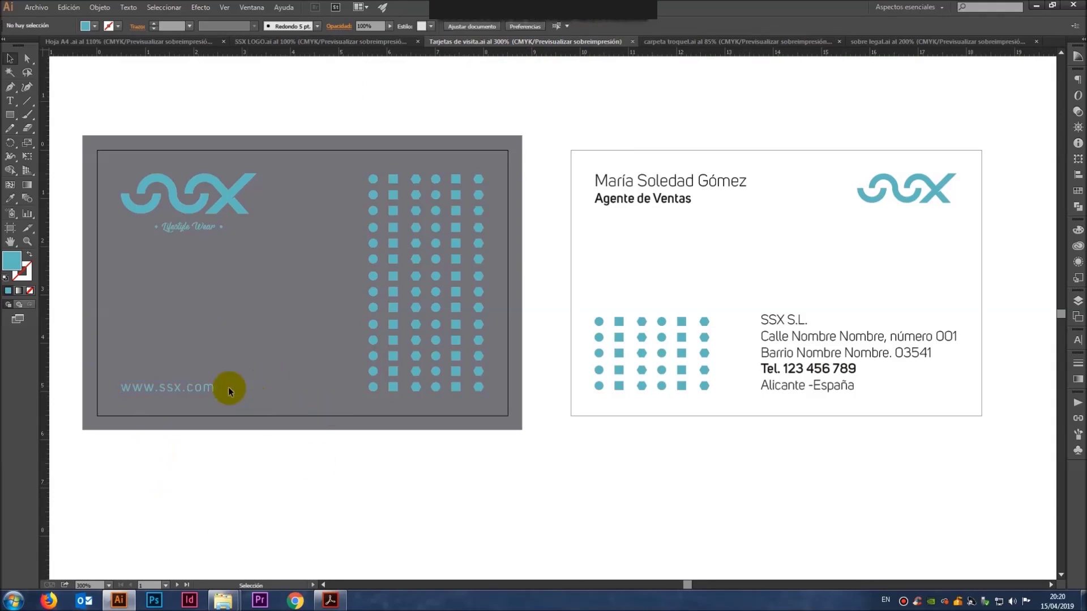
pyautogui.click(201, 389)
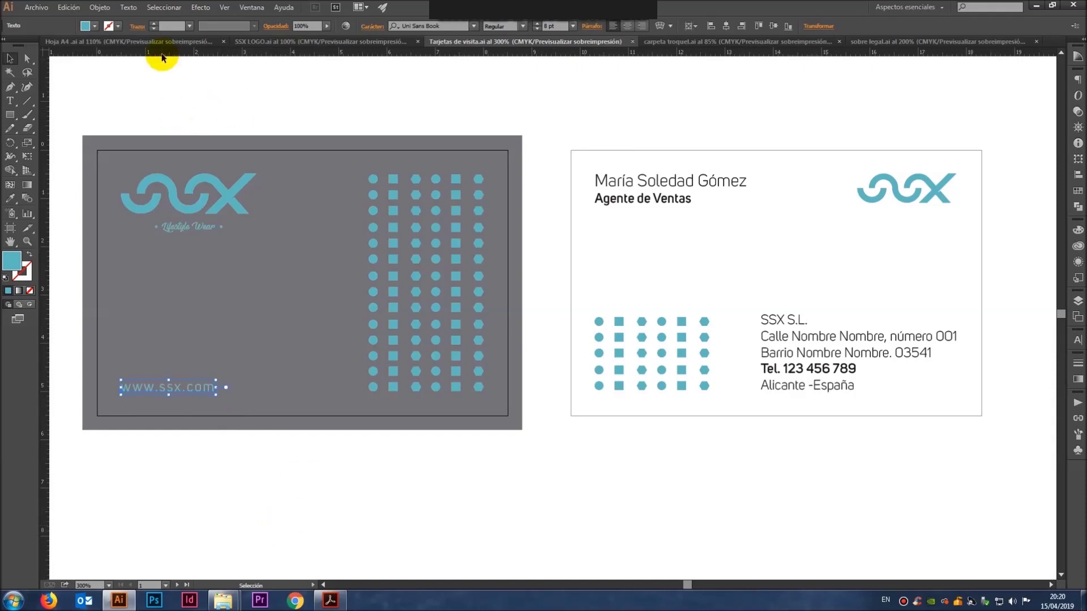
pyautogui.click(161, 42)
pyautogui.hotkey('ctrl', 'v')
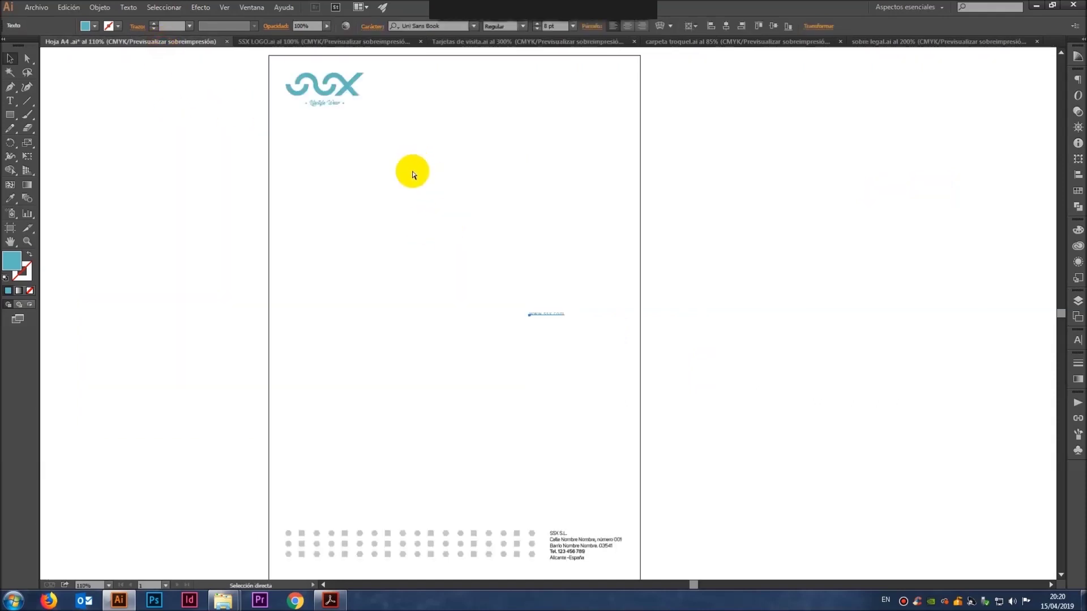
pyautogui.moveTo(539, 314)
pyautogui.mouseDown()
pyautogui.moveTo(410, 105)
pyautogui.moveTo(384, 106)
pyautogui.mouseUp()
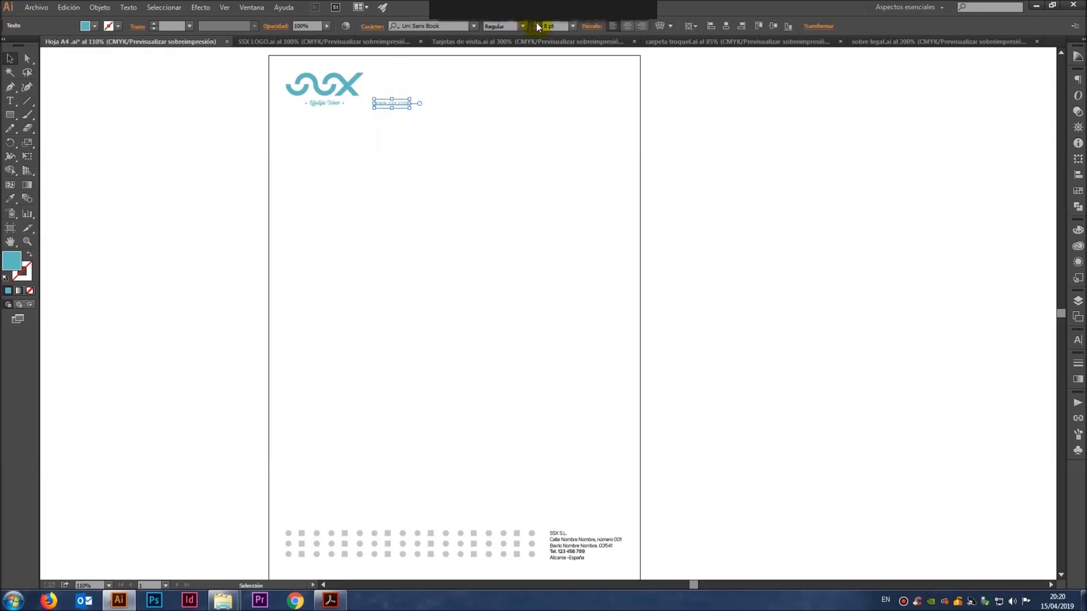
pyautogui.click(514, 150)
pyautogui.moveTo(398, 106)
pyautogui.mouseDown()
pyautogui.moveTo(359, 105)
pyautogui.moveTo(368, 110)
pyautogui.mouseUp()
pyautogui.moveTo(367, 109); pyautogui.dragTo(595, 105)
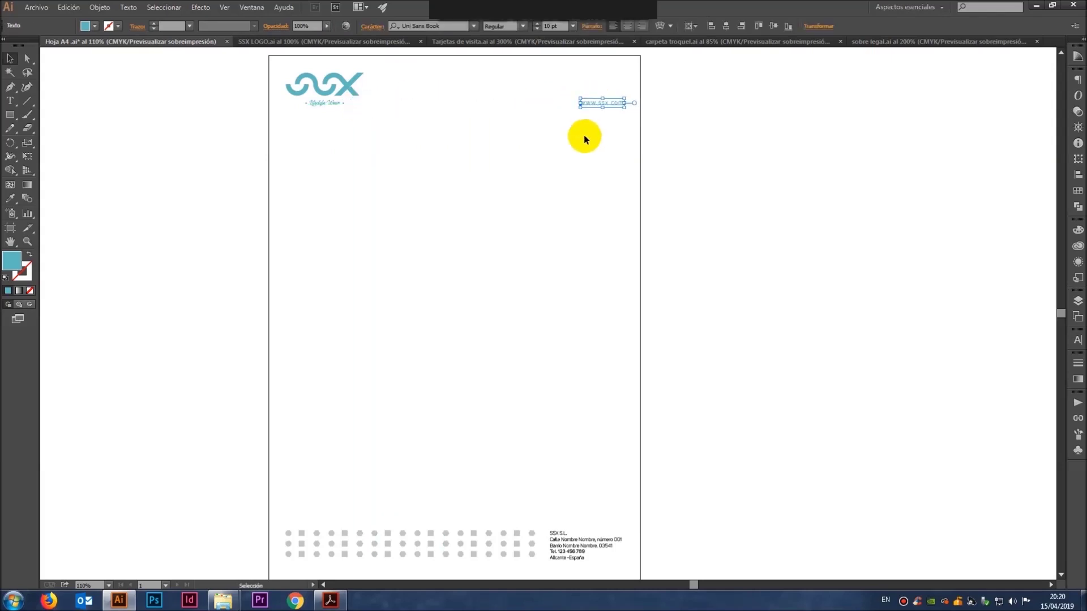
pyautogui.click(582, 135)
pyautogui.rightClick(529, 104)
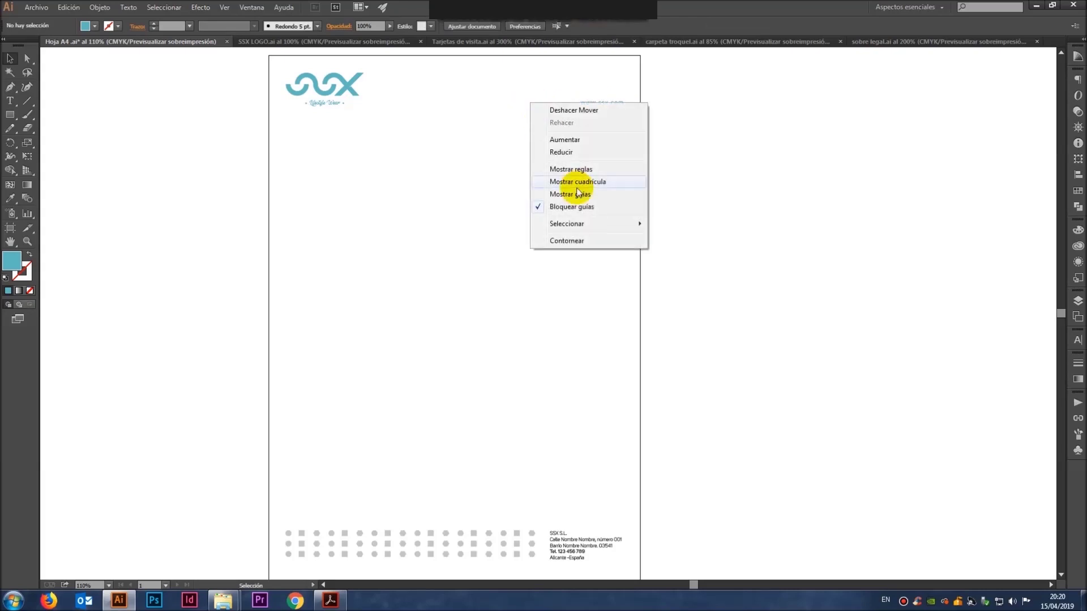
pyautogui.click(564, 194)
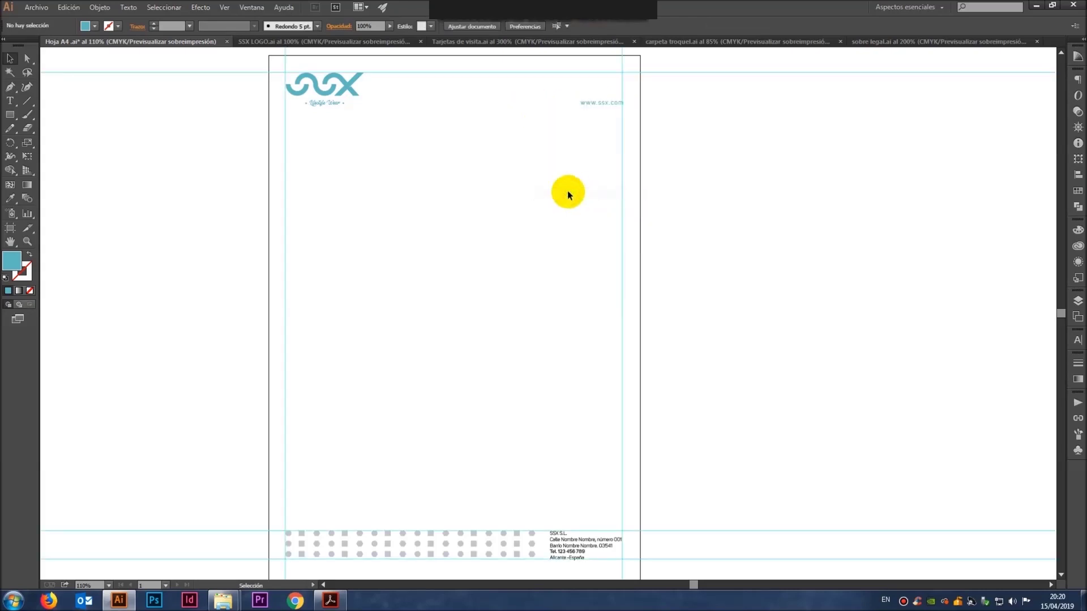
pyautogui.click(600, 101)
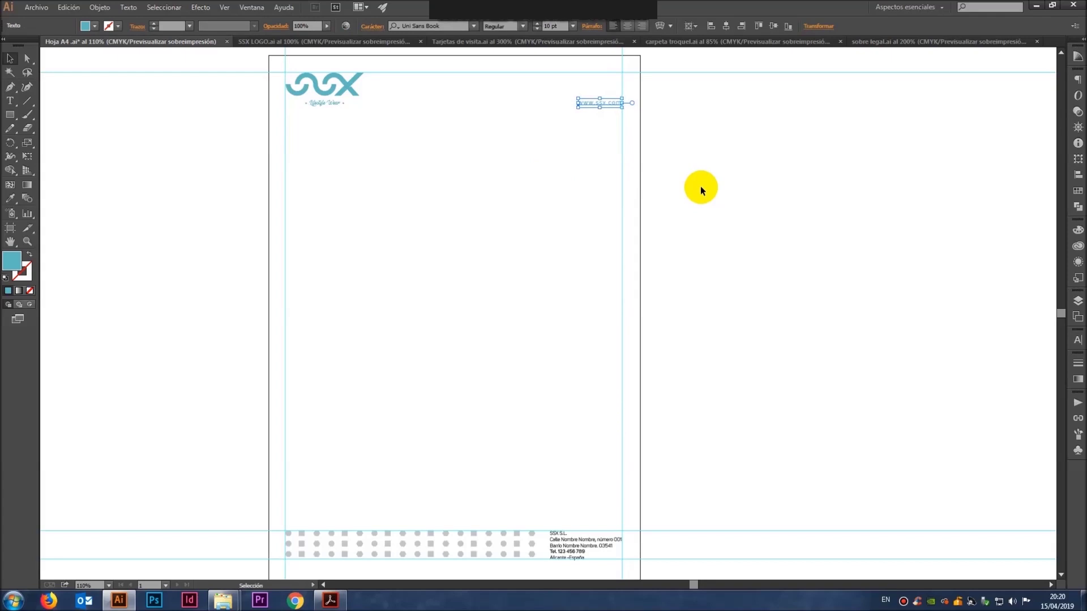
pyautogui.click(701, 190)
pyautogui.moveTo(603, 104); pyautogui.dragTo(604, 75)
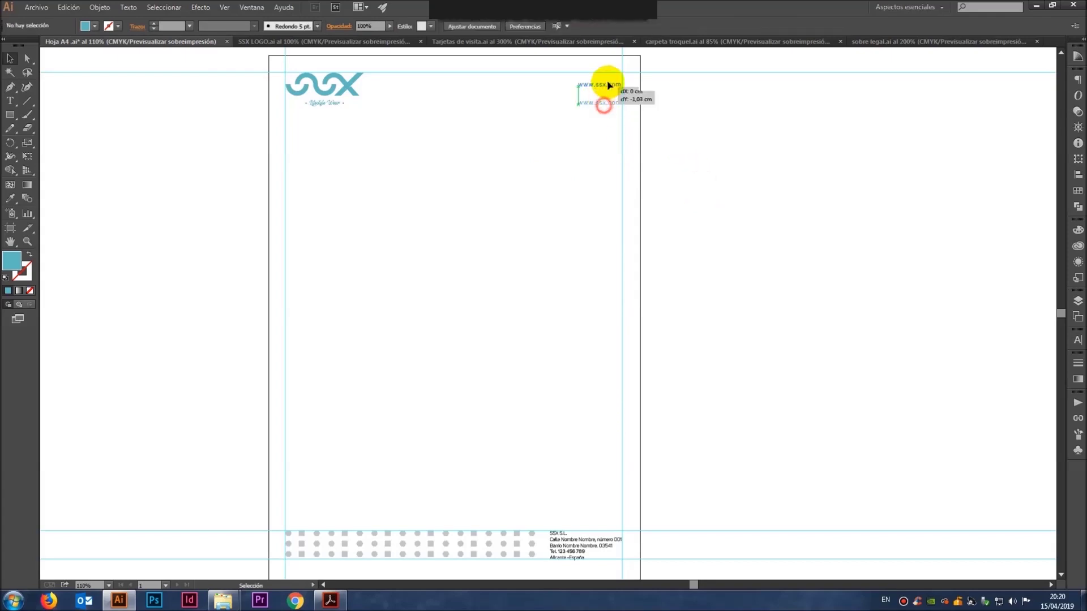
pyautogui.click(599, 118)
pyautogui.rightClick(561, 100)
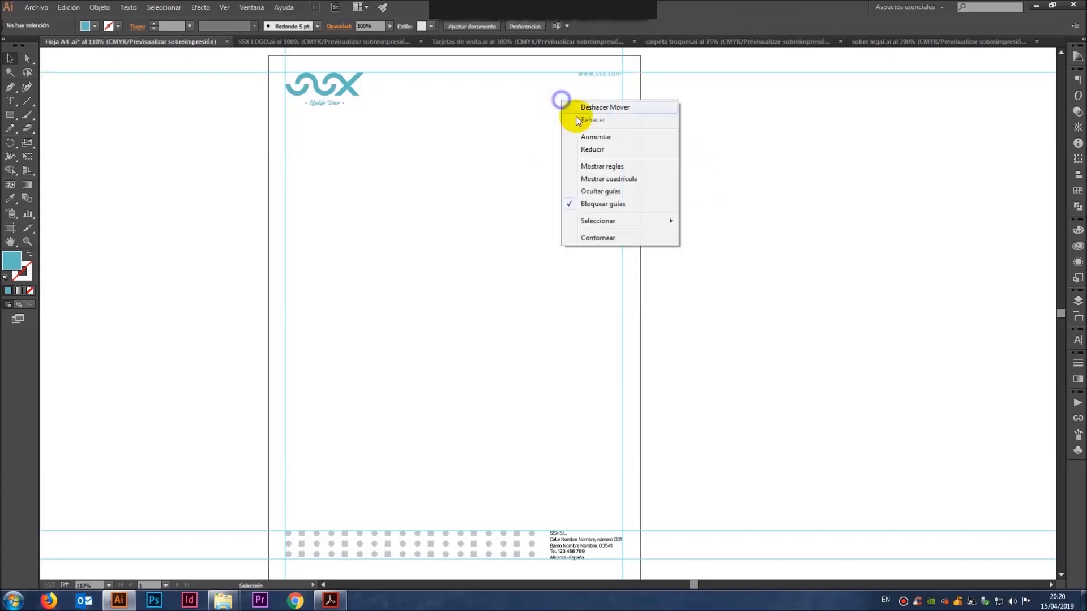
pyautogui.click(606, 187)
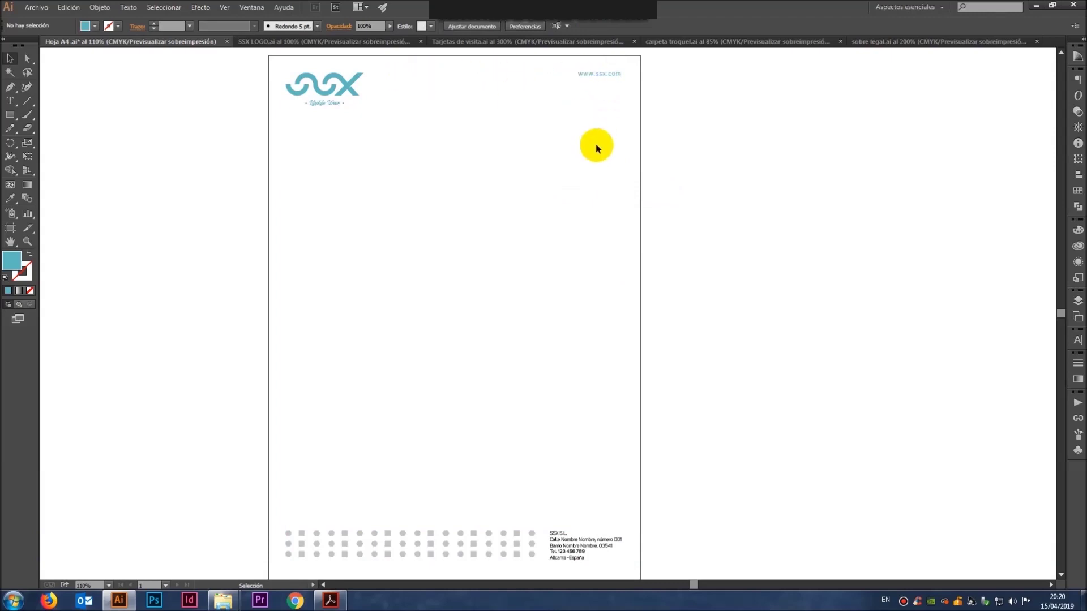
pyautogui.hotkey('ctrl', 'z')
pyautogui.click(594, 175)
pyautogui.rightClick(553, 115)
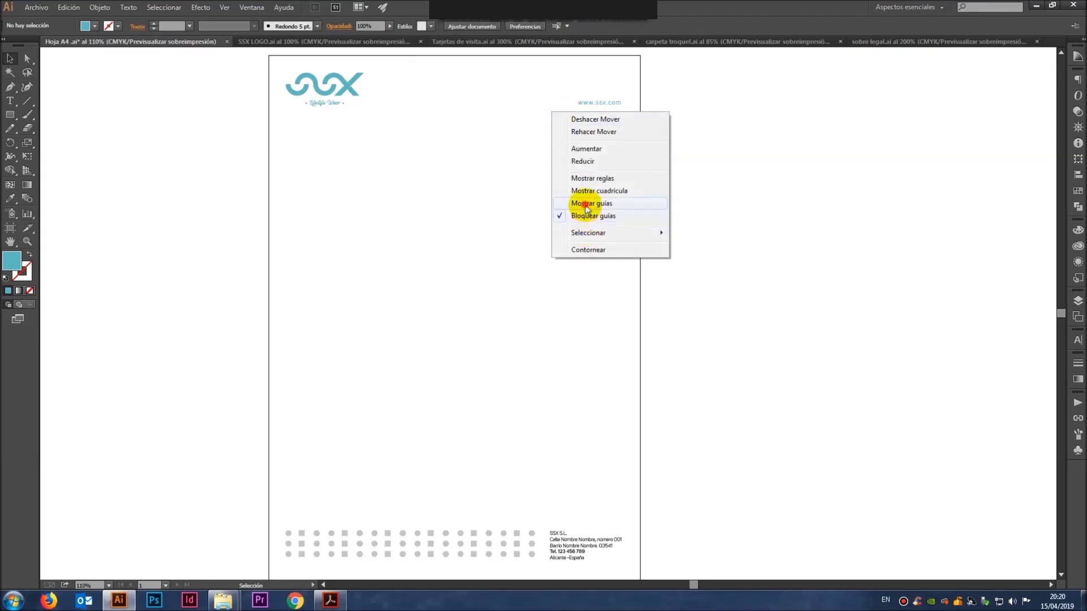
pyautogui.click(583, 204)
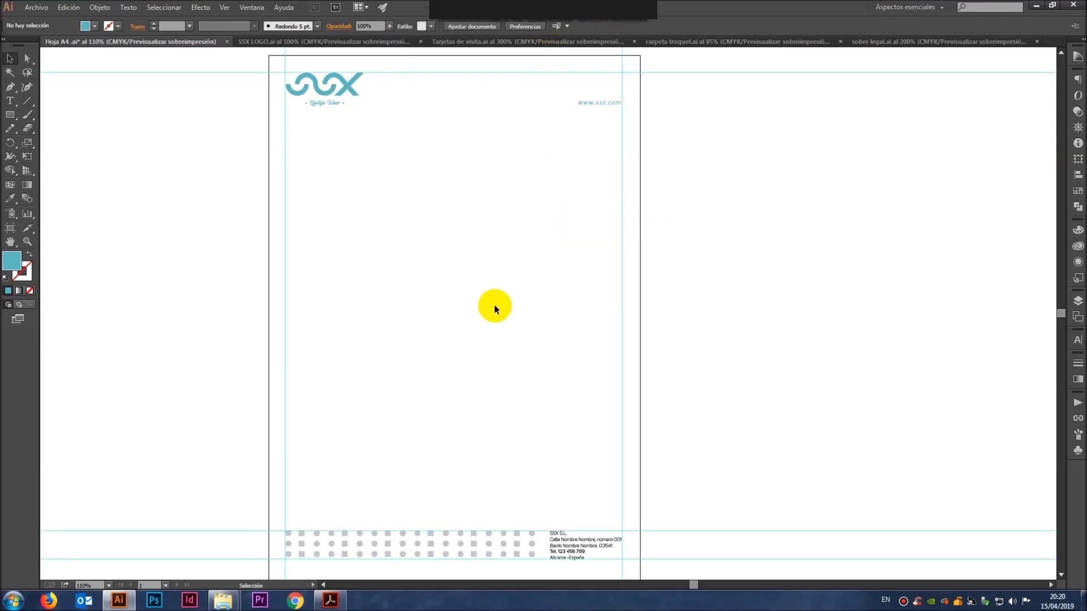
# Step: Turn on rulers and place a horizontal guide along the SSX logo's bottom edge
pyautogui.hotkey('ctrl', 'r')
pyautogui.moveTo(502, 109); pyautogui.dragTo(531, 213)
pyautogui.keyDown('ctrl'); pyautogui.click(532, 215); pyautogui.keyUp('ctrl')
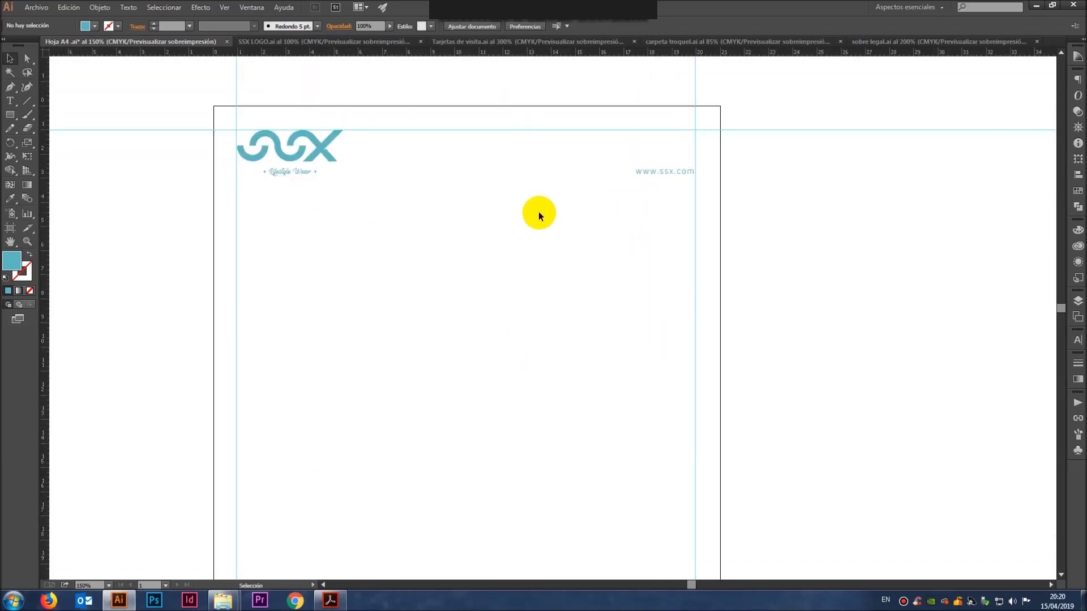
pyautogui.moveTo(541, 54); pyautogui.dragTo(538, 165)
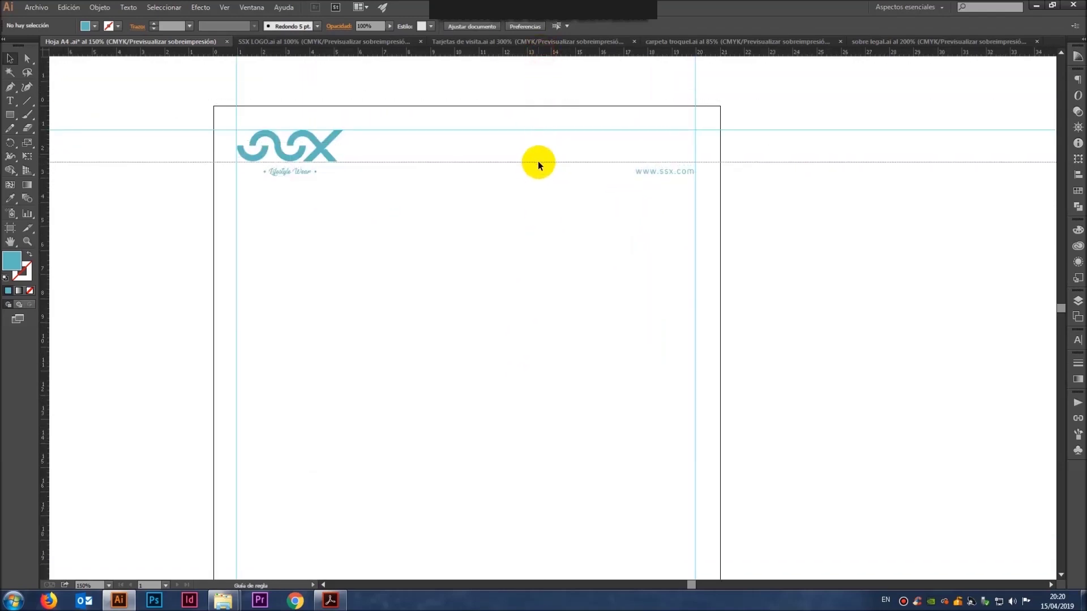
pyautogui.moveTo(538, 164); pyautogui.dragTo(538, 163)
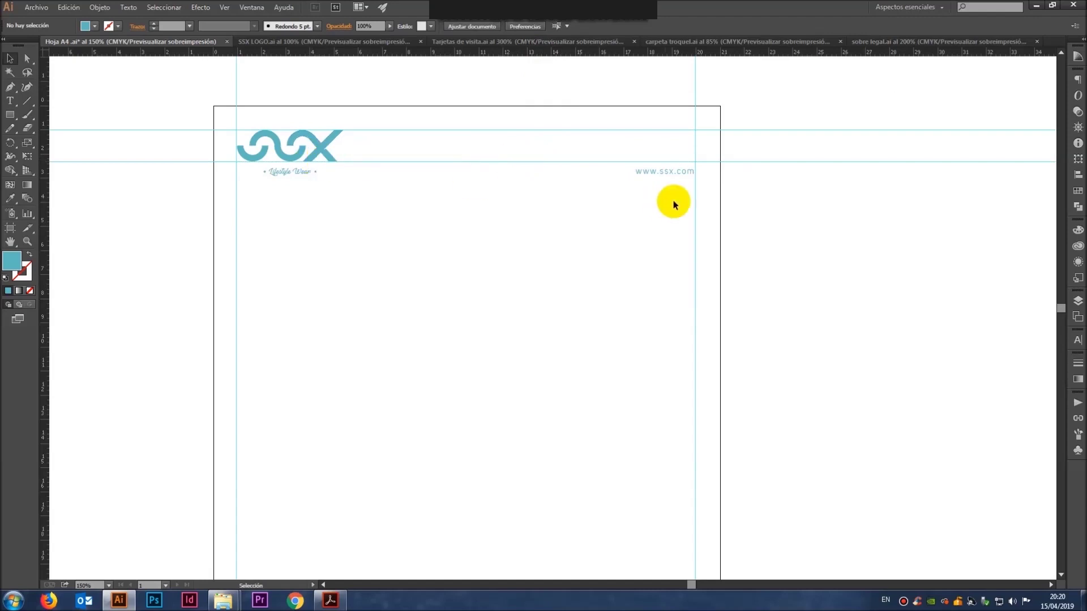
pyautogui.click(668, 177)
pyautogui.press('Up')
pyautogui.press('Up')
pyautogui.press('Up')
pyautogui.press('Up')
pyautogui.press('Up')
pyautogui.press('Up')
pyautogui.press('Up')
pyautogui.press('Up')
pyautogui.press('Up')
pyautogui.press('Up')
pyautogui.press('Up')
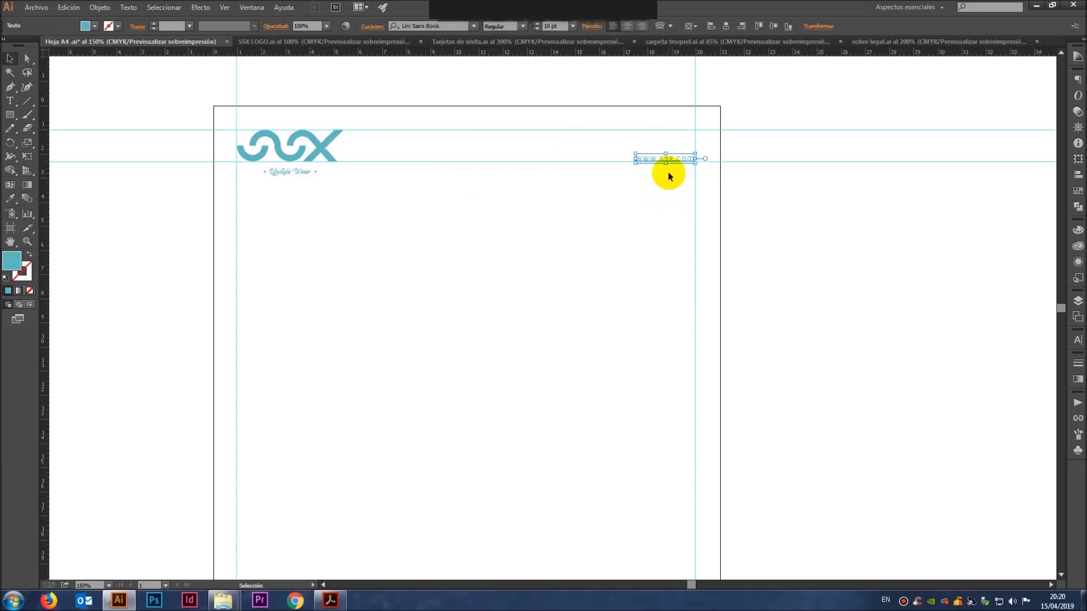
pyautogui.click(656, 274)
pyautogui.hotkey('ctrl', '0')
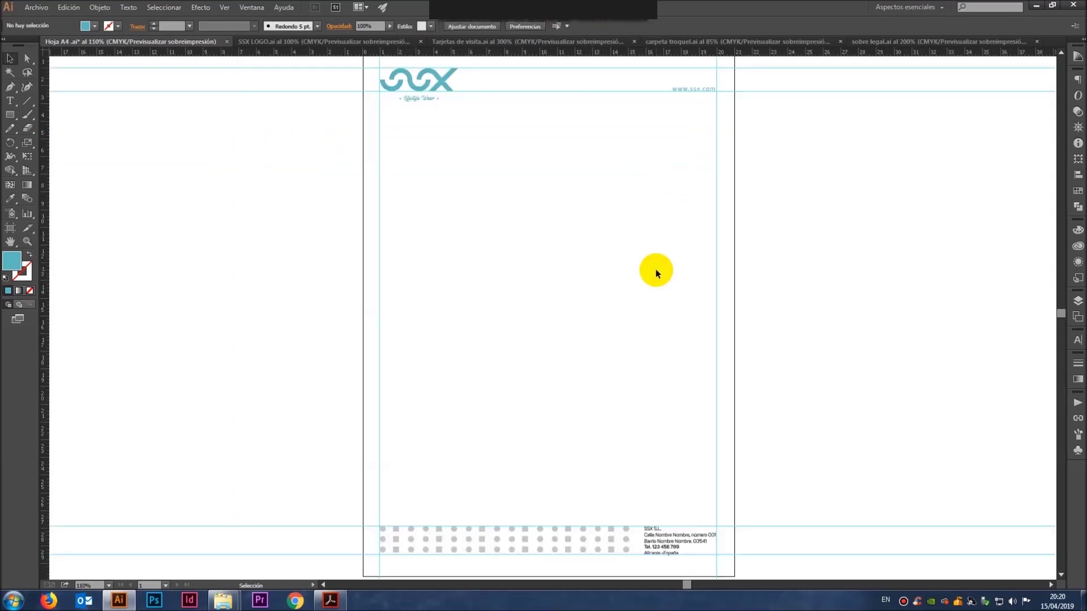
# Step: Save the letterhead, hide its rulers and guides, and switch to sobre legal.ai
pyautogui.hotkey('ctrl', 's')
pyautogui.moveTo(648, 261); pyautogui.dragTo(589, 266)
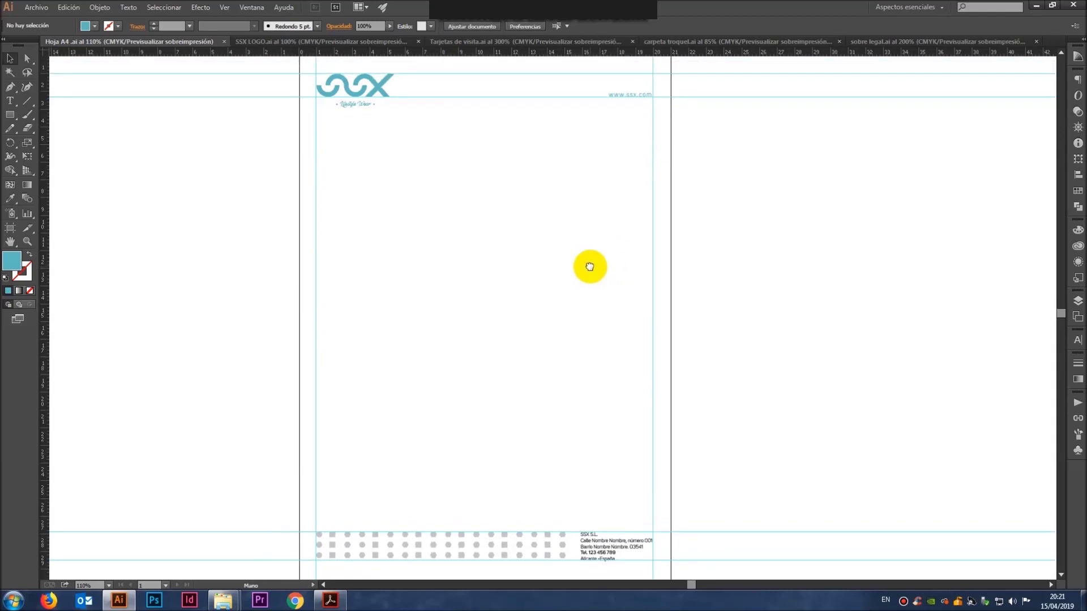
pyautogui.hotkey('ctrl', 'r')
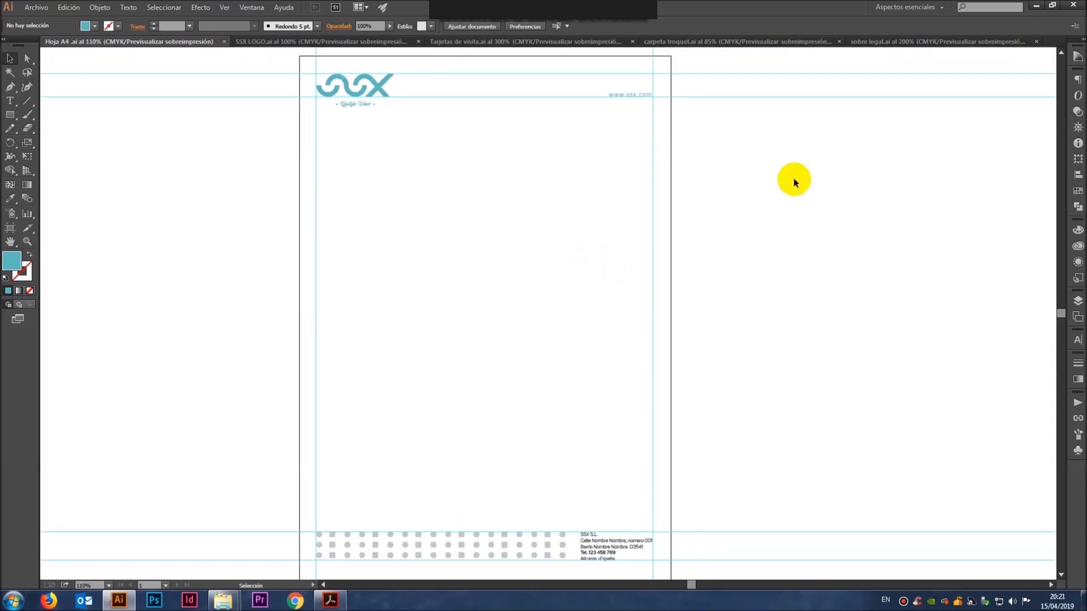
pyautogui.rightClick(766, 145)
pyautogui.click(820, 235)
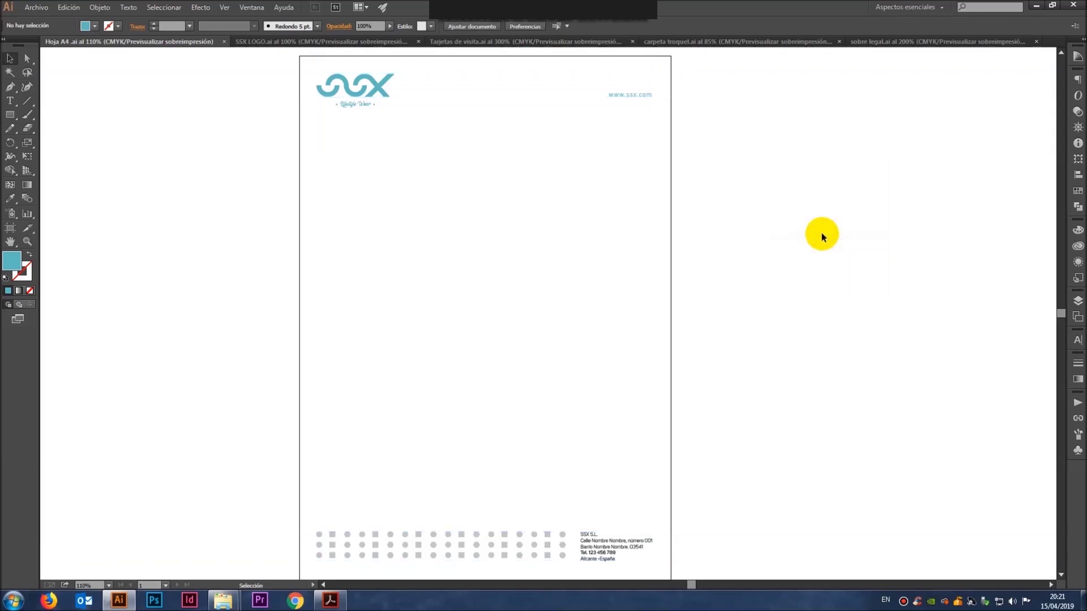
pyautogui.moveTo(566, 279); pyautogui.dragTo(566, 274)
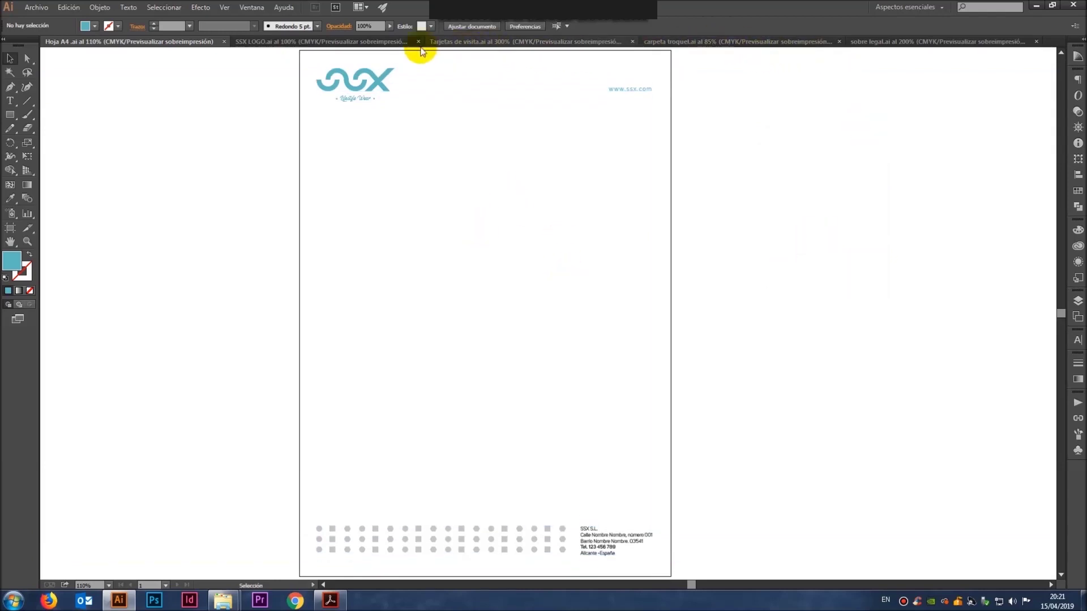
pyautogui.click(907, 41)
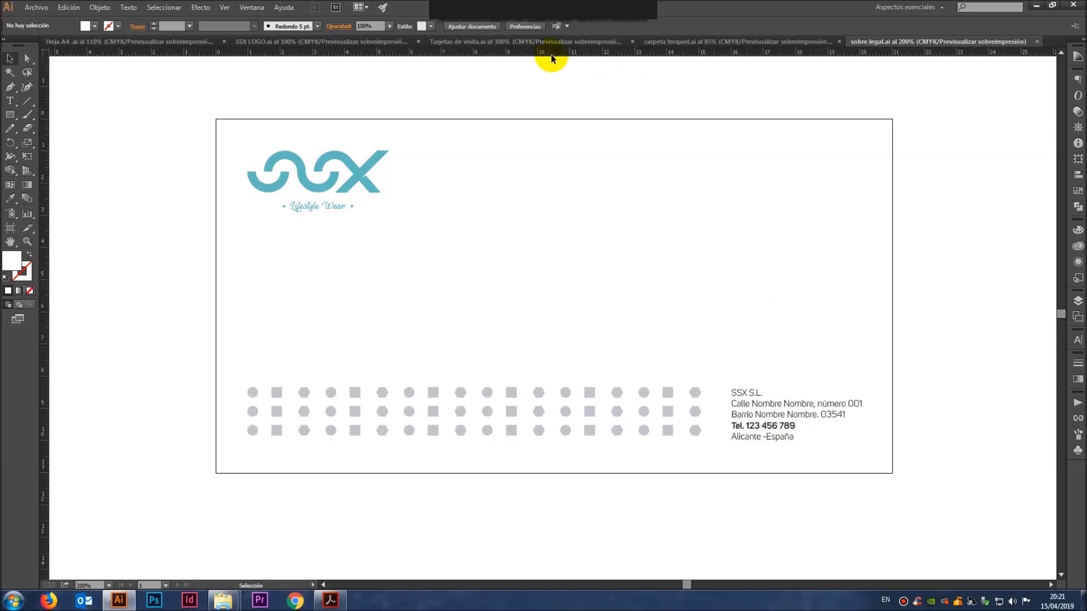
pyautogui.click(179, 42)
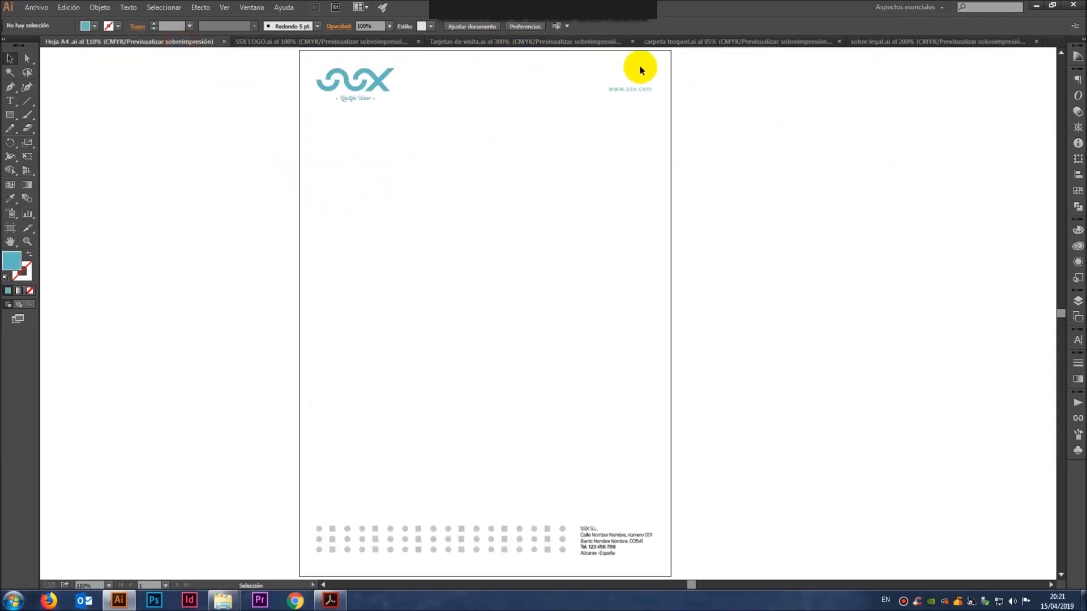
pyautogui.moveTo(594, 68); pyautogui.dragTo(725, 130)
pyautogui.hotkey('ctrl', 'c')
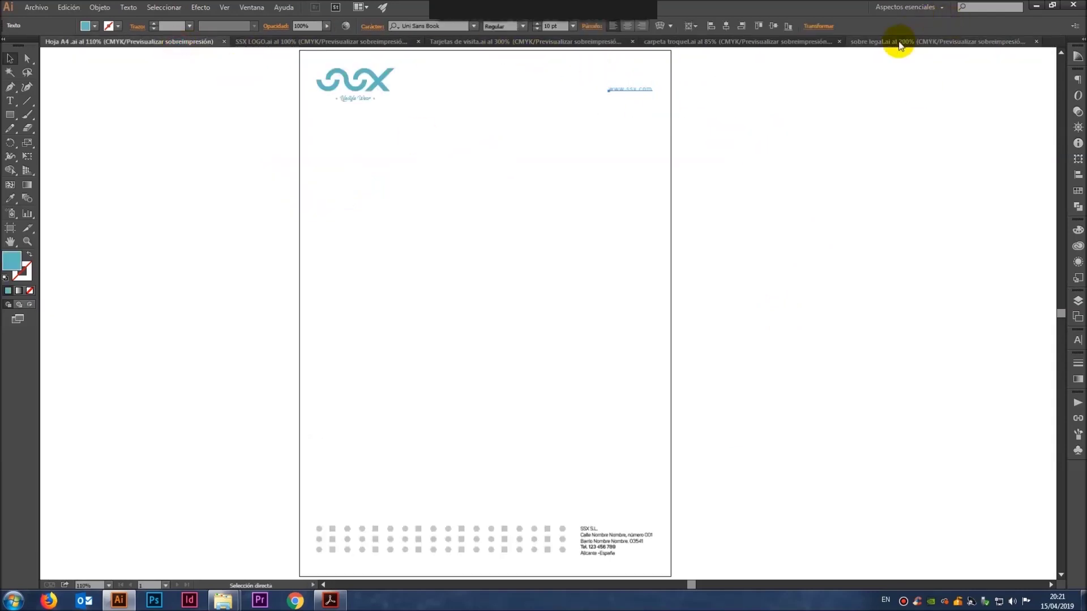
pyautogui.click(891, 41)
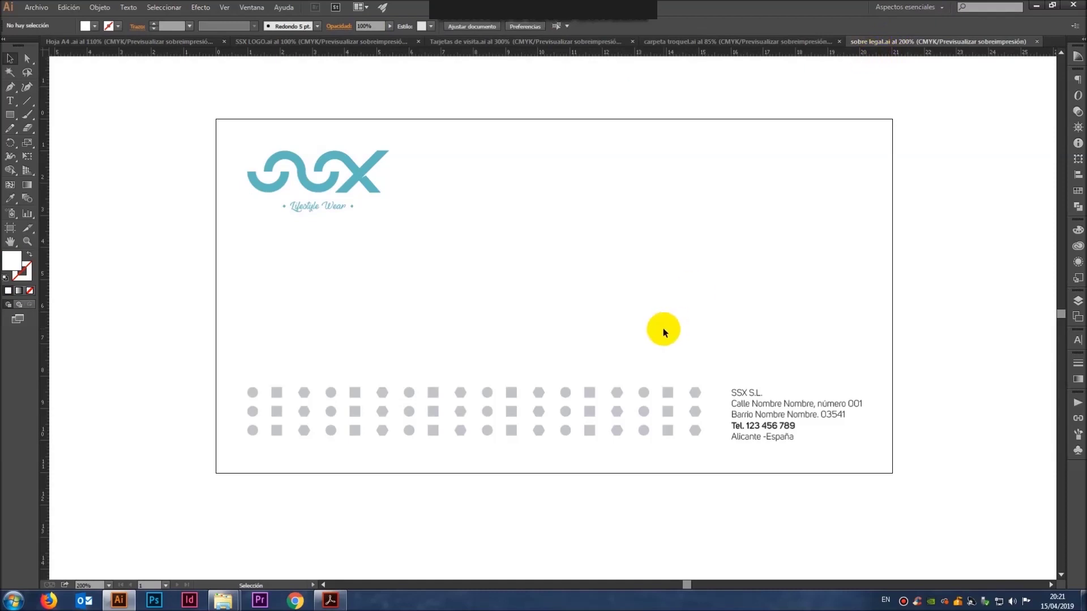
pyautogui.hotkey('ctrl', 'v')
pyautogui.click(656, 327)
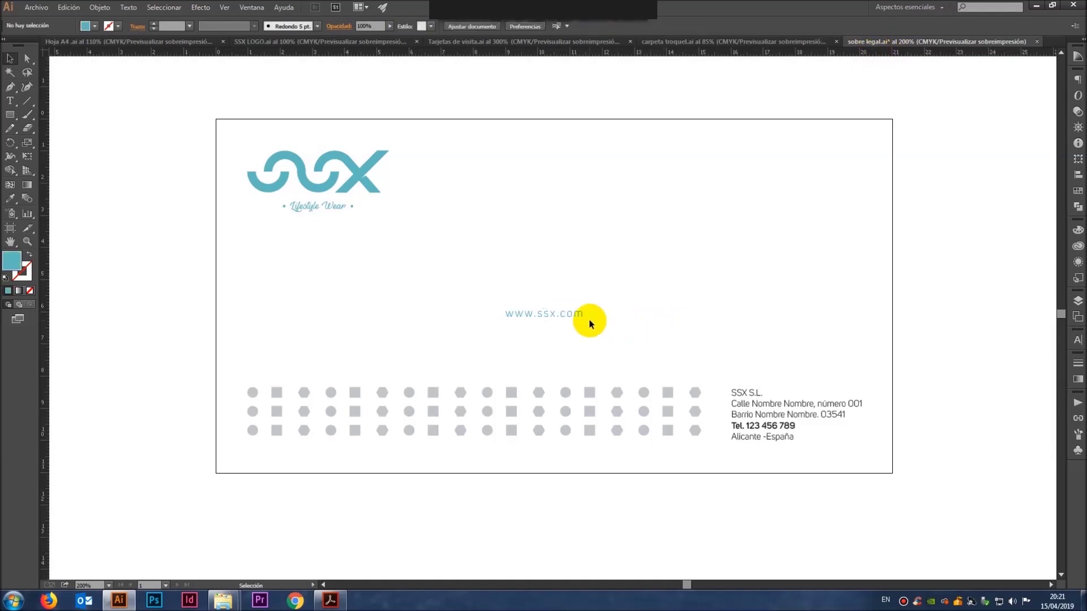
pyautogui.moveTo(572, 312)
pyautogui.mouseDown()
pyautogui.moveTo(462, 188)
pyautogui.moveTo(826, 191)
pyautogui.mouseUp()
pyautogui.click(730, 170)
# Step: With guides shown, shrink the address font, add a matching guide, nudge it right, and save
pyautogui.rightClick(724, 149)
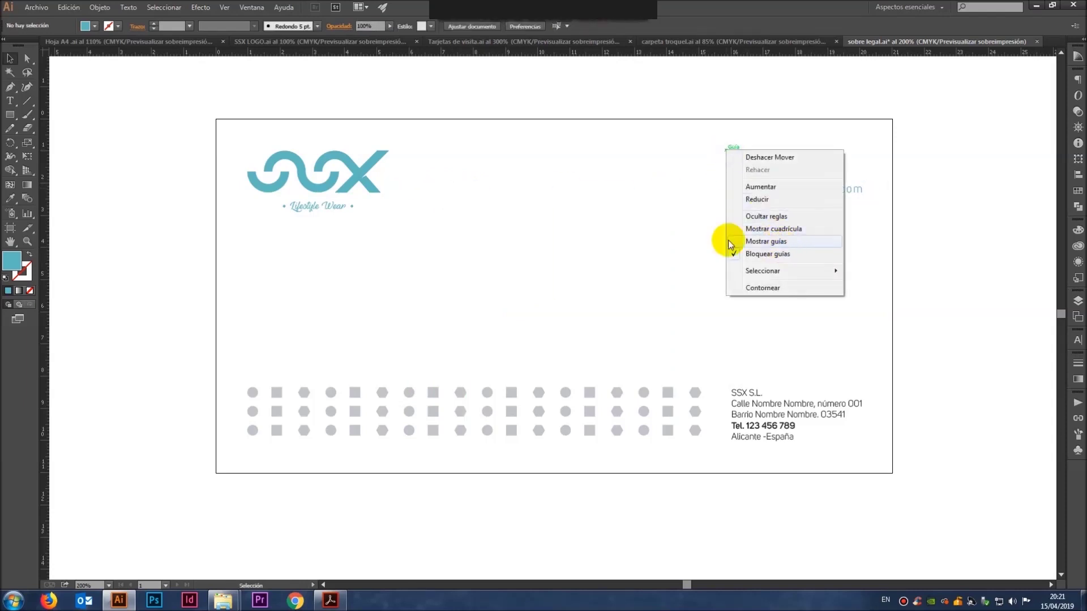
pyautogui.click(753, 241)
pyautogui.click(791, 406)
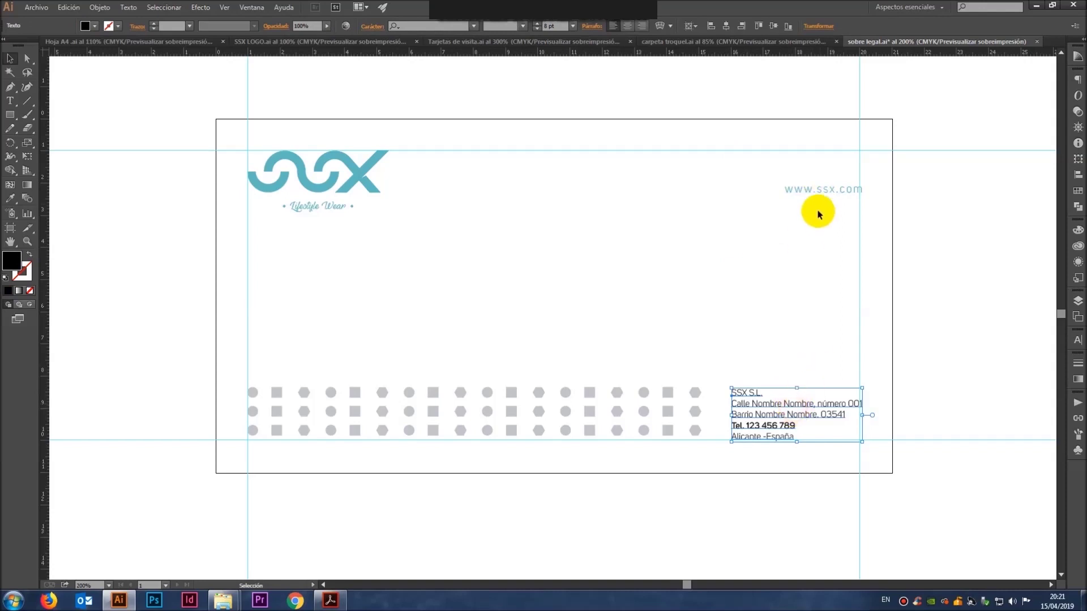
pyautogui.click(820, 190)
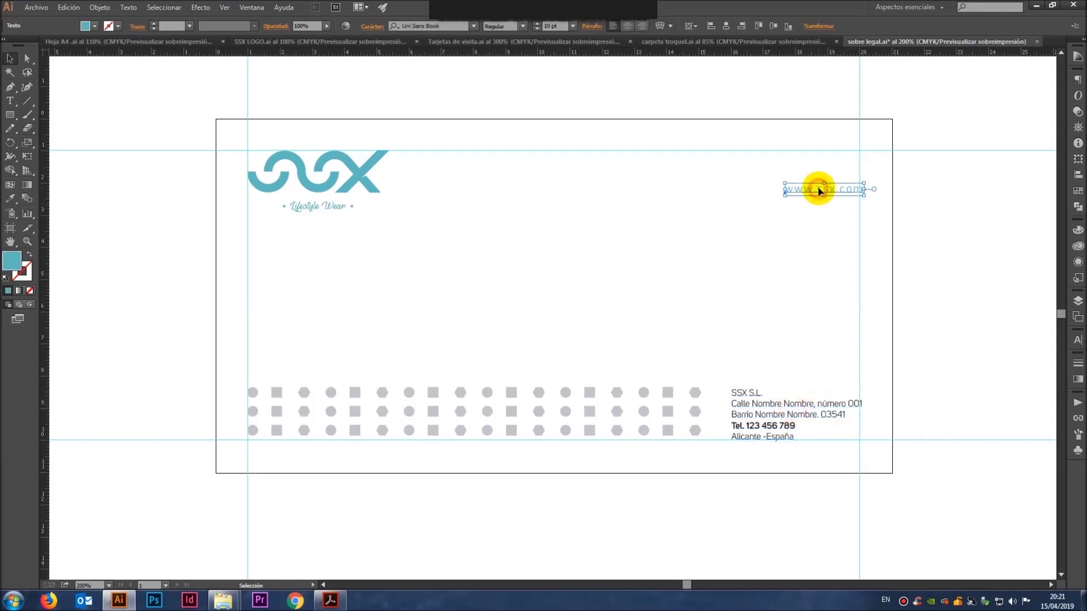
pyautogui.click(536, 28)
pyautogui.click(537, 28)
pyautogui.click(731, 240)
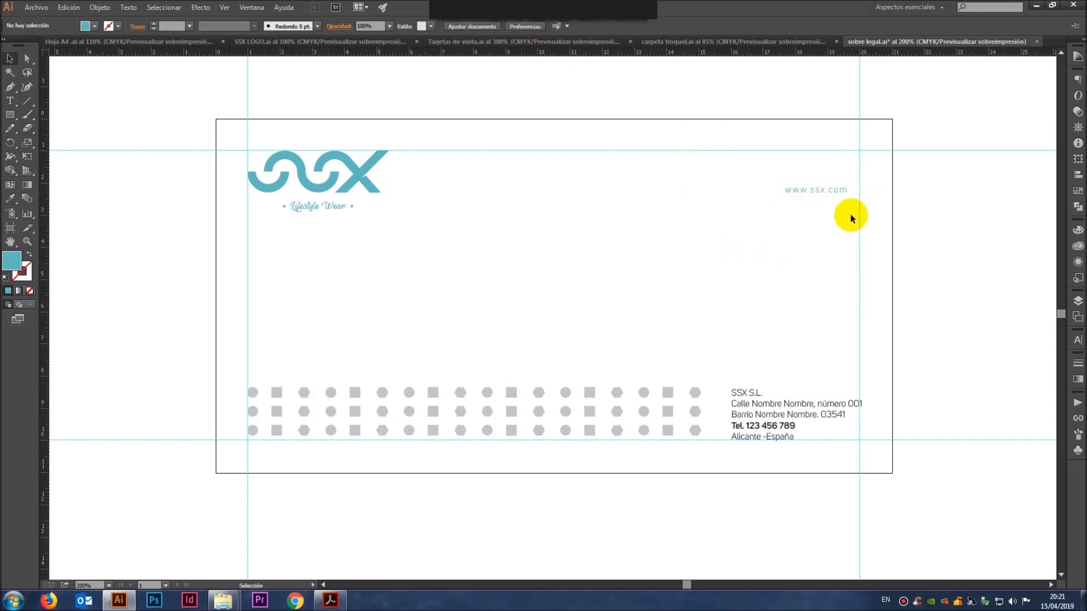
pyautogui.click(831, 189)
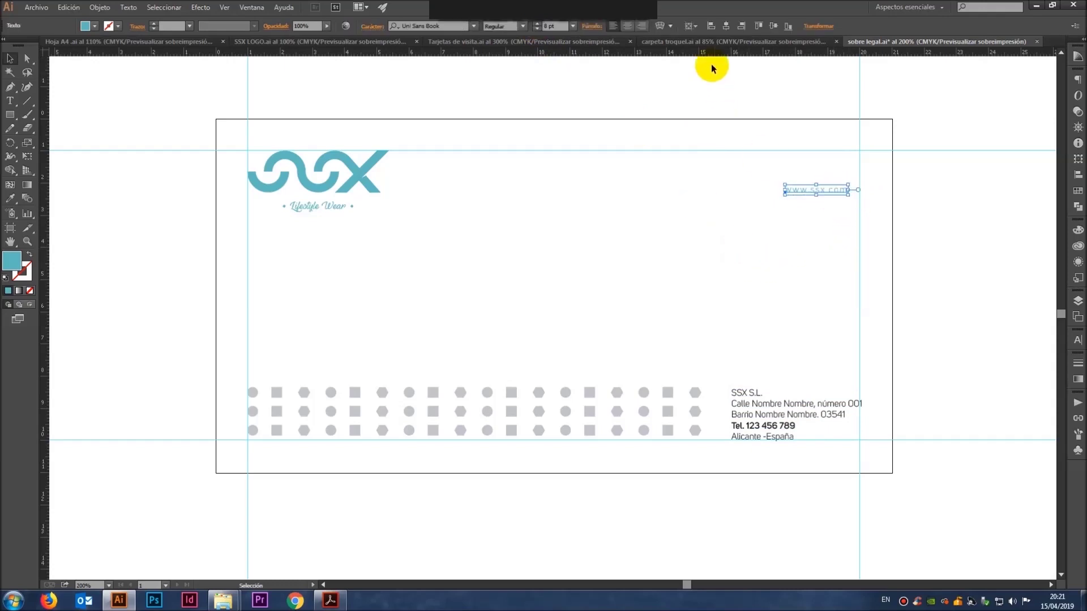
pyautogui.moveTo(711, 56); pyautogui.dragTo(681, 192)
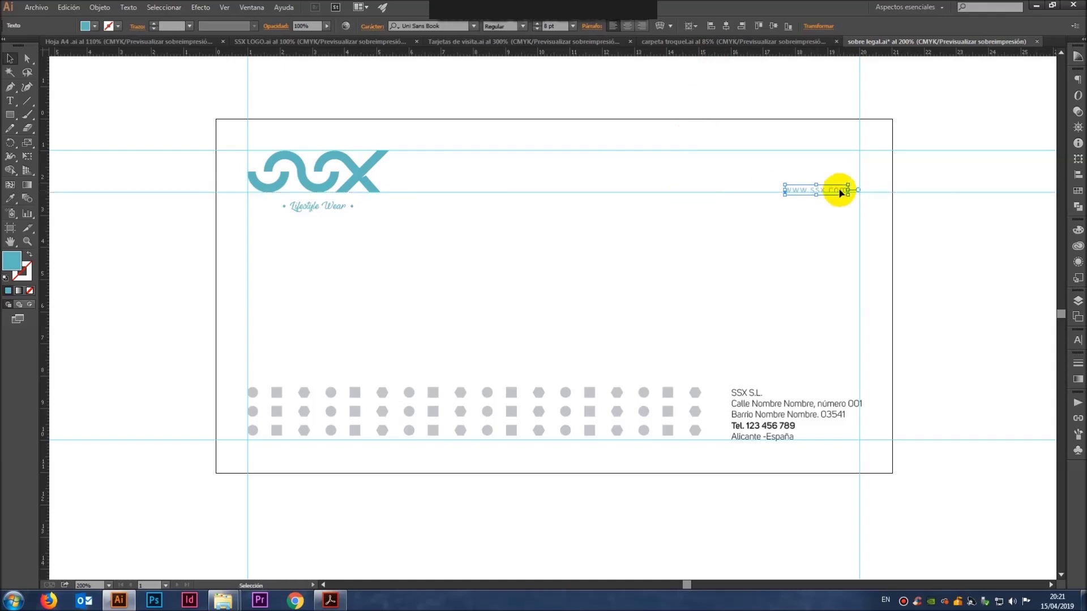
pyautogui.press('Right')
pyautogui.press('Right')
pyautogui.press('Right')
pyautogui.press('Right')
pyautogui.press('Right')
pyautogui.press('Right')
pyautogui.press('Right')
pyautogui.press('Right')
pyautogui.press('Right')
pyautogui.press('Right')
pyautogui.press('Right')
pyautogui.click(820, 234)
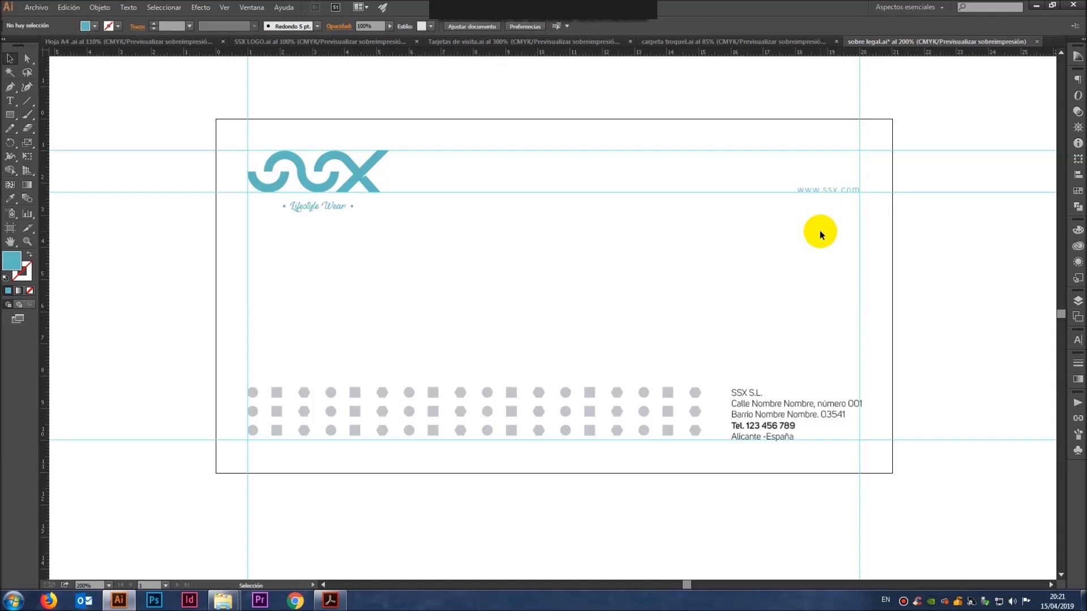
pyautogui.hotkey('ctrl', 's')
pyautogui.rightClick(771, 228)
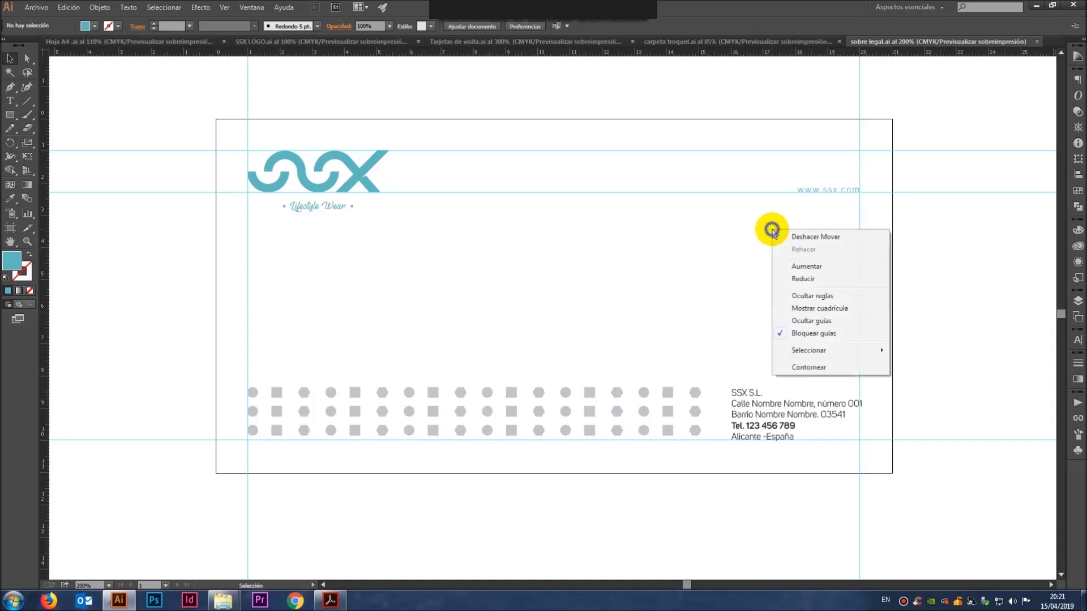
pyautogui.click(830, 318)
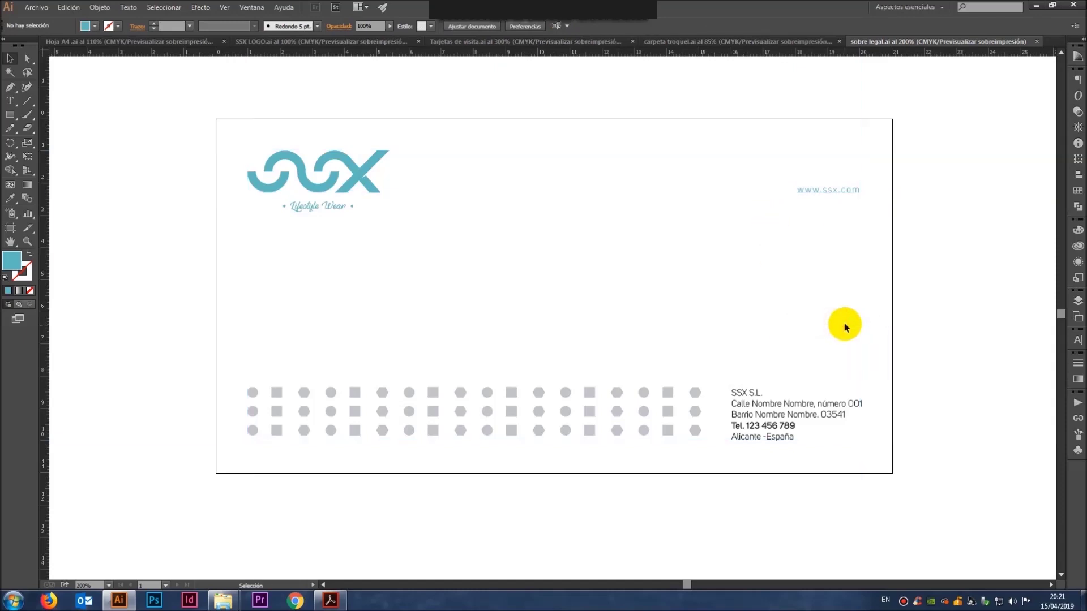
pyautogui.moveTo(820, 271); pyautogui.dragTo(795, 180)
pyautogui.click(536, 26)
pyautogui.click(695, 196)
pyautogui.rightClick(675, 165)
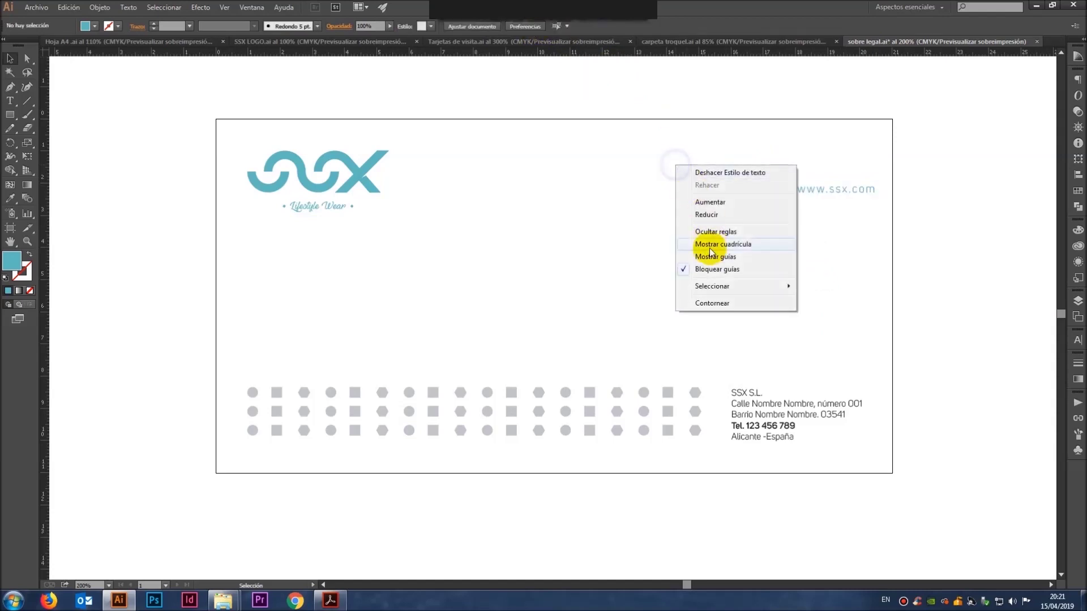
pyautogui.click(709, 257)
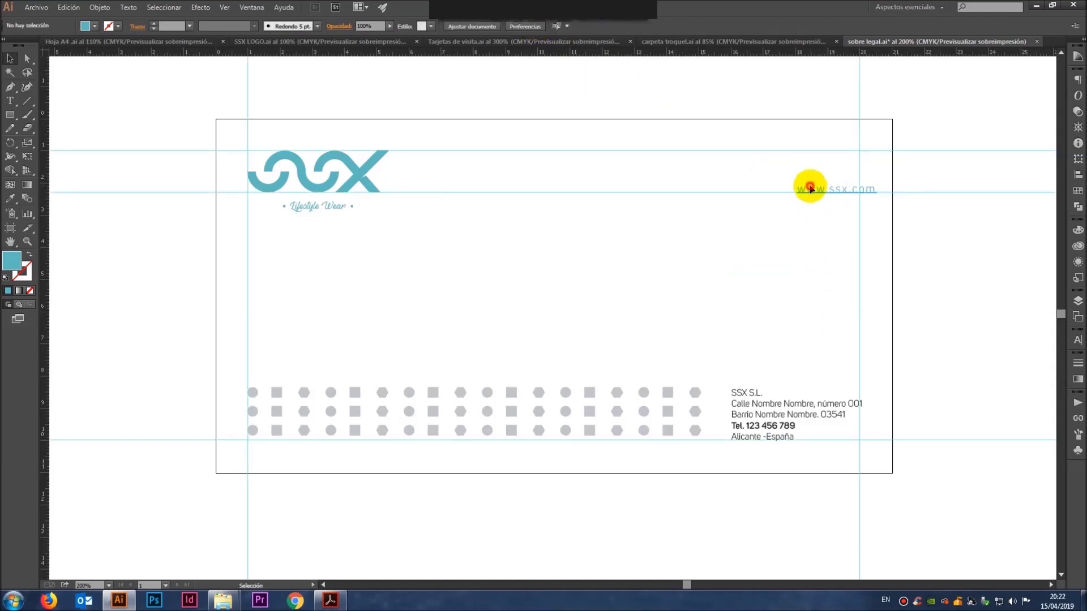
# Step: Nudge the address left onto the margin guide, hide the guides, and save the envelope
pyautogui.click(810, 187)
pyautogui.press('Left')
pyautogui.press('Left')
pyautogui.press('Left')
pyautogui.press('Left')
pyautogui.press('Left')
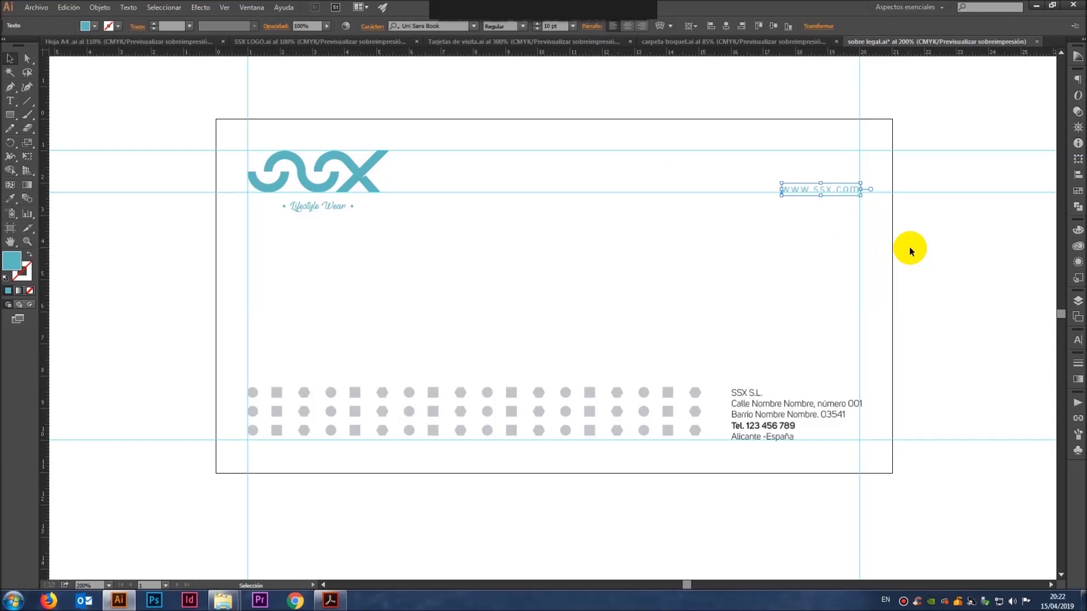
pyautogui.click(832, 254)
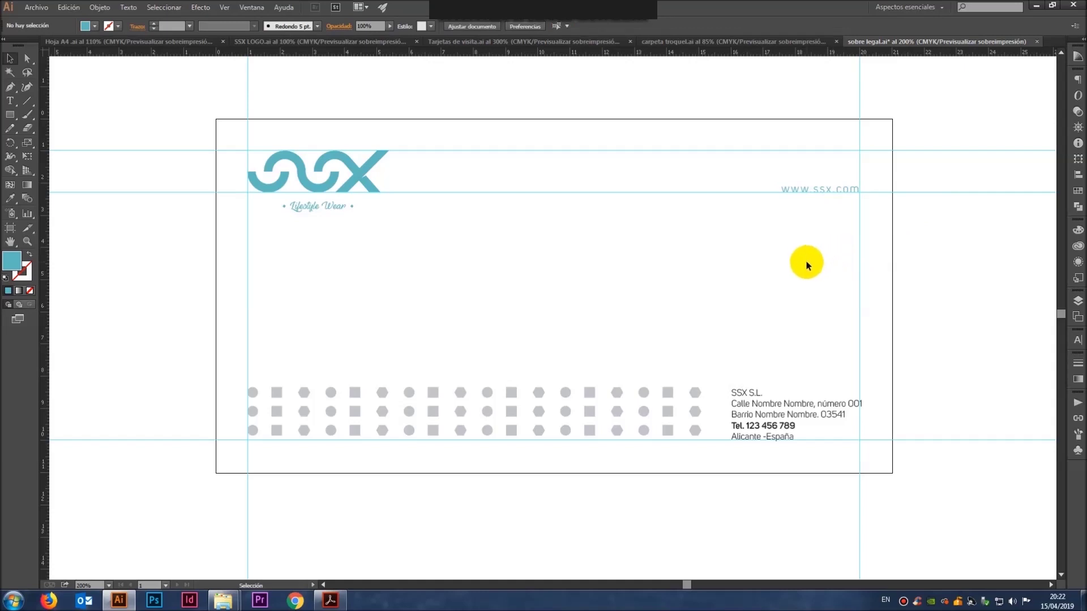
pyautogui.rightClick(657, 211)
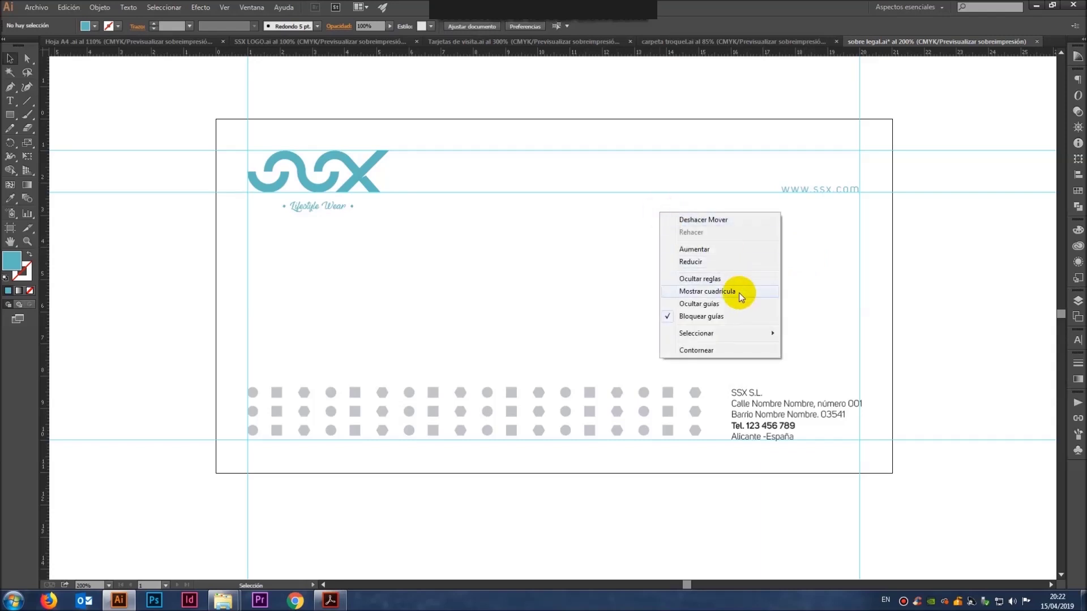
pyautogui.click(730, 304)
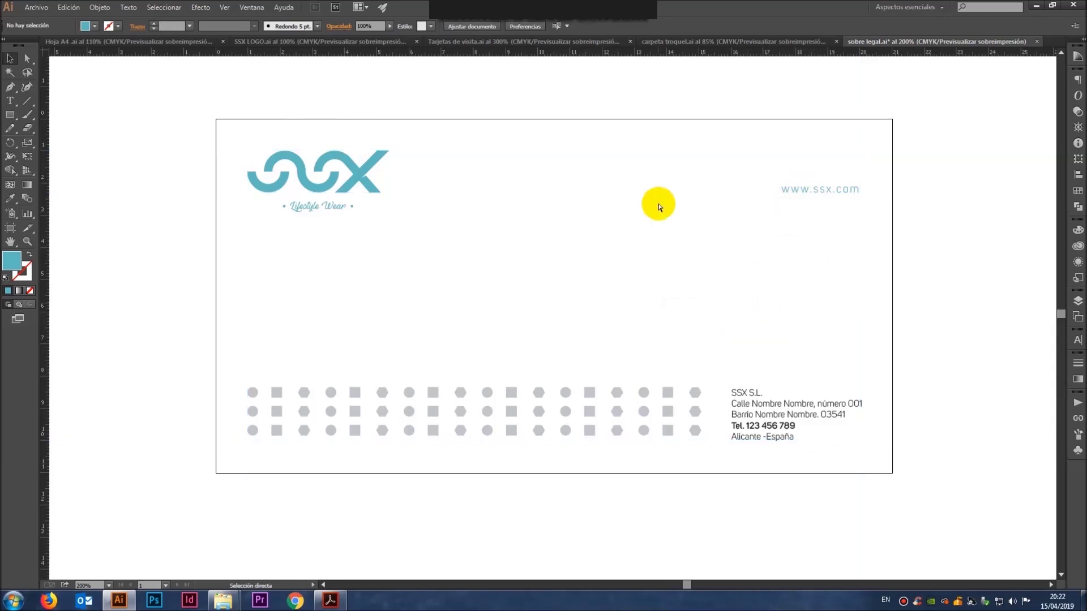
pyautogui.hotkey('ctrl', 's')
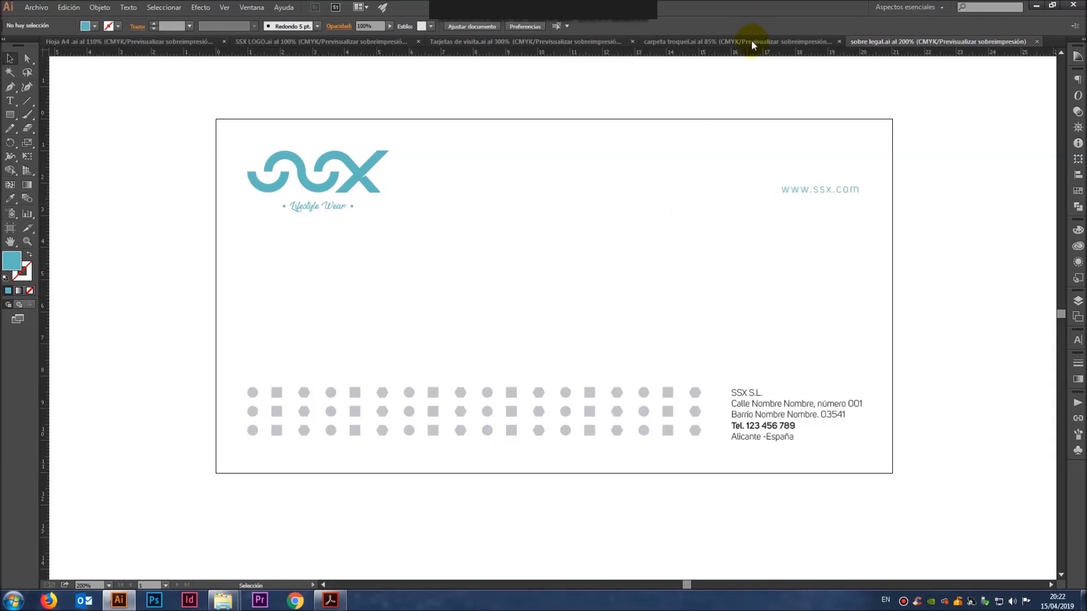
pyautogui.click(753, 42)
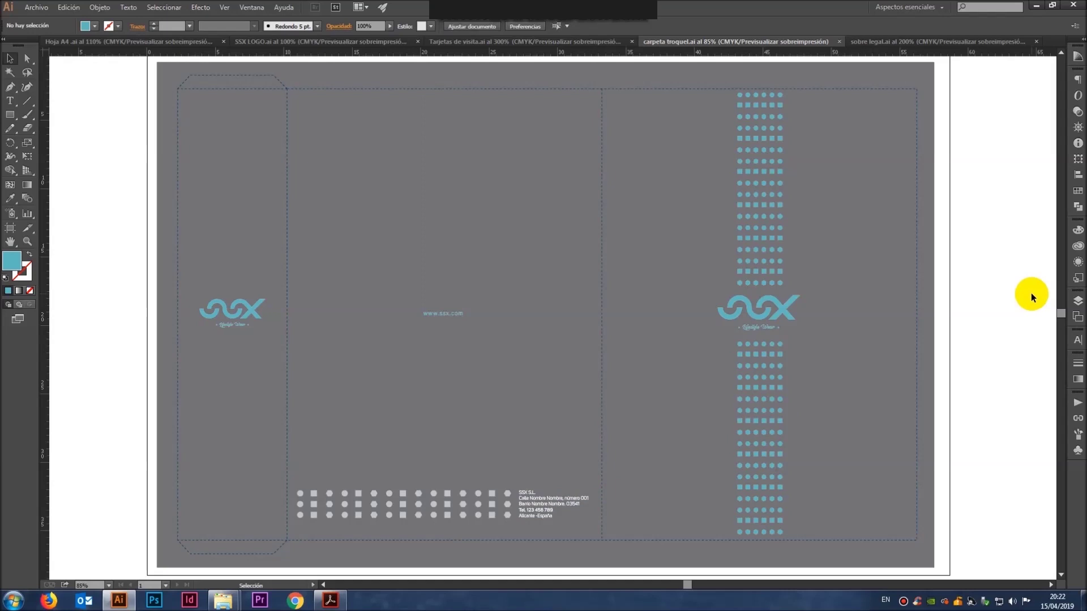
pyautogui.click(525, 40)
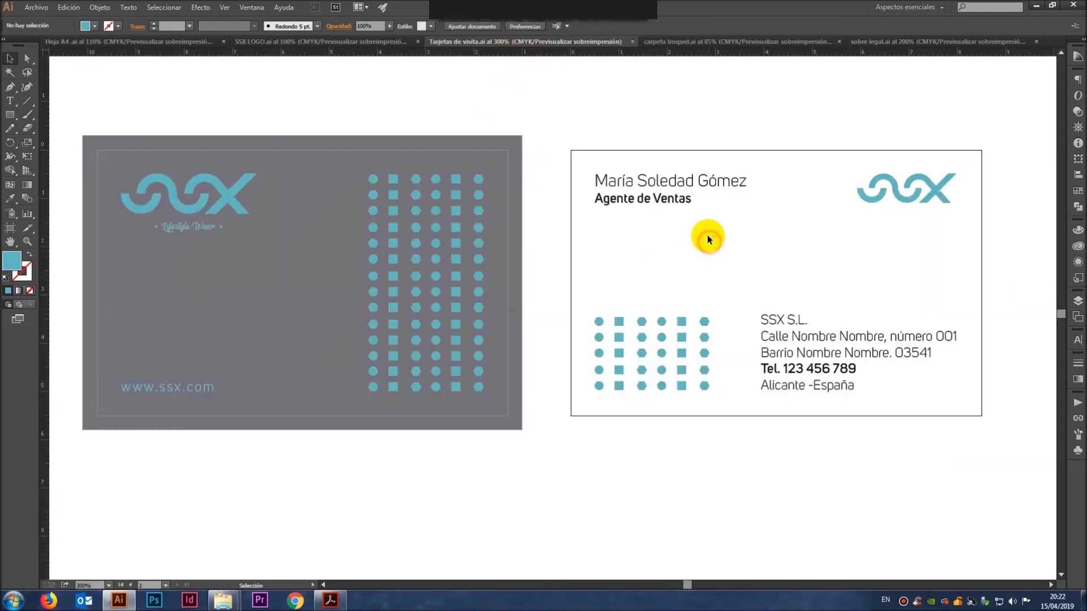
# Step: Add the phone number 123 456 789 on a new line under the card's job title
pyautogui.moveTo(708, 240); pyautogui.dragTo(635, 284)
pyautogui.doubleClick(589, 237)
pyautogui.click(589, 236)
pyautogui.write('123 456')
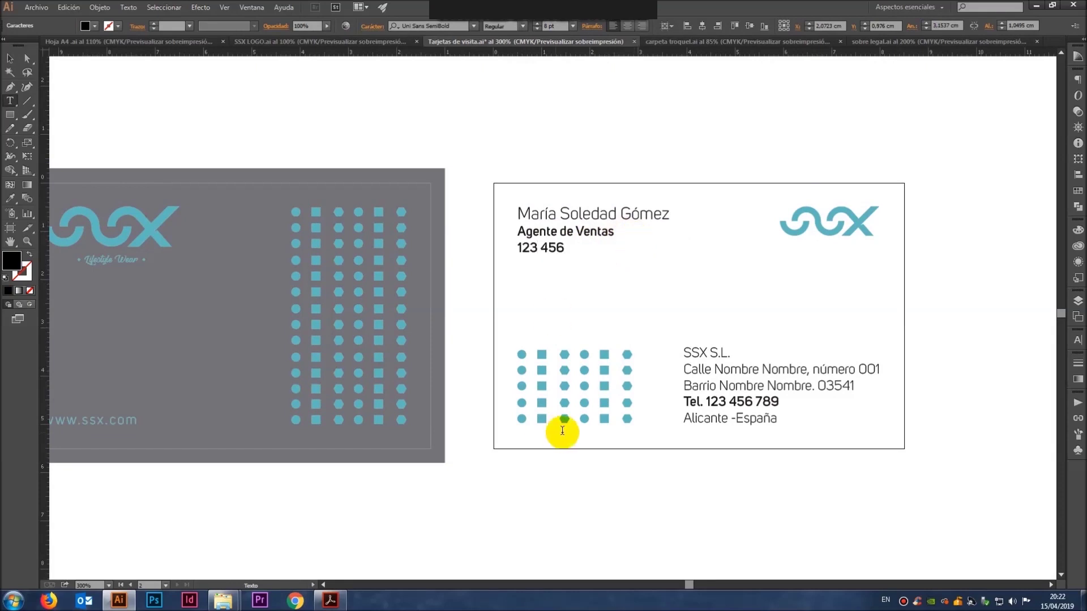
pyautogui.tripleClick(751, 402)
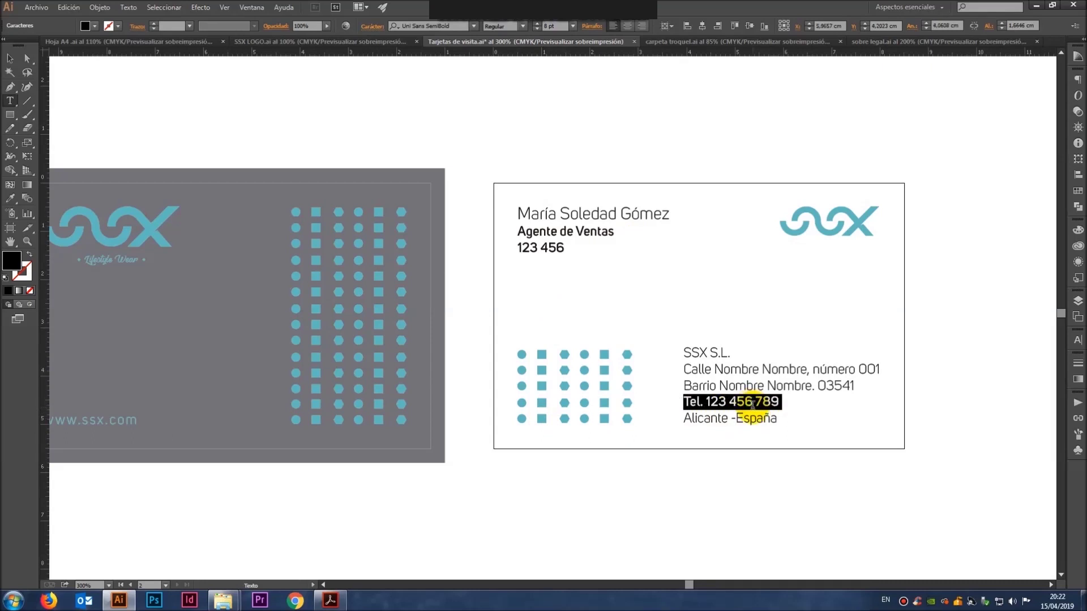
pyautogui.click(563, 248)
pyautogui.write('789')
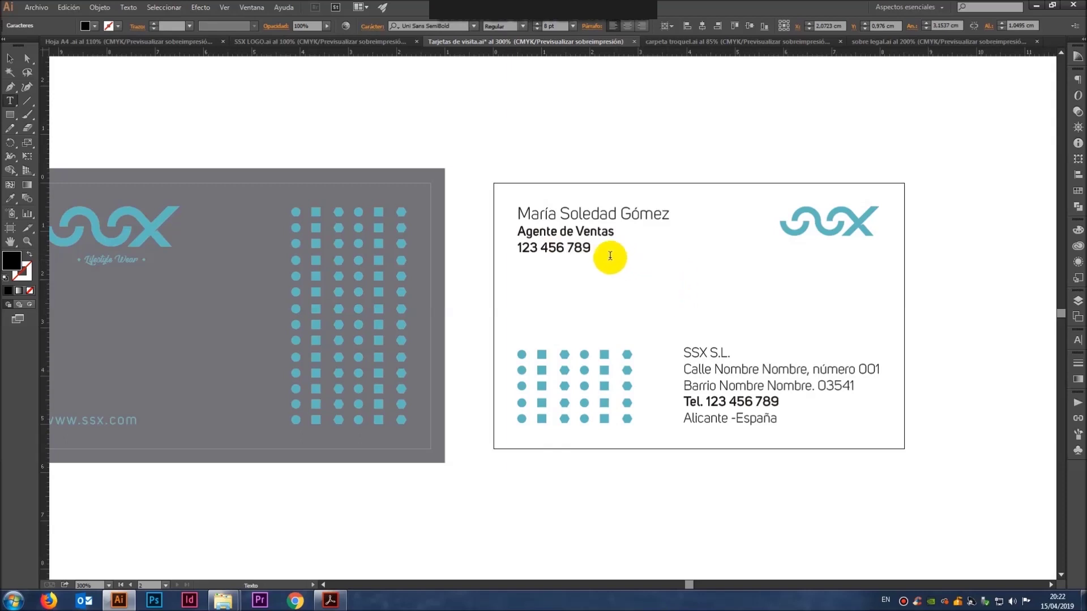
pyautogui.moveTo(593, 249); pyautogui.dragTo(481, 246)
# Step: Eyedropper the lighter Uni Sans Book style from SSX S.L. onto the number and save
pyautogui.click(10, 198)
pyautogui.click(705, 350)
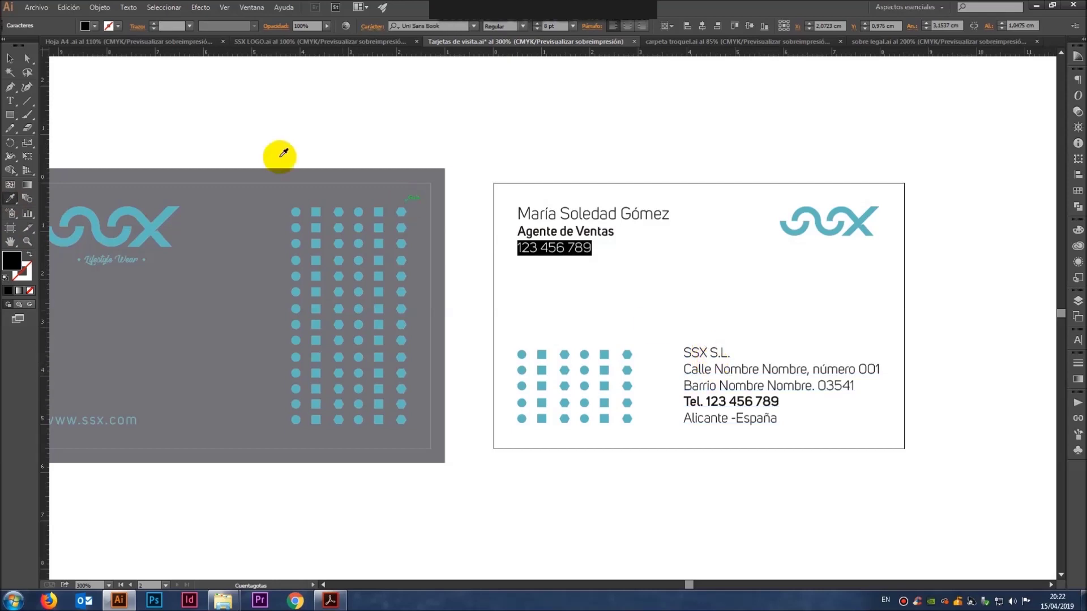
pyautogui.click(8, 61)
pyautogui.click(439, 117)
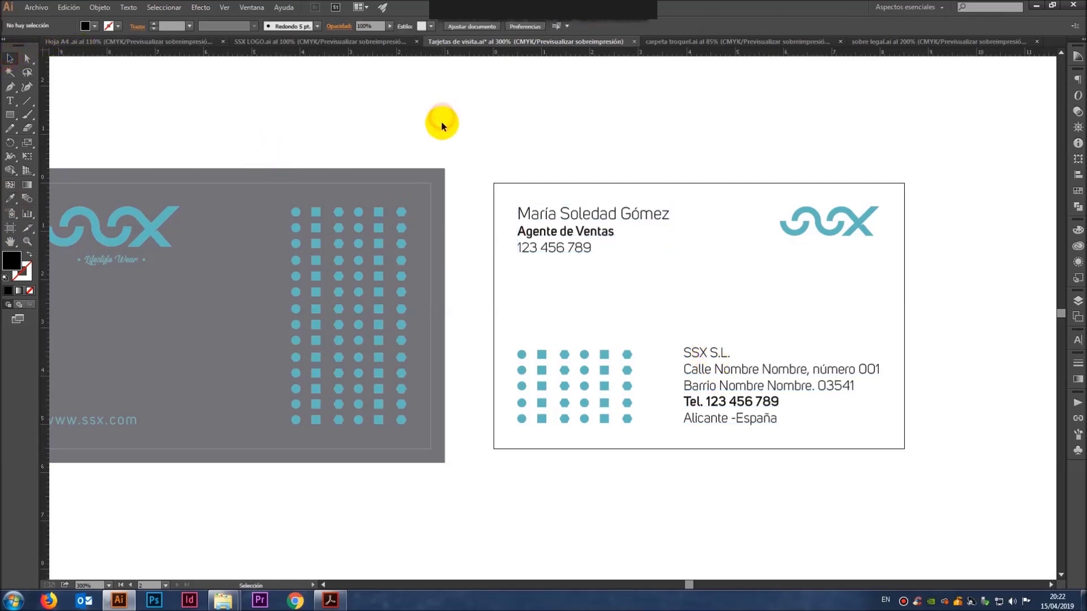
pyautogui.moveTo(286, 141); pyautogui.dragTo(406, 151)
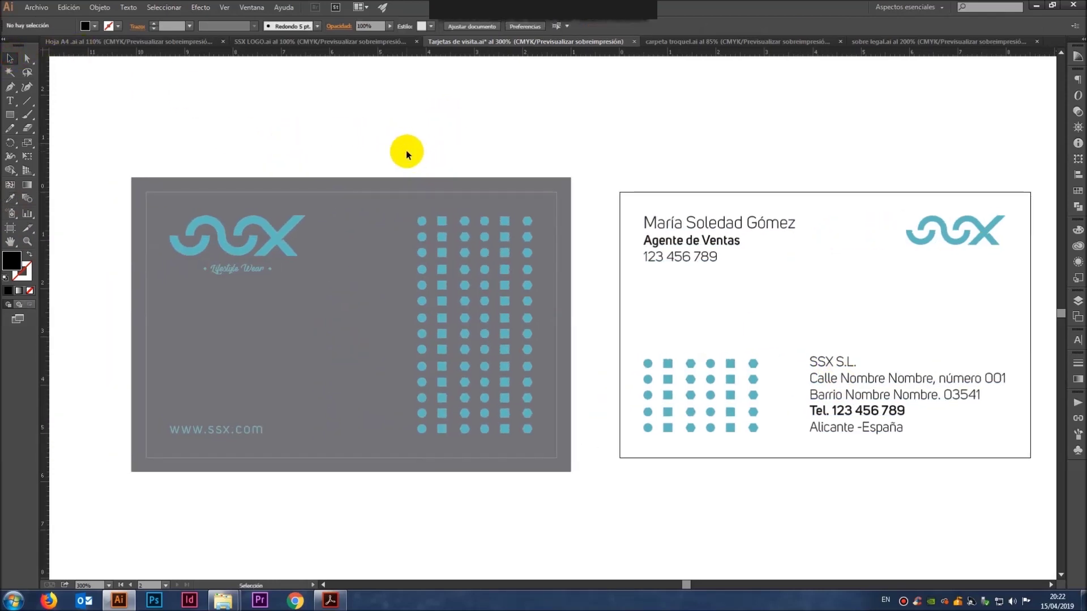
pyautogui.hotkey('ctrl', 's')
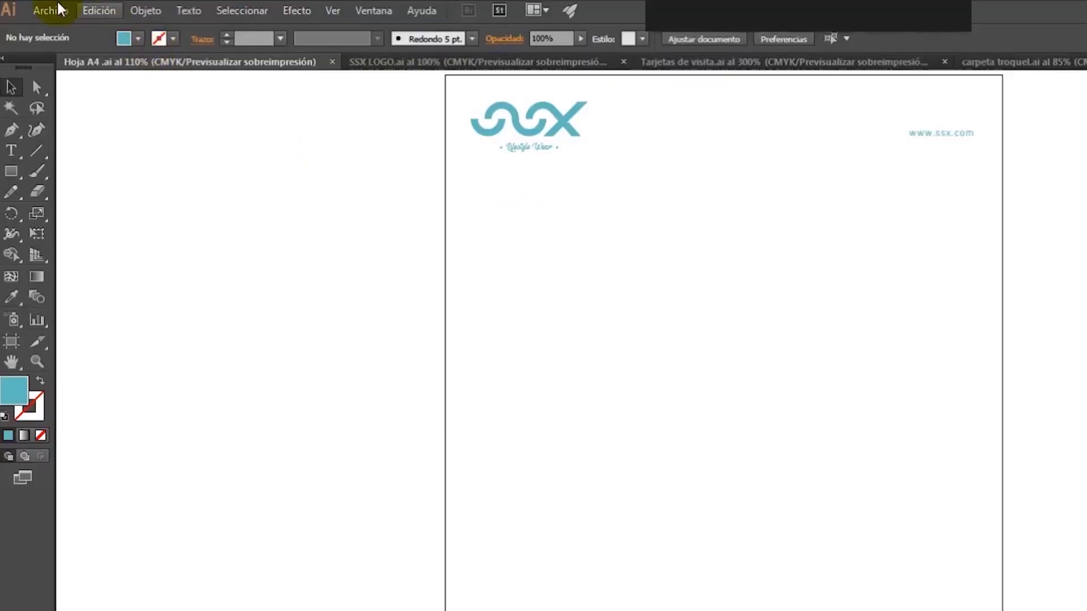
# Step: Save the letterhead as an Adobe PDF with Todas las marcas de impresora enabled
pyautogui.click(41, 6)
pyautogui.click(83, 166)
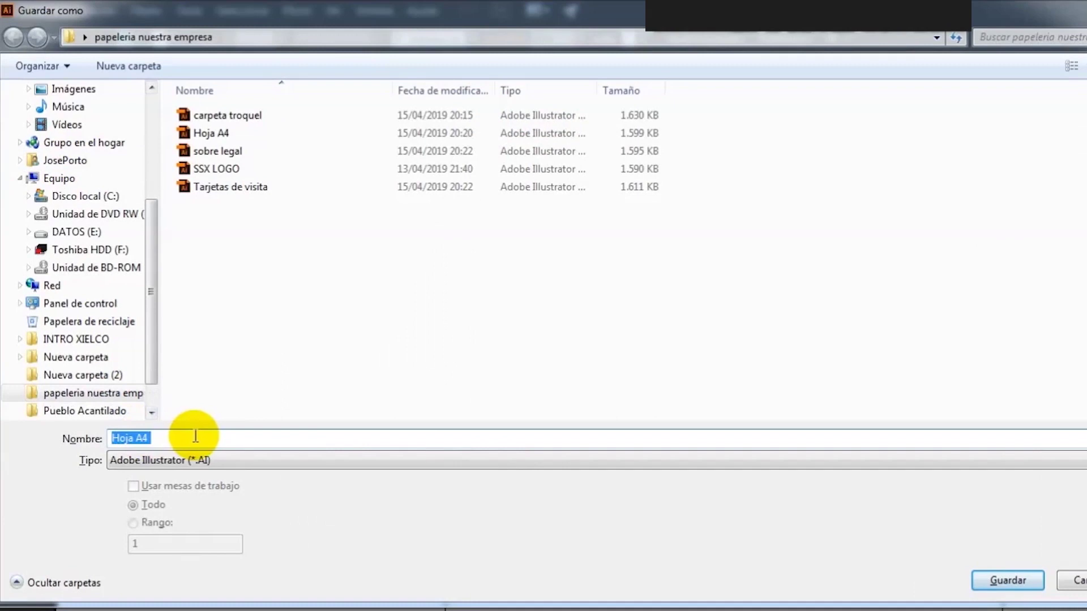
pyautogui.click(125, 461)
pyautogui.click(139, 487)
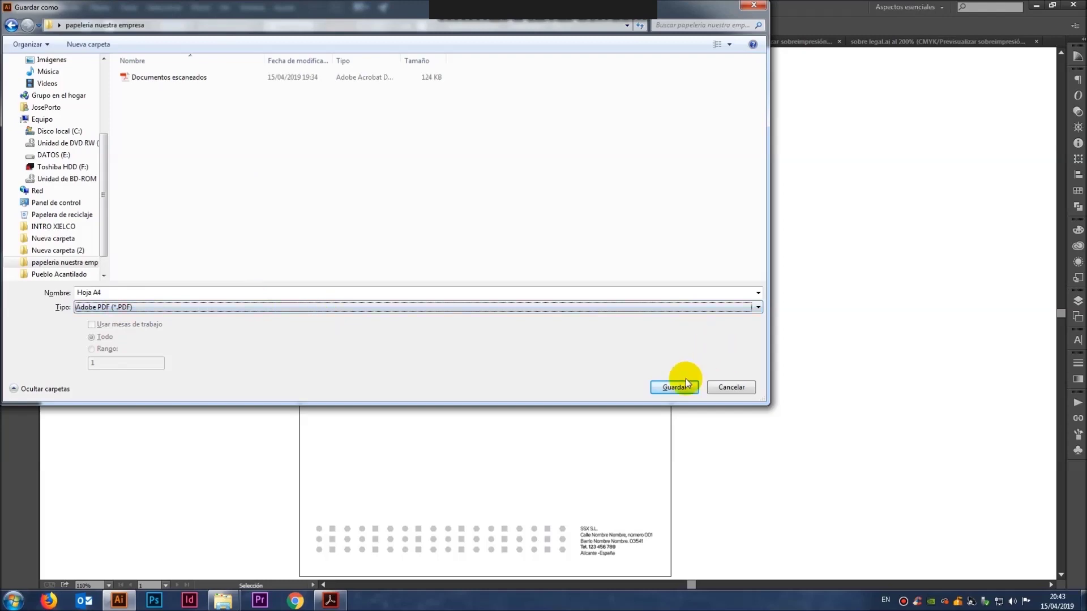
pyautogui.click(674, 387)
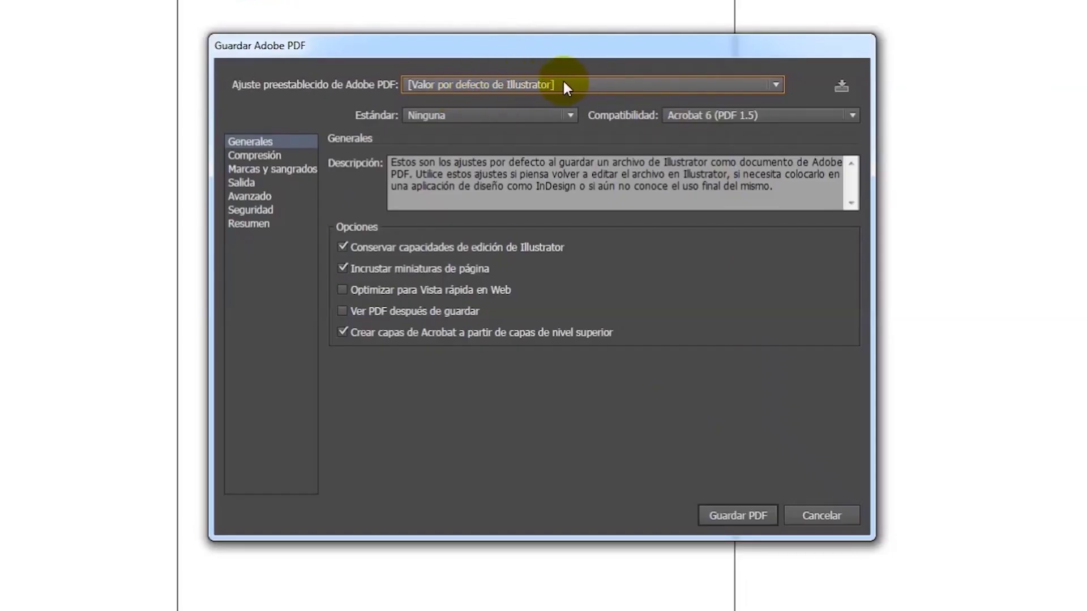
pyautogui.click(276, 171)
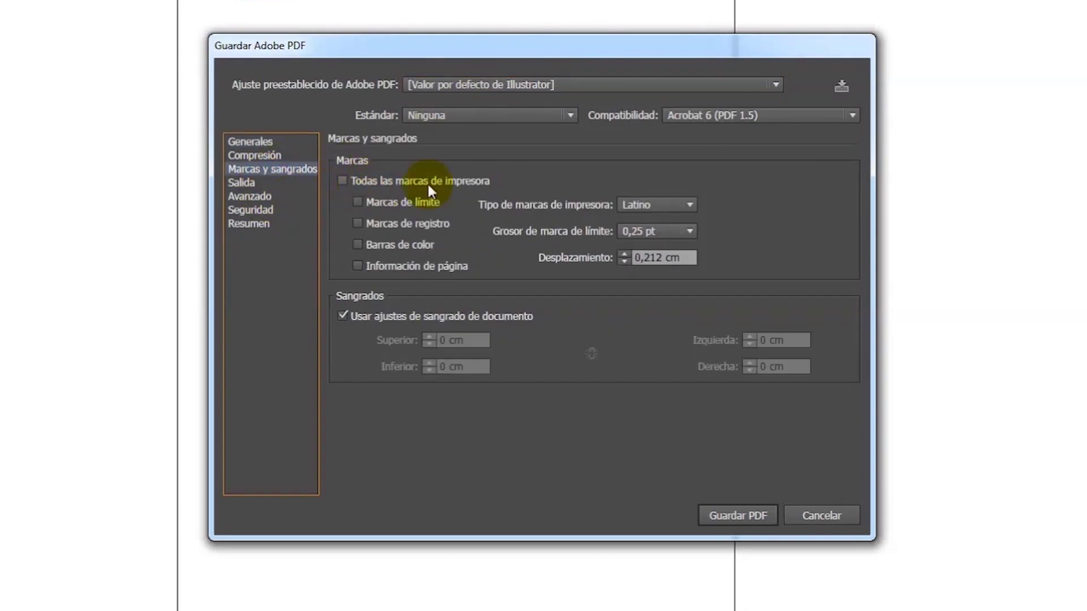
pyautogui.click(342, 181)
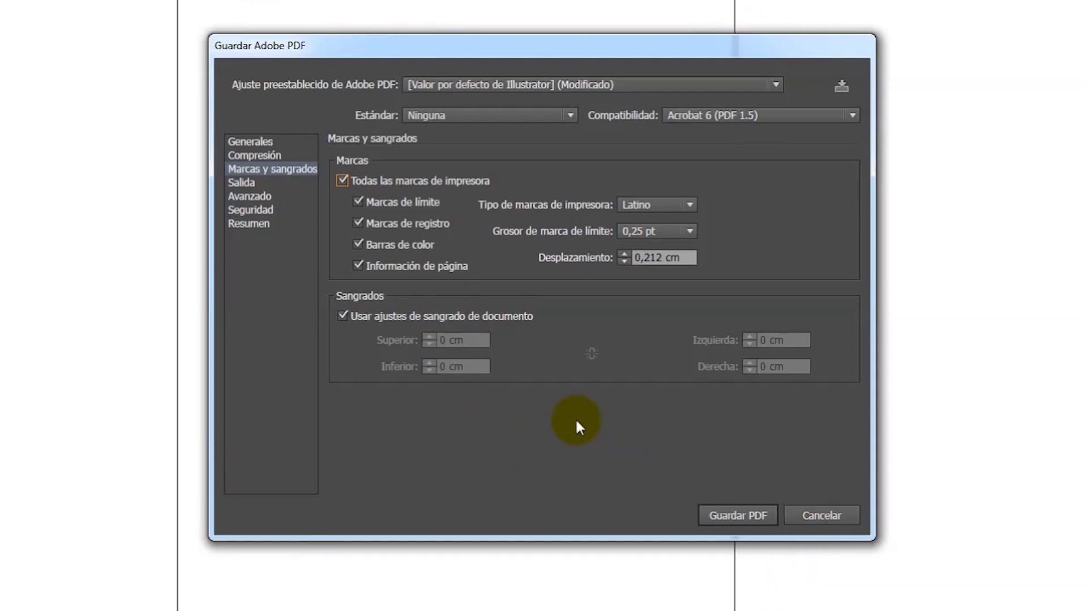
pyautogui.click(730, 516)
pyautogui.moveTo(223, 601)
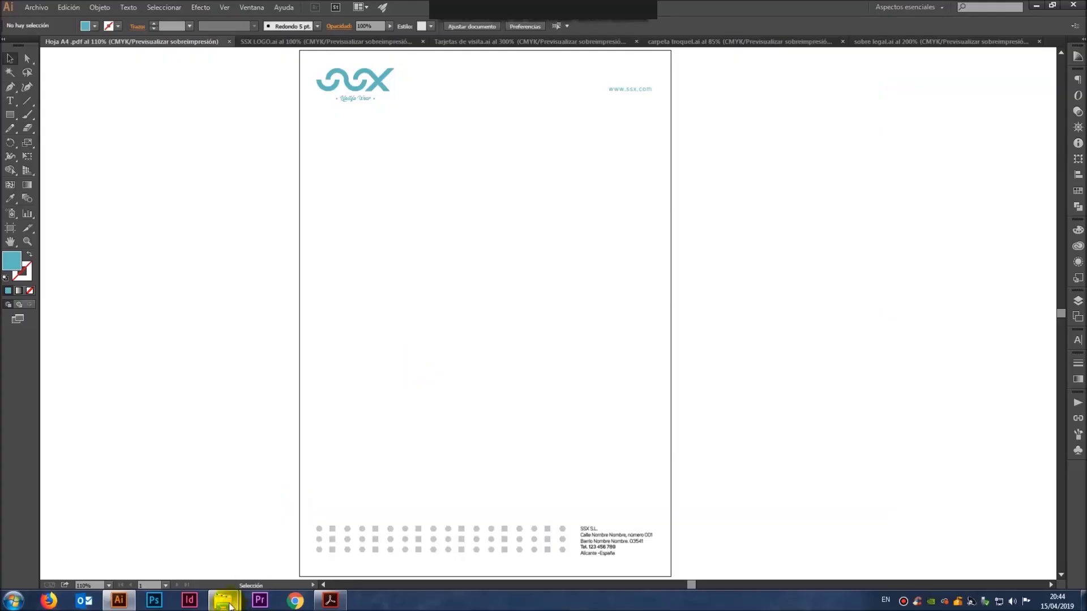
# Step: Show the stationery folder as large icons and open the new Hoja A4 PDF
pyautogui.click(205, 569)
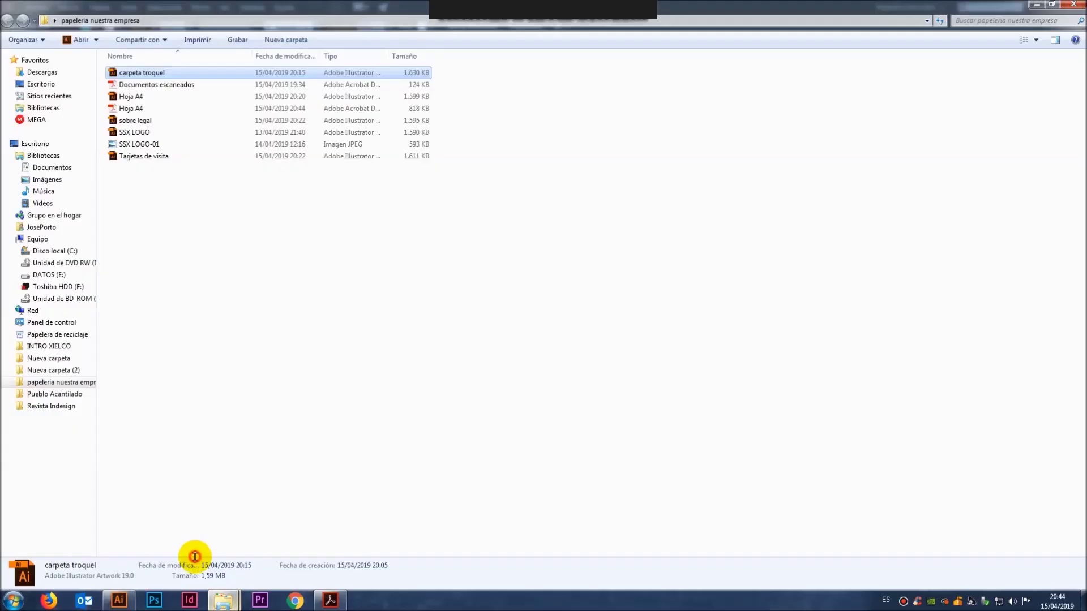
pyautogui.click(1036, 39)
pyautogui.click(1037, 33)
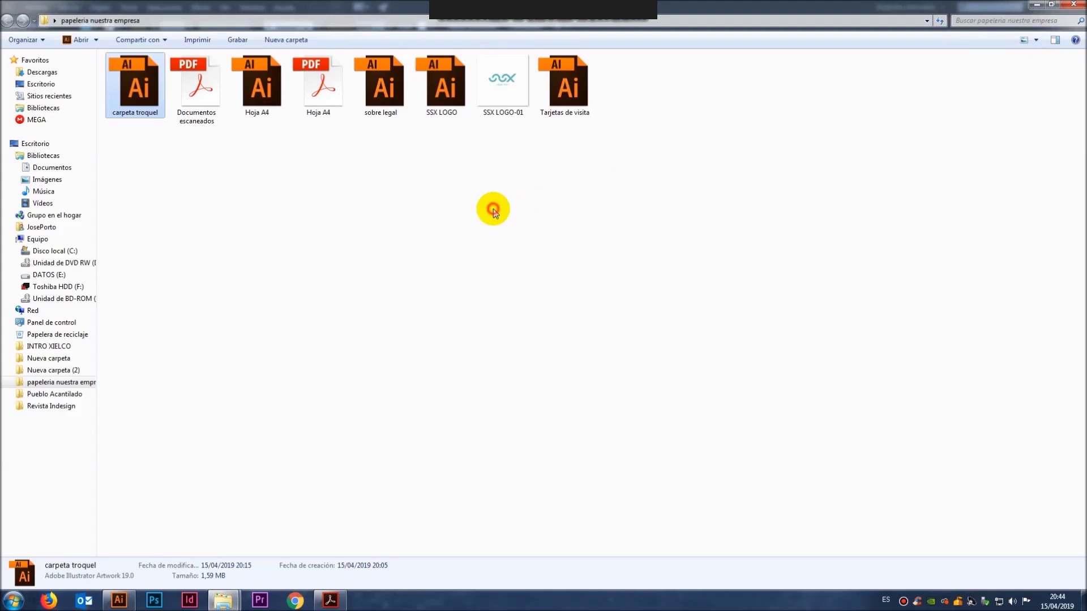
pyautogui.click(318, 101)
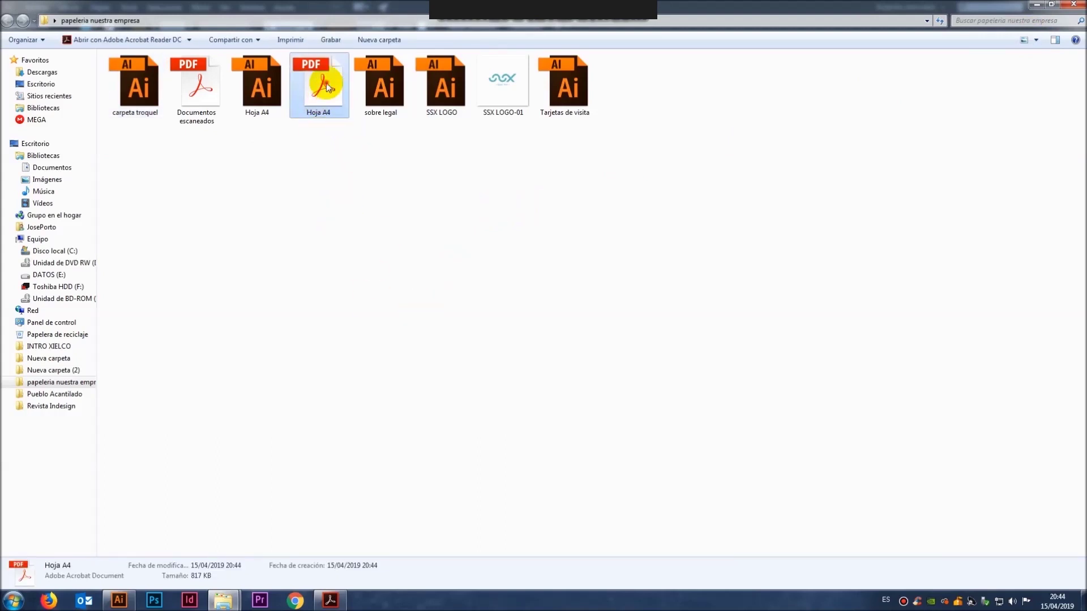
pyautogui.doubleClick(326, 83)
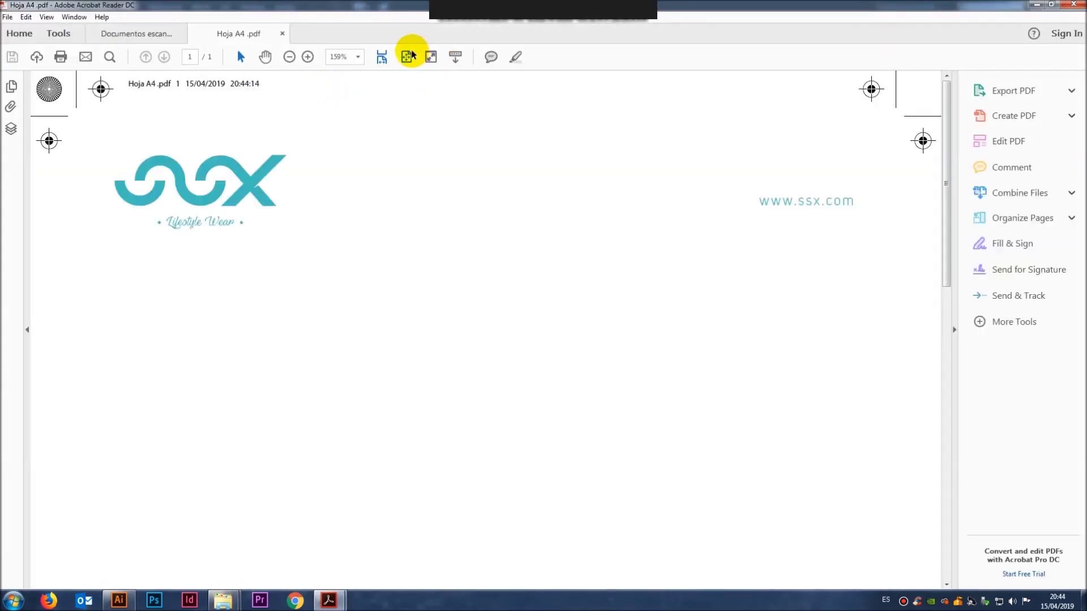
pyautogui.click(408, 56)
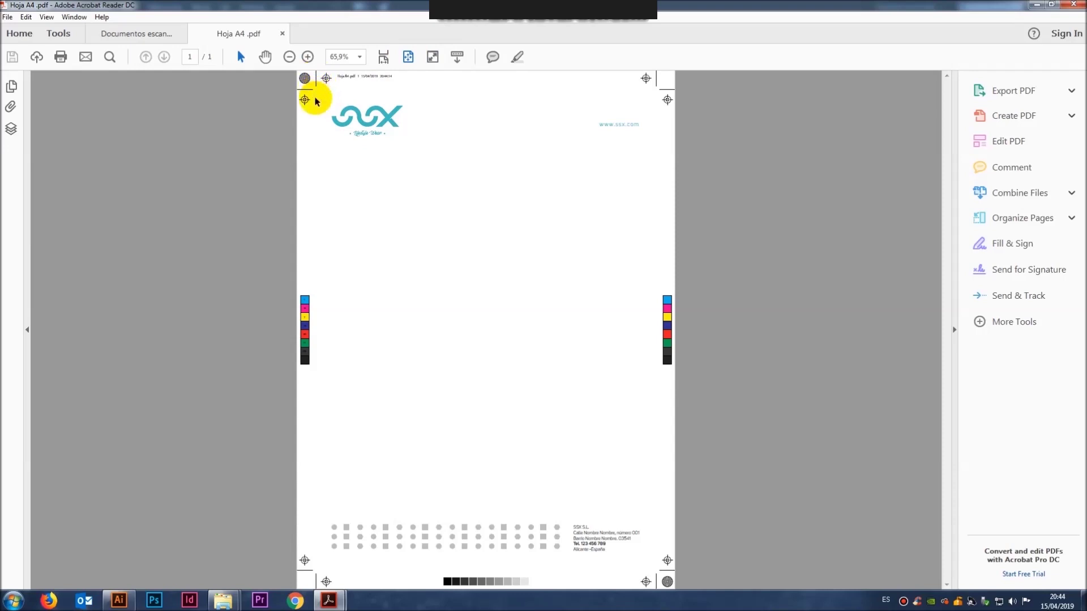
pyautogui.click(308, 56)
pyautogui.click(308, 56)
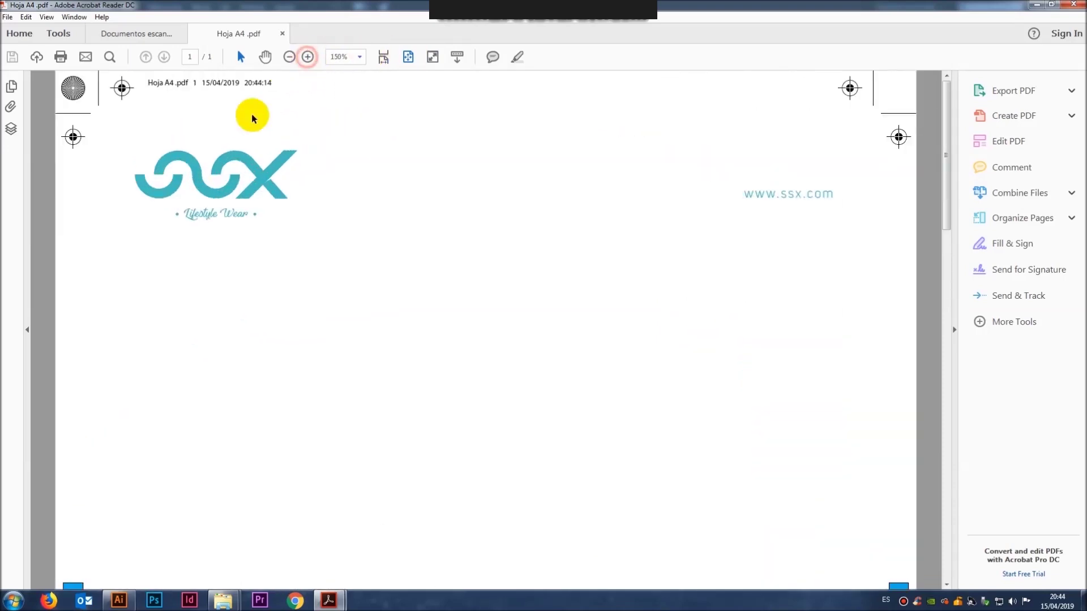
pyautogui.click(264, 57)
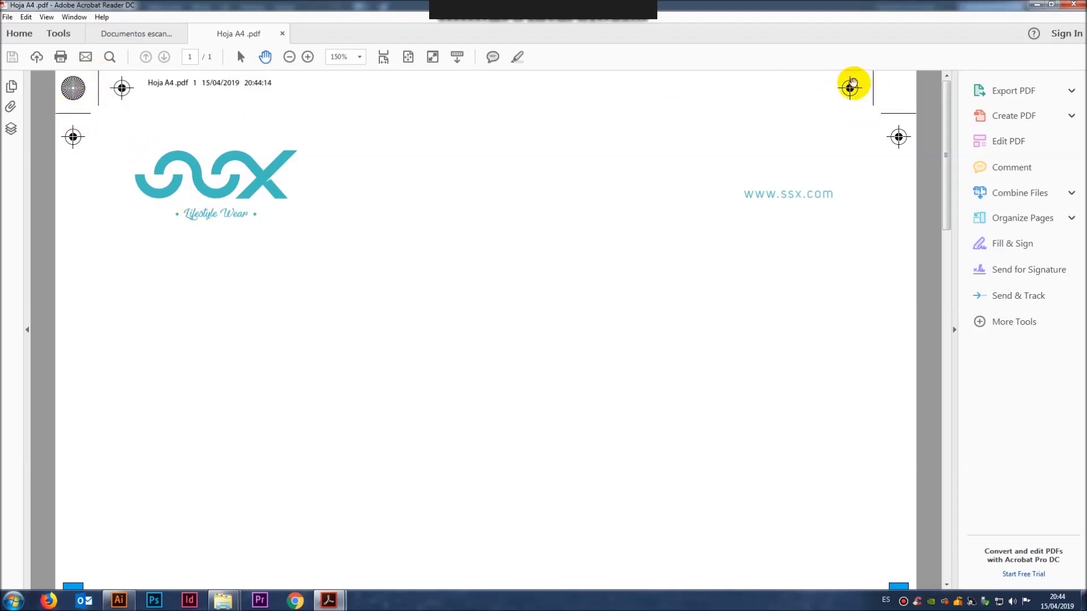
pyautogui.scroll(-4, 810, 262)
pyautogui.scroll(-5, 730, 223)
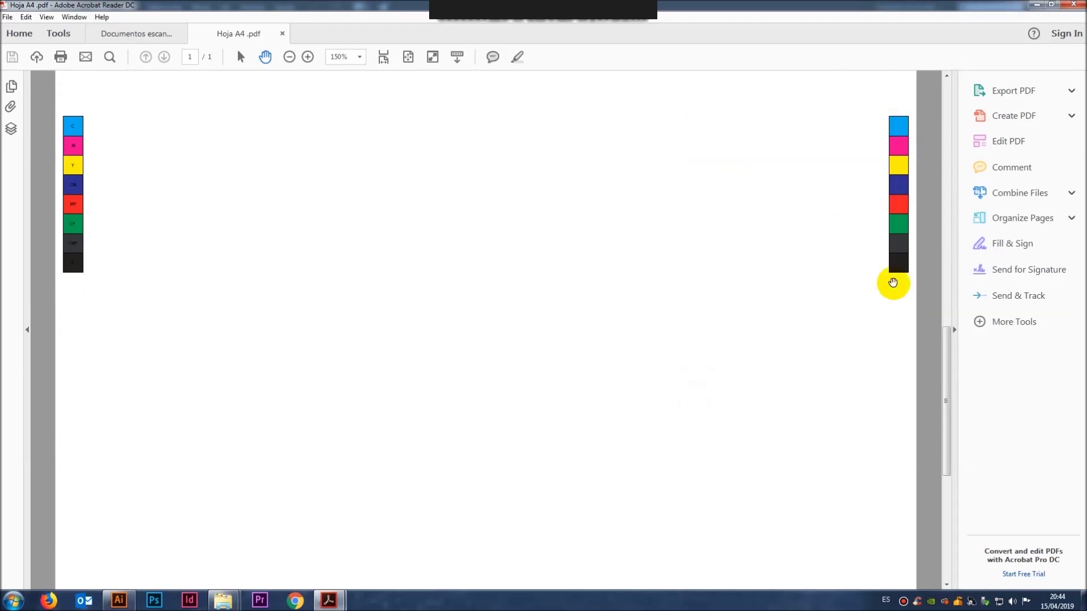
pyautogui.moveTo(385, 359)
pyautogui.mouseDown()
pyautogui.moveTo(385, 262)
pyautogui.moveTo(366, 165)
pyautogui.moveTo(379, 383)
pyautogui.mouseUp()
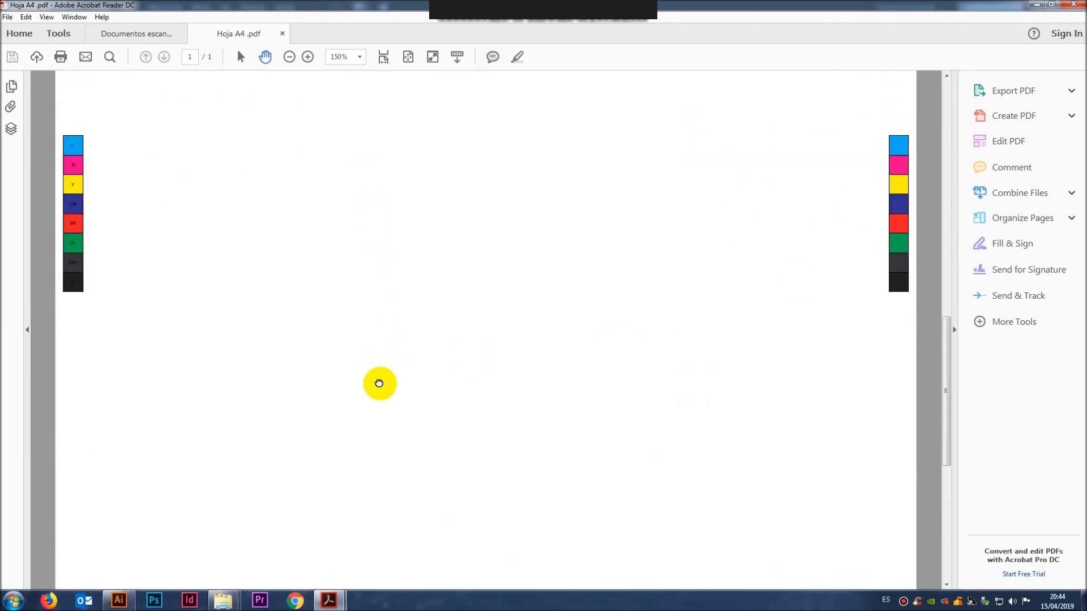
pyautogui.moveTo(279, 449)
pyautogui.mouseDown()
pyautogui.moveTo(305, 376)
pyautogui.moveTo(224, 425)
pyautogui.mouseUp()
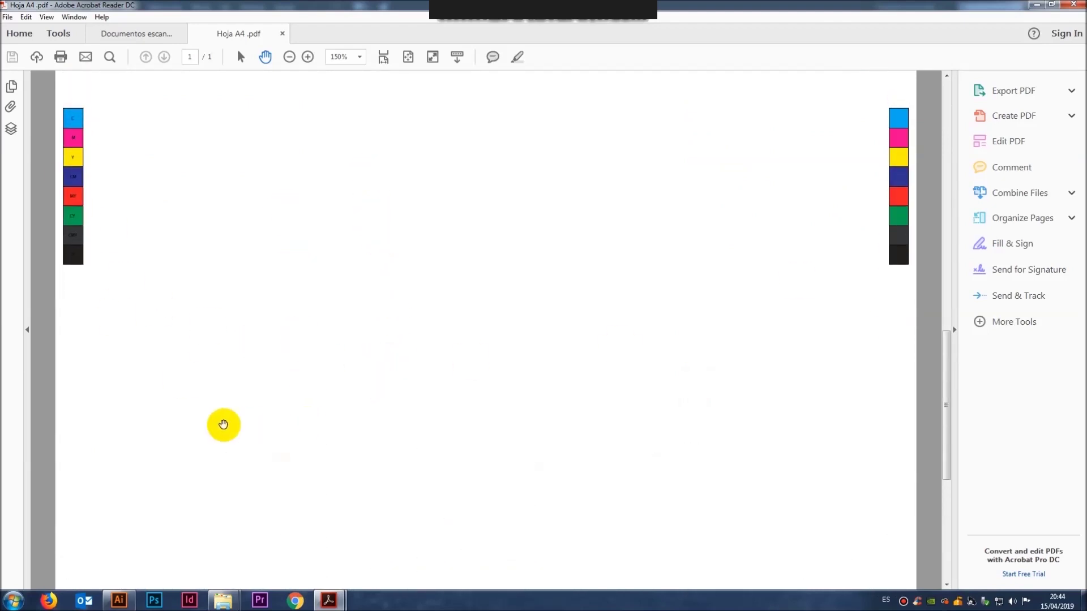
pyautogui.moveTo(85, 266)
pyautogui.mouseDown()
pyautogui.moveTo(77, 146)
pyautogui.moveTo(85, 237)
pyautogui.mouseUp()
pyautogui.moveTo(130, 323); pyautogui.dragTo(118, 130)
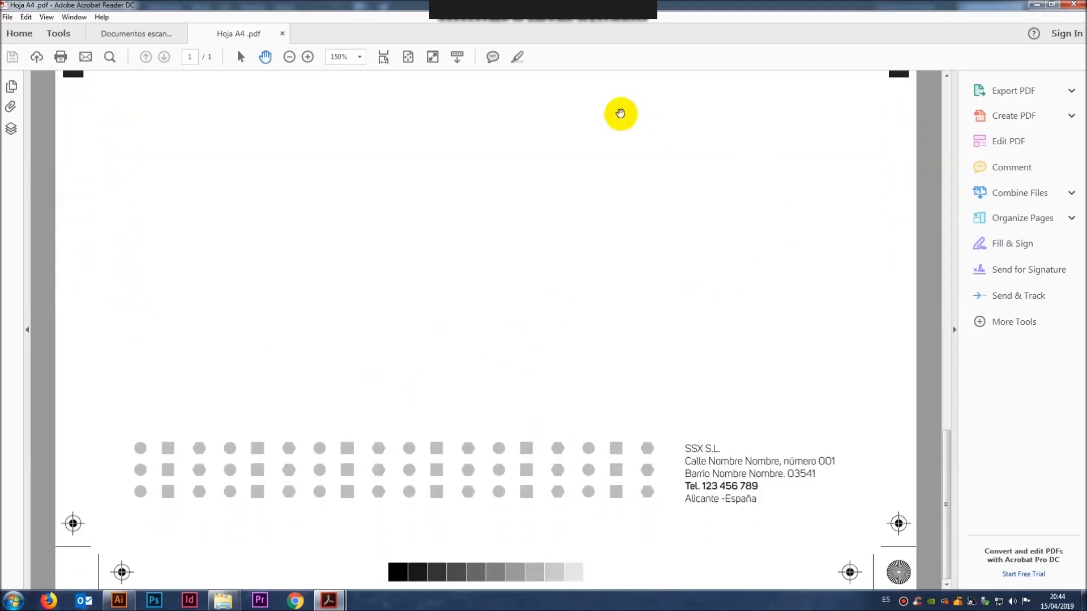
pyautogui.click(407, 56)
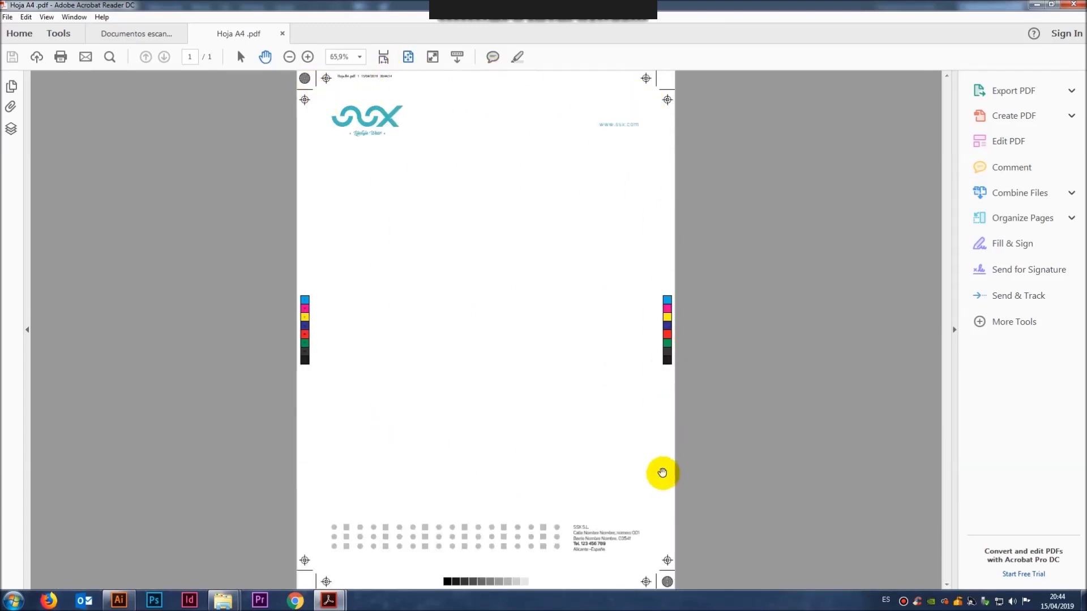
pyautogui.click(1074, 3)
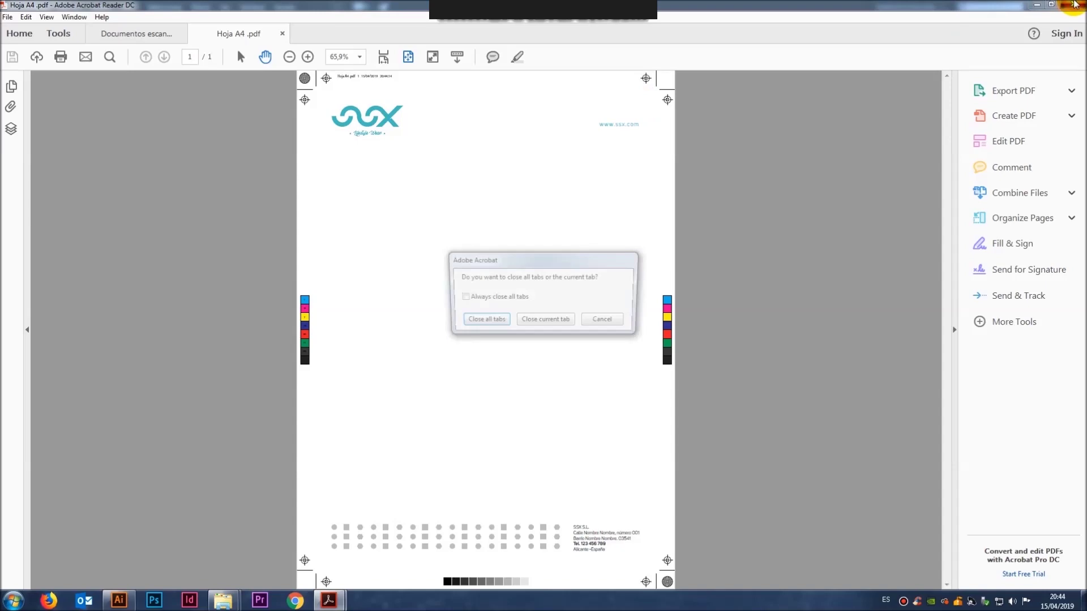
pyautogui.click(487, 319)
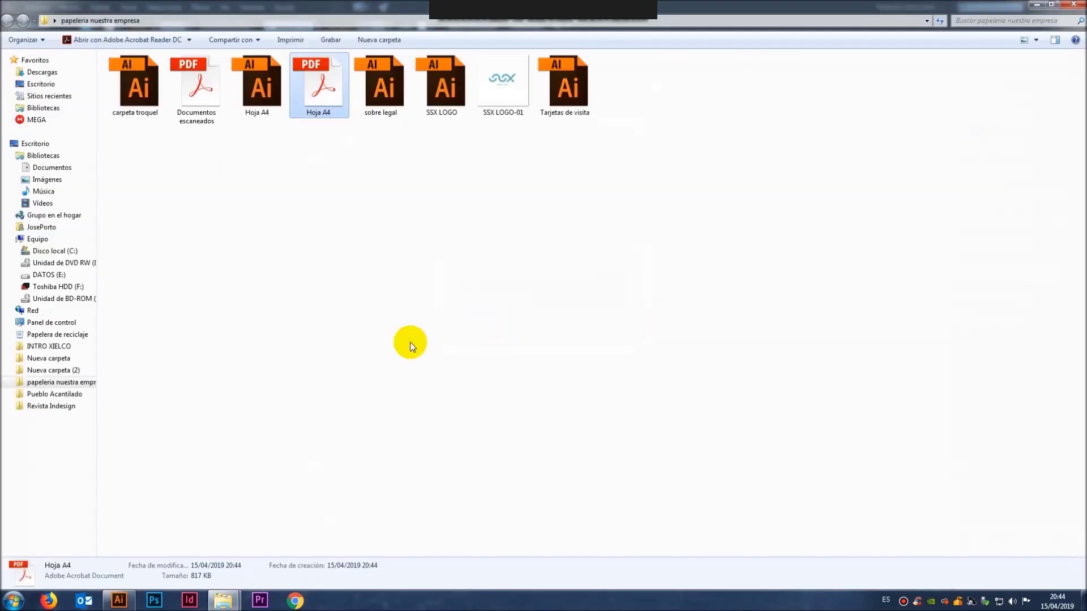
# Step: Close the Hoja A4.pdf document and open Hoja A4.ai from the stationery folder
pyautogui.click(119, 600)
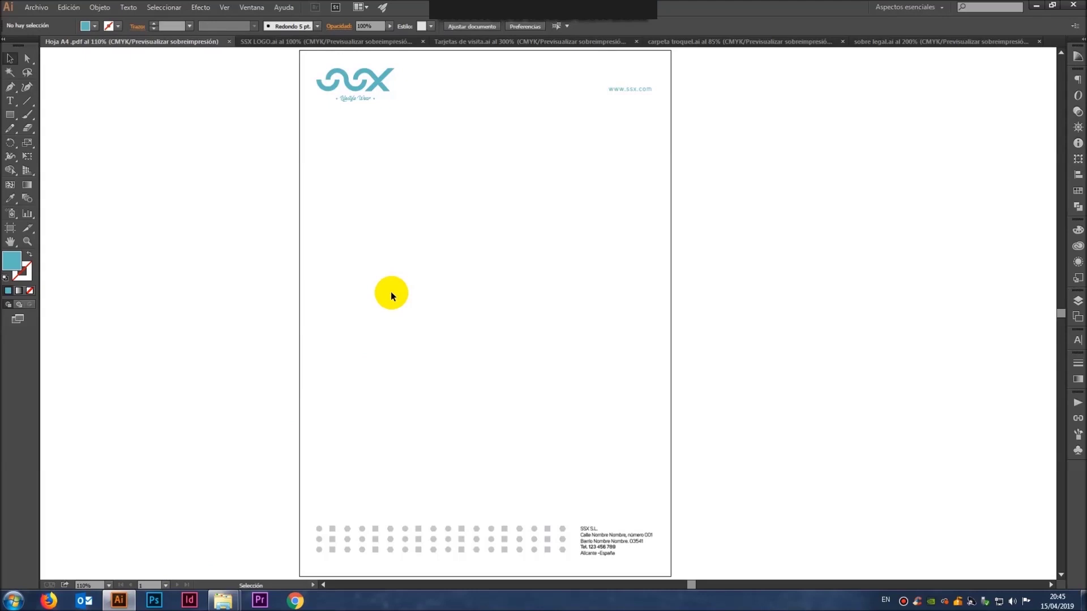
pyautogui.moveTo(516, 97)
pyautogui.mouseDown()
pyautogui.moveTo(698, 177)
pyautogui.moveTo(562, 74)
pyautogui.mouseUp()
pyautogui.moveTo(587, 427); pyautogui.dragTo(672, 558)
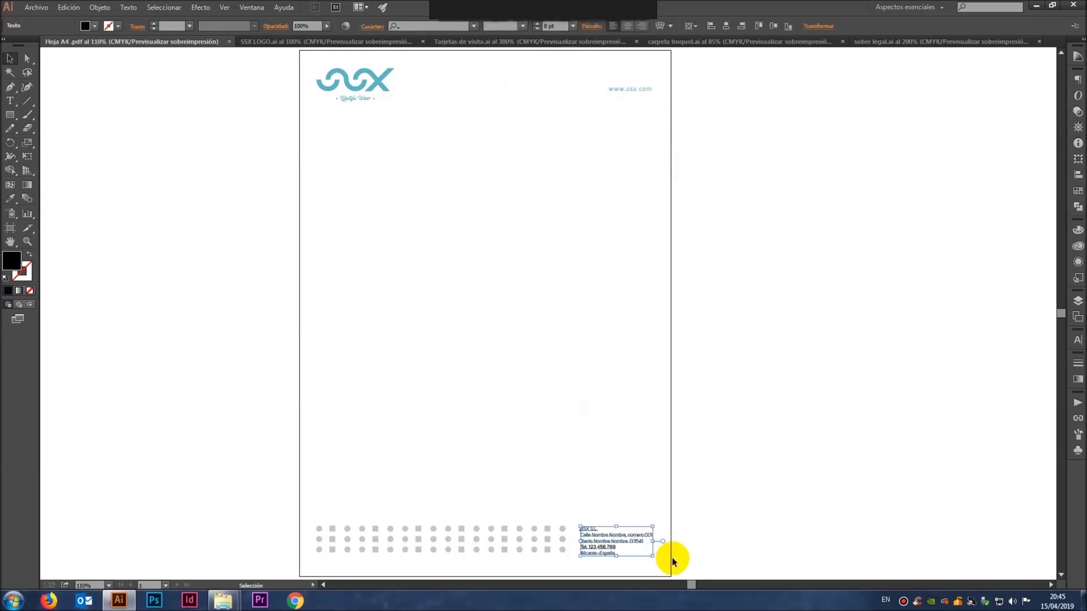
pyautogui.click(585, 326)
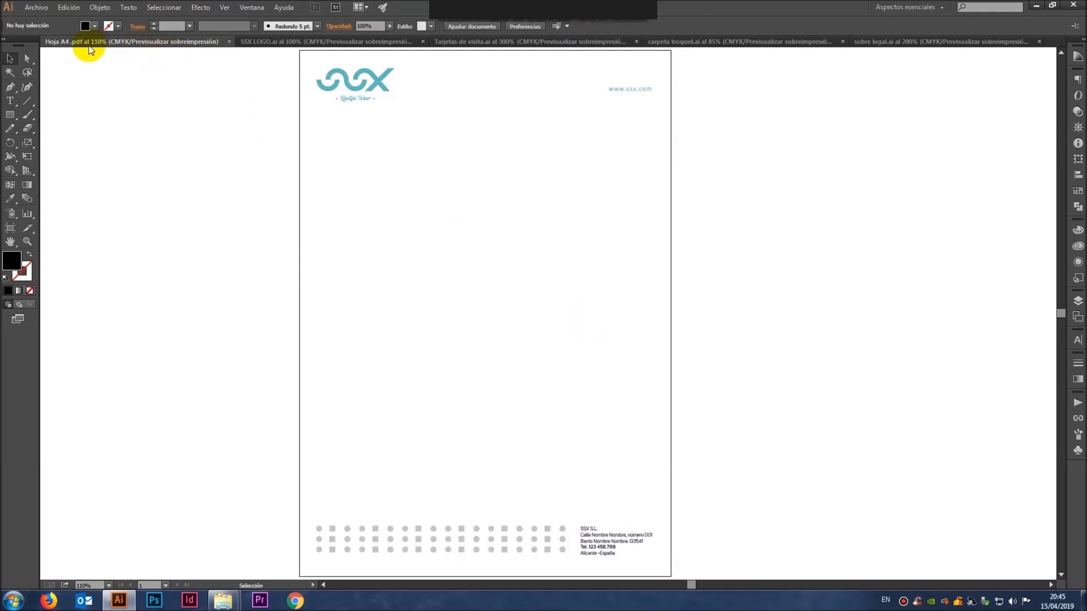
pyautogui.click(229, 41)
pyautogui.moveTo(222, 601)
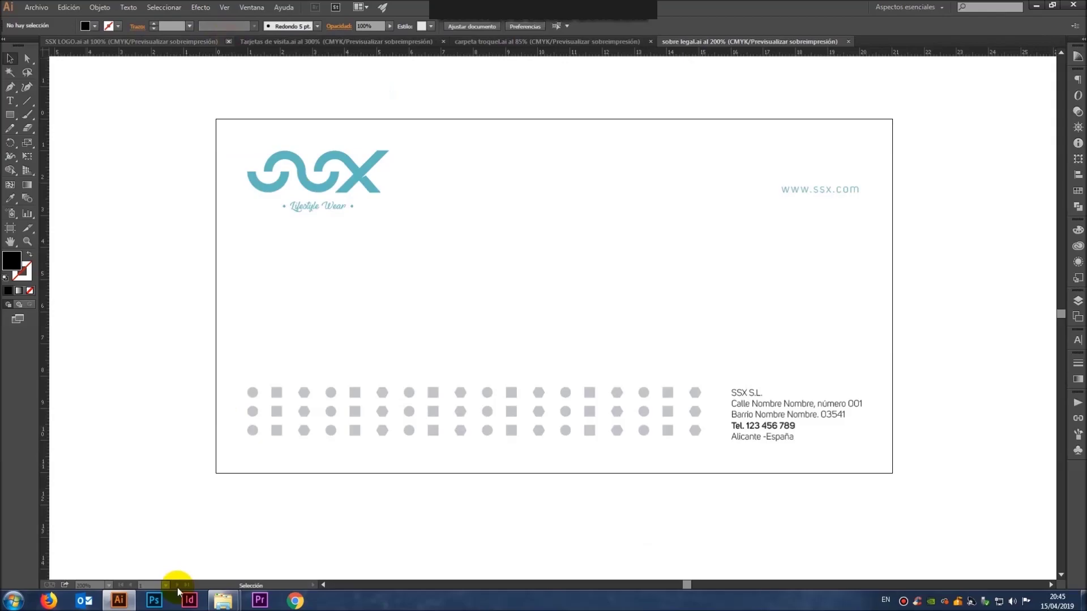
pyautogui.click(164, 539)
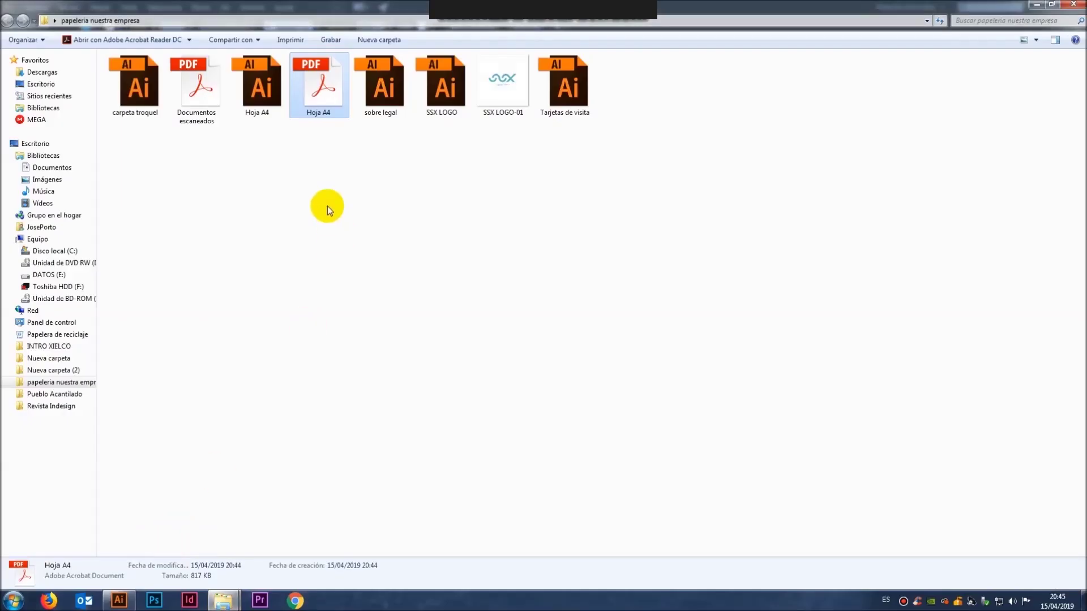
pyautogui.doubleClick(260, 90)
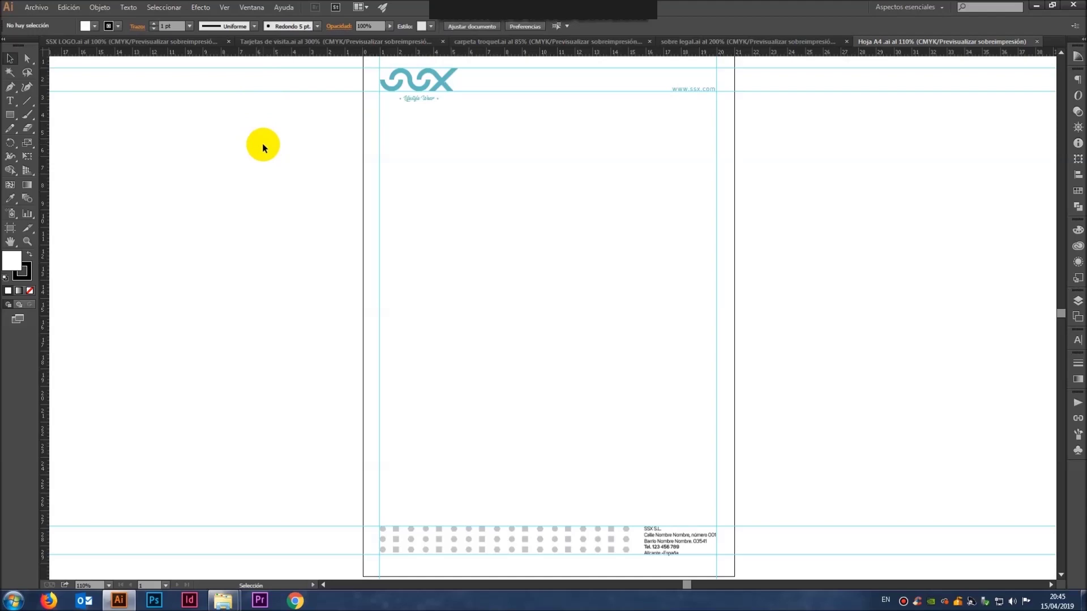
# Step: Save a copy of the letterhead under the name Hoja A4 trazado.ai
pyautogui.click(36, 7)
pyautogui.click(79, 113)
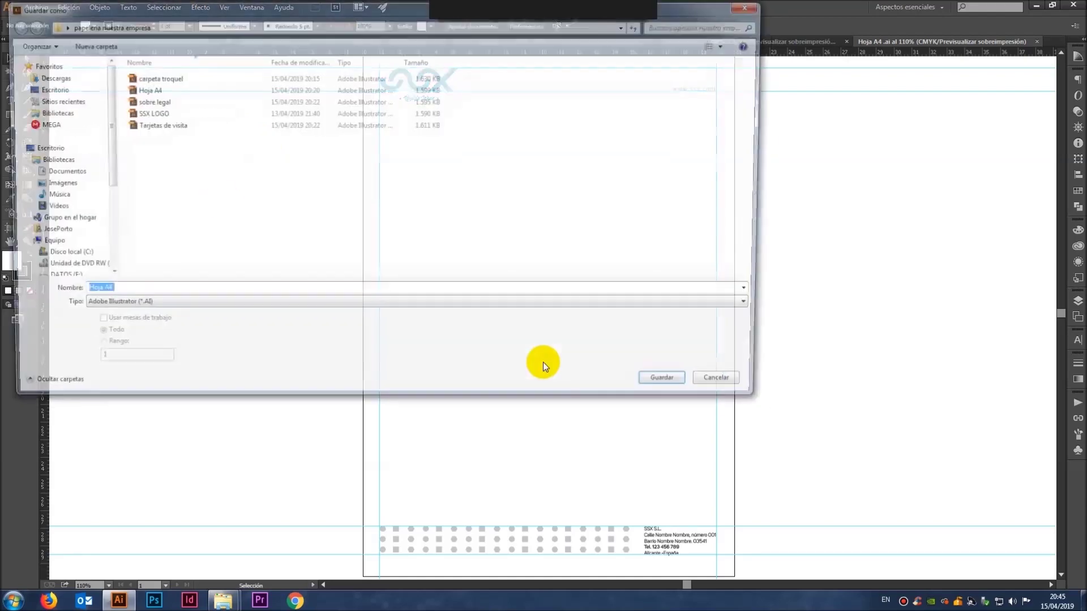
pyautogui.press('End')
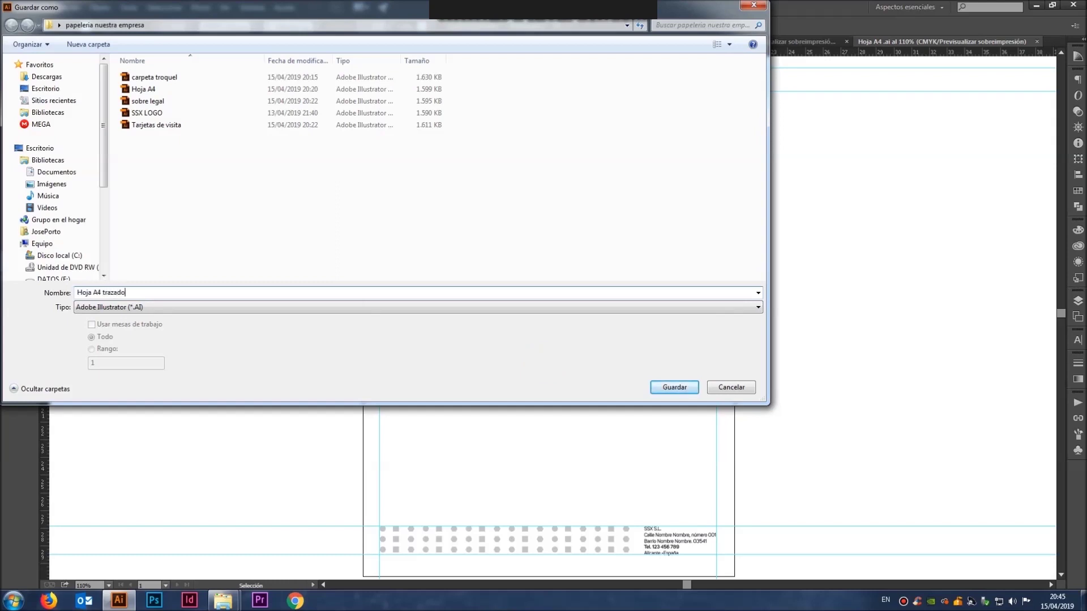
pyautogui.press('Return')
pyautogui.press('Return')
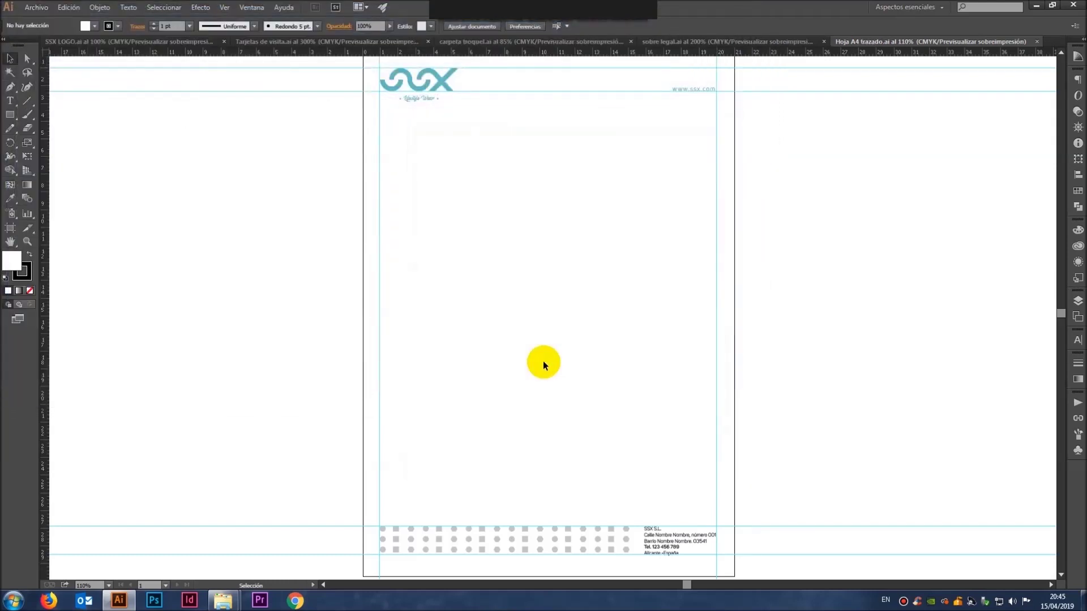
pyautogui.hotkey('ctrl', 'a')
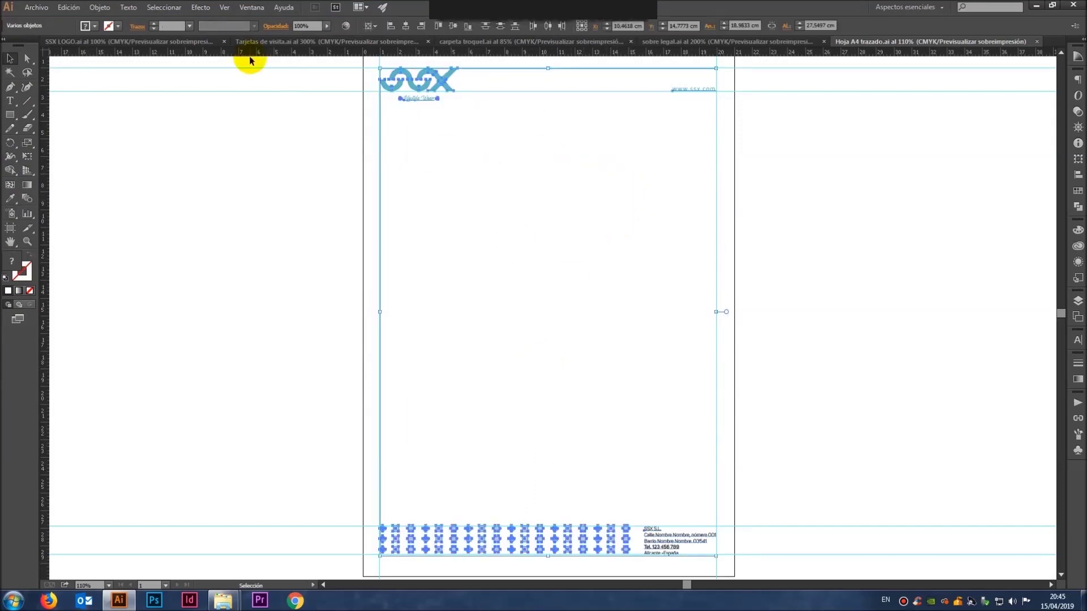
pyautogui.click(128, 6)
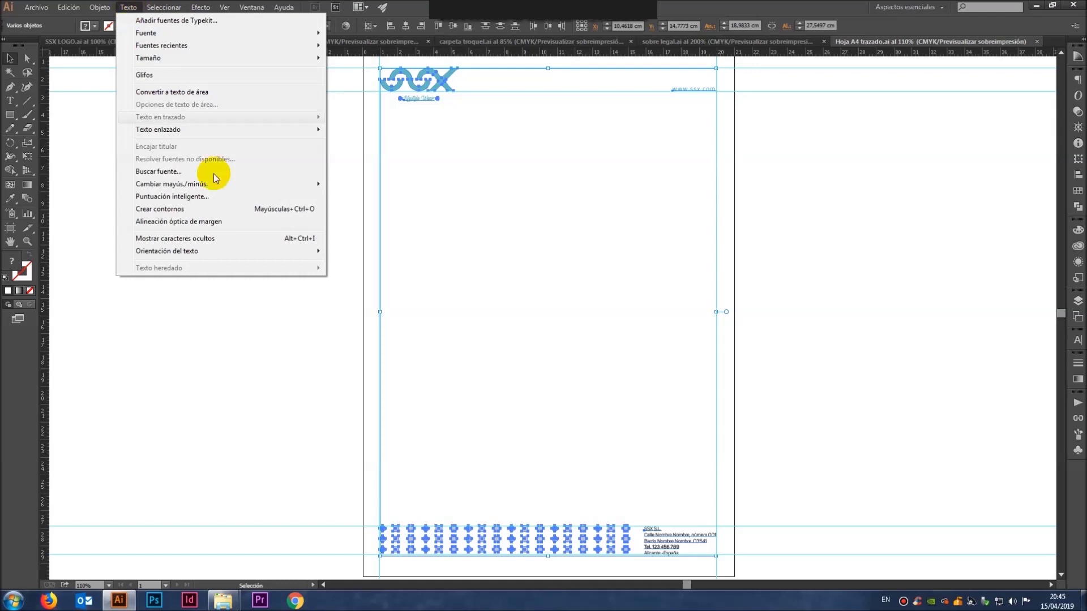
pyautogui.click(209, 208)
pyautogui.click(598, 440)
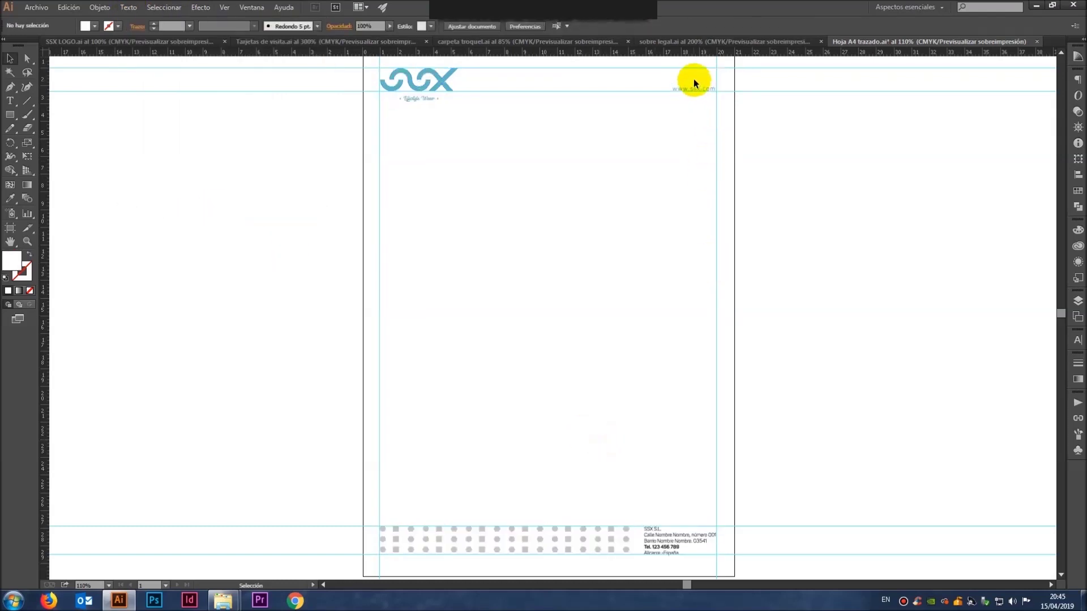
pyautogui.moveTo(715, 70); pyautogui.dragTo(653, 118)
pyautogui.click(651, 123)
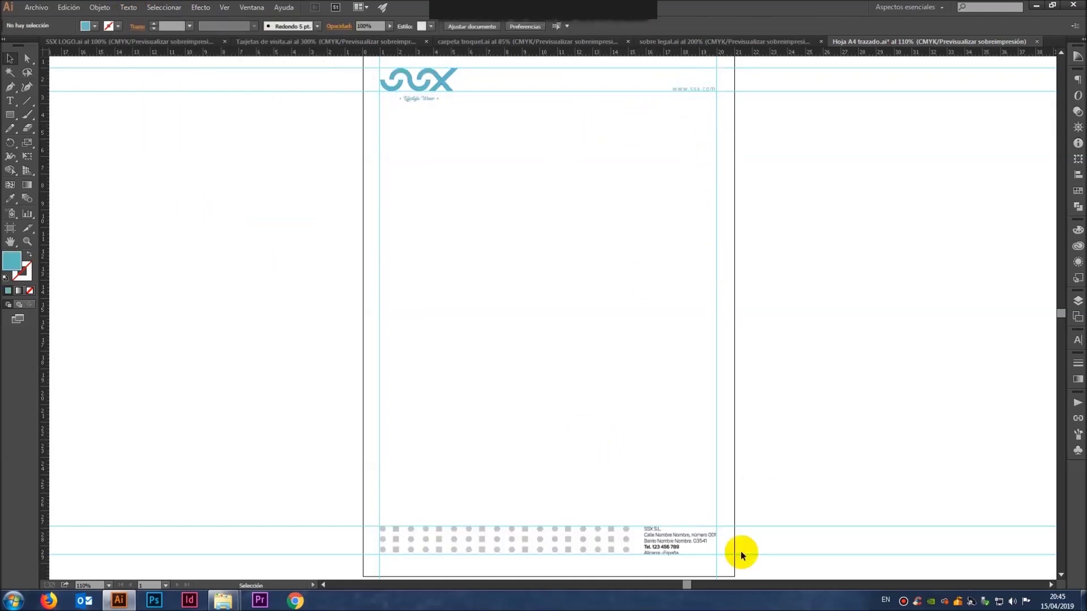
pyautogui.press('z')
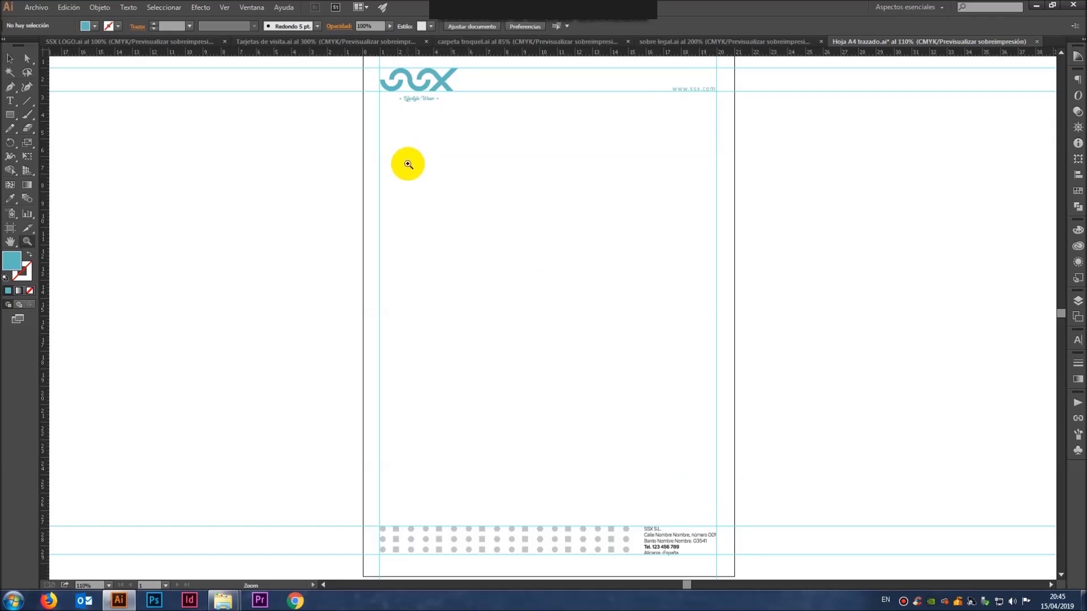
pyautogui.moveTo(617, 73); pyautogui.dragTo(747, 129)
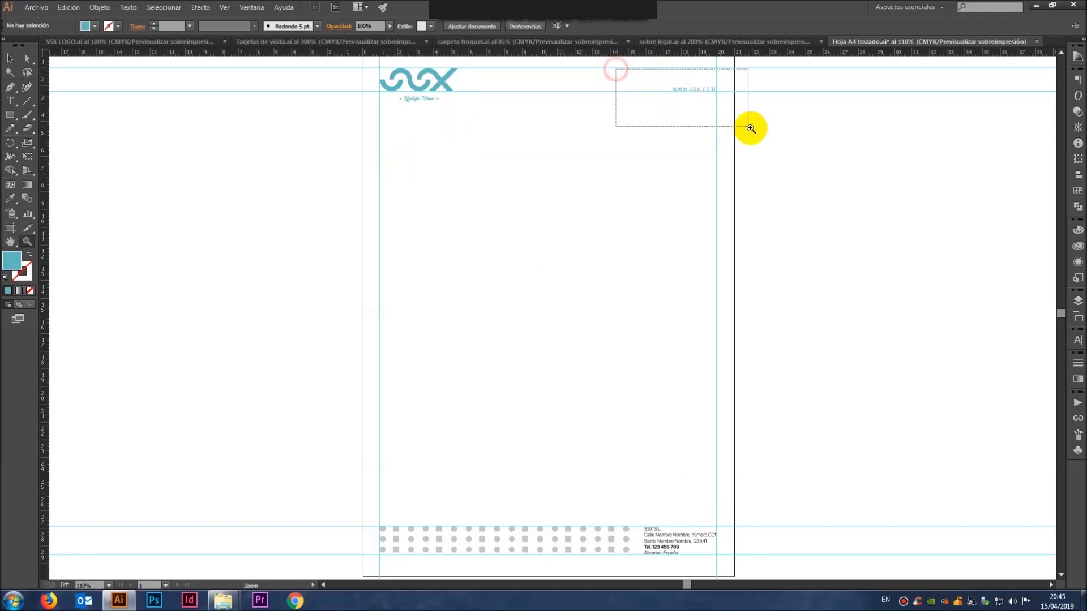
pyautogui.click(10, 58)
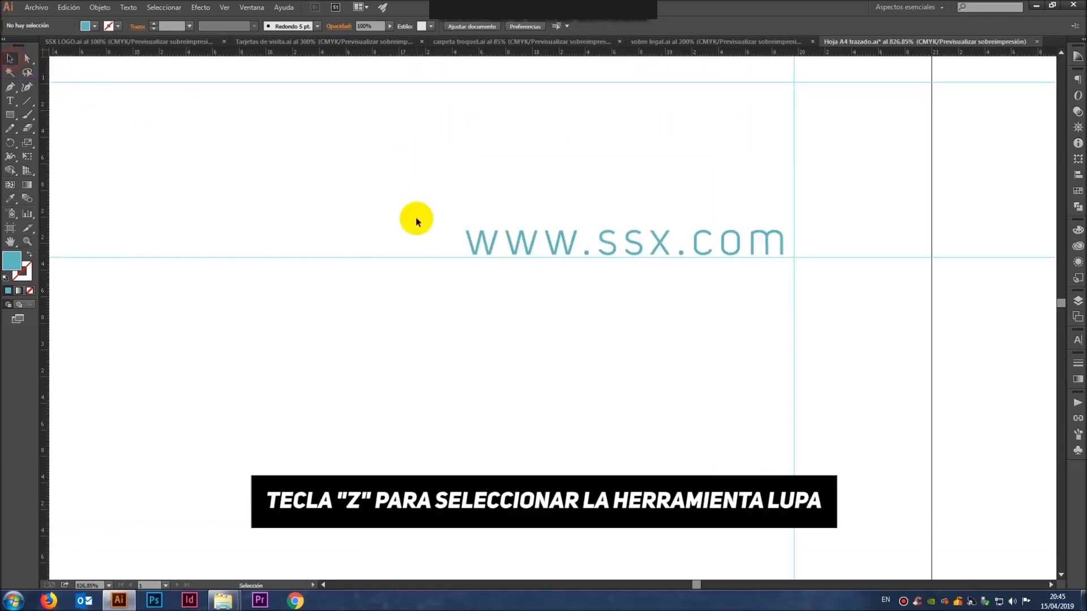
pyautogui.moveTo(407, 198); pyautogui.dragTo(684, 315)
pyautogui.click(681, 314)
pyautogui.hotkey('ctrl', '-')
pyautogui.hotkey('ctrl', '-')
pyautogui.hotkey('ctrl', '-')
pyautogui.hotkey('ctrl', '-')
# Step: Bring the address block into view and confirm its text is outlined
pyautogui.moveTo(507, 424); pyautogui.dragTo(512, 206)
pyautogui.moveTo(558, 439); pyautogui.dragTo(551, 123)
pyautogui.moveTo(557, 334); pyautogui.dragTo(556, 259)
pyautogui.press('v')
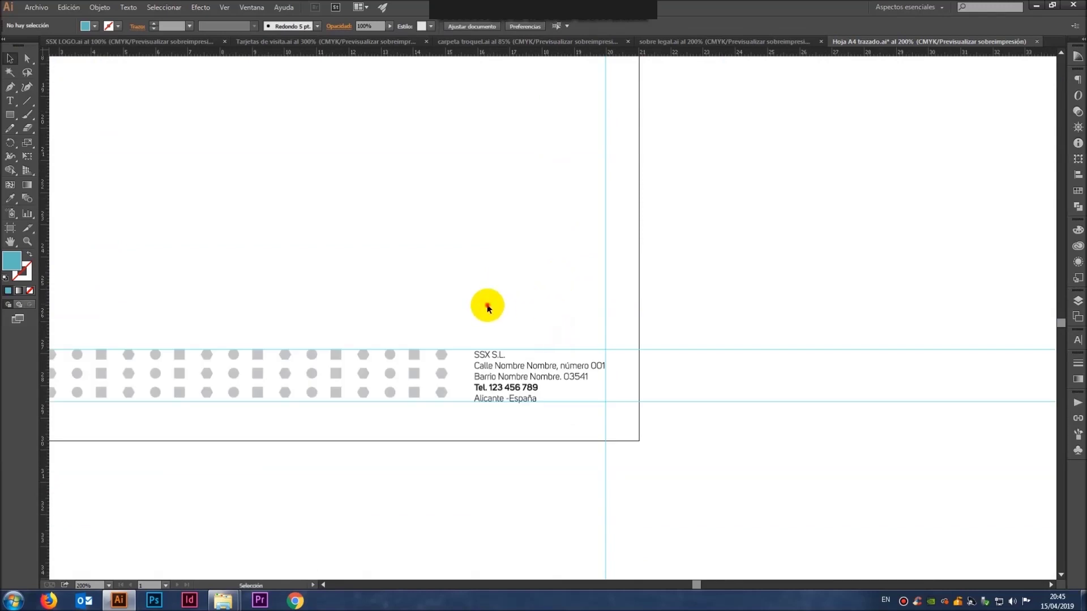
pyautogui.moveTo(478, 300); pyautogui.dragTo(601, 487)
pyautogui.click(552, 266)
# Step: Fit the whole page in the window and save Hoja A4 trazado.ai
pyautogui.press('a')
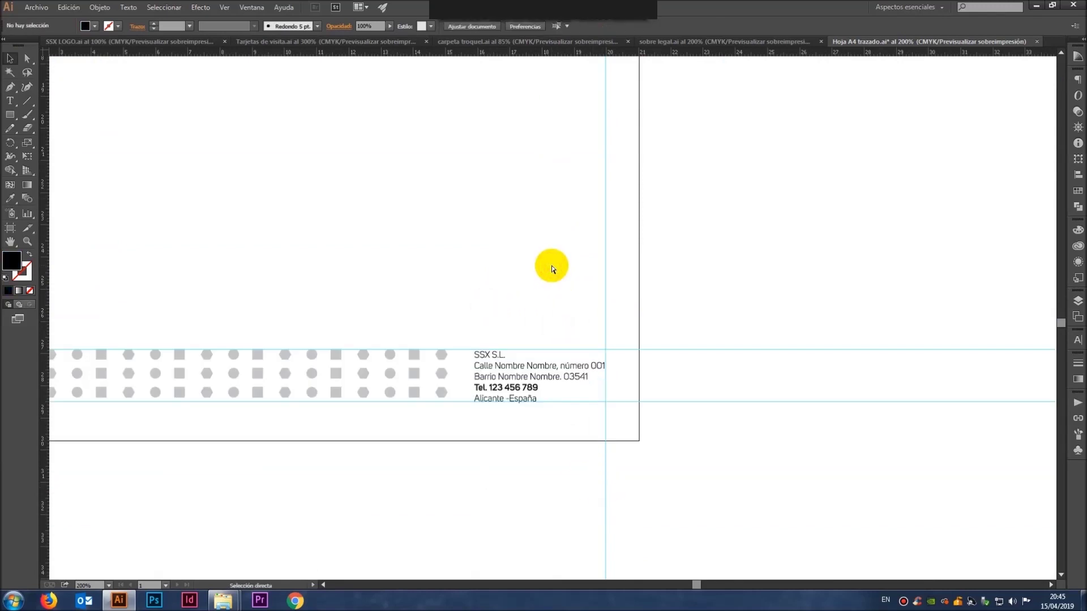
pyautogui.hotkey('ctrl', '-')
pyautogui.hotkey('ctrl', '-')
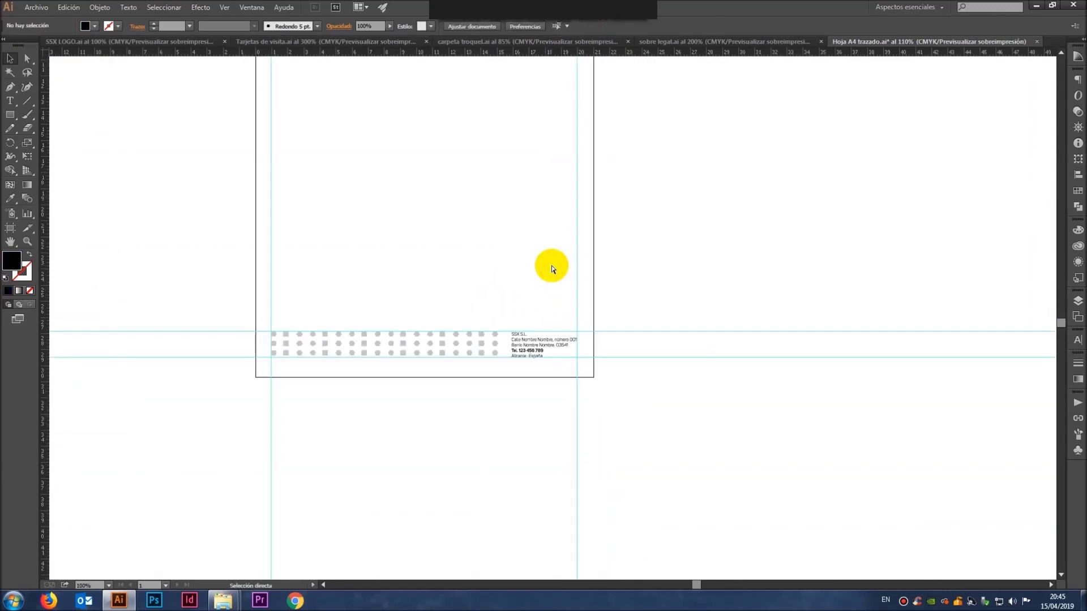
pyautogui.hotkey('ctrl', '0')
pyautogui.hotkey('ctrl', 's')
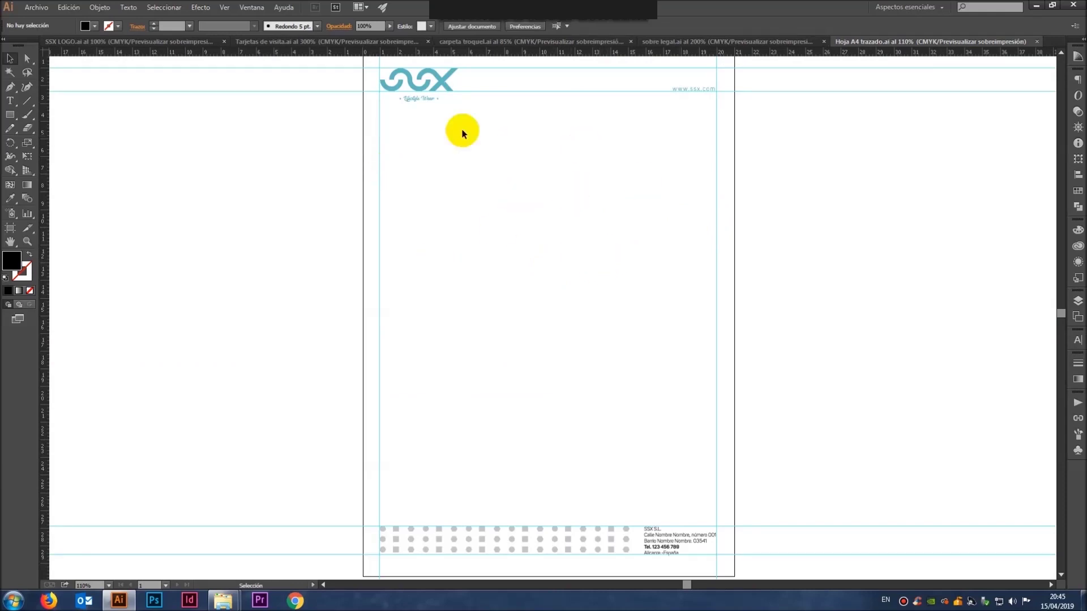
# Step: Close the letterhead and bring the Tarjetas de visita business cards into view
pyautogui.click(1037, 42)
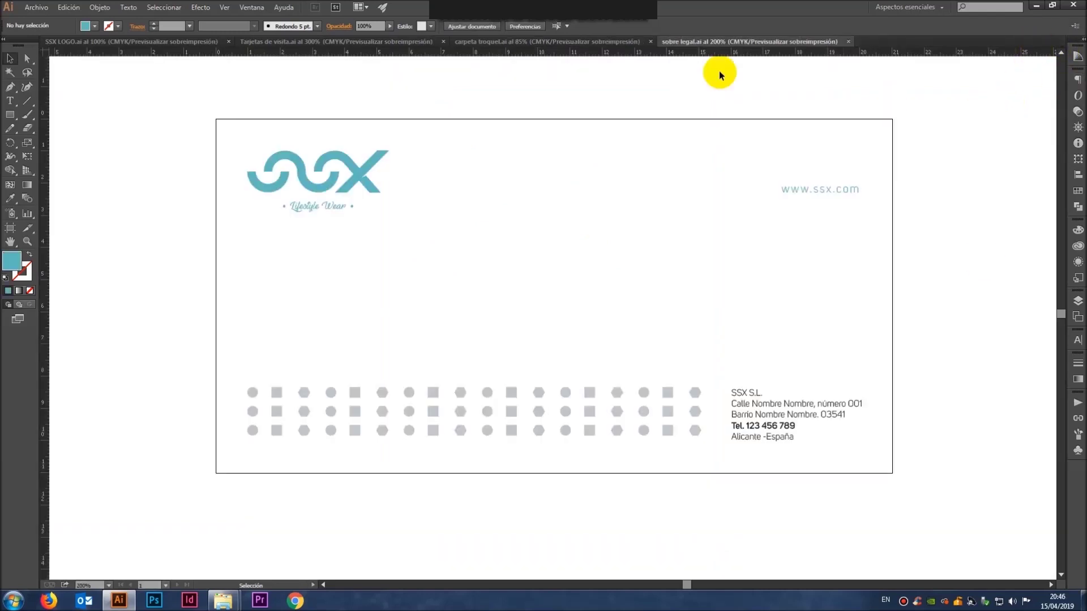
pyautogui.click(342, 42)
pyautogui.click(378, 83)
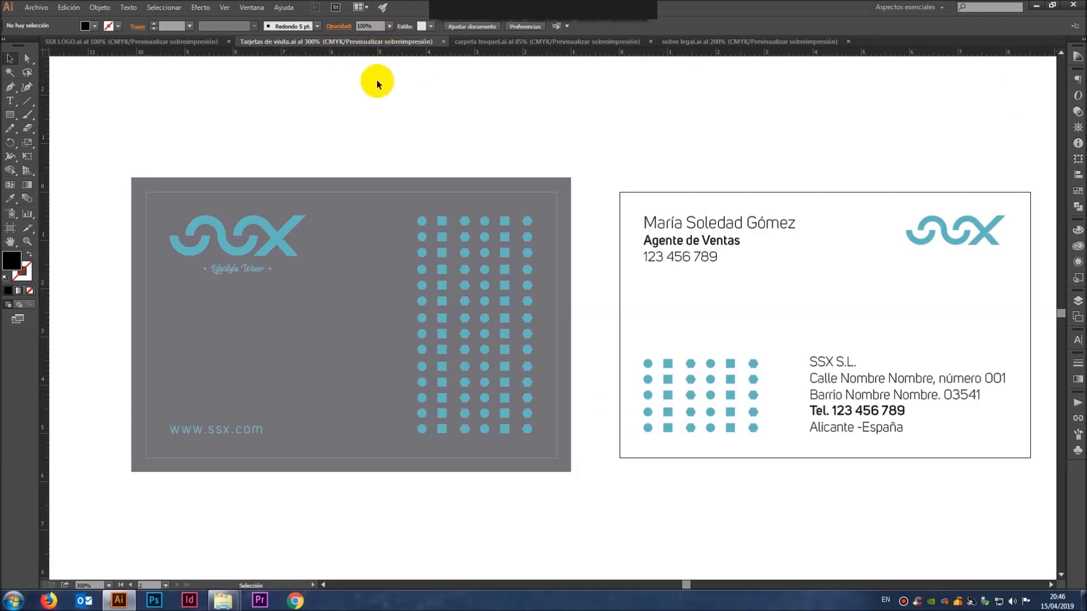
pyautogui.press('space')
pyautogui.moveTo(643, 116); pyautogui.dragTo(586, 120)
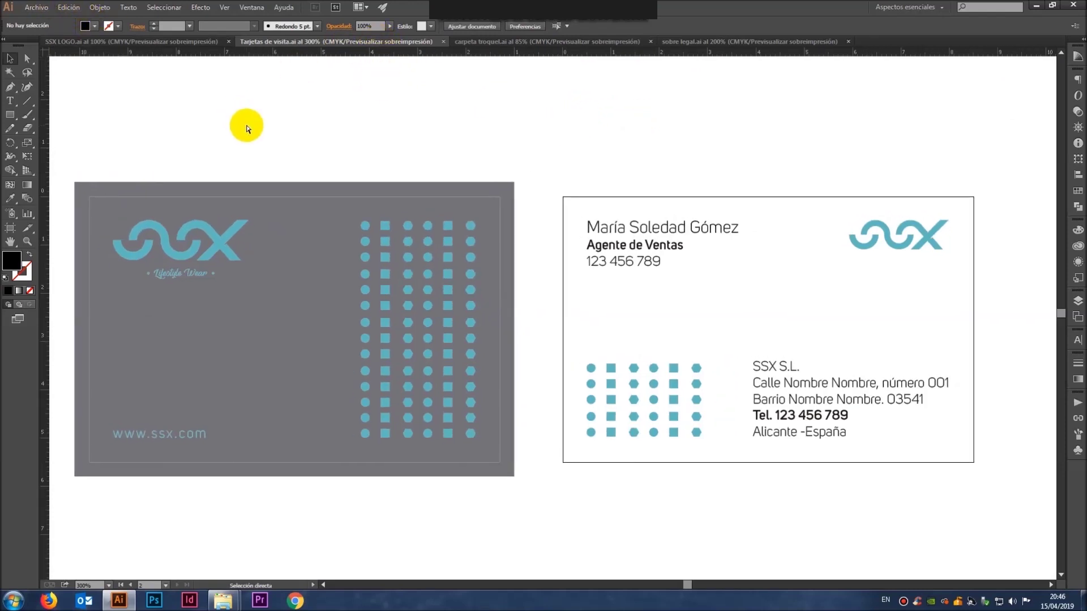
pyautogui.press('ctrl')
# Step: Save the cards as Adobe PDF 'Tarjetas de visita' with all printer marks enabled
pyautogui.hotkey('ctrl', 'shift', 's')
pyautogui.click(135, 307)
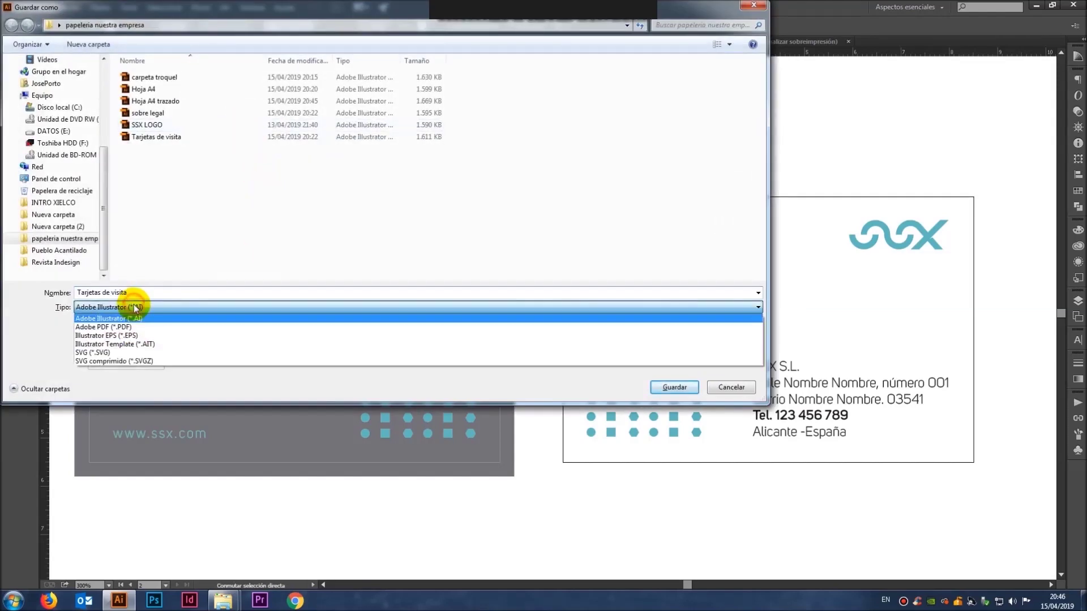
pyautogui.click(127, 327)
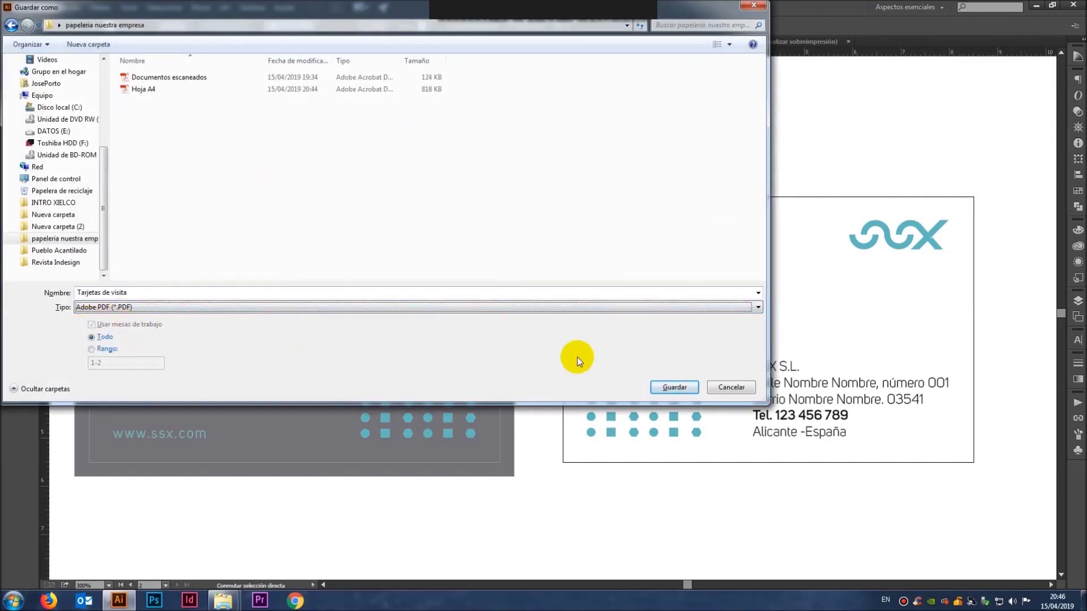
pyautogui.click(662, 382)
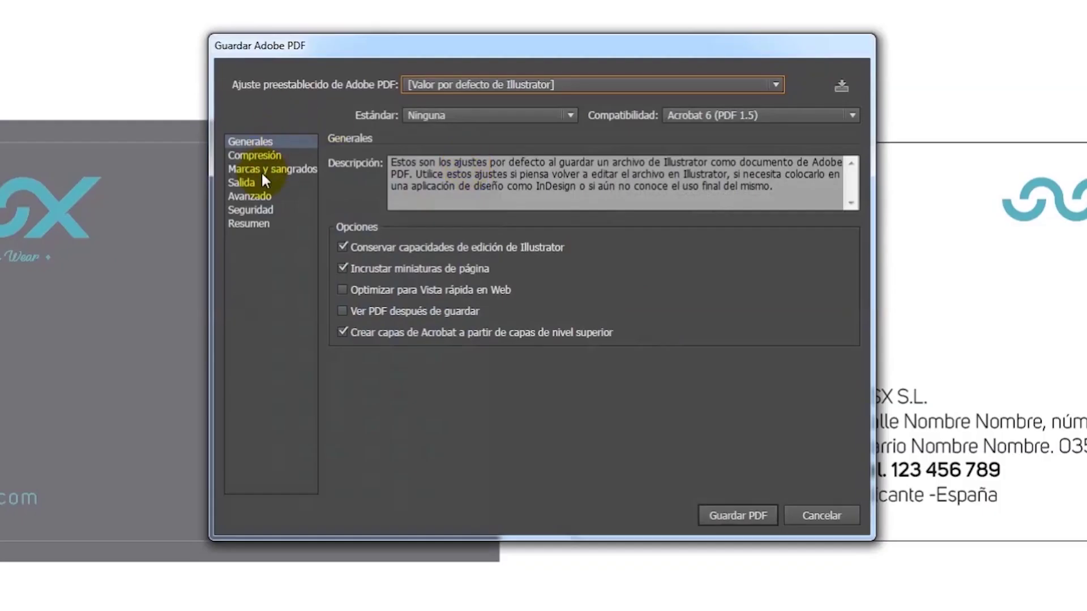
pyautogui.click(261, 169)
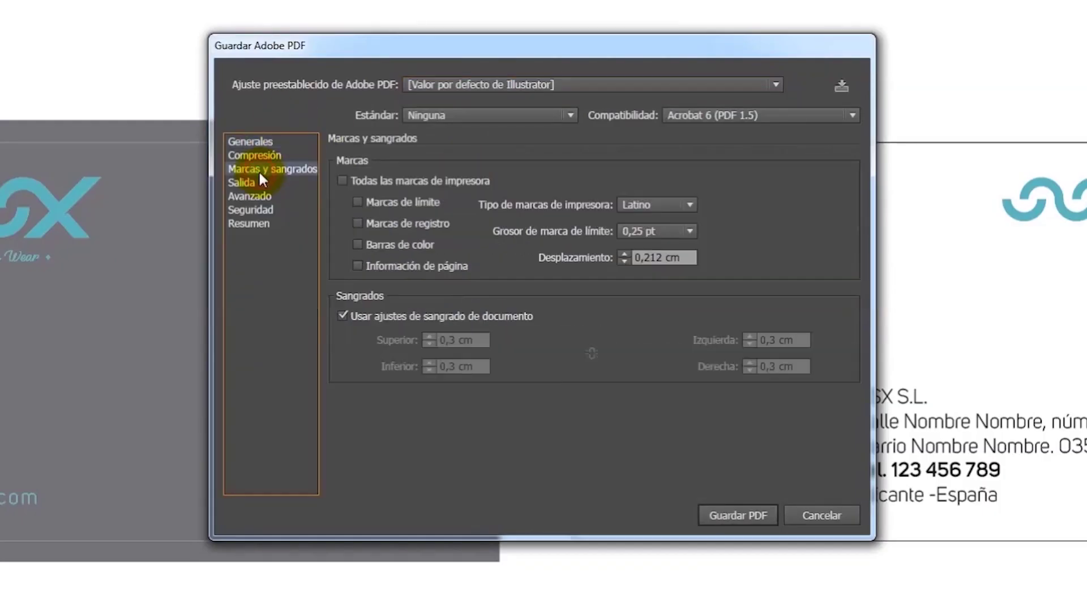
pyautogui.click(342, 181)
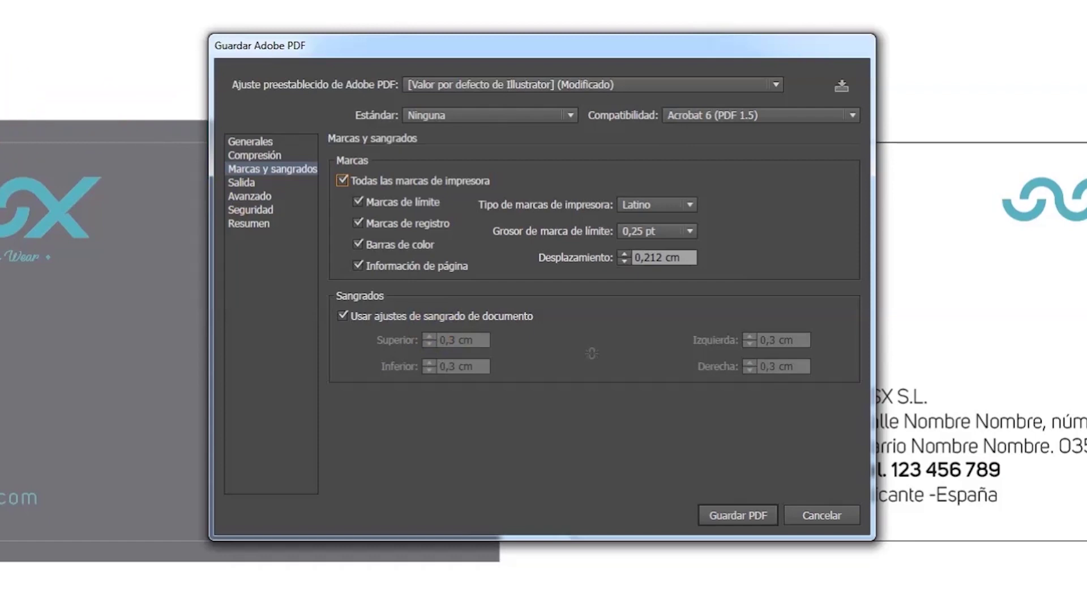
pyautogui.click(737, 516)
pyautogui.moveTo(223, 600)
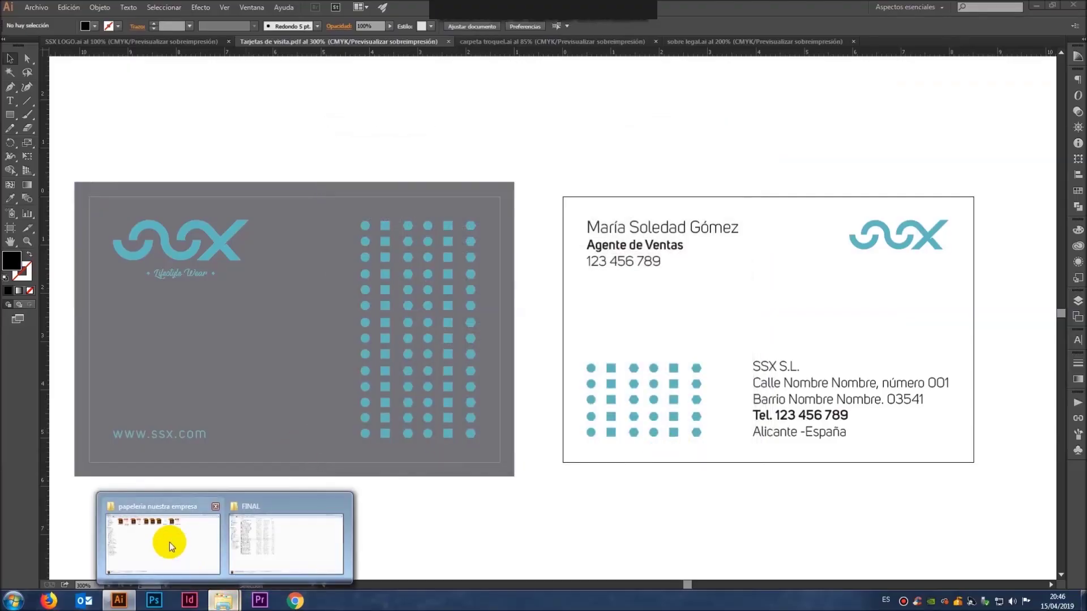
# Step: Open Tarjetas de visita.pdf in Acrobat Reader, review pages 1 and 2, then close it
pyautogui.click(169, 542)
pyautogui.doubleClick(704, 86)
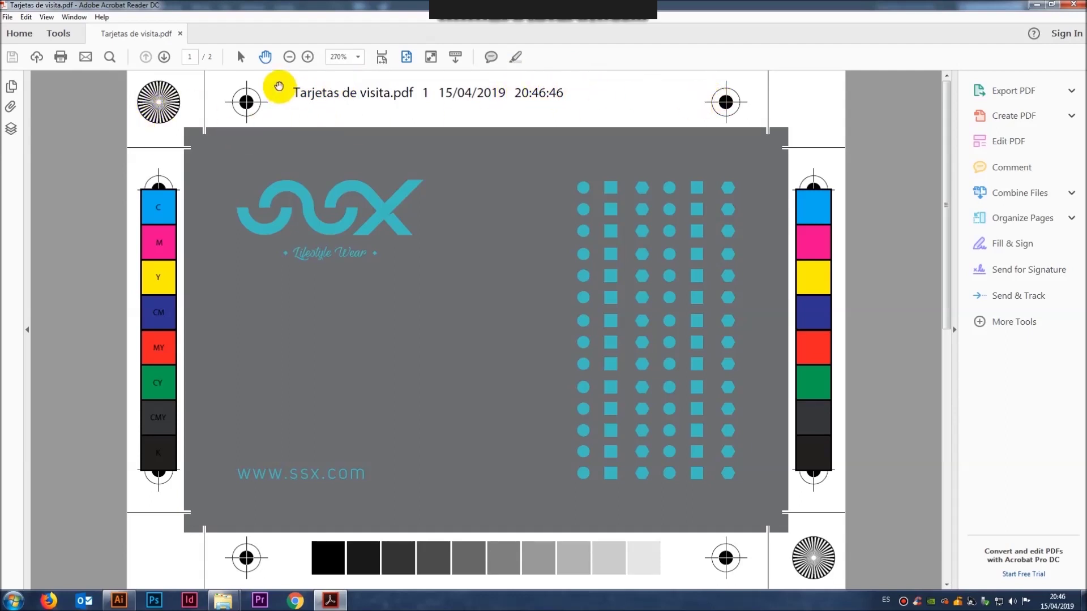
pyautogui.scroll(-1, 415, 158)
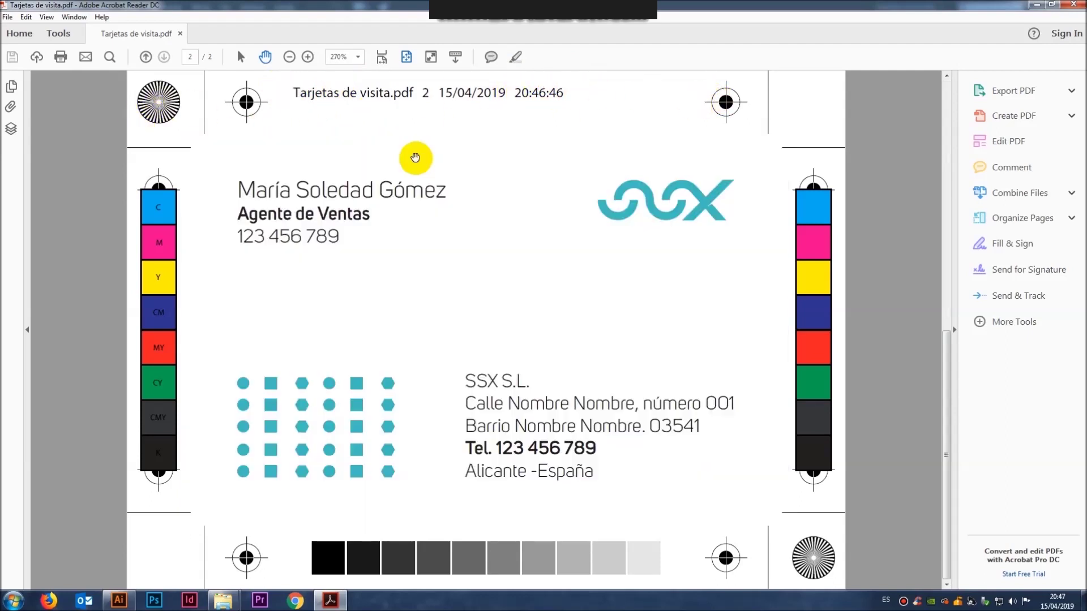
pyautogui.scroll(1, 415, 158)
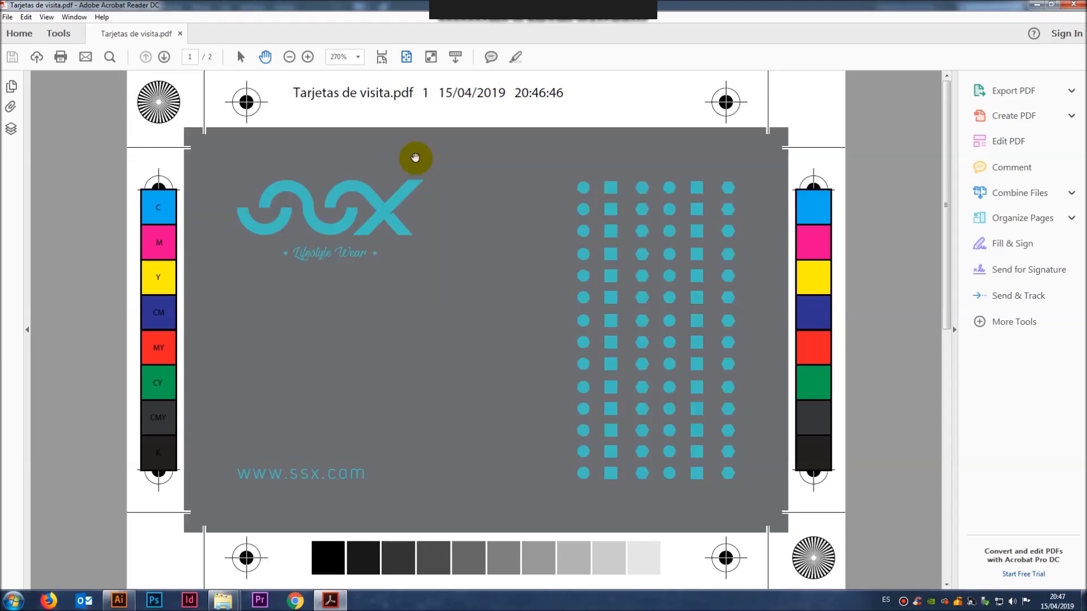
pyautogui.click(1075, 4)
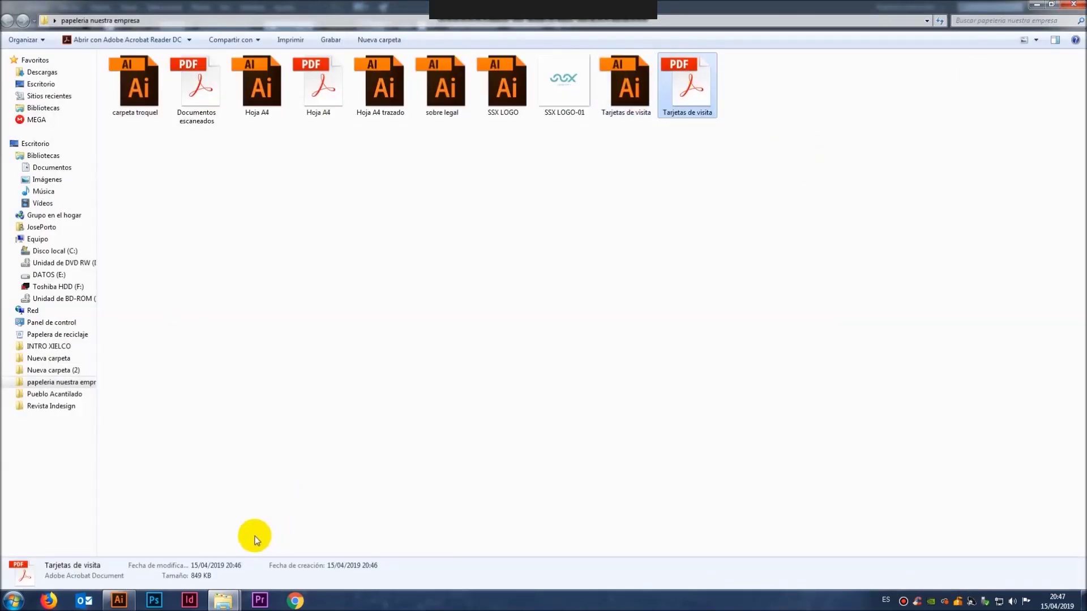
# Step: Close Tarjetas de visita.pdf in Illustrator and reopen Tarjetas de visita.ai from the project folder
pyautogui.click(119, 600)
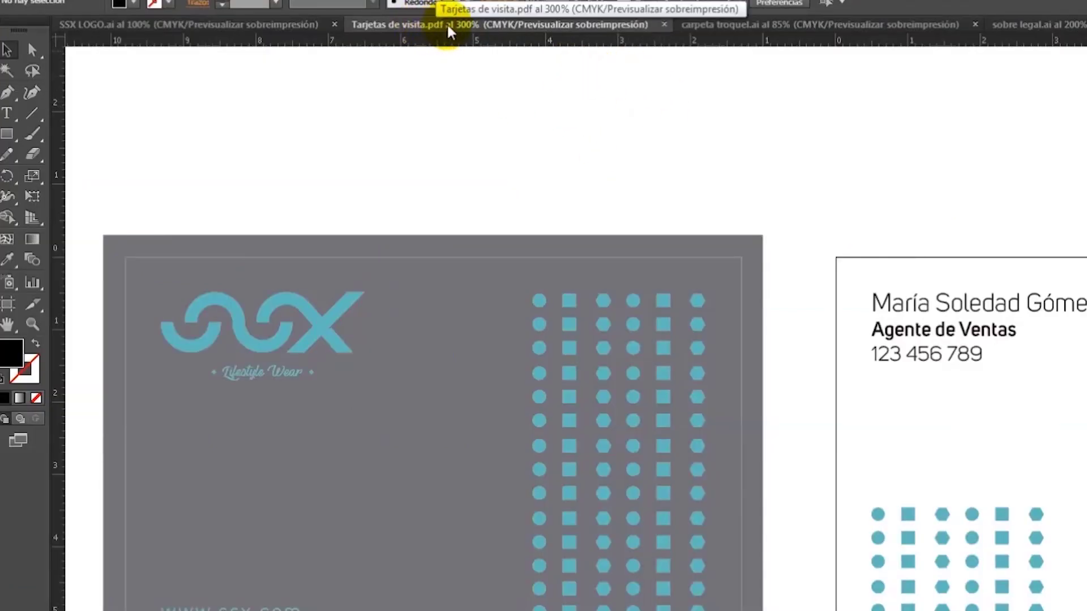
pyautogui.click(663, 24)
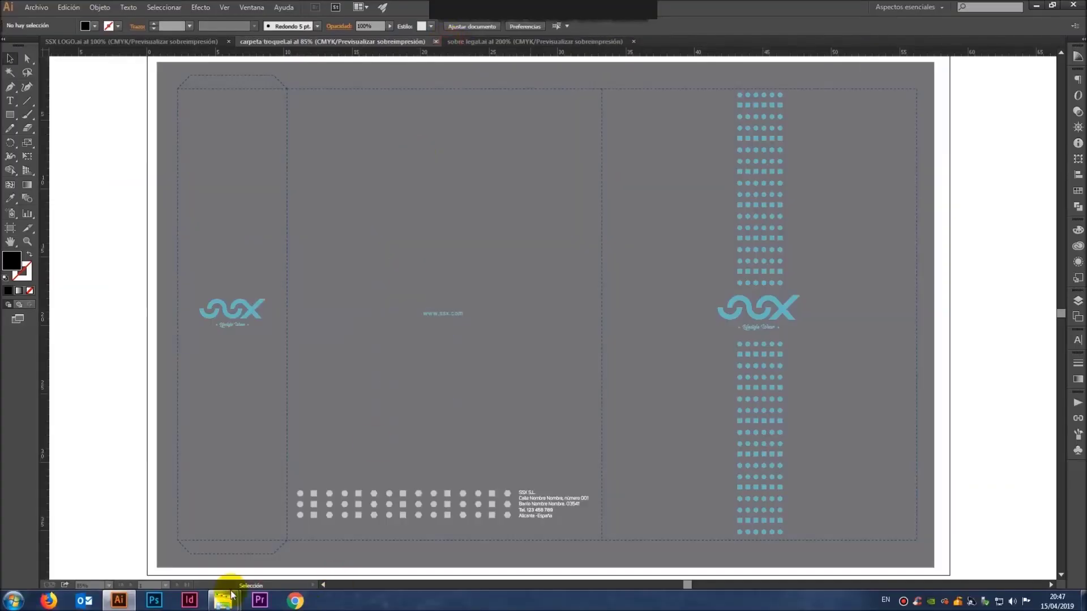
pyautogui.click(167, 547)
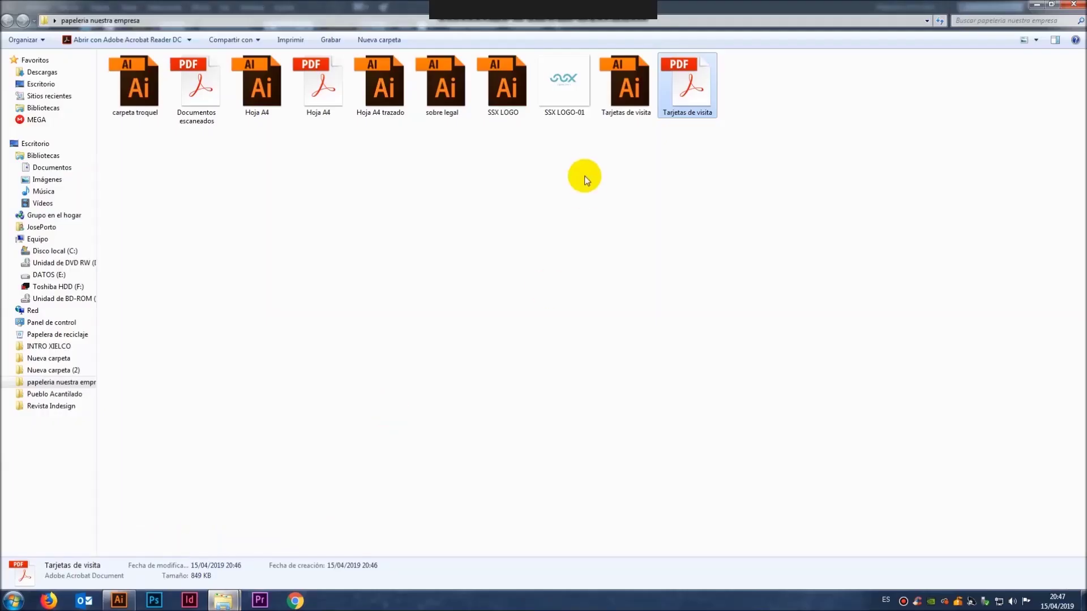
pyautogui.doubleClick(619, 89)
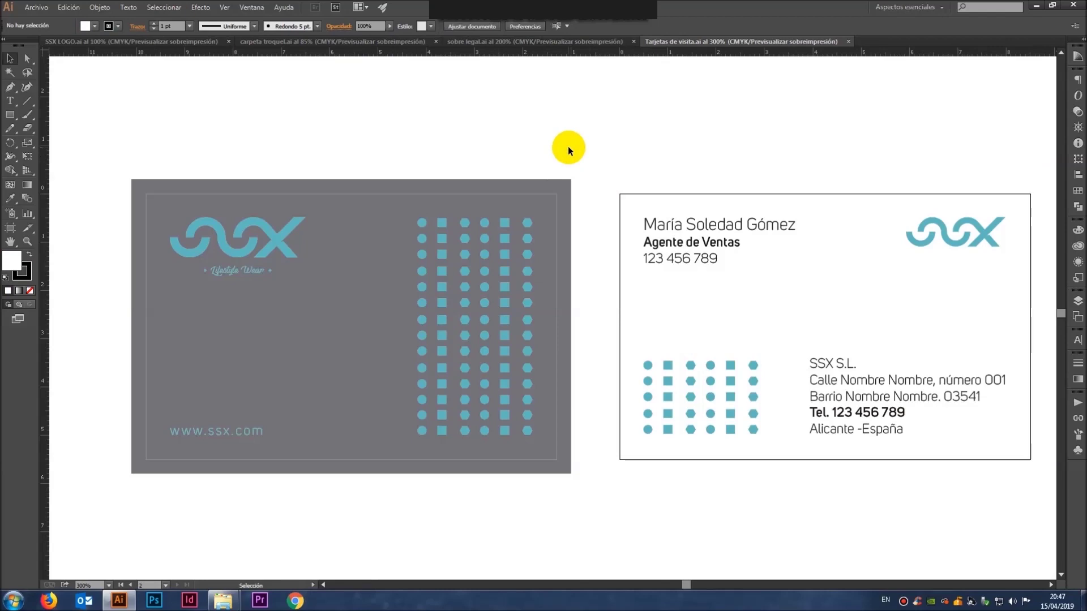
# Step: Save a copy named Tarjetas de visita trazado and outline all text on both cards
pyautogui.hotkey('ctrl', 'shift', 's')
pyautogui.write('Tarjetas de visita trazad')
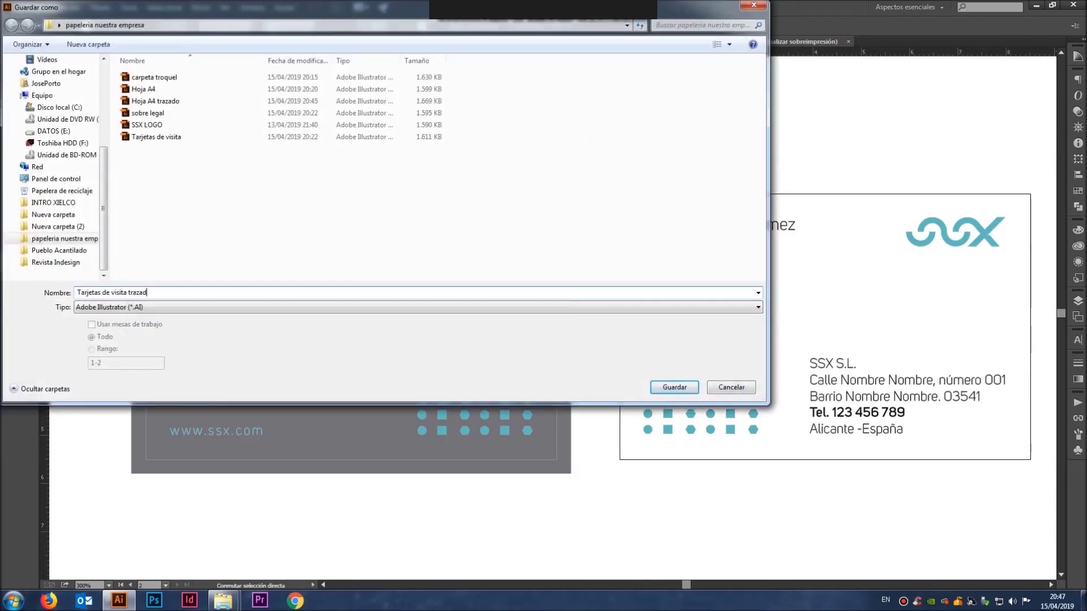
pyautogui.write('o')
pyautogui.press('Return')
pyautogui.press('Return')
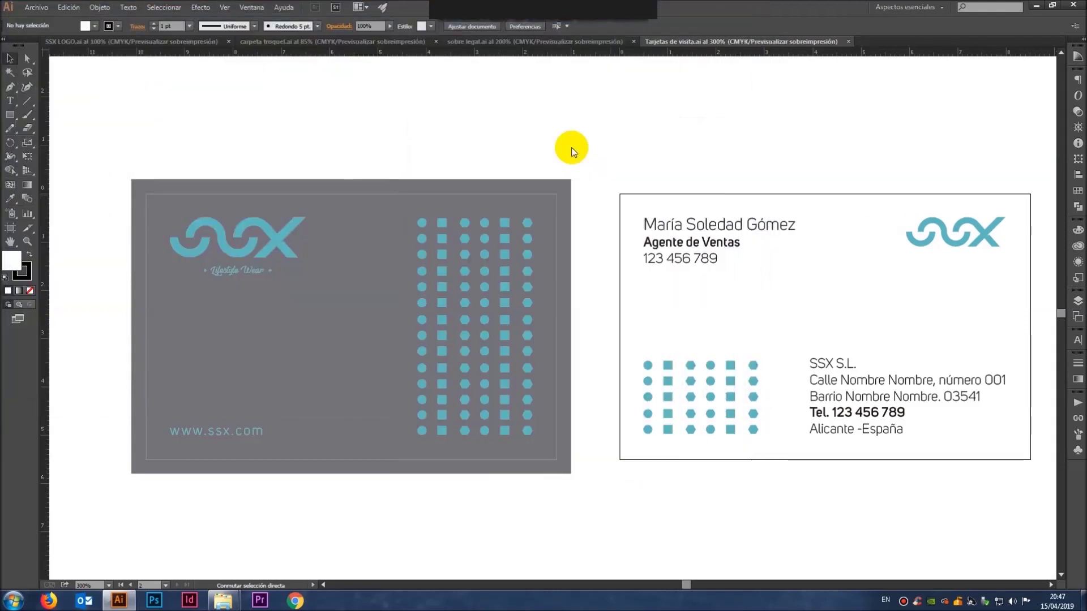
pyautogui.hotkey('ctrl', 'a')
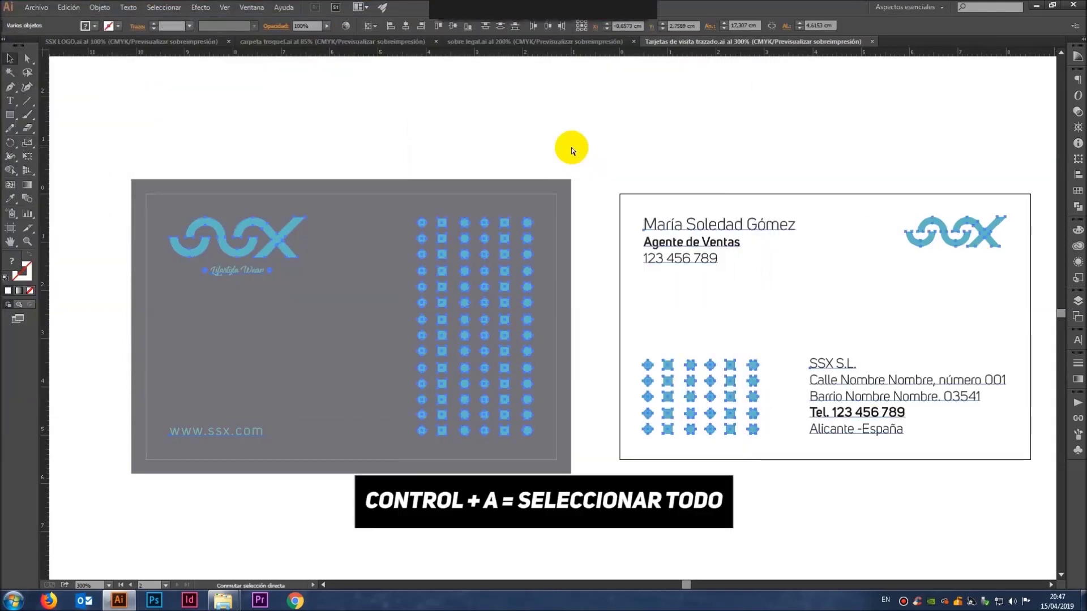
pyautogui.hotkey('ctrl', 'shift', 'o')
pyautogui.hotkey('ctrl', 'g')
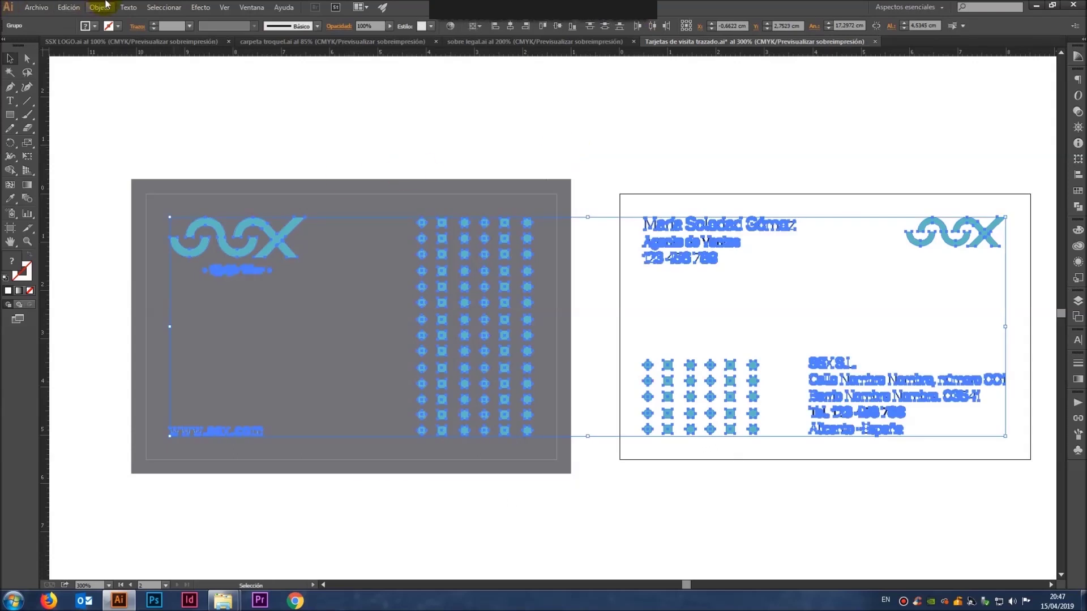
# Step: Check the outlined artwork on both cards and save the file
pyautogui.click(120, 7)
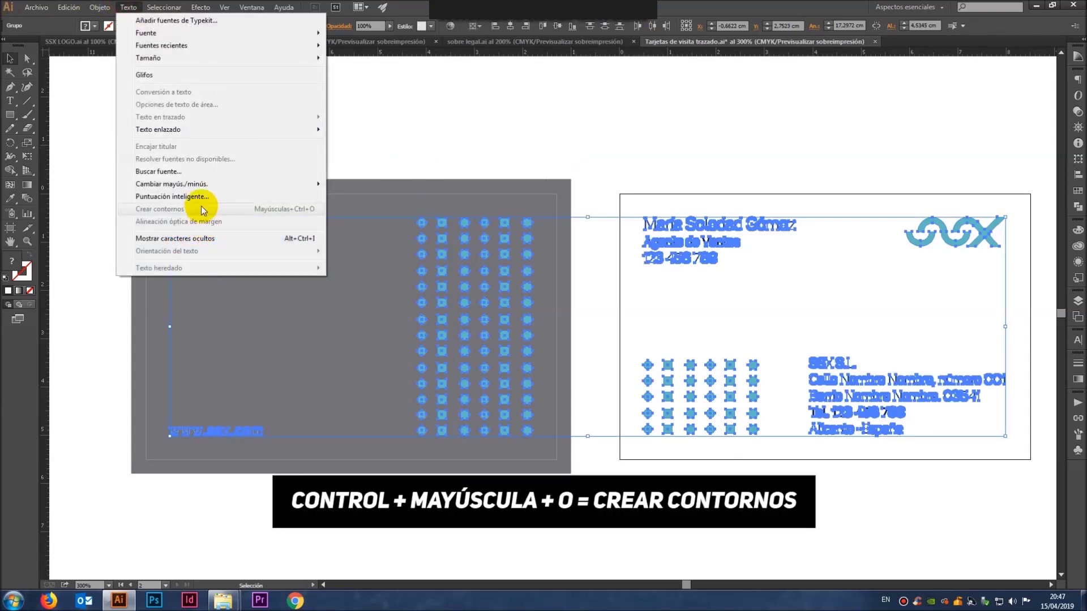
pyautogui.click(654, 126)
pyautogui.moveTo(647, 137); pyautogui.dragTo(755, 318)
pyautogui.moveTo(701, 138); pyautogui.dragTo(979, 497)
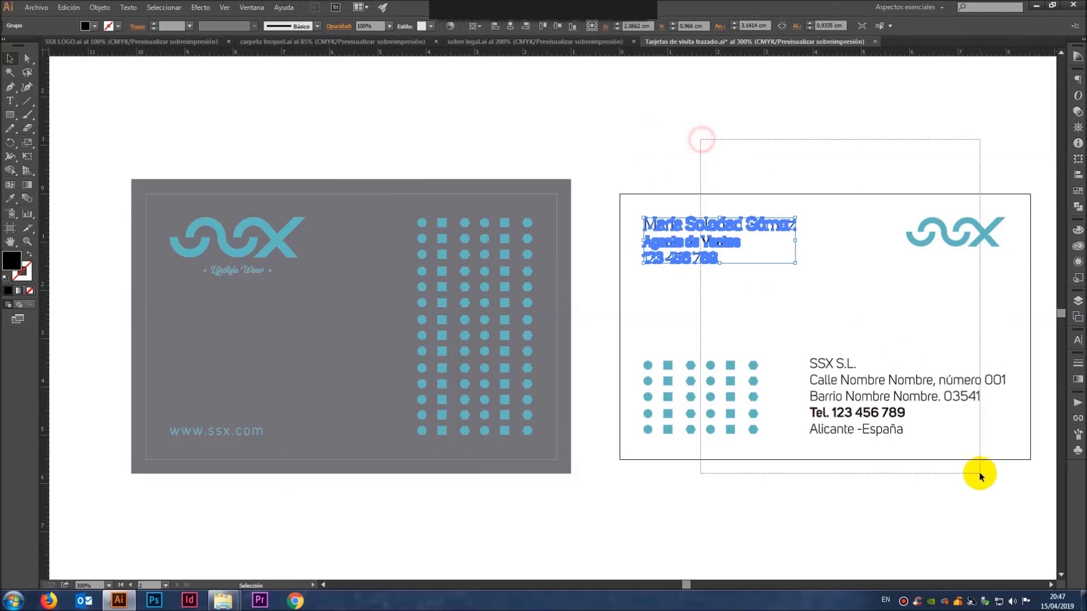
pyautogui.click(991, 496)
pyautogui.moveTo(1030, 466); pyautogui.dragTo(172, 138)
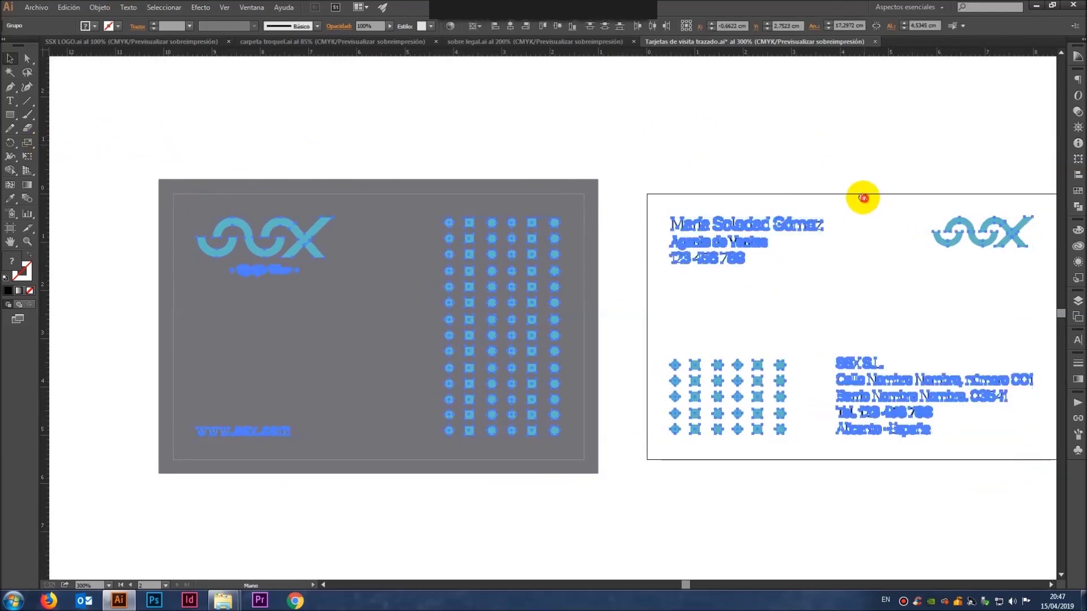
pyautogui.moveTo(866, 199); pyautogui.dragTo(783, 173)
pyautogui.click(732, 126)
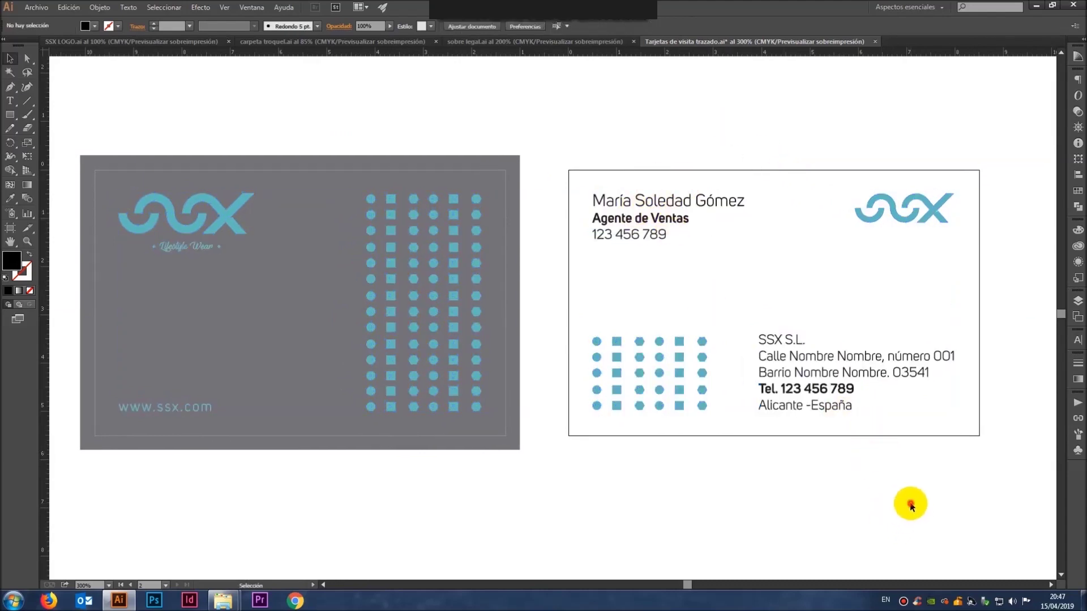
pyautogui.moveTo(808, 492); pyautogui.dragTo(848, 474)
pyautogui.hotkey('ctrl', 's')
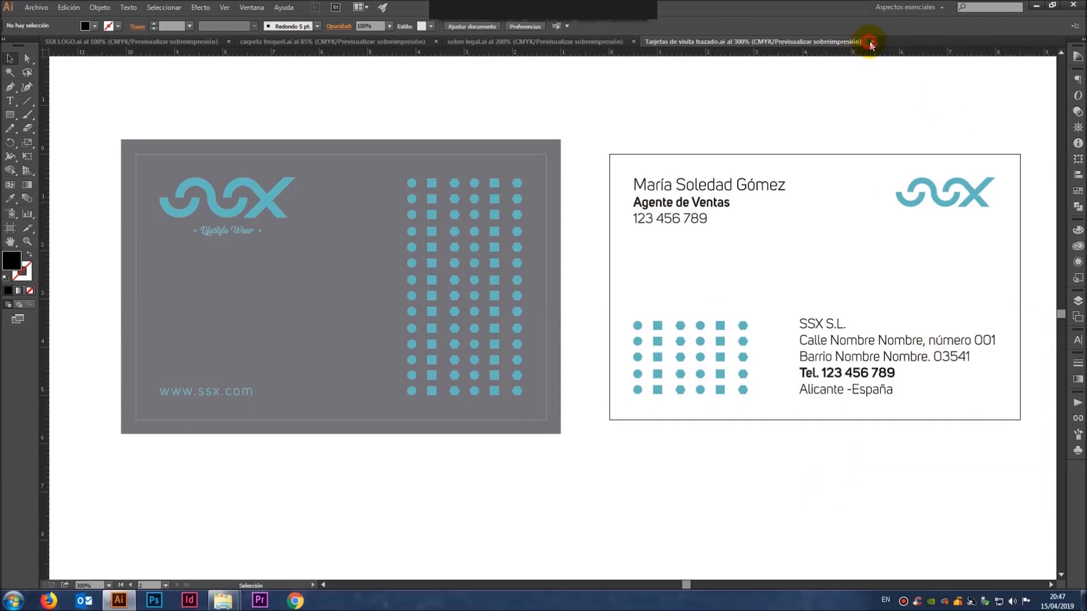
# Step: Close the outlined business cards and the SSX LOGO documents
pyautogui.click(870, 42)
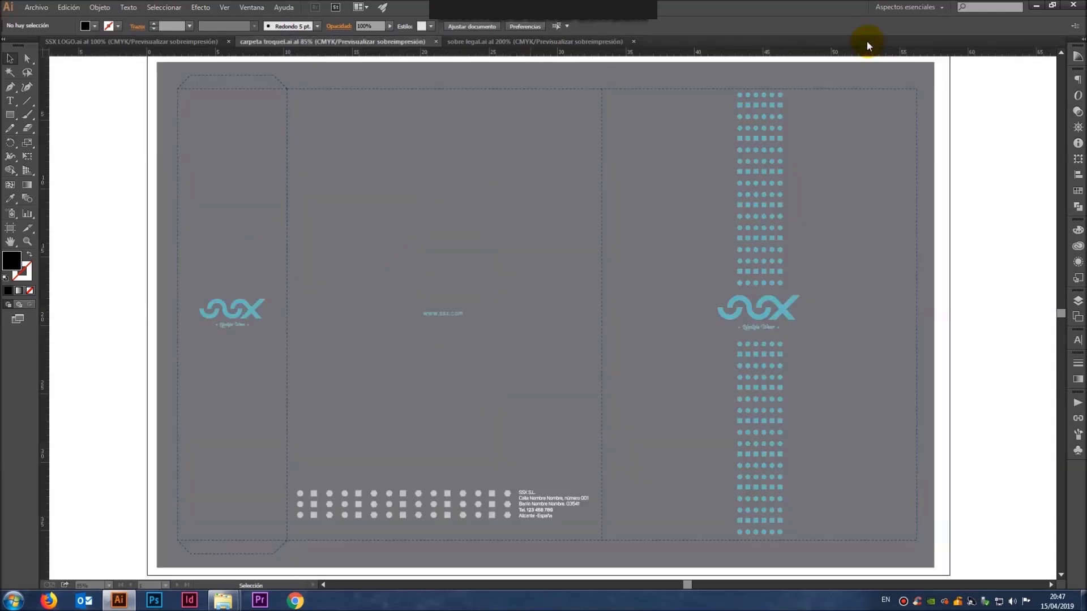
pyautogui.click(456, 43)
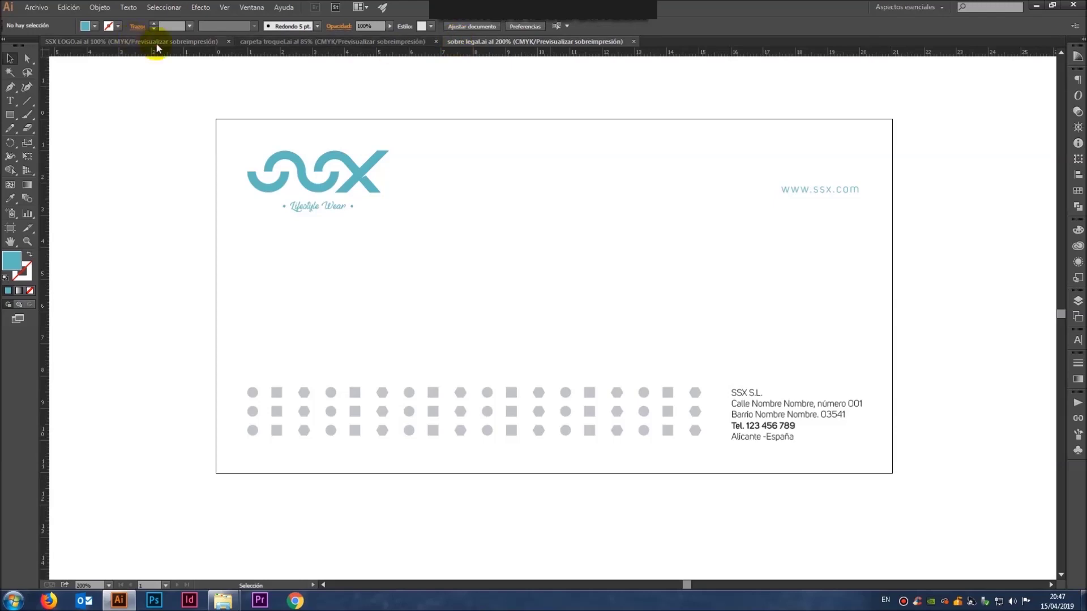
pyautogui.click(225, 43)
pyautogui.click(228, 42)
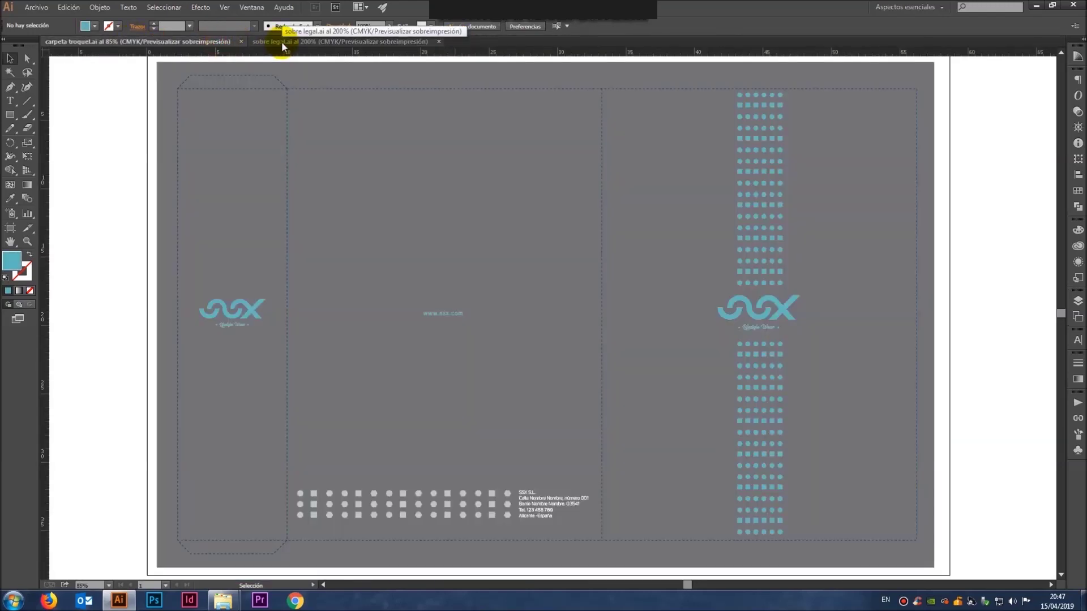
pyautogui.click(282, 44)
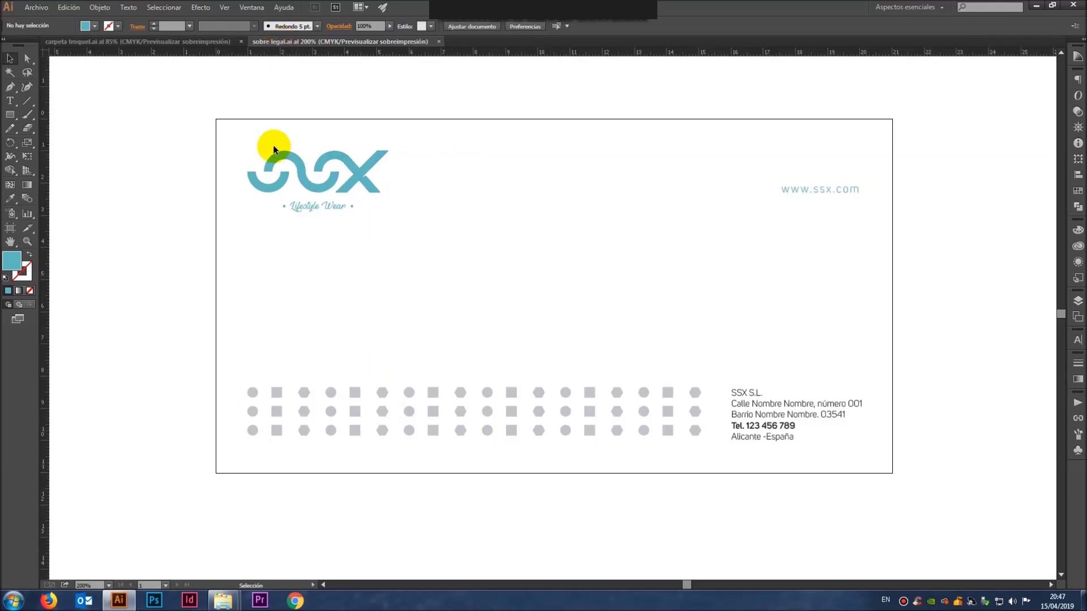
# Step: Unlock all objects in carpeta troquel.ai with Objeto > Desbloquear todo
pyautogui.click(214, 43)
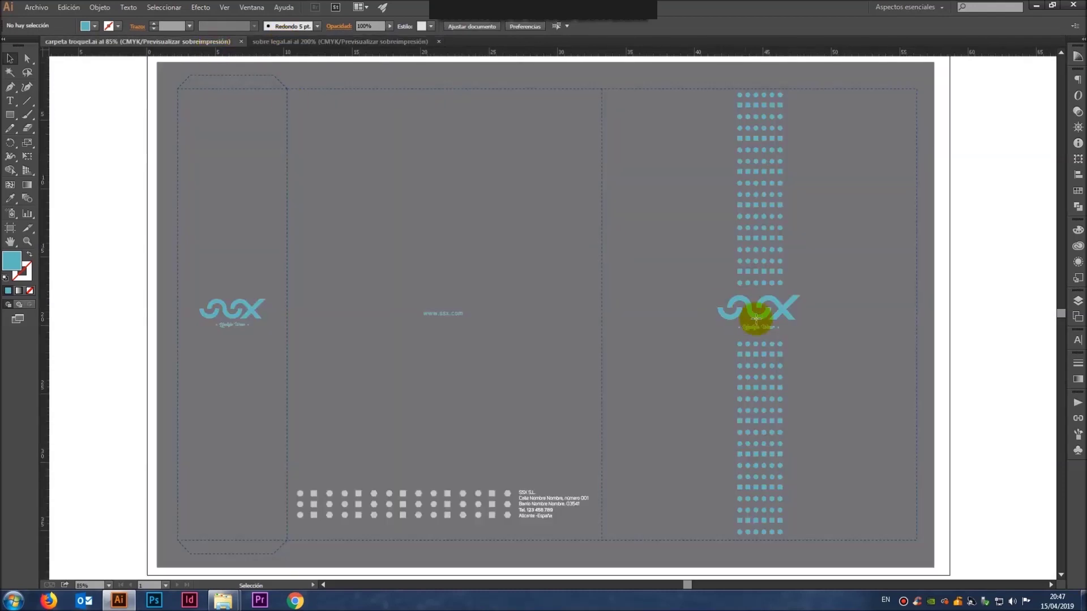
pyautogui.hscroll(2, 813, 310)
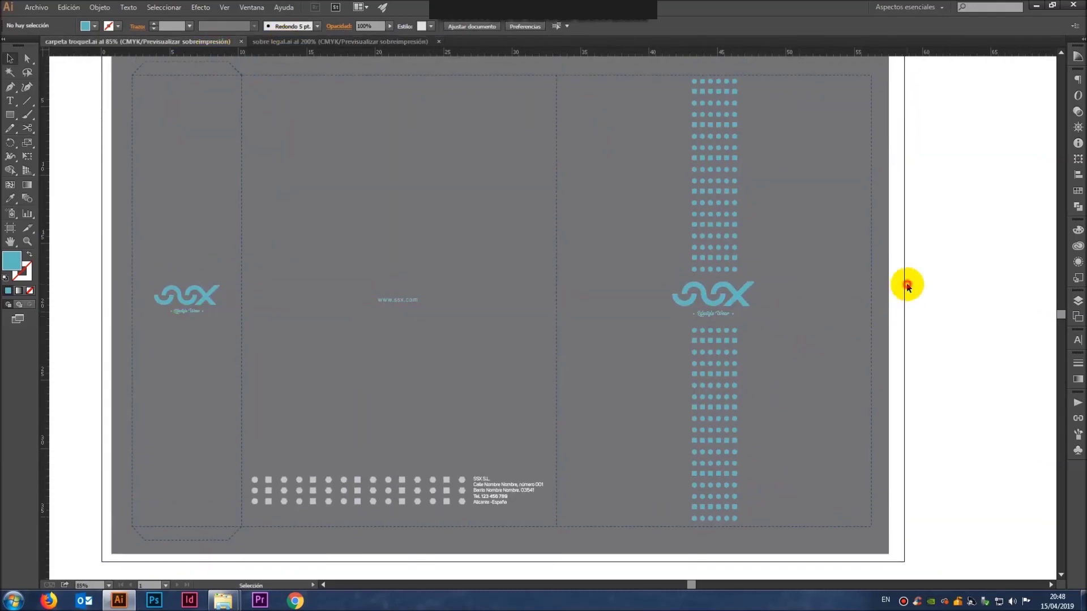
pyautogui.click(691, 220)
pyautogui.click(364, 199)
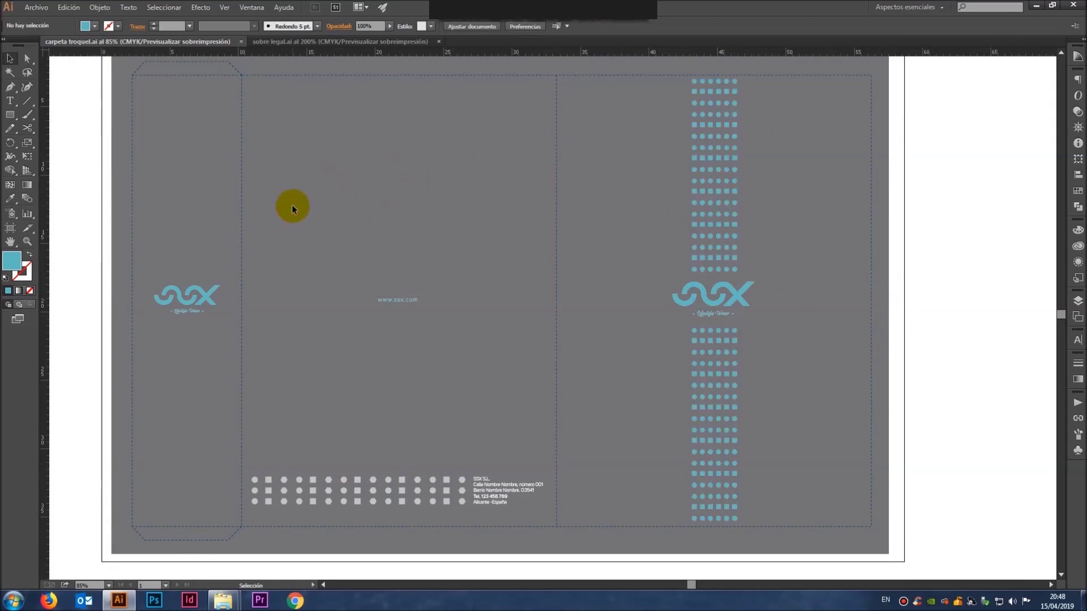
pyautogui.click(99, 7)
pyautogui.click(142, 88)
pyautogui.click(93, 106)
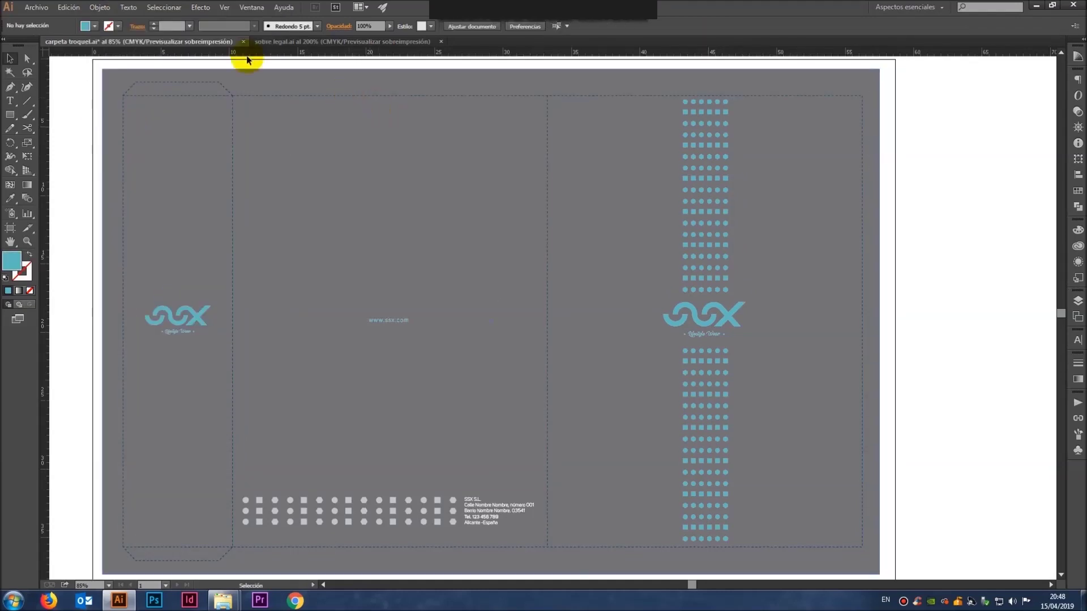
pyautogui.click(36, 7)
# Step: Save the carpeta troquel folder as Adobe PDF with all printer marks, then close it
pyautogui.click(79, 112)
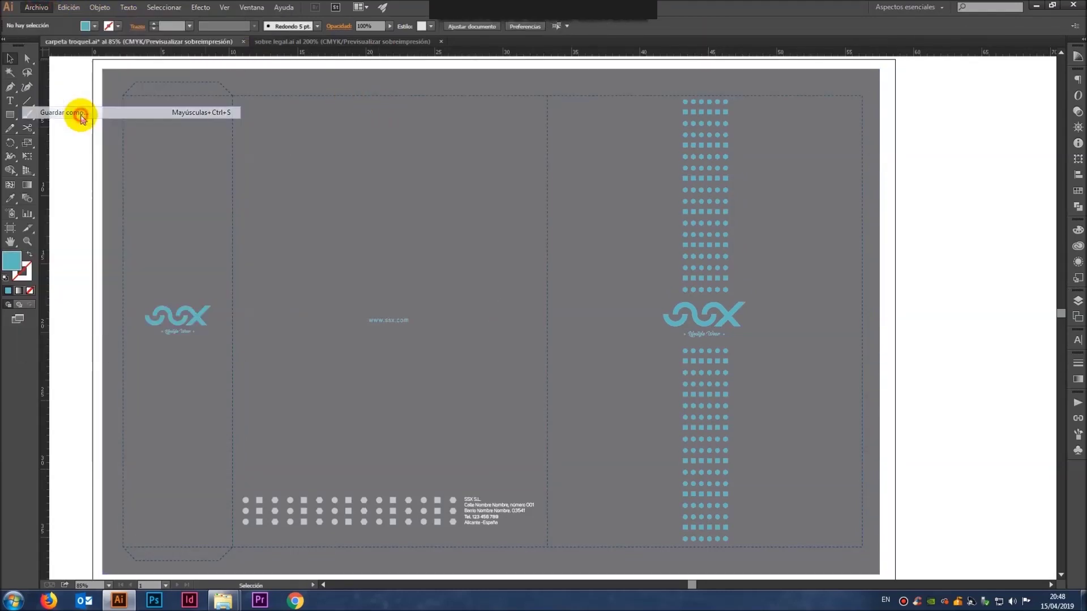
pyautogui.click(96, 307)
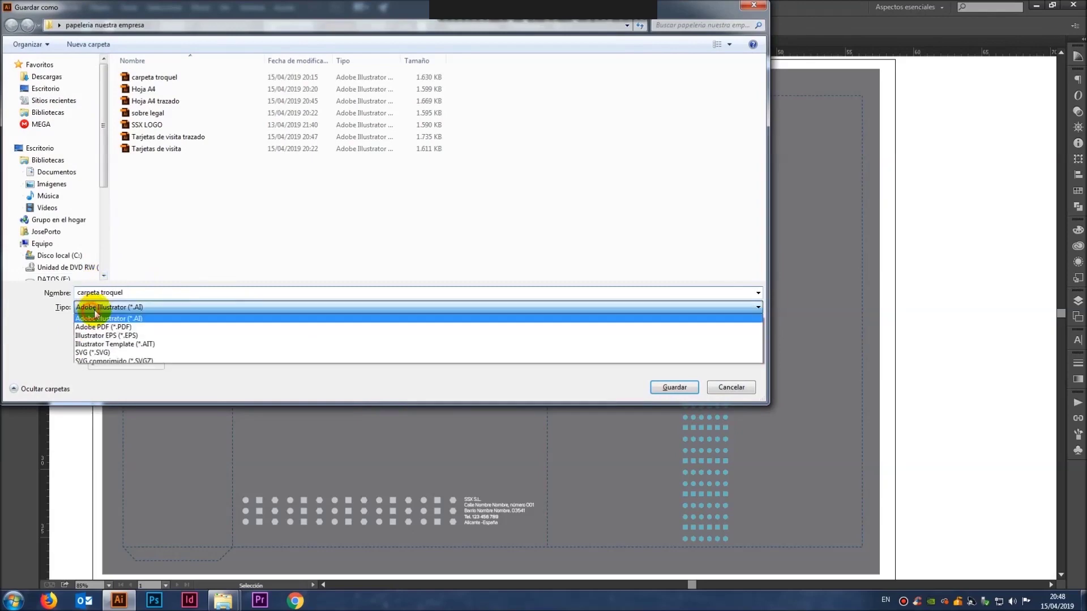
pyautogui.click(126, 327)
pyautogui.click(694, 390)
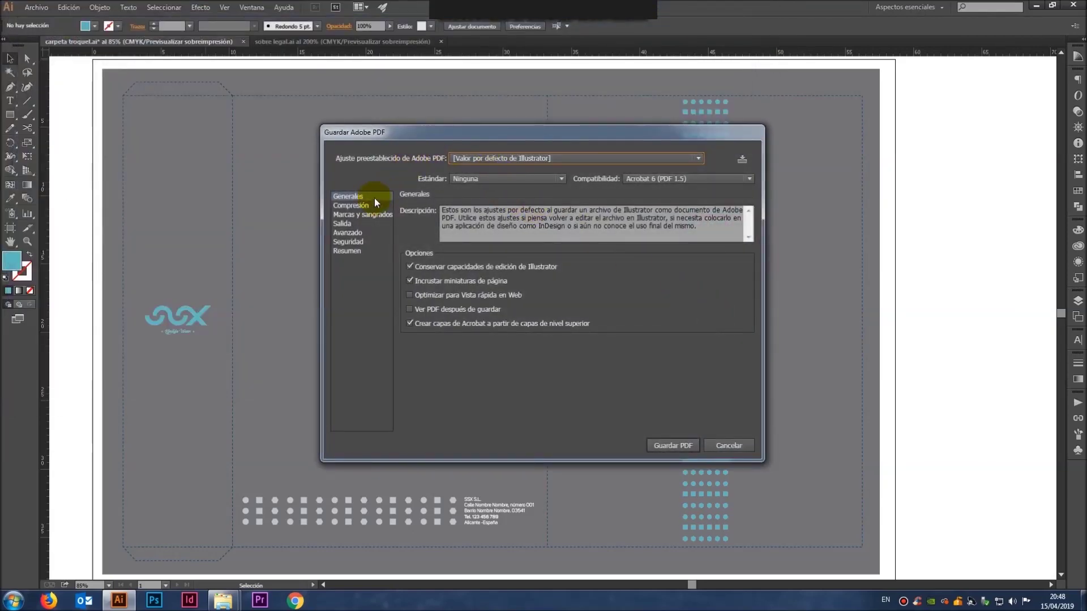
pyautogui.click(351, 215)
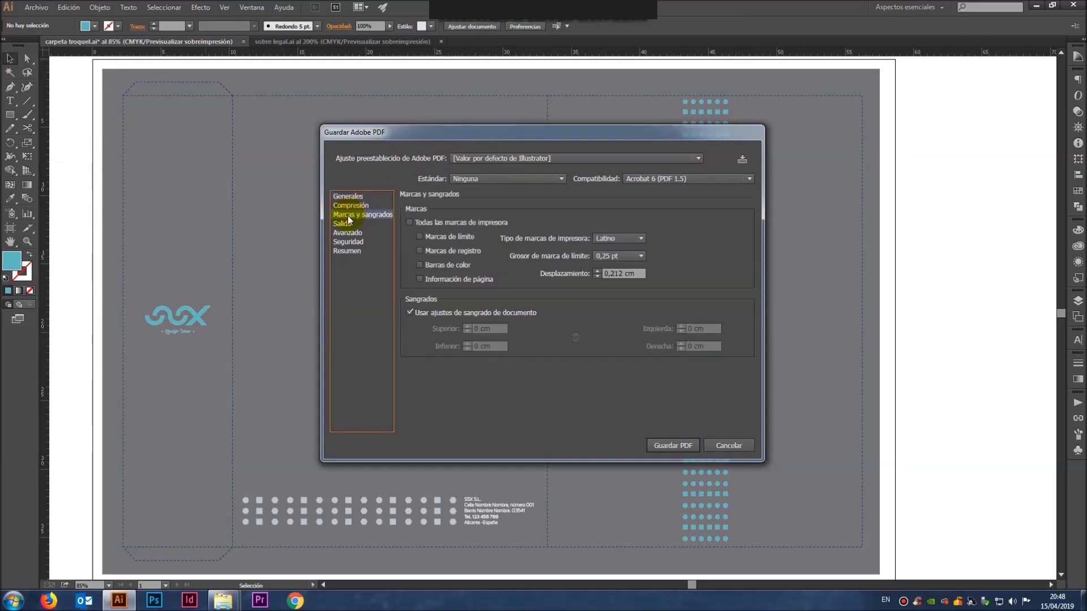
pyautogui.click(409, 222)
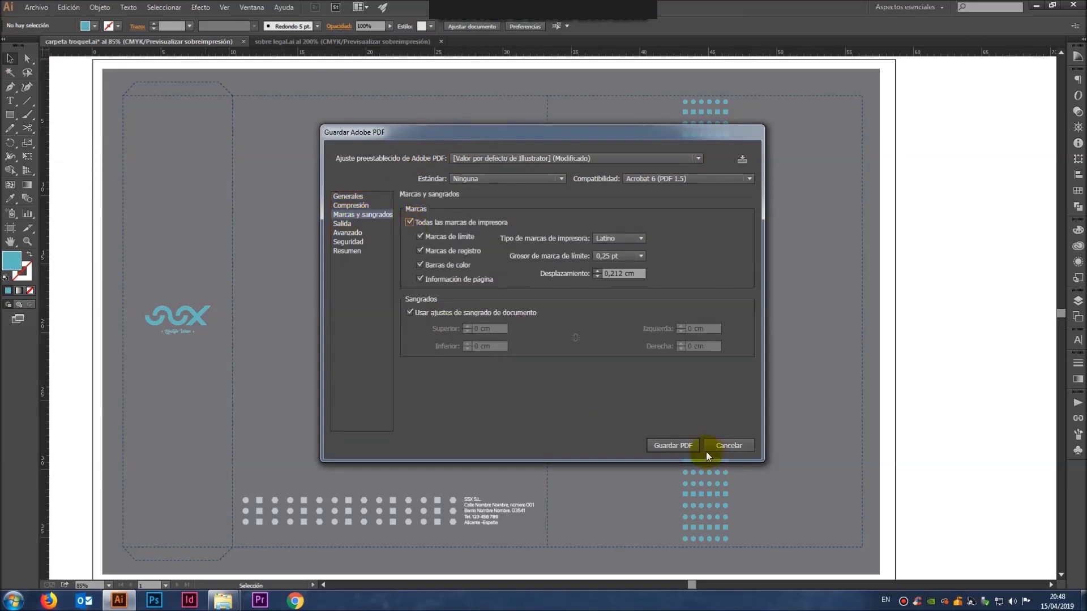
pyautogui.click(669, 445)
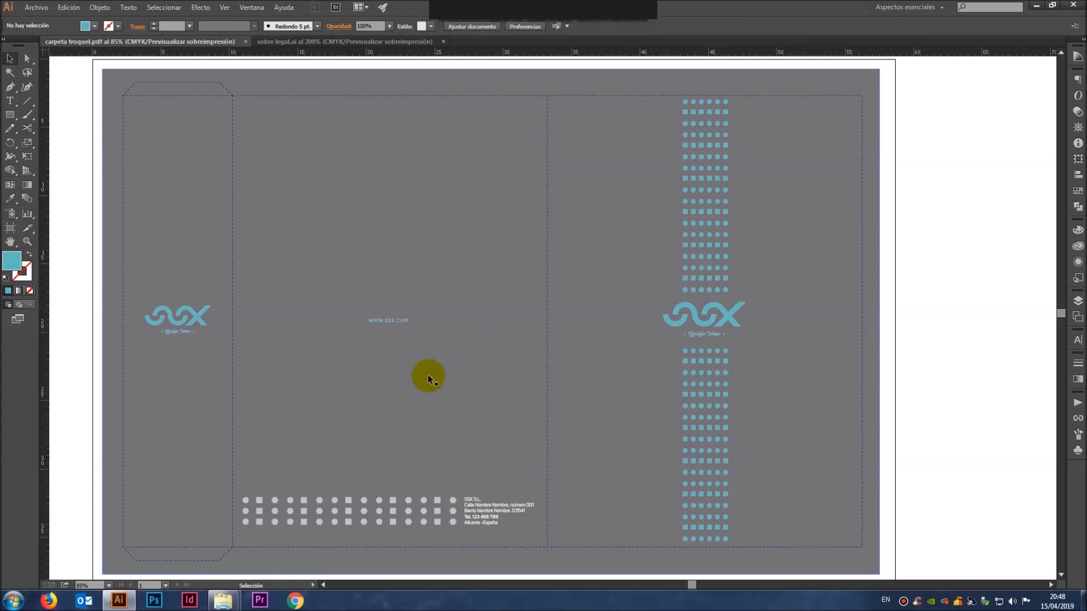
pyautogui.click(245, 41)
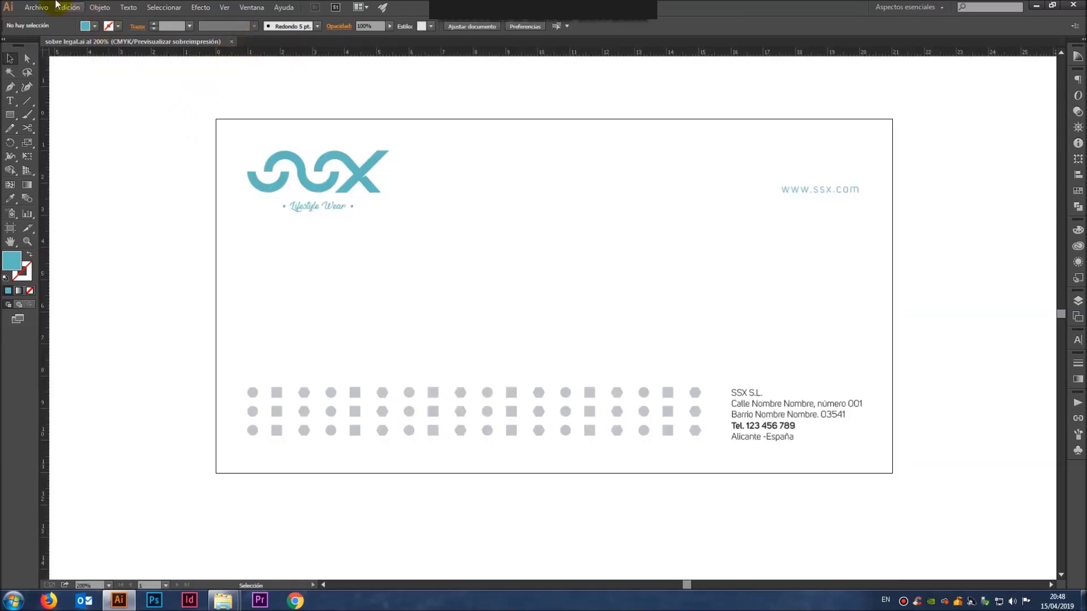
# Step: Save the sobre legal envelope as Adobe PDF with all printer marks, then close it
pyautogui.click(36, 6)
pyautogui.click(60, 107)
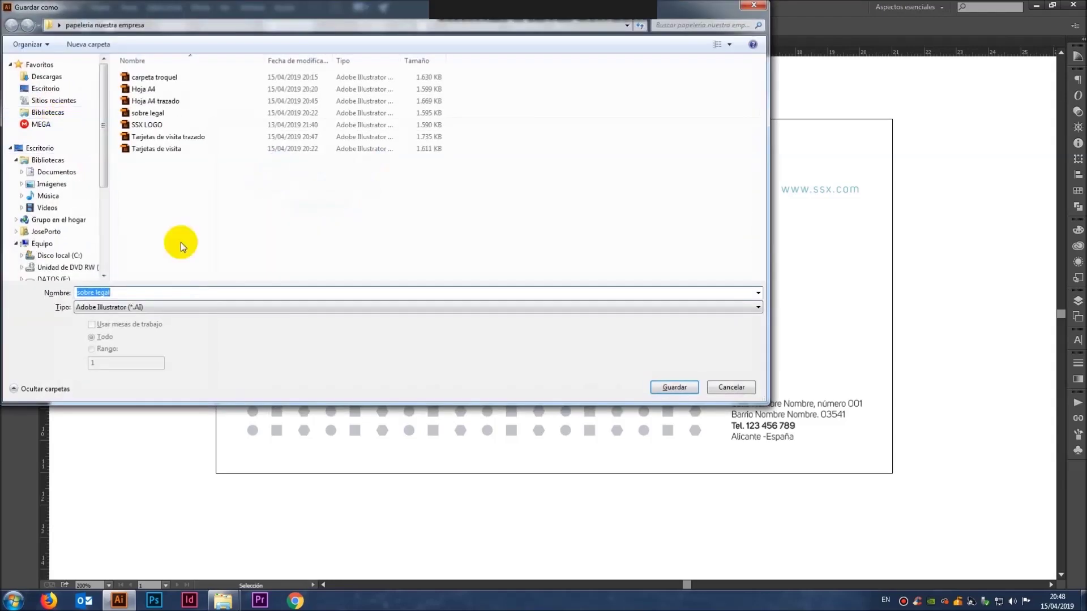
pyautogui.click(130, 306)
pyautogui.click(117, 329)
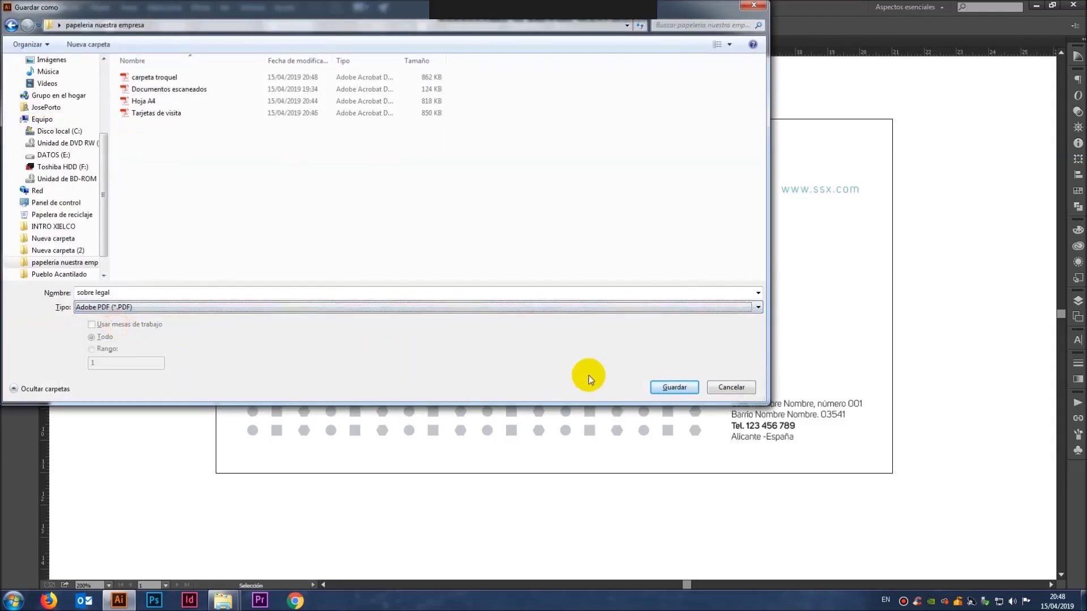
pyautogui.click(662, 387)
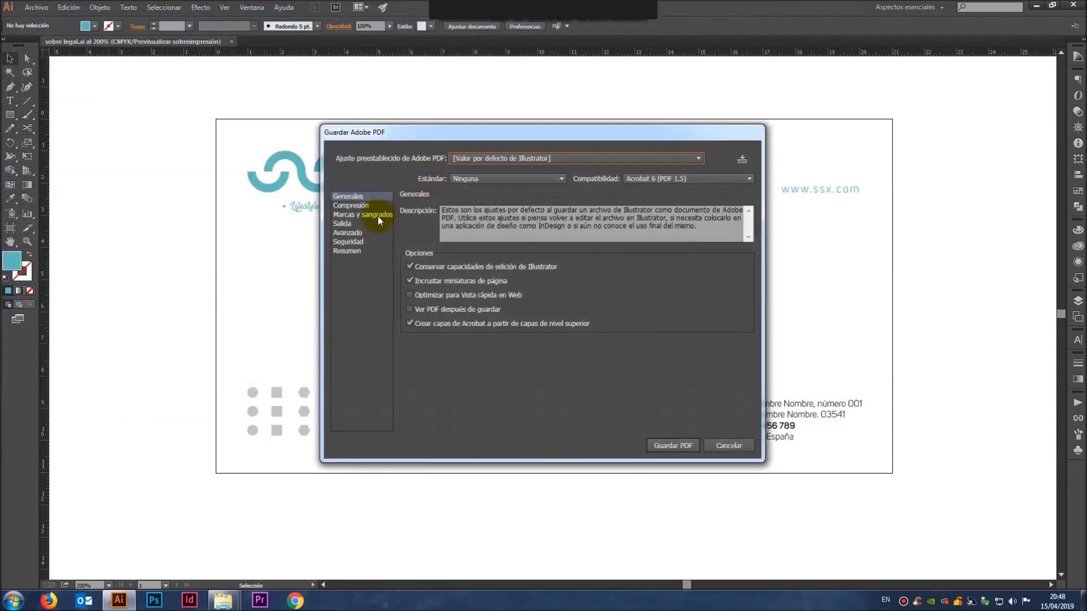
pyautogui.click(377, 215)
pyautogui.click(409, 222)
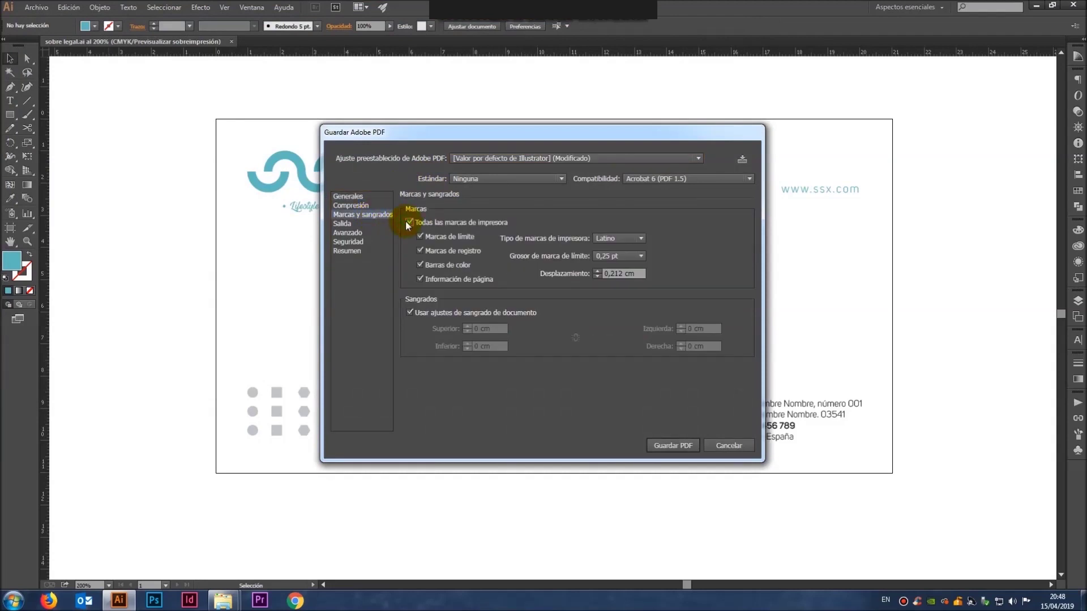
pyautogui.click(659, 446)
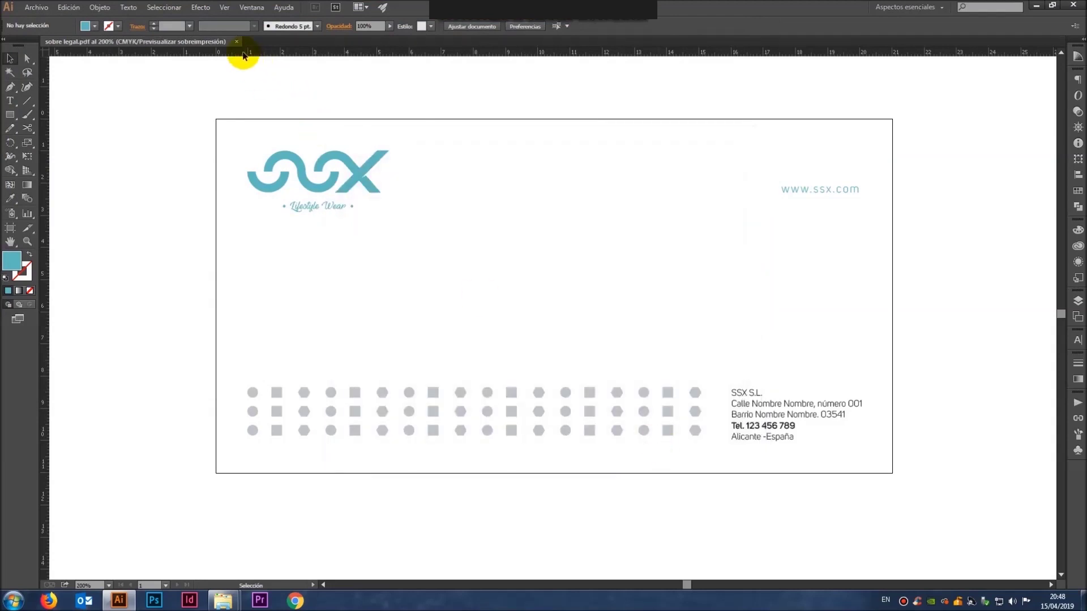
pyautogui.click(237, 41)
pyautogui.moveTo(224, 600)
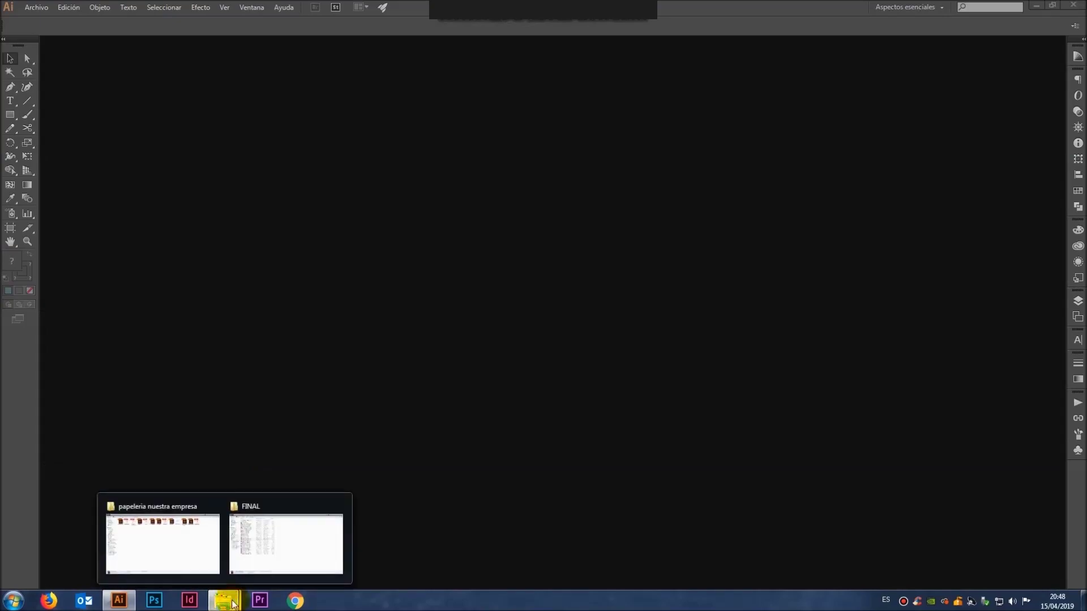
# Step: Open carpeta troquel.ai from the project folder and select all its objects
pyautogui.click(201, 545)
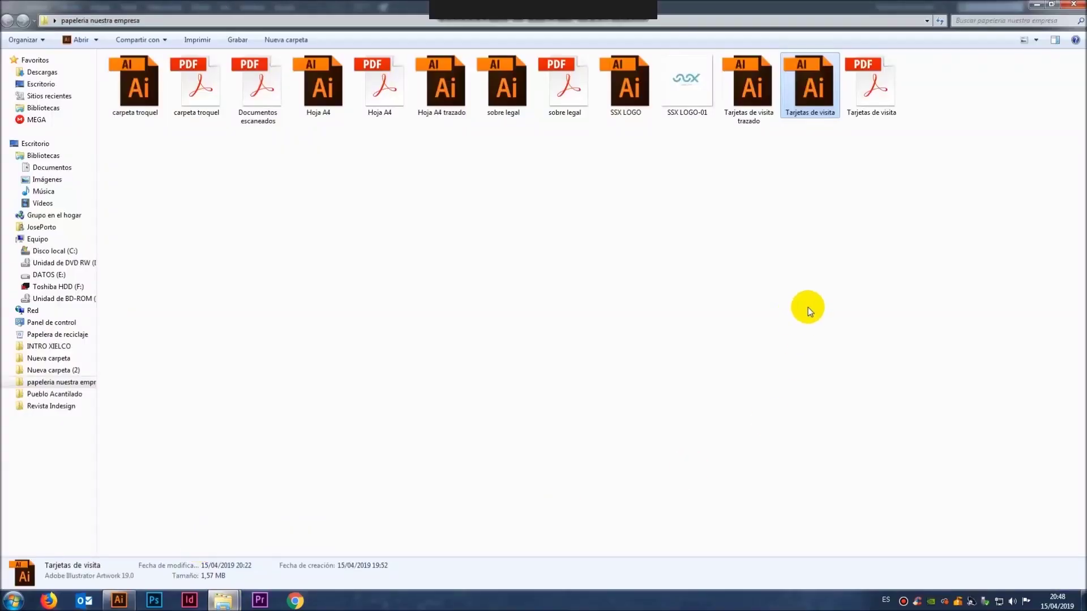
pyautogui.doubleClick(138, 89)
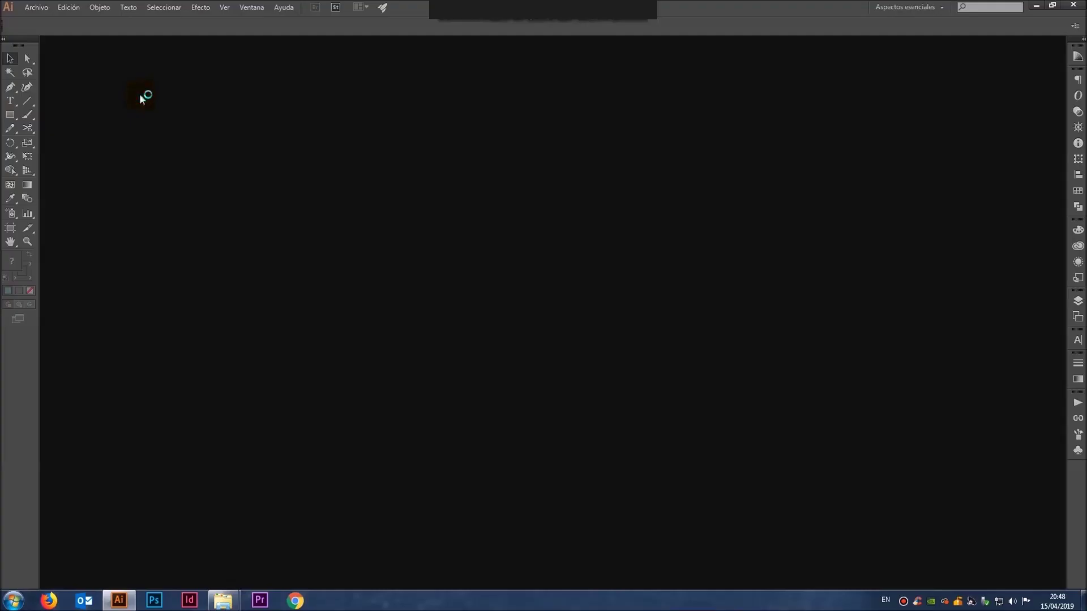
pyautogui.hotkey('ctrl', 'a')
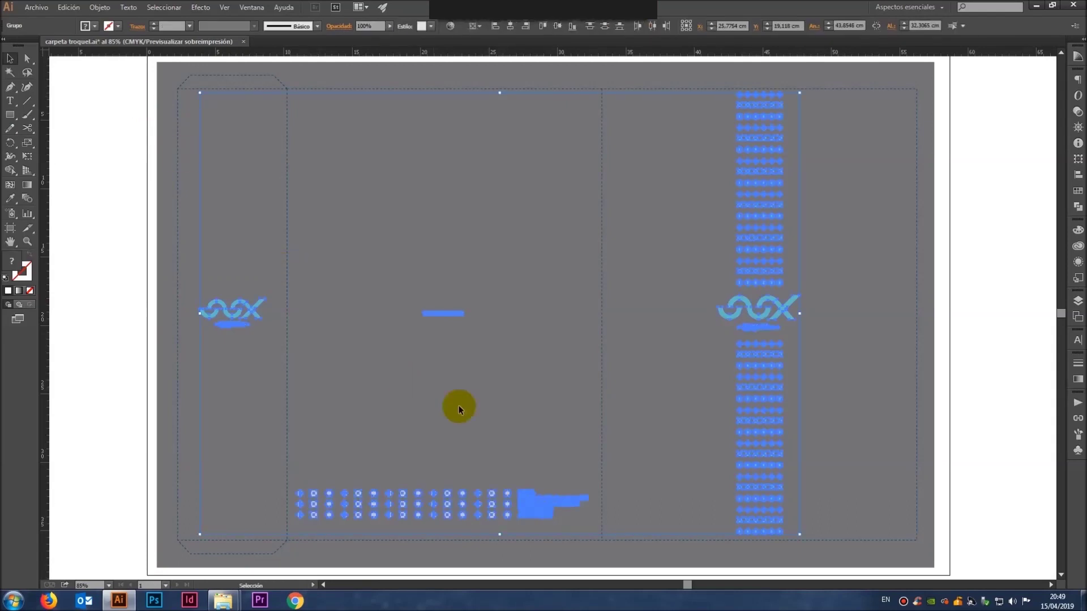
# Step: Save the folder as a copy named carpeta troquel trazado with default Illustrator options
pyautogui.click(180, 306)
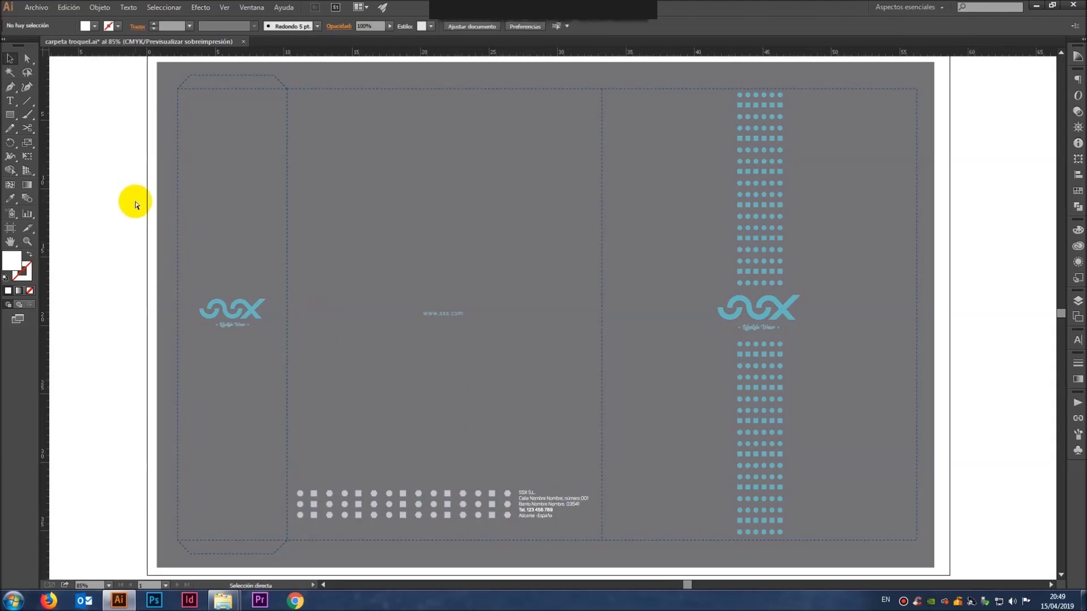
pyautogui.hotkey('ctrl', 'shift', 's')
pyautogui.press('End')
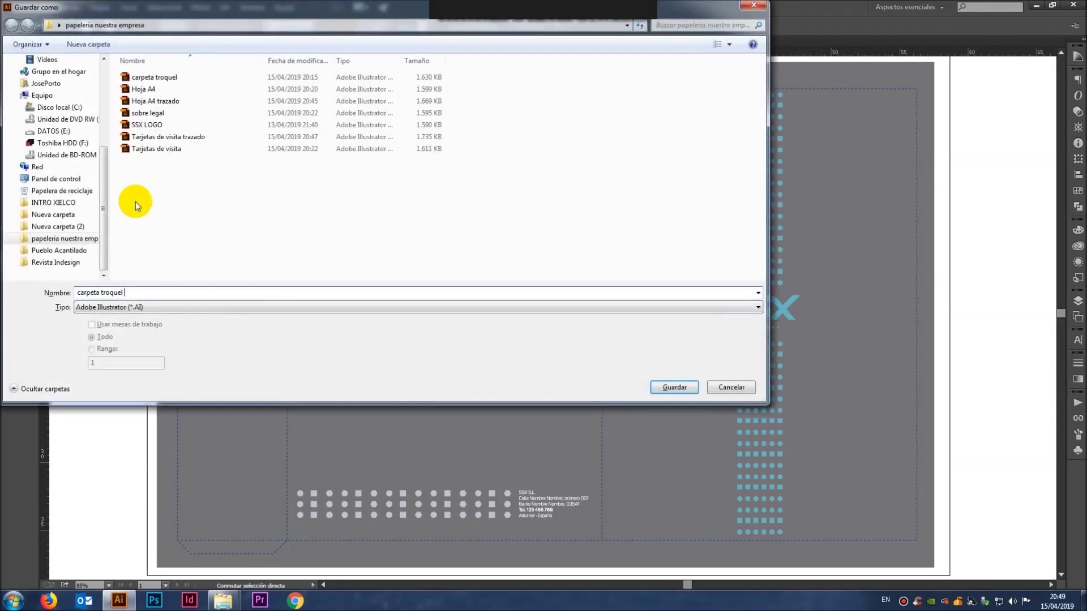
pyautogui.write('trazado')
pyautogui.press('Return')
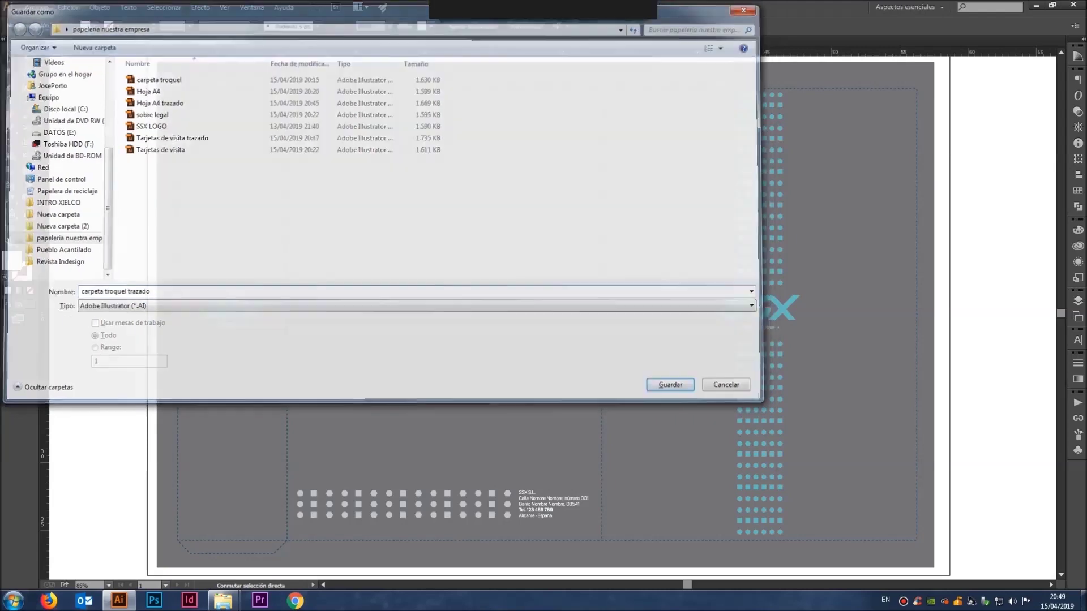
pyautogui.press('Return')
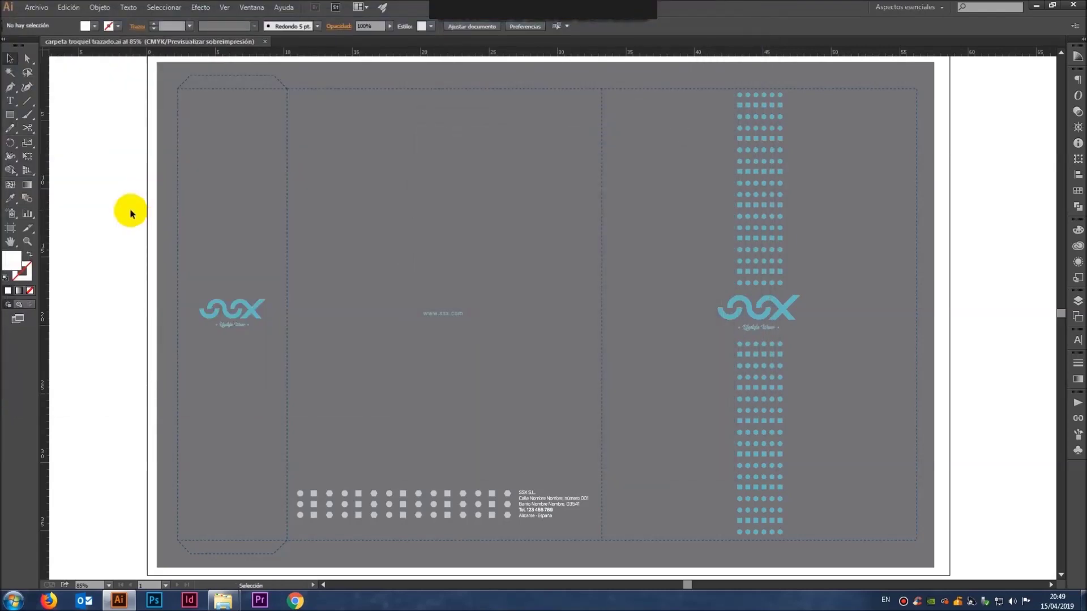
# Step: Check the outlined address block and reset fill and stroke to default colours
pyautogui.moveTo(109, 221)
pyautogui.mouseDown()
pyautogui.moveTo(848, 356)
pyautogui.moveTo(674, 467)
pyautogui.mouseUp()
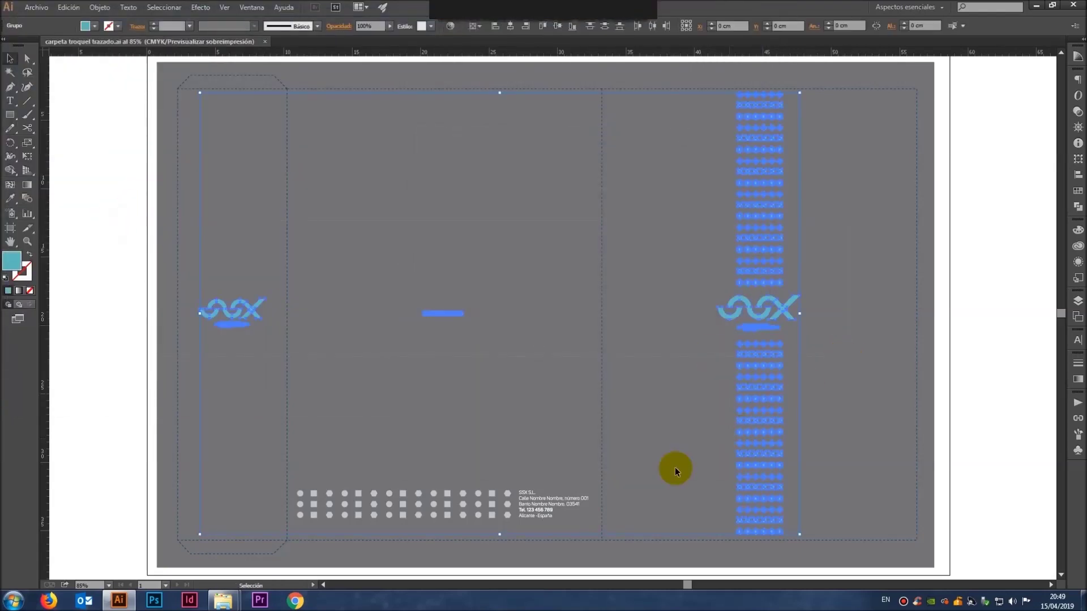
pyautogui.click(545, 495)
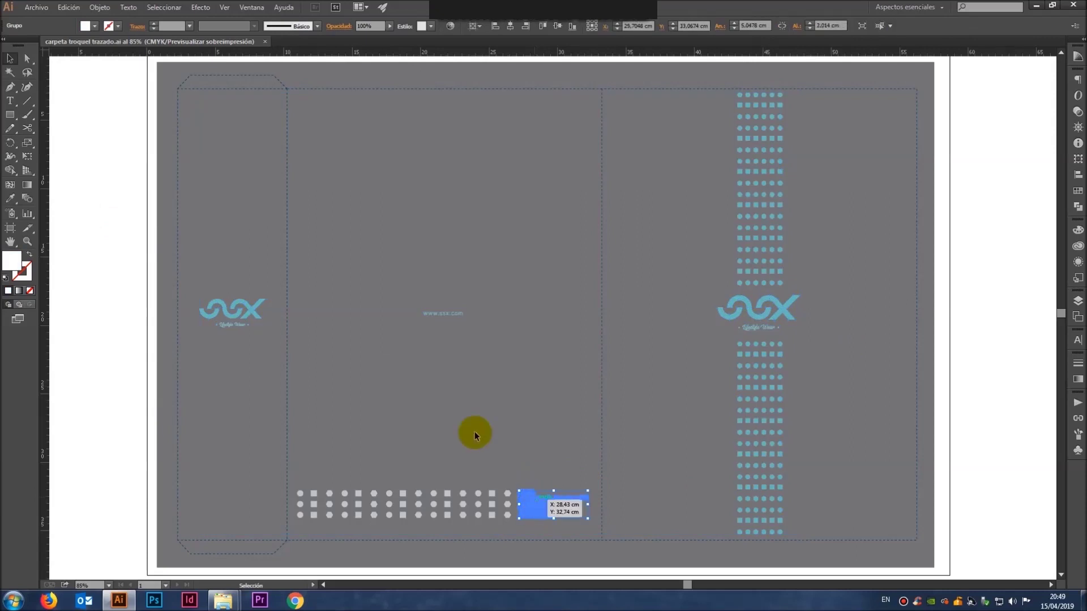
pyautogui.click(127, 281)
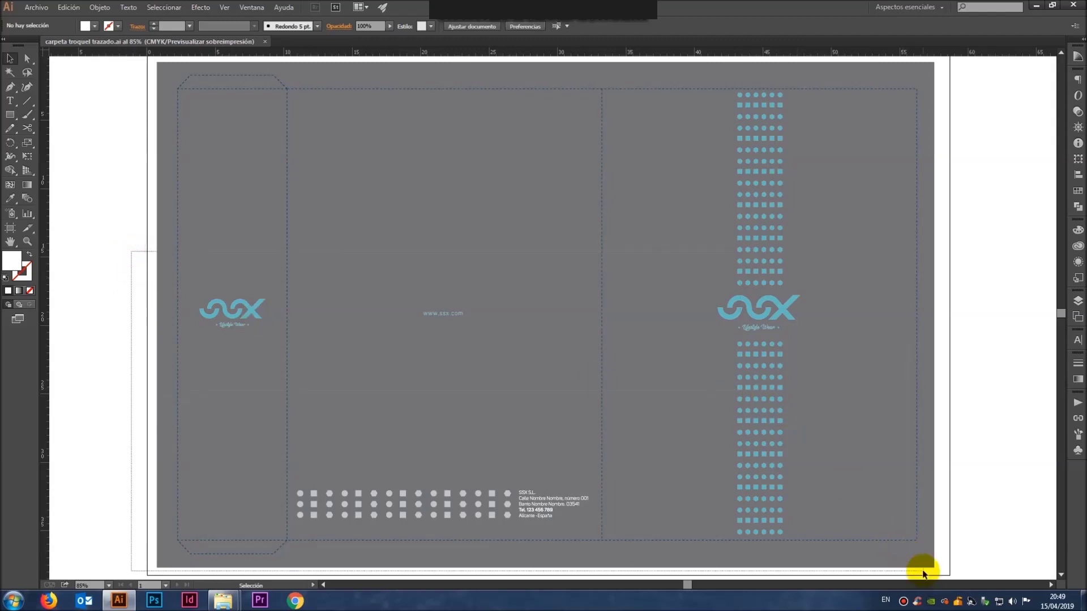
pyautogui.press('d')
# Step: Close the folder copy and save the envelope as sobre legal trazado
pyautogui.click(265, 42)
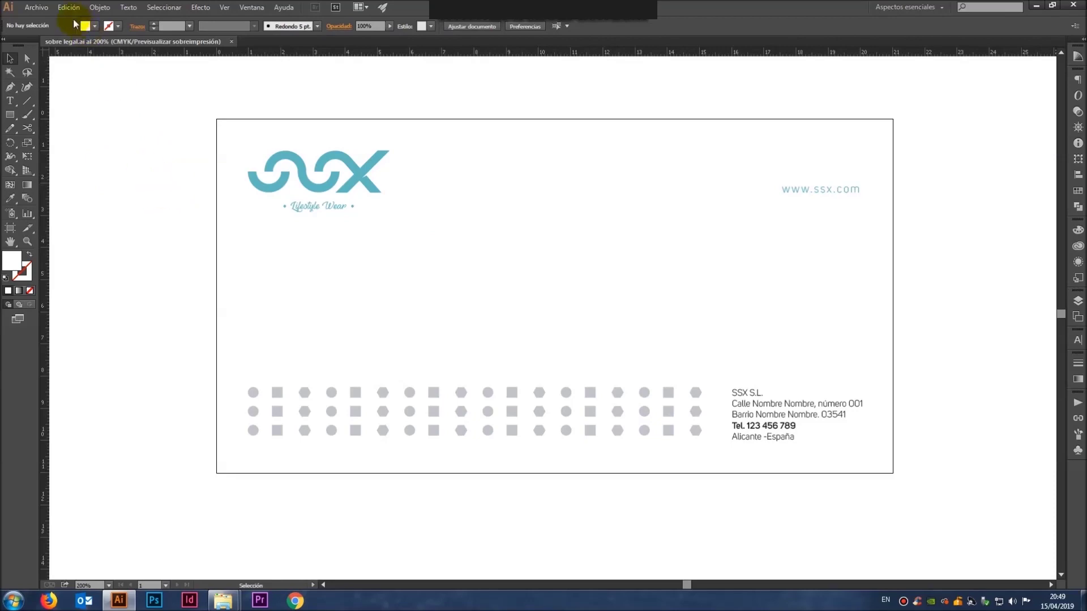
pyautogui.click(36, 7)
pyautogui.click(67, 111)
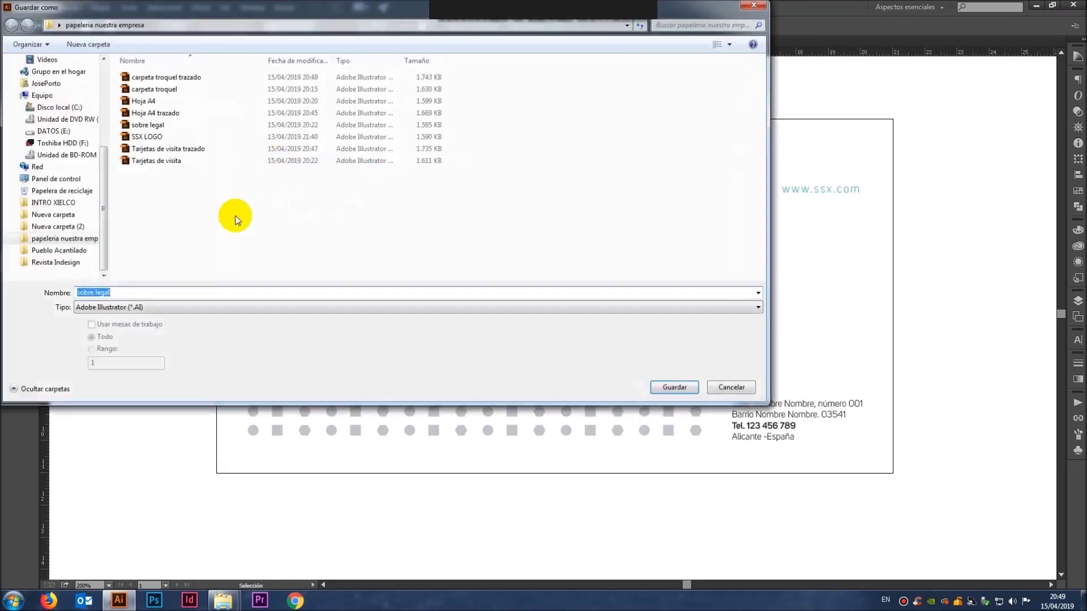
pyautogui.press('End')
pyautogui.write('tra')
pyautogui.press('Return')
pyautogui.press('Return')
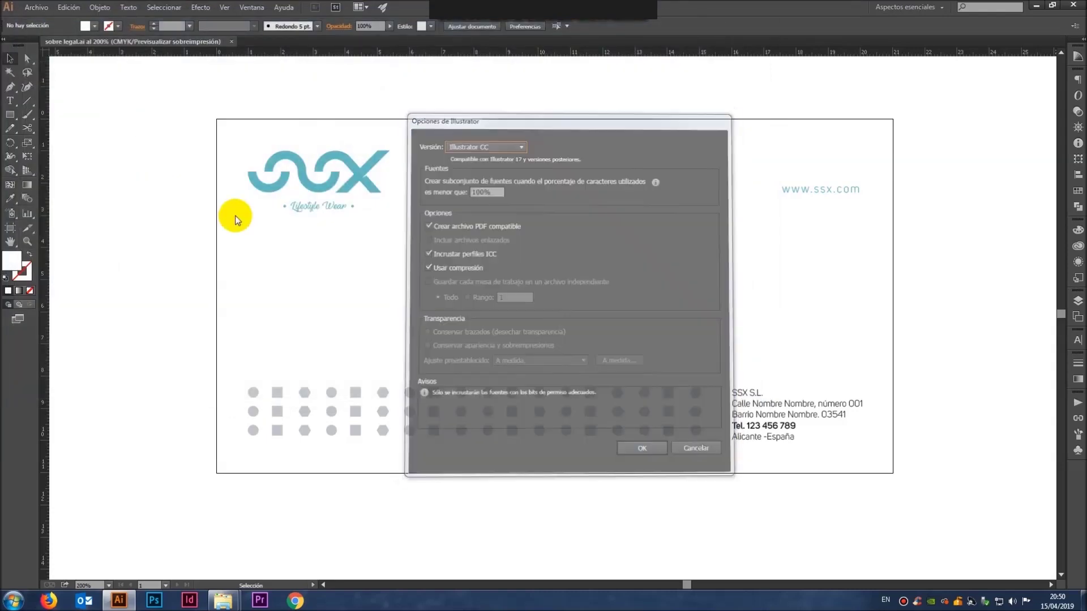
# Step: Convert all the envelope's text to outlines
pyautogui.hotkey('ctrl', 'a')
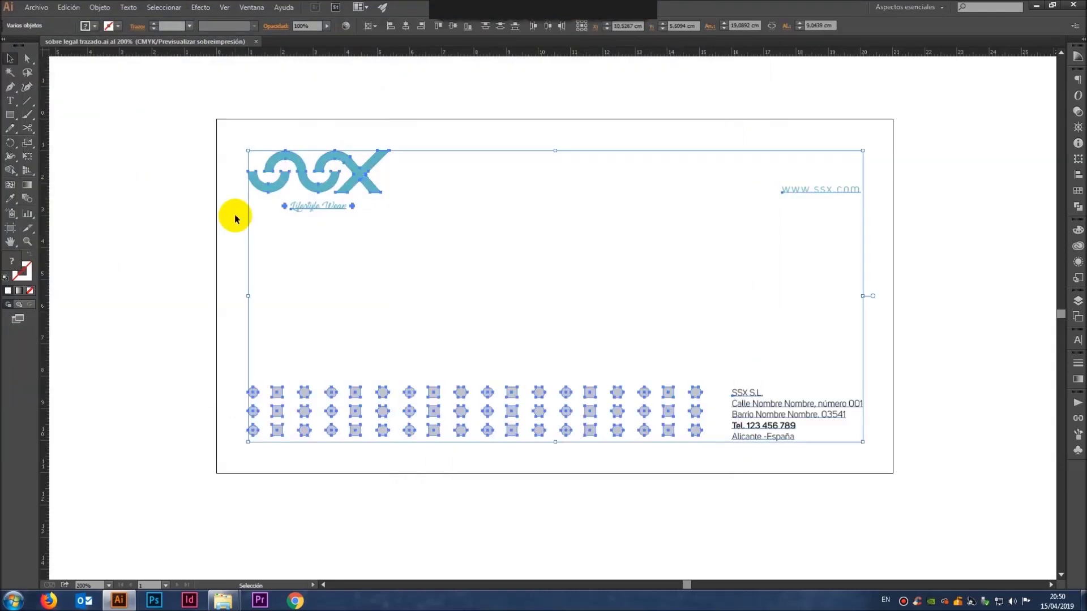
pyautogui.hotkey('ctrl', 'g')
pyautogui.hotkey('ctrl', 'shift', 'o')
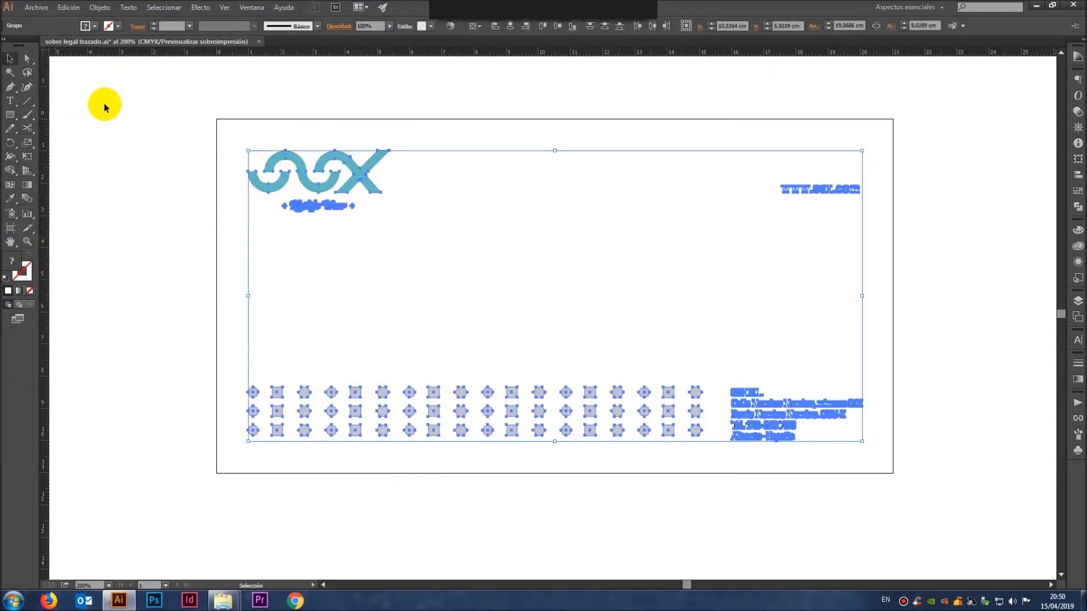
pyautogui.click(149, 96)
pyautogui.click(127, 7)
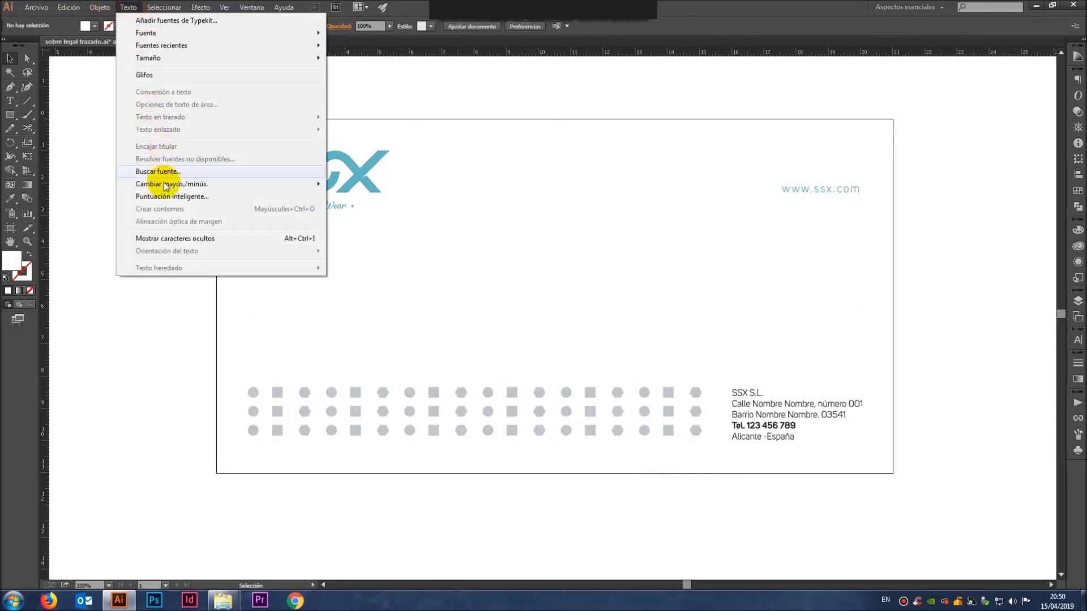
pyautogui.click(174, 369)
# Step: Check the outlined address block, save sobre legal trazado.ai and close it
pyautogui.moveTo(739, 314); pyautogui.dragTo(850, 519)
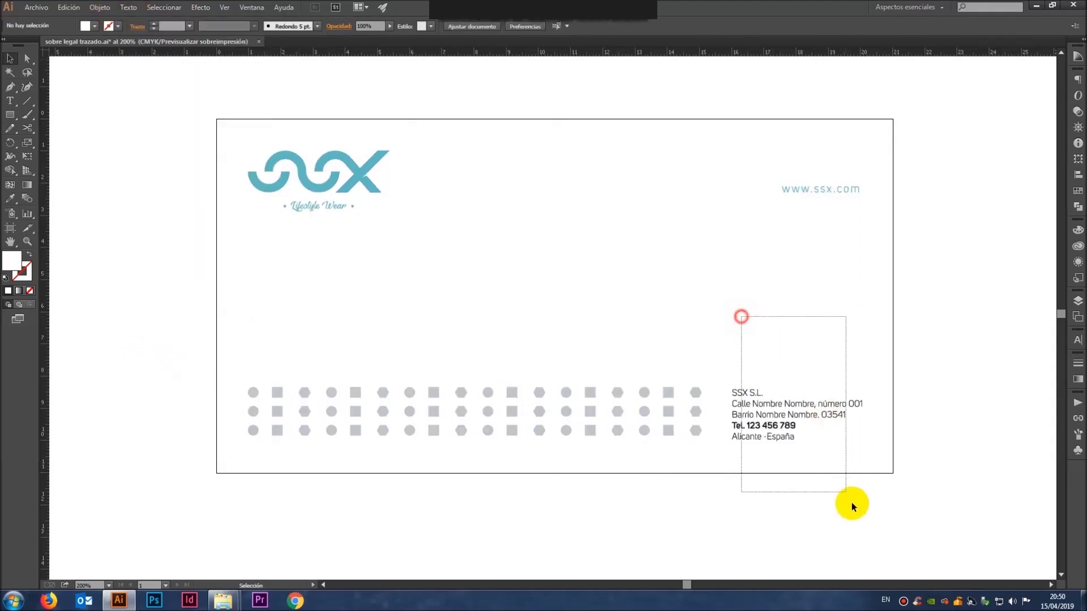
pyautogui.click(901, 503)
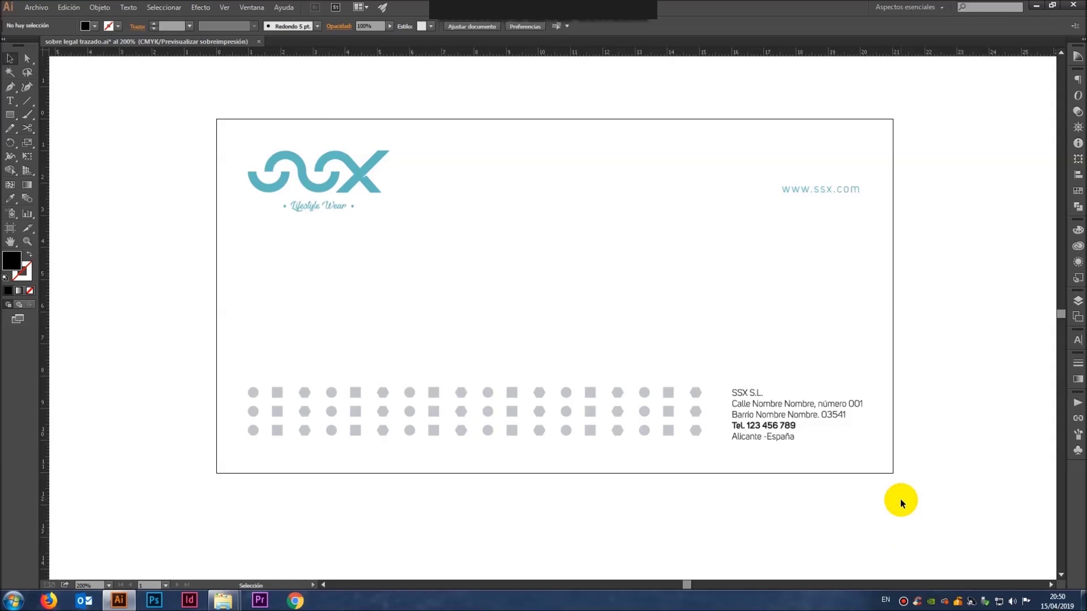
pyautogui.hotkey('ctrl', 's')
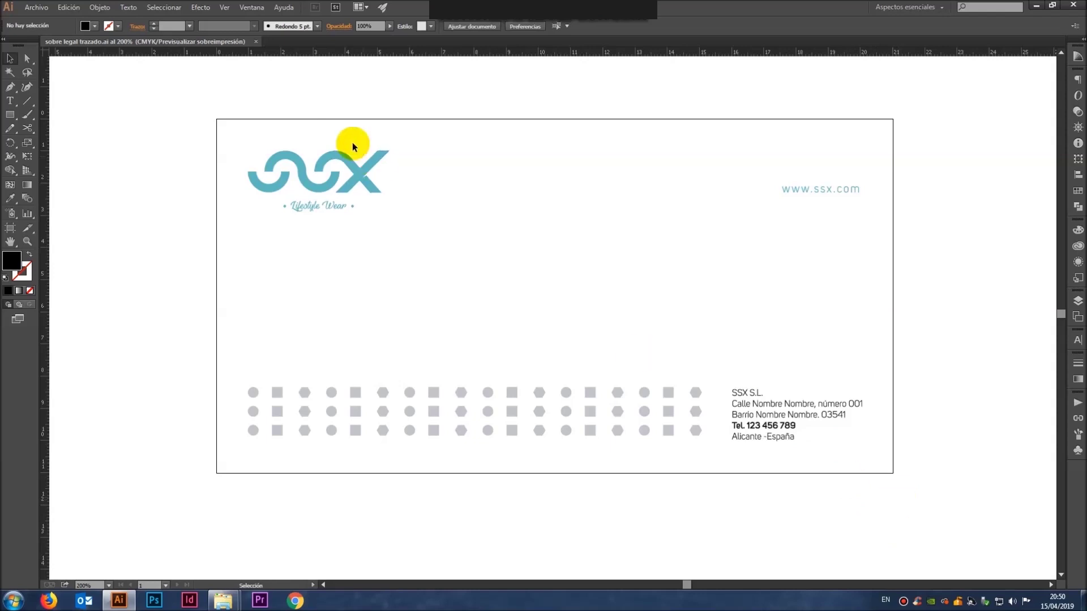
pyautogui.click(257, 41)
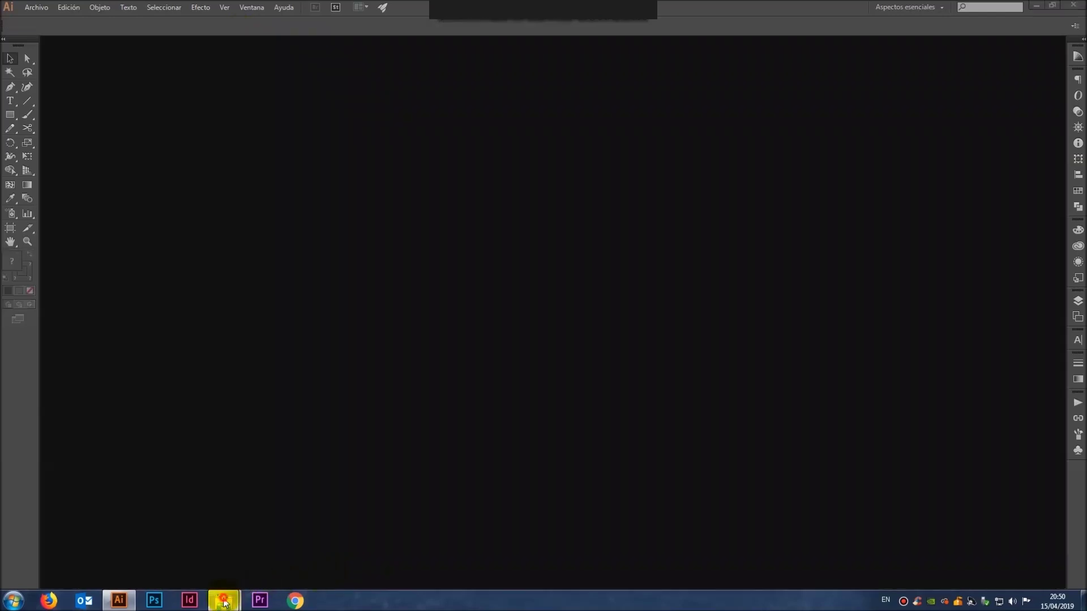
# Step: Open carpeta troquel.pdf from the stationery folder in Acrobat Reader, review it, then close Reader
pyautogui.click(173, 526)
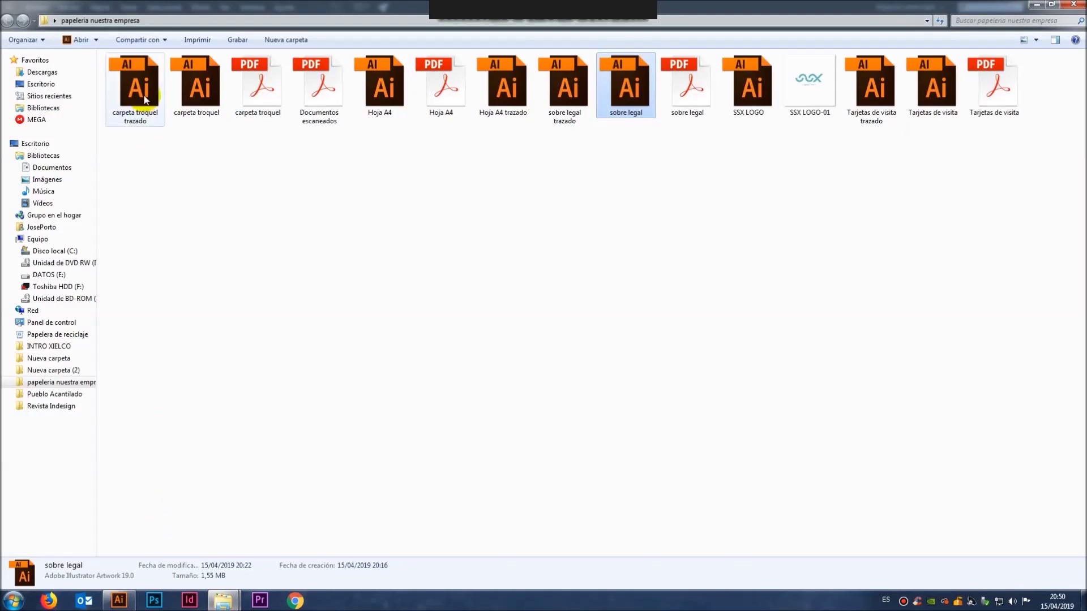
pyautogui.click(184, 87)
pyautogui.click(135, 85)
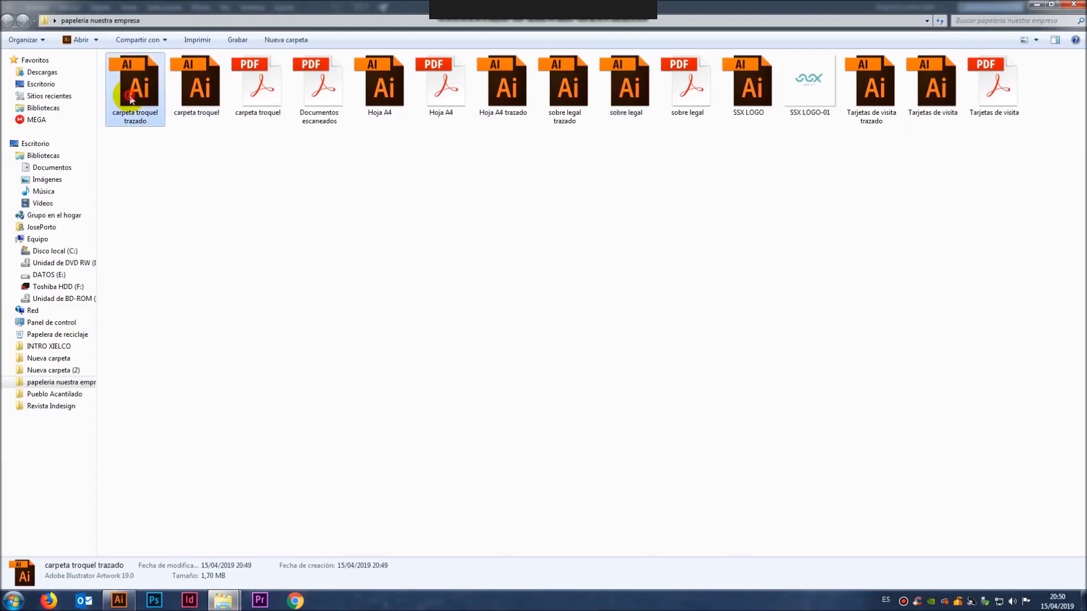
pyautogui.doubleClick(246, 110)
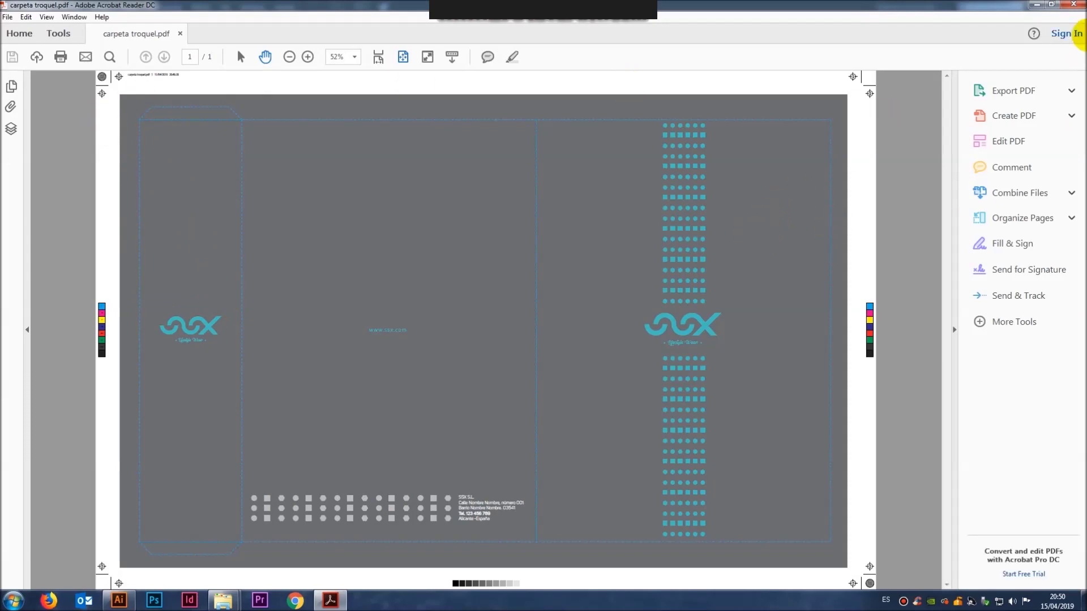
pyautogui.click(1073, 5)
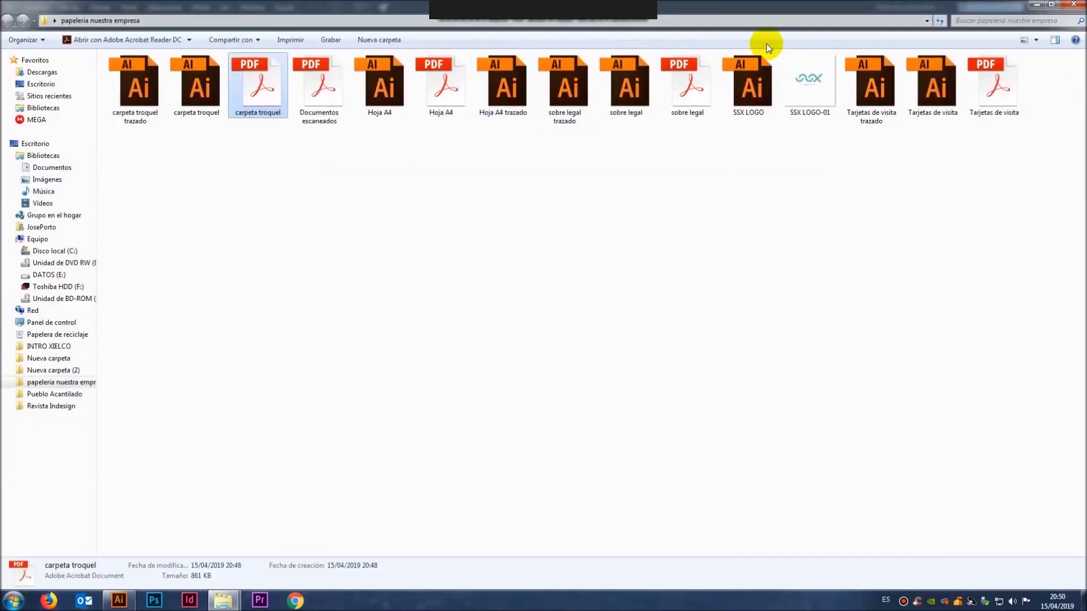